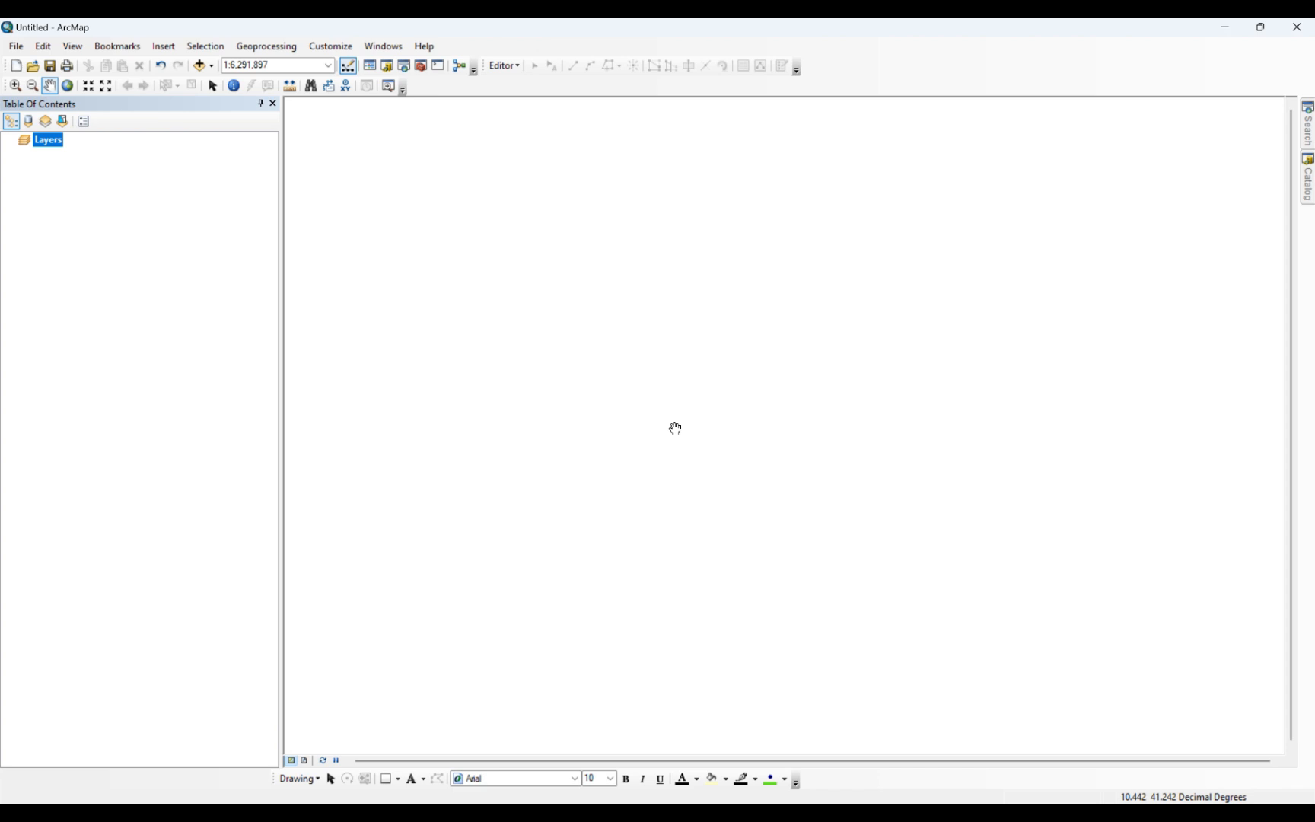
- Add the it.shp regional boundary shapefile from the it_shp folder to the map
left_click(199, 65)
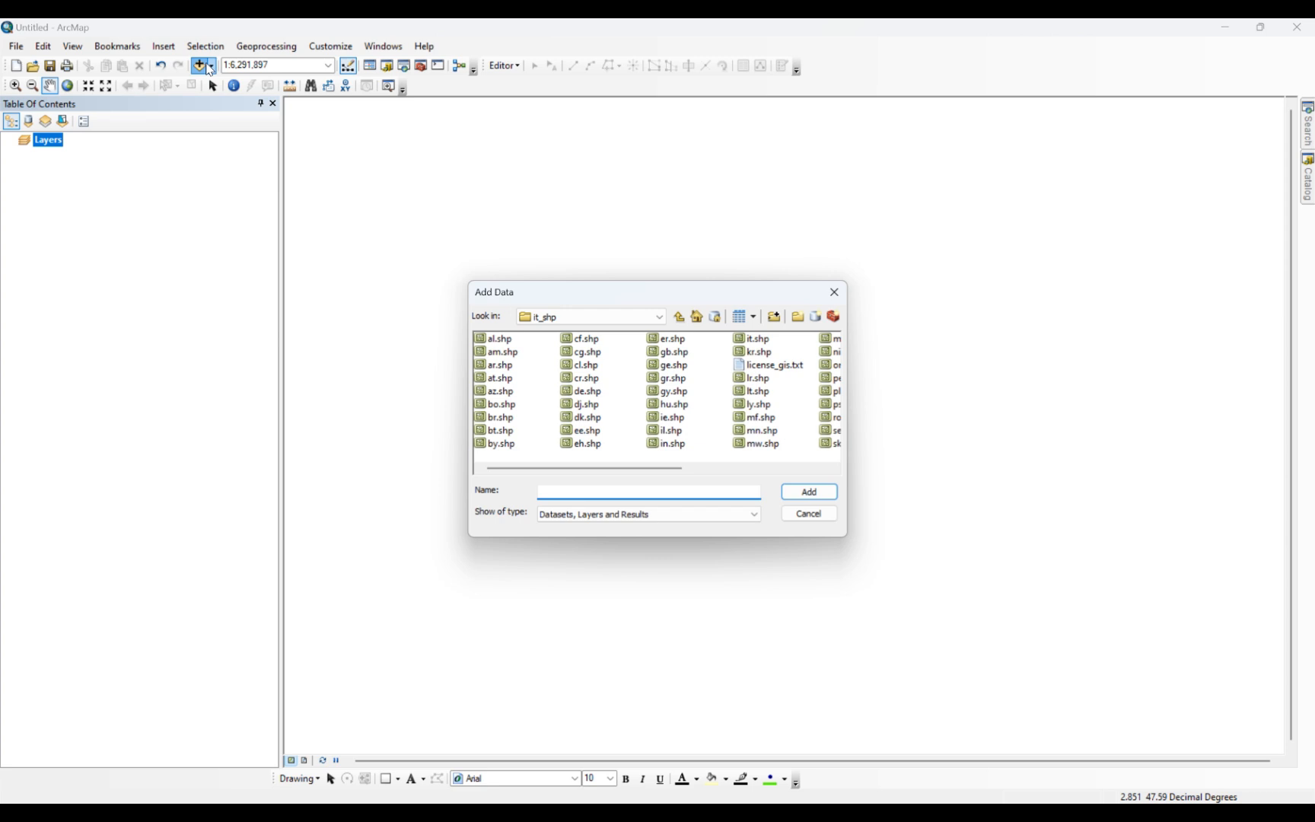
left_click(755, 339)
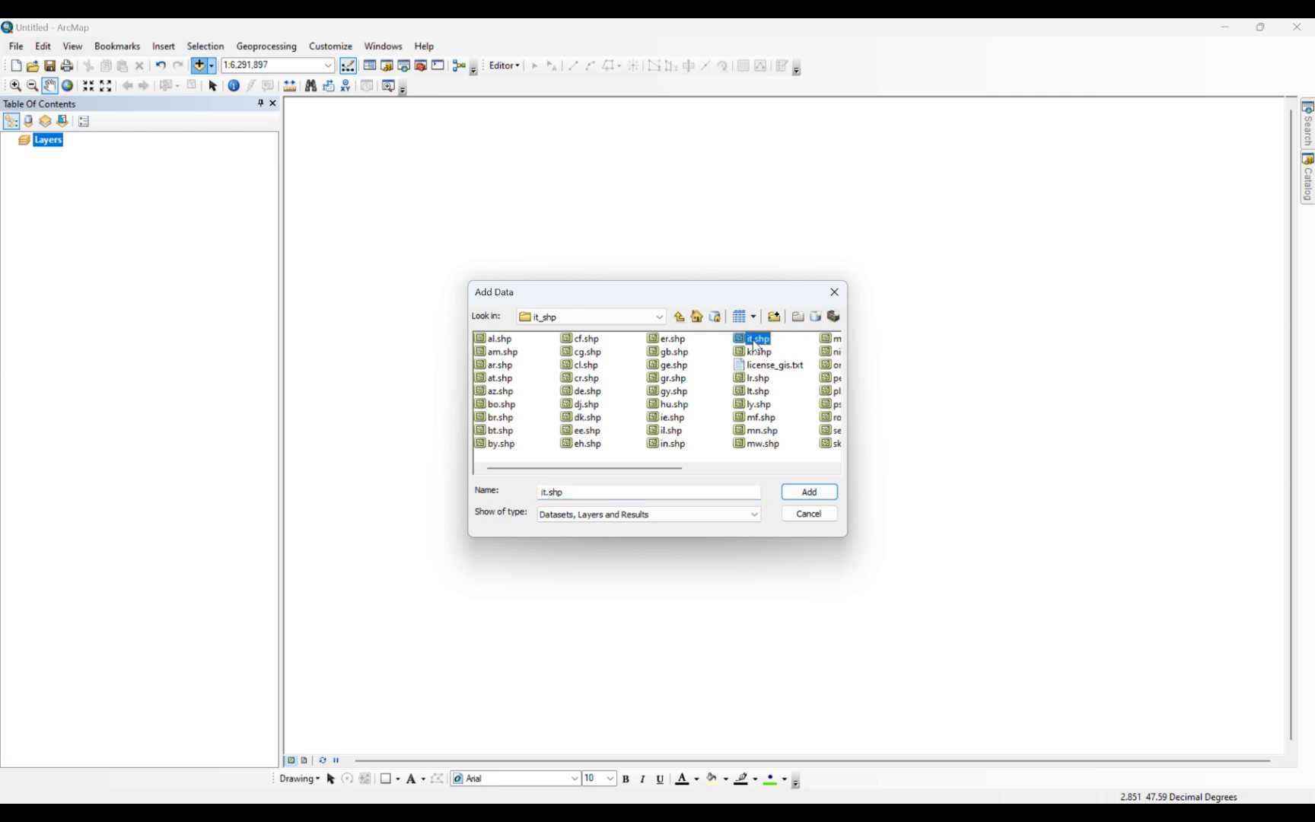
left_click(809, 493)
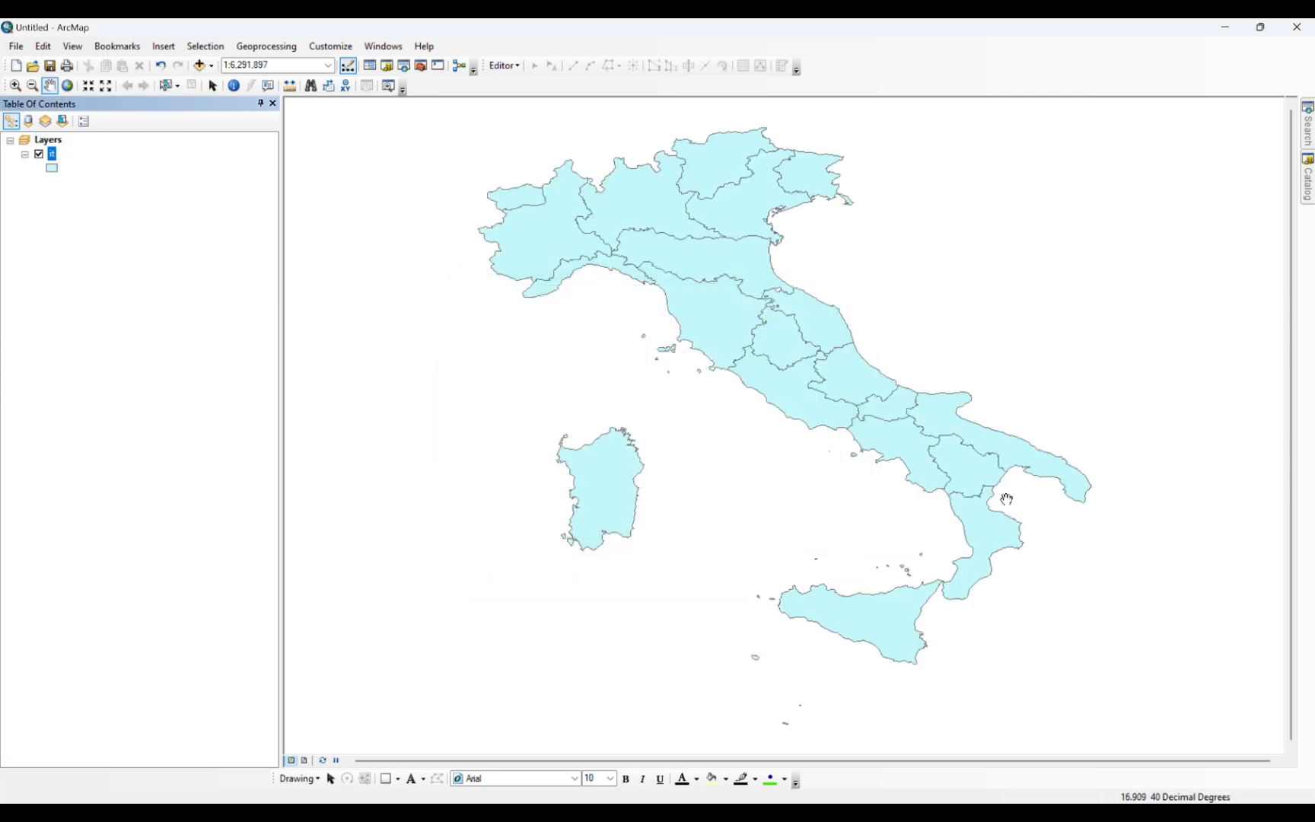
left_click_drag(760, 271, 700, 279)
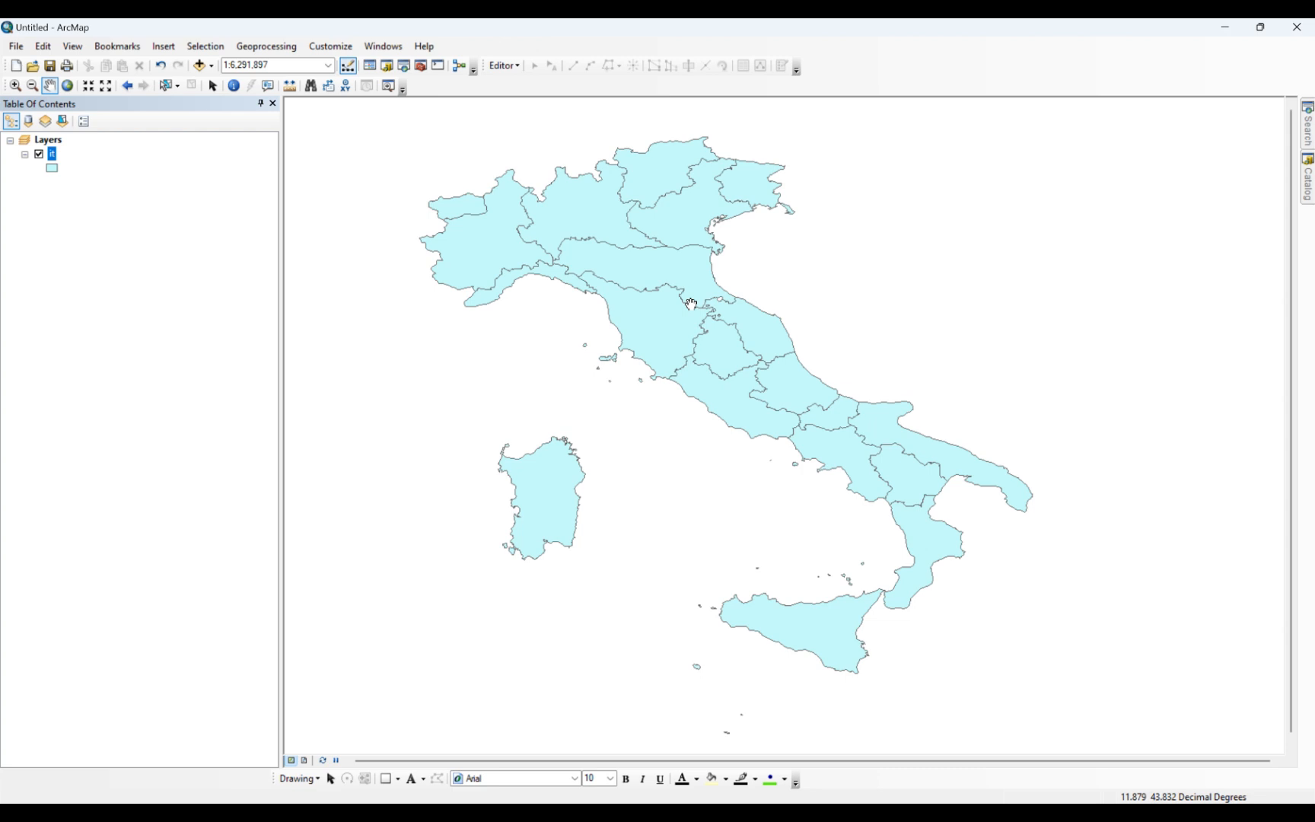
- Add the waterways.shp shapefile from the italy-waterways-shape folder to the map and inspect its lines
left_click(199, 64)
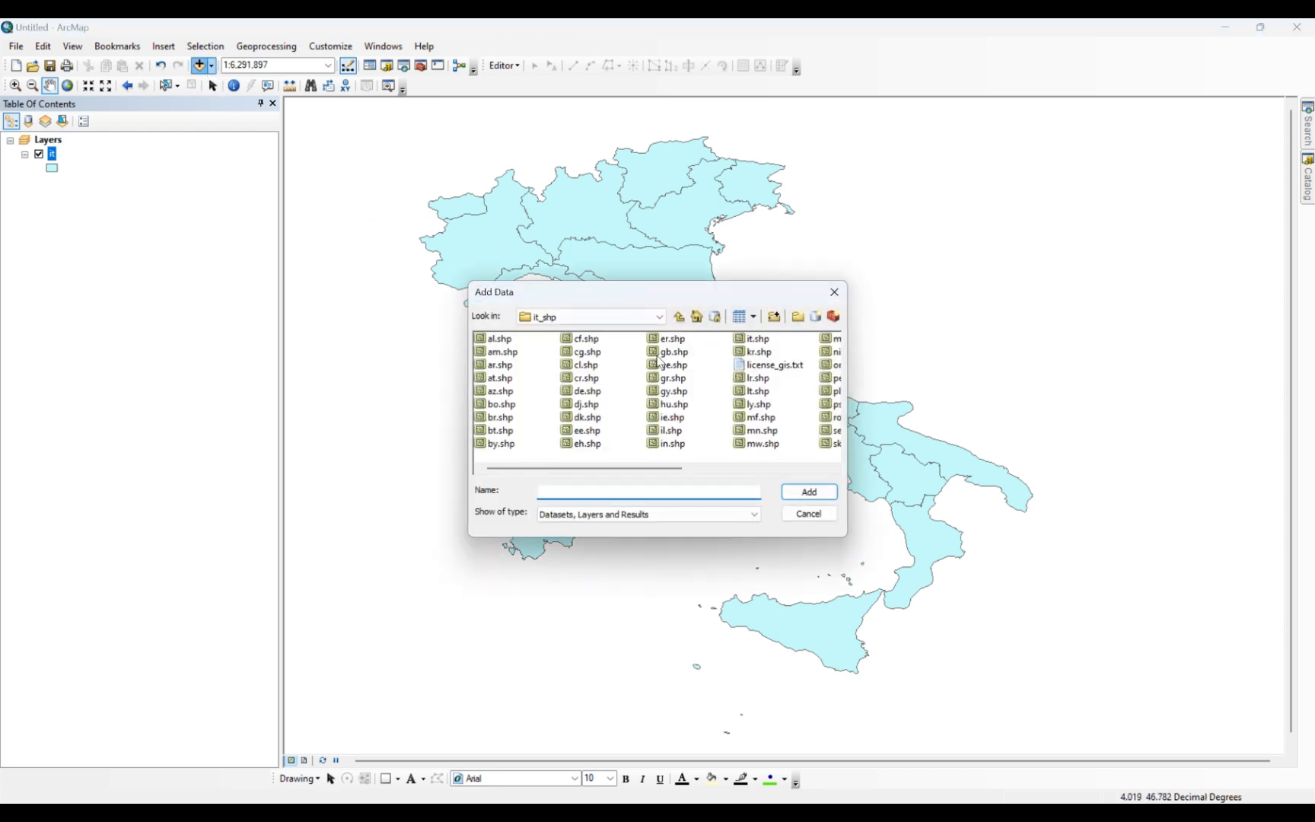
left_click(679, 318)
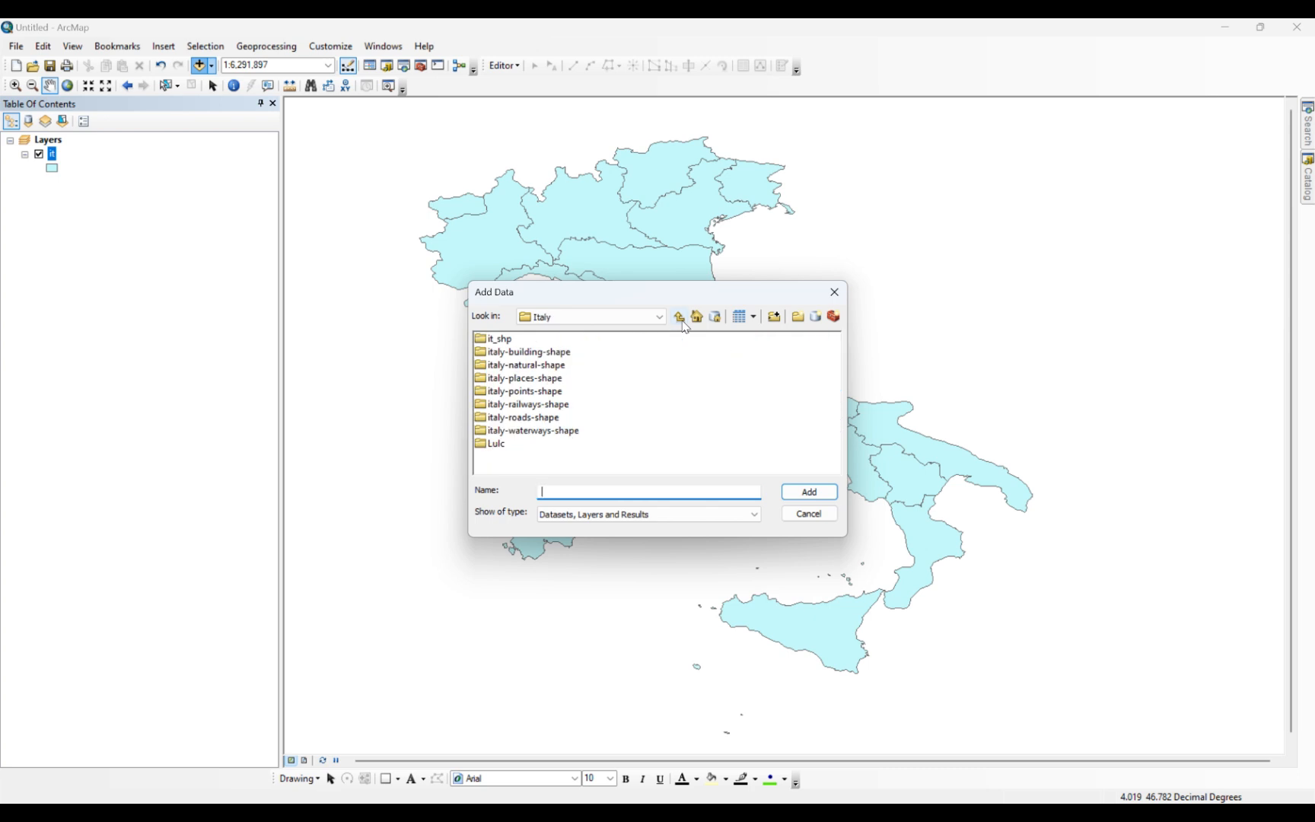
double_click(532, 430)
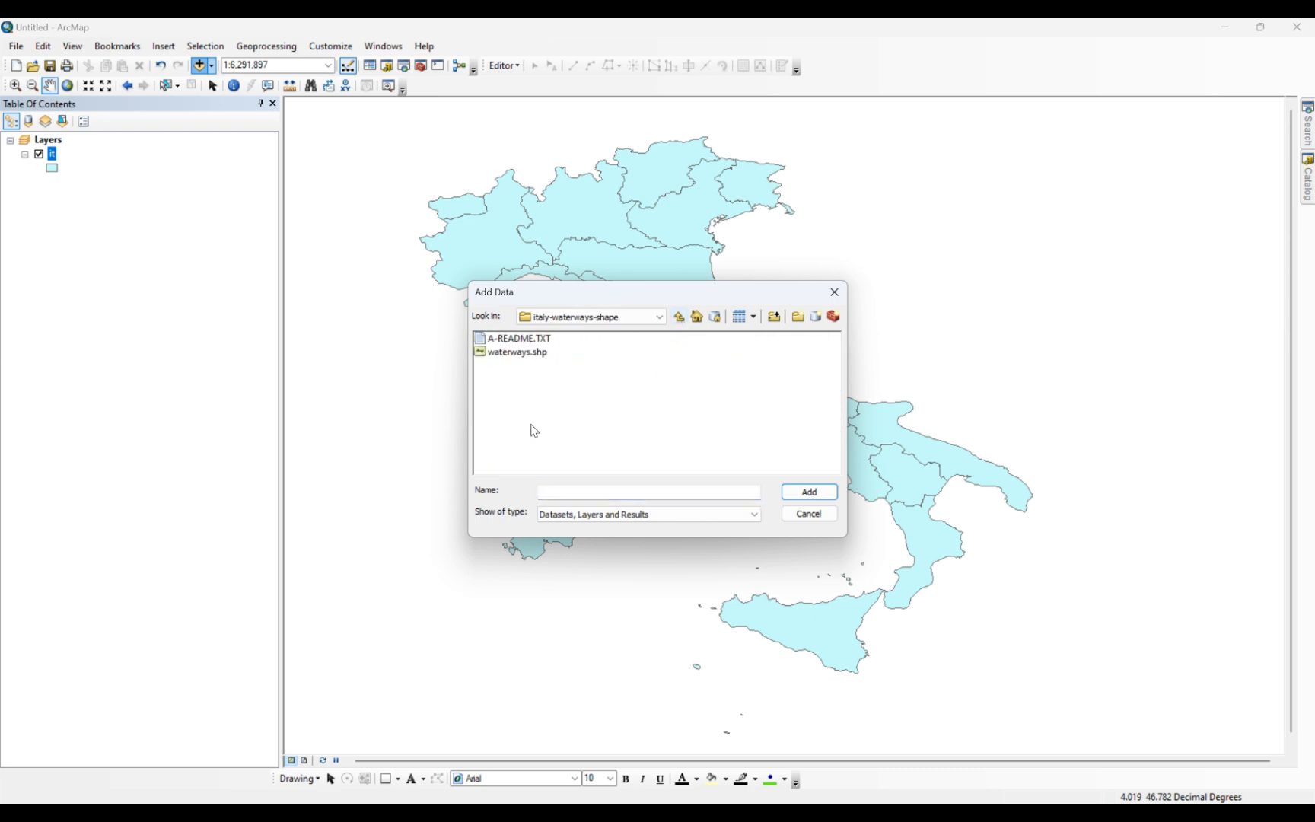
left_click(520, 354)
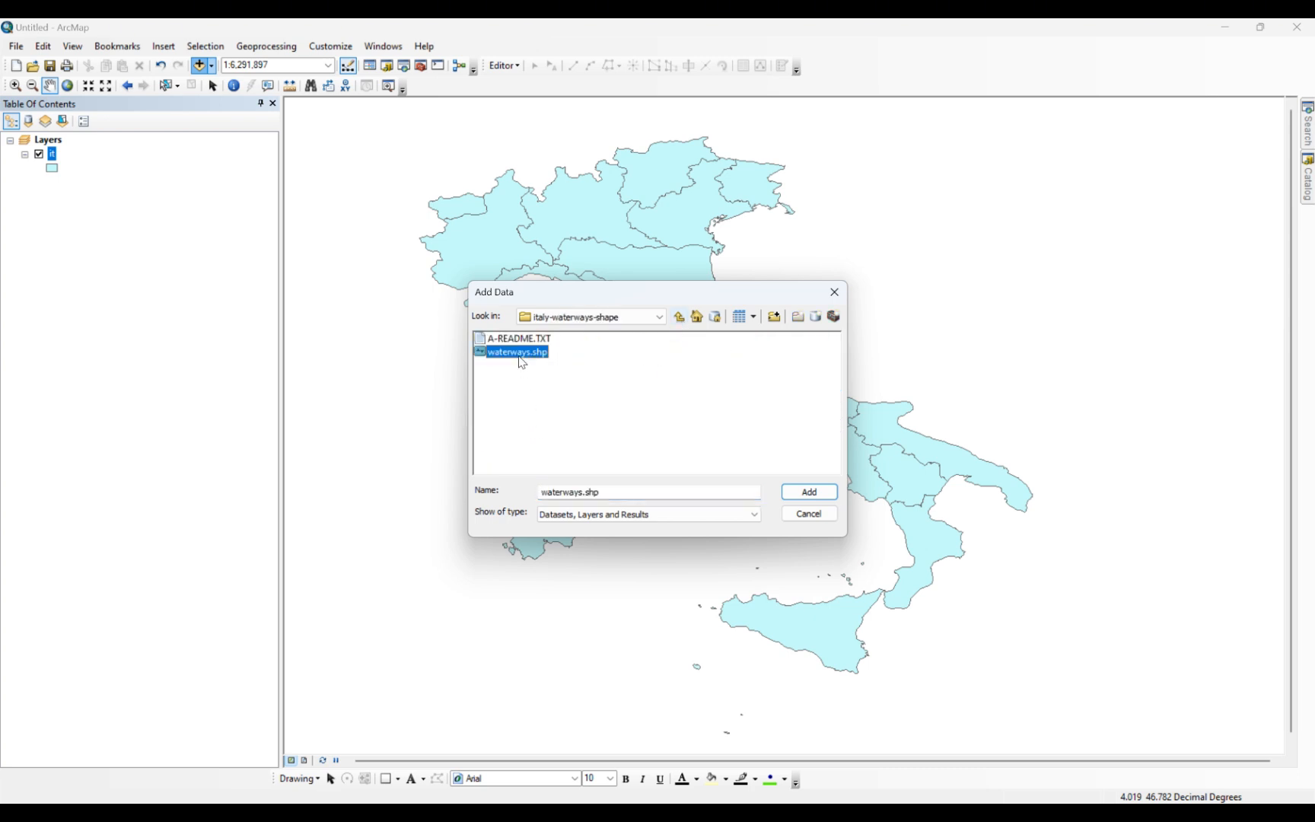
left_click(809, 492)
scroll(689, 289, "up", 3)
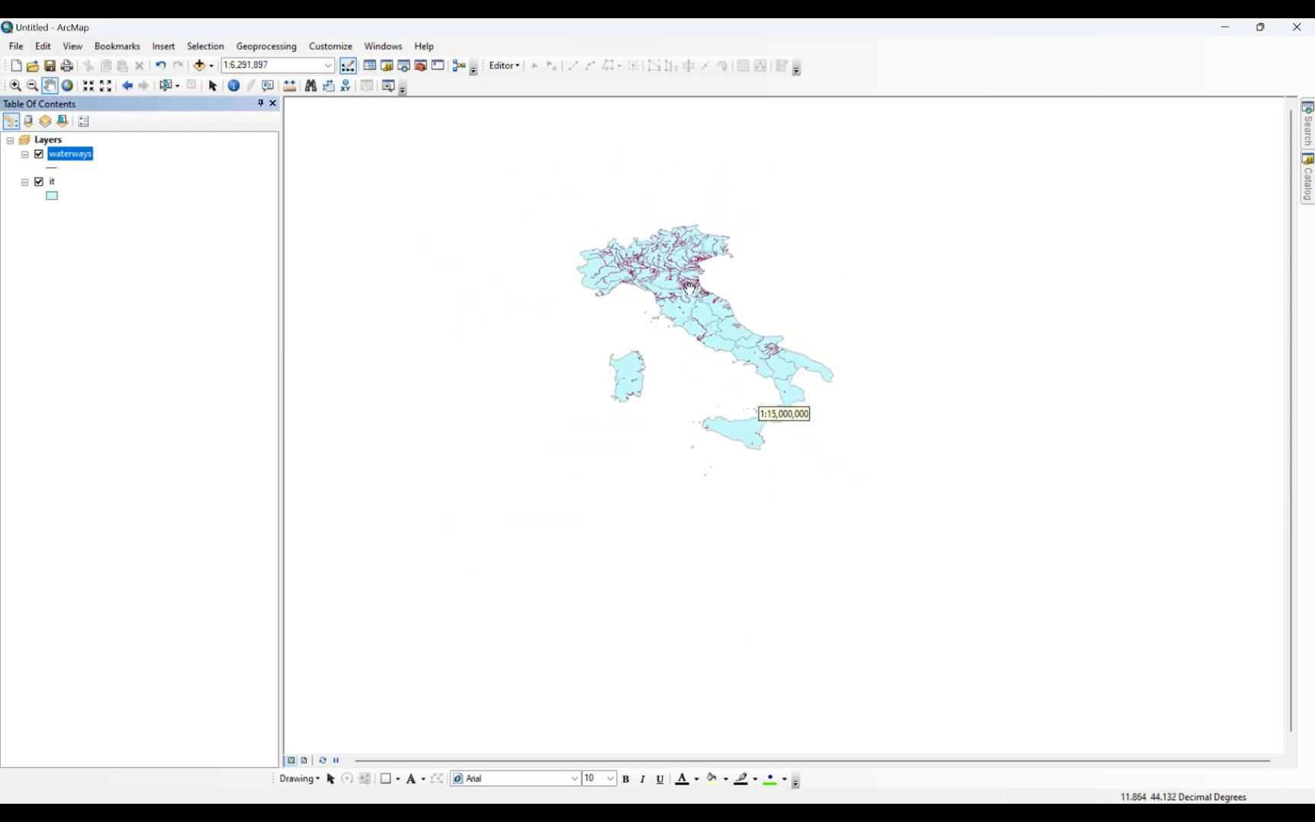
scroll(689, 287, "down", 5)
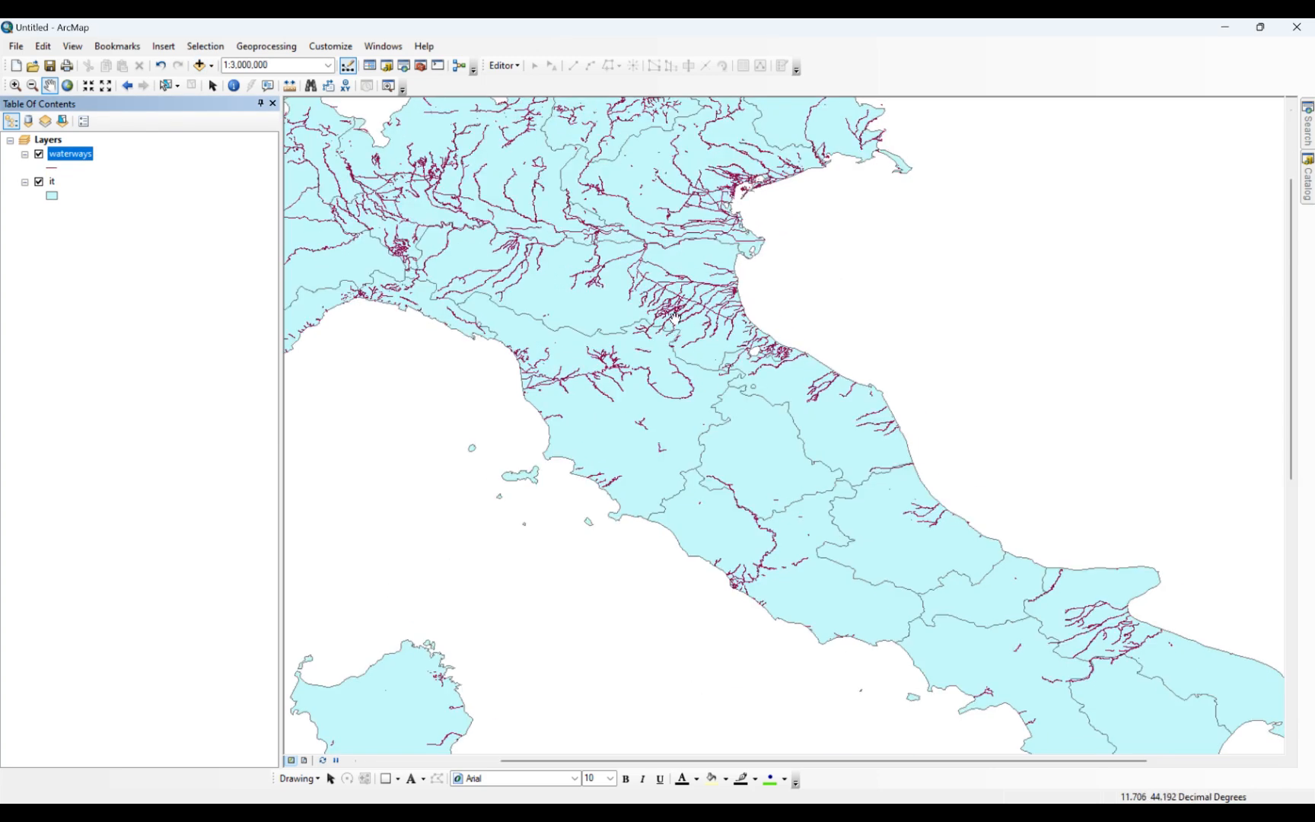
scroll(674, 292, "down", 3)
scroll(675, 292, "up", 4)
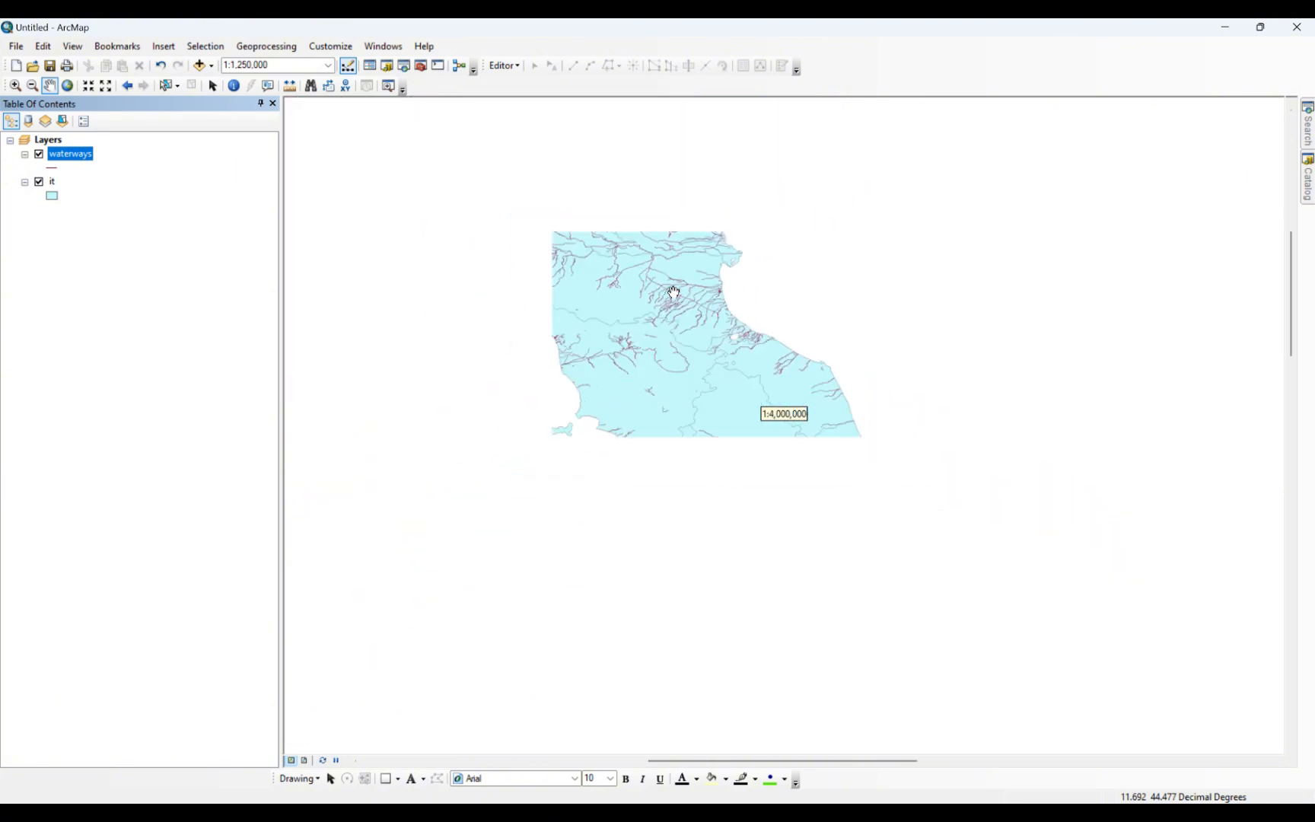
scroll(674, 292, "up", 1)
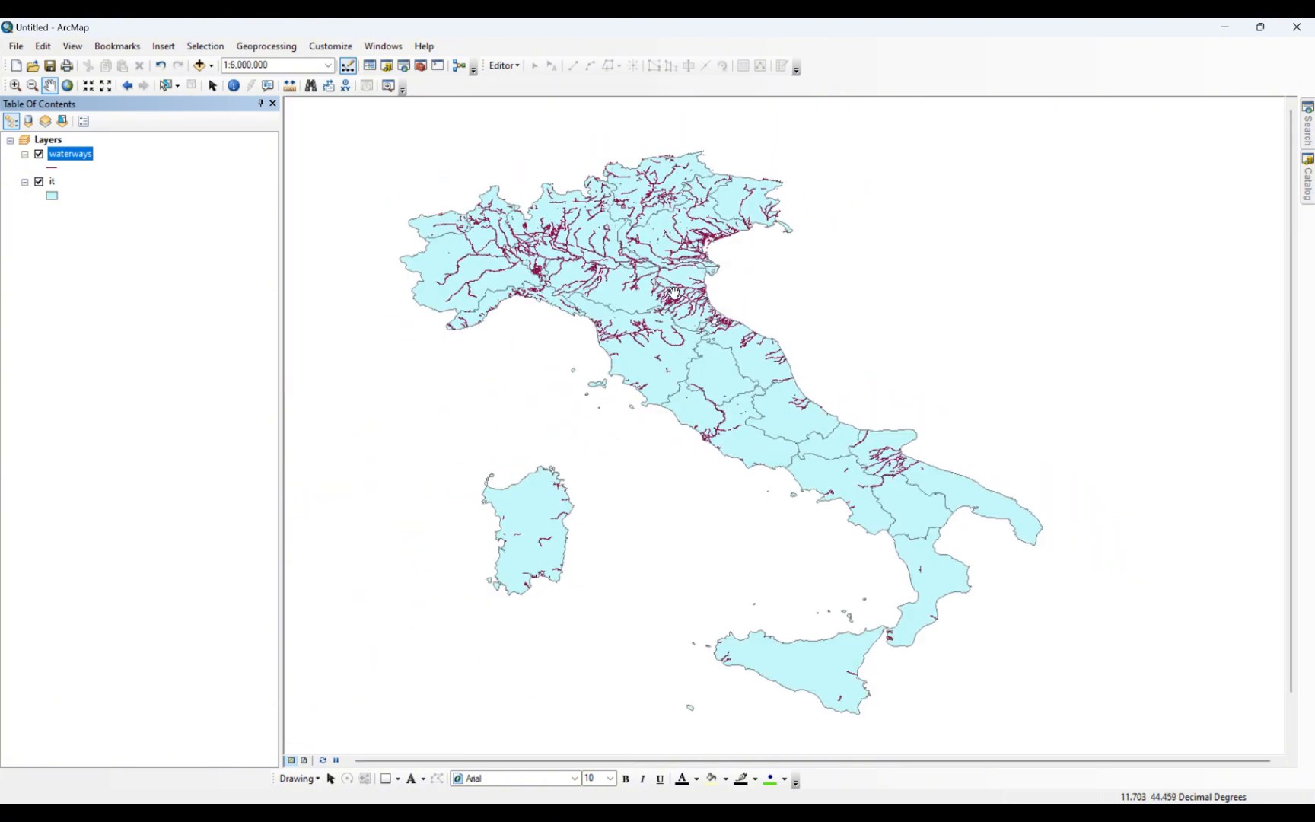
- Add the points.shp shapefile from the italy-points-shape folder to the map and inspect its coverage
left_click(199, 65)
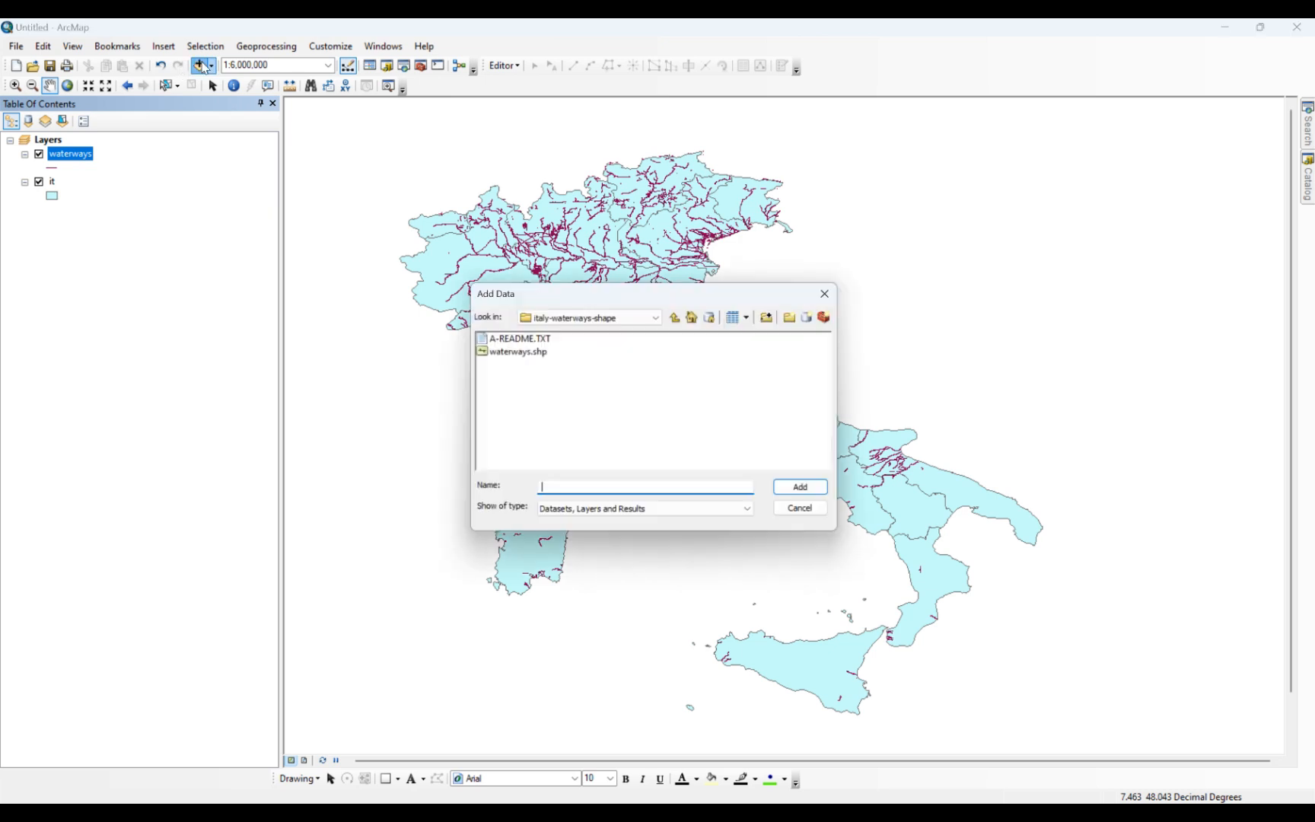
left_click(678, 317)
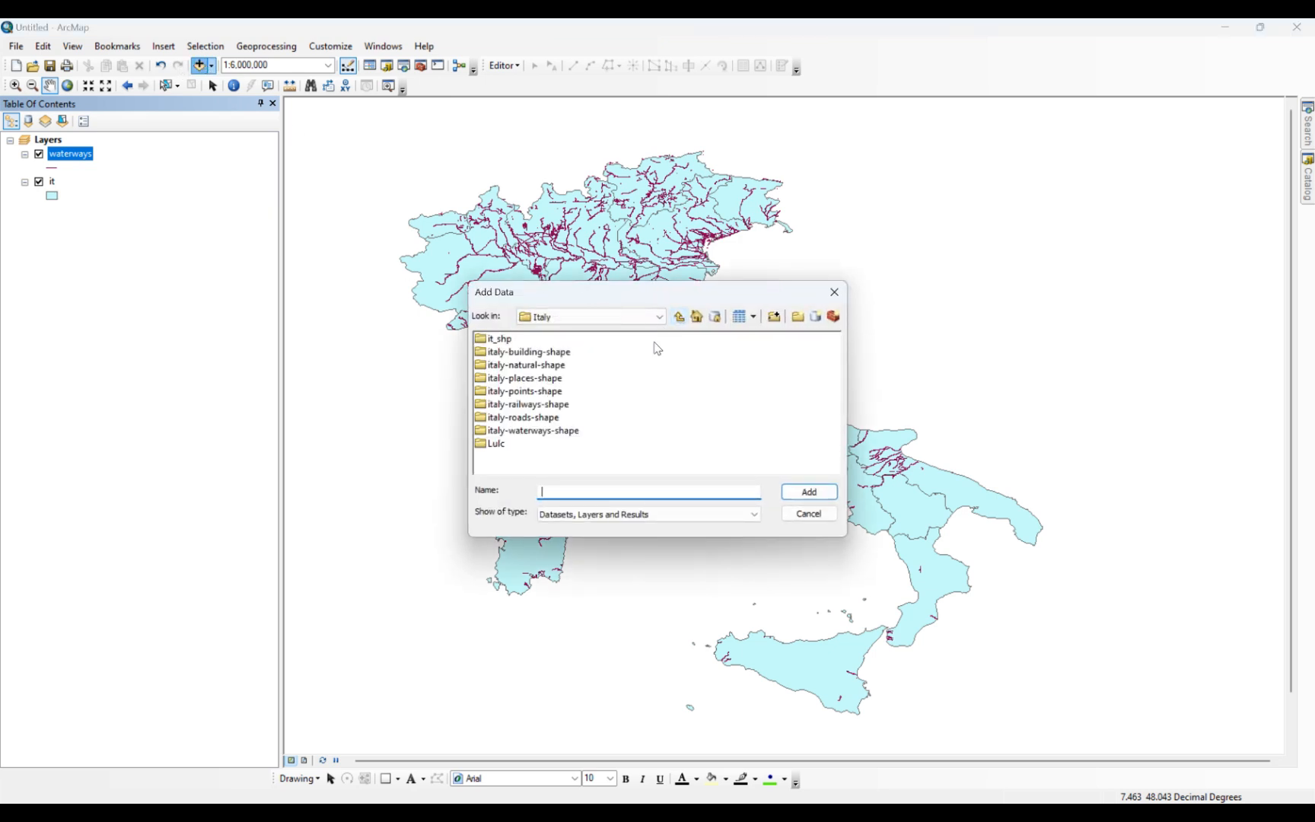
double_click(544, 391)
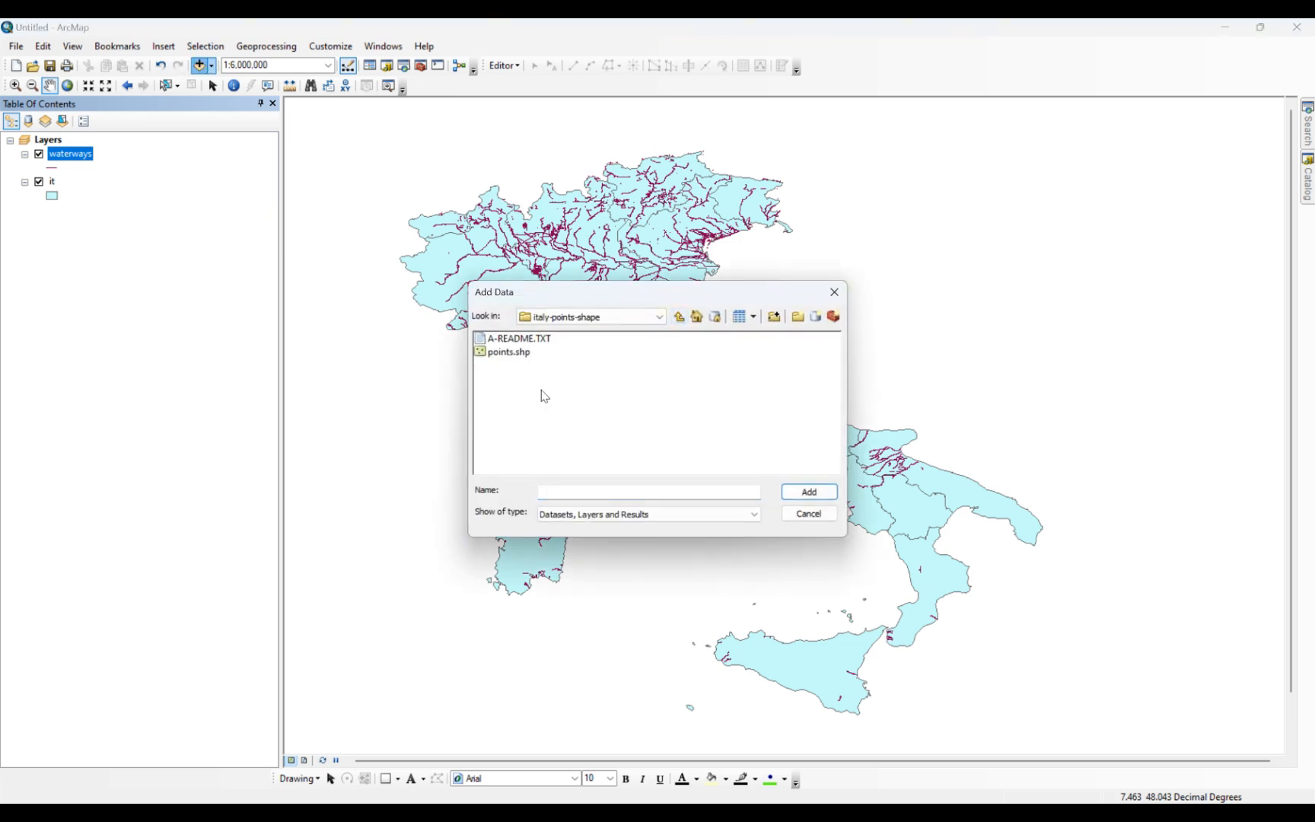
left_click(522, 356)
left_click(811, 493)
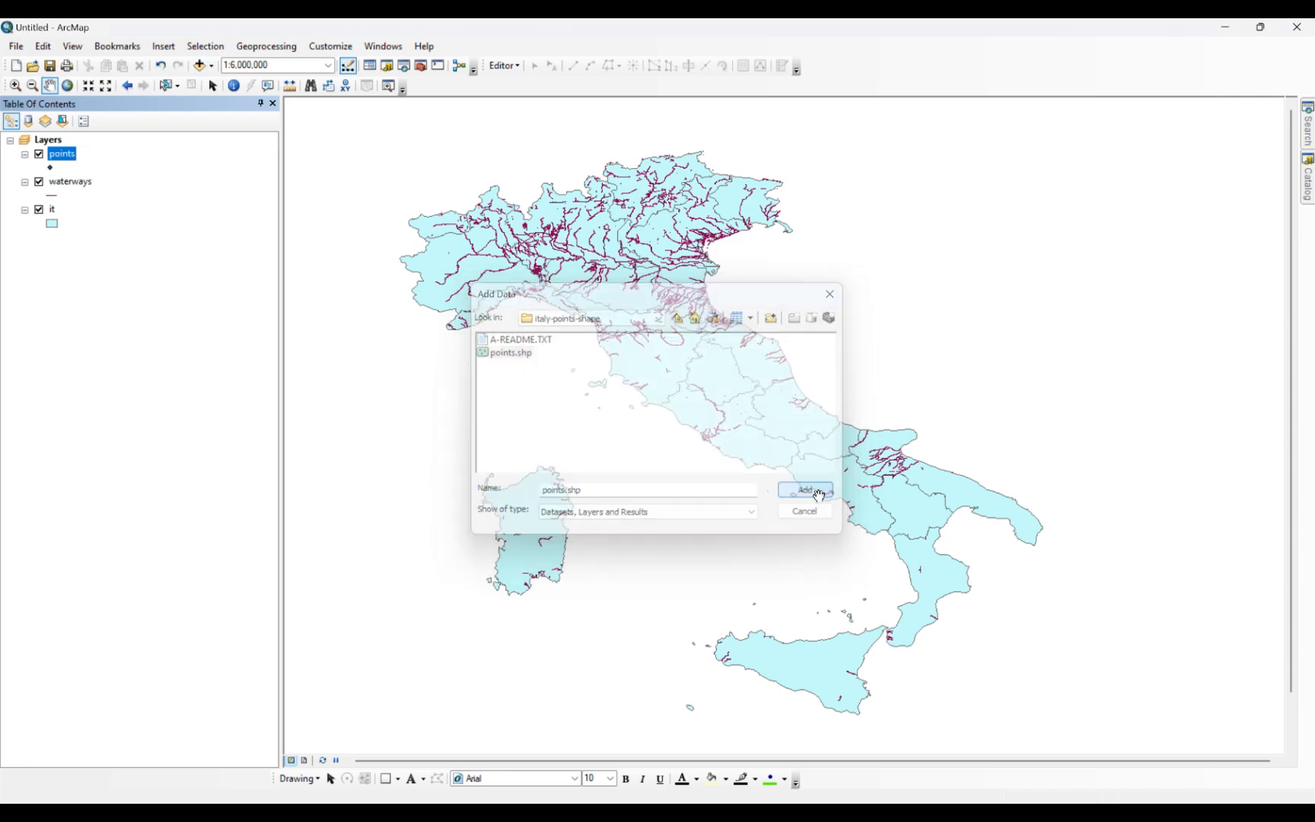
scroll(761, 411, "up", 2)
scroll(761, 411, "down", 5)
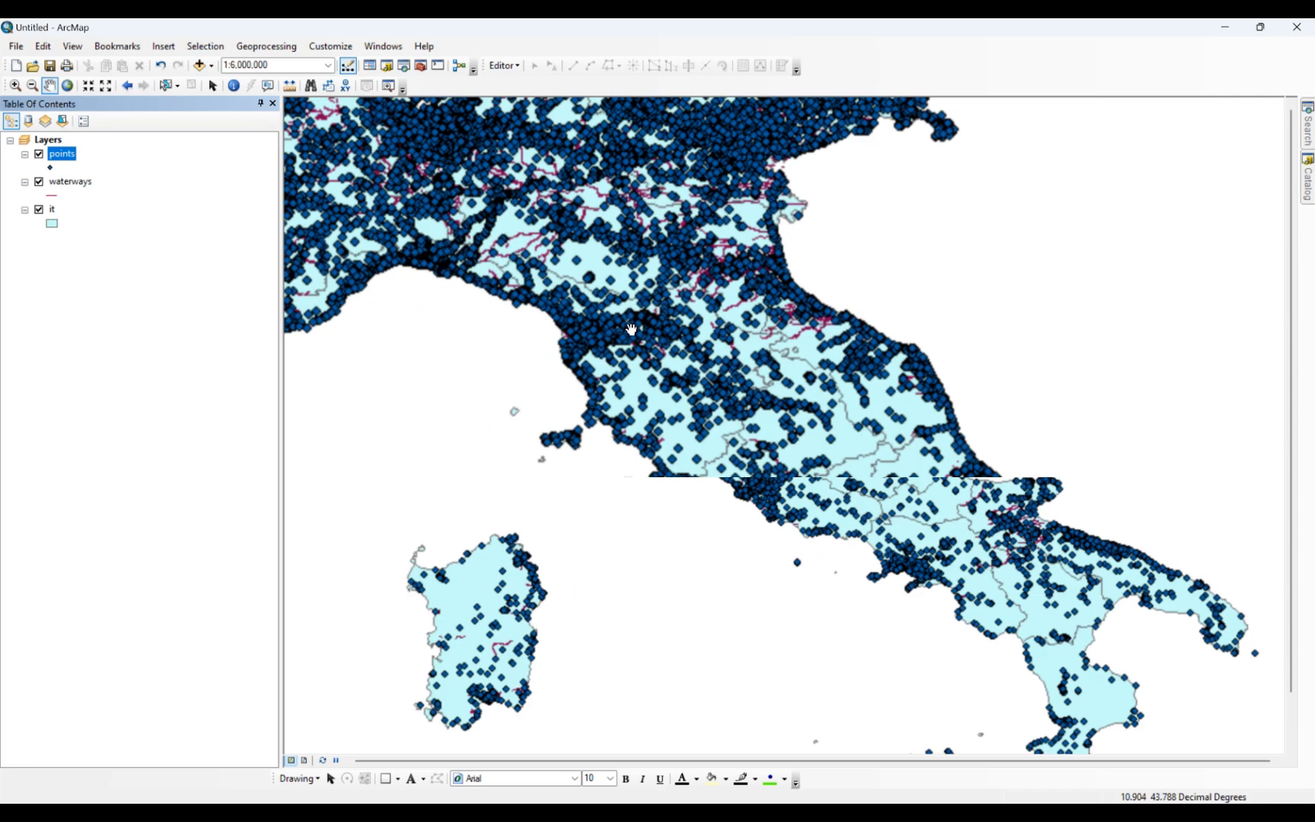
scroll(631, 329, "up", 3)
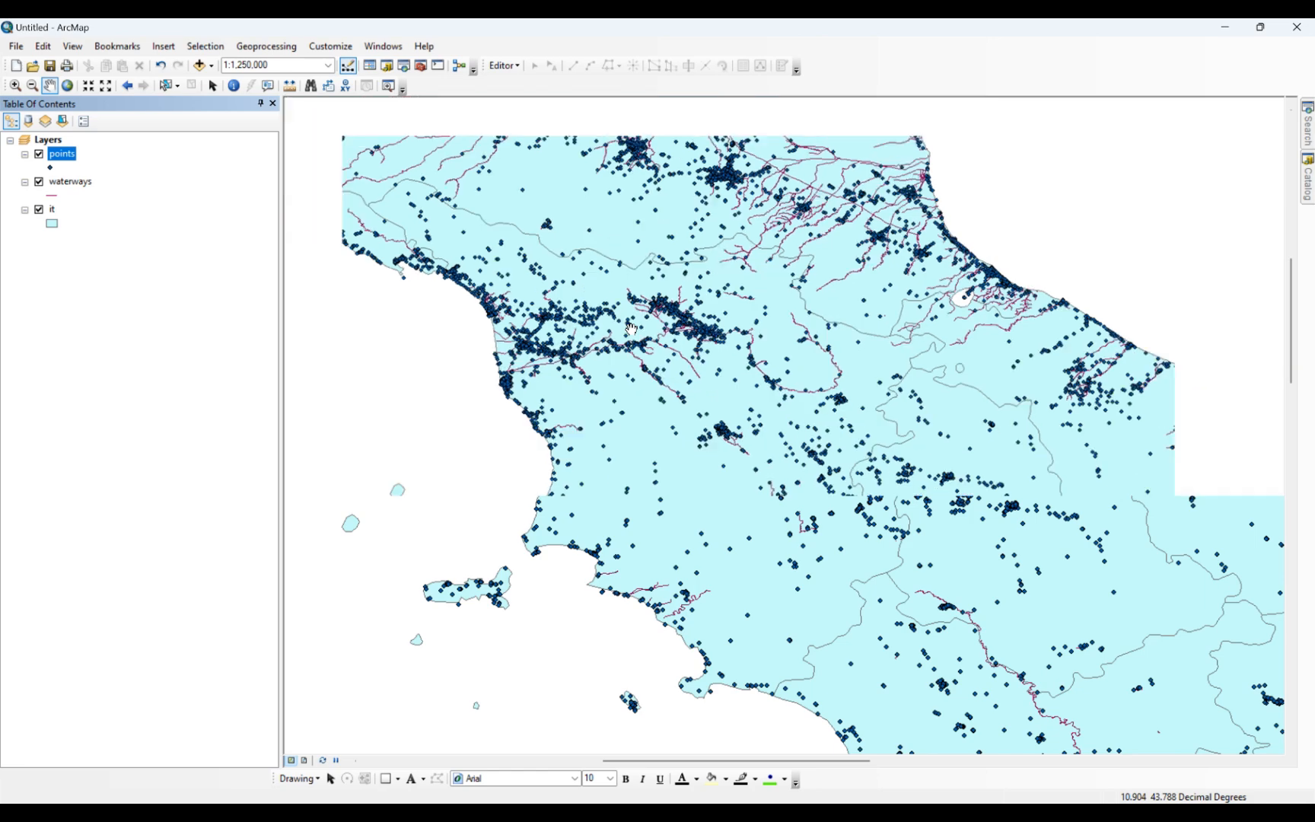
scroll(631, 329, "up", 1)
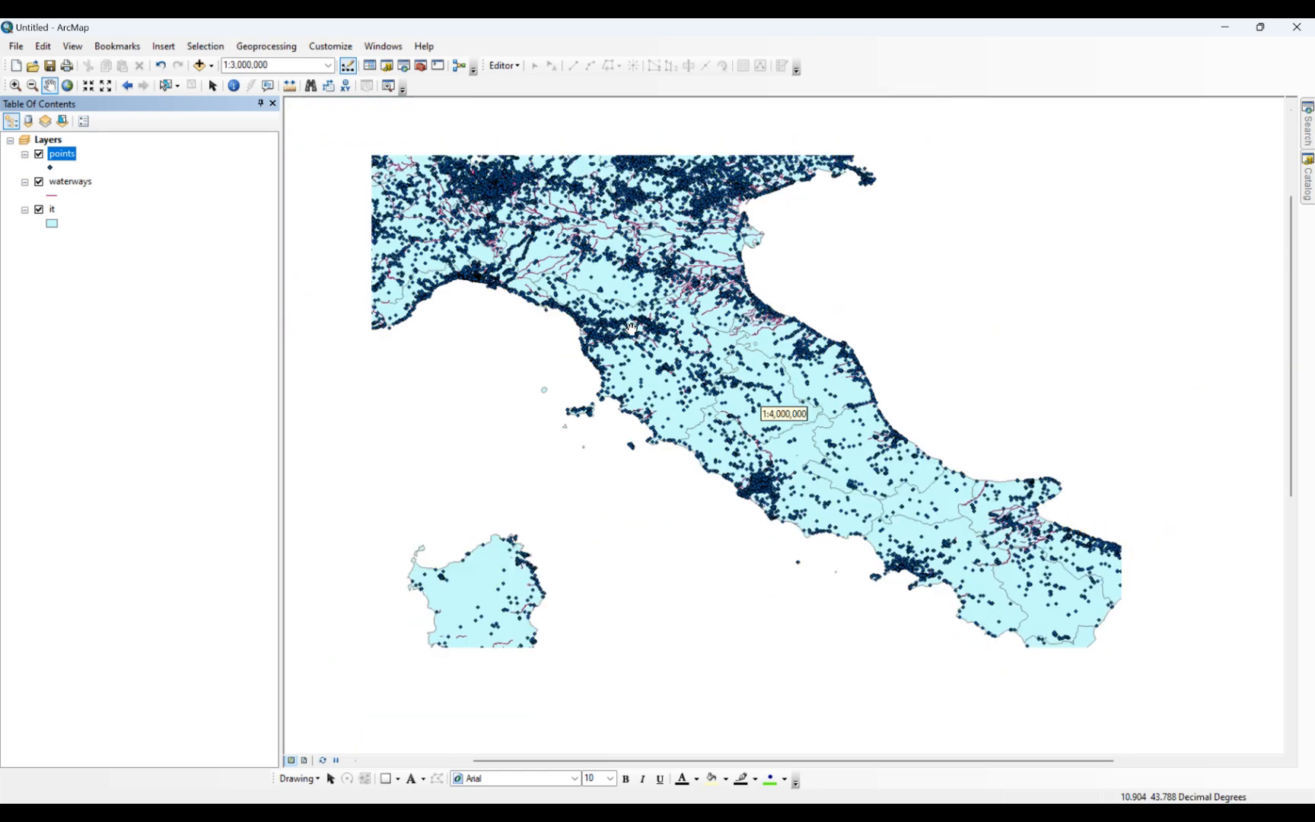
scroll(630, 329, "up", 1)
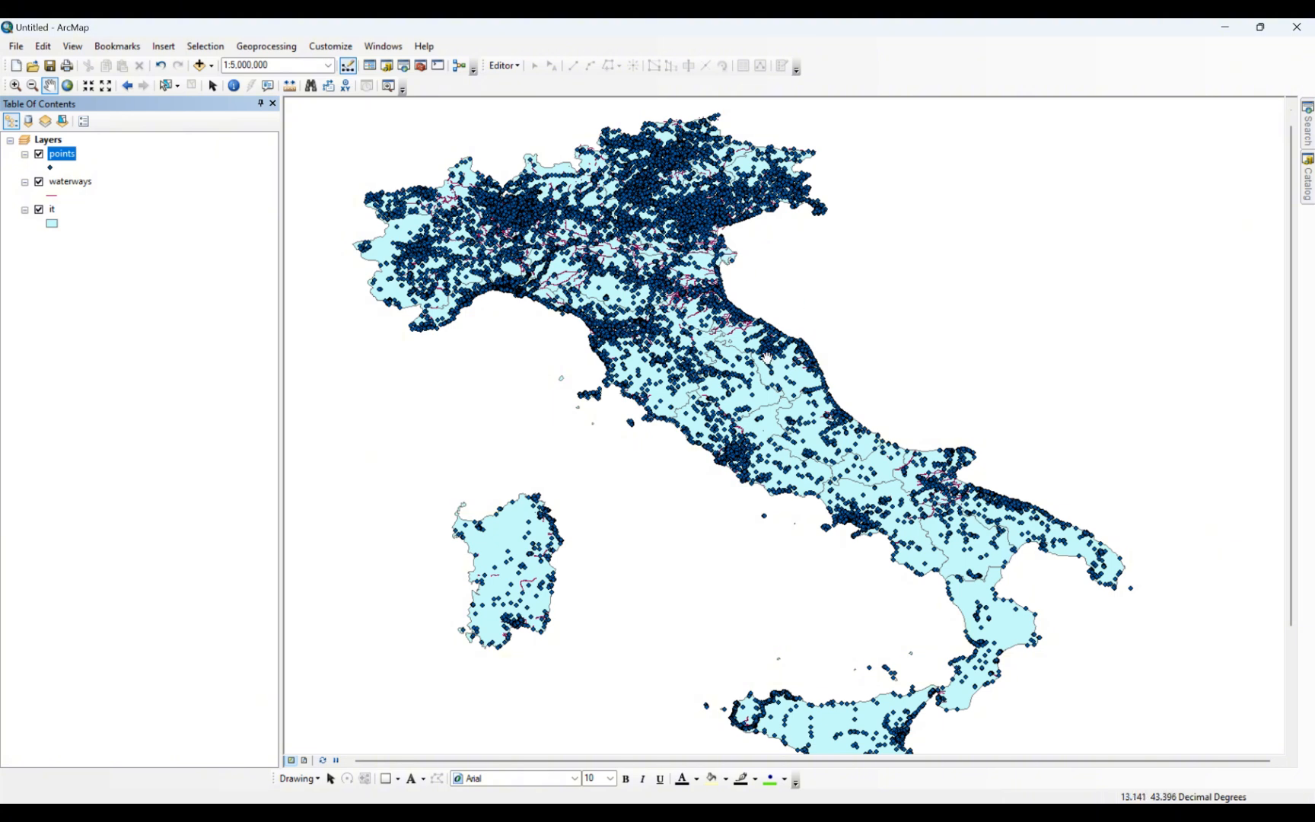
- Turn off the visibility of the points and waterways layers so only the it layer is drawn
left_click(39, 154)
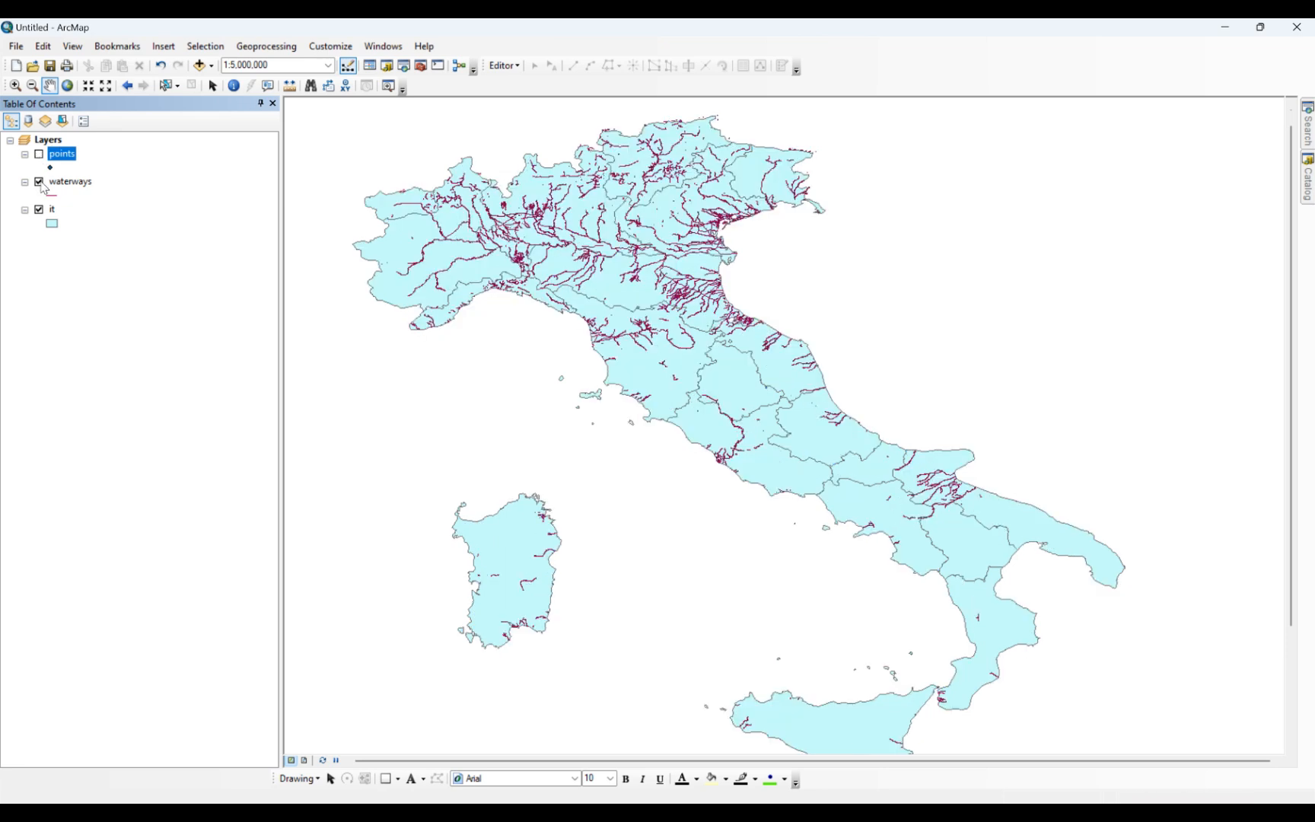
left_click(40, 182)
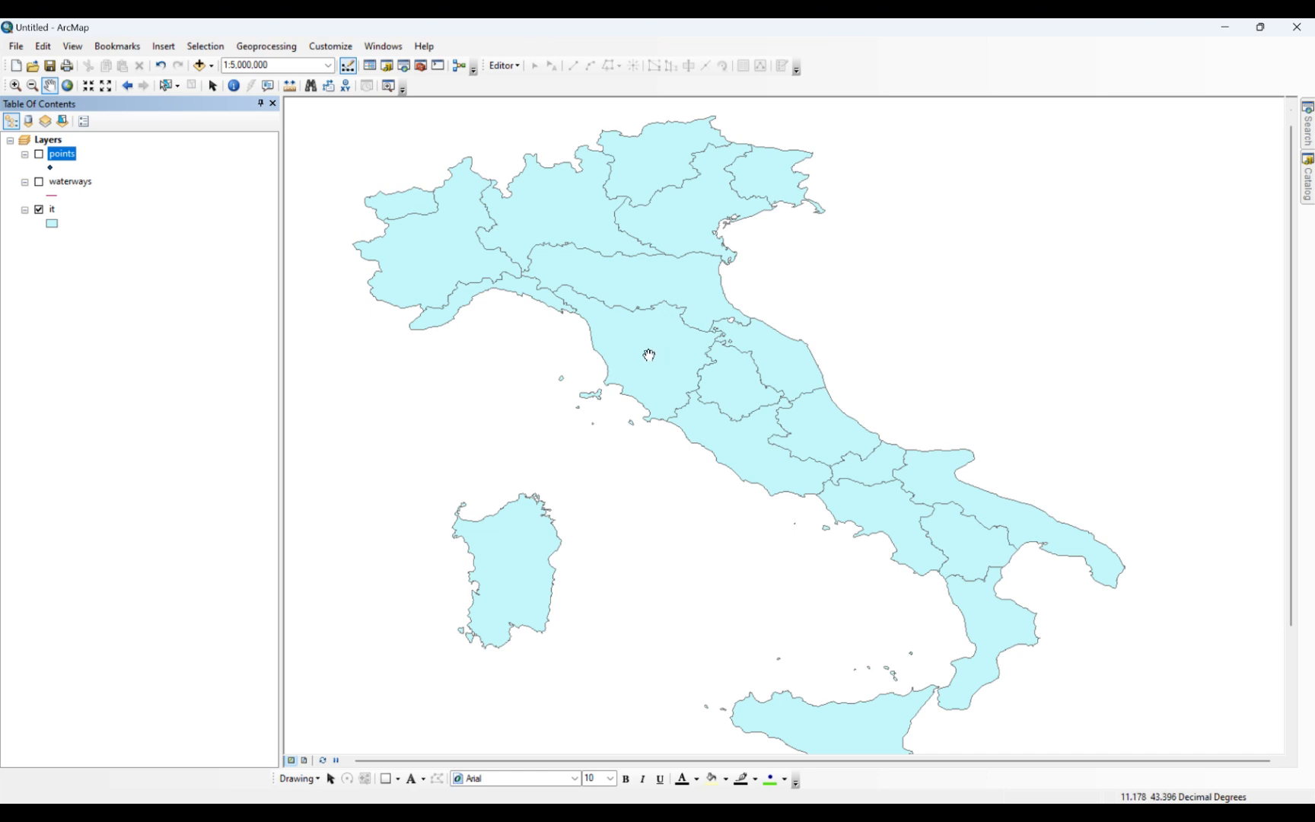
- Try selecting the Tuscany polygon directly on the map with Select Features and clear the selection
left_click(166, 86)
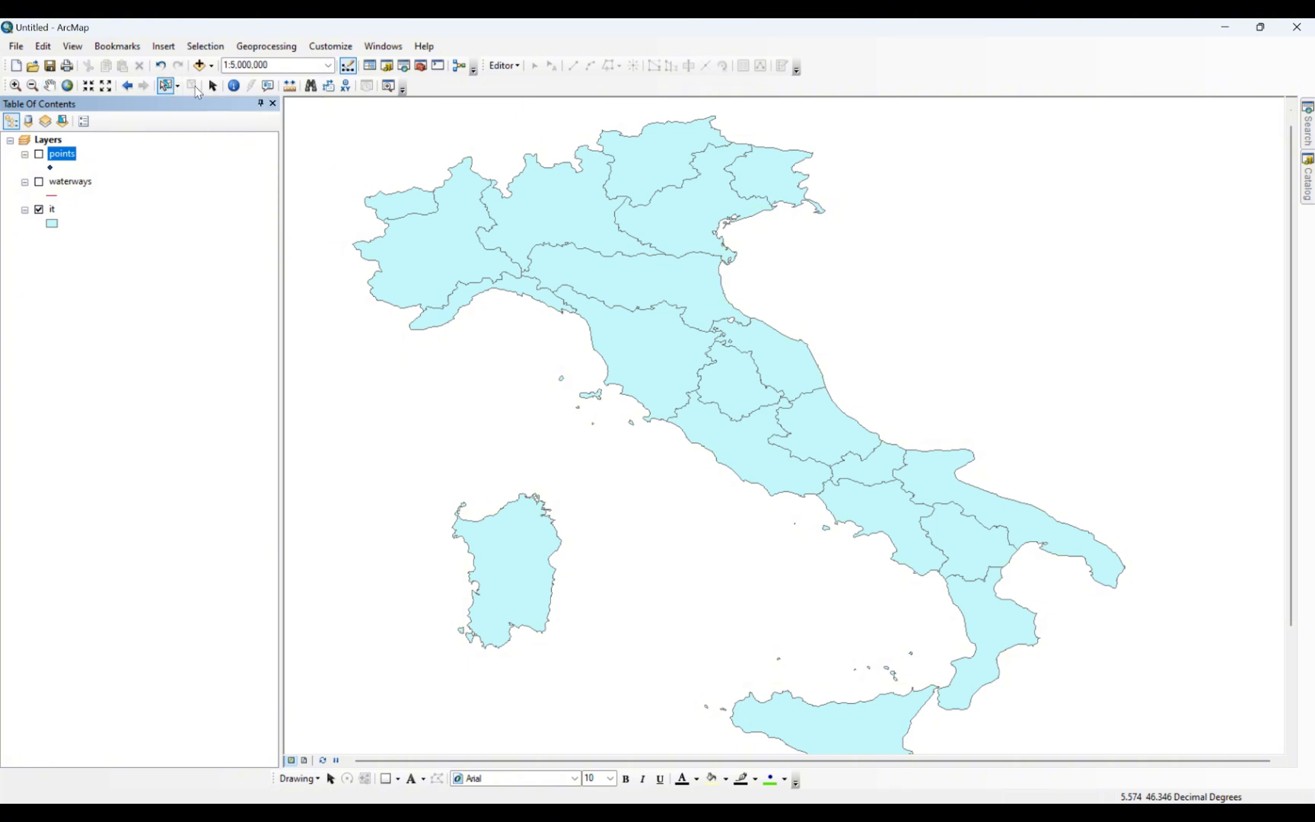
left_click(682, 359)
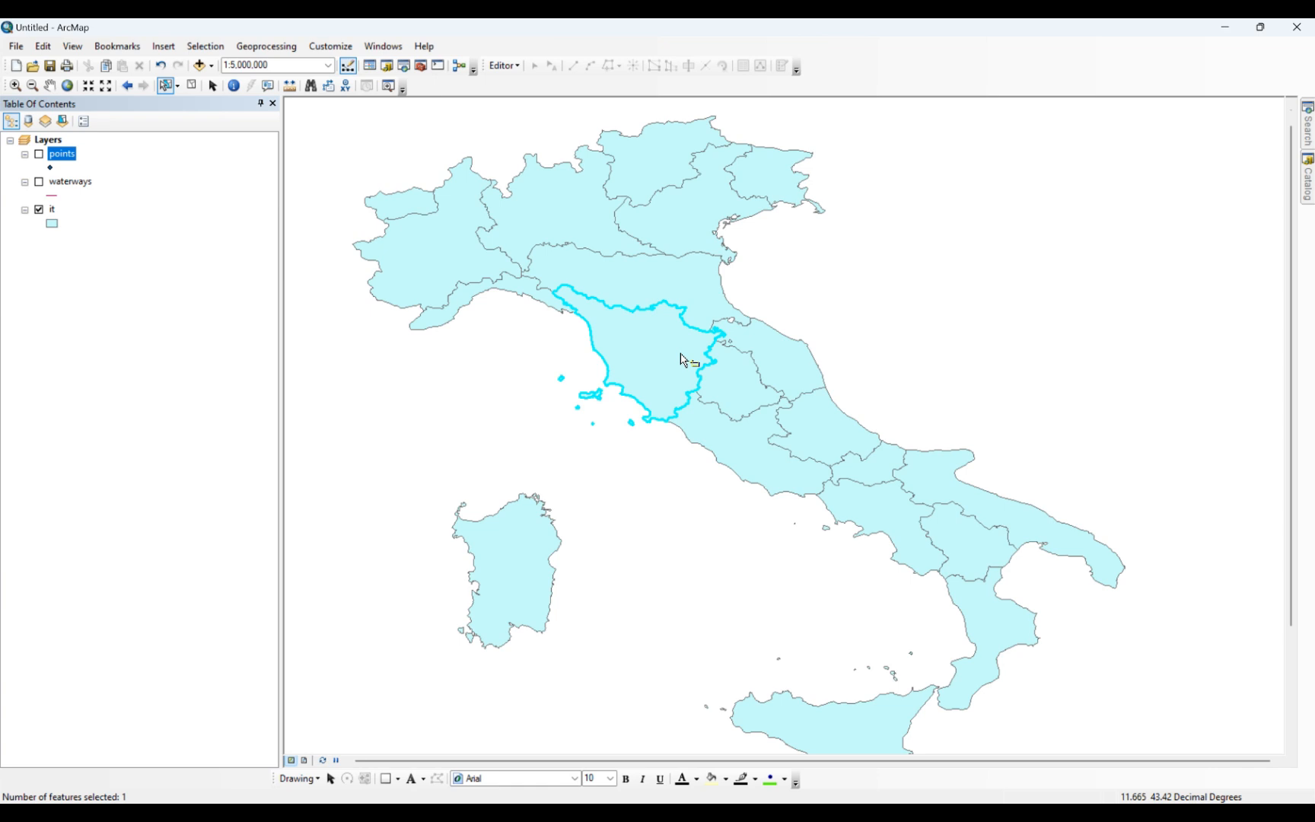
left_click(191, 85)
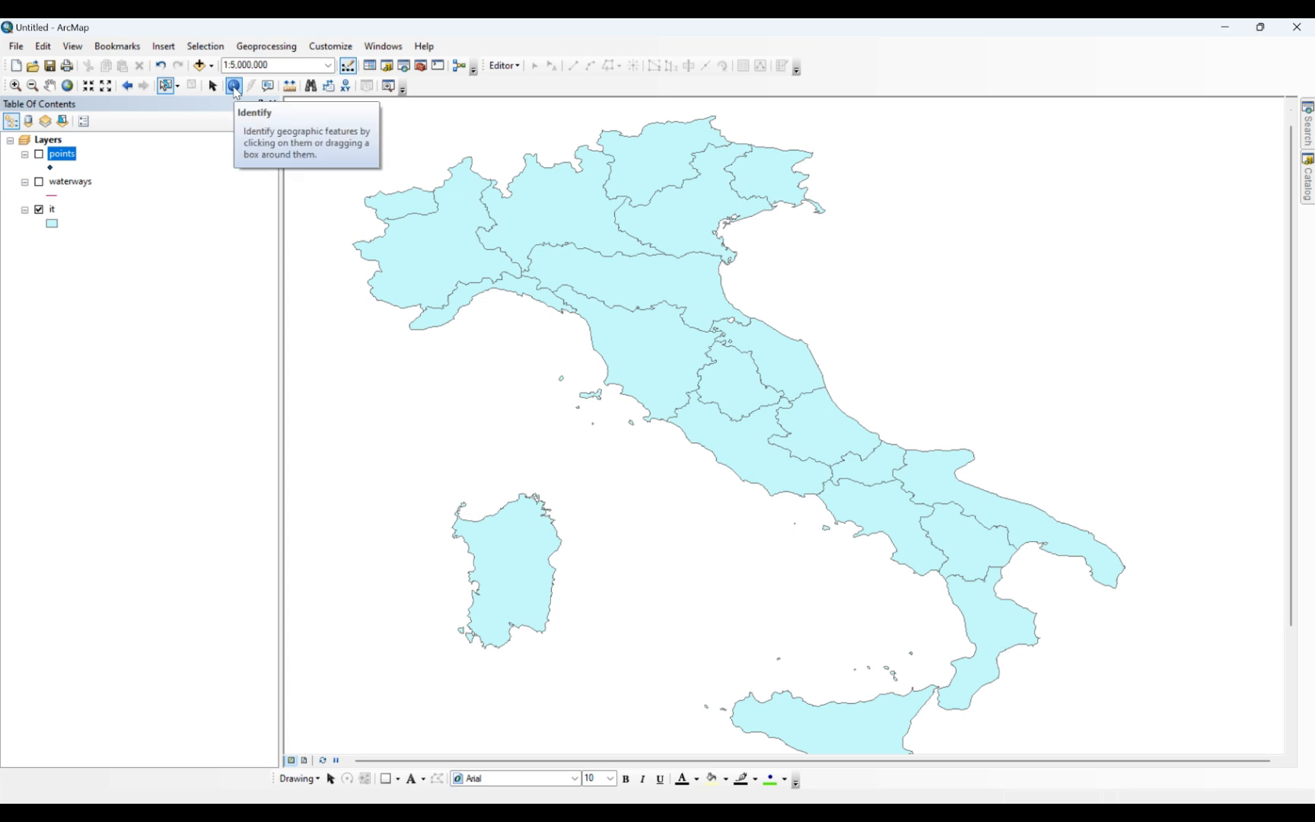
- Identify the attributes of the Tuscany polygon on the map and close the results
left_click(234, 85)
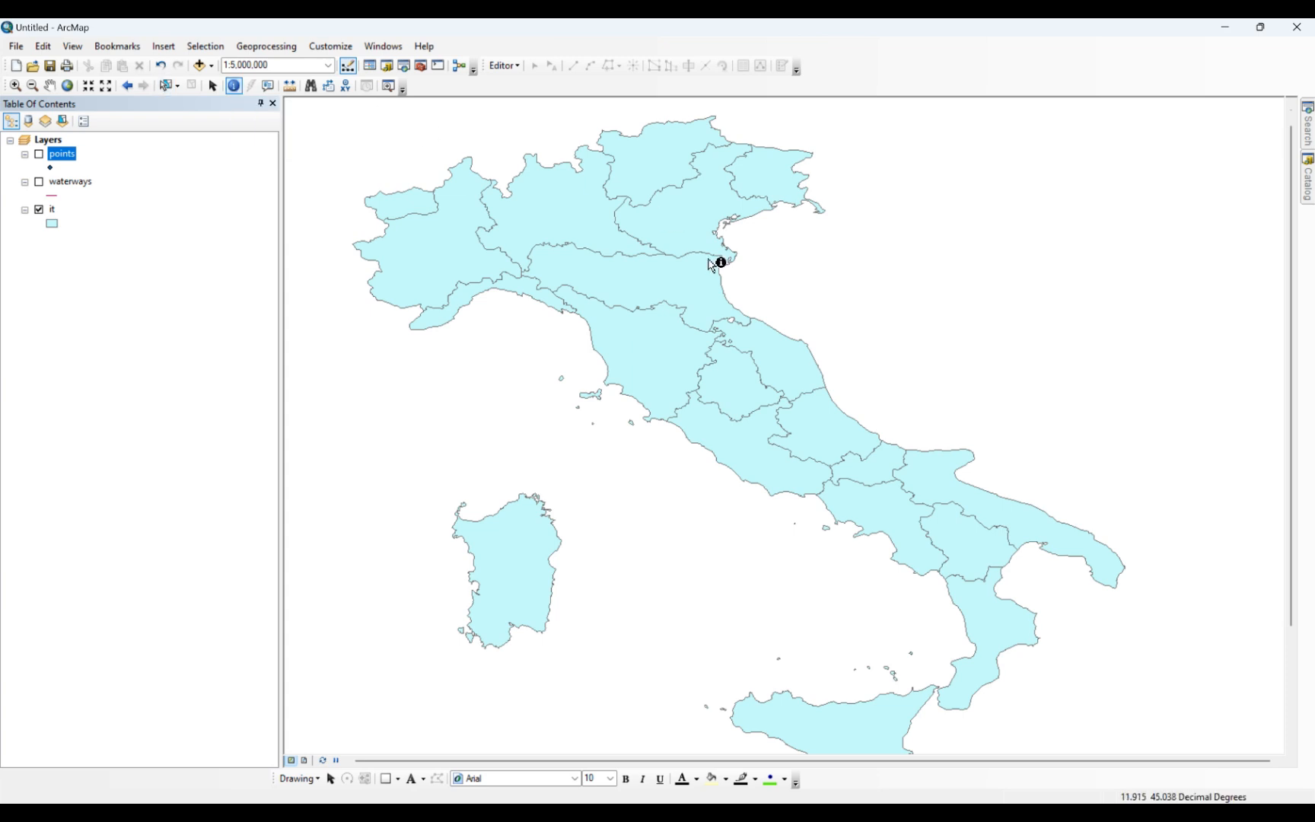
left_click(639, 355)
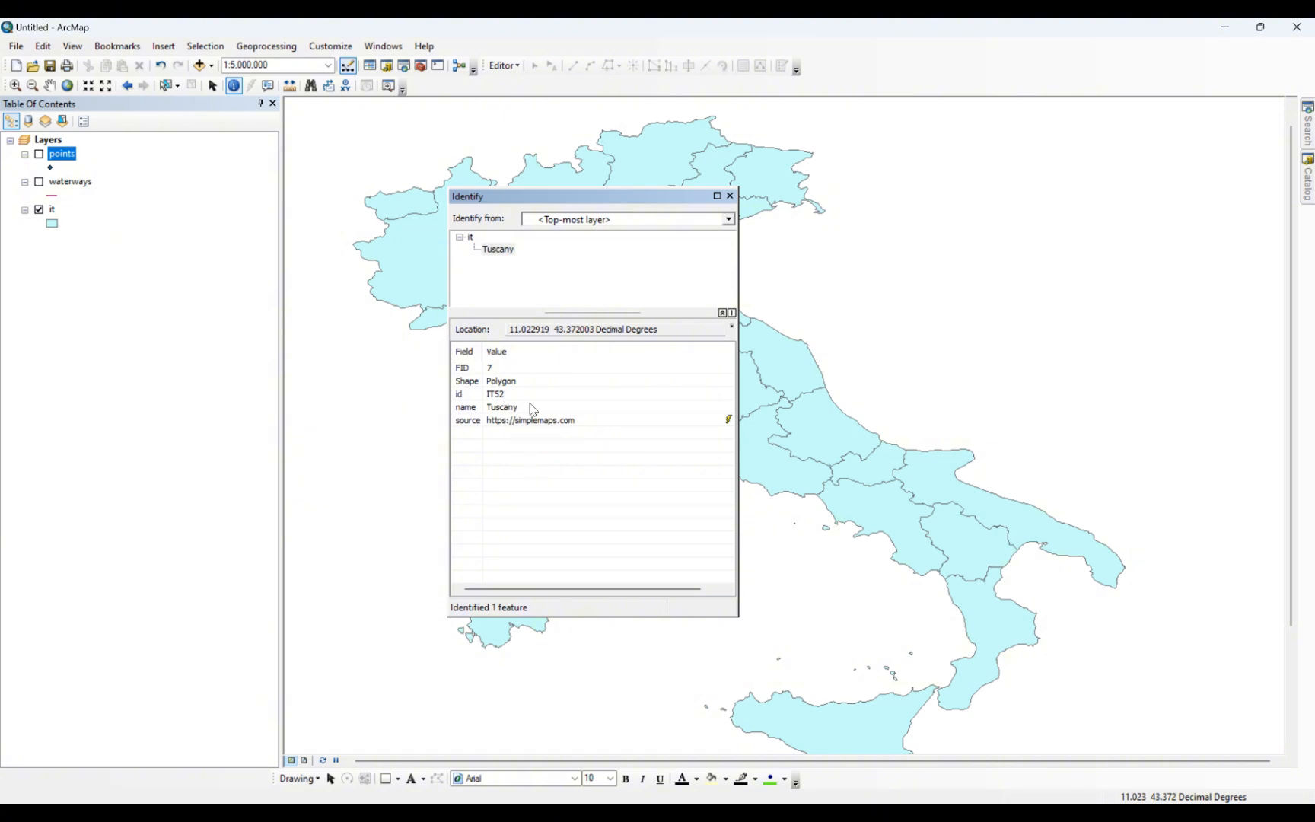
left_click(730, 196)
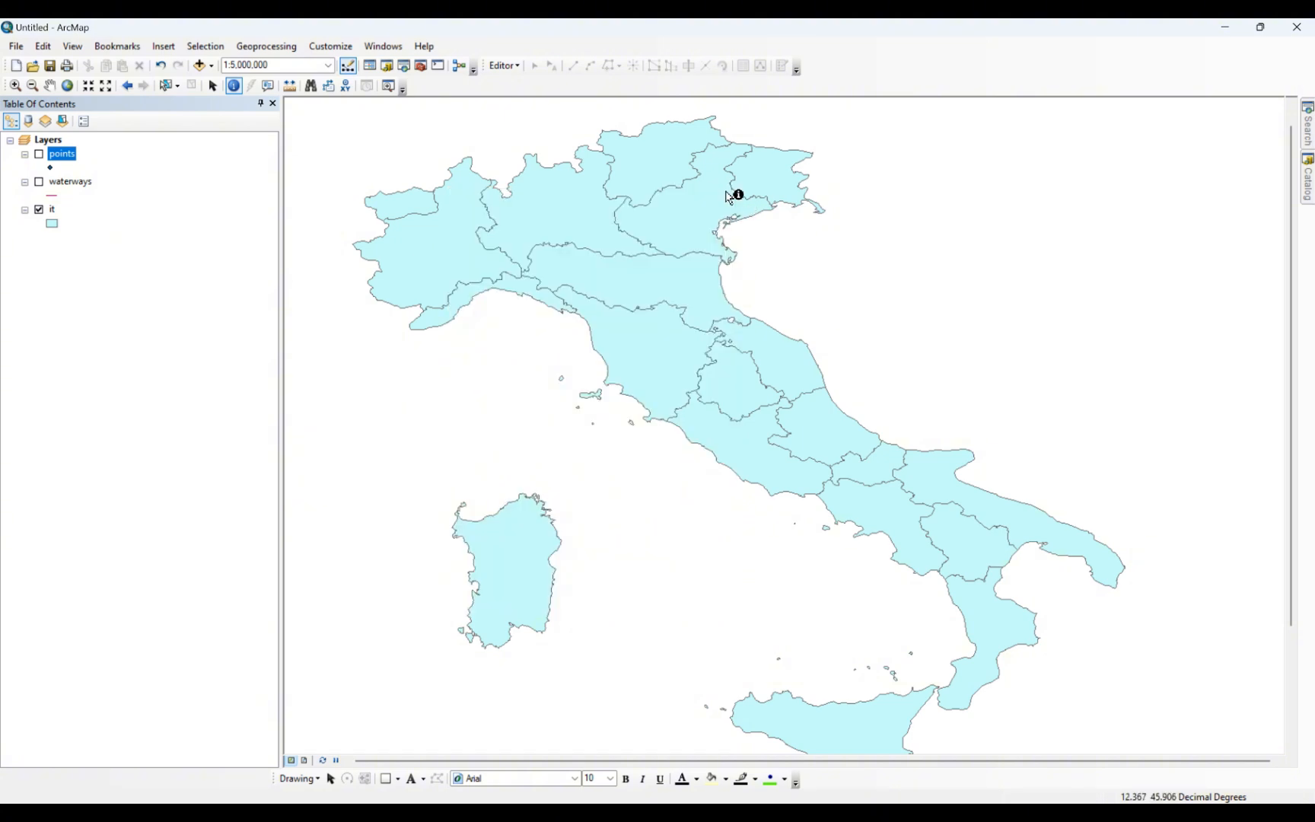
- Select the Tuscany record in the it layer's attribute table and close the table
left_click(212, 86)
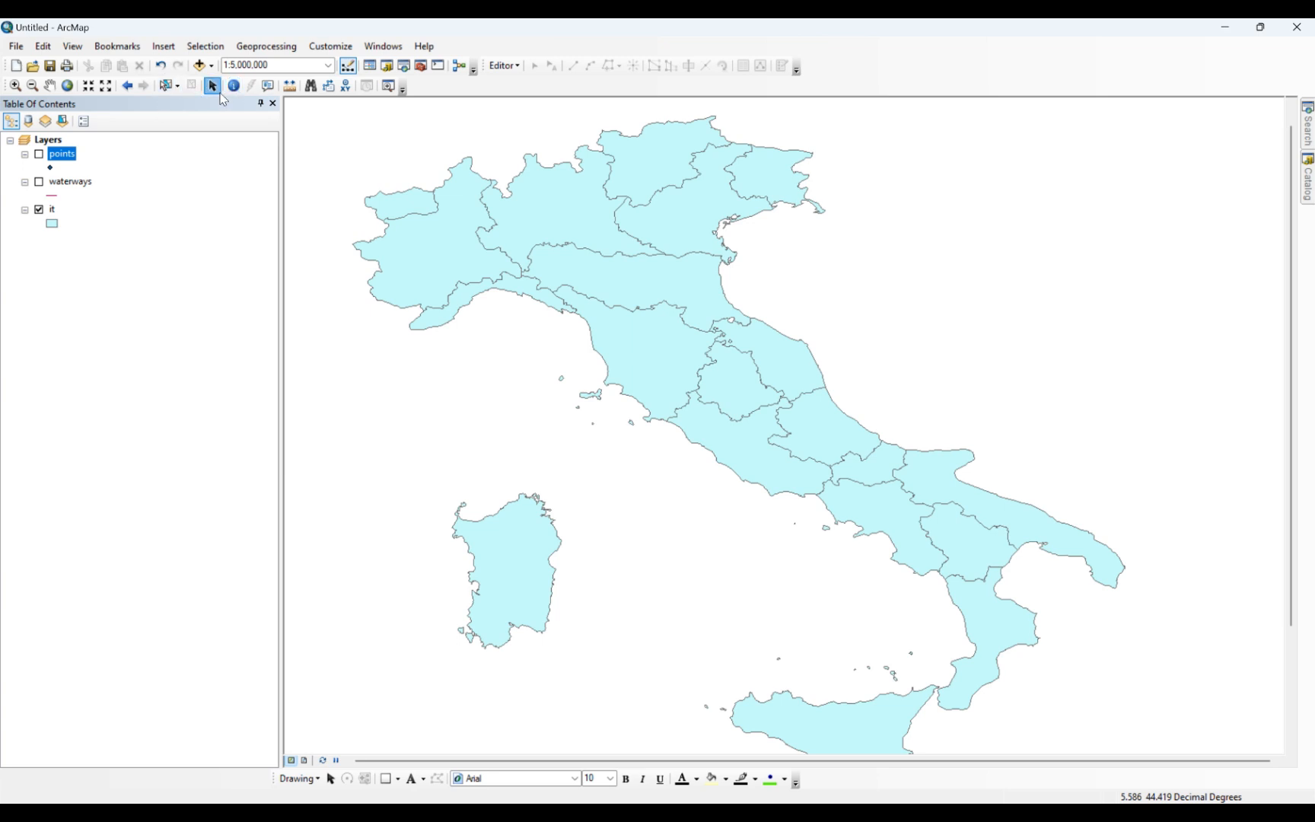
right_click(54, 209)
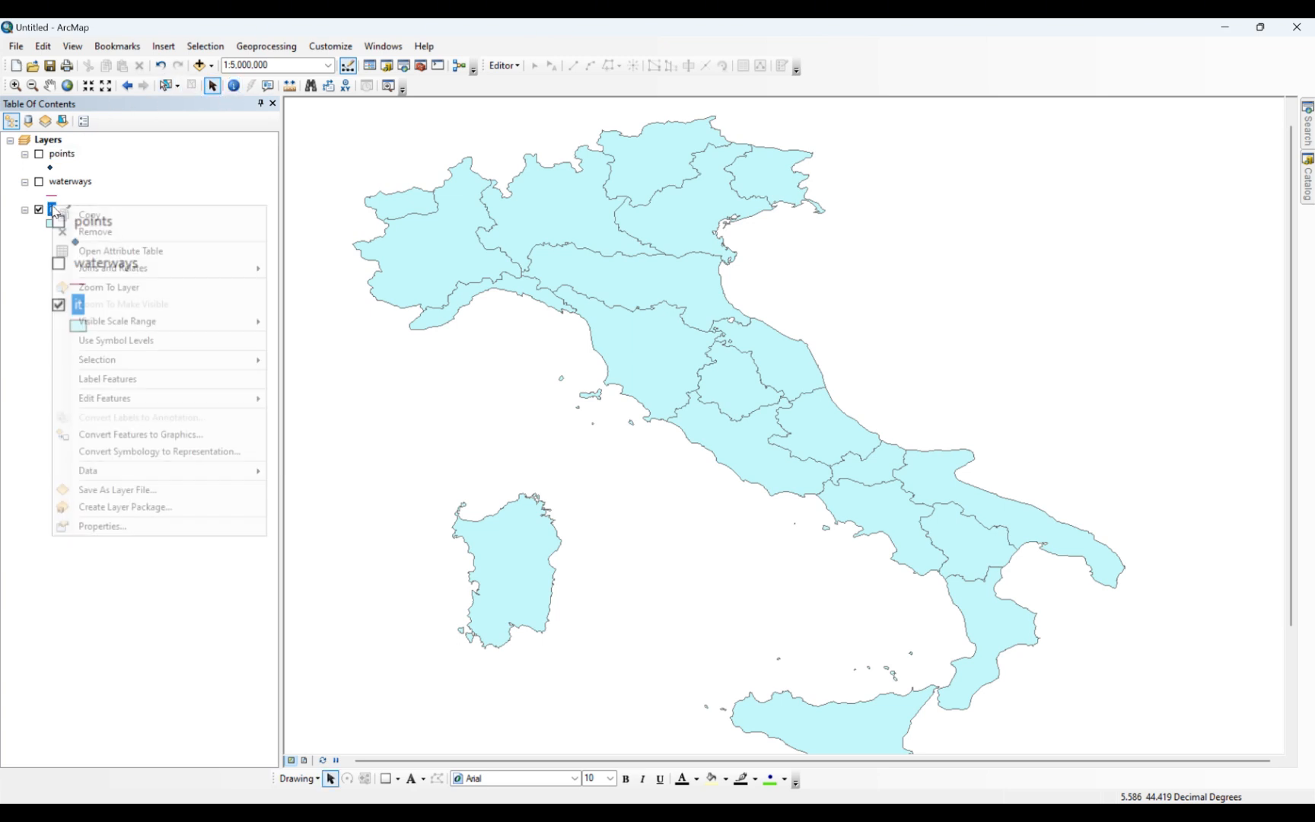
left_click(89, 253)
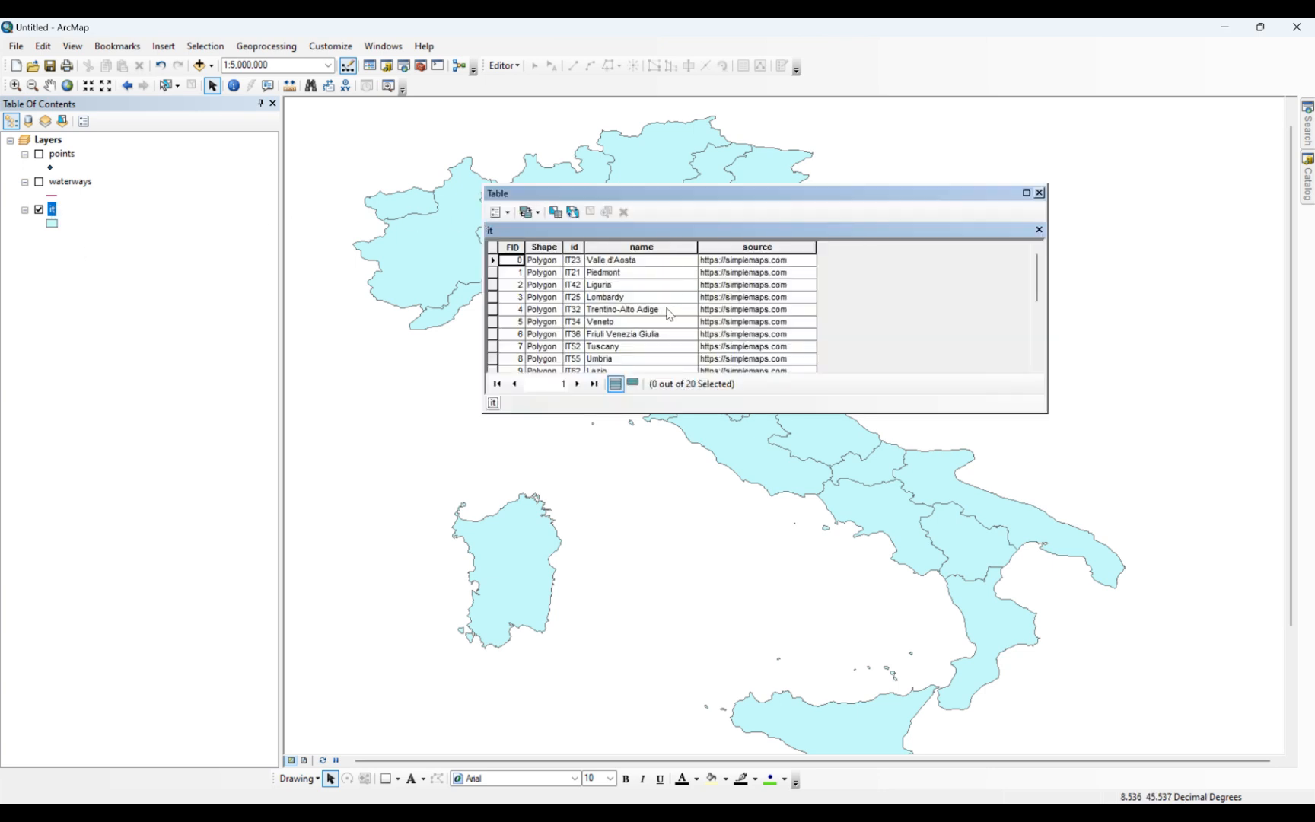
left_click(621, 350)
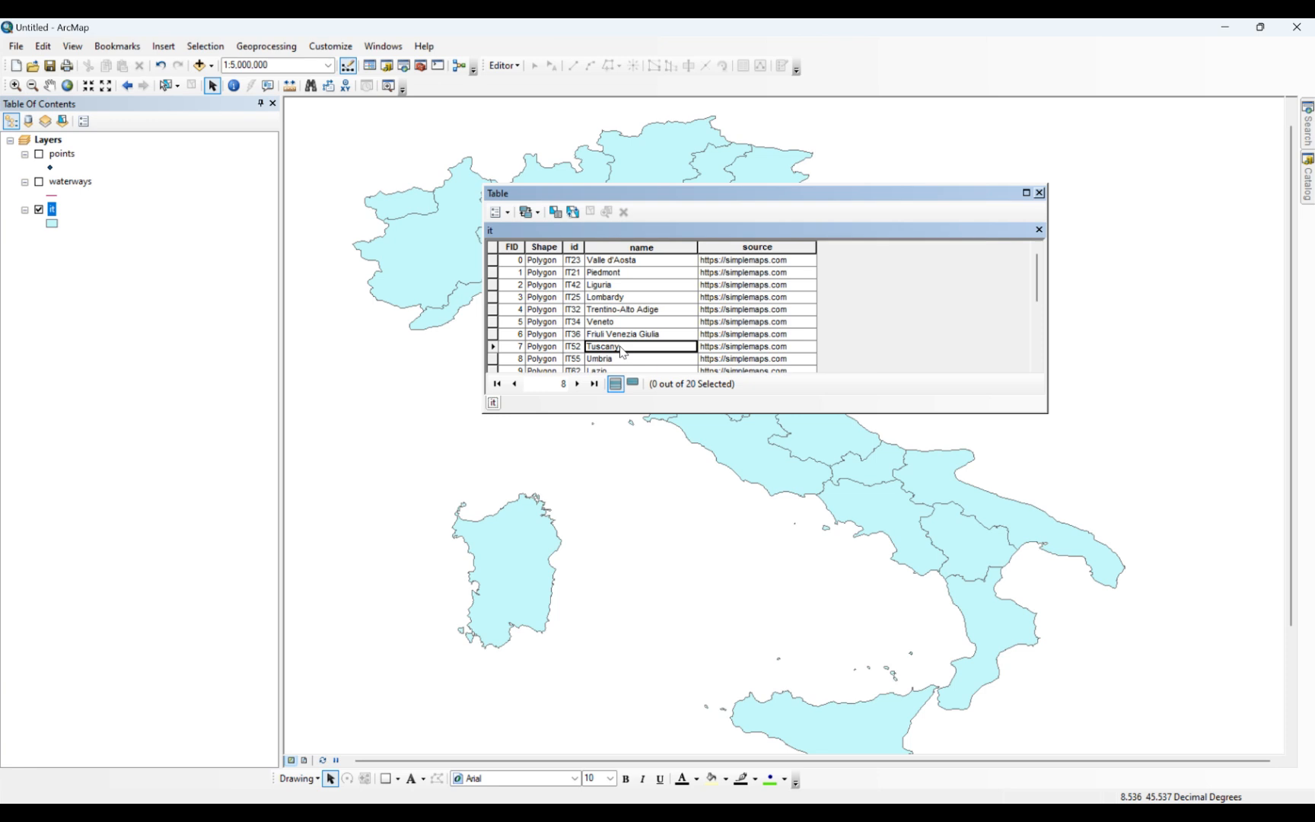
left_click(492, 346)
left_click_drag(683, 197, 1012, 191)
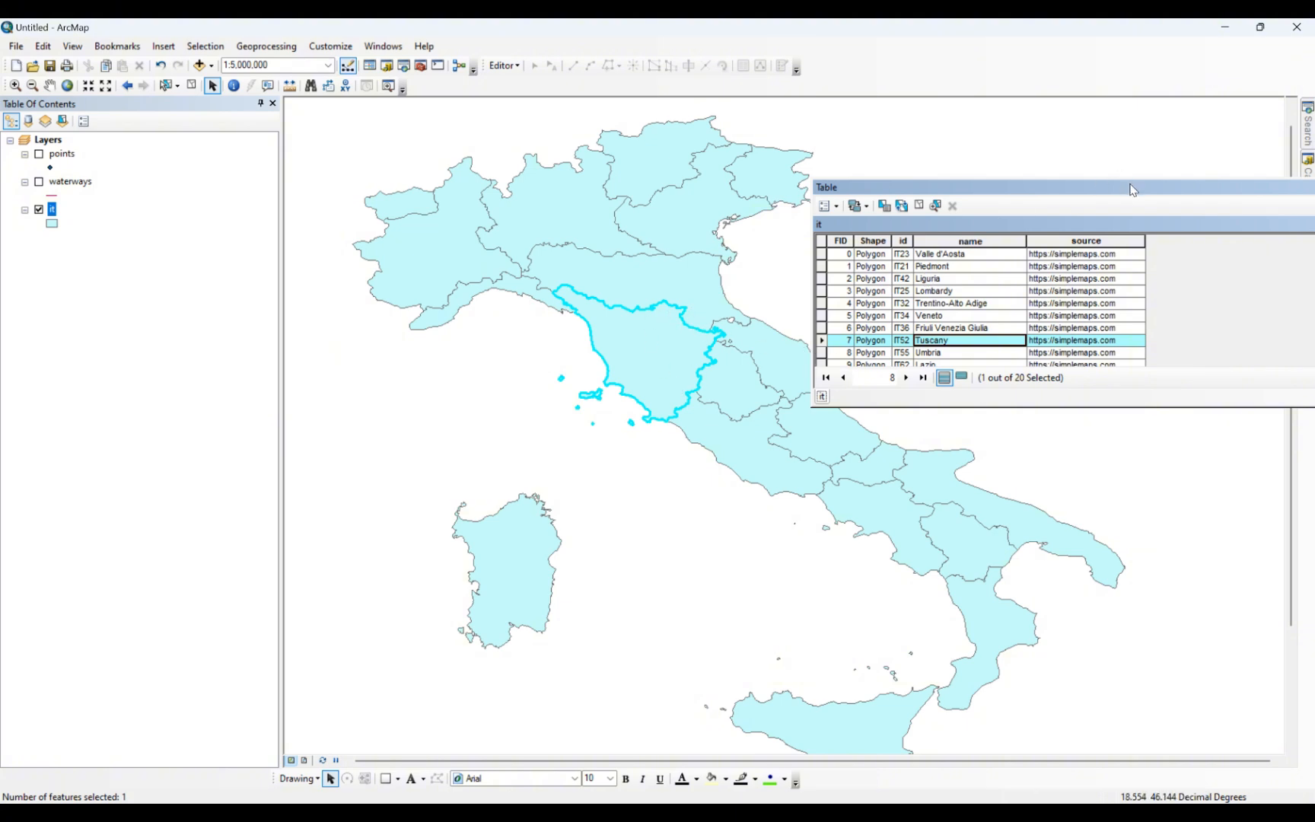
left_click_drag(1131, 190, 780, 196)
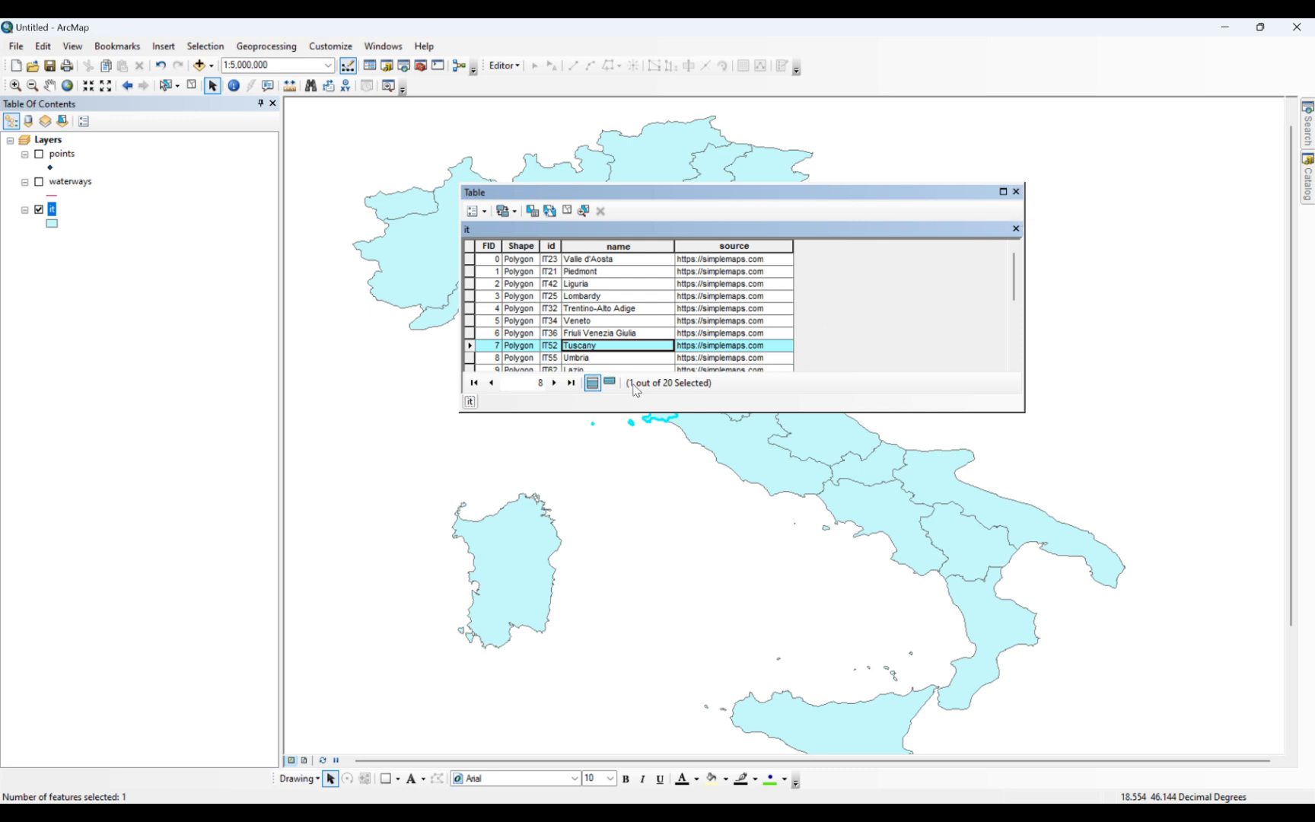
left_click(1016, 192)
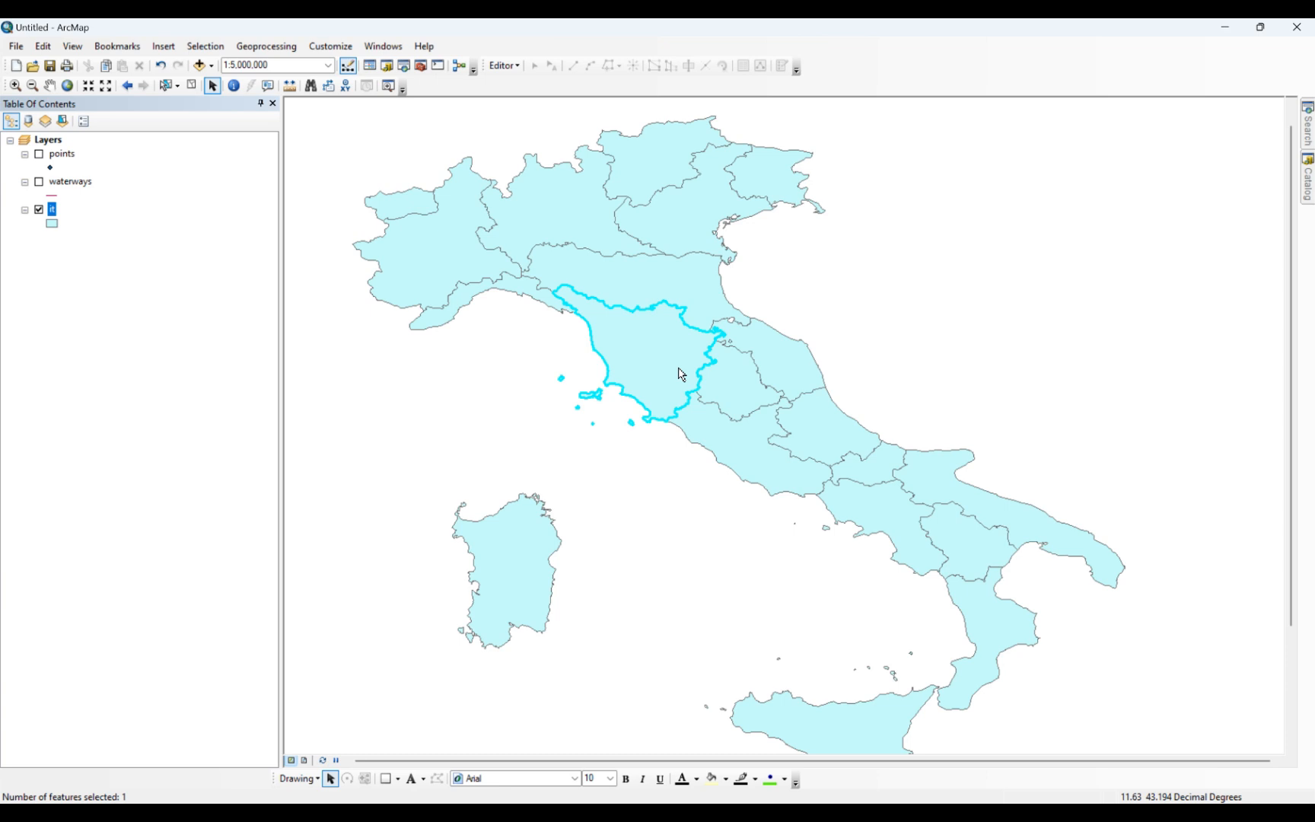
- Start exporting the selected Tuscany feature of the it layer, using the coordinate system of the data frame
right_click(51, 210)
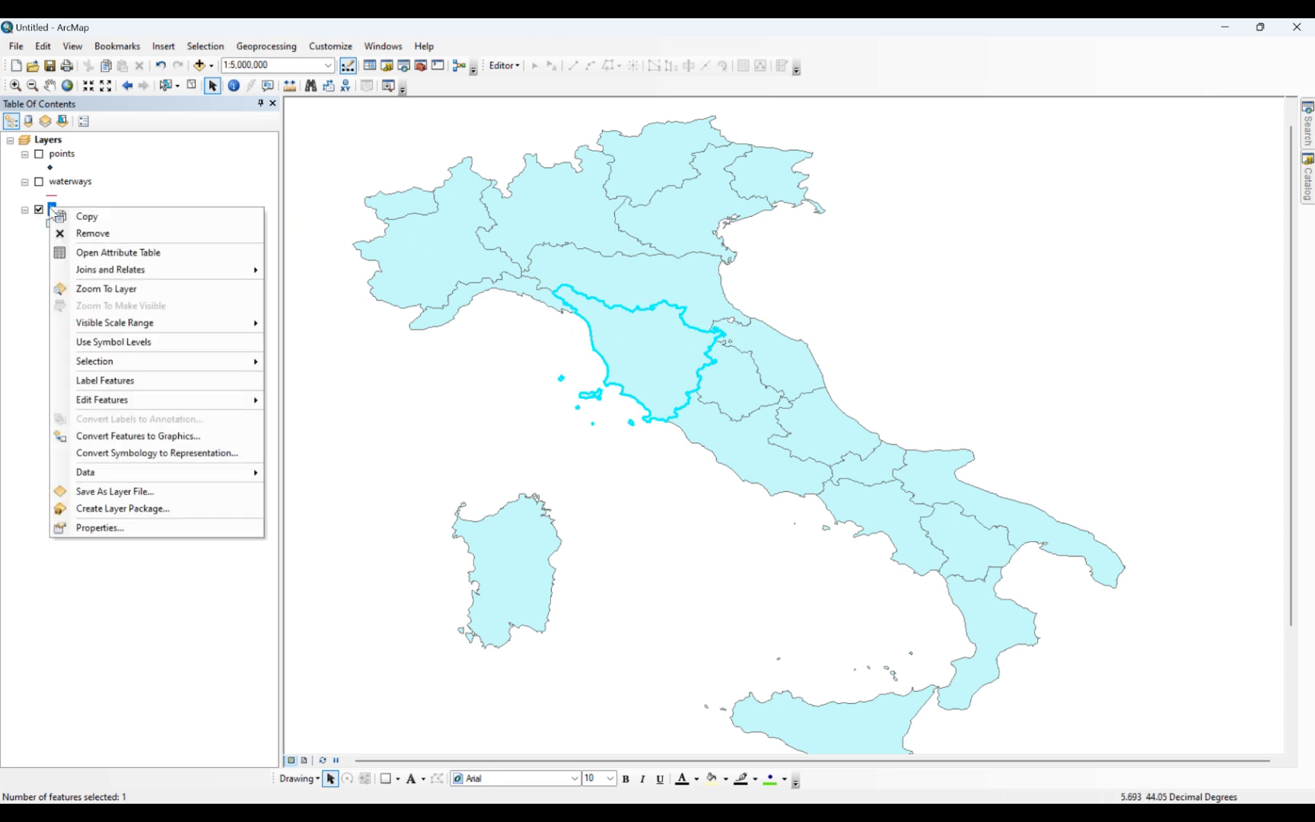
mouse_move(127, 481)
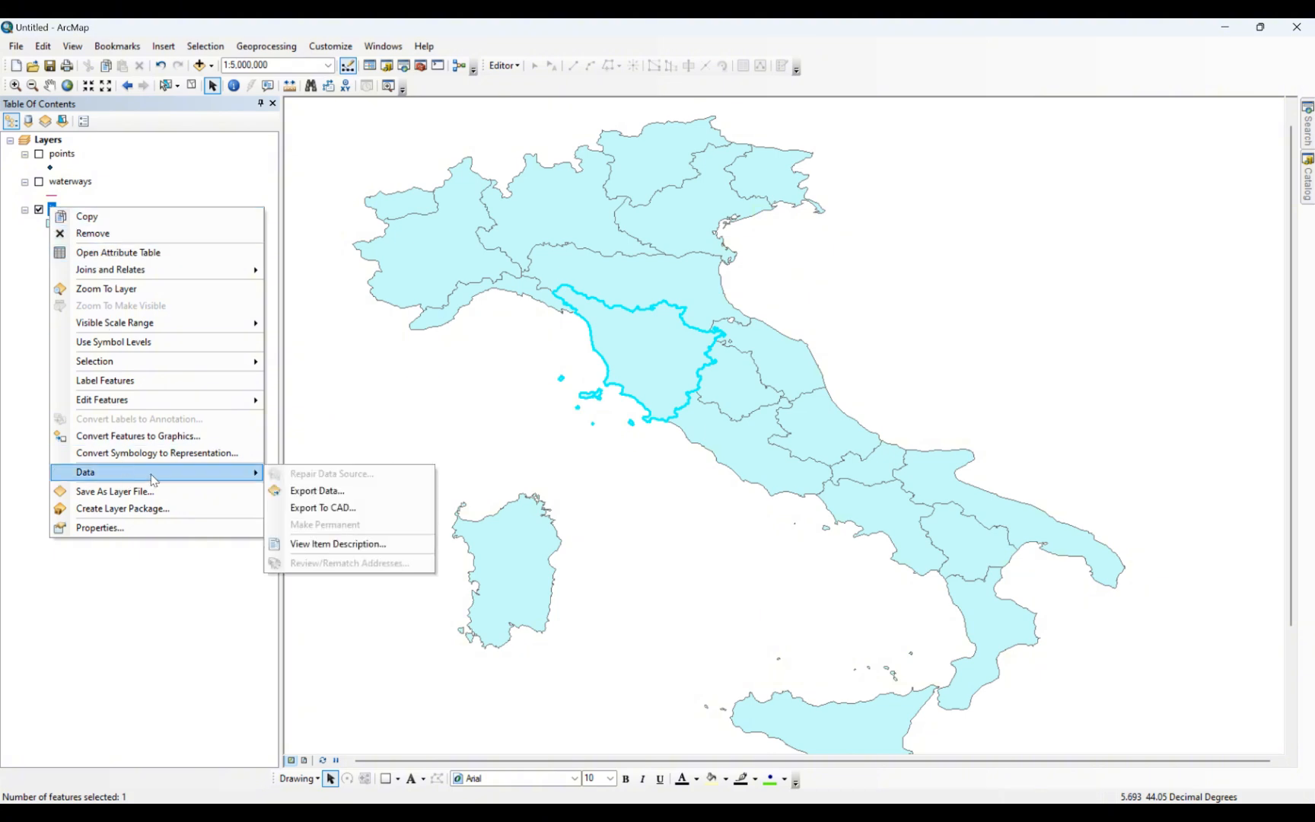
left_click(318, 490)
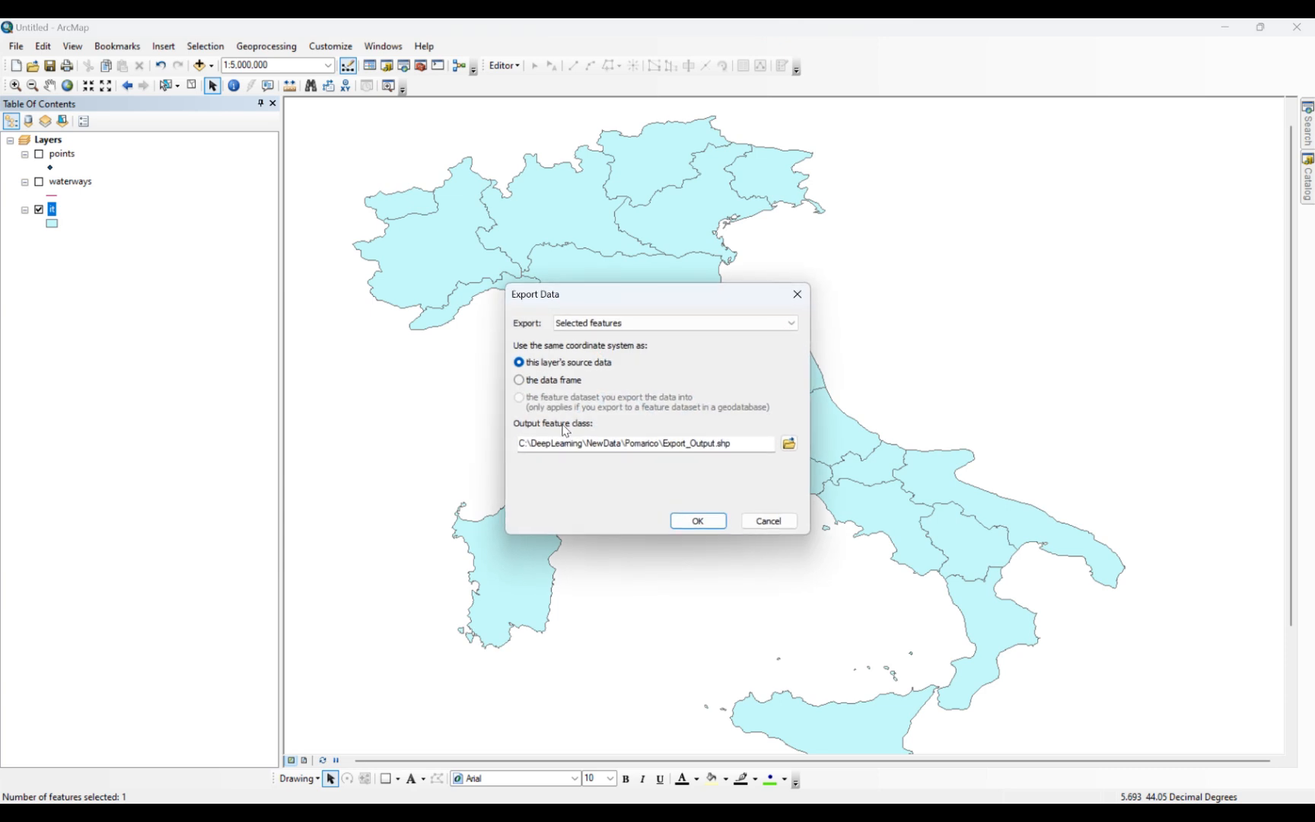
left_click(540, 380)
- Create a folder named Tuscany on the Desktop while choosing the export's output location
left_click(788, 443)
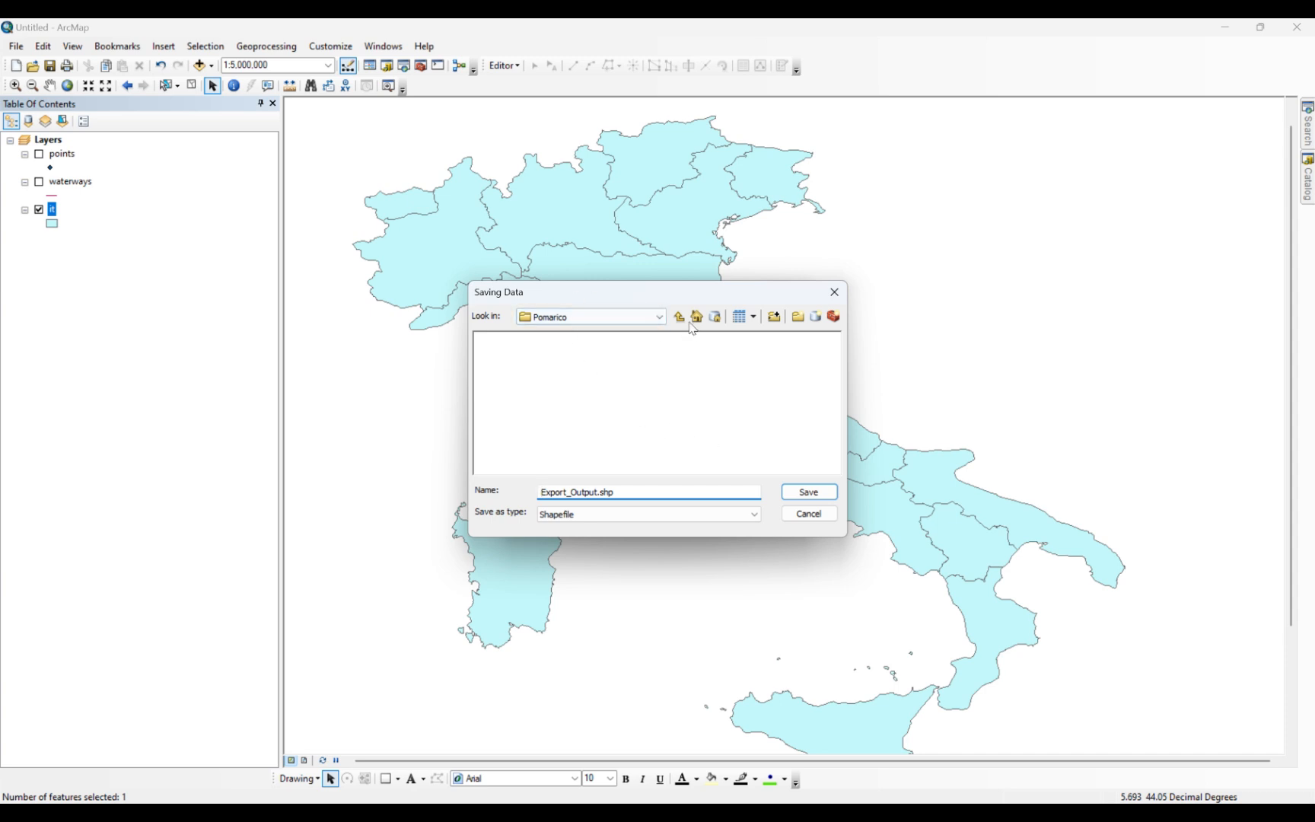
left_click(646, 317)
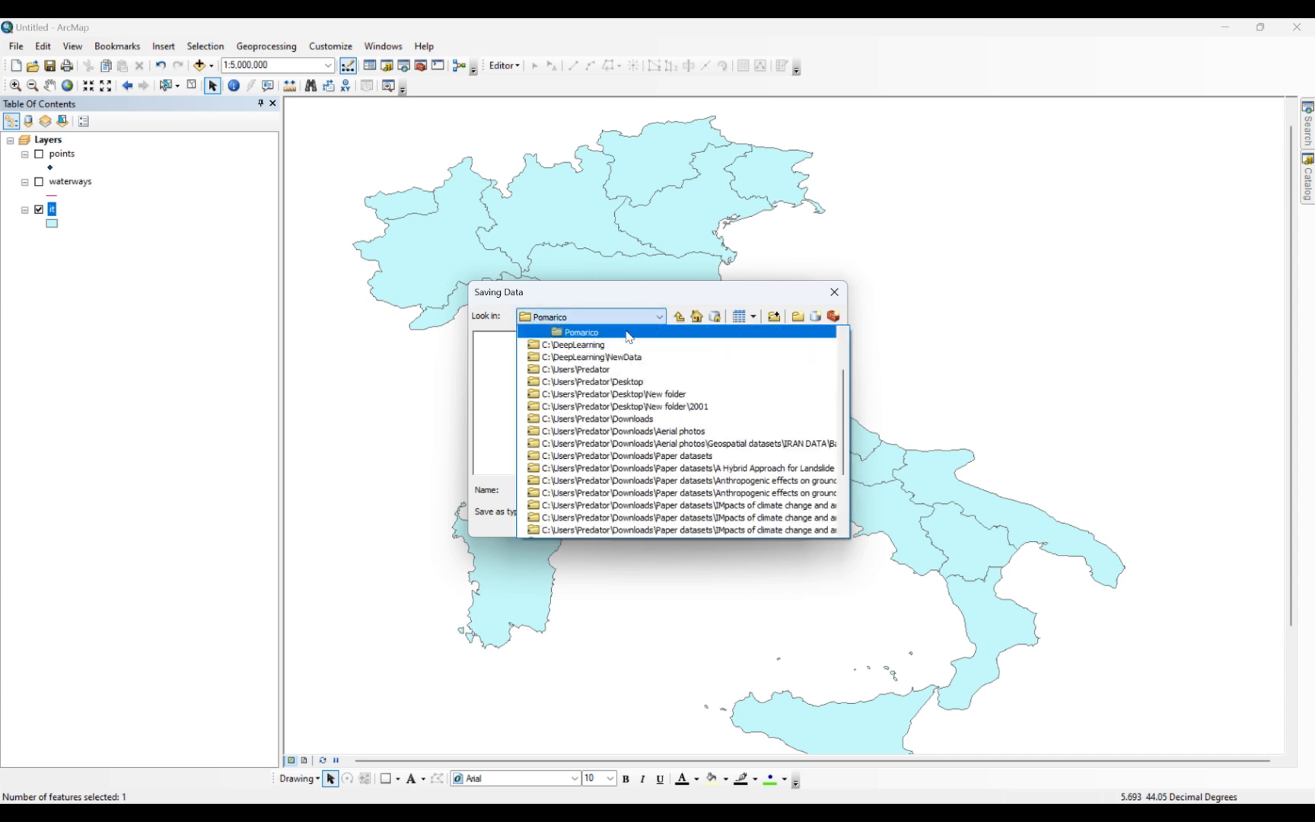
left_click(658, 316)
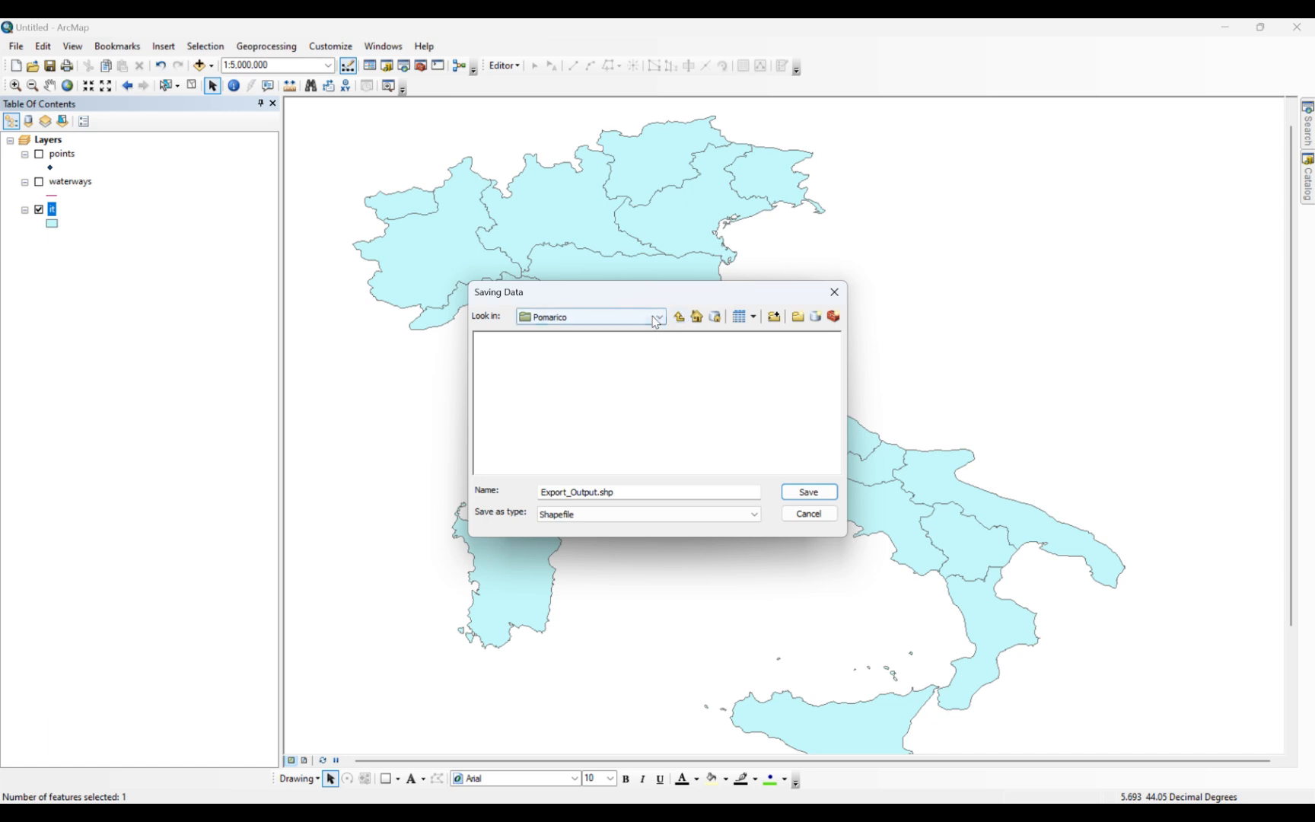
left_click(656, 320)
left_click(651, 381)
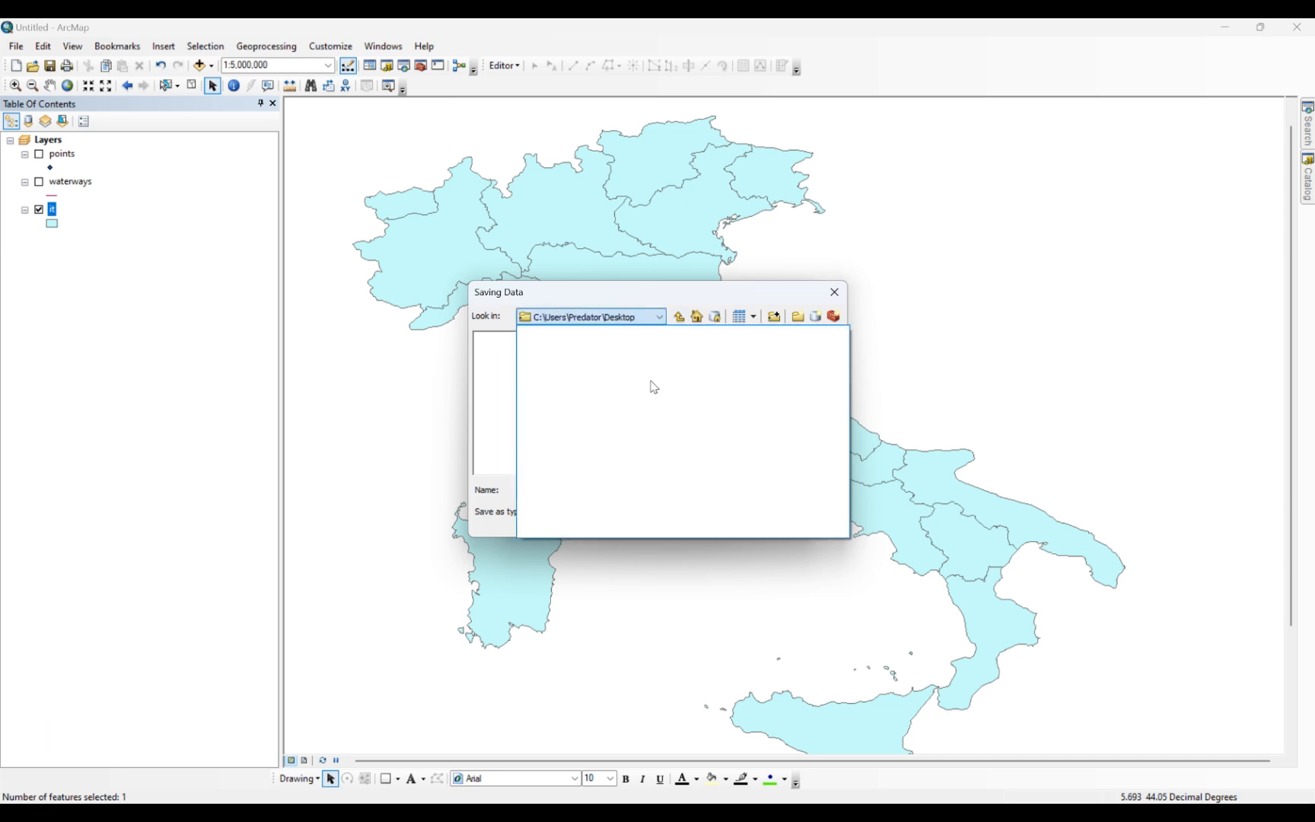
left_click(799, 317)
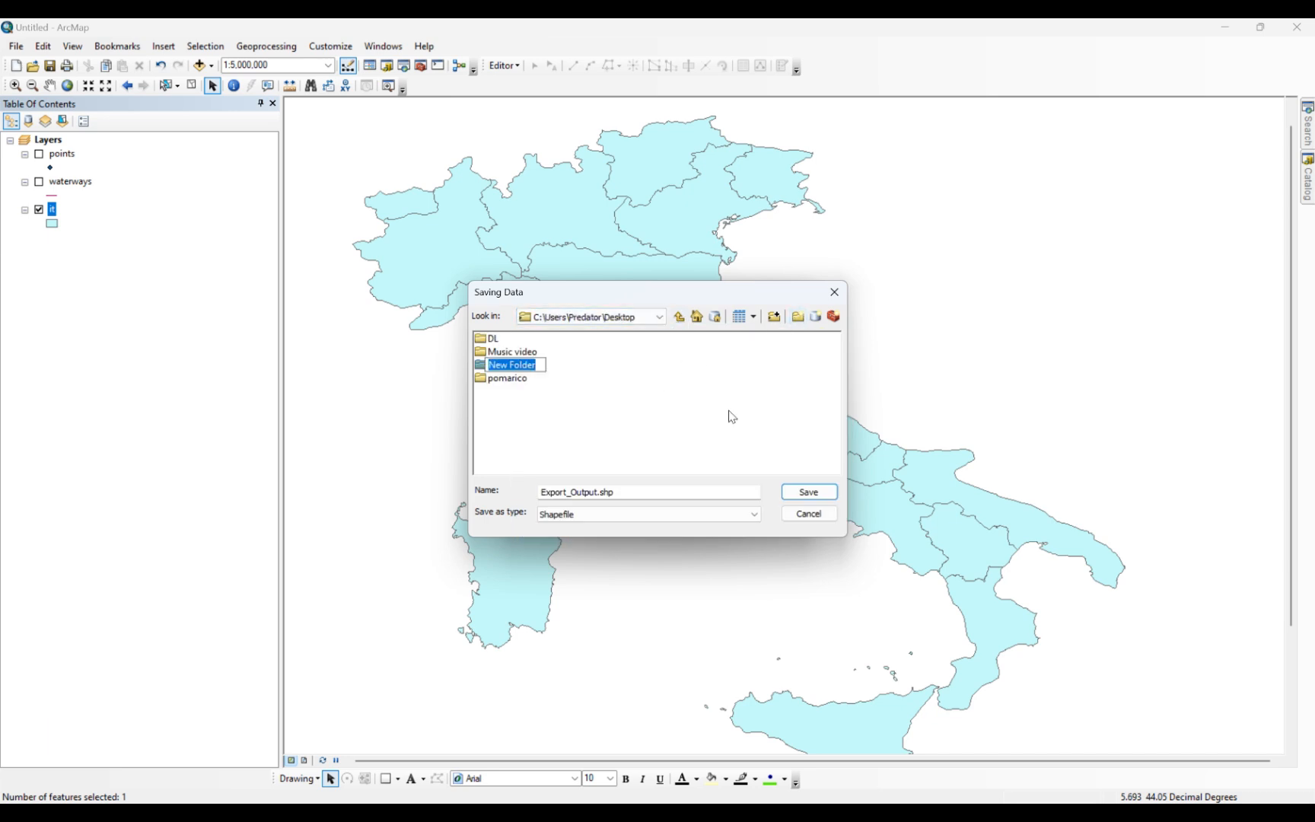
type("Tuscan")
key("Return")
key("Return")
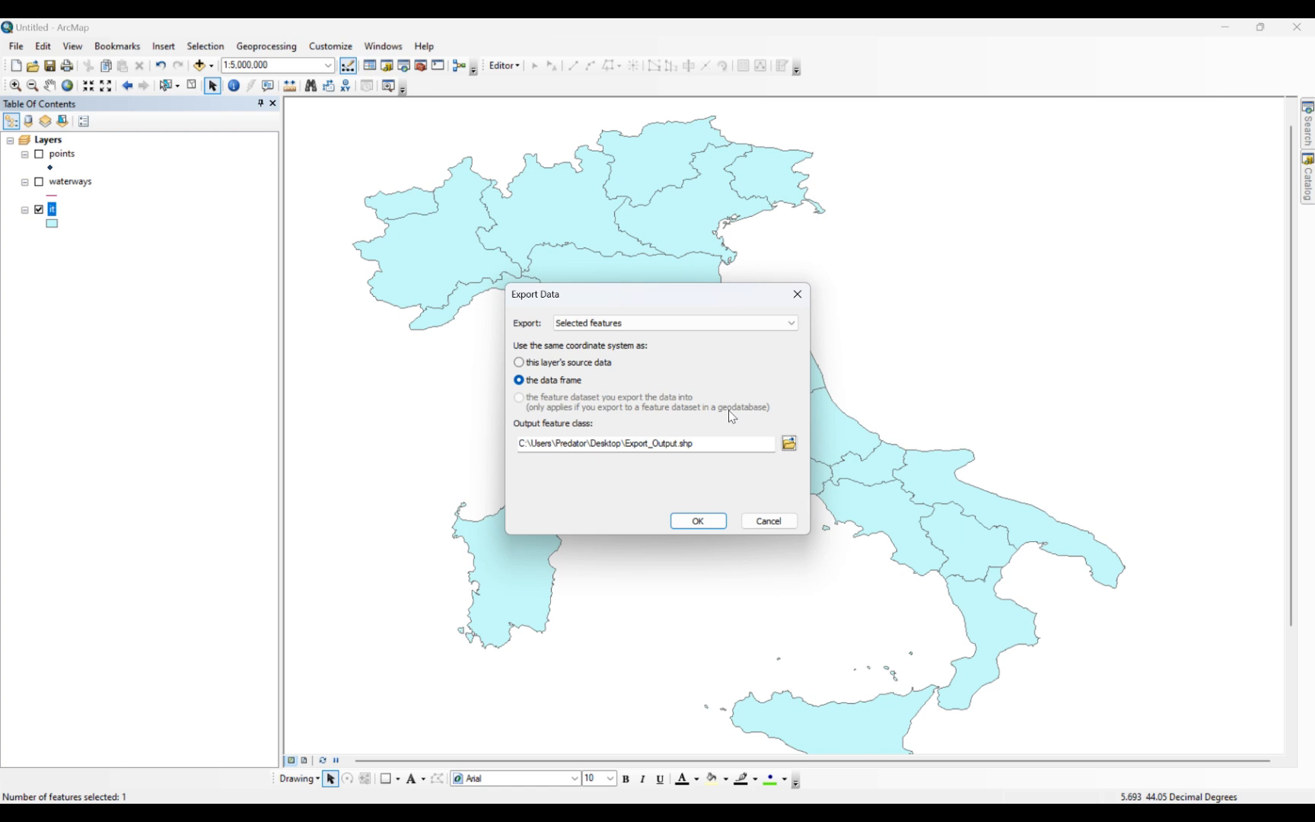
- Export the selection as a shapefile named Area in the Tuscany folder and add it to the map as a layer
left_click(789, 445)
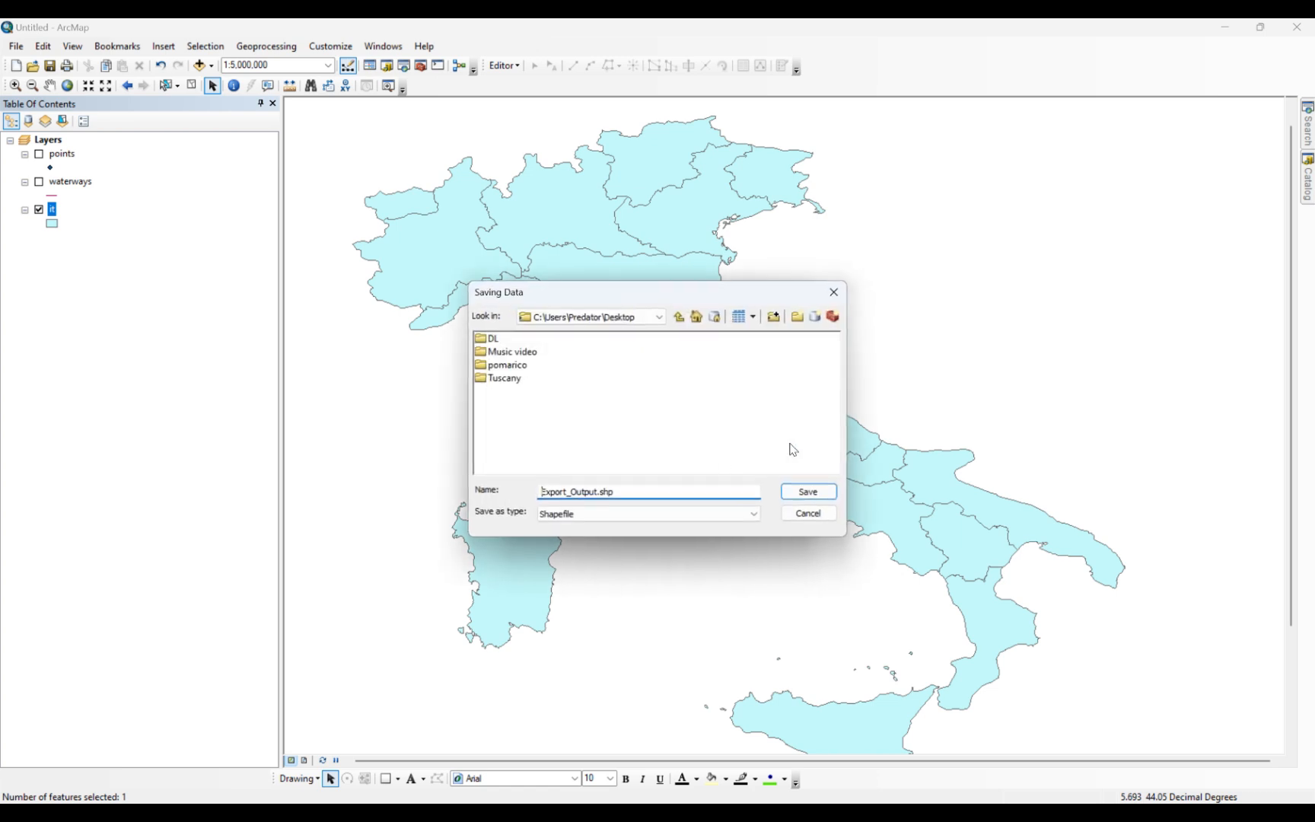
double_click(505, 378)
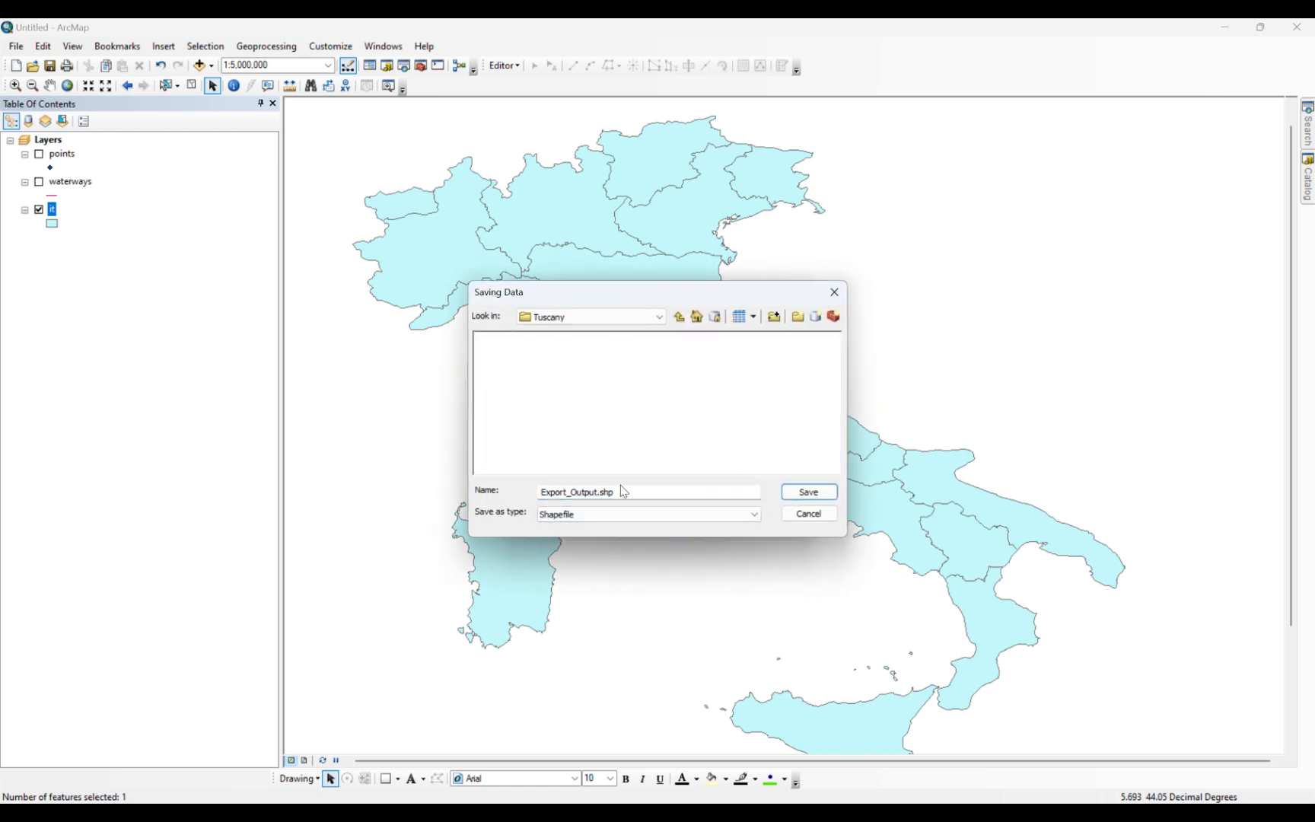
left_click_drag(622, 490, 508, 495)
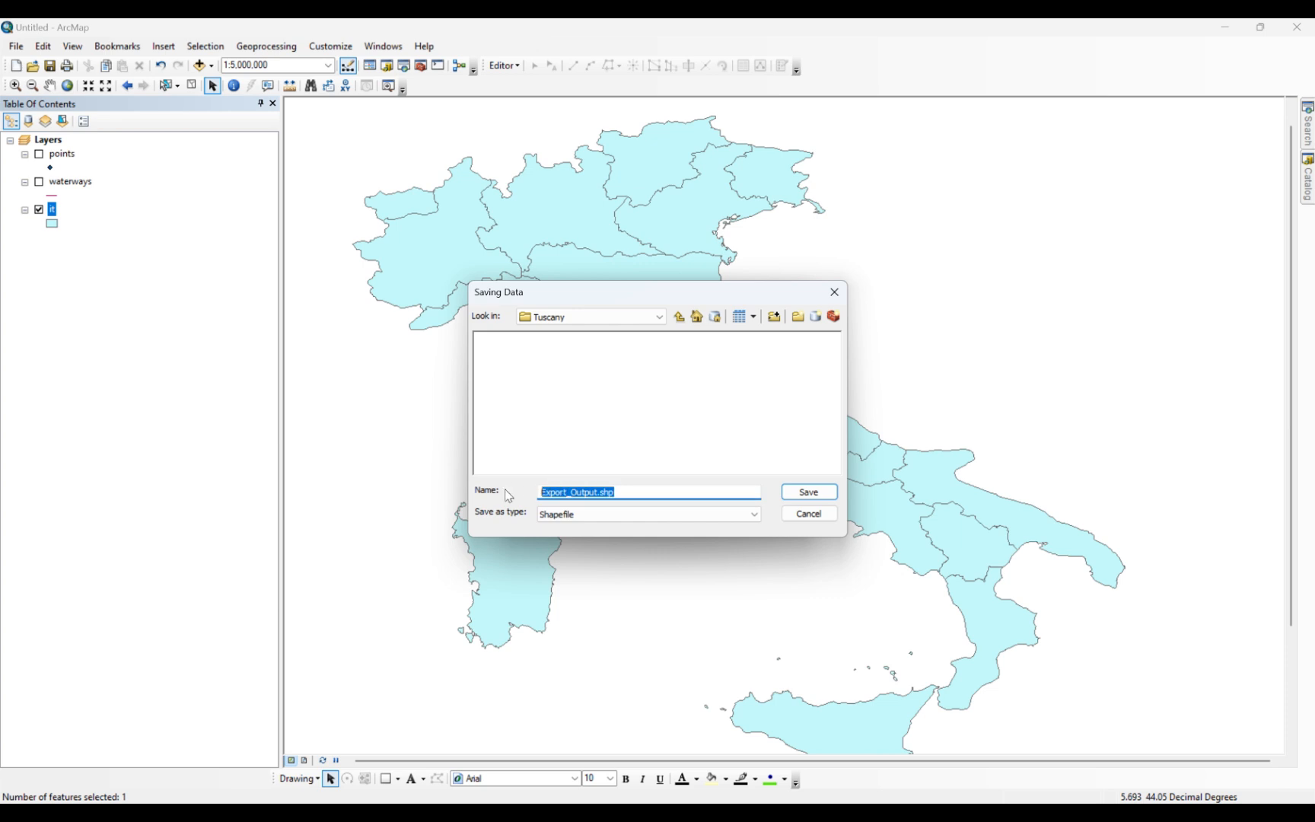
type("Area")
left_click(670, 519)
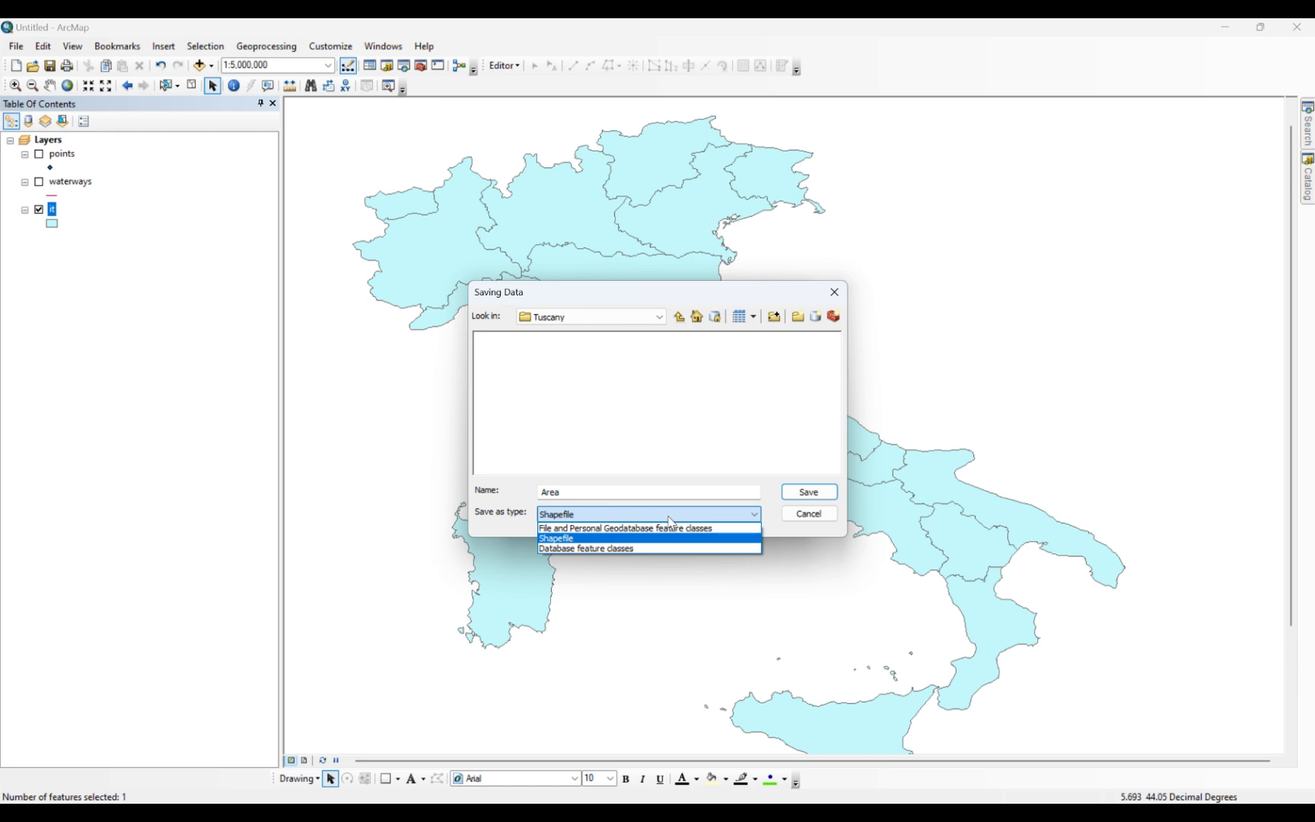
left_click(669, 518)
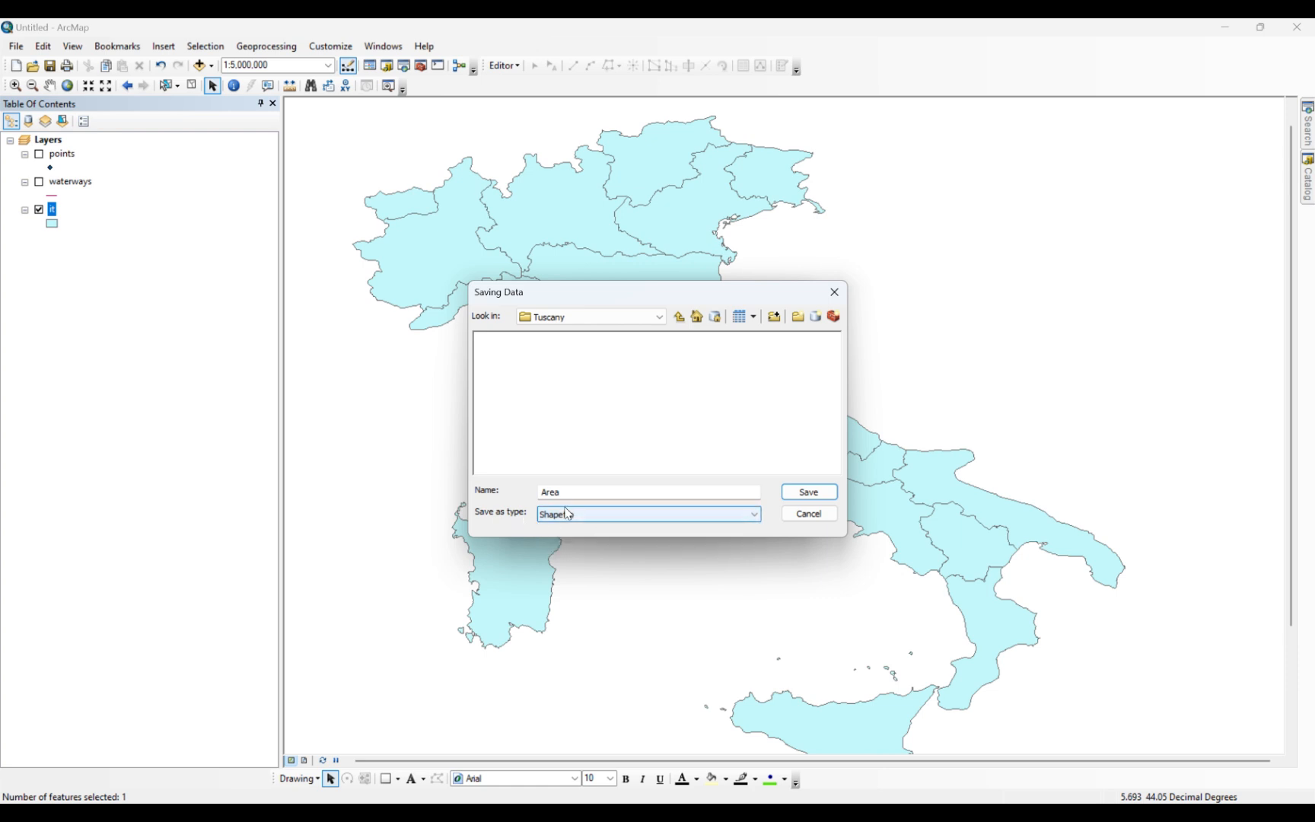
left_click(824, 499)
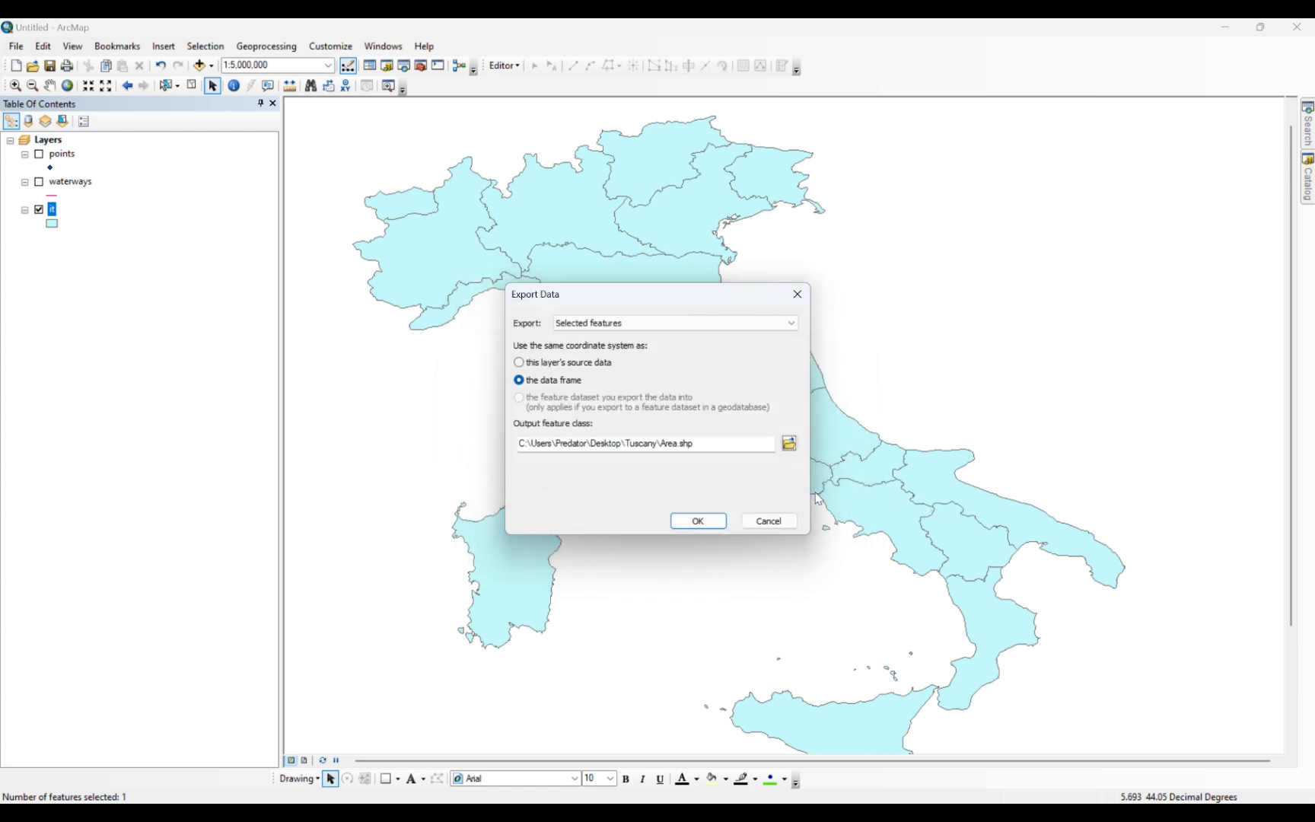
left_click(720, 521)
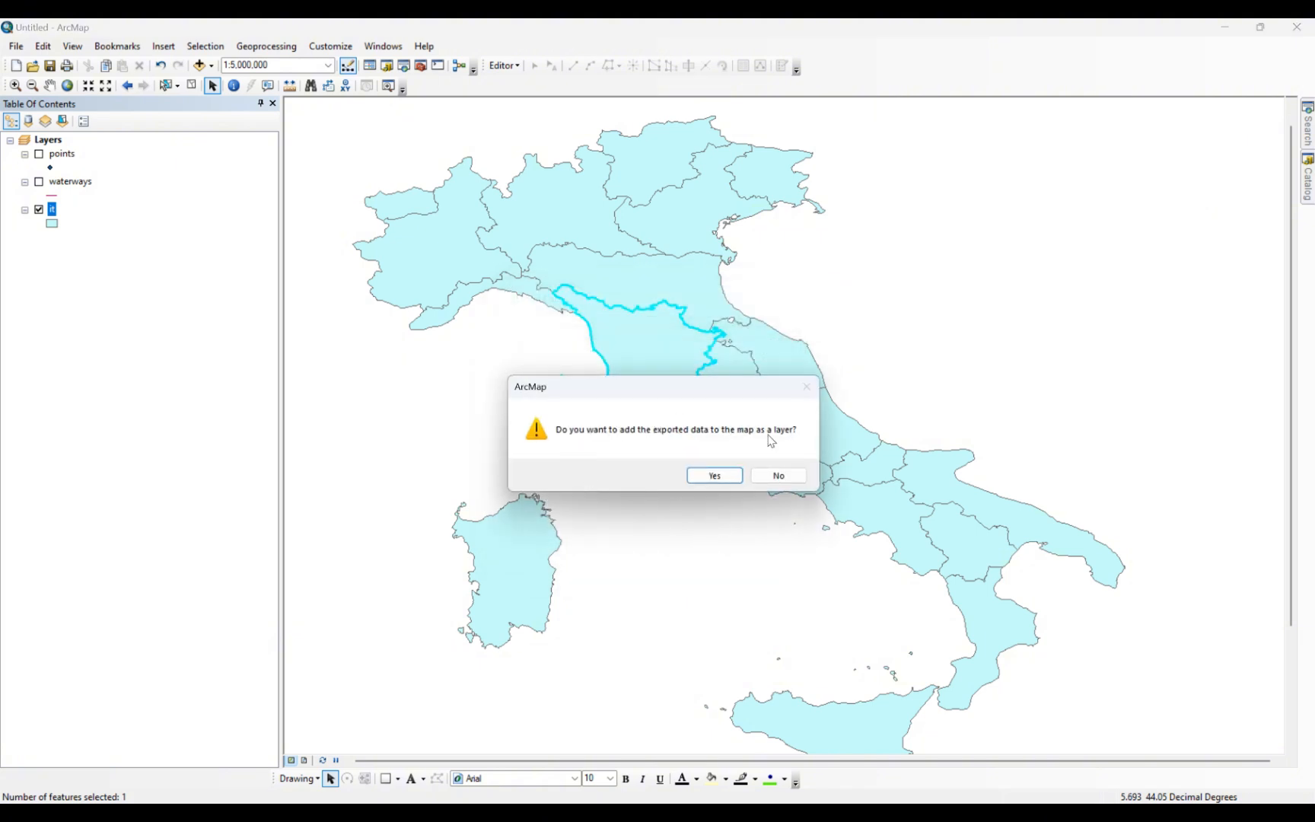
left_click(712, 473)
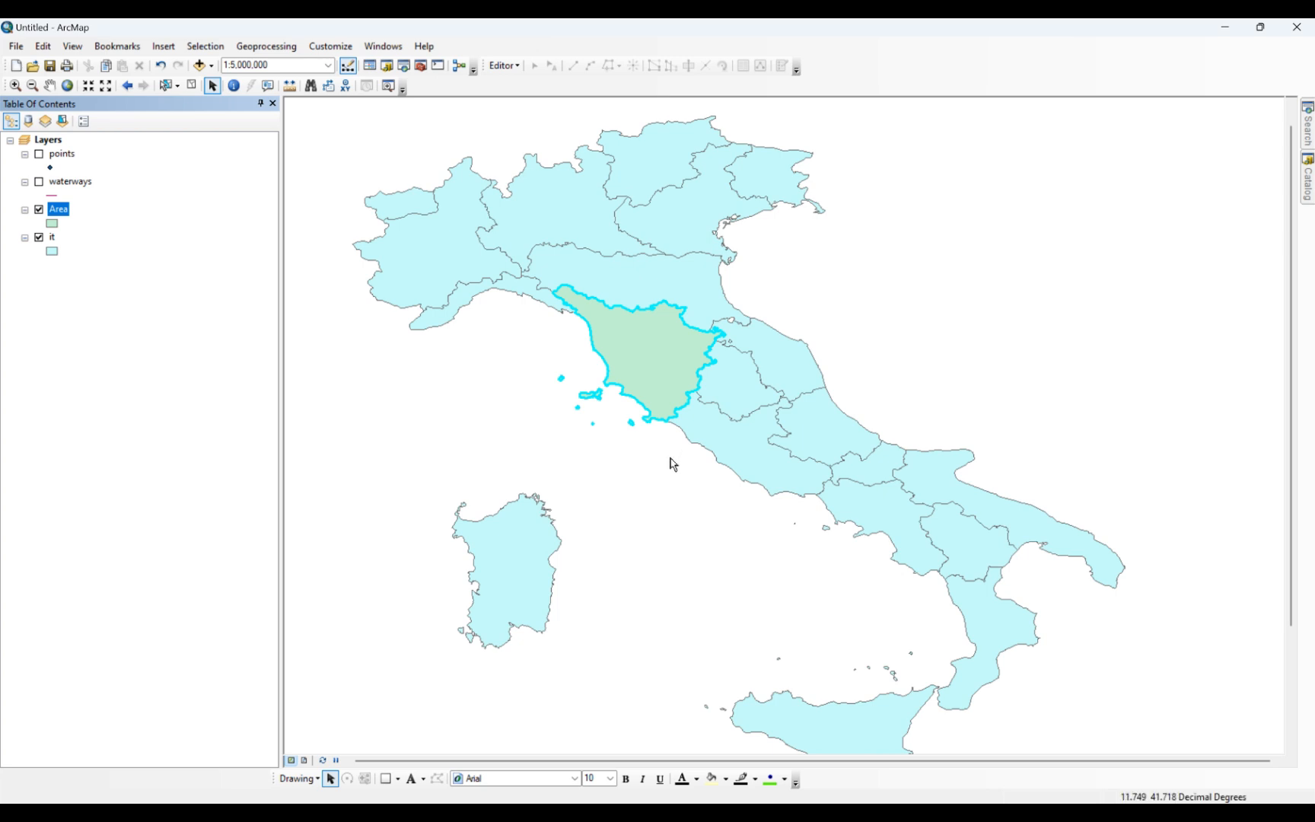
- Turn off the it layer's visibility and clear the feature selection so only the Area layer is drawn
left_click(39, 238)
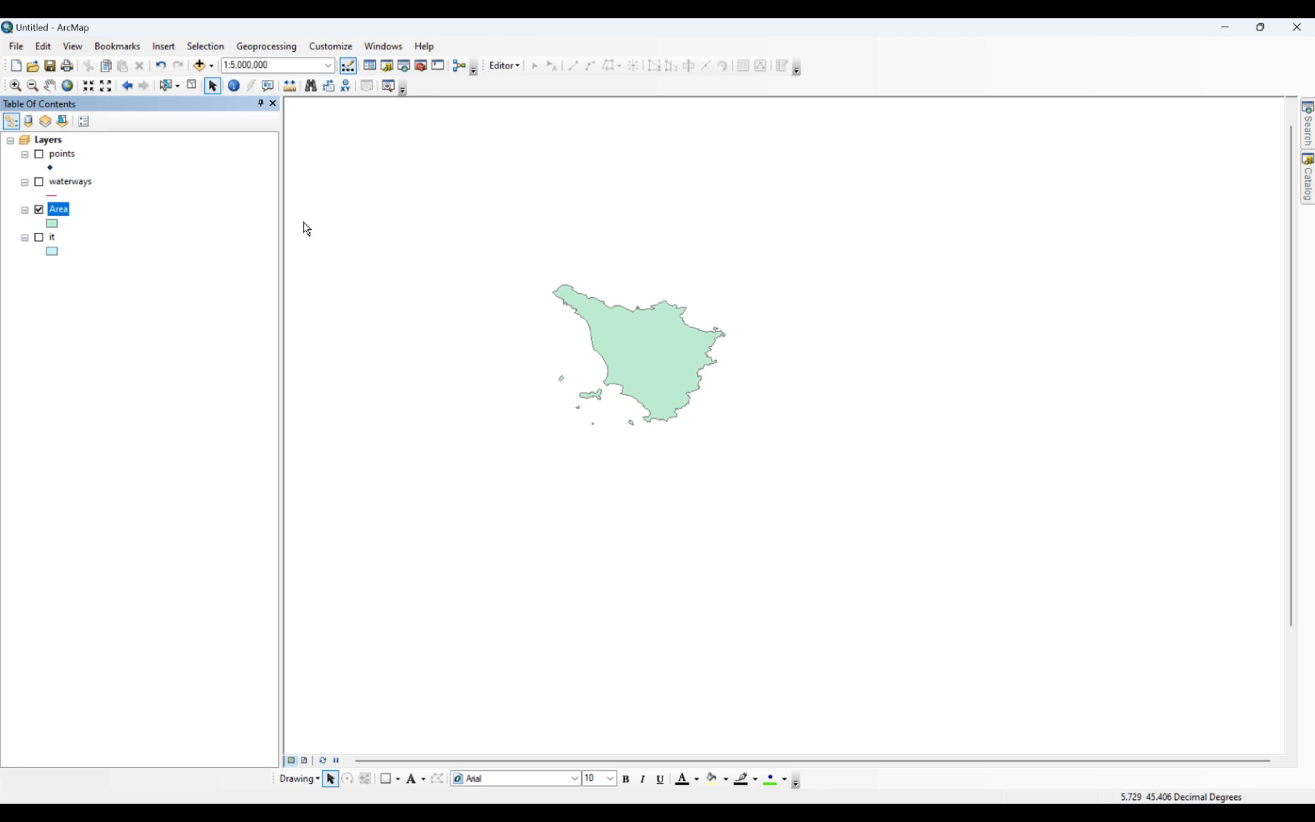
left_click(192, 85)
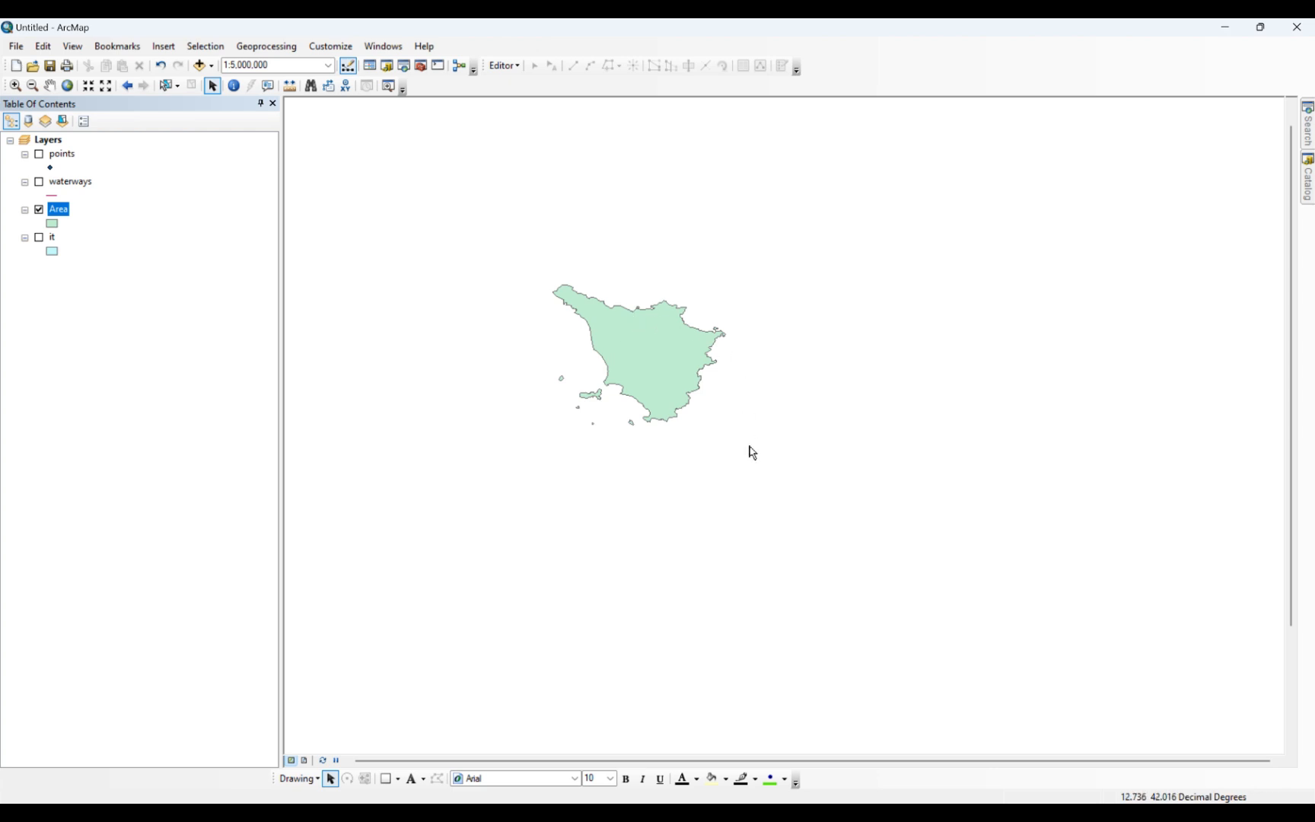
scroll(587, 297, "down", 2)
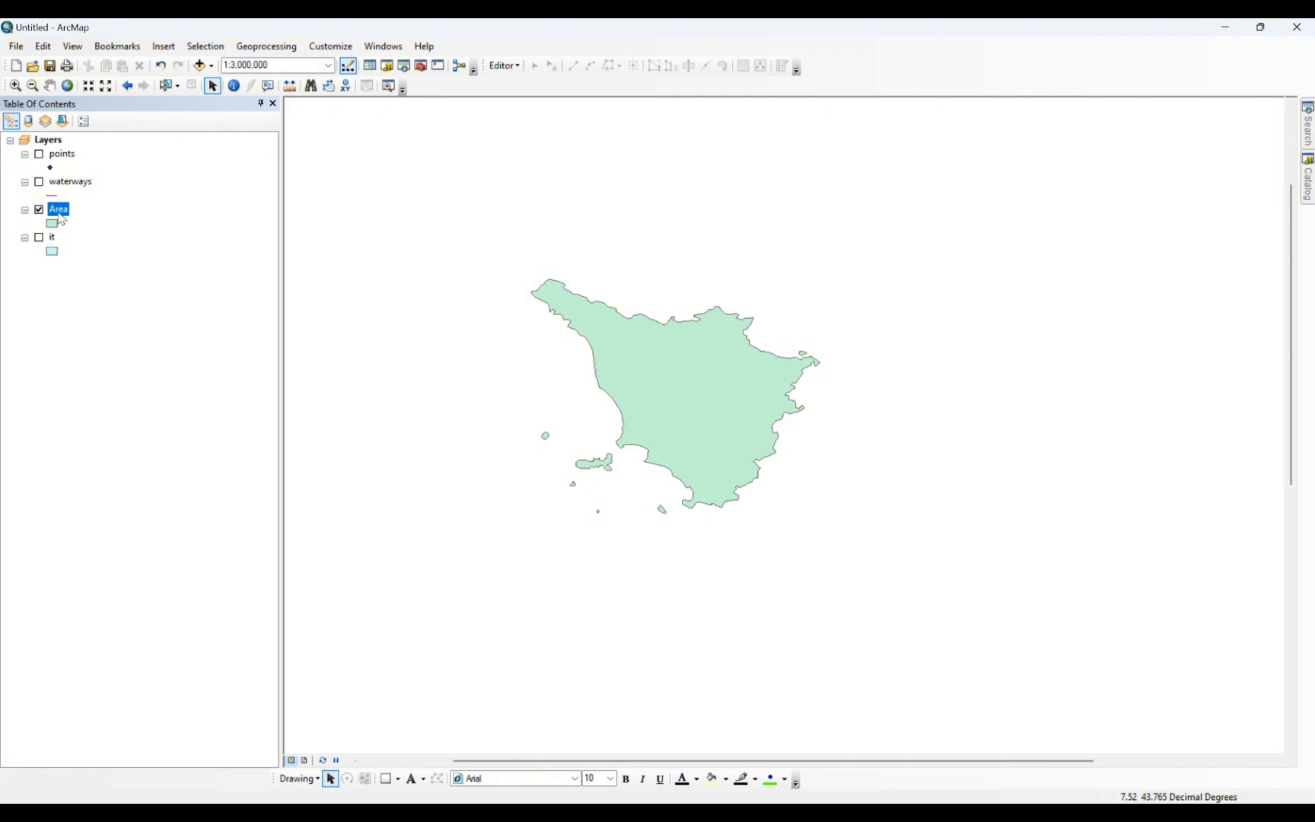
- Add a field named Area of type Double to the Area layer's attribute table
right_click(61, 219)
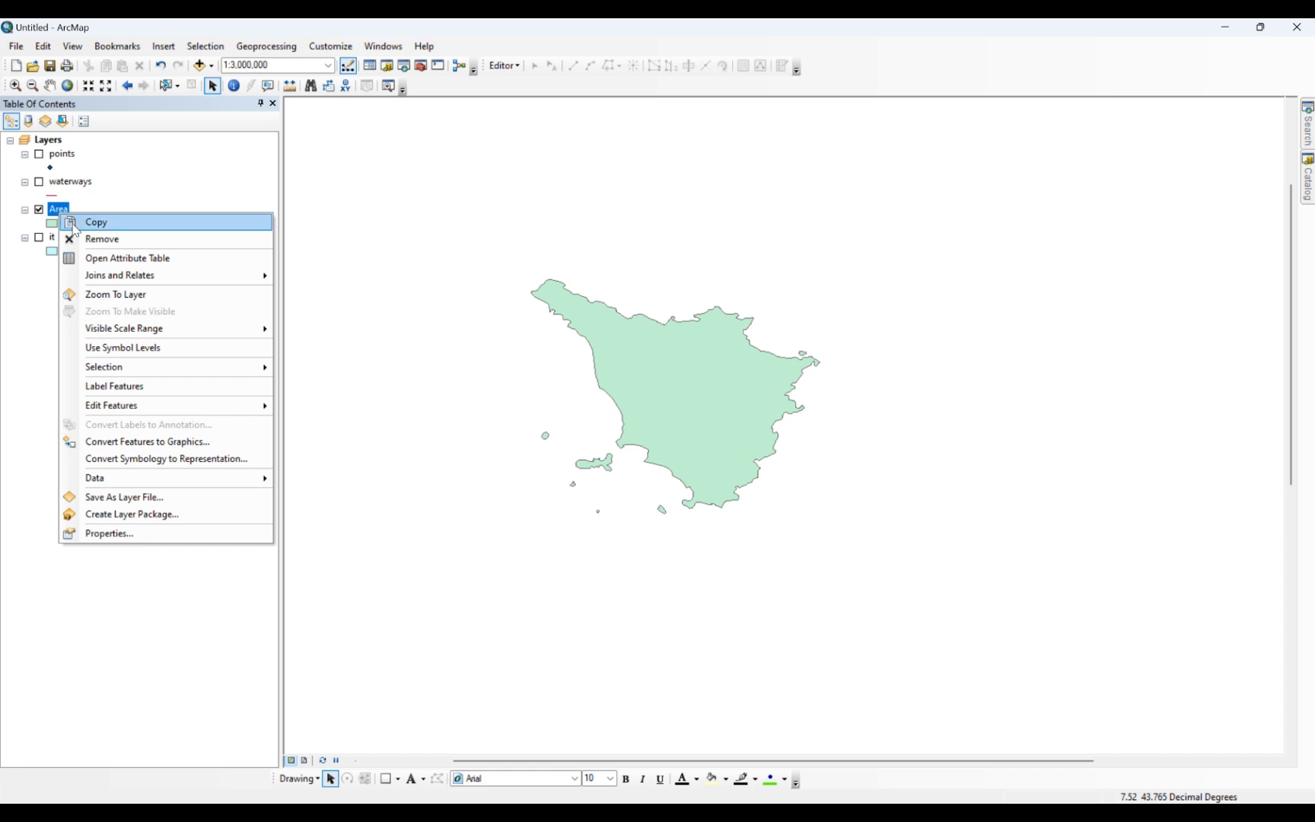
left_click(99, 258)
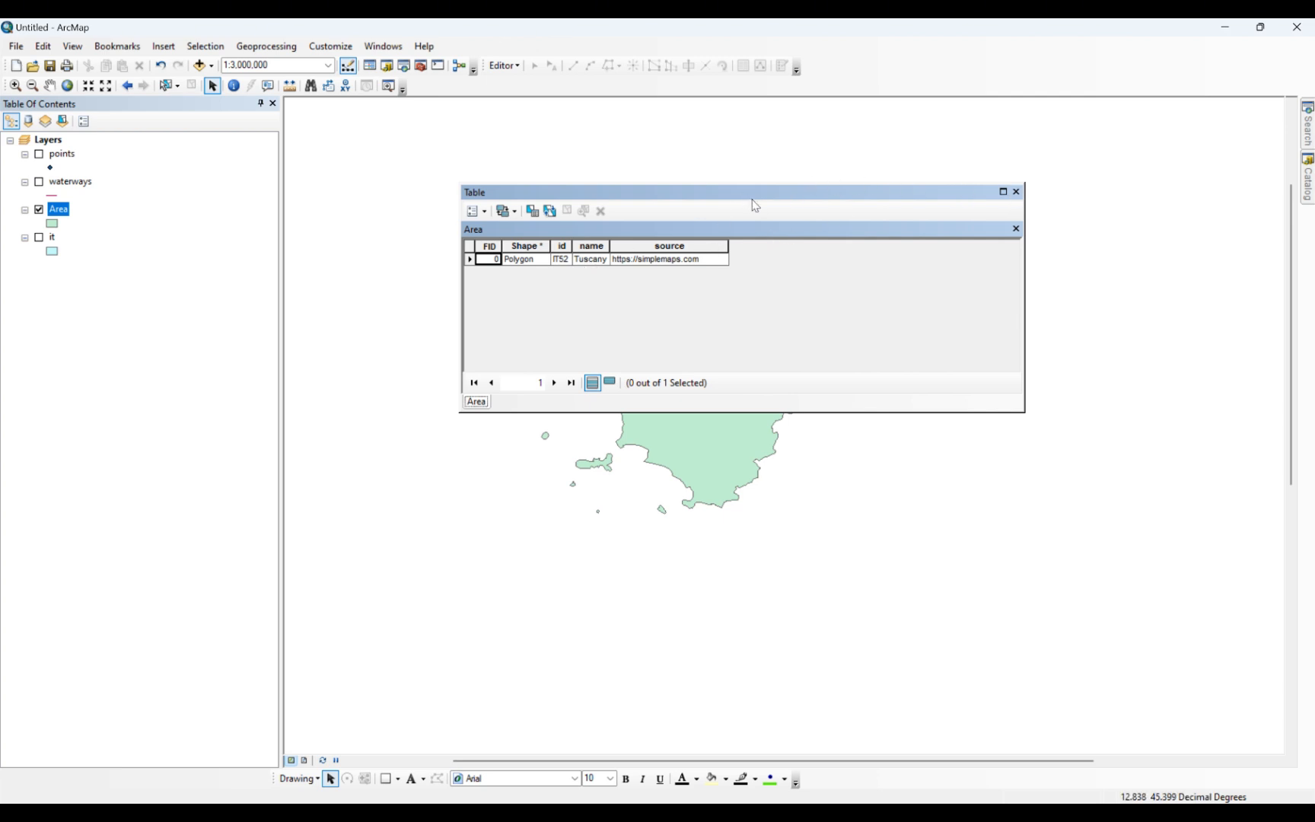
left_click_drag(754, 202, 937, 306)
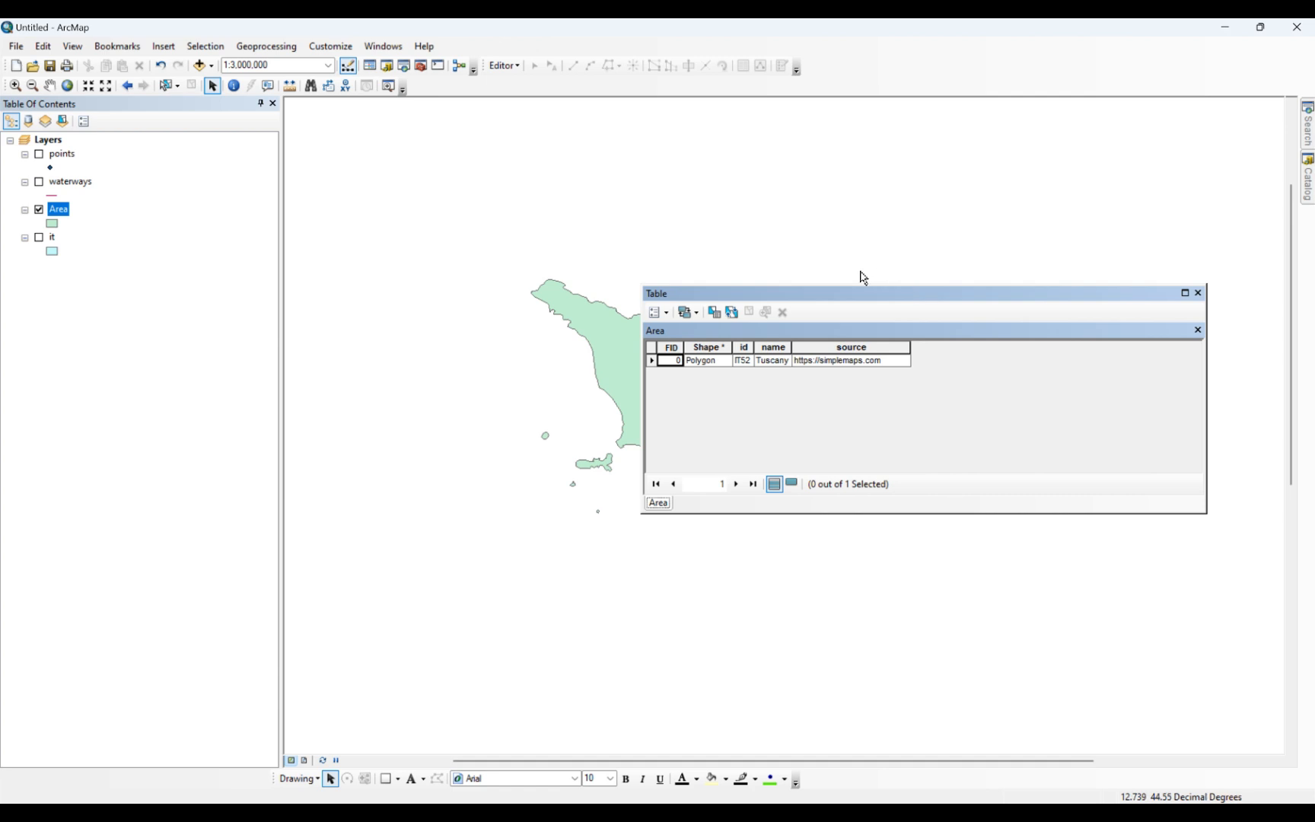
left_click(667, 313)
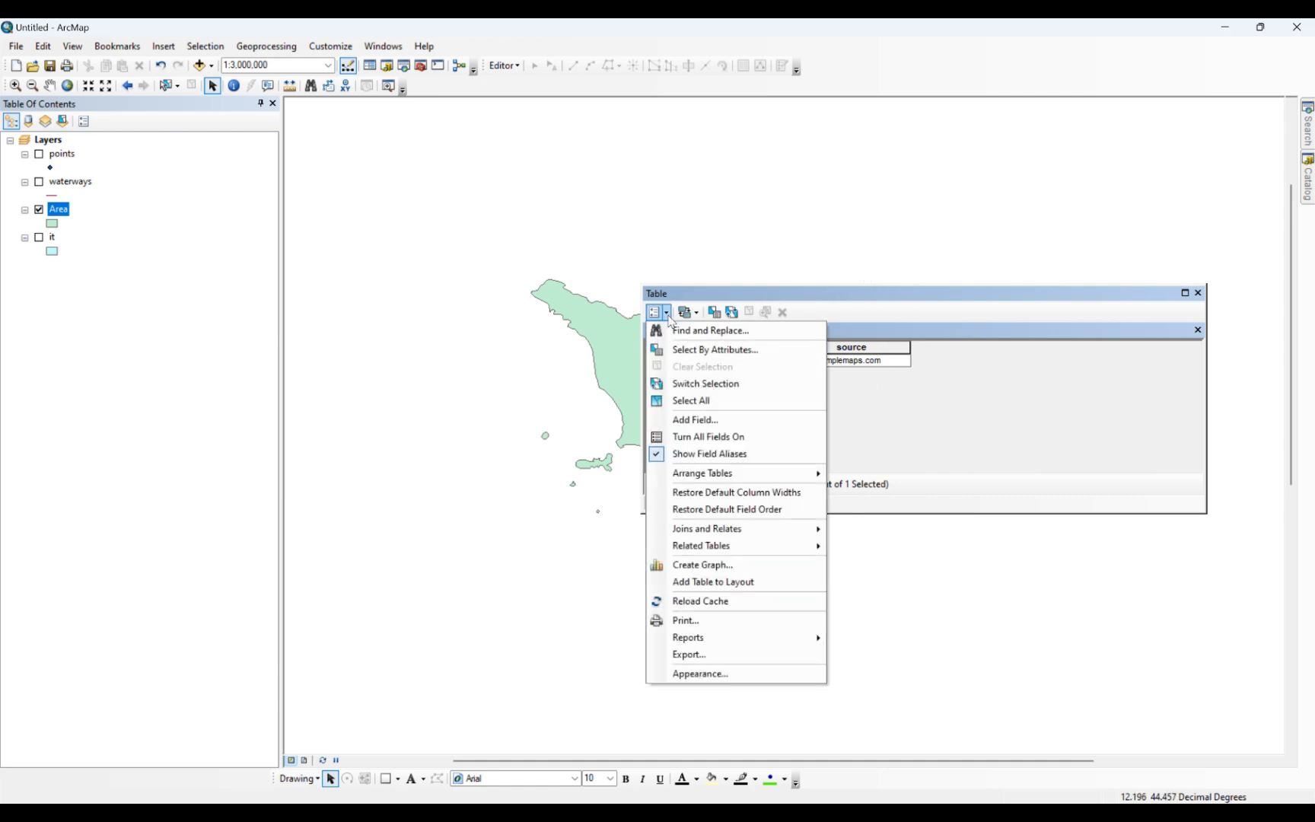
left_click(701, 420)
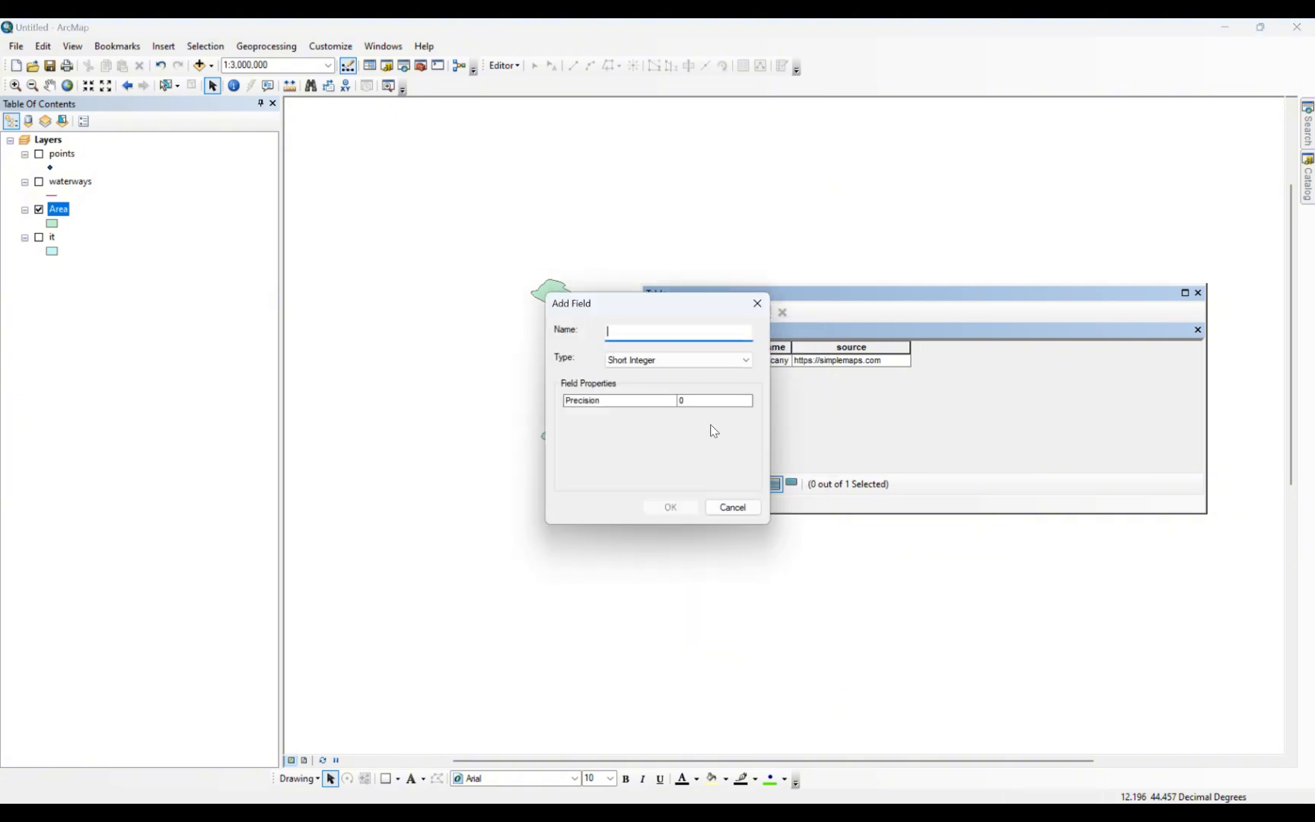
type("Area")
left_click(704, 367)
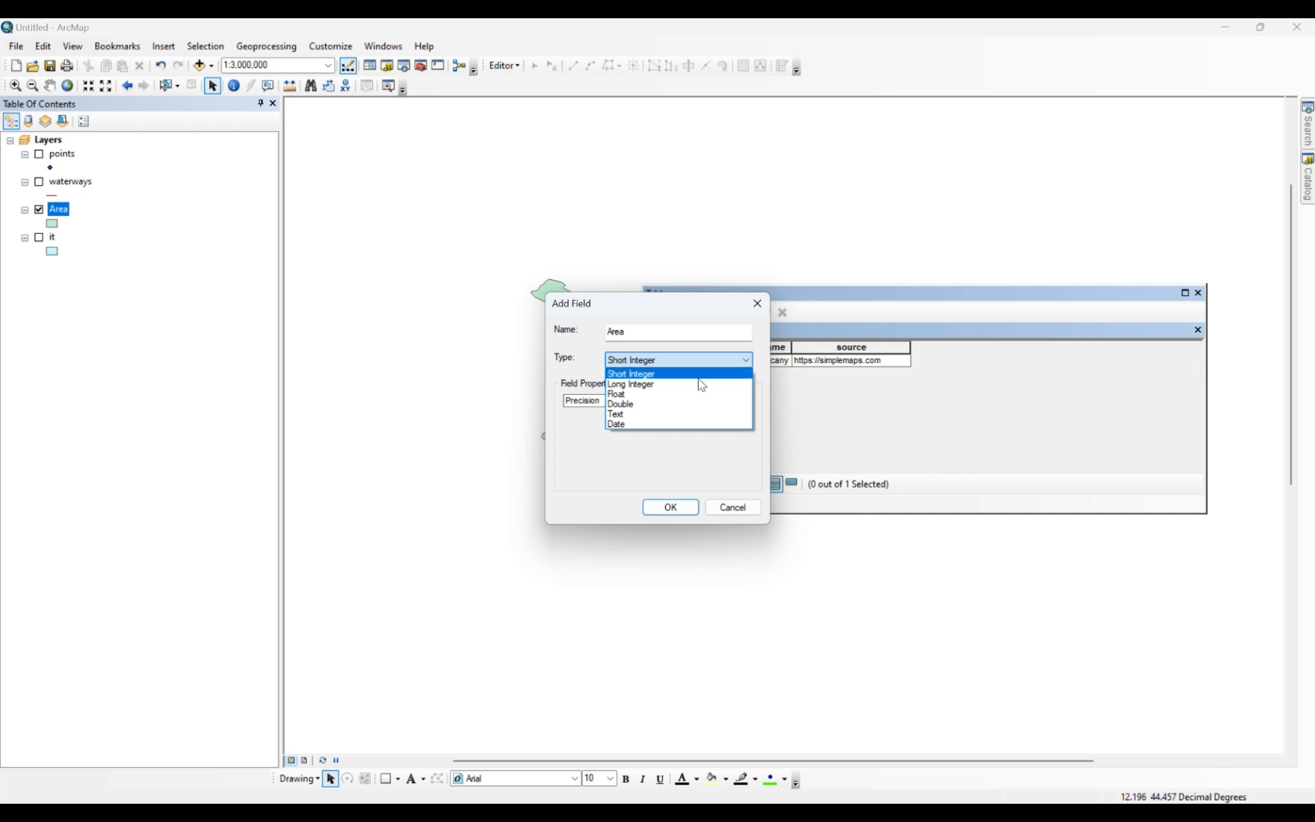
left_click(631, 404)
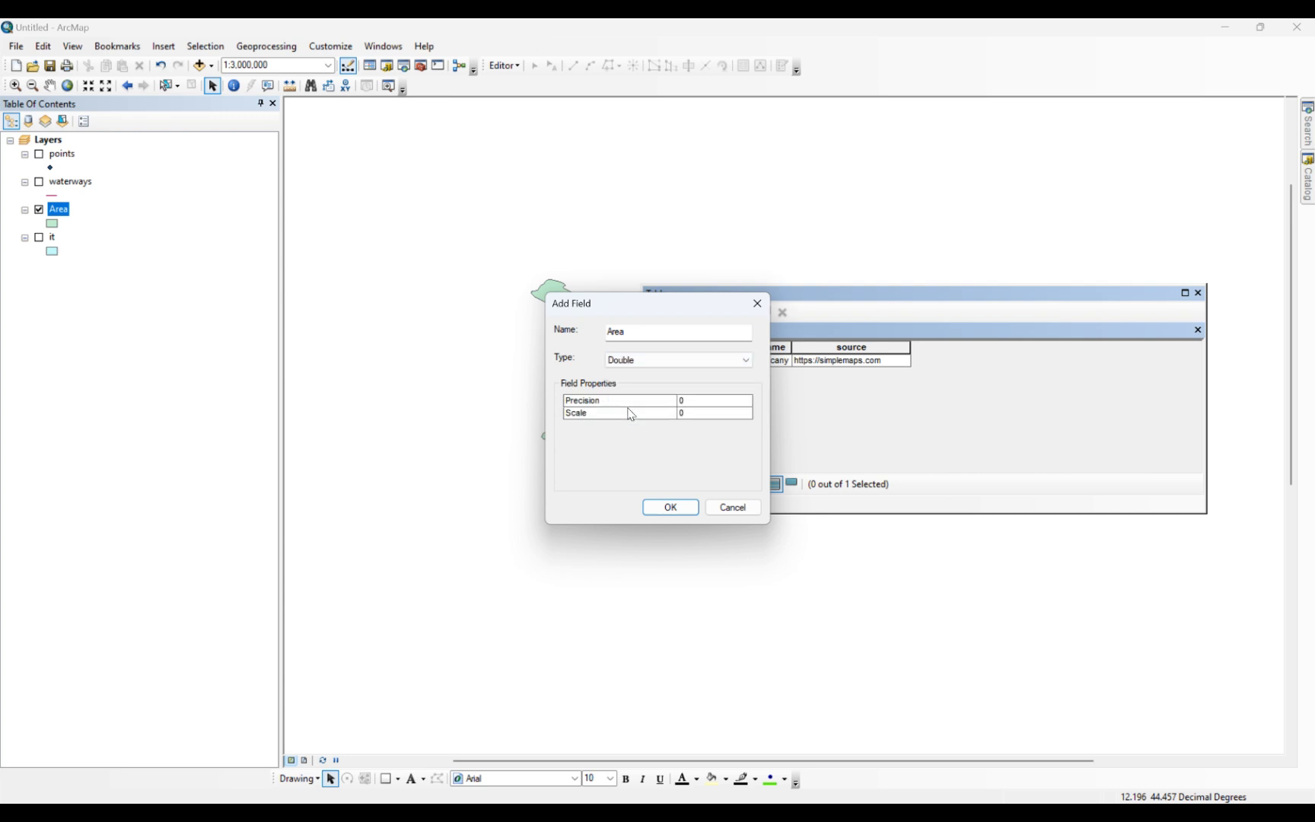
left_click(684, 506)
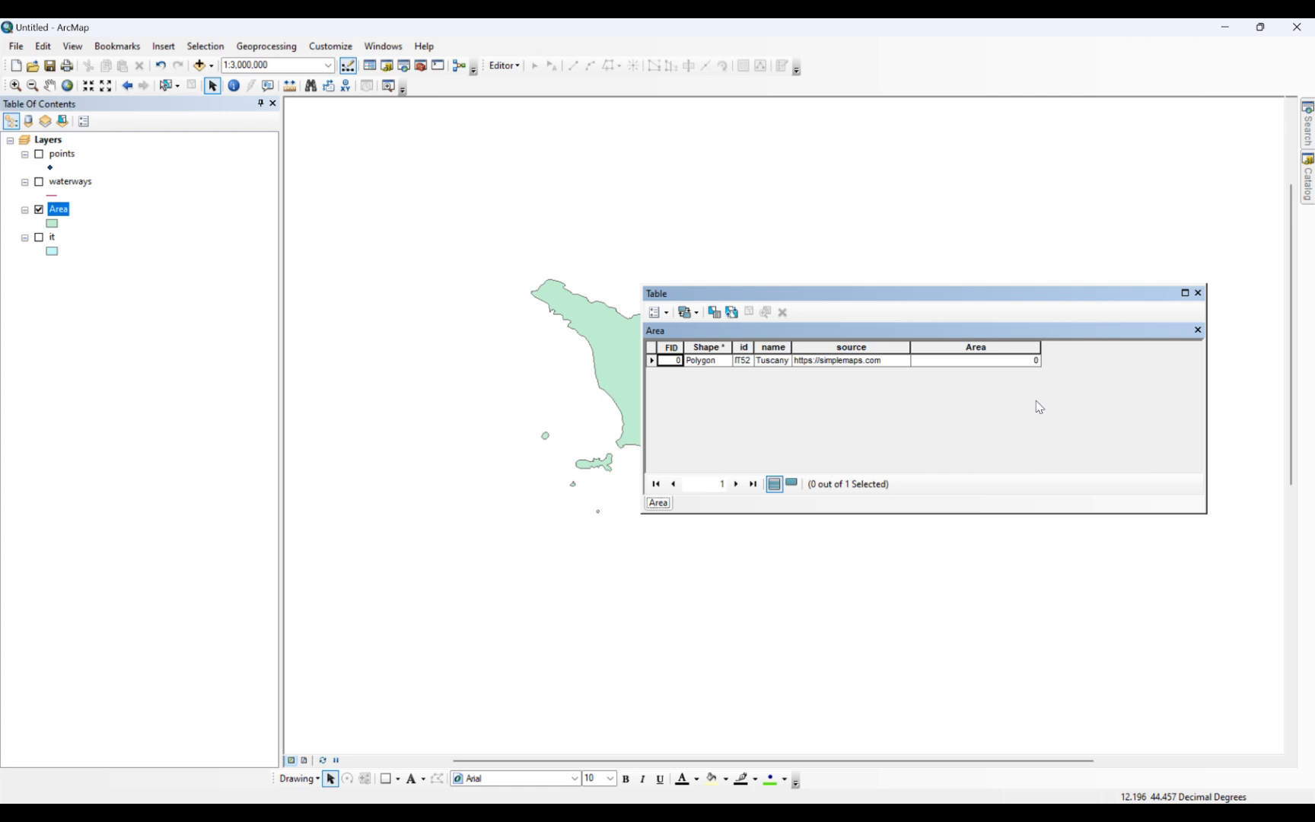
- Try to calculate the polygon's area into the Area field with Calculate Geometry, and close the attribute table
right_click(1016, 344)
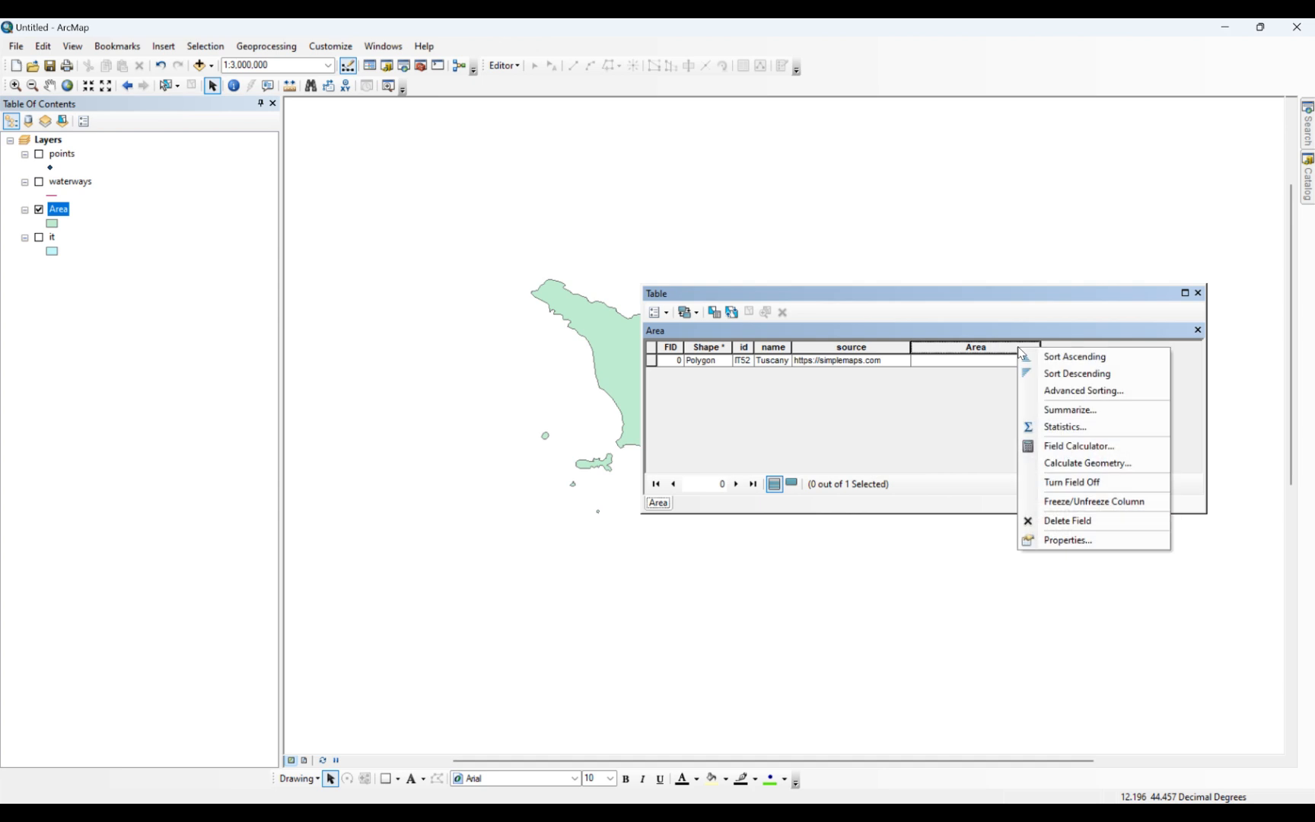
left_click(1058, 464)
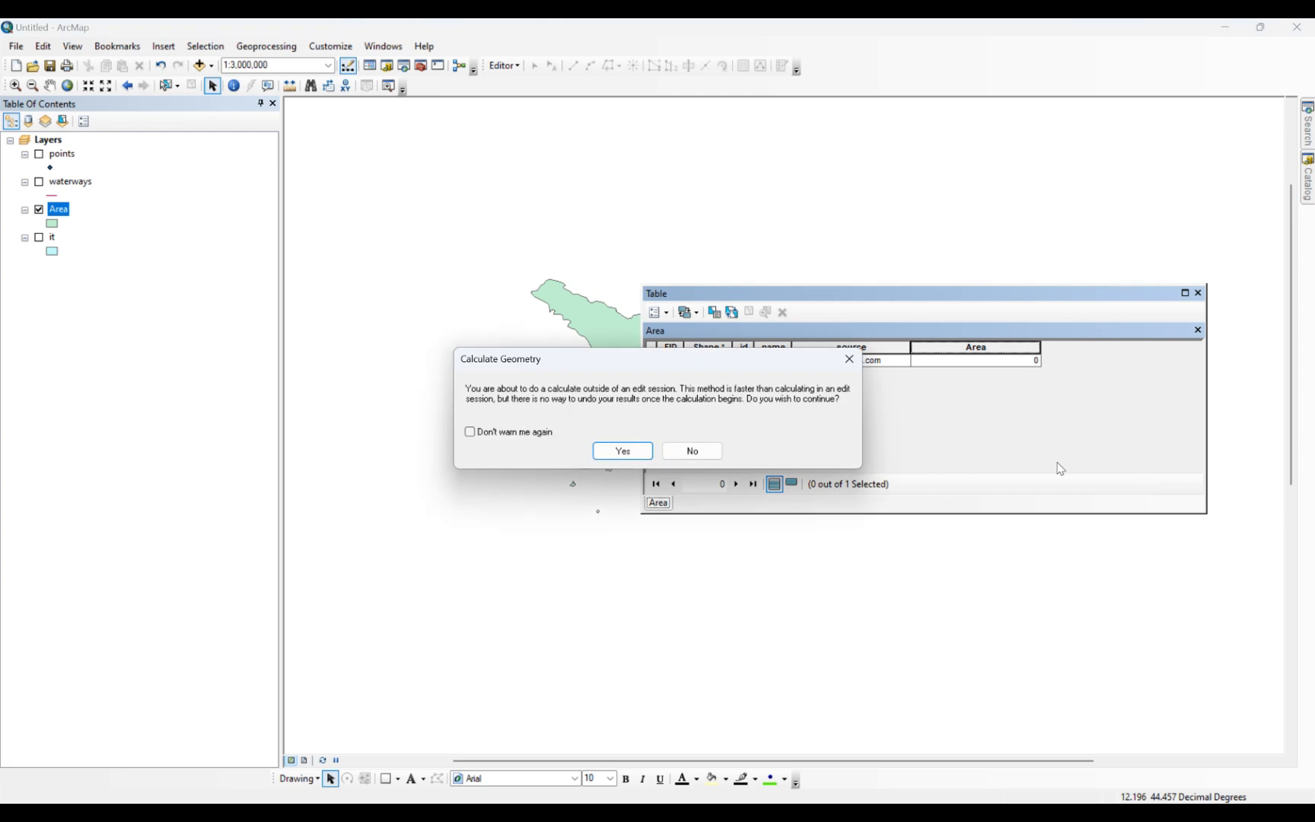
left_click(624, 452)
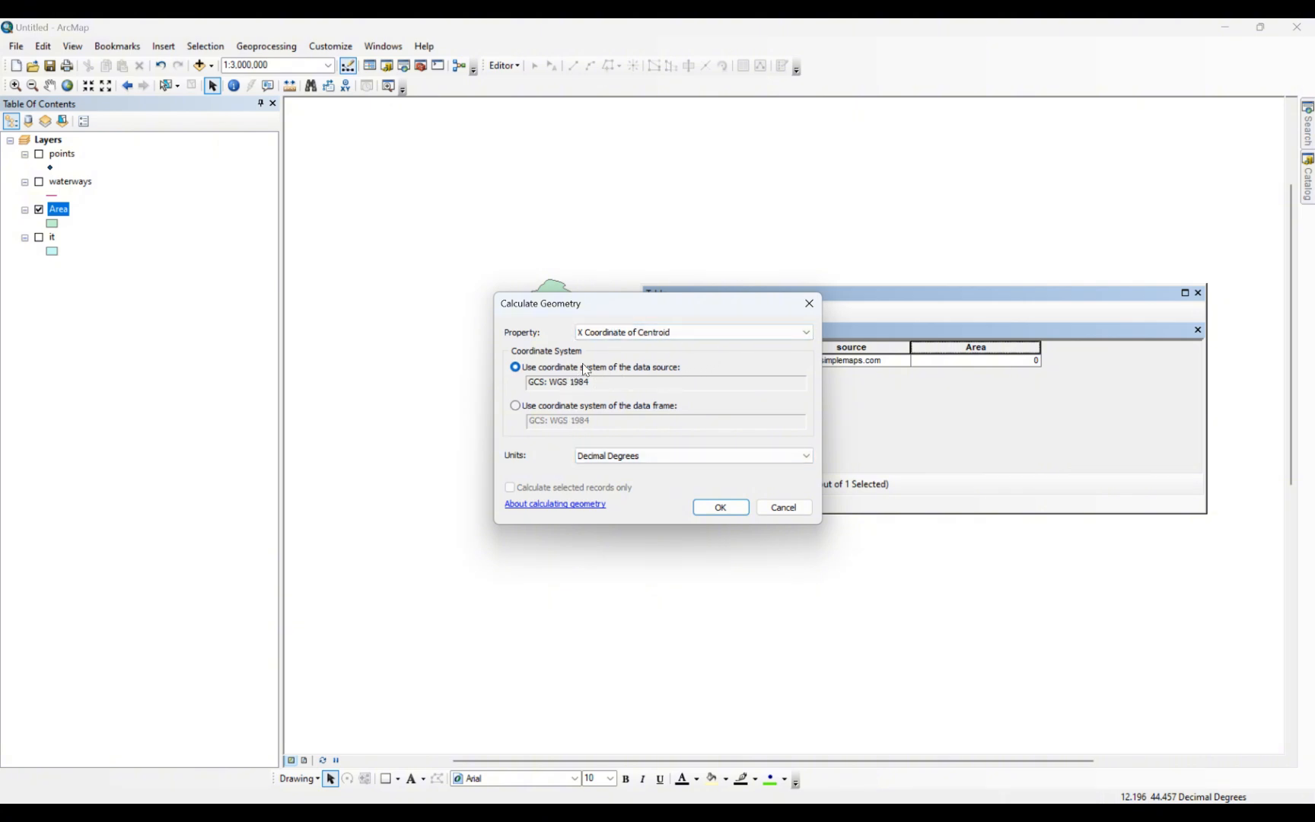
left_click(682, 335)
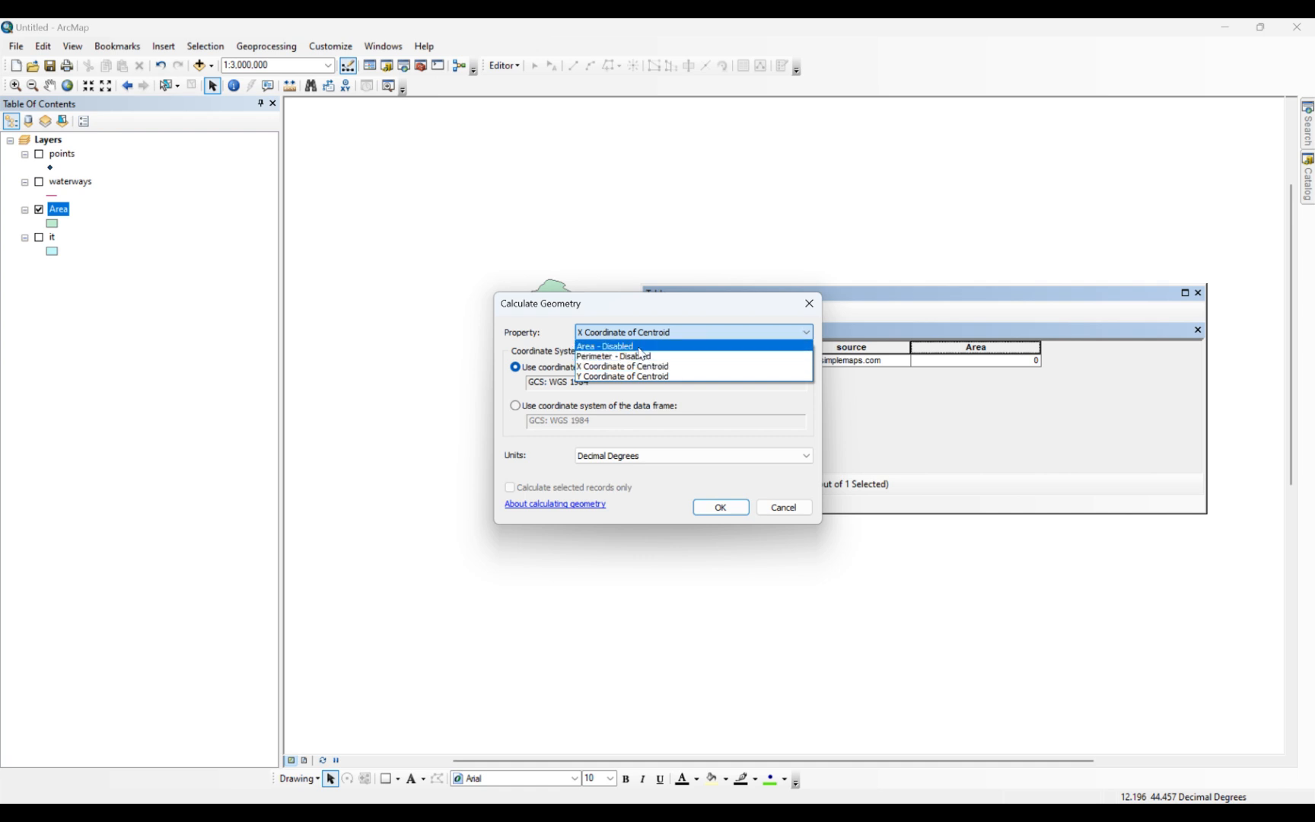
left_click(670, 347)
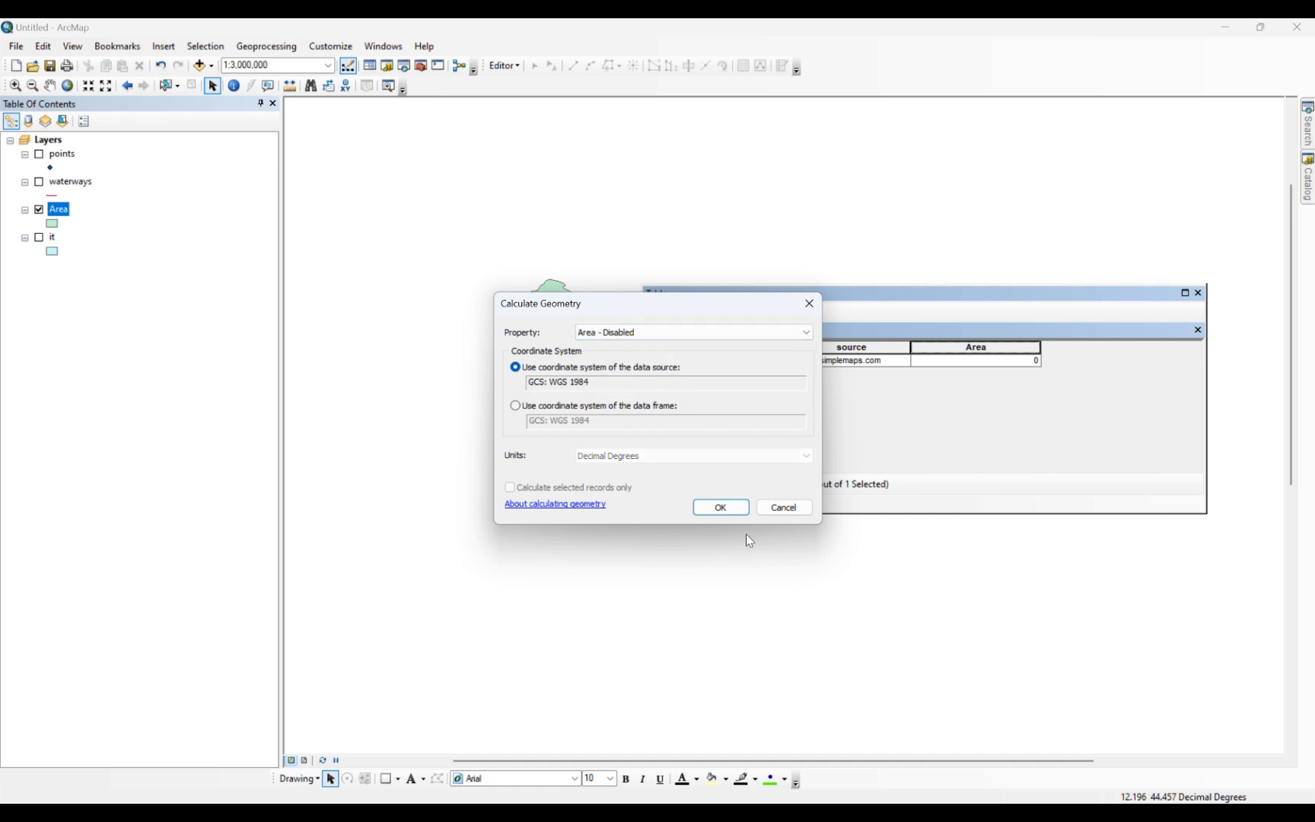
left_click(784, 507)
left_click(1198, 293)
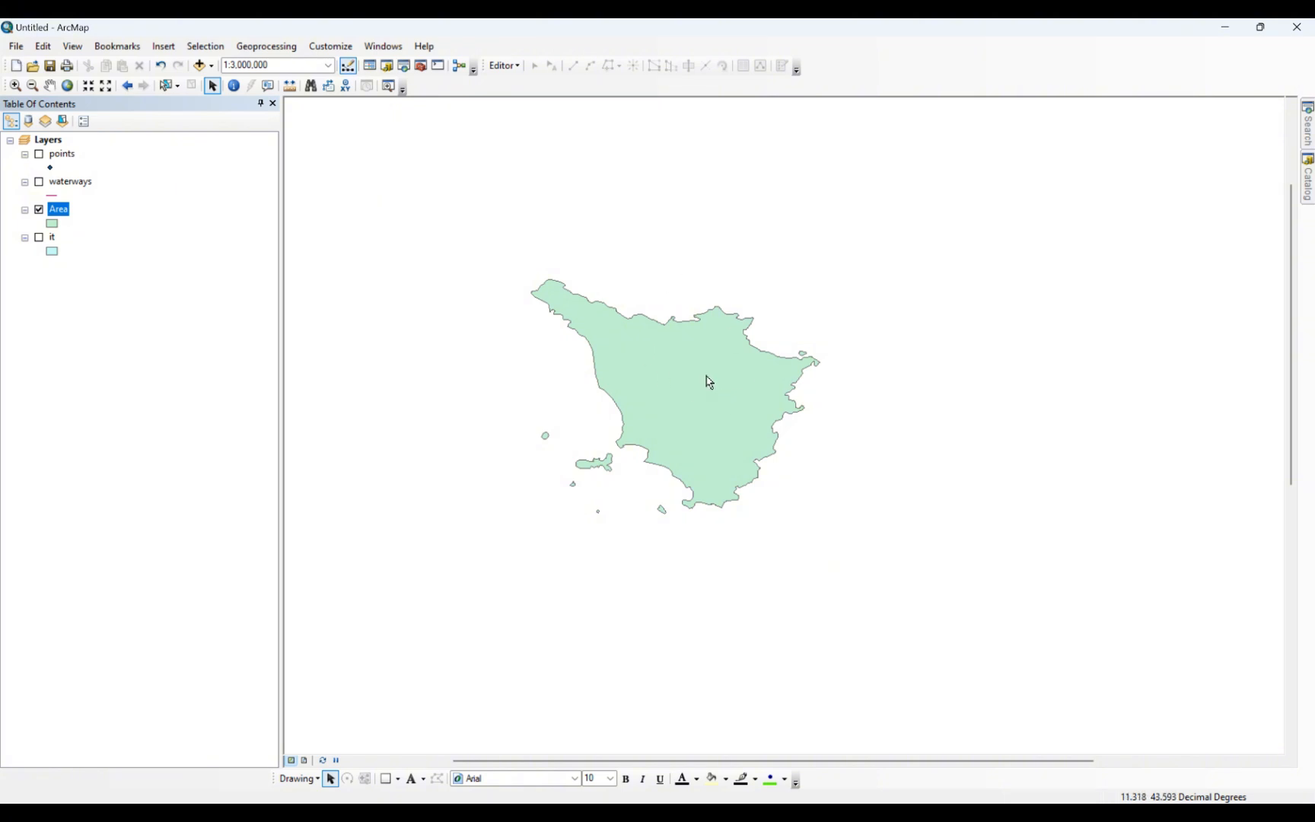
- Examine the Area layer's source properties to find which coordinate system it uses, and close the properties
right_click(52, 220)
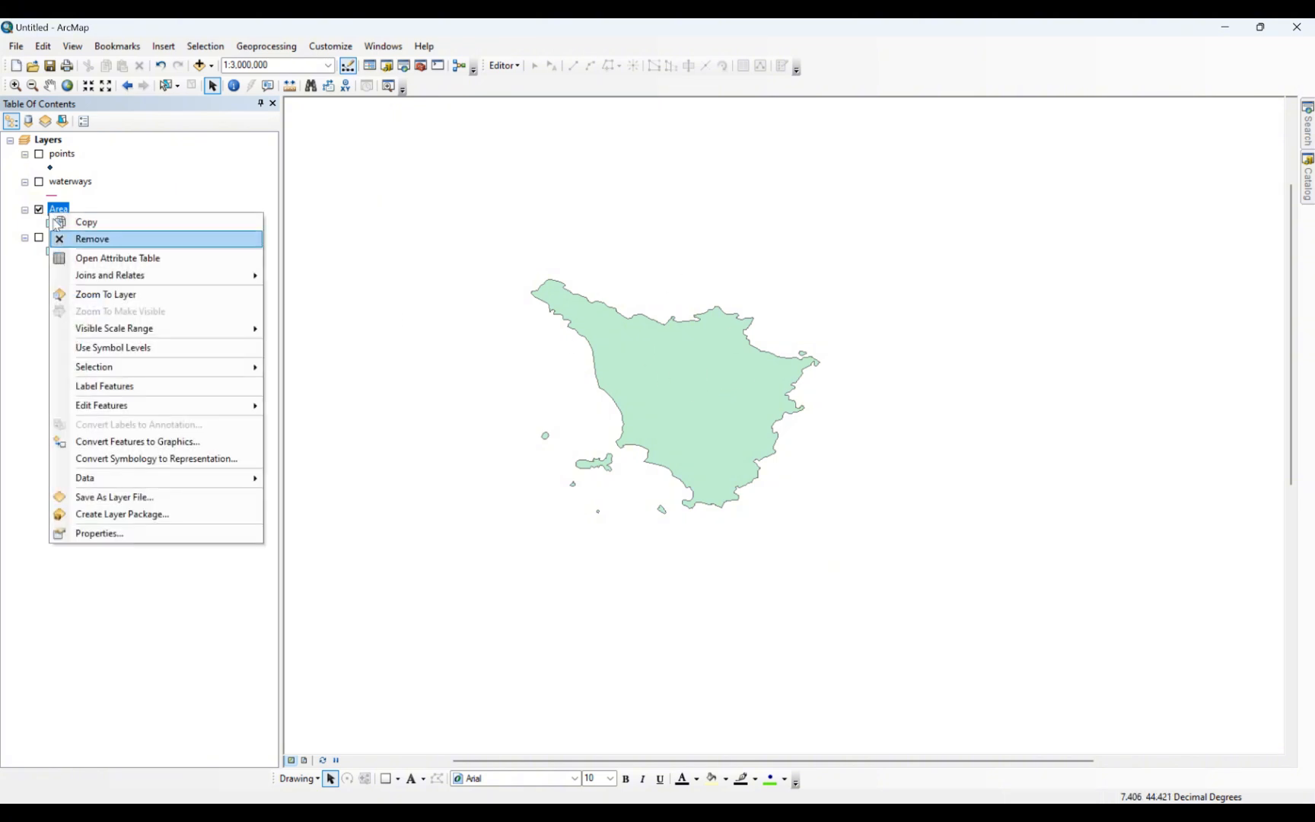
left_click(117, 533)
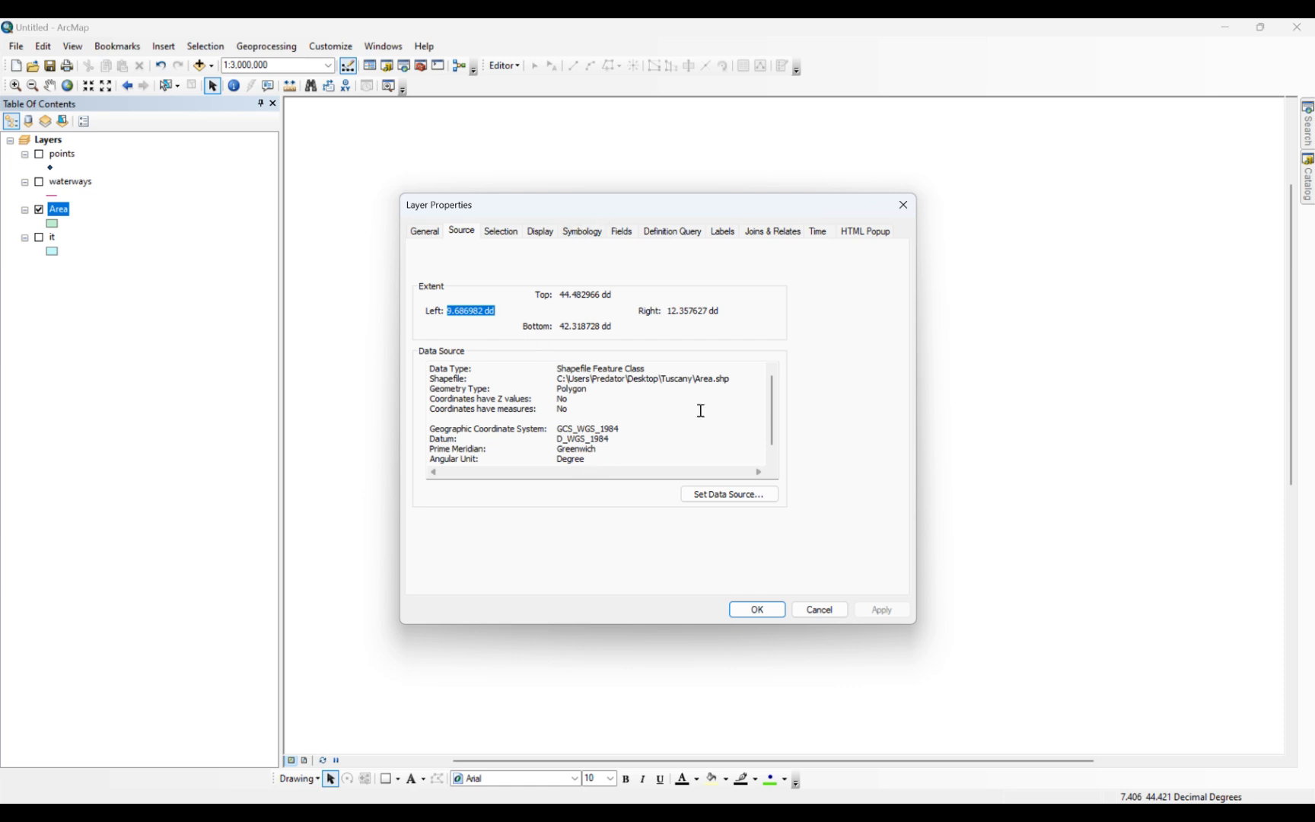
left_click_drag(622, 429, 561, 430)
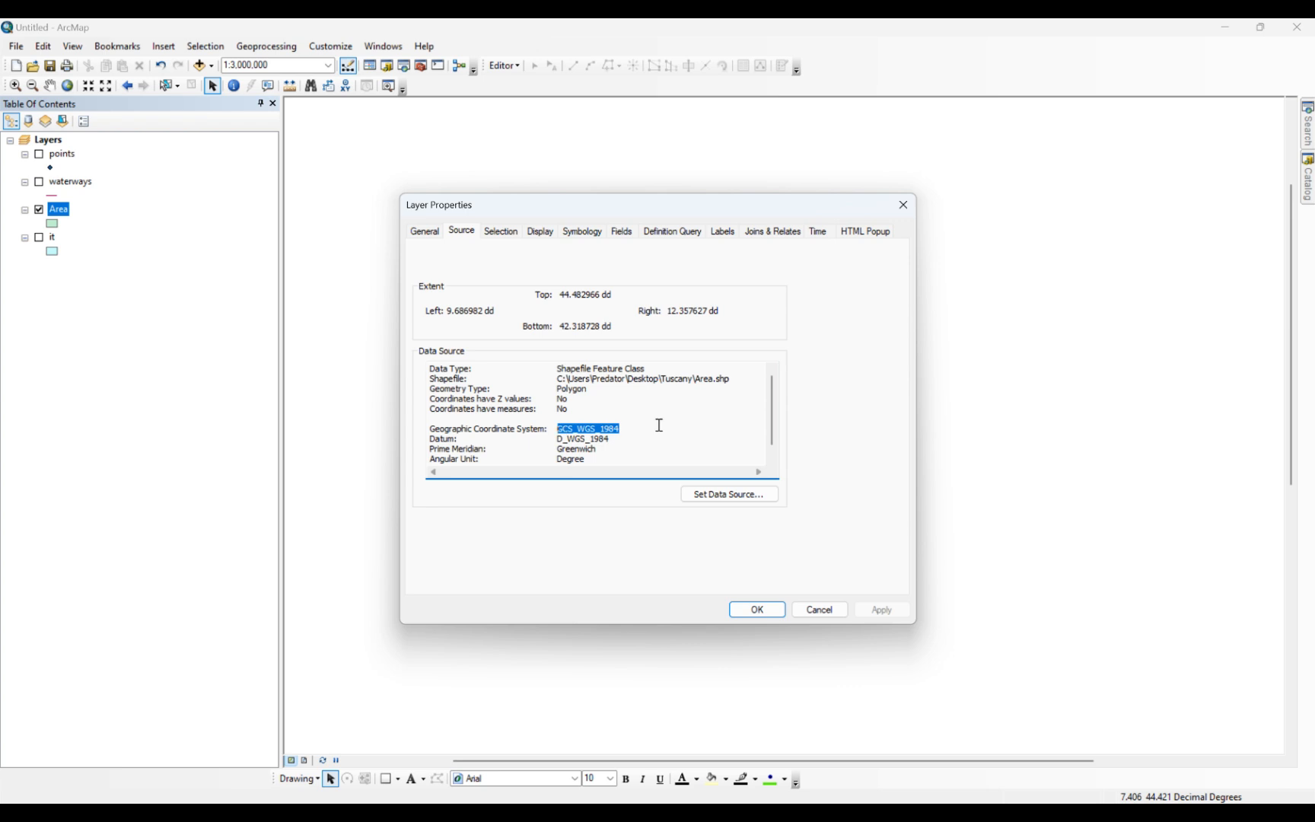
scroll(619, 427, "down", 1)
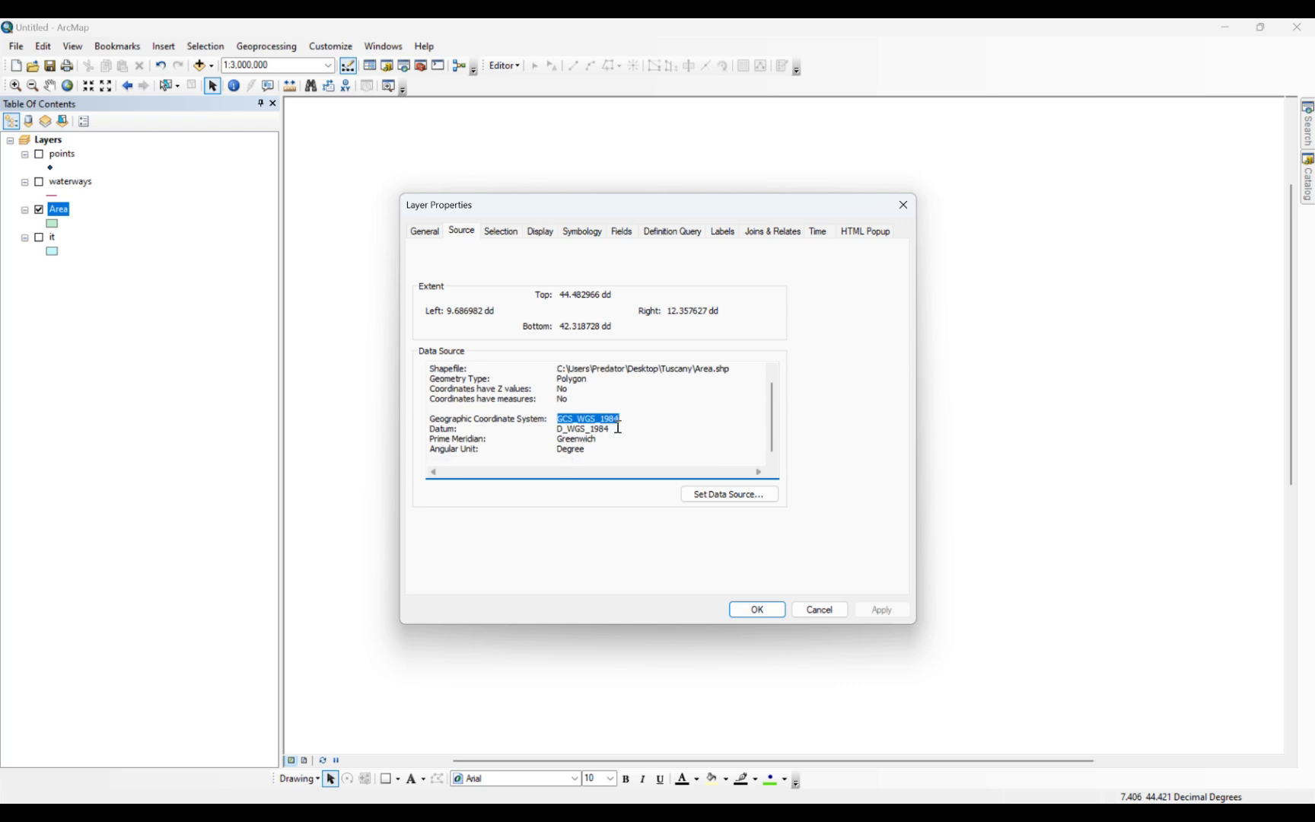
scroll(618, 427, "up", 1)
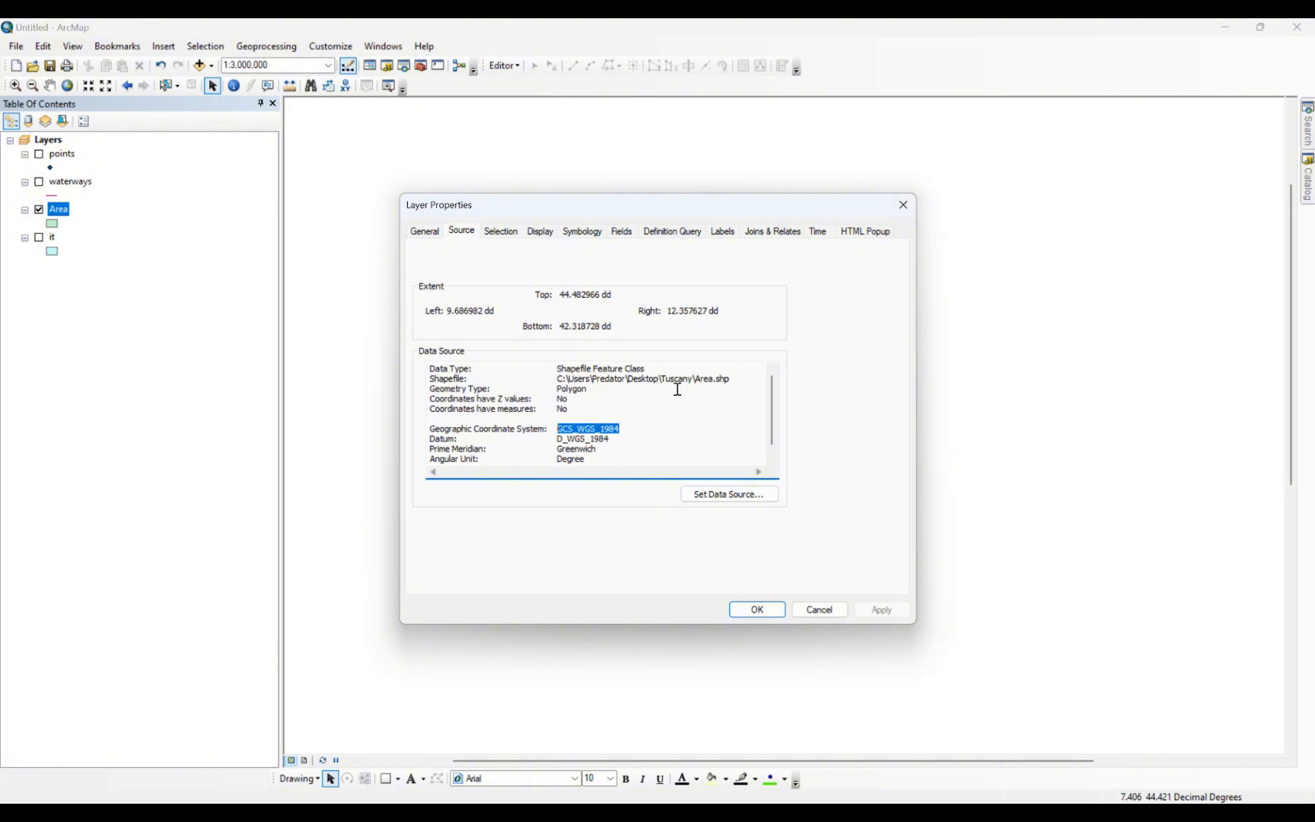
left_click(907, 205)
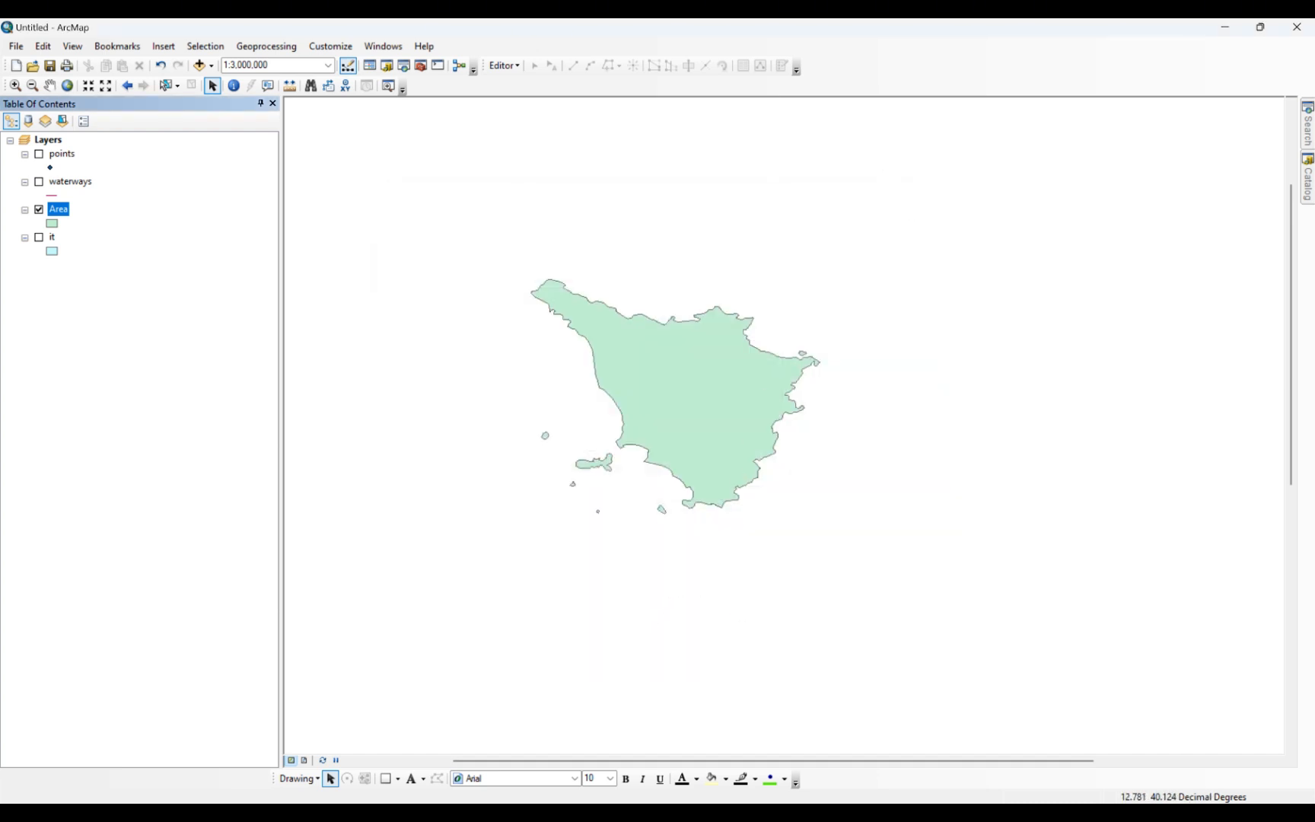
- Switch to Firefox and close the old figshare and Google search pages, leaving an empty new page
left_click(864, 812)
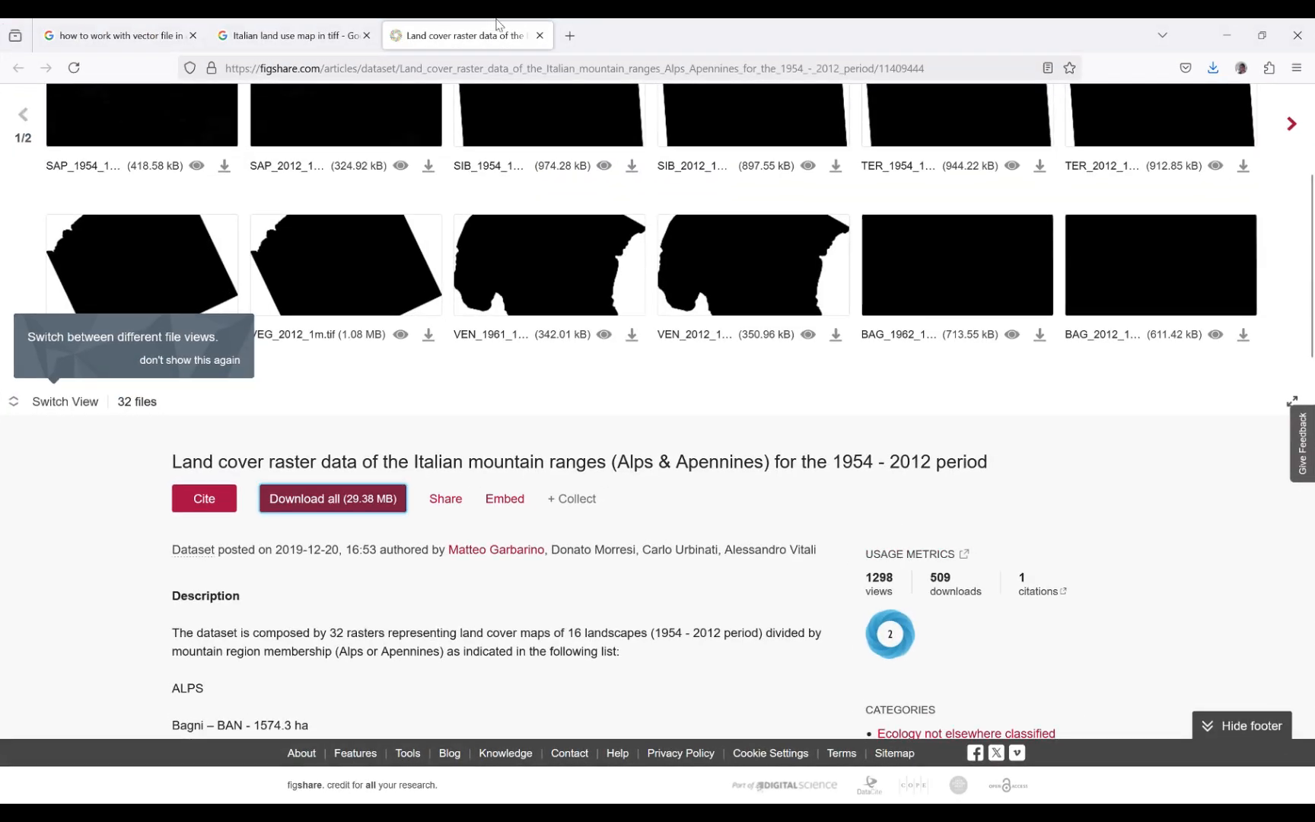
left_click(540, 36)
left_click(366, 36)
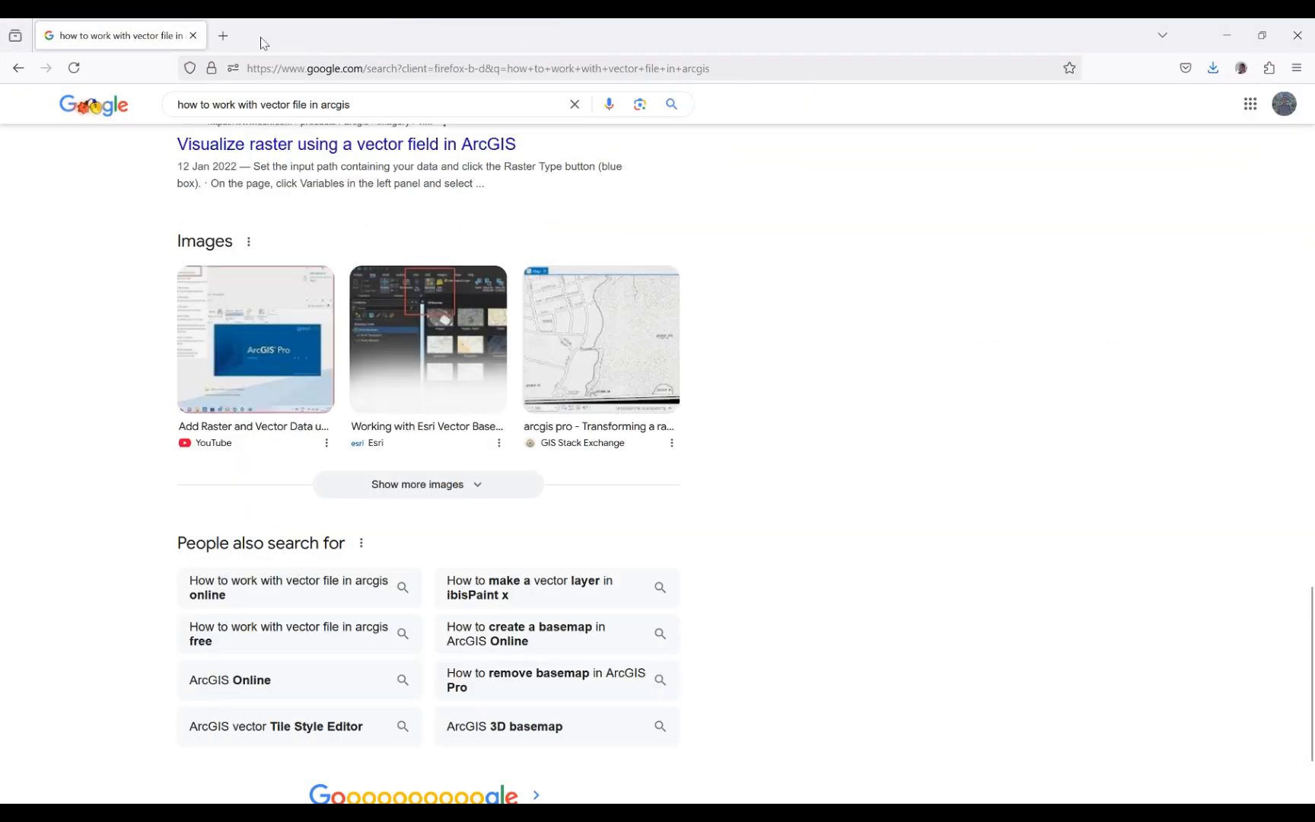
left_click(194, 36)
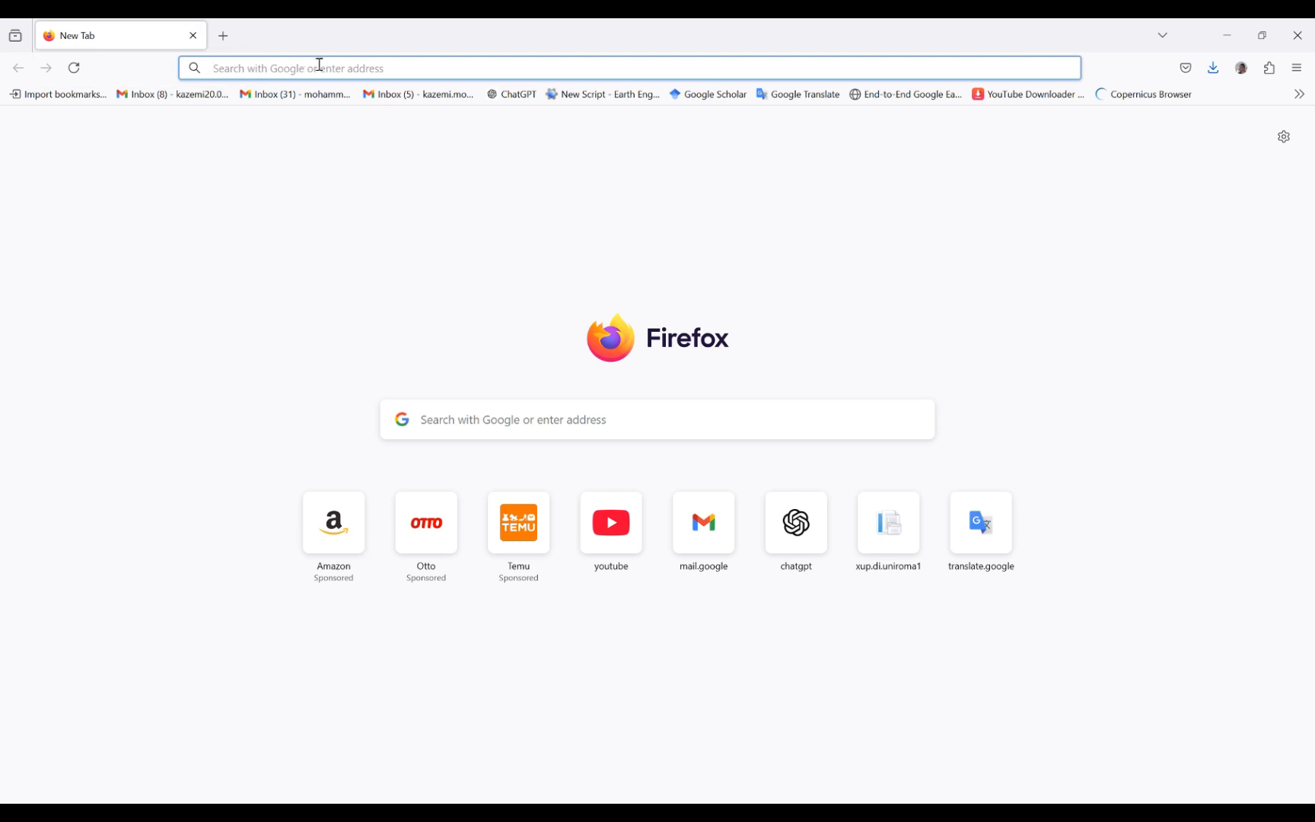
- Search the web for "italy utm zone", block the location request, and return to ArcMap
type("Ita")
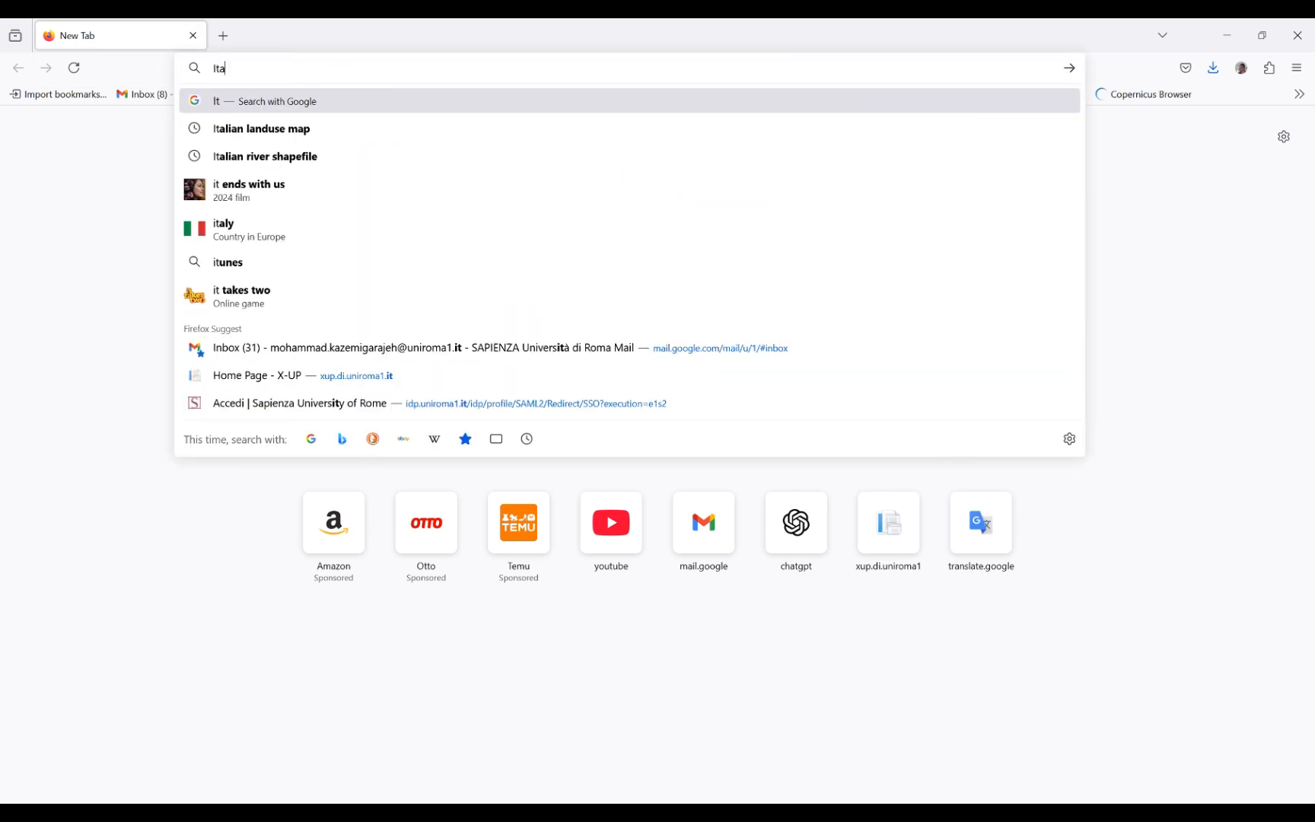
type("lian ")
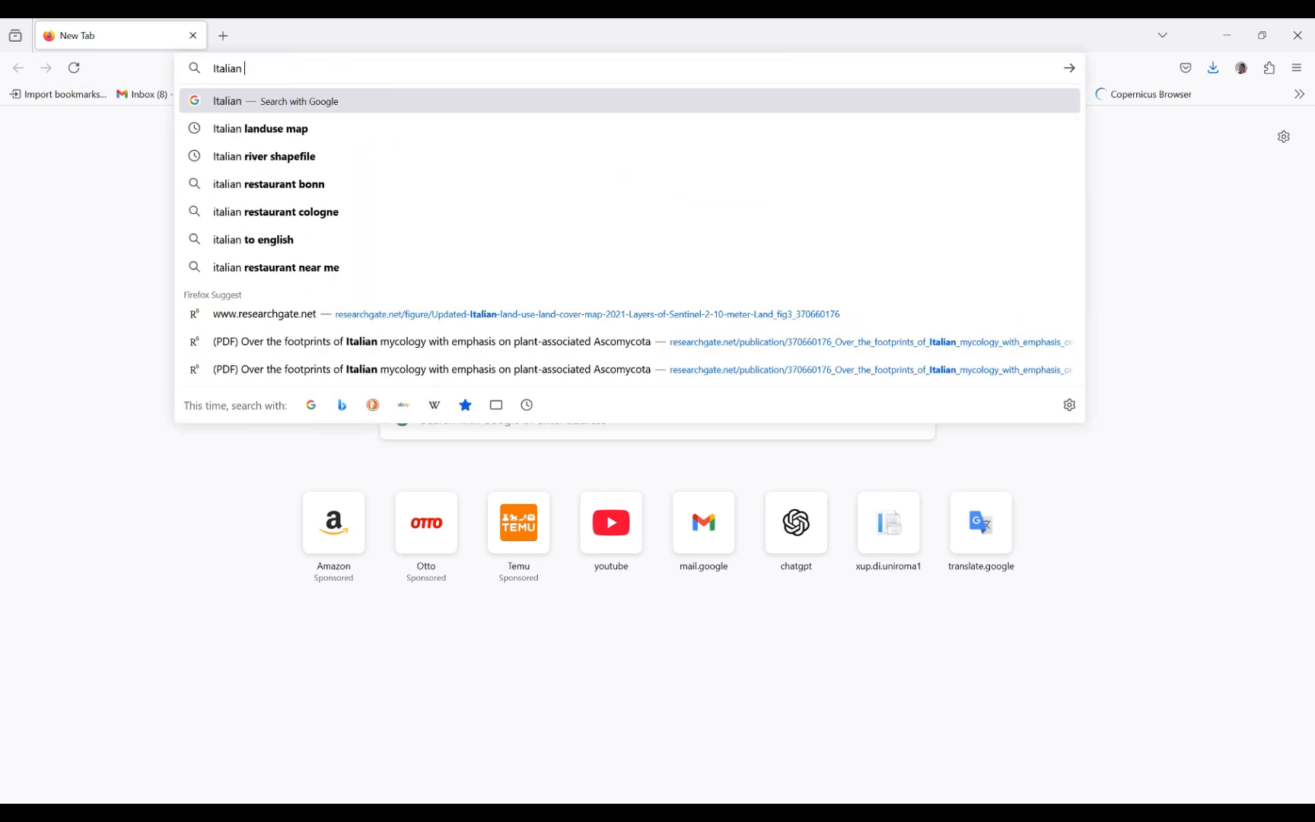
type("UTM z")
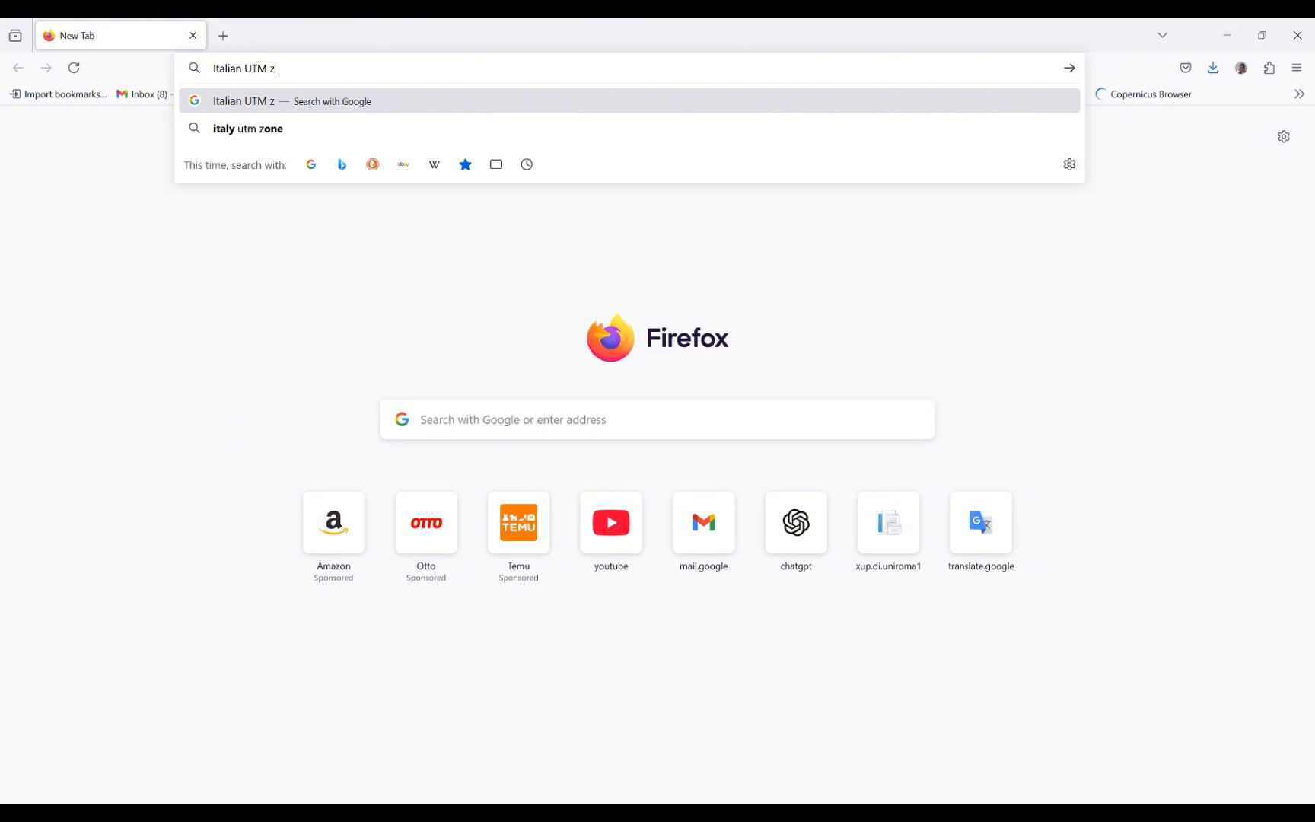
type("one")
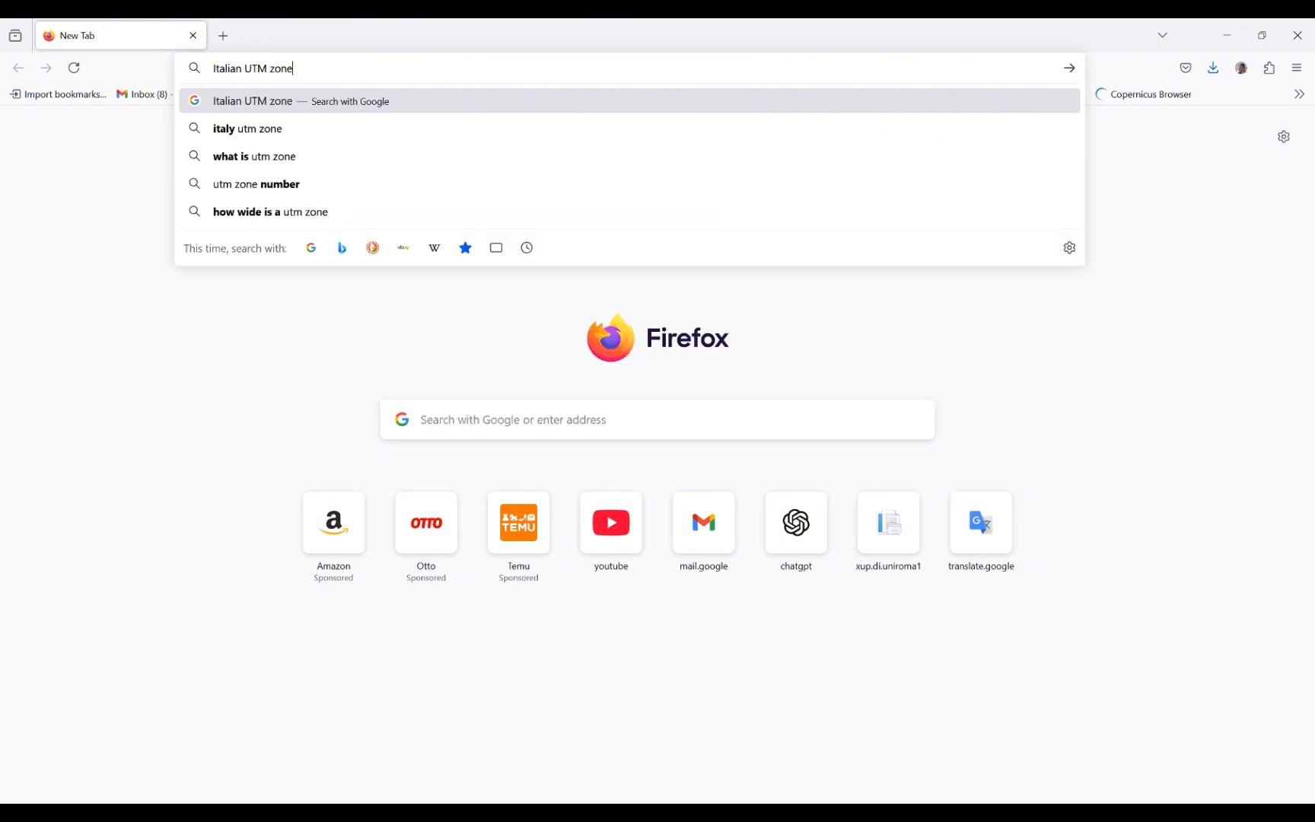
left_click(259, 129)
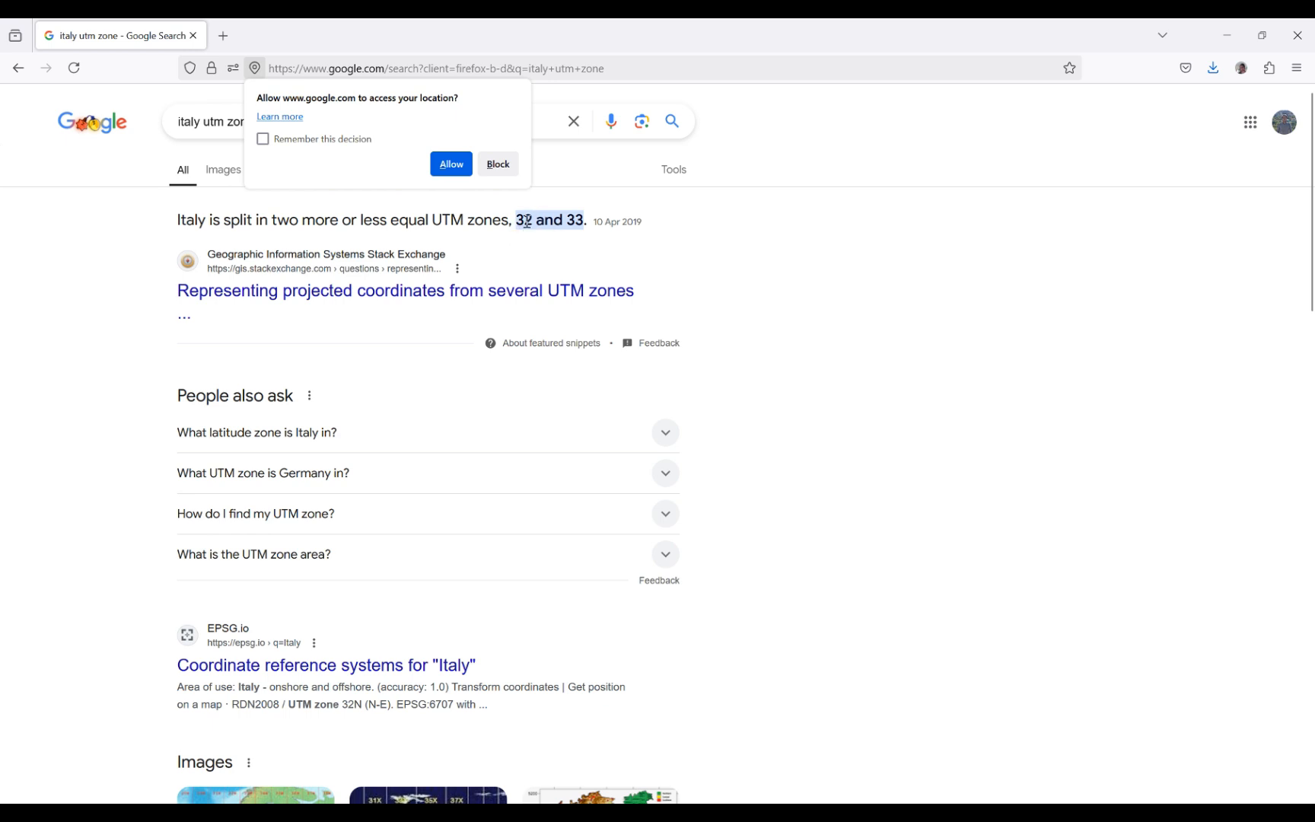
left_click(499, 163)
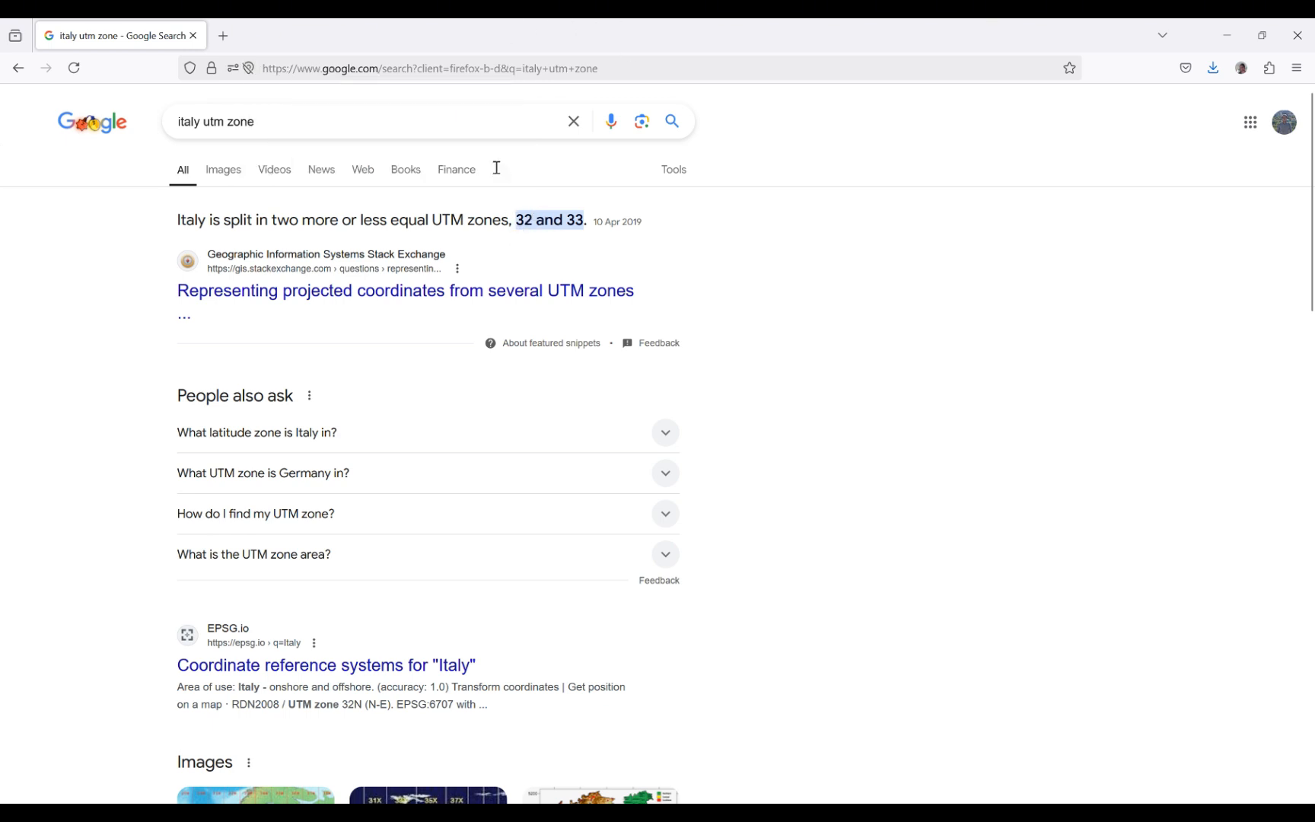
left_click(1227, 35)
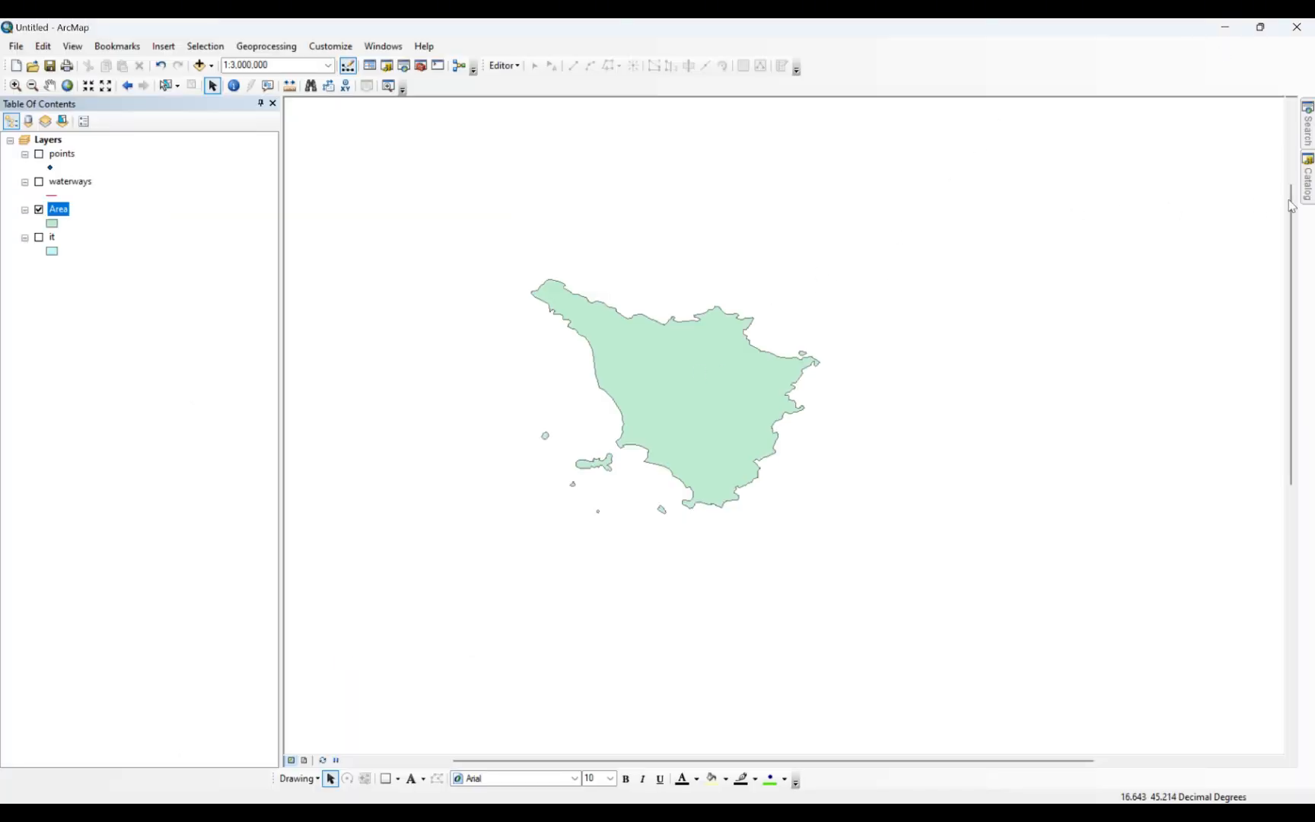
- Search the tools for define projection (data management) and open the Define Projection tool
left_click(1308, 186)
left_click(1308, 126)
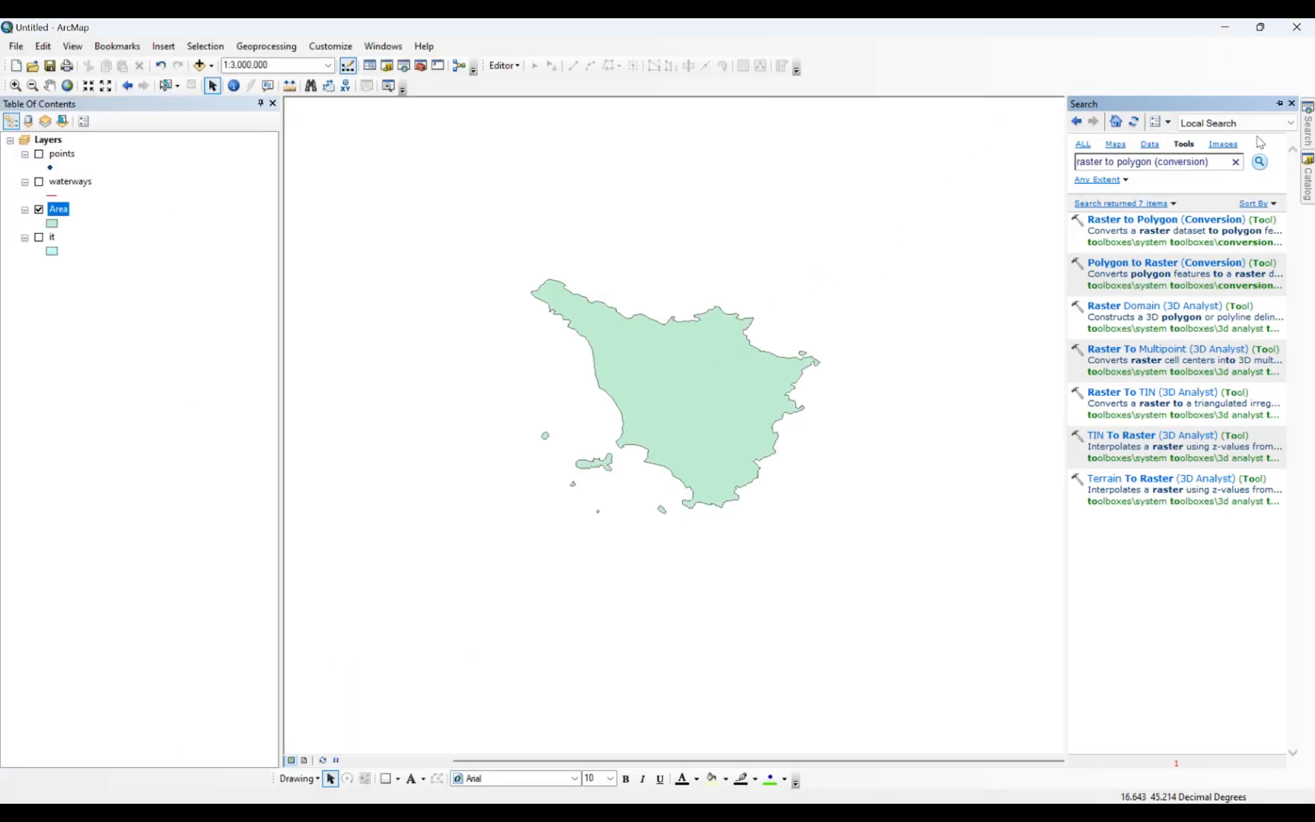
left_click(1217, 162)
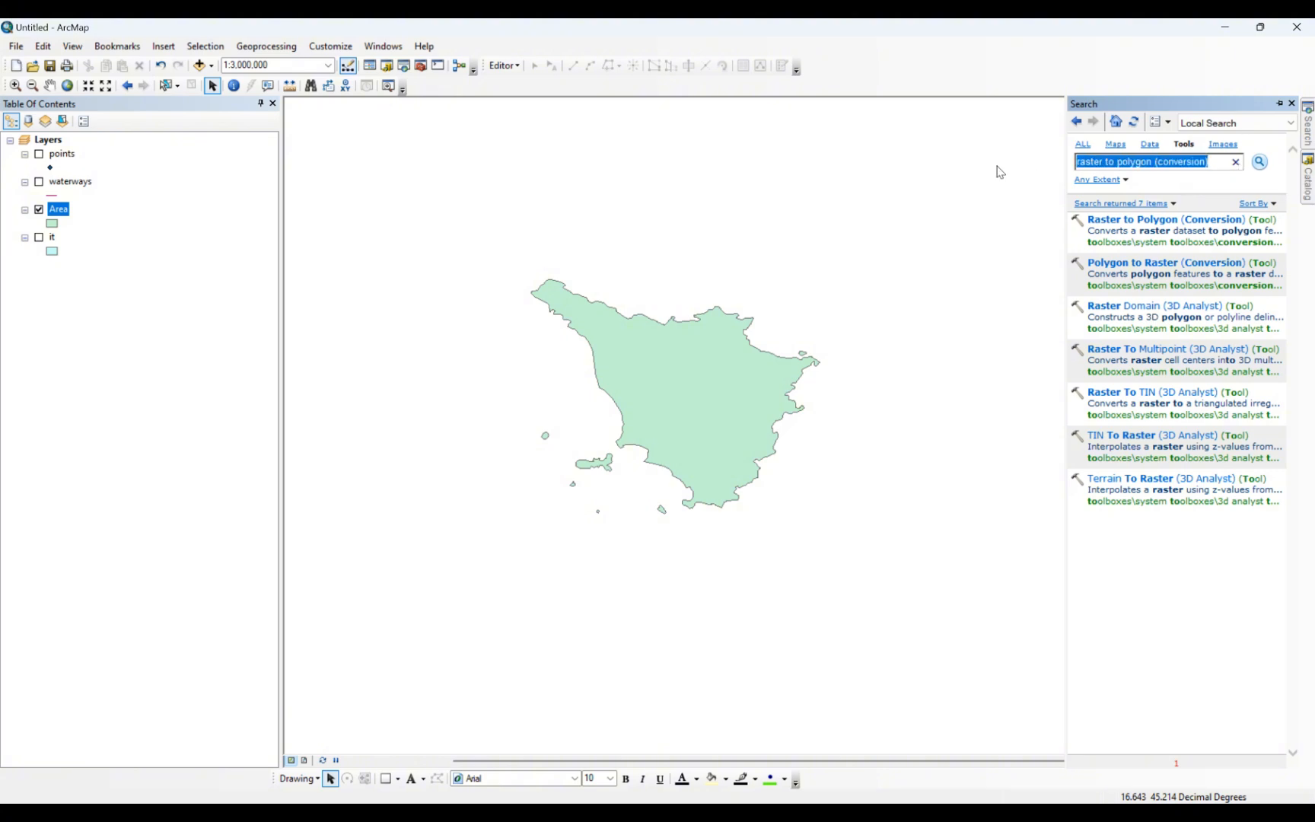
type("def")
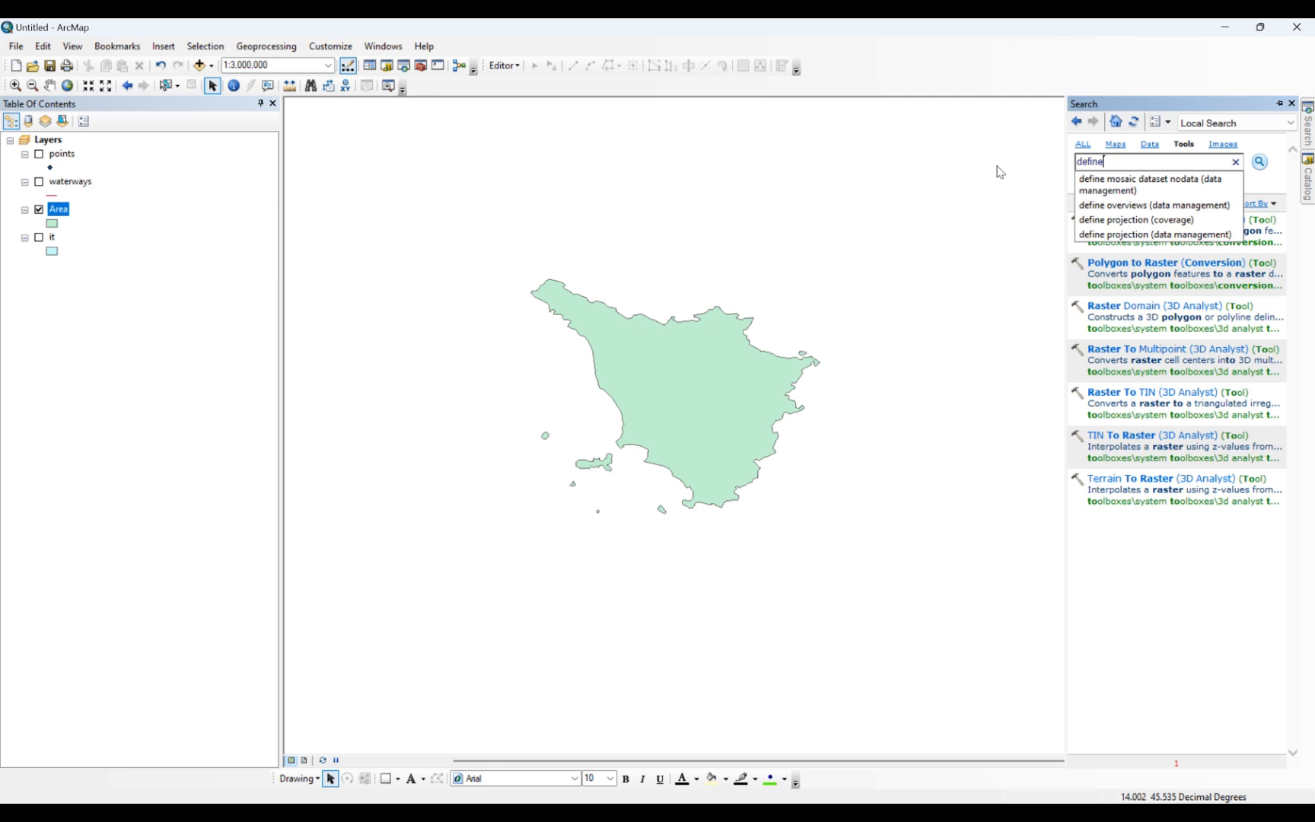
type("ine")
left_click(1094, 234)
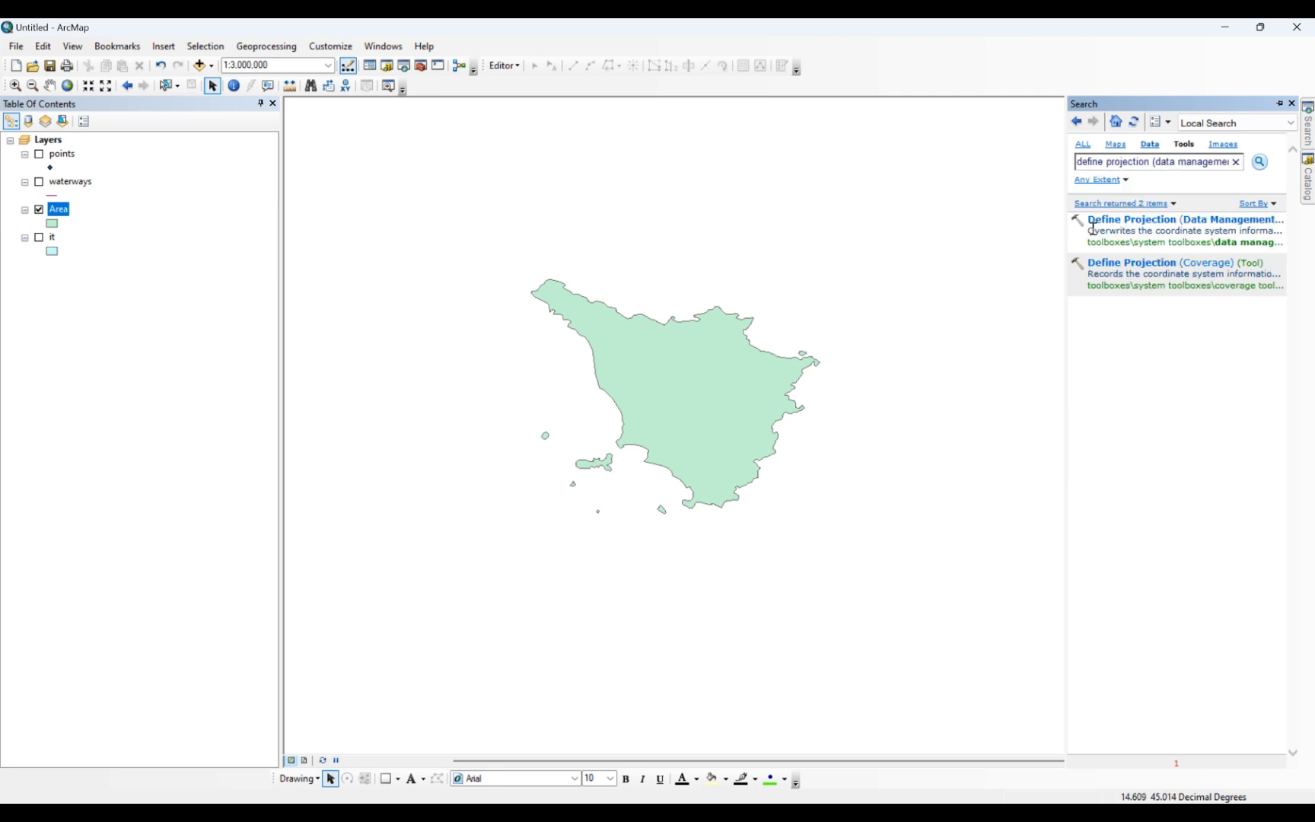
left_click(1136, 221)
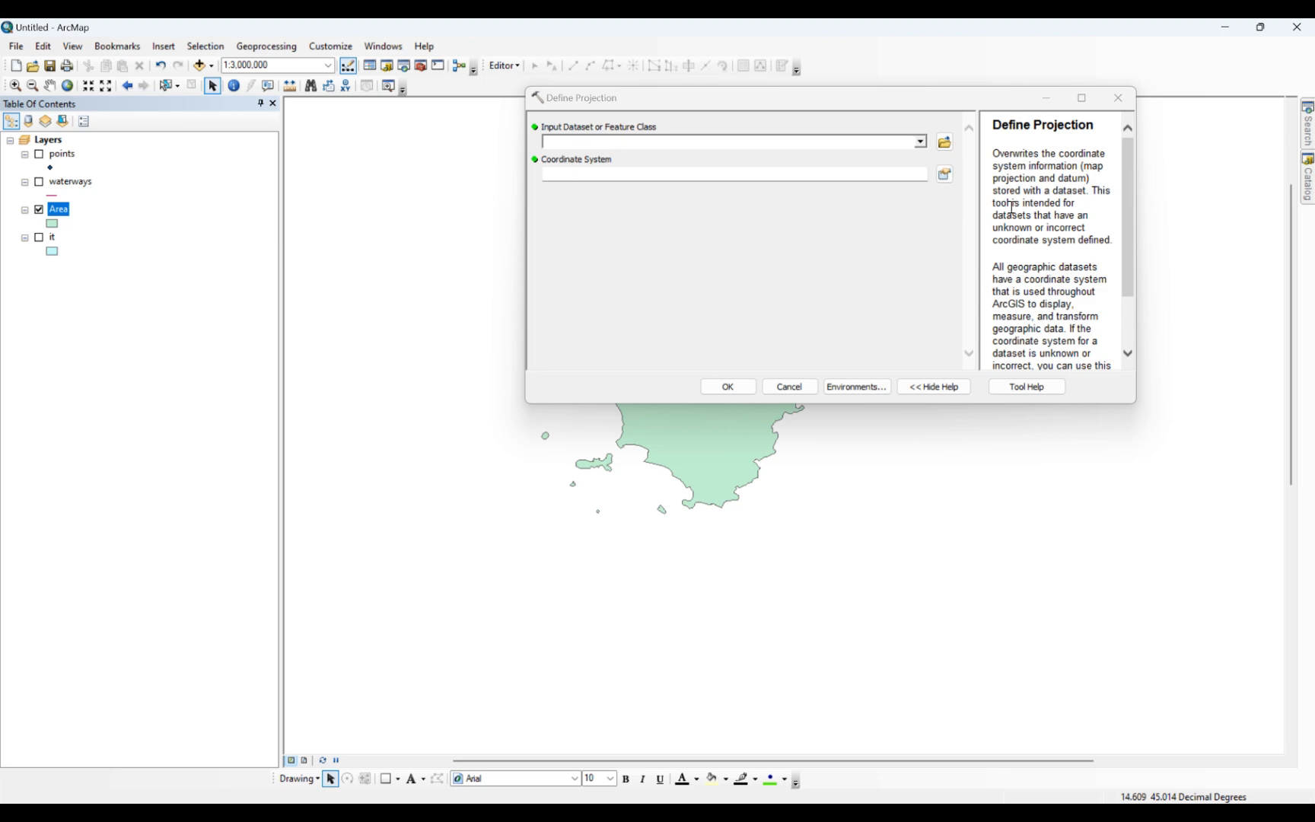
- Read through the Define Projection tool's help page and close it
left_click(1054, 388)
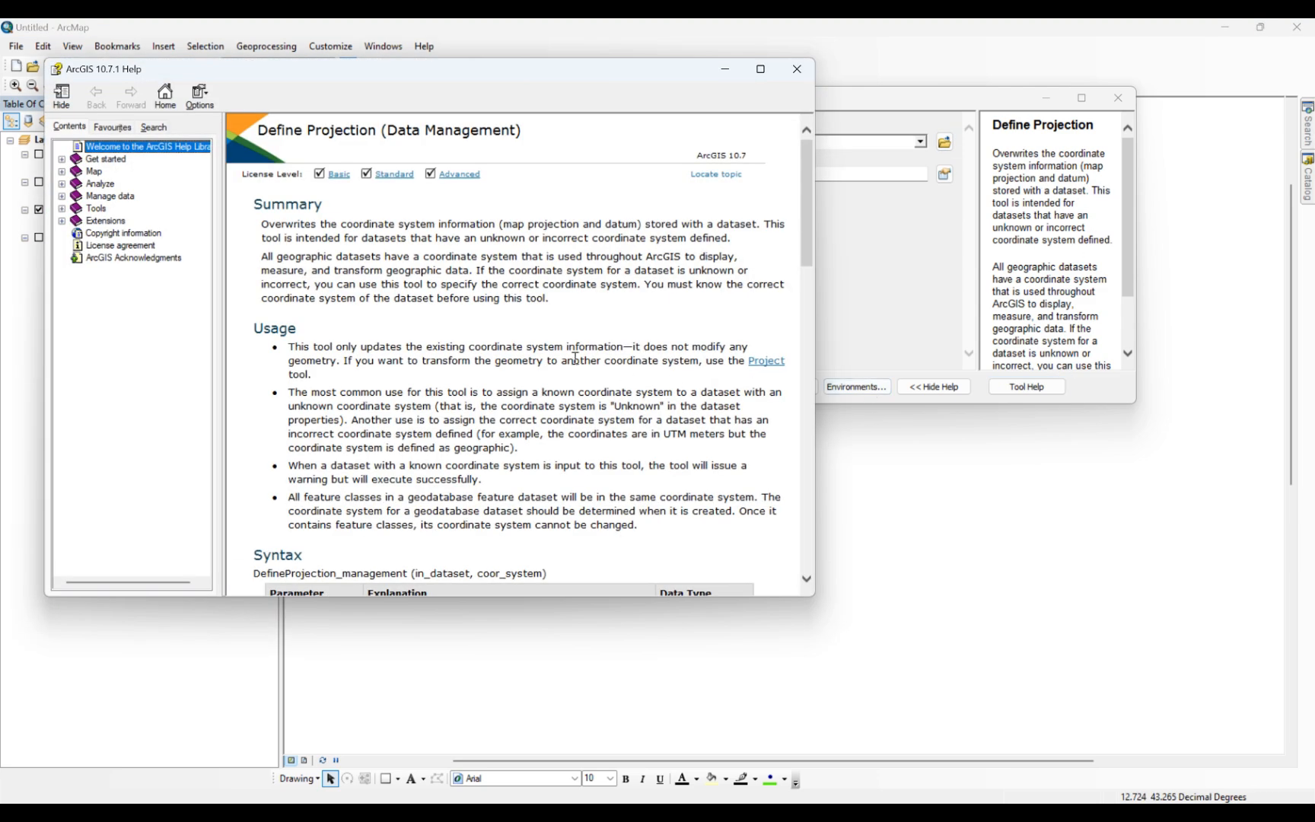
scroll(575, 357, "down", 10)
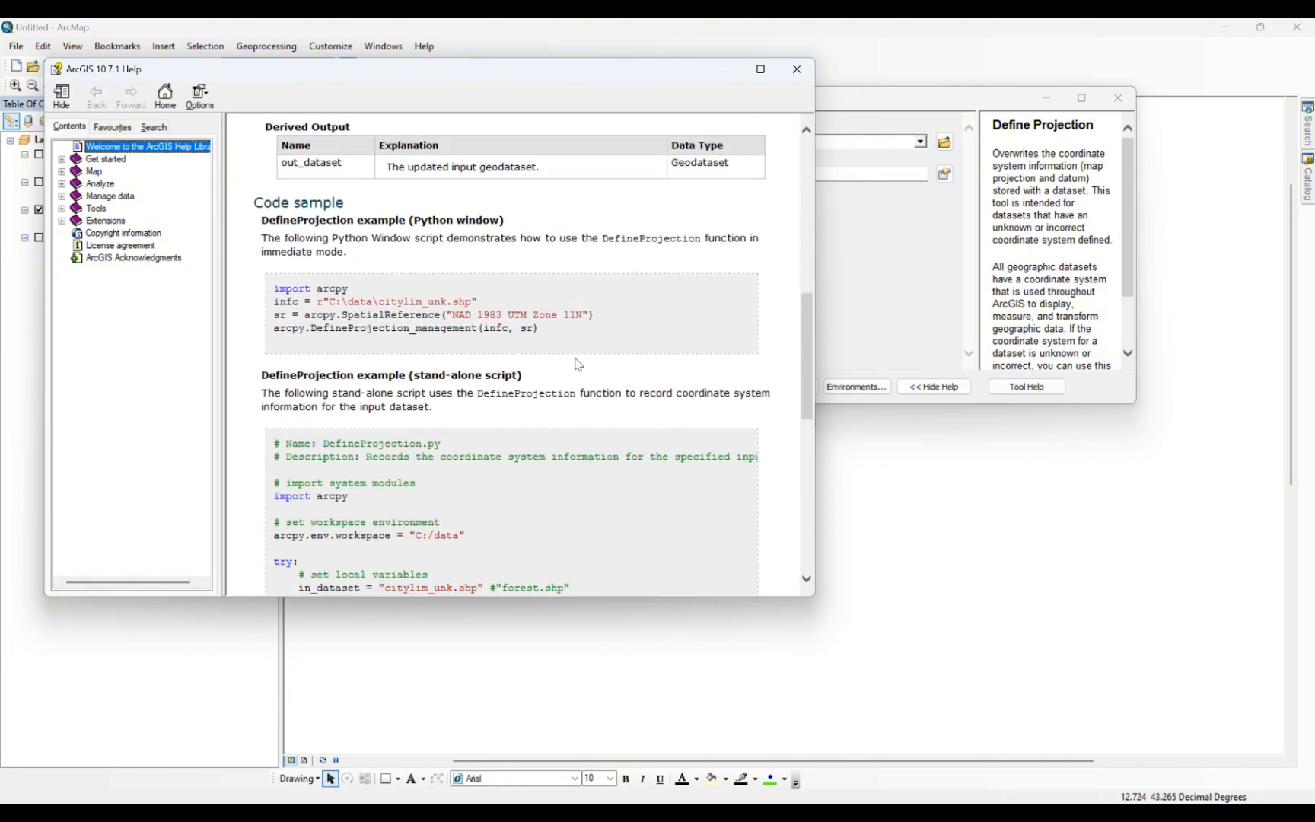
scroll(578, 365, "up", 8)
left_click(797, 68)
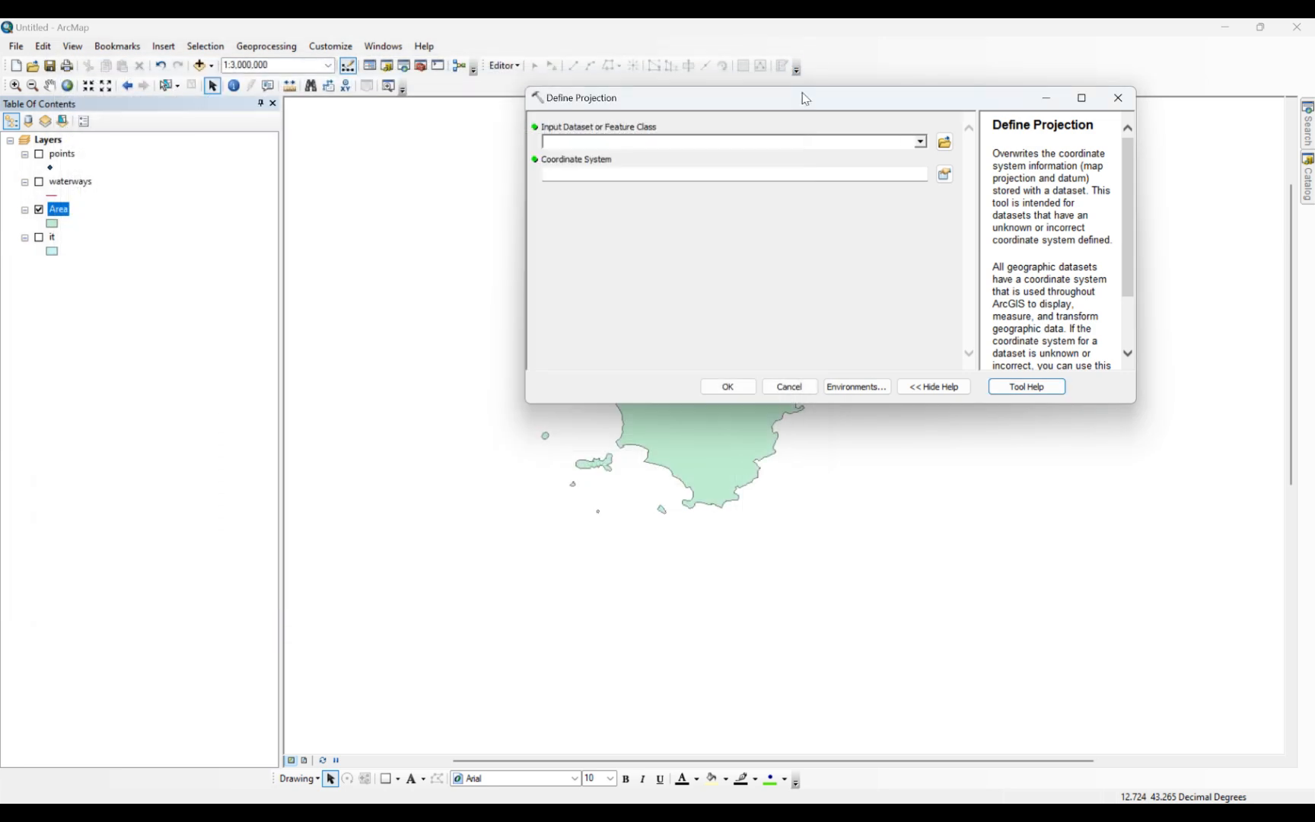
- Set Area as the input dataset for Define Projection and open its coordinate system selection
left_click(920, 142)
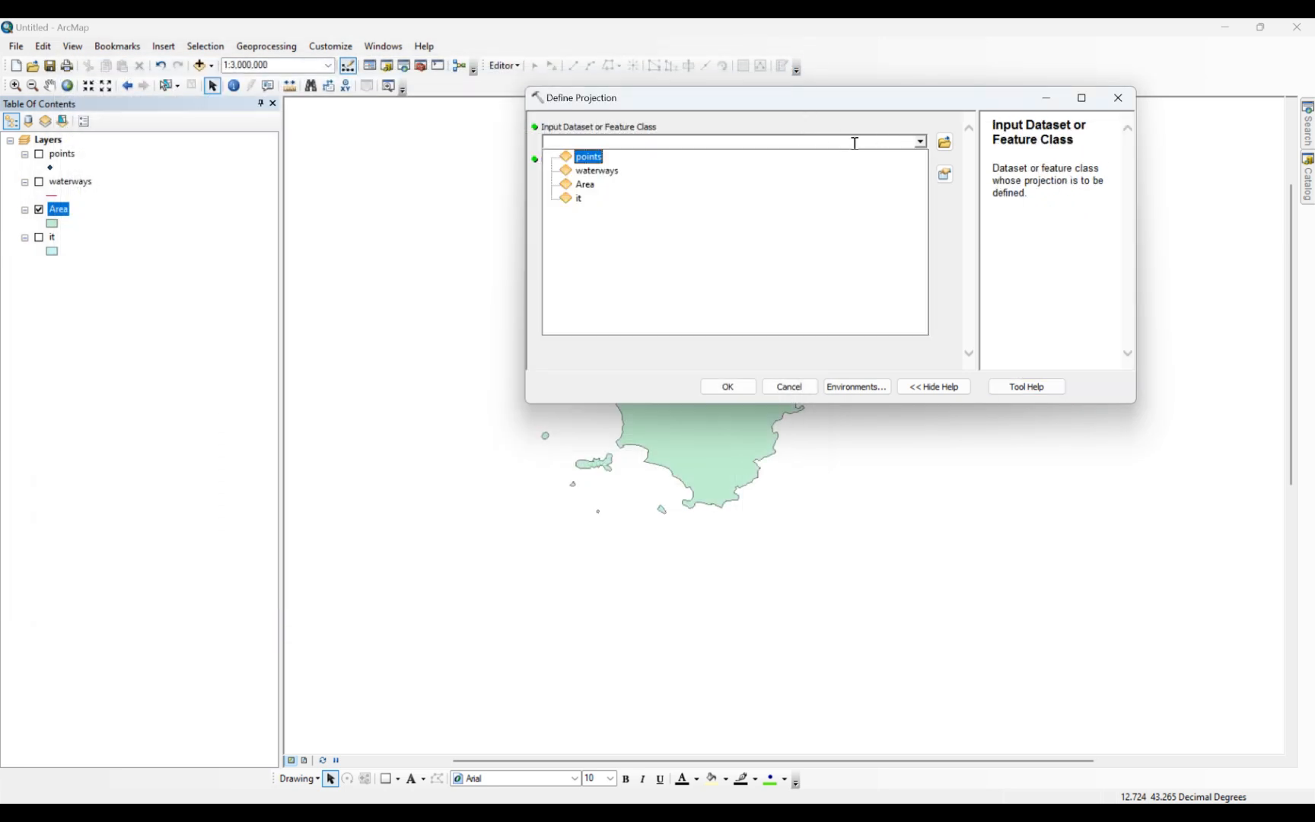
left_click(584, 185)
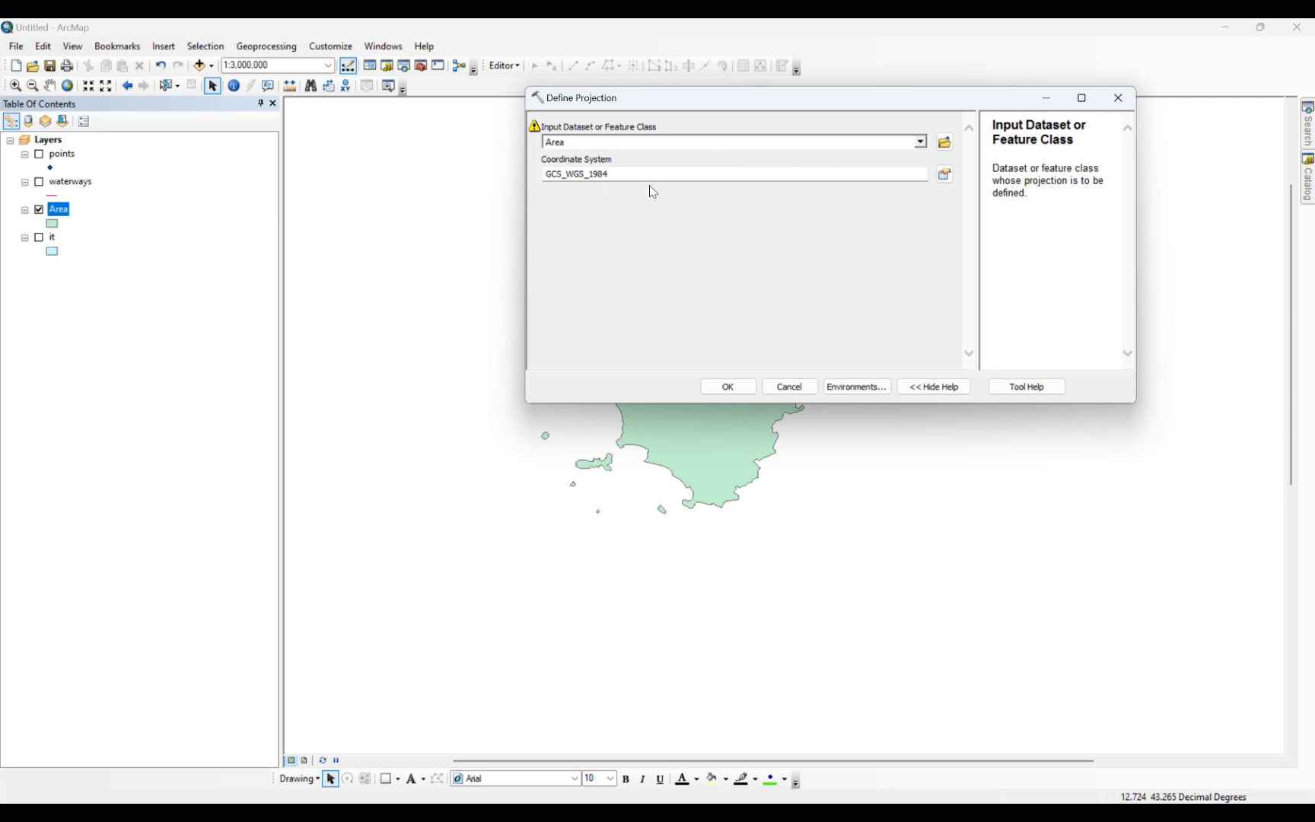
left_click(944, 174)
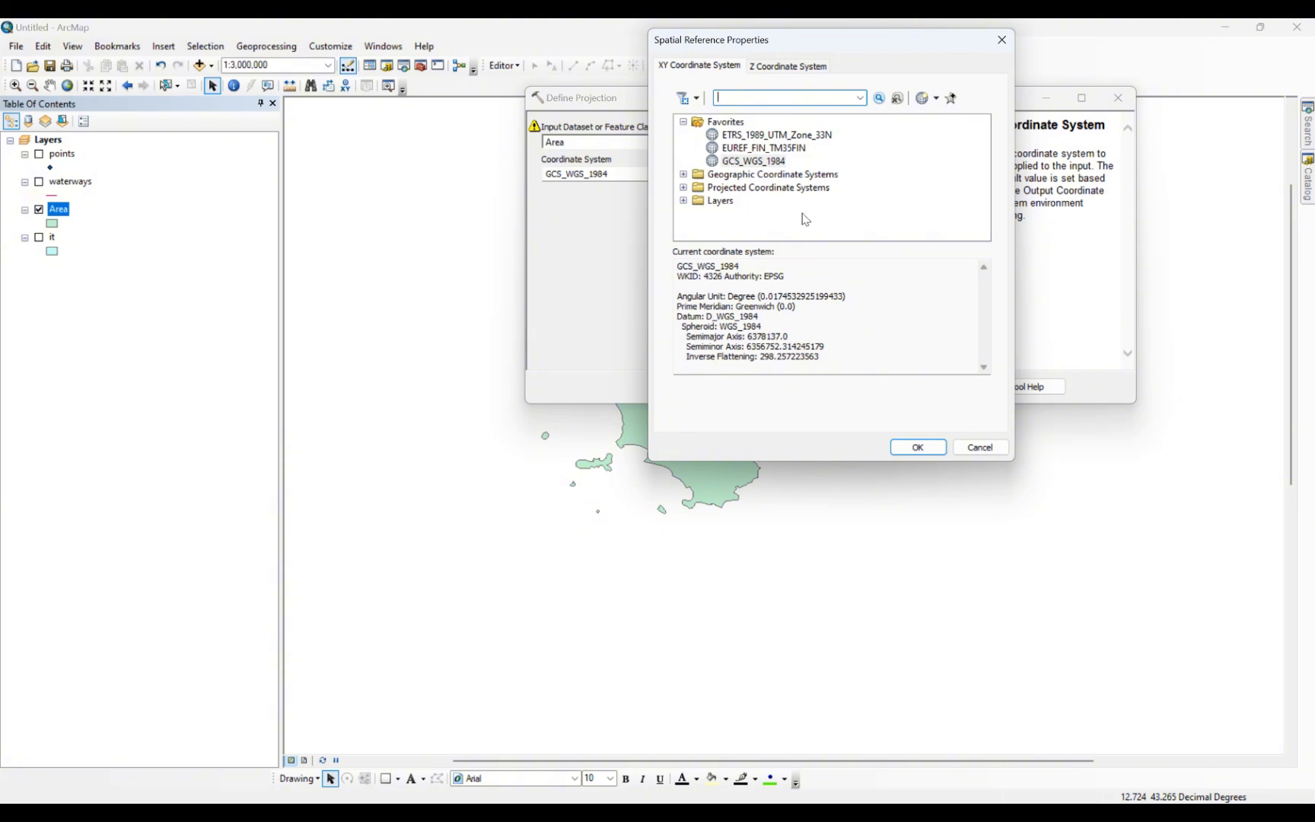
- Choose the projected UTM coordinate system WGS 1984 UTM Zone 32N from the Northern Hemisphere group for the Area dataset
left_click(683, 188)
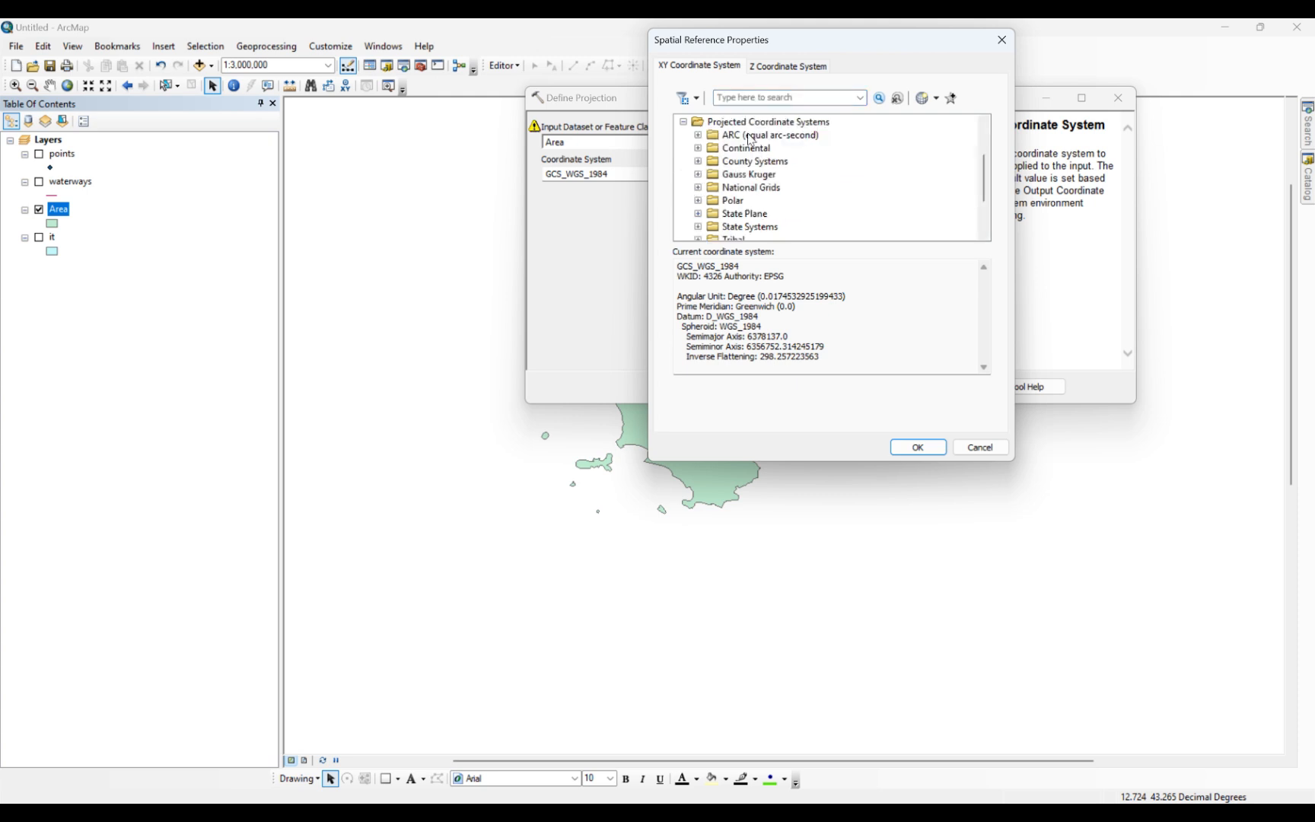
scroll(730, 179, "down", 2)
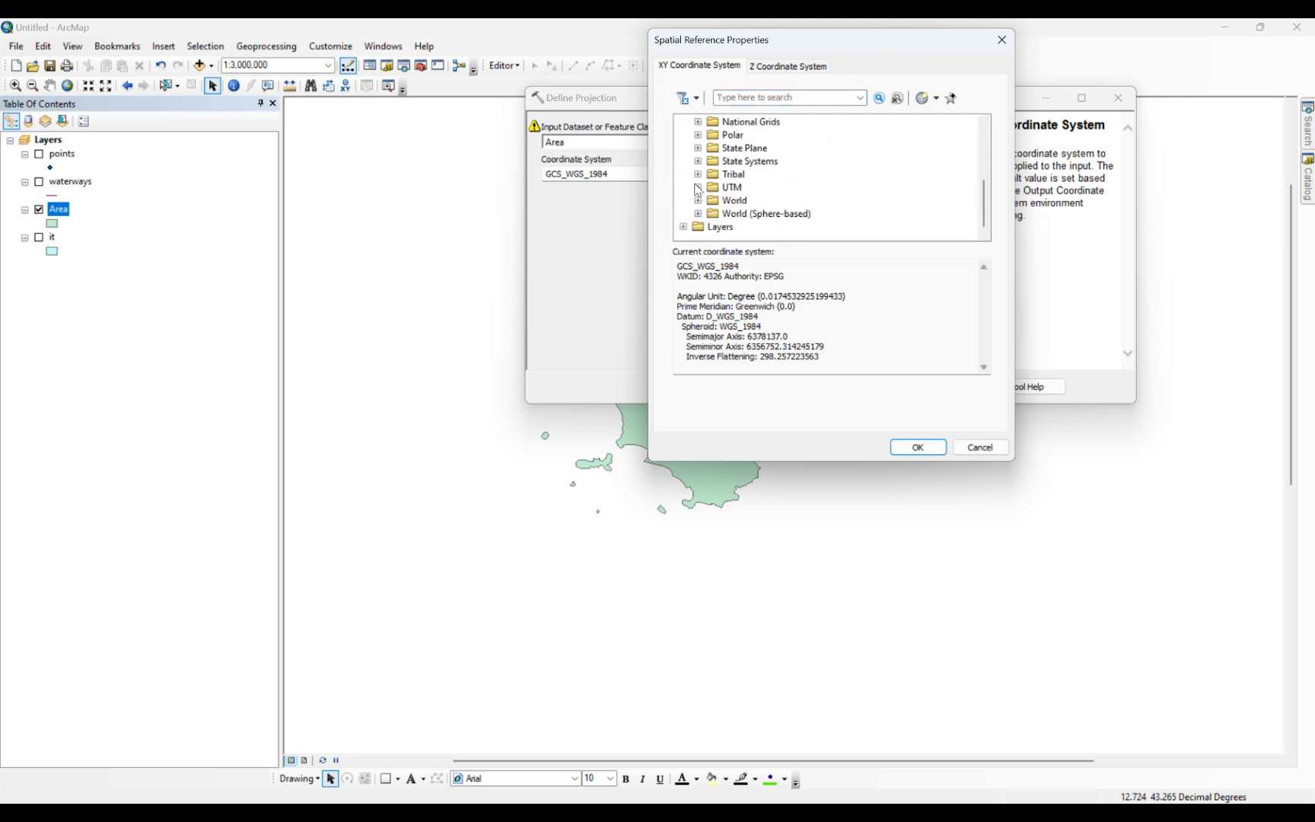
left_click(697, 187)
scroll(709, 187, "down", 2)
scroll(711, 200, "down", 1)
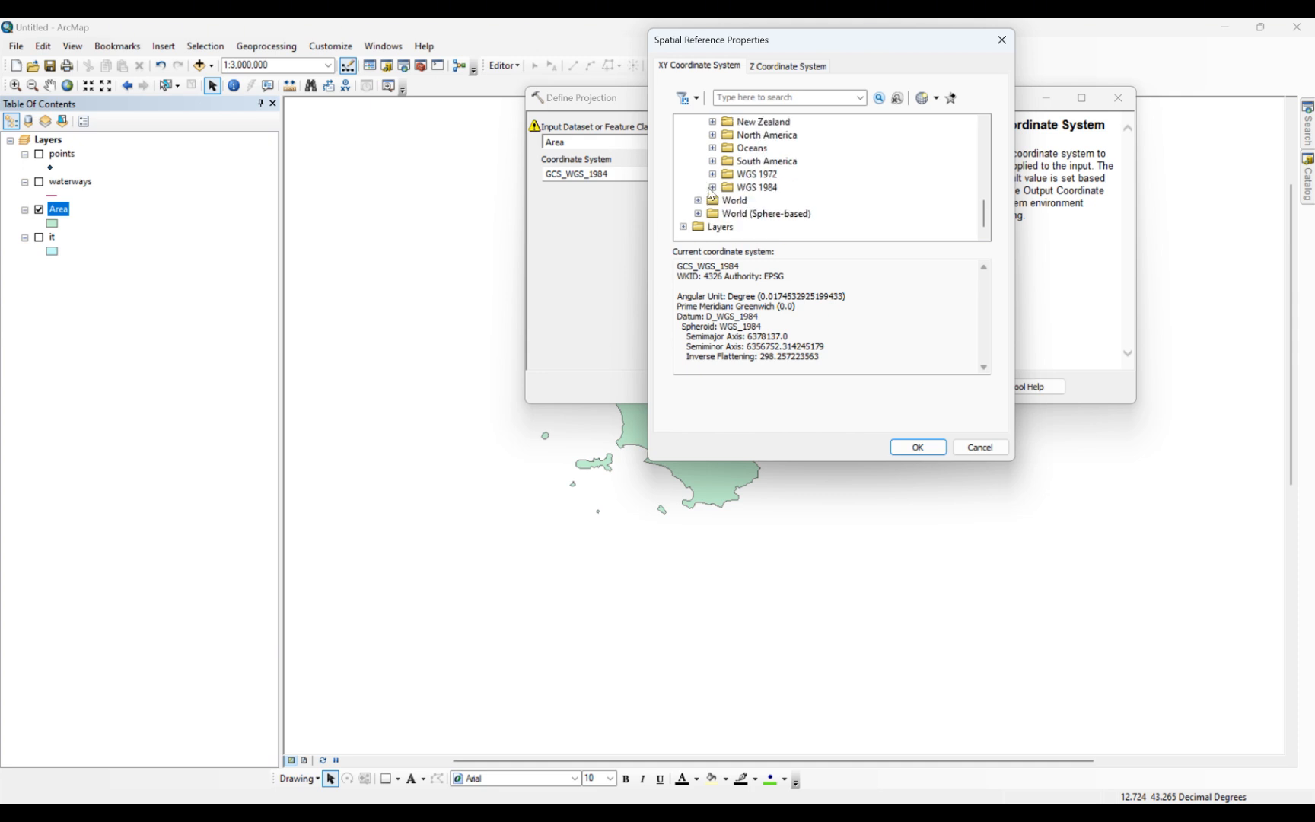
scroll(869, 194, "up", 1)
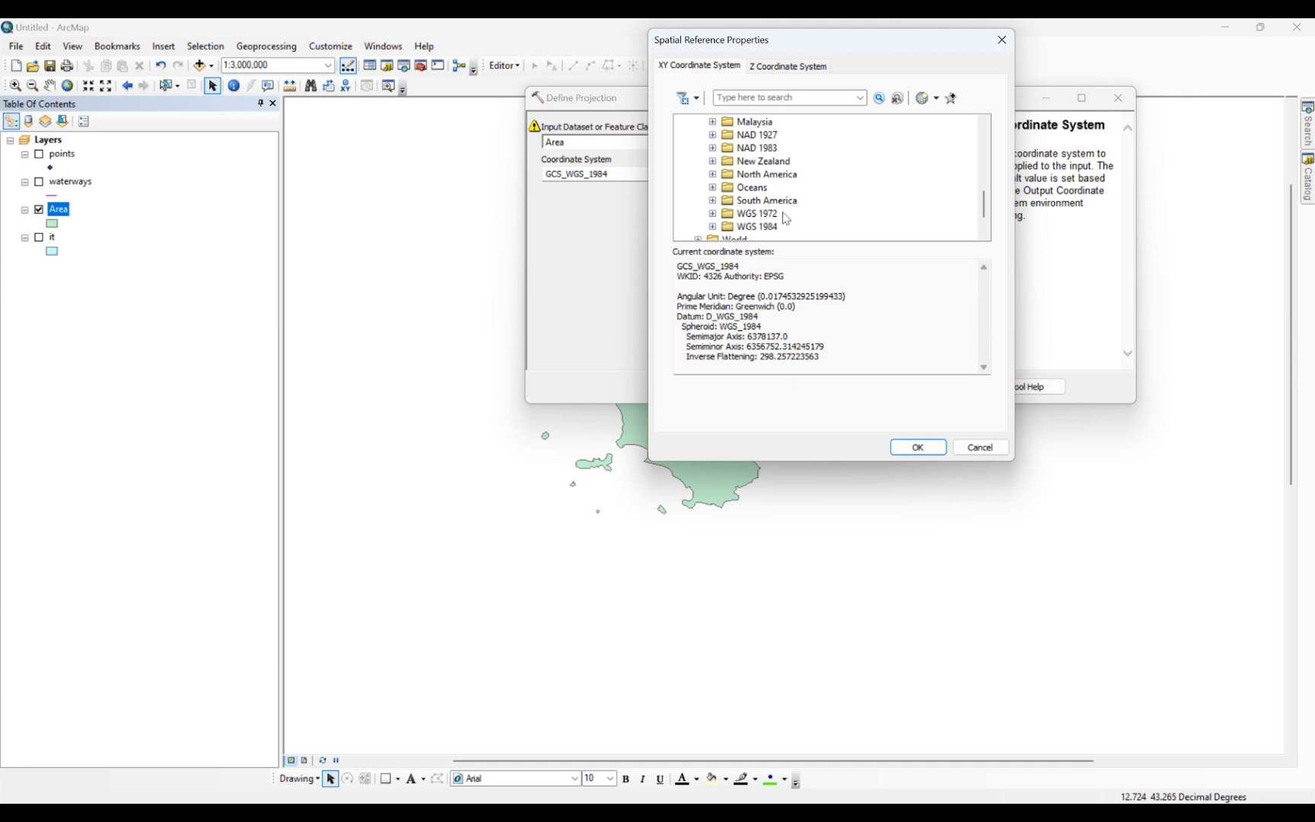
scroll(766, 185, "up", 3)
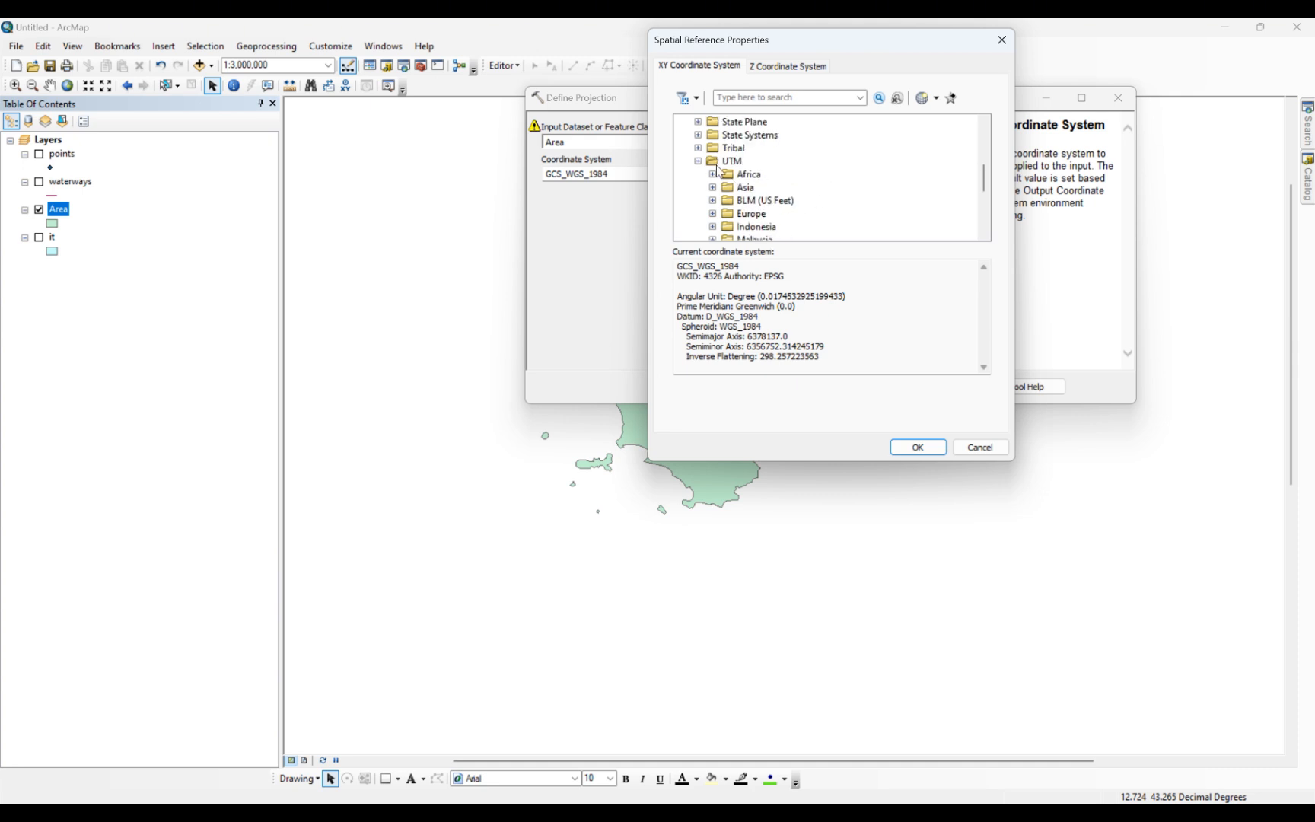
scroll(723, 177, "down", 4)
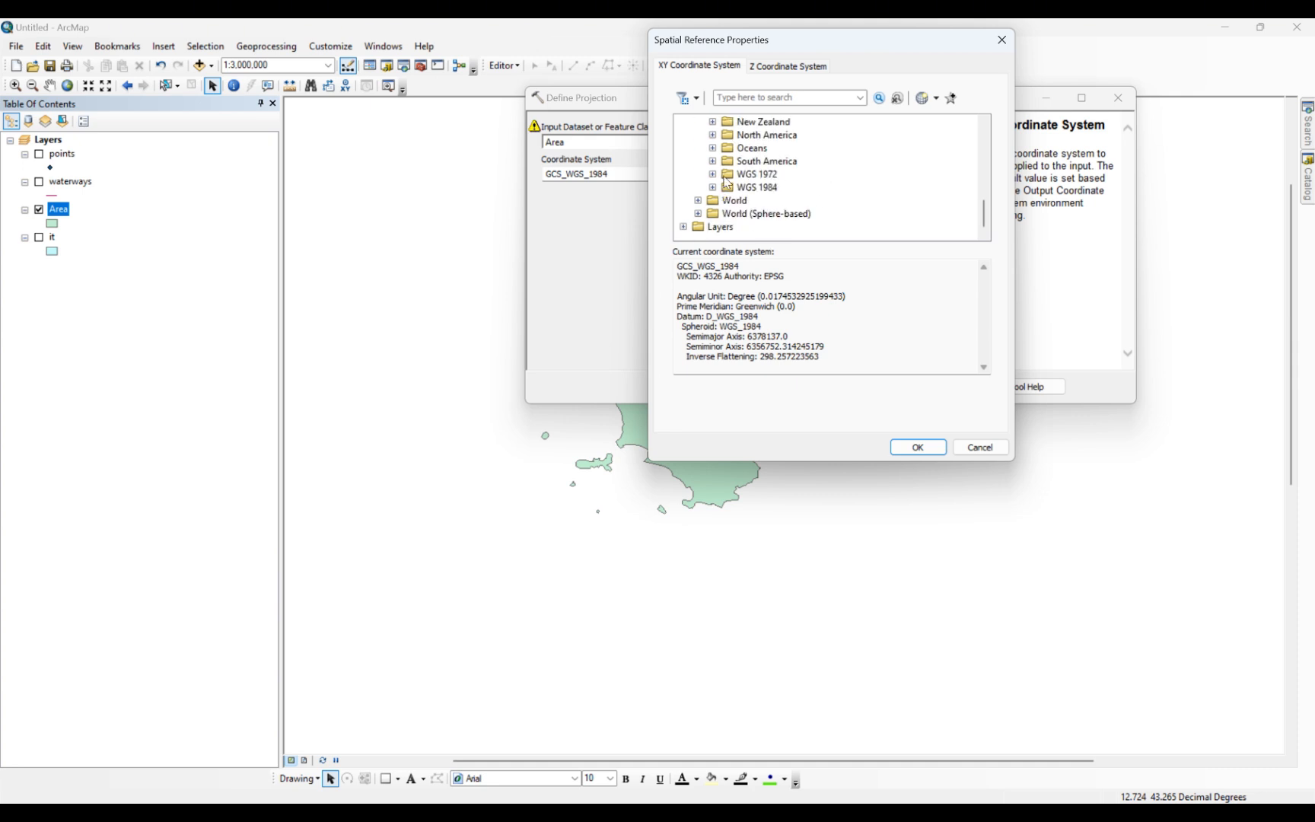
left_click(713, 187)
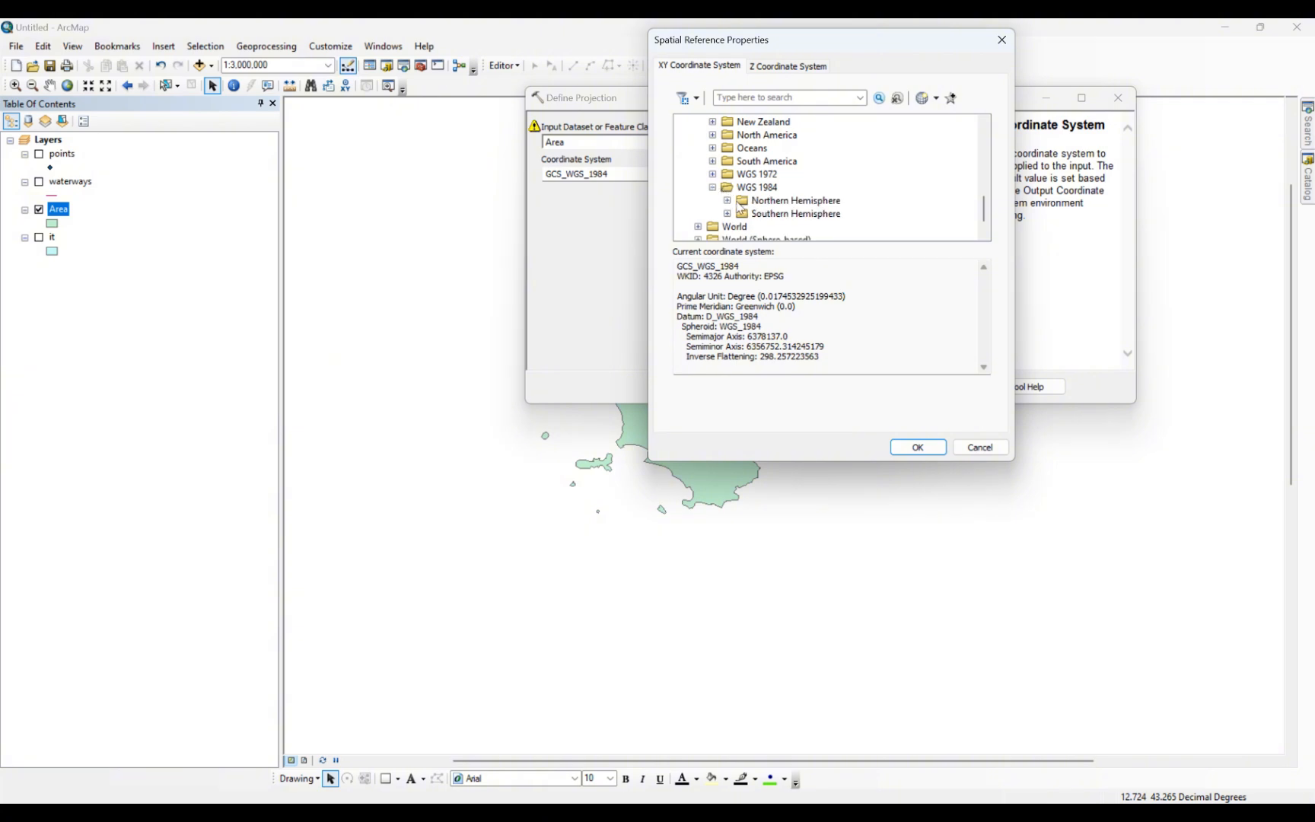
left_click(729, 201)
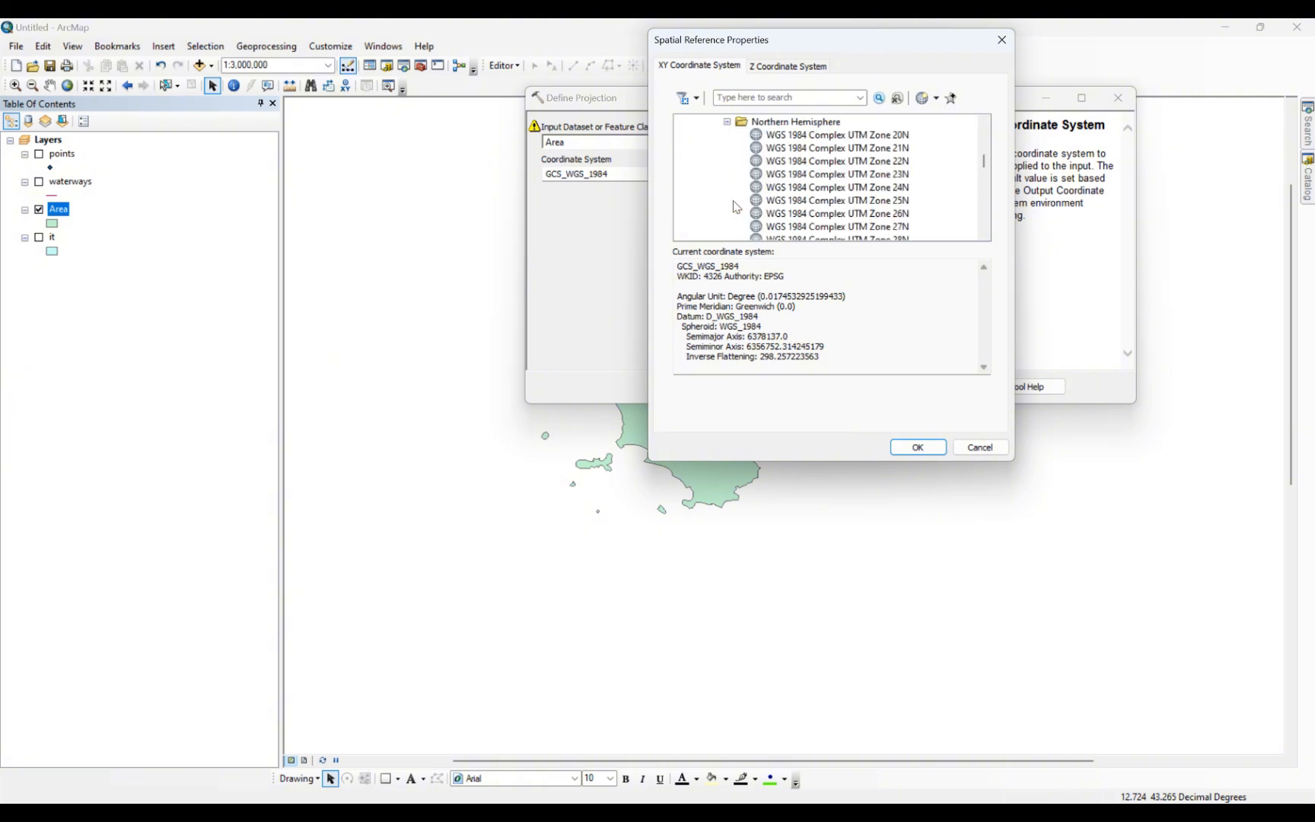
scroll(736, 206, "down", 15)
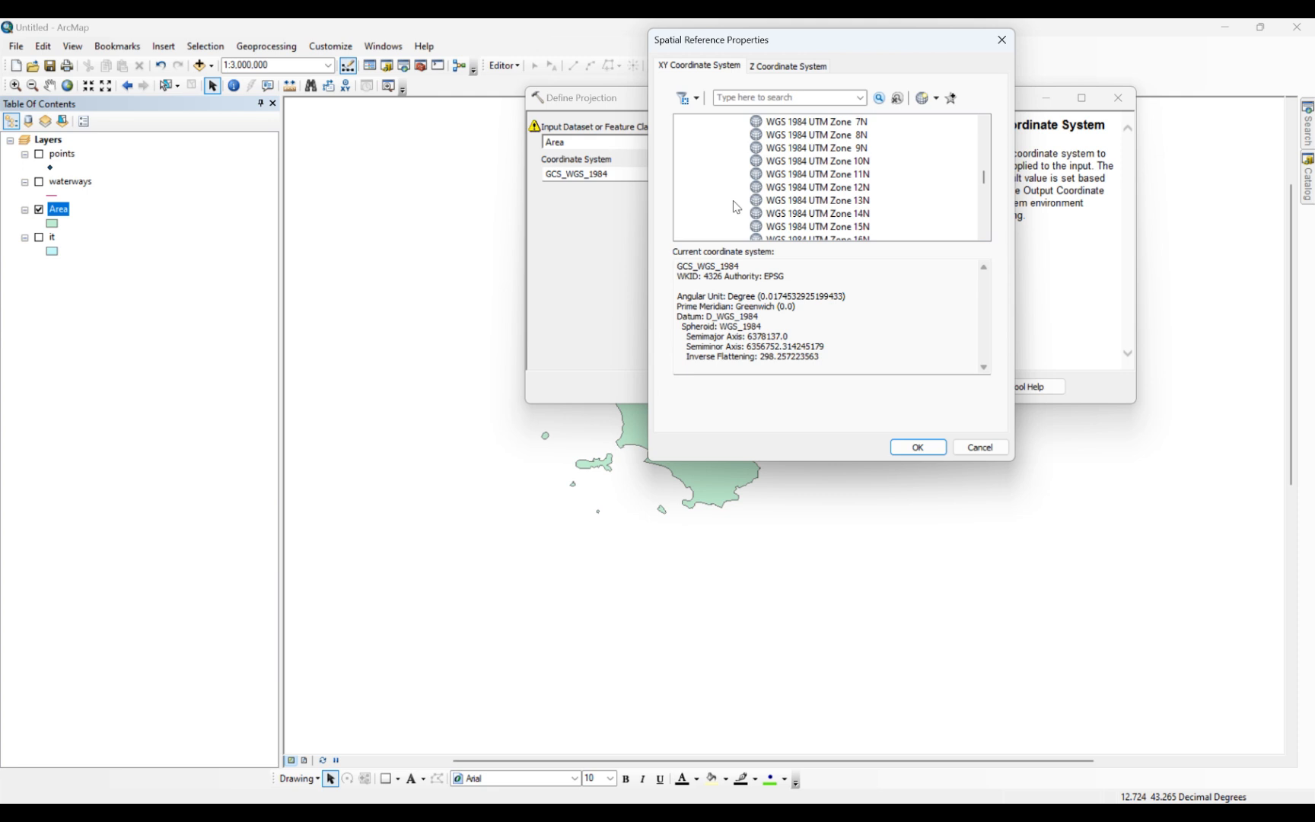
scroll(736, 207, "down", 4)
scroll(737, 206, "down", 1)
left_click(865, 216)
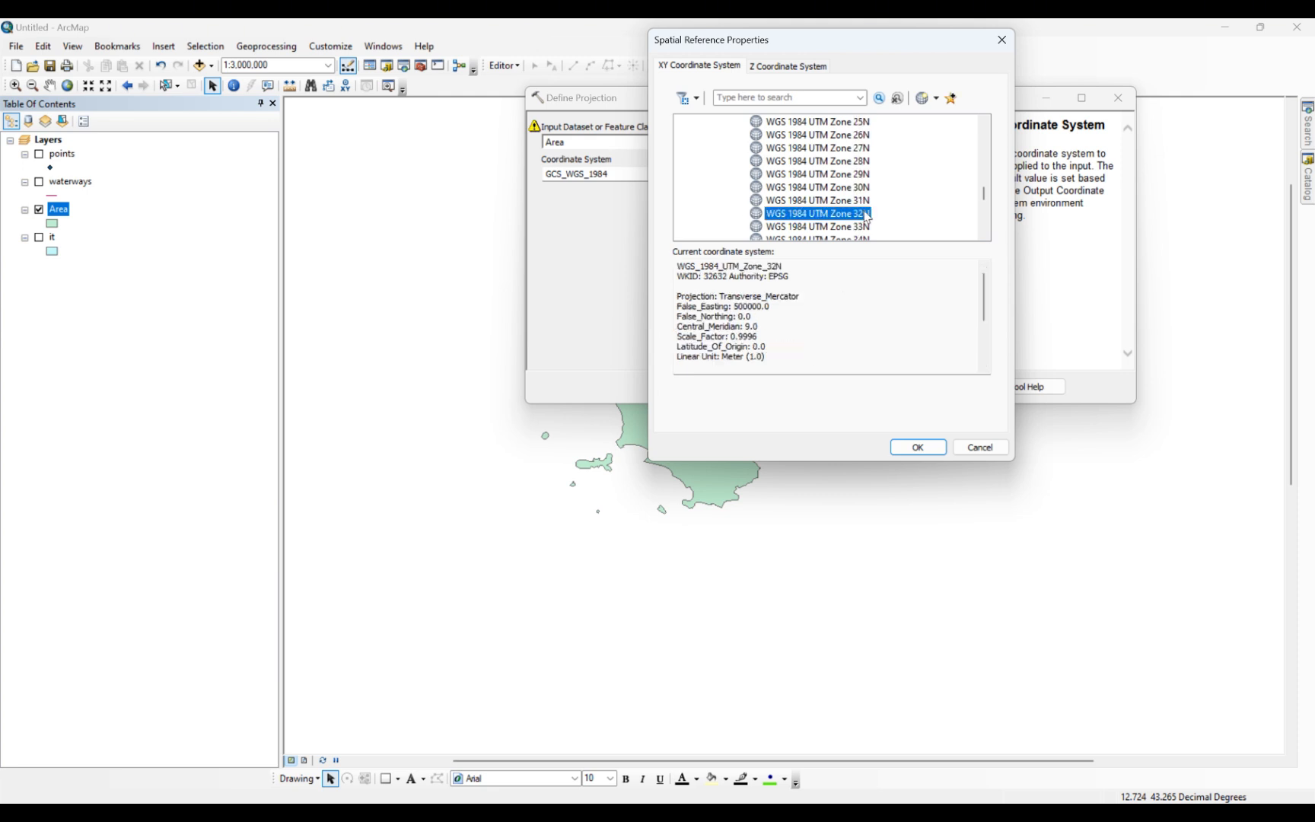
left_click(918, 447)
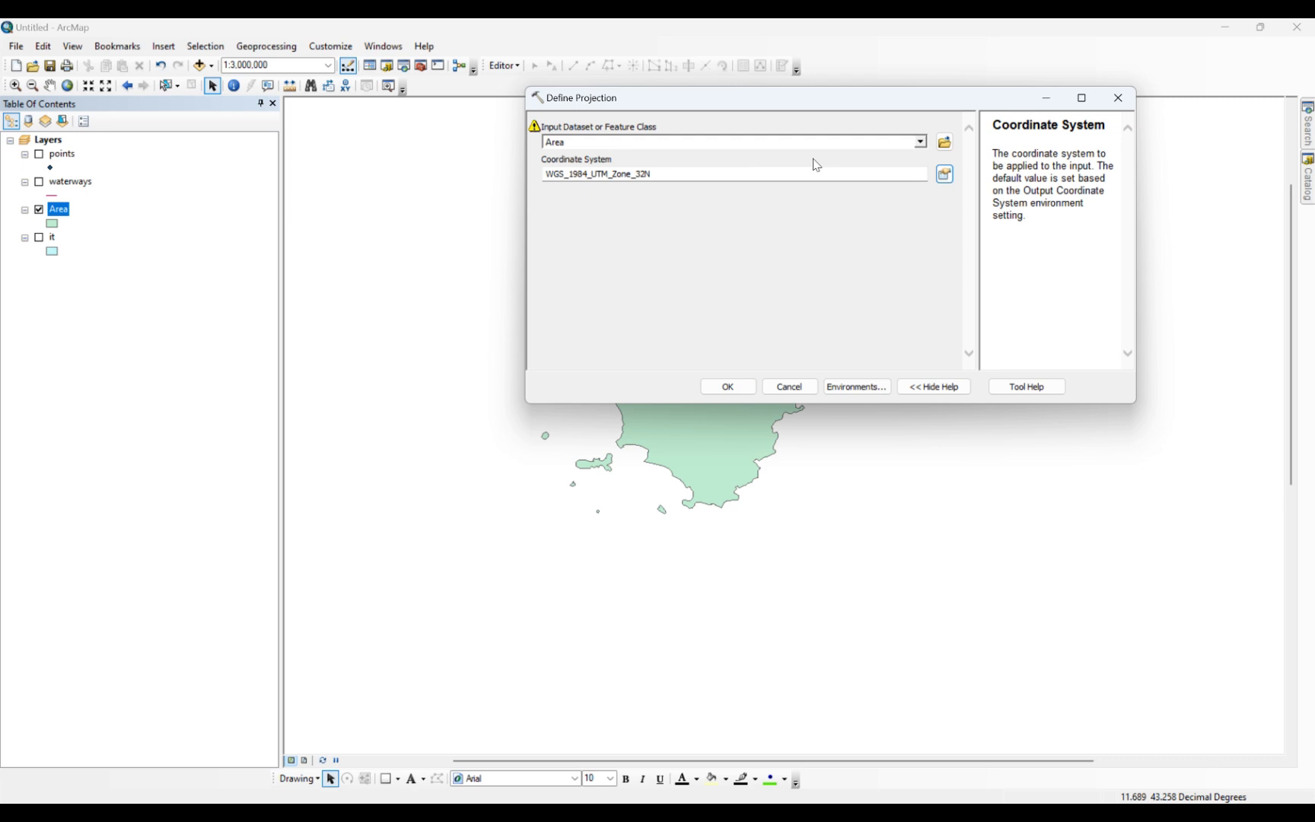
left_click(943, 178)
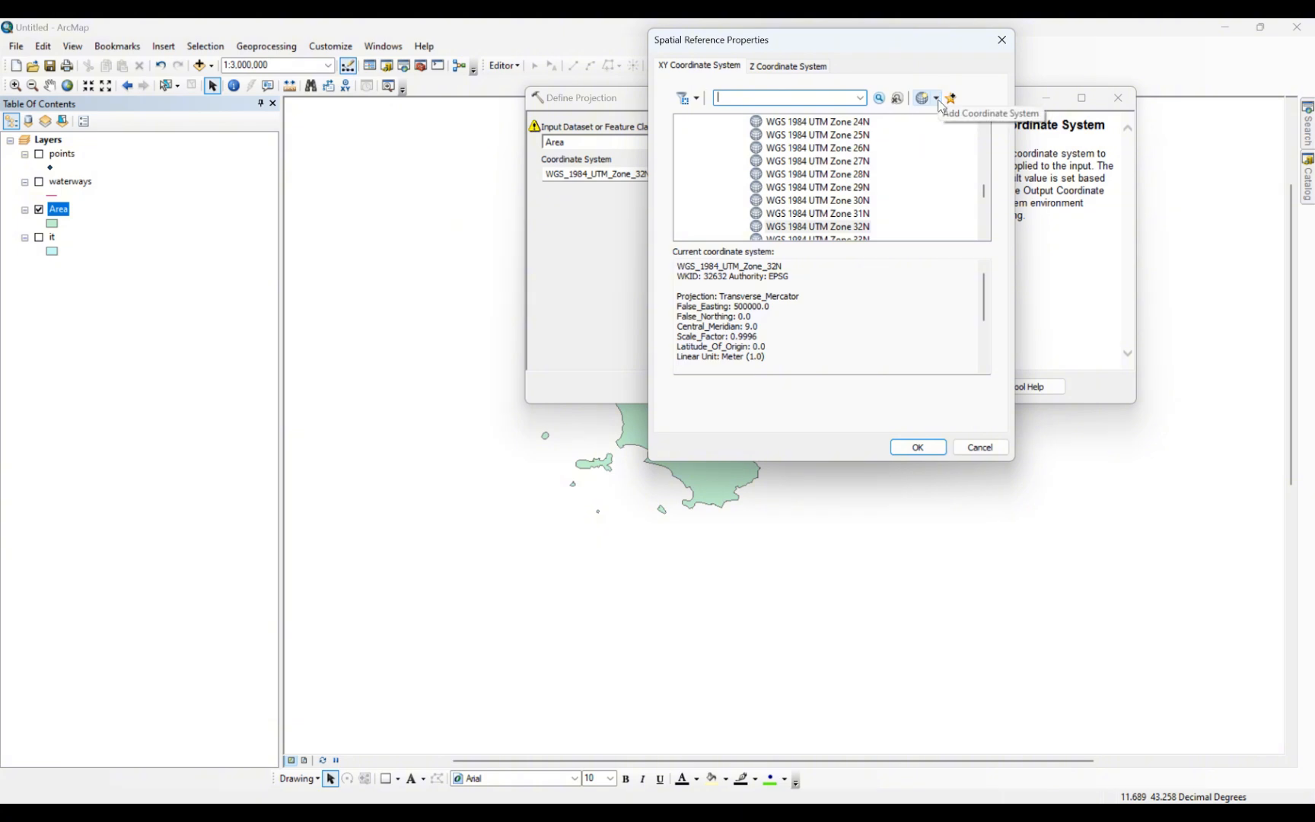
left_click(938, 99)
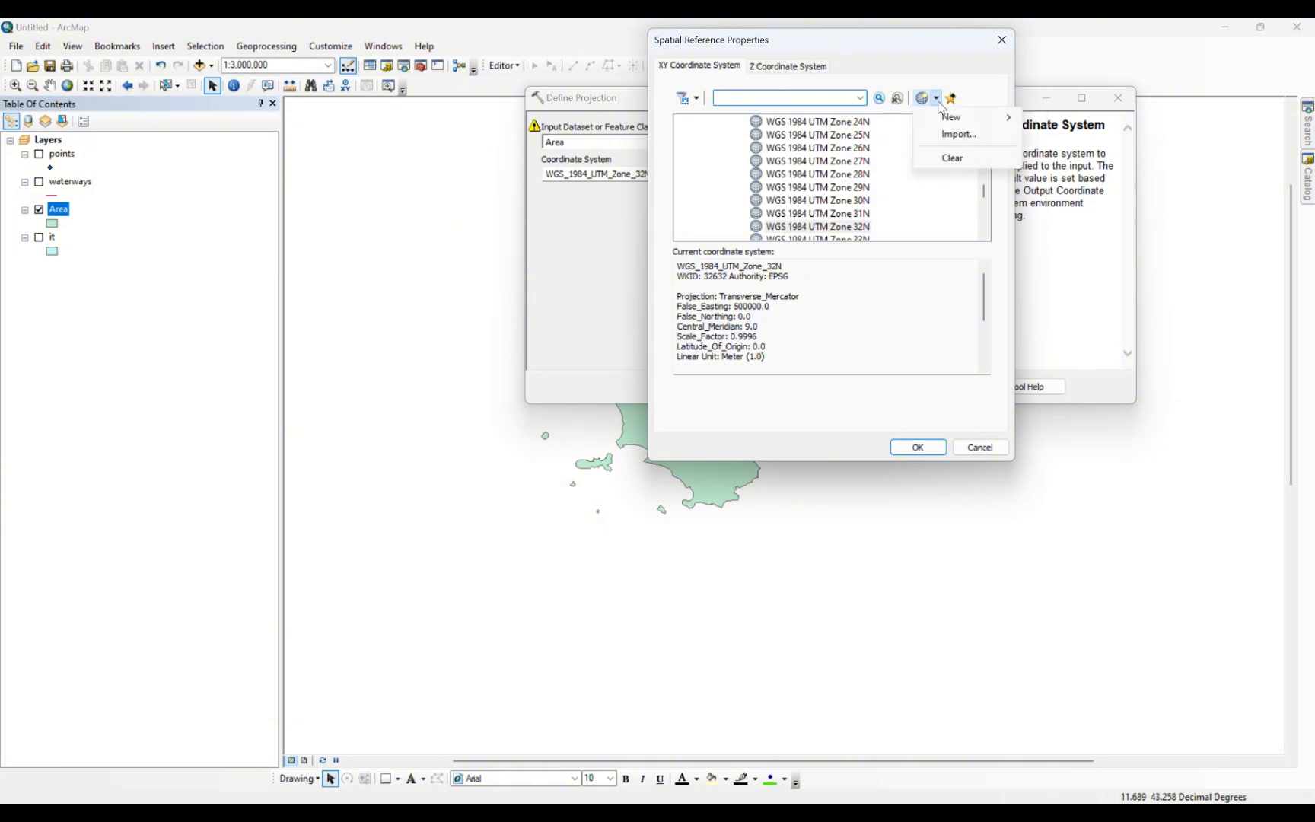
left_click(962, 134)
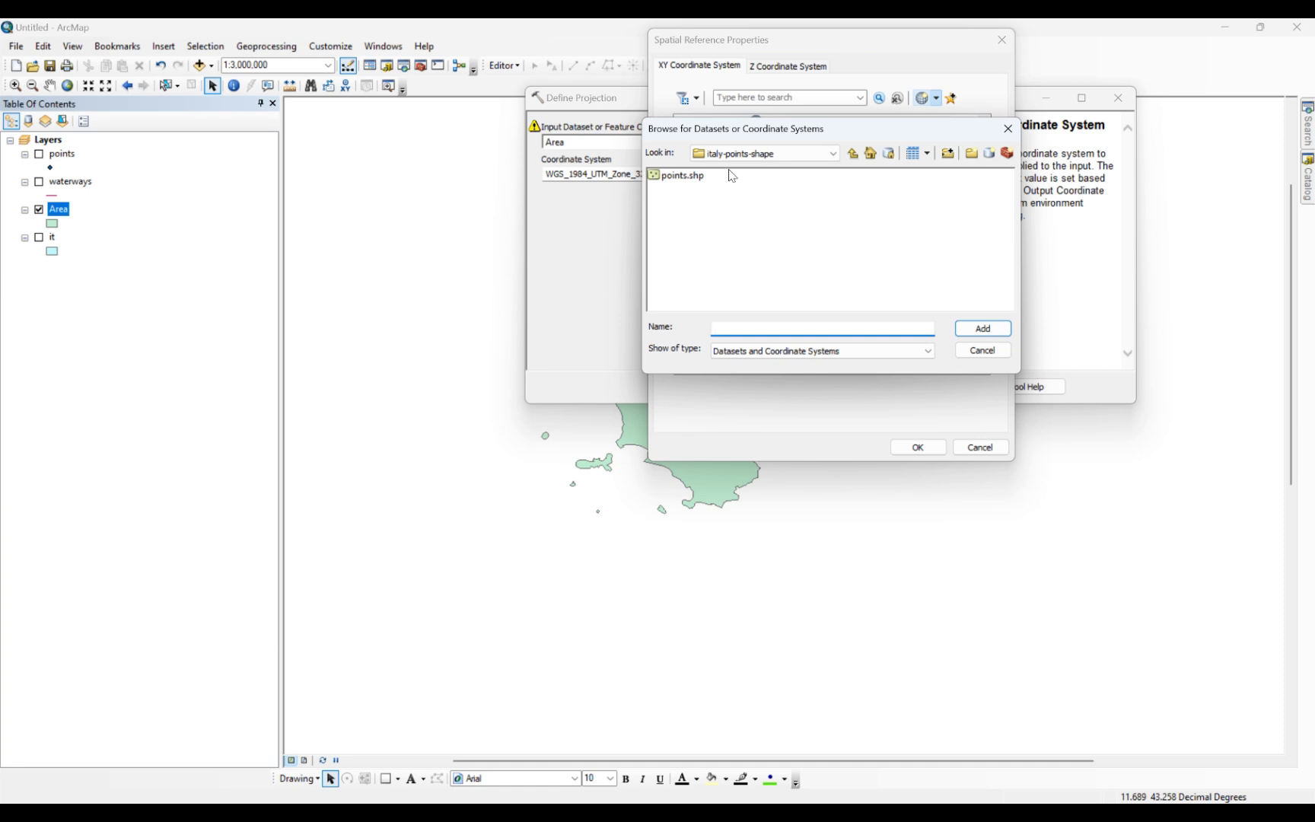
left_click(1006, 130)
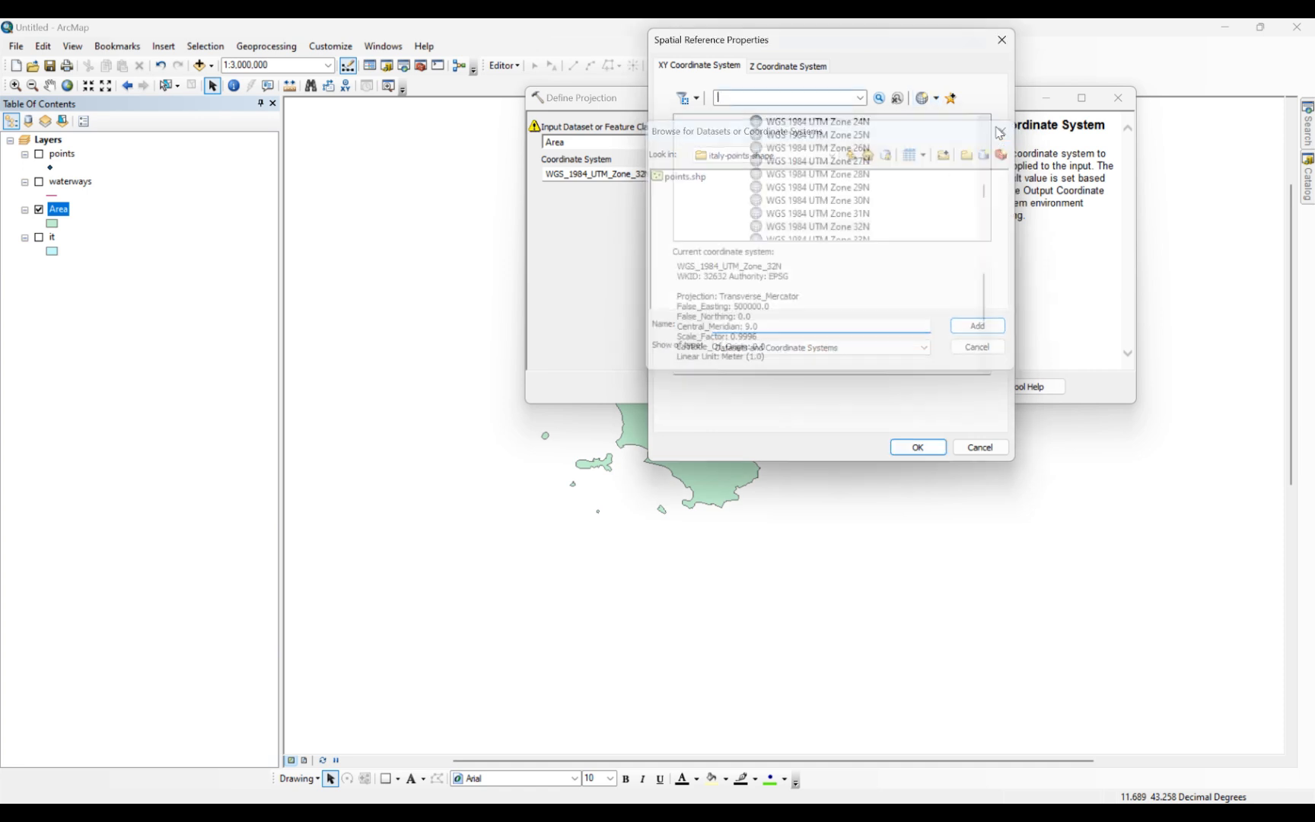
left_click(968, 446)
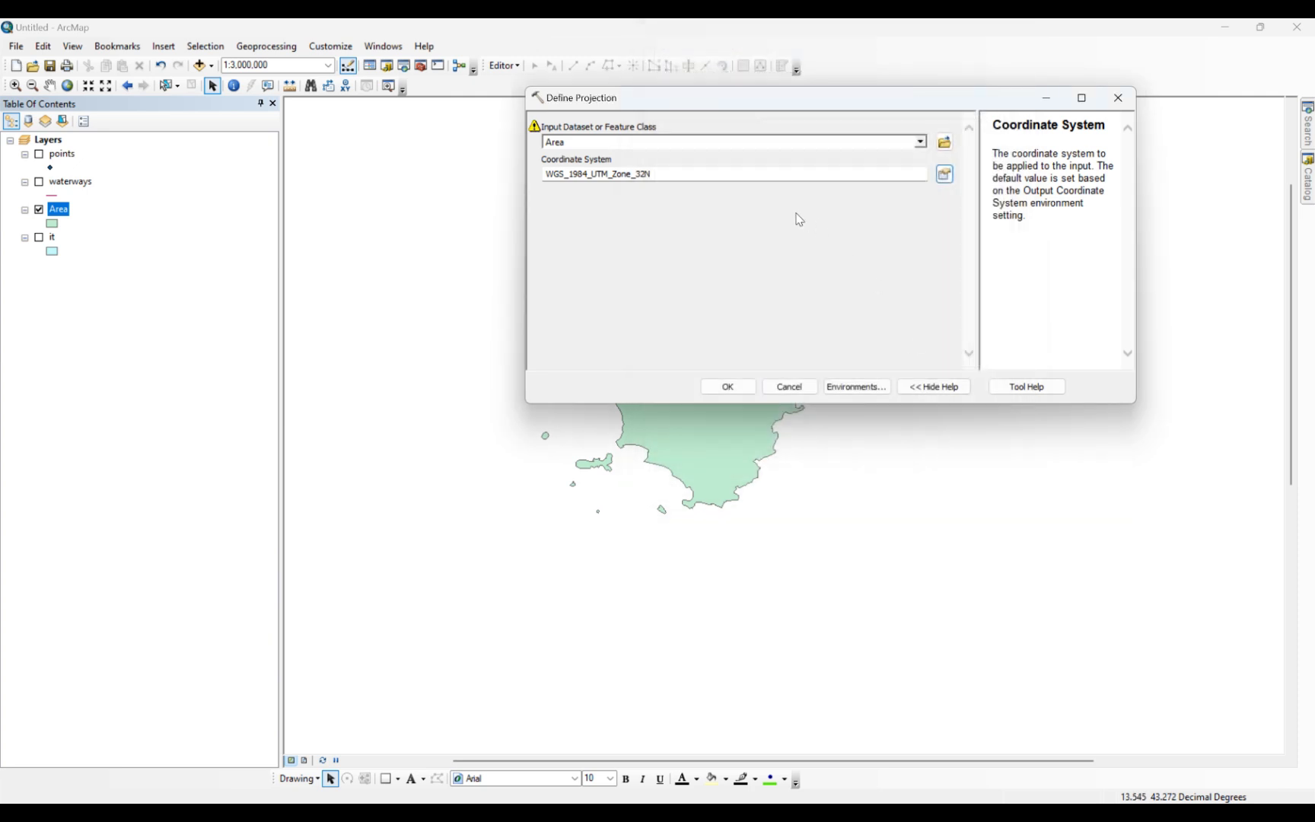
- Run Define Projection on the Area dataset and zoom to the Area layer
left_click(756, 388)
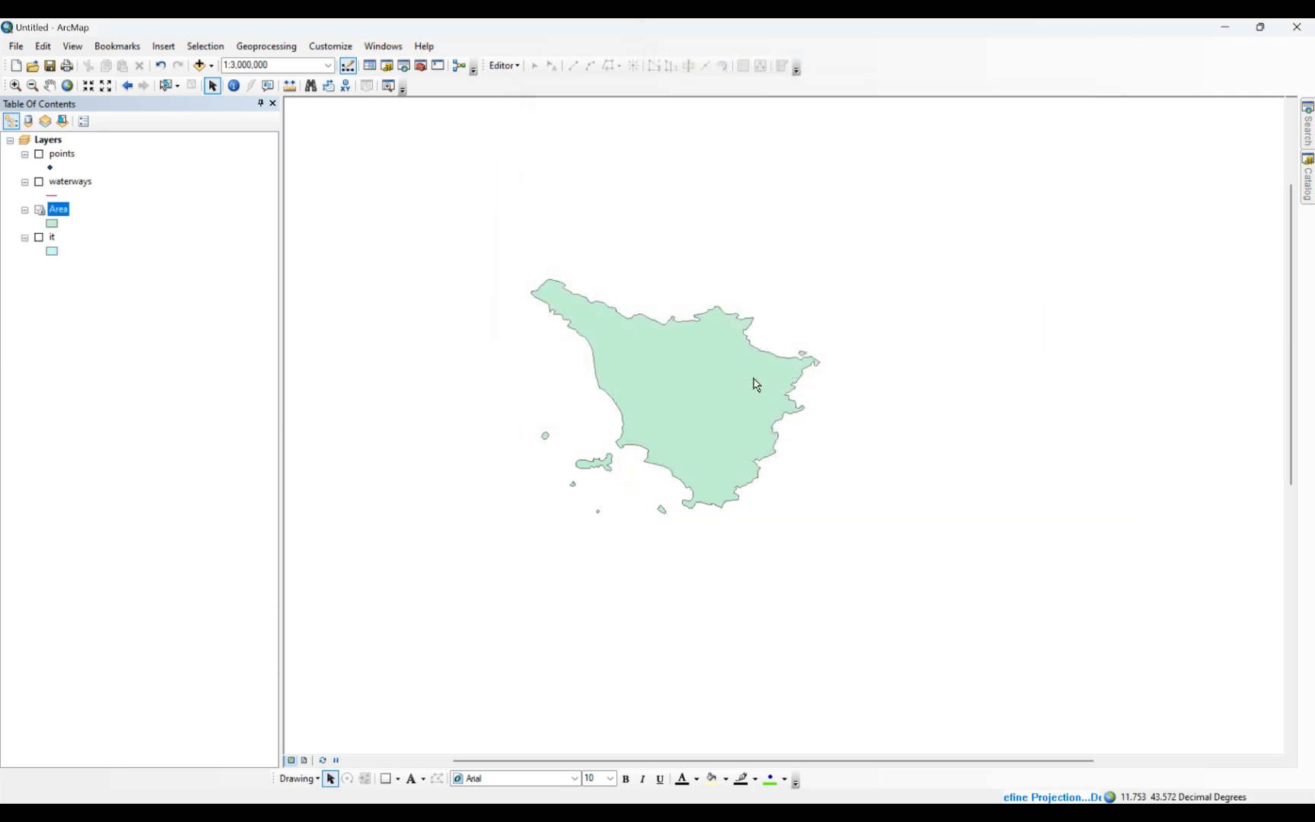
right_click(60, 211)
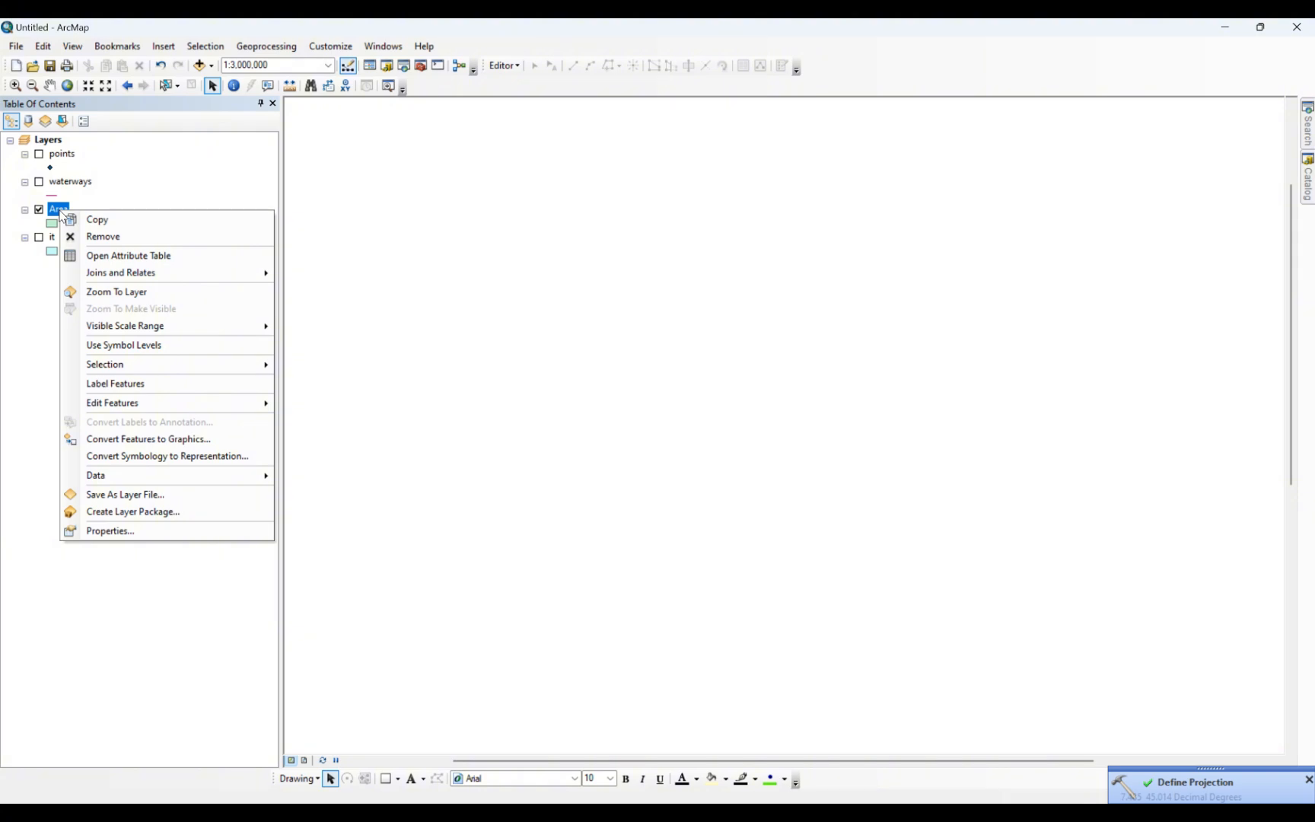
left_click(105, 293)
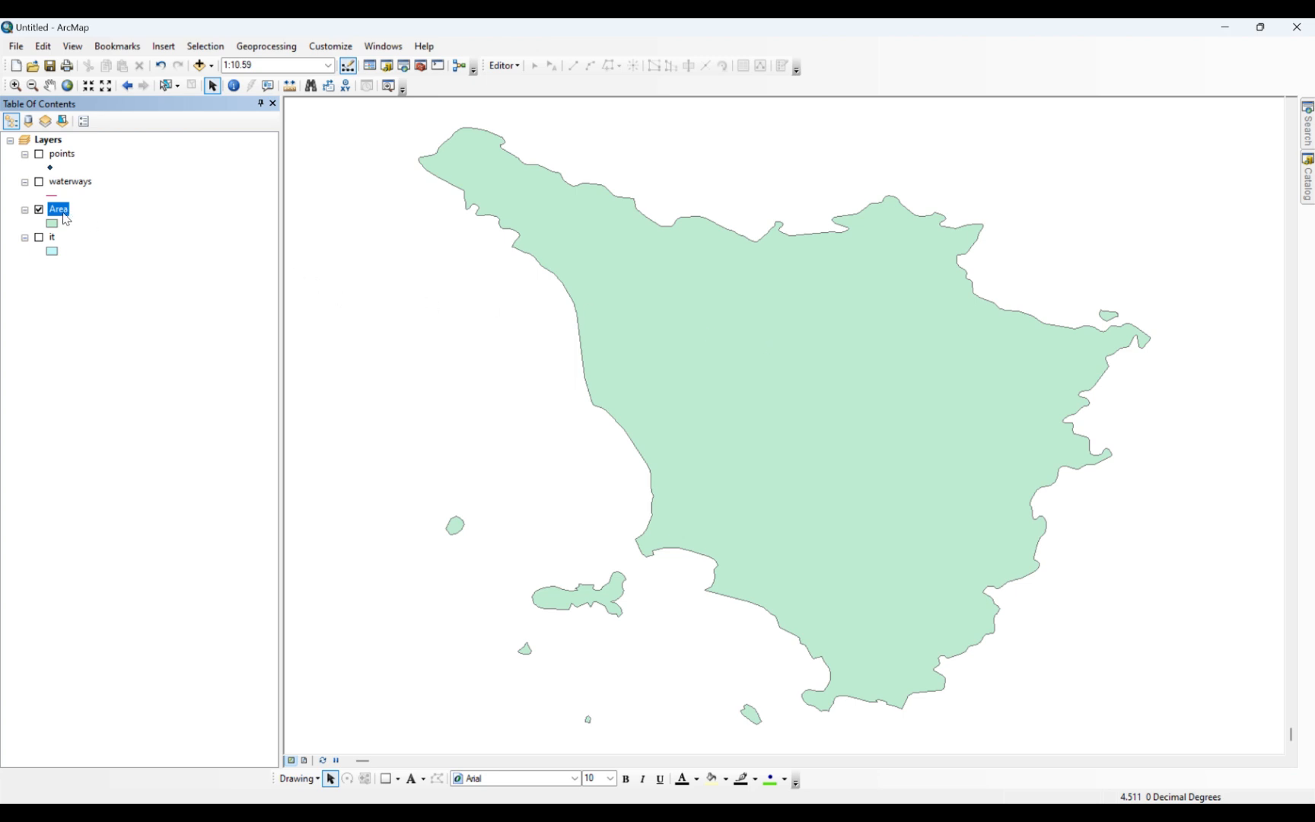
- Calculate the Area field in the Area layer's attribute table as polygon area in square kilometers, using the data source's coordinate system
right_click(65, 219)
left_click(119, 260)
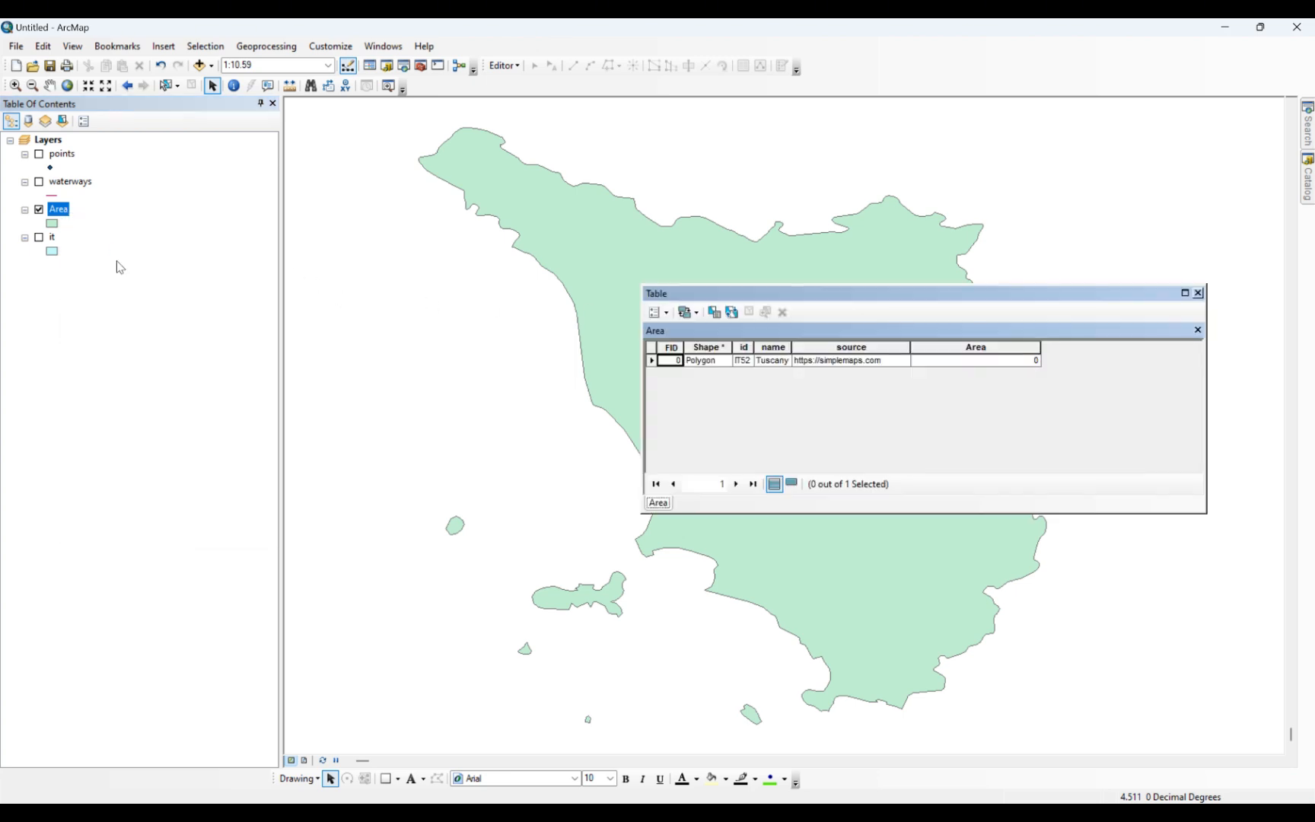
left_click(981, 345)
right_click(982, 345)
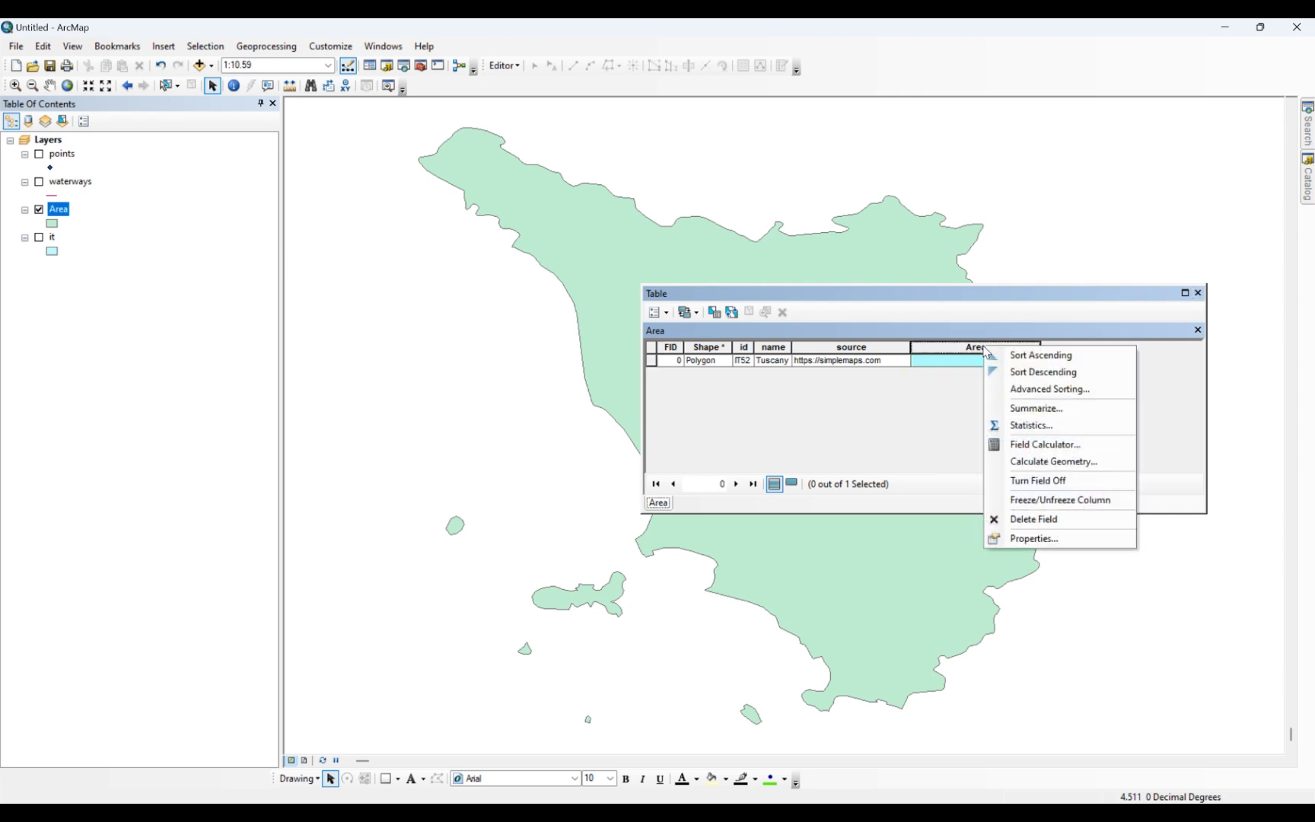
left_click(1060, 462)
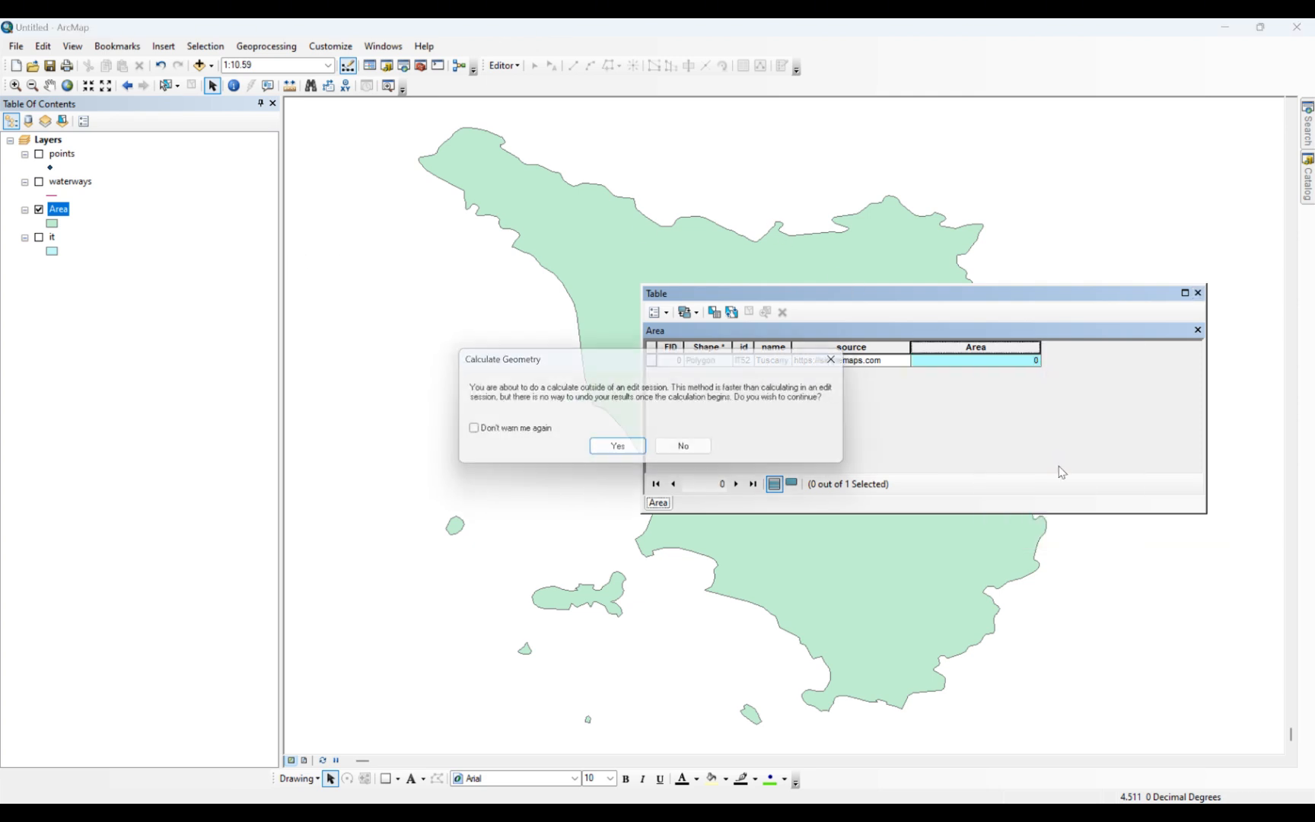
left_click(651, 452)
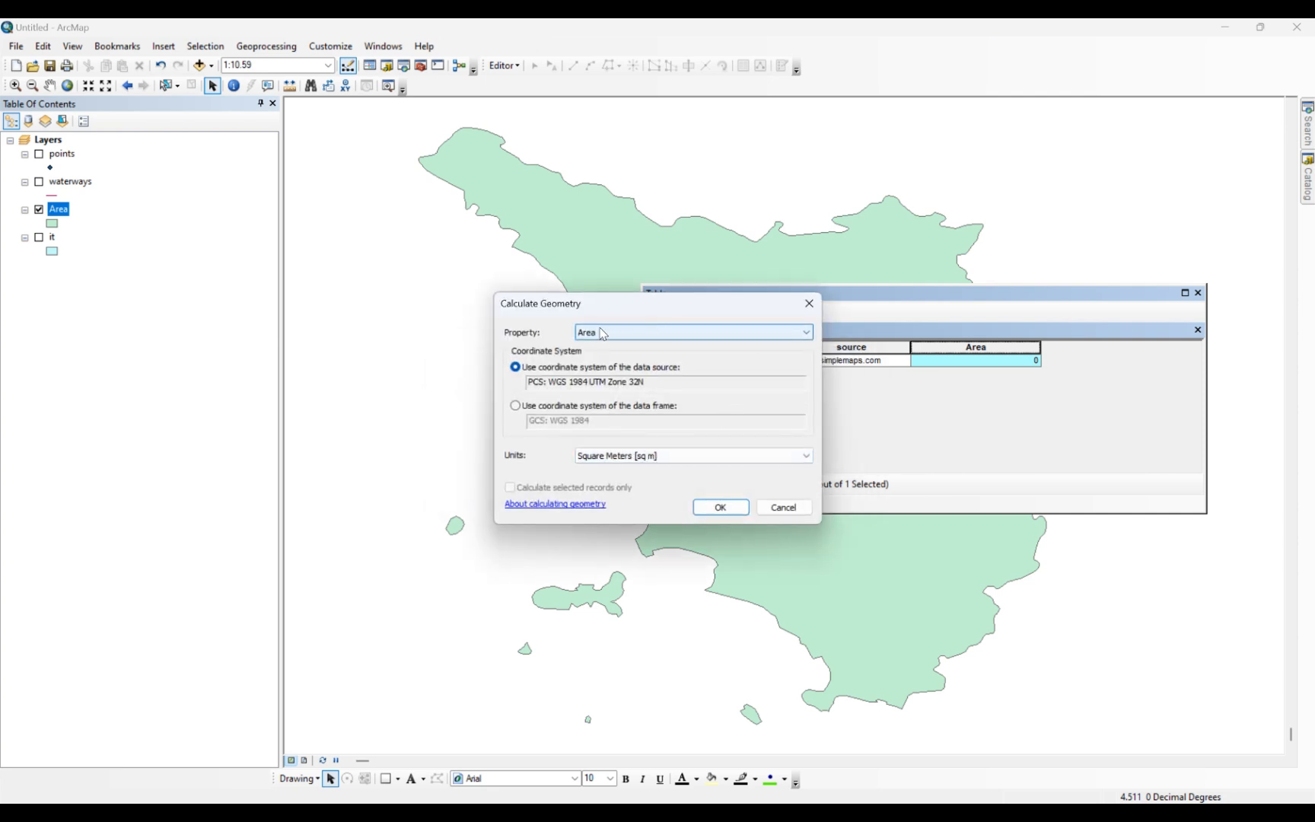
left_click(688, 456)
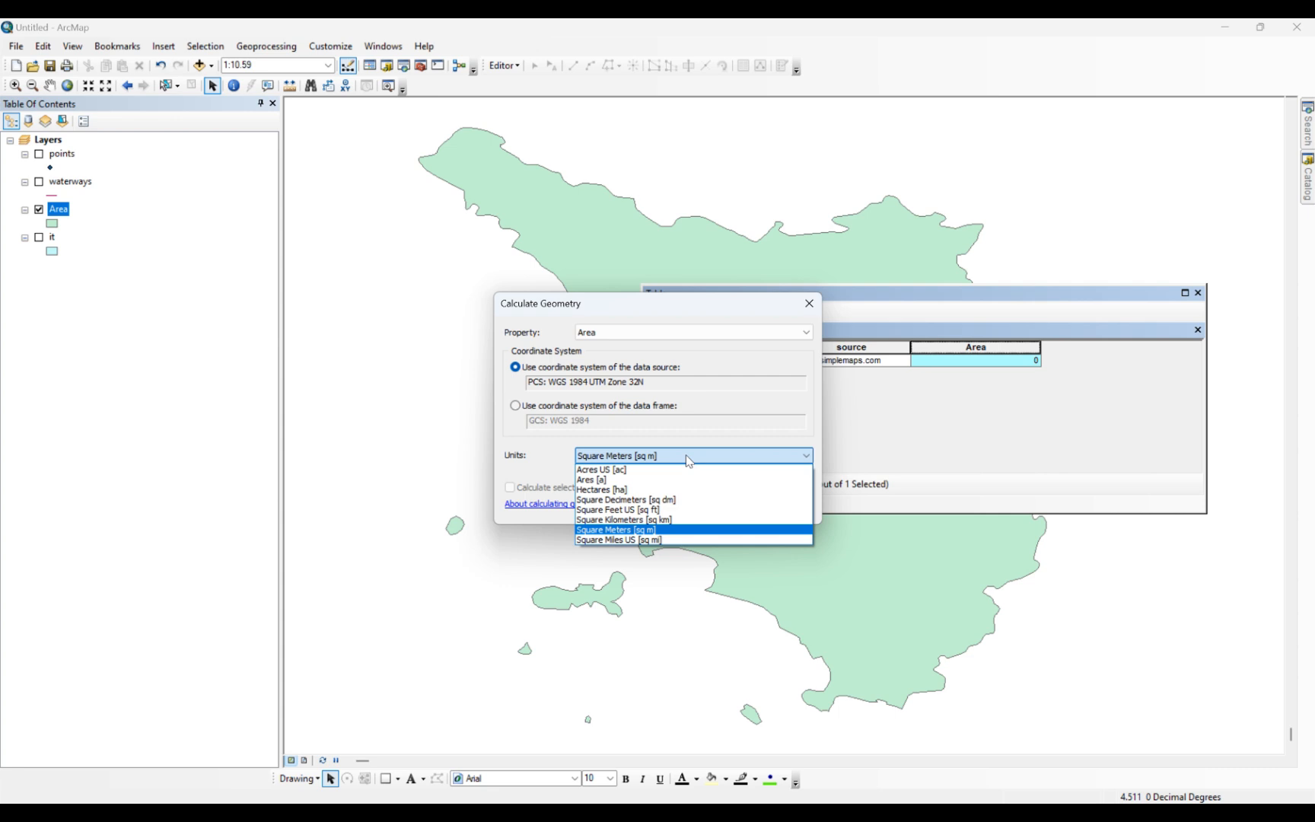
left_click(625, 520)
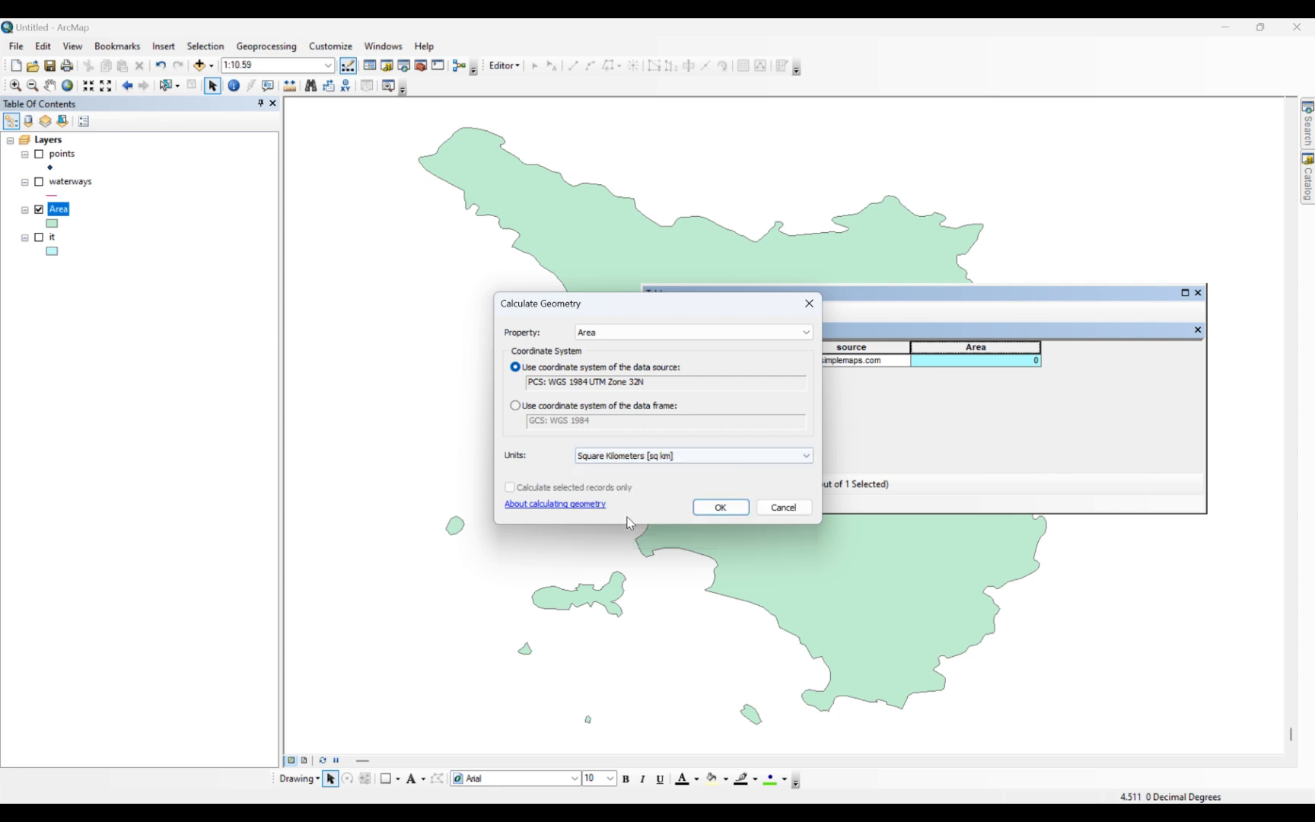
left_click(739, 507)
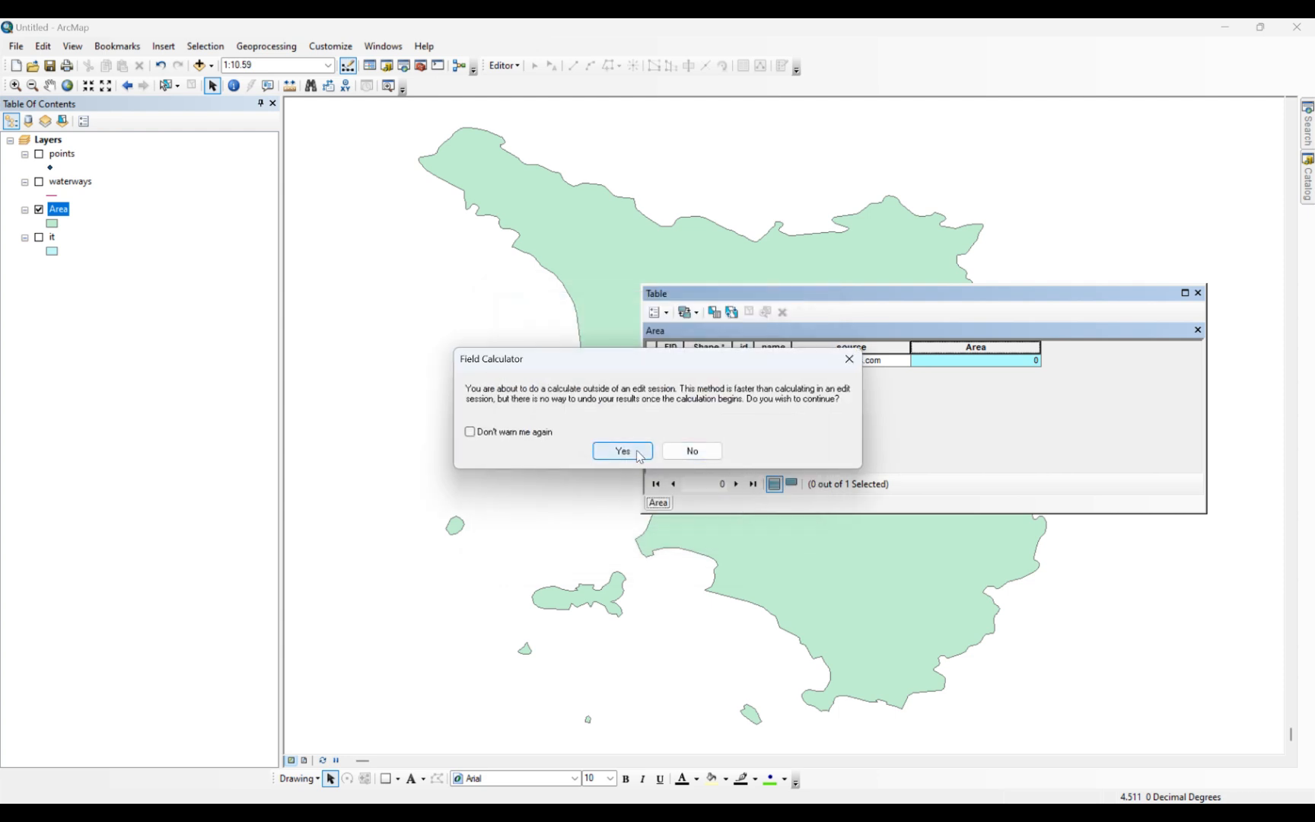
left_click(636, 451)
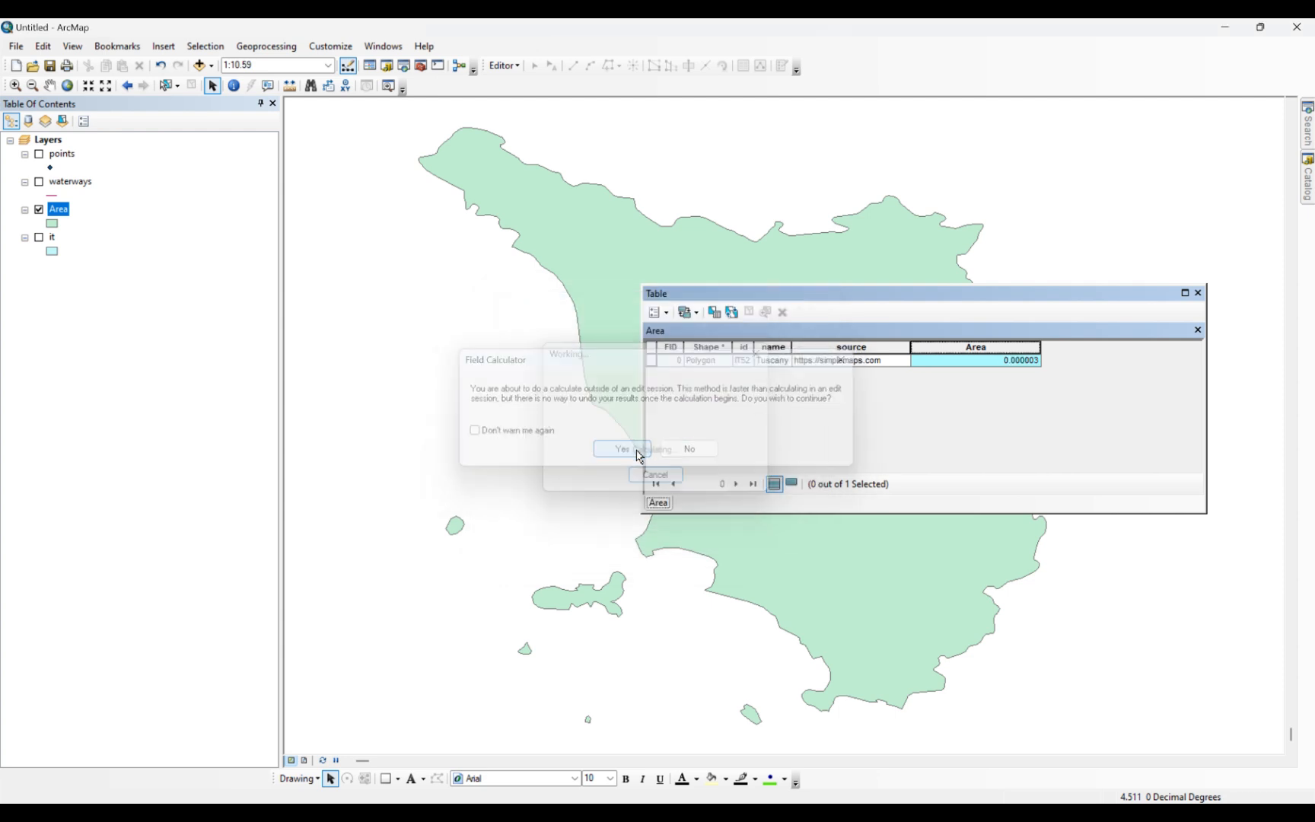
right_click(1028, 347)
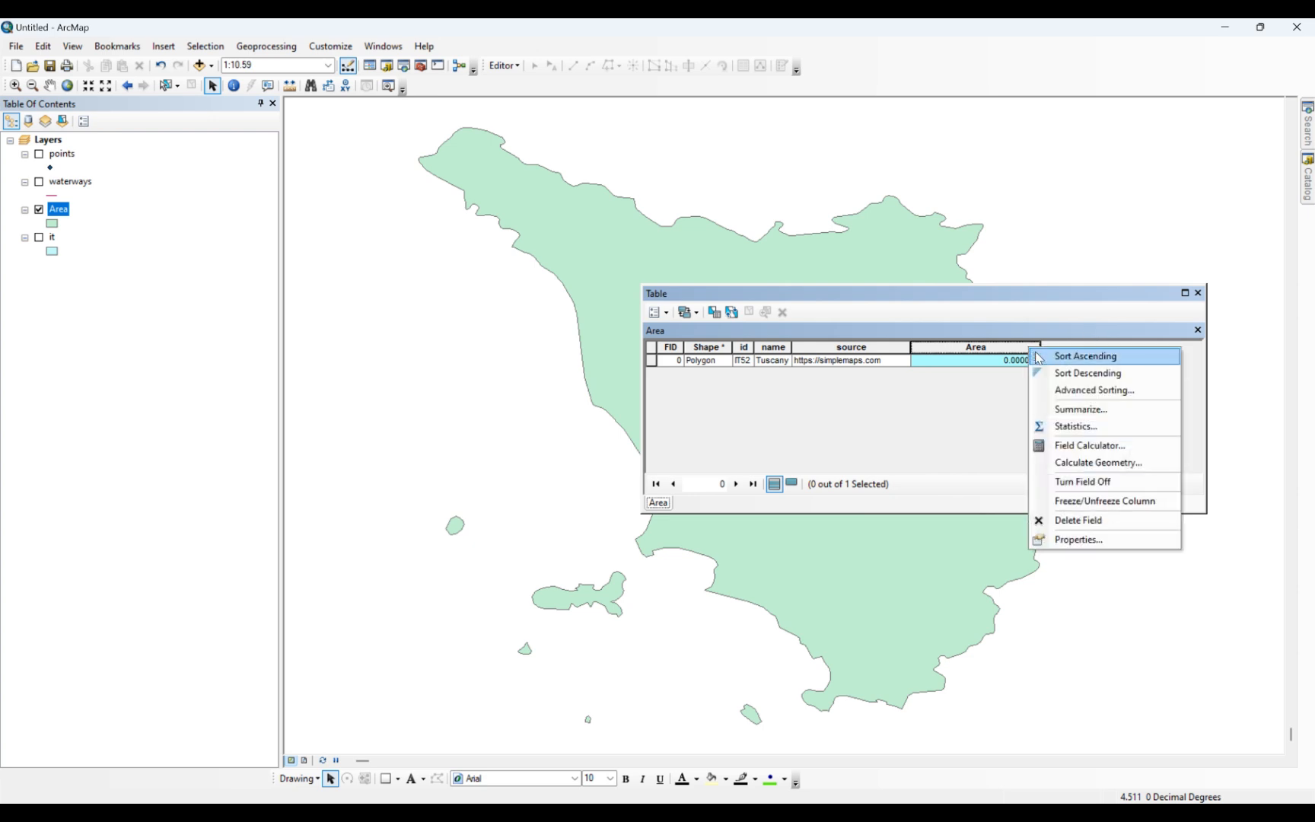
left_click(1093, 466)
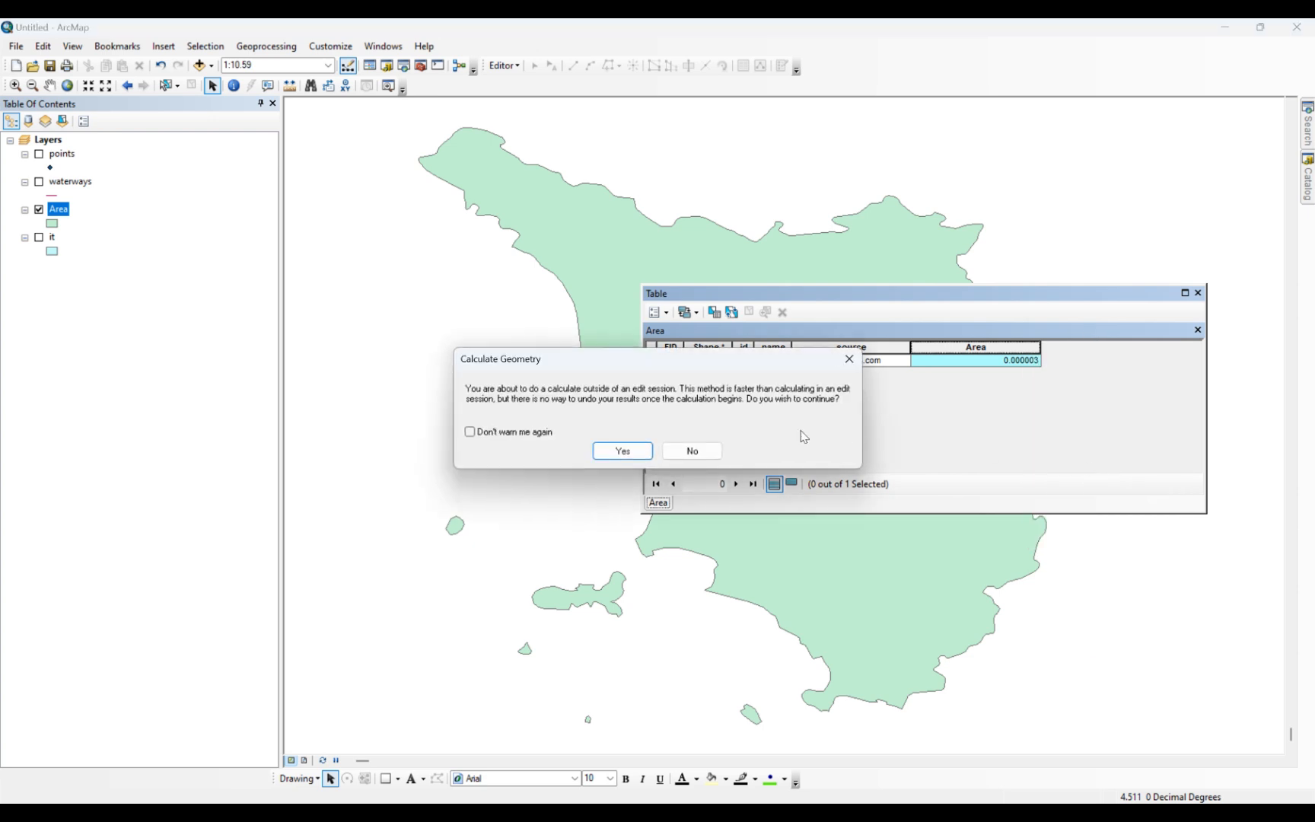
left_click(850, 359)
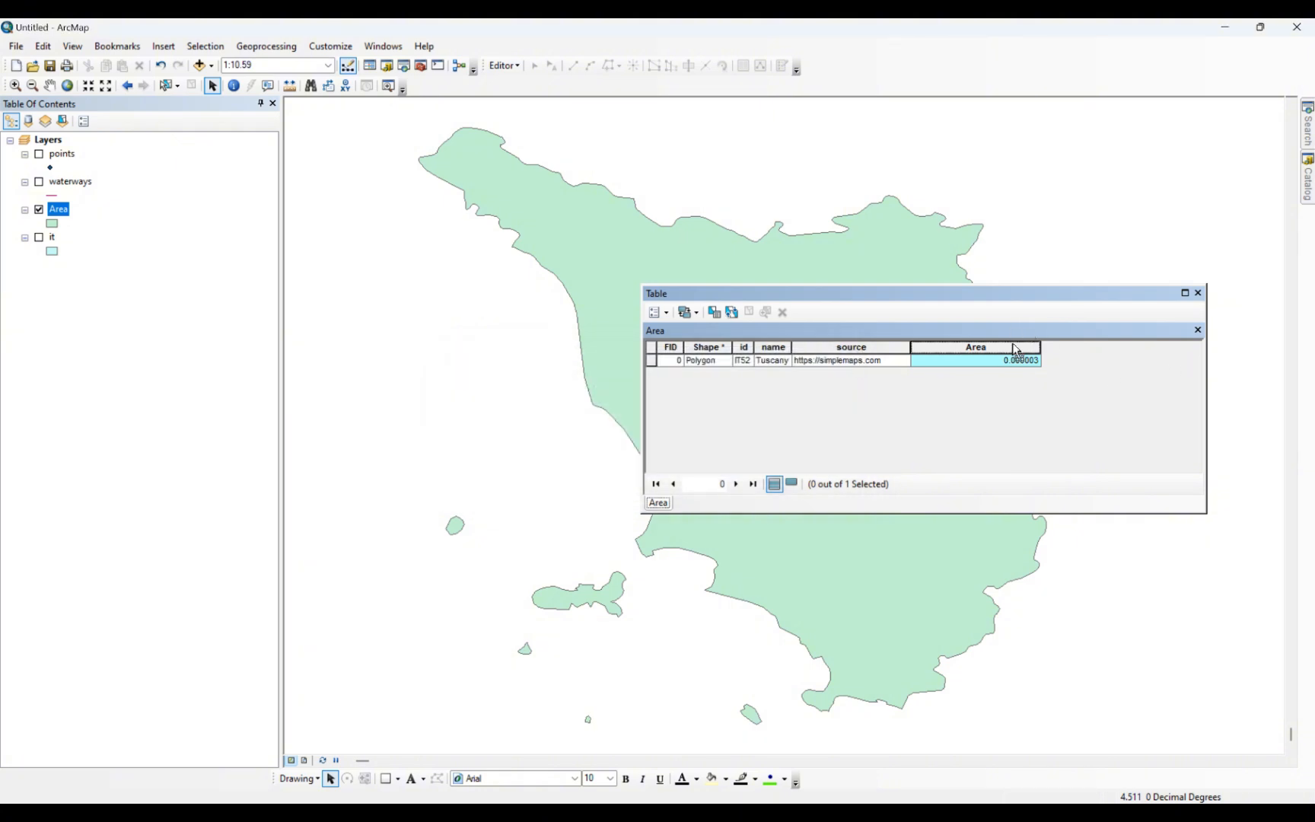
right_click(994, 348)
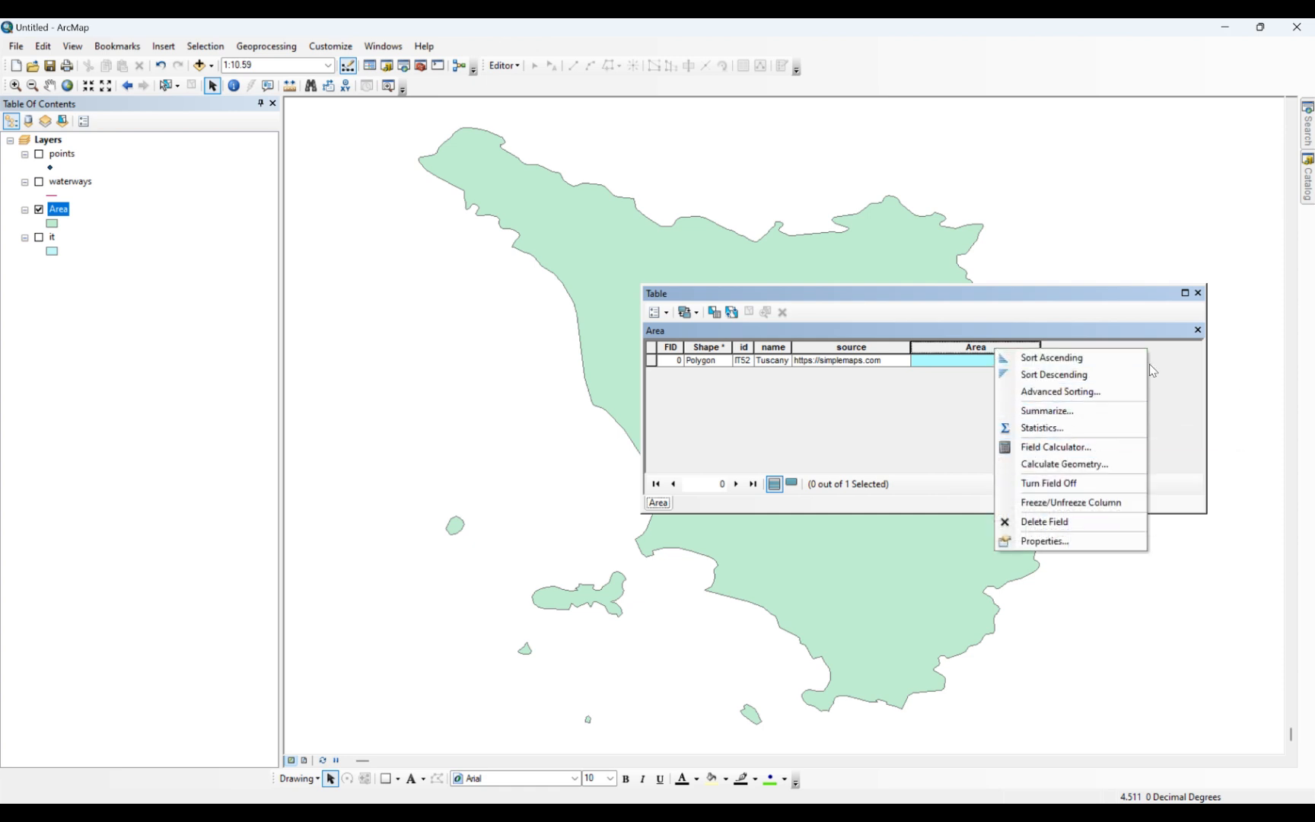
left_click(1177, 367)
- Close the attribute table and display the it and waterways layers instead of Area, zoomed to the it layer
left_click(1198, 293)
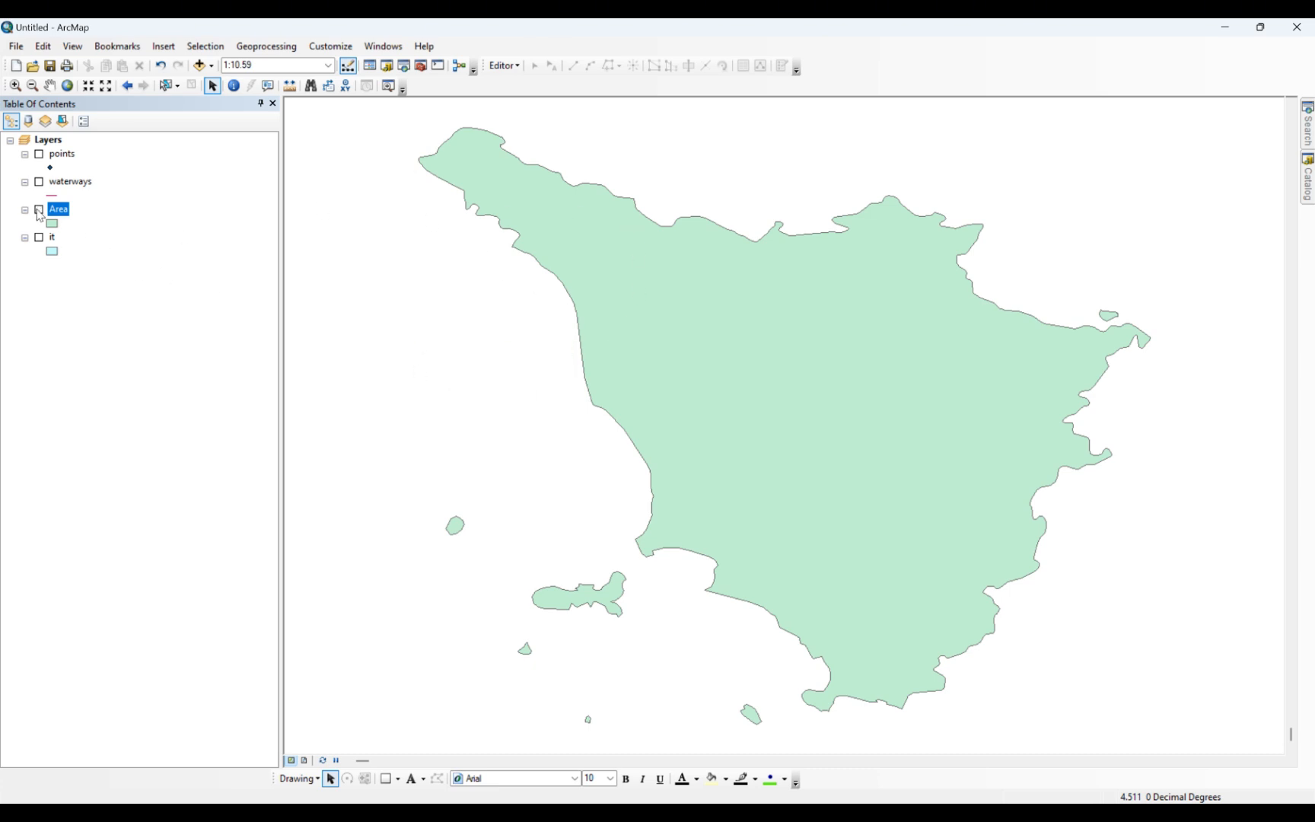
left_click(39, 210)
left_click(40, 238)
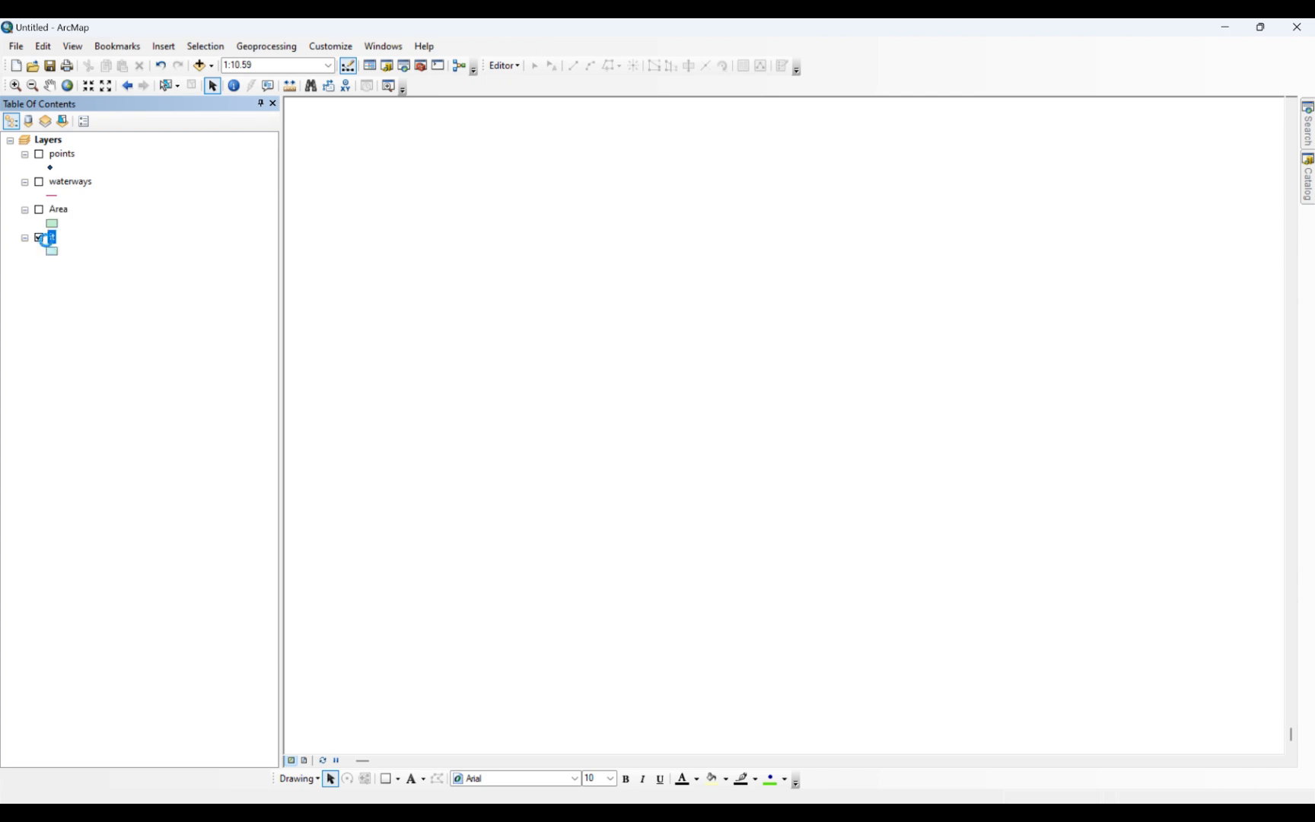
right_click(46, 239)
left_click(80, 322)
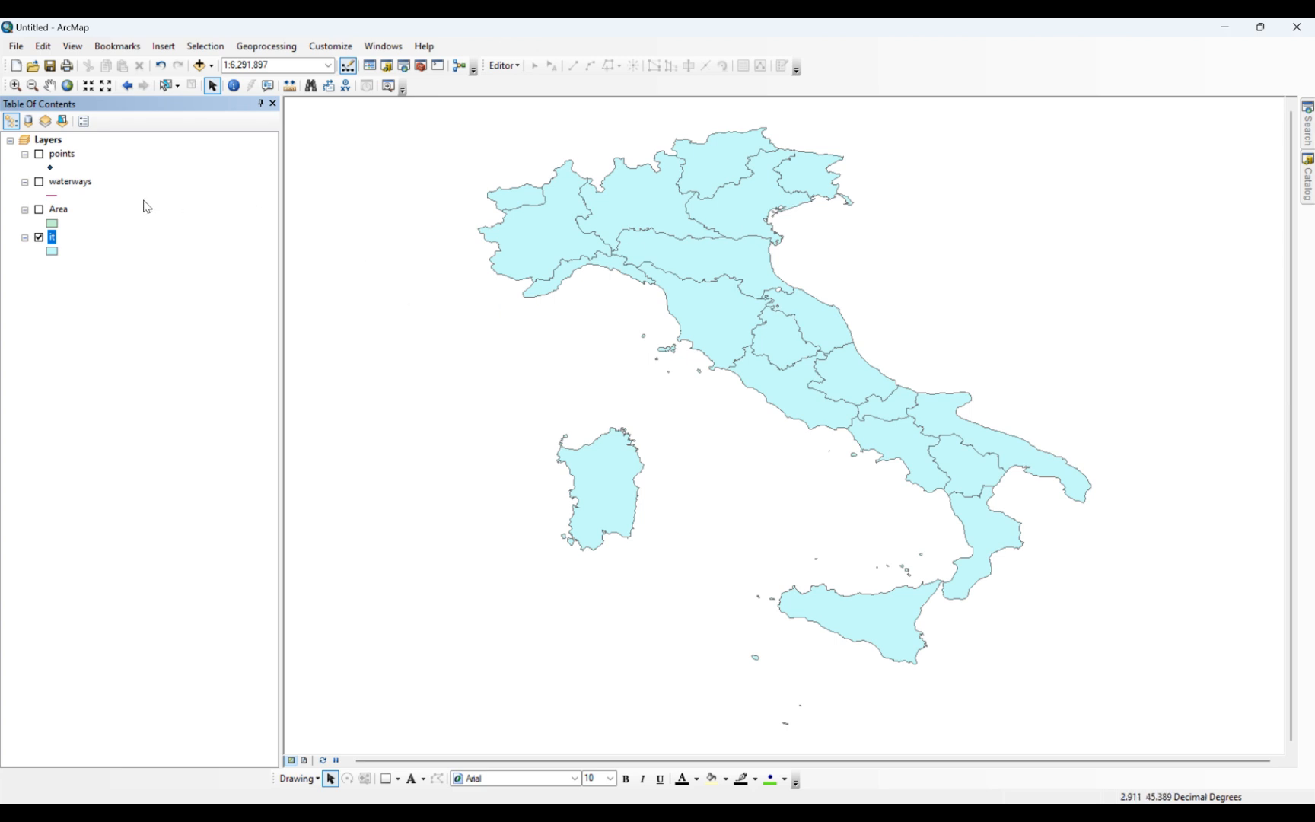
left_click(39, 181)
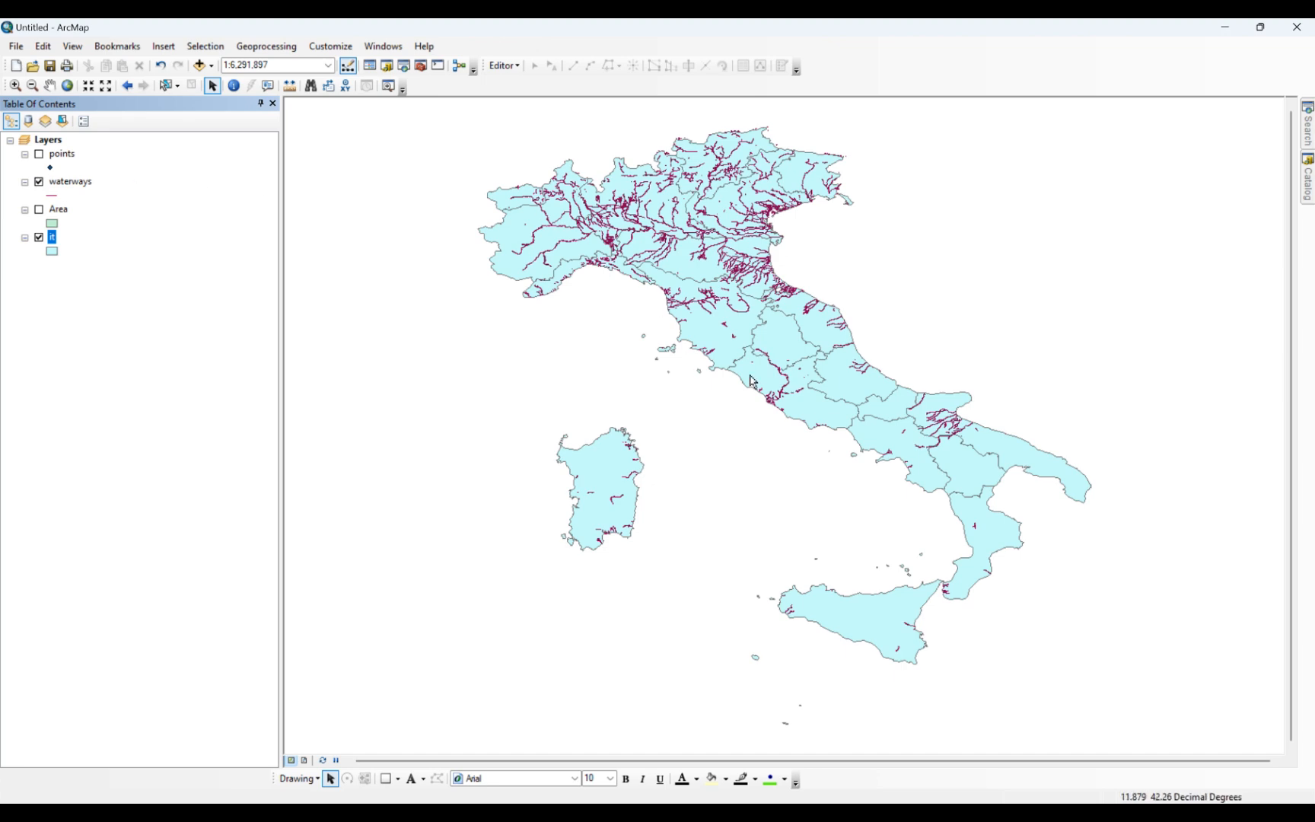
- Hide the waterways and points layers so that only the it layer is displayed
scroll(757, 304, "down", 4)
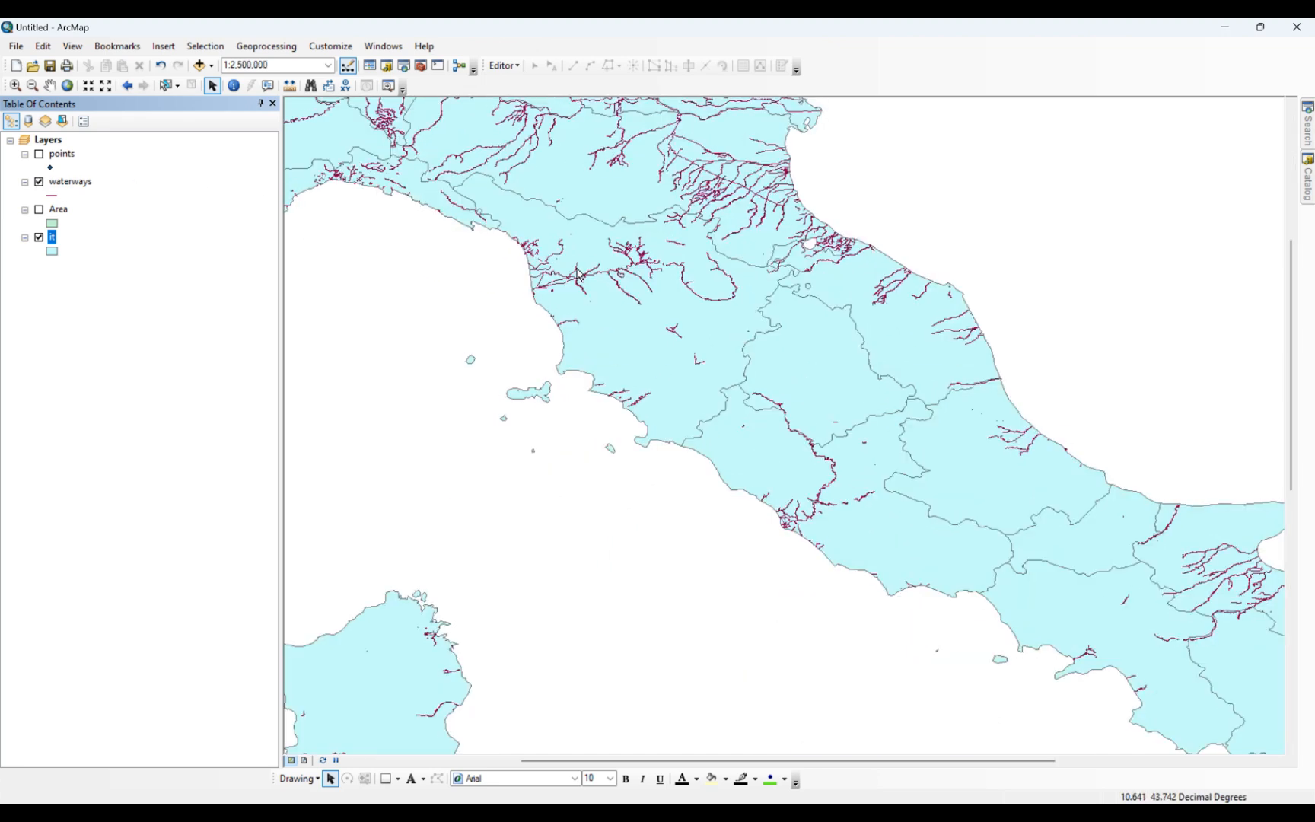
left_click(40, 184)
left_click(40, 156)
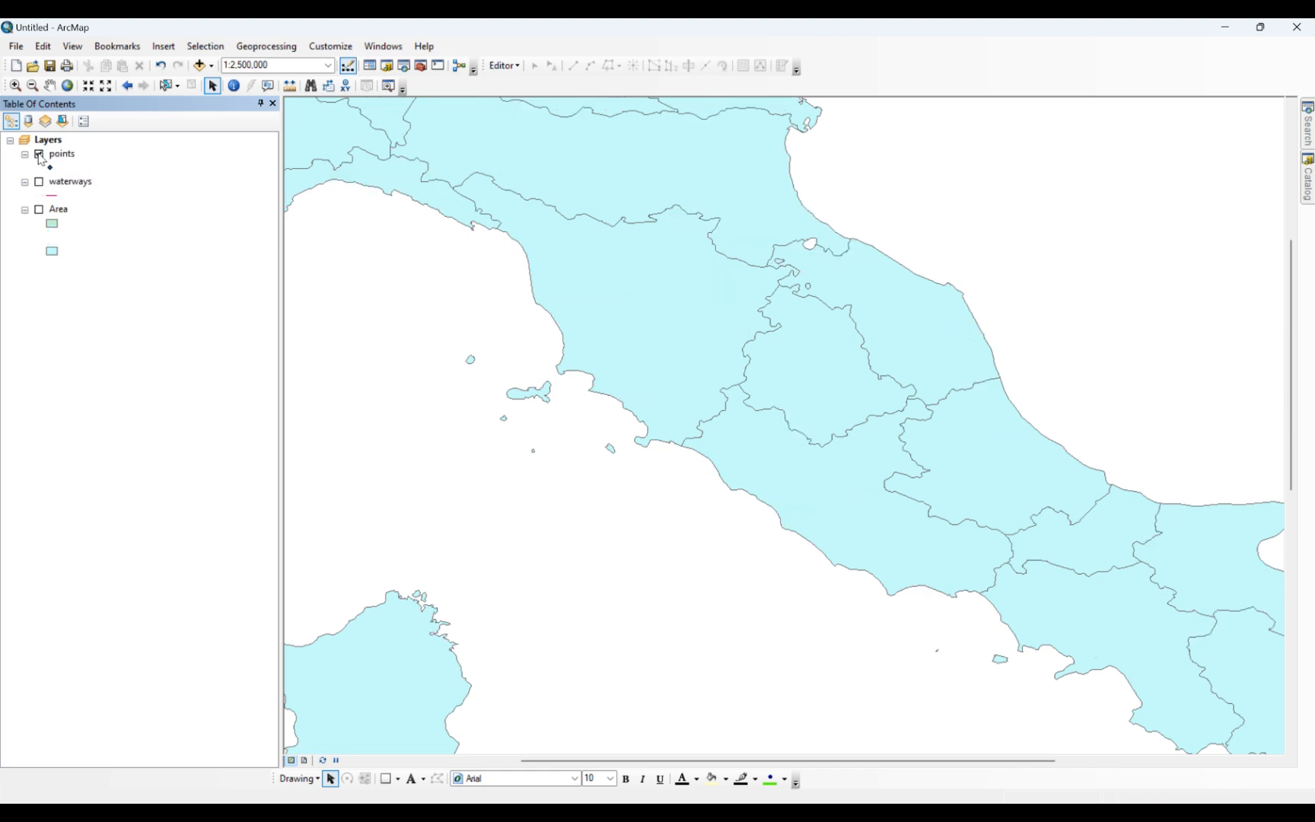
left_click(40, 155)
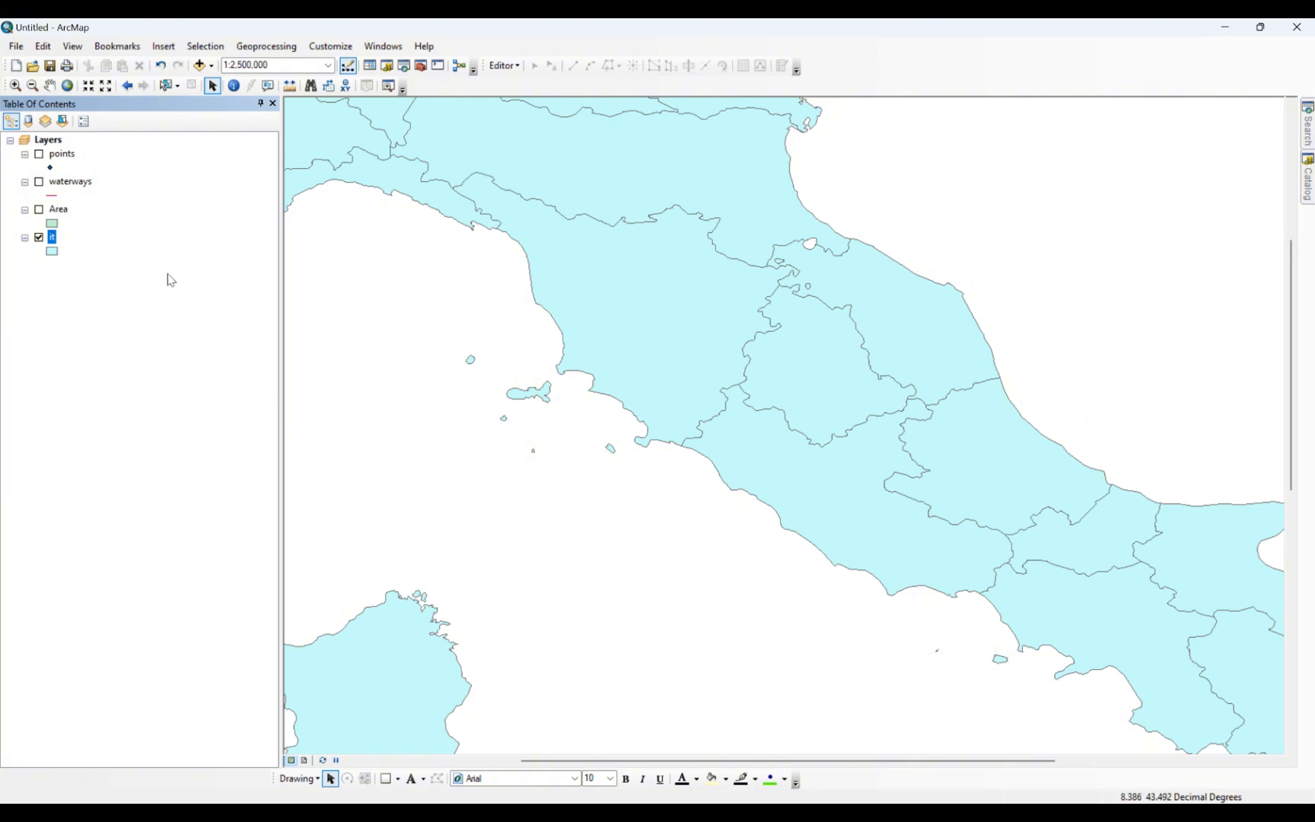
- Open the it layer's properties and examine its general settings and its data source, extent and coordinate system details
right_click(54, 242)
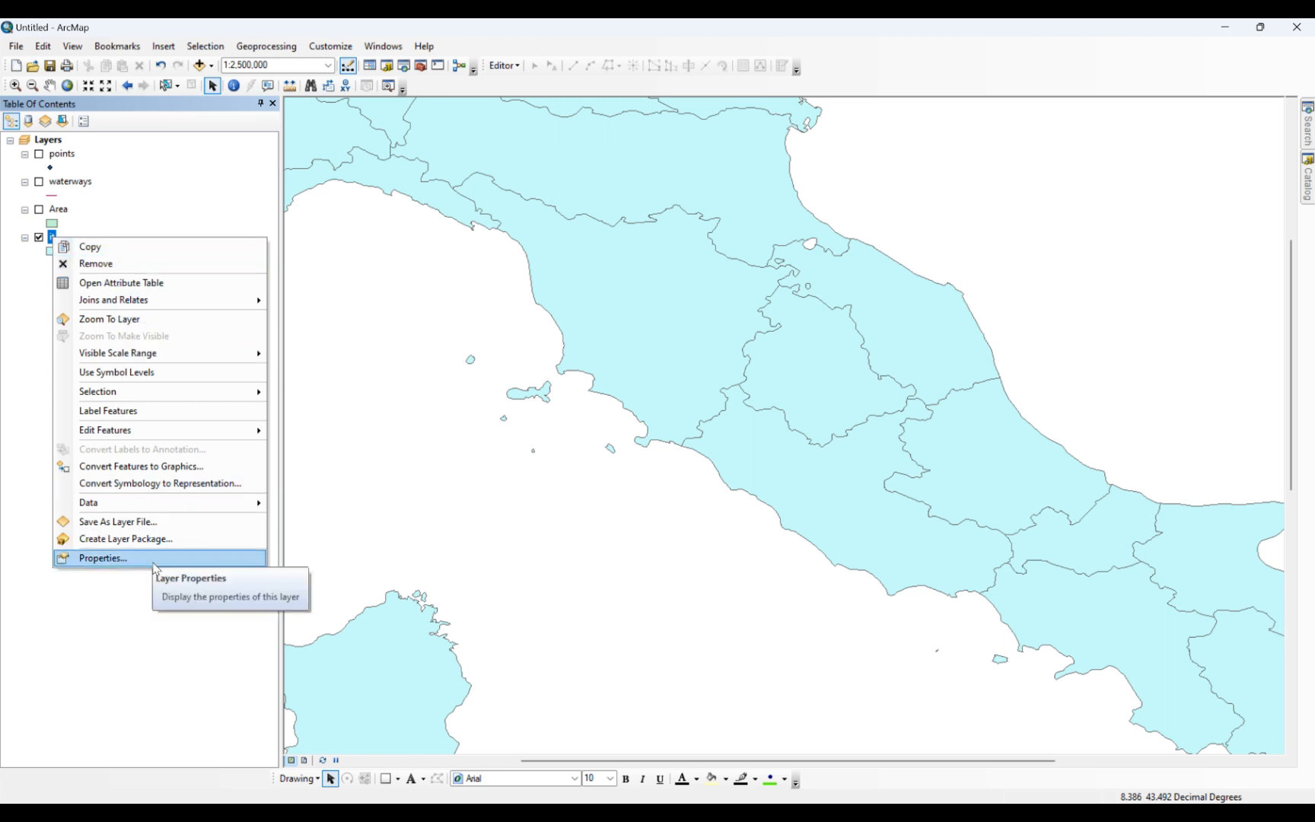
left_click(152, 560)
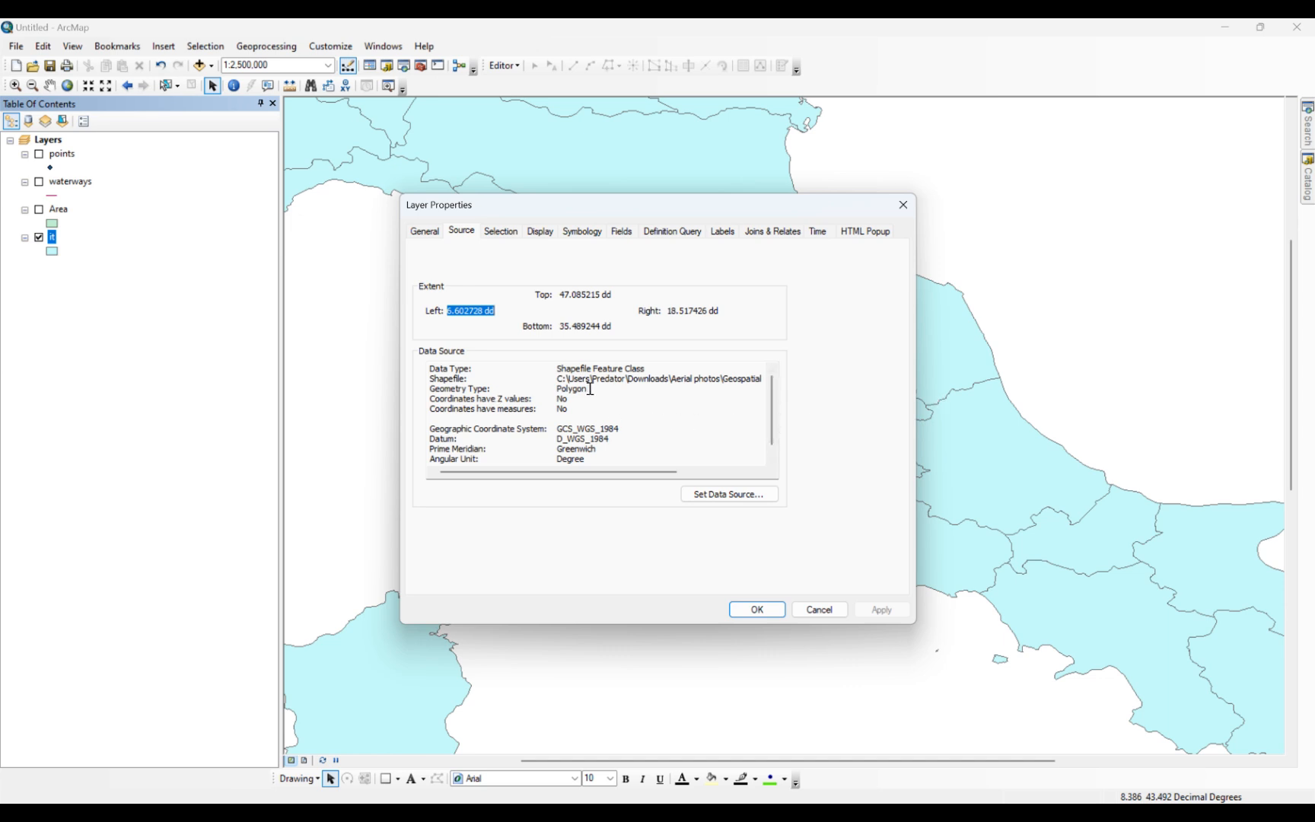
left_click(434, 234)
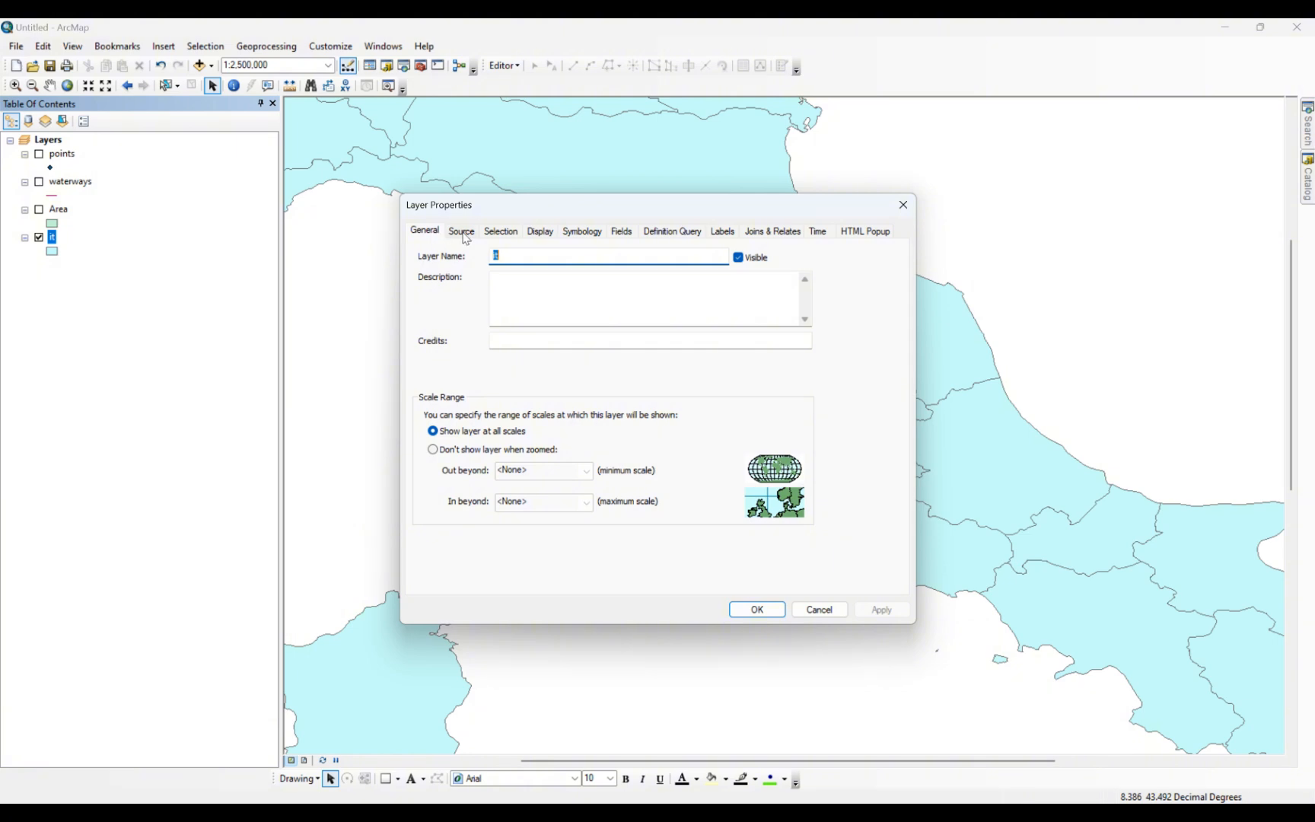
left_click(461, 232)
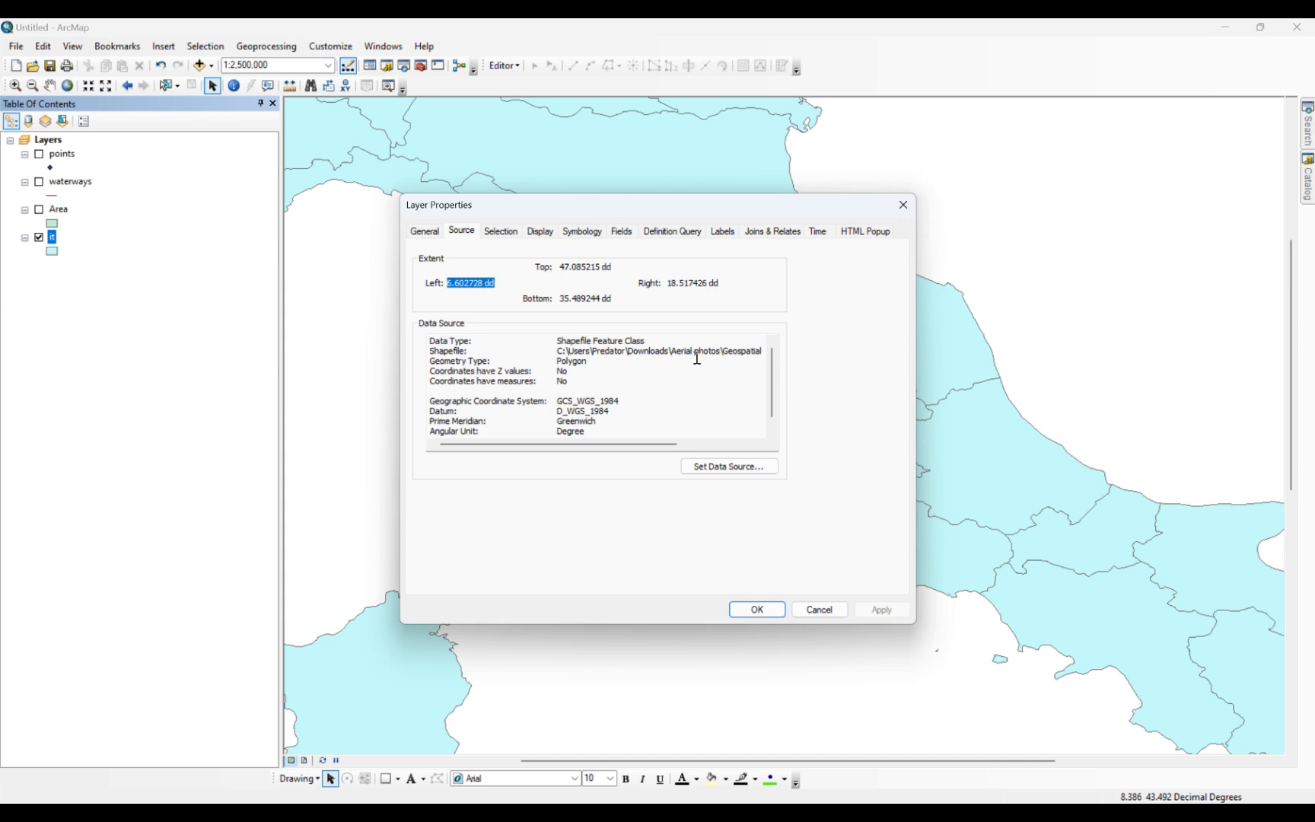
scroll(618, 406, "down", 1)
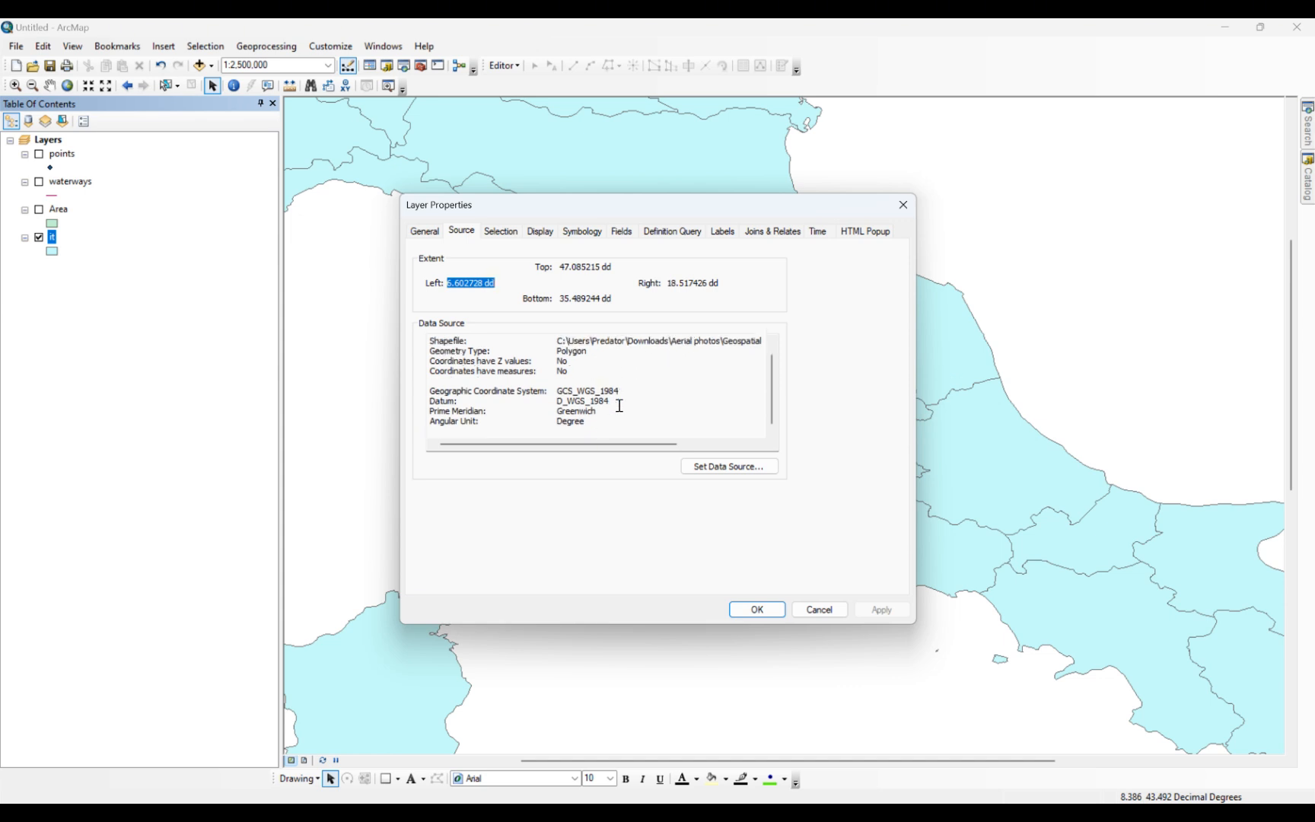
- Set the it layer's selected features to show with a custom symbol that has a blue outline
left_click(501, 233)
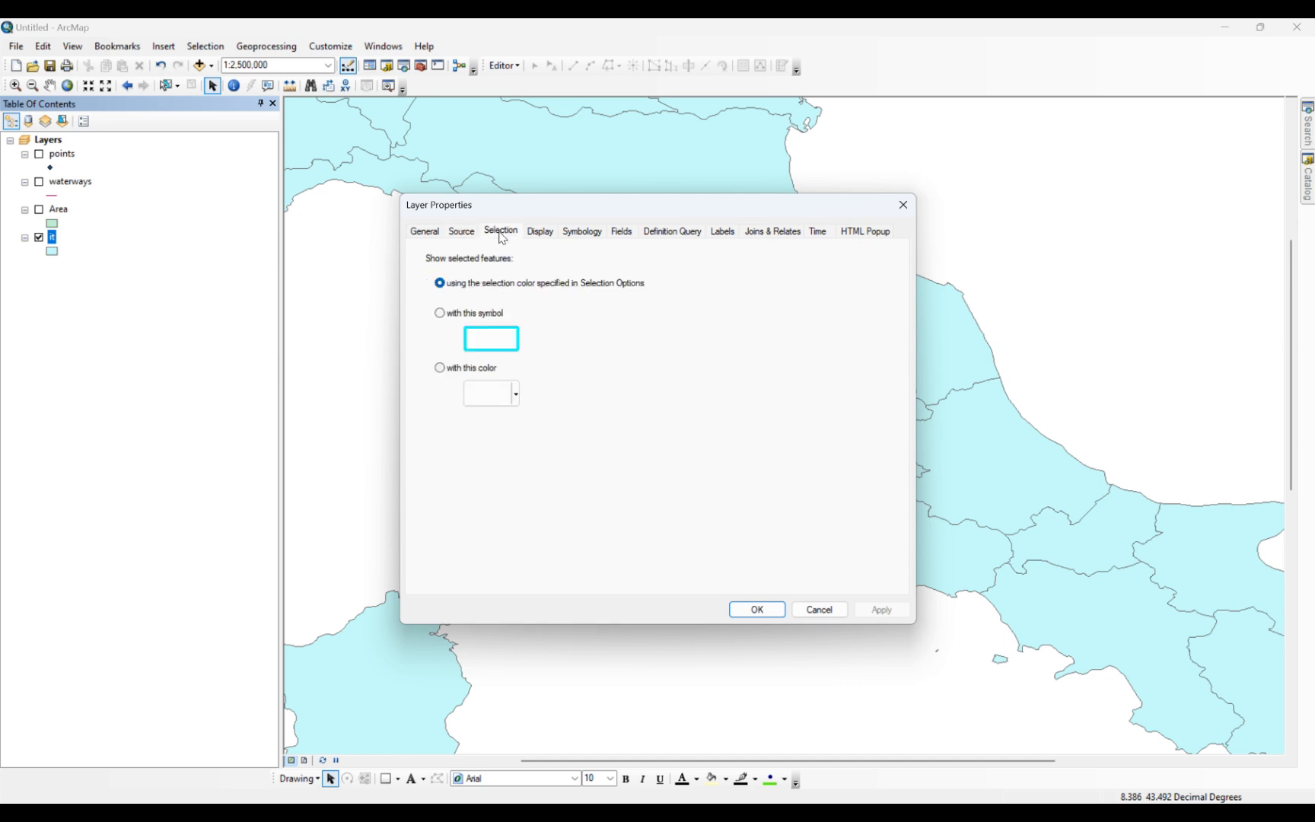
left_click(510, 349)
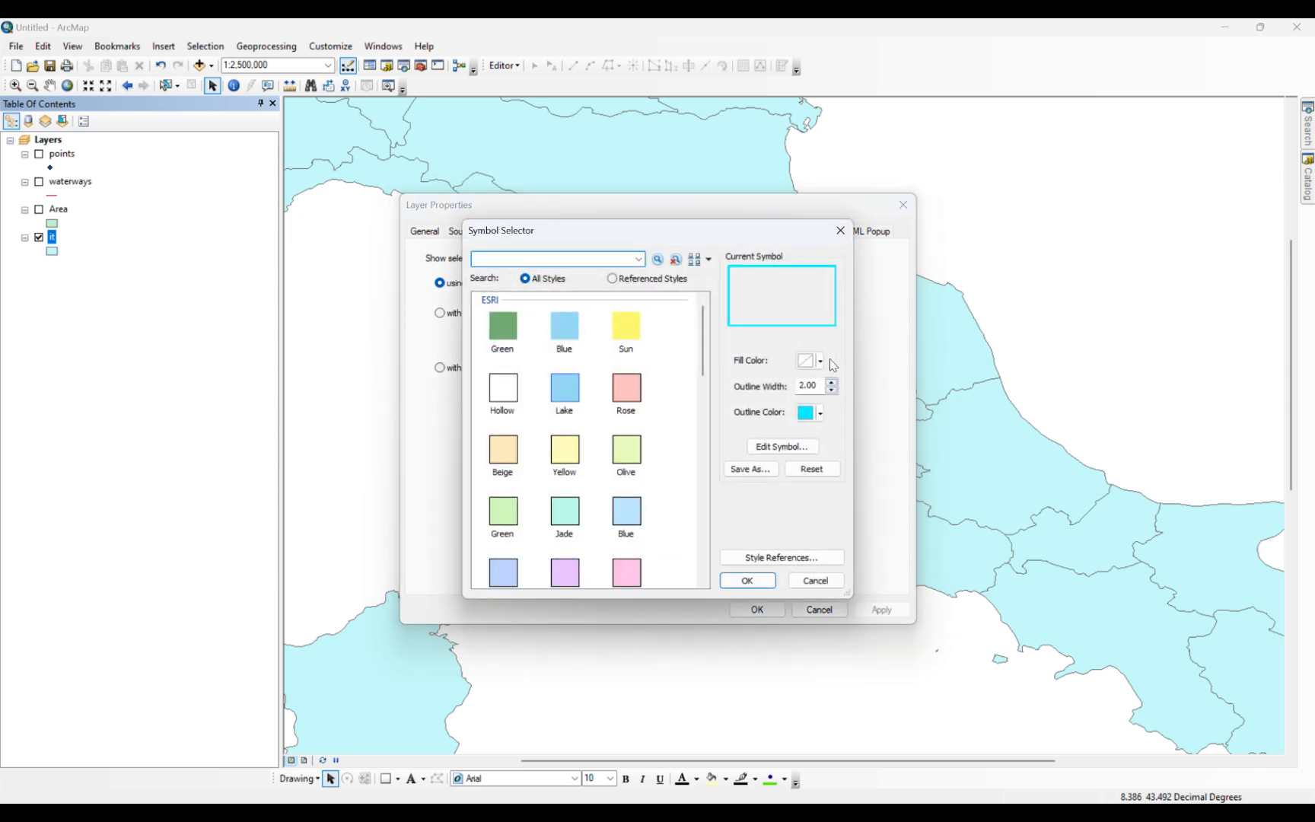
left_click(820, 412)
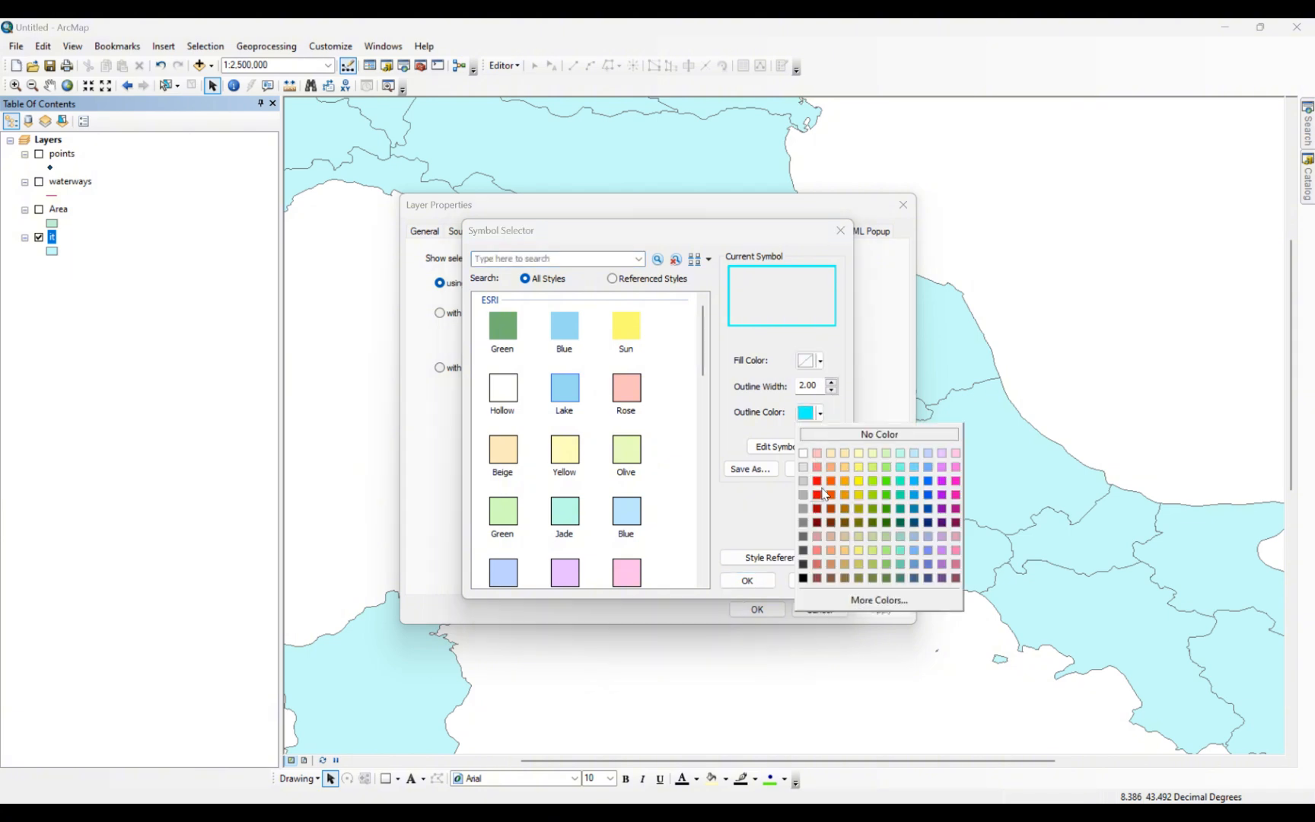
left_click(923, 485)
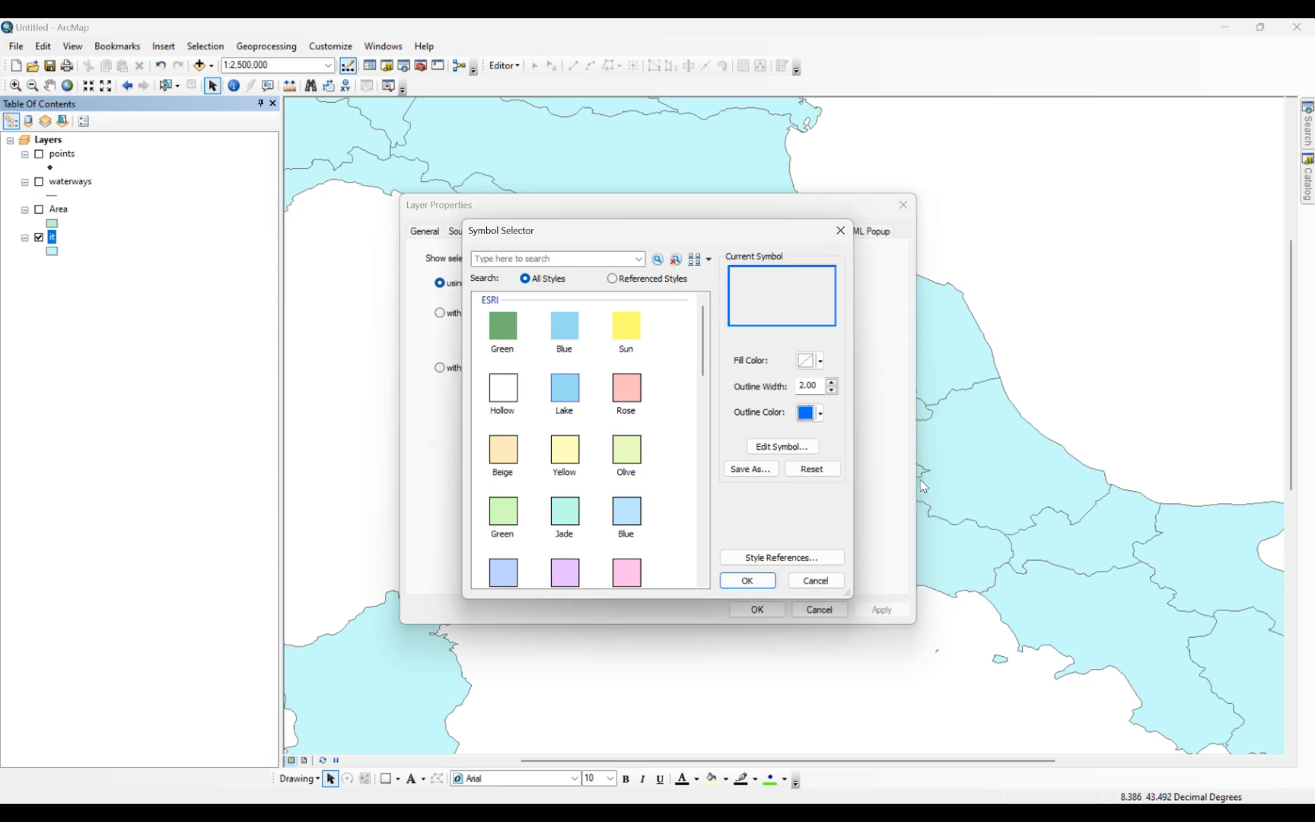
left_click(747, 580)
left_click(876, 613)
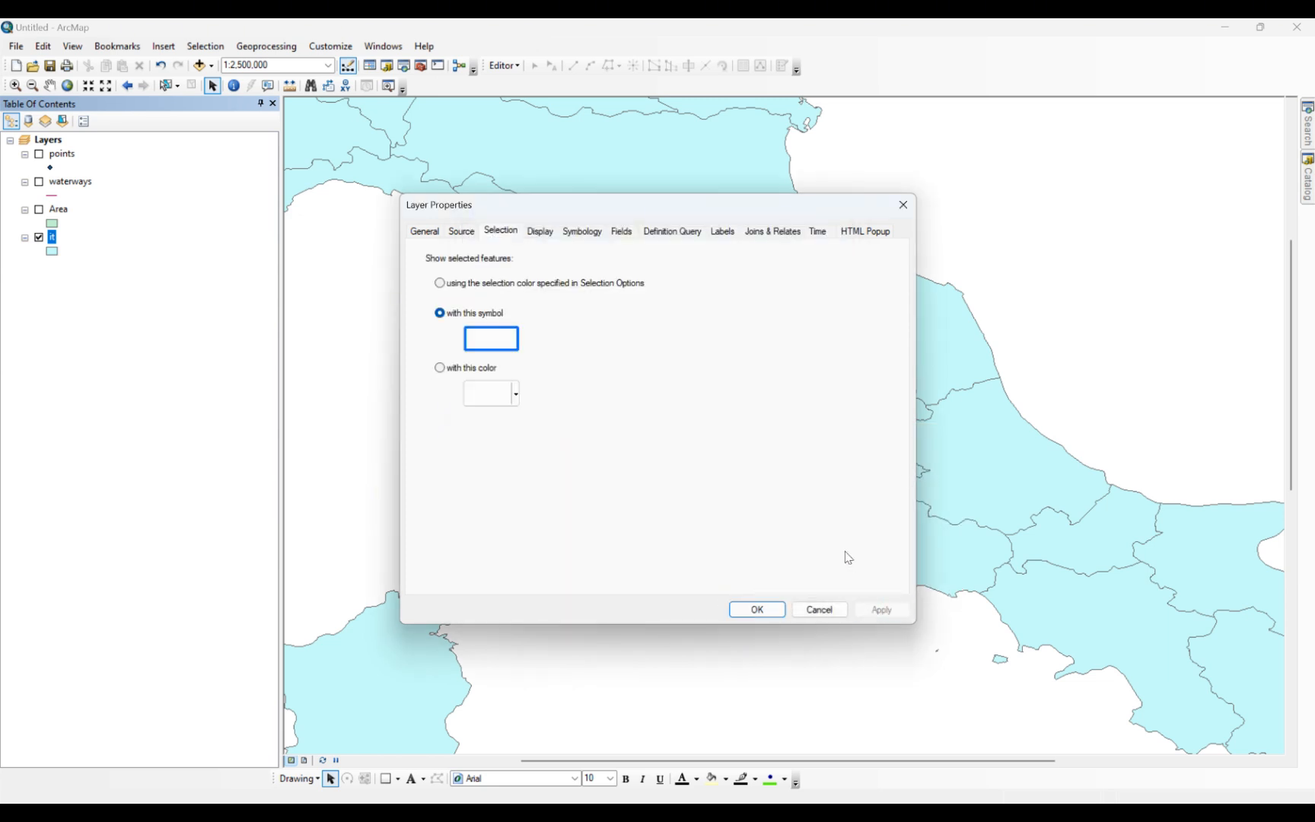
left_click(757, 609)
scroll(730, 487, "down", 3)
scroll(697, 486, "up", 3)
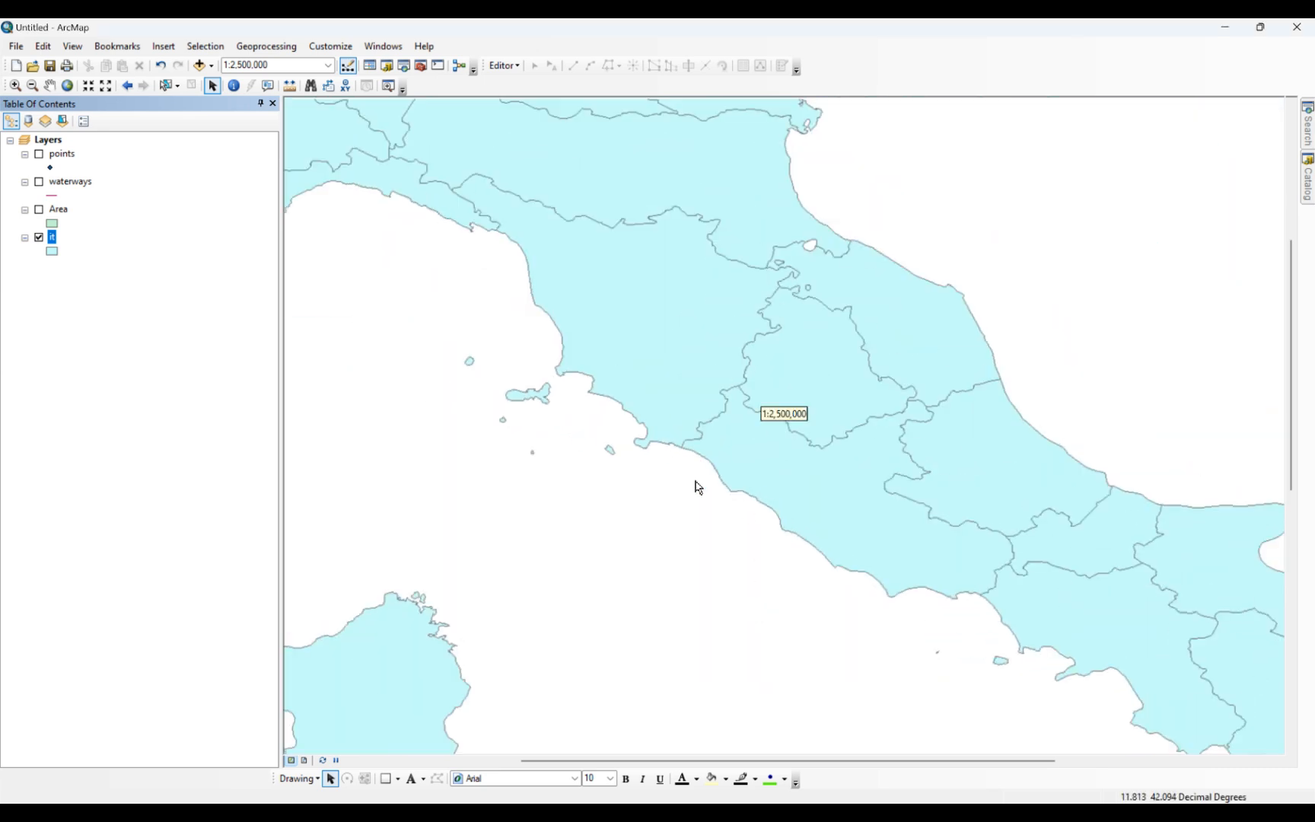
scroll(715, 460, "up", 1)
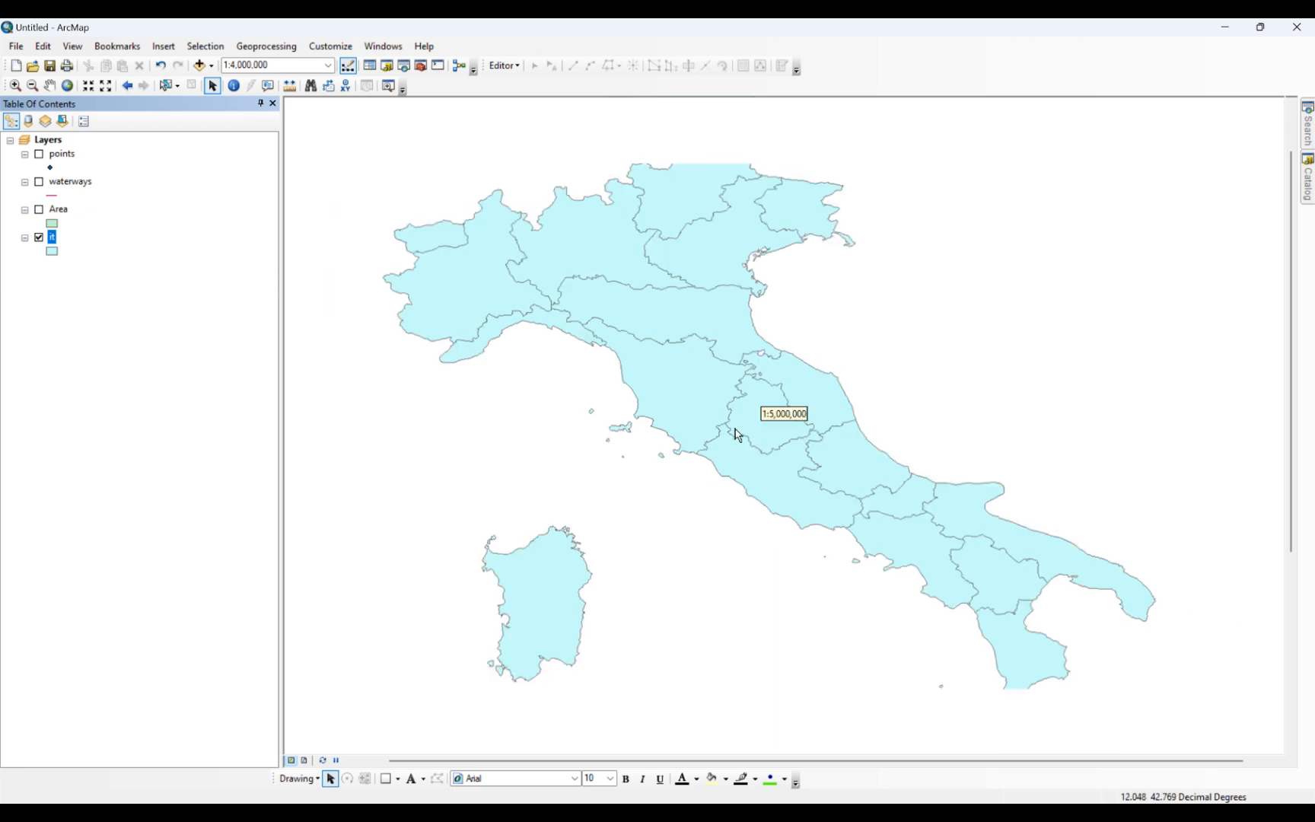
right_click(52, 227)
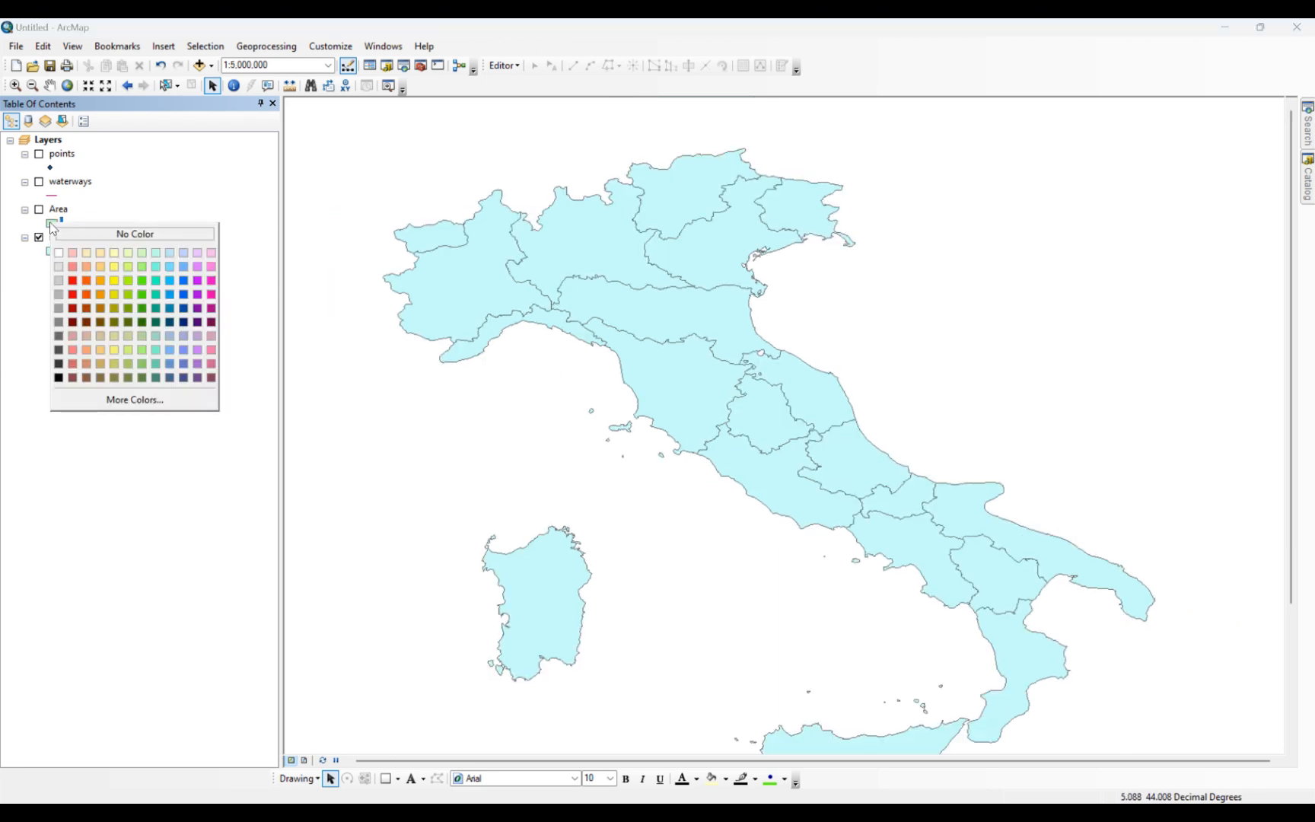
left_click(29, 270)
right_click(52, 242)
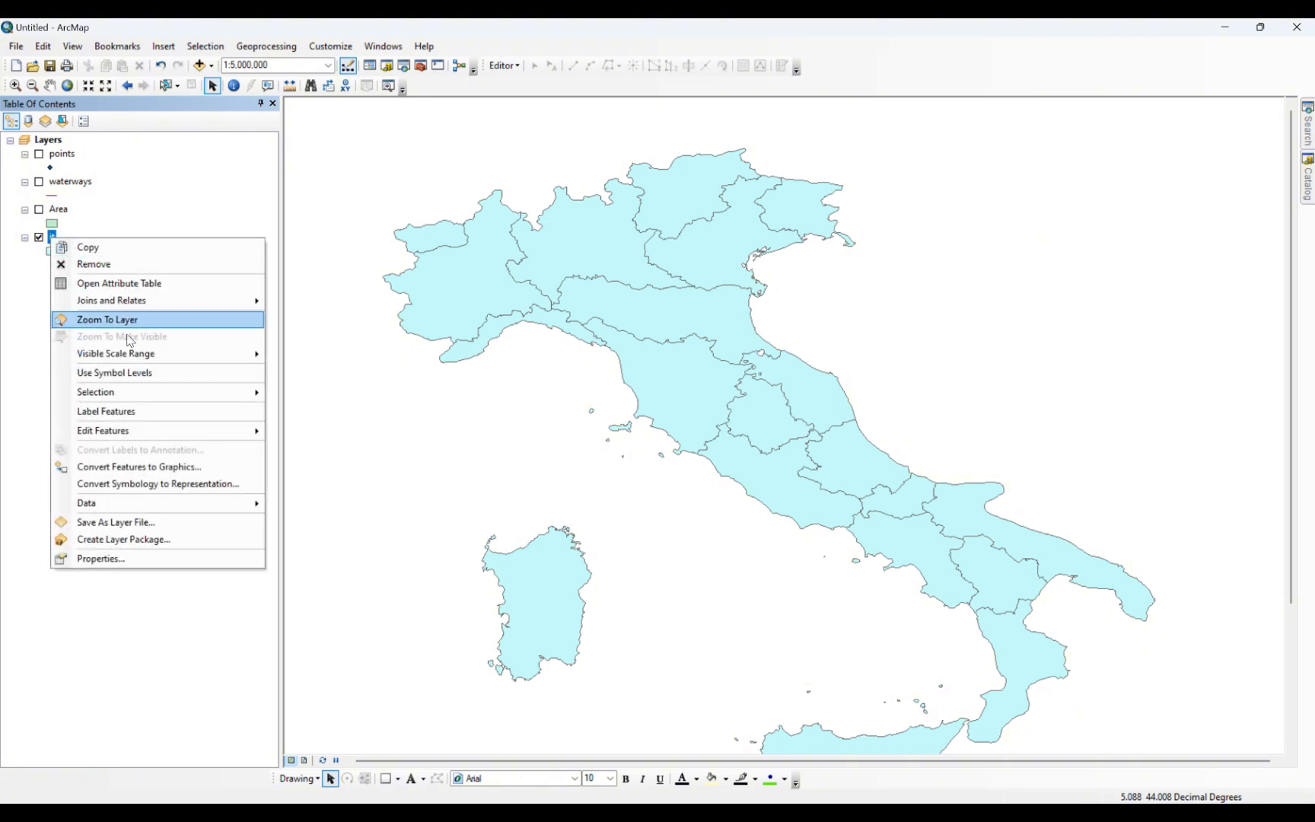
left_click(144, 564)
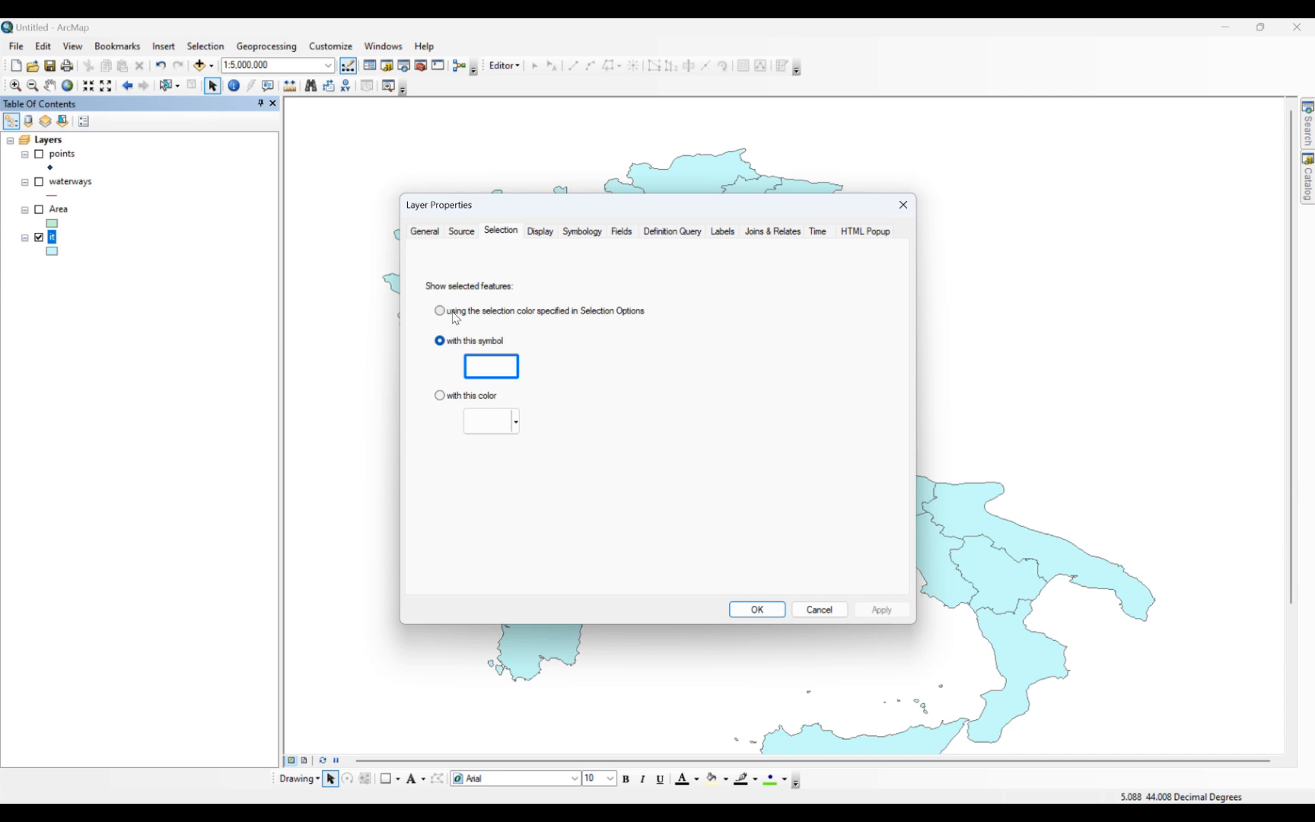
left_click(903, 205)
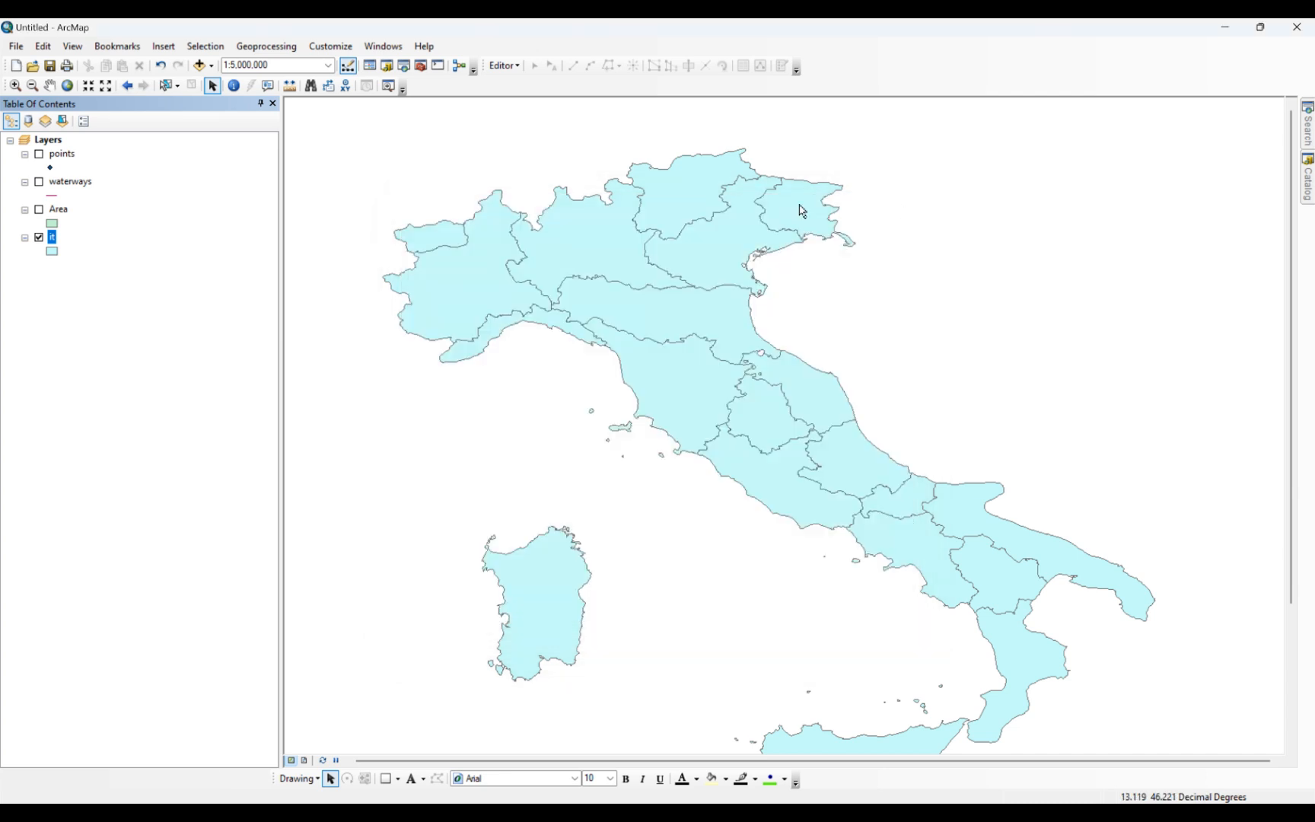
- Select the Tuscany region on the map to check its selection symbol, and clear the selection
left_click(165, 85)
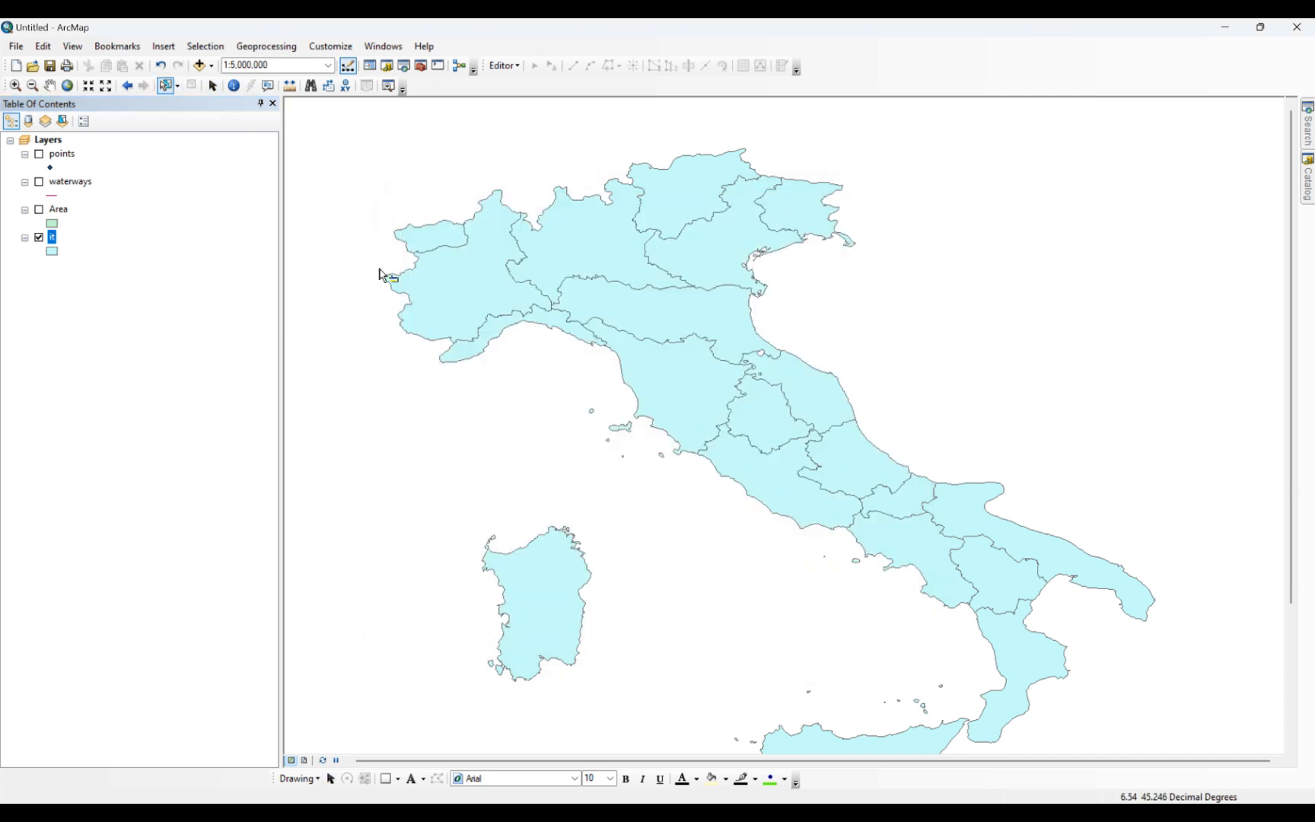
left_click(684, 390)
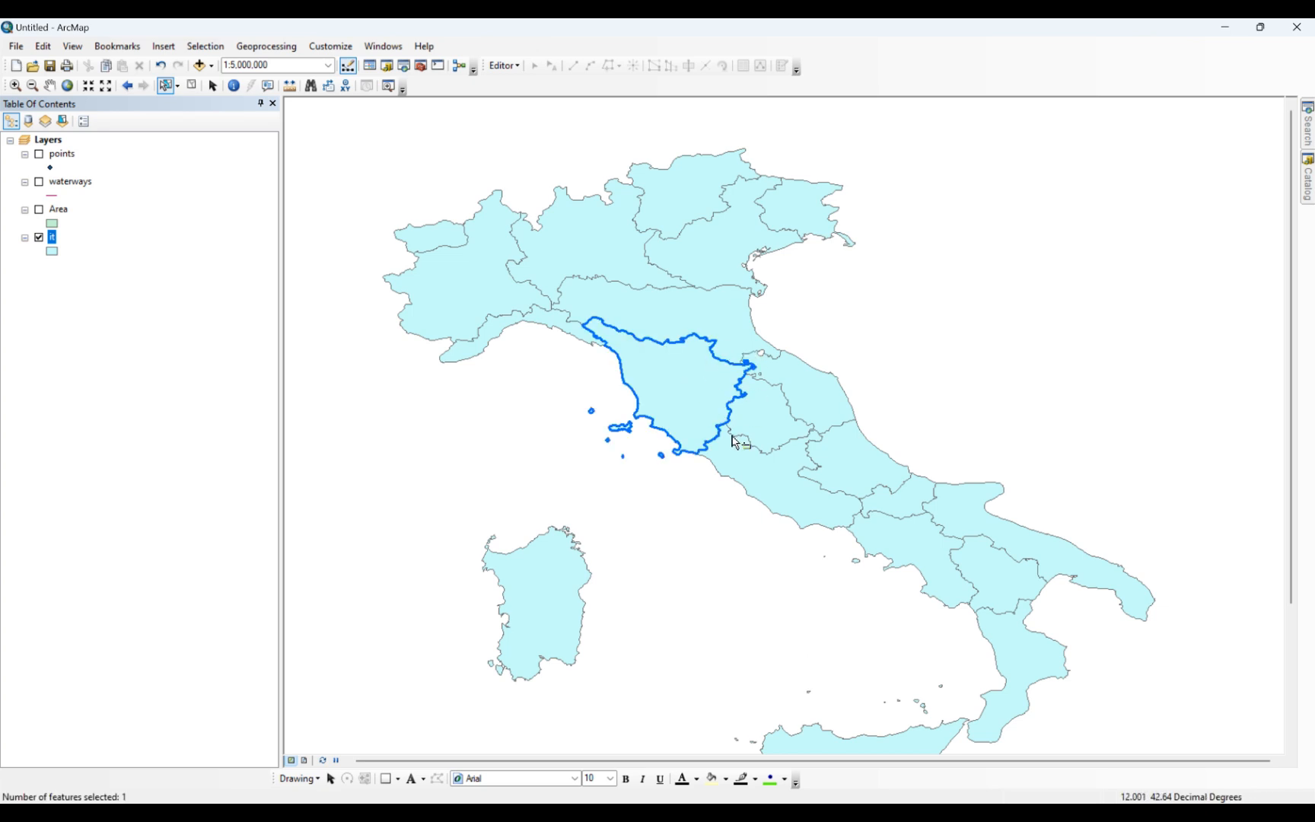
left_click(192, 86)
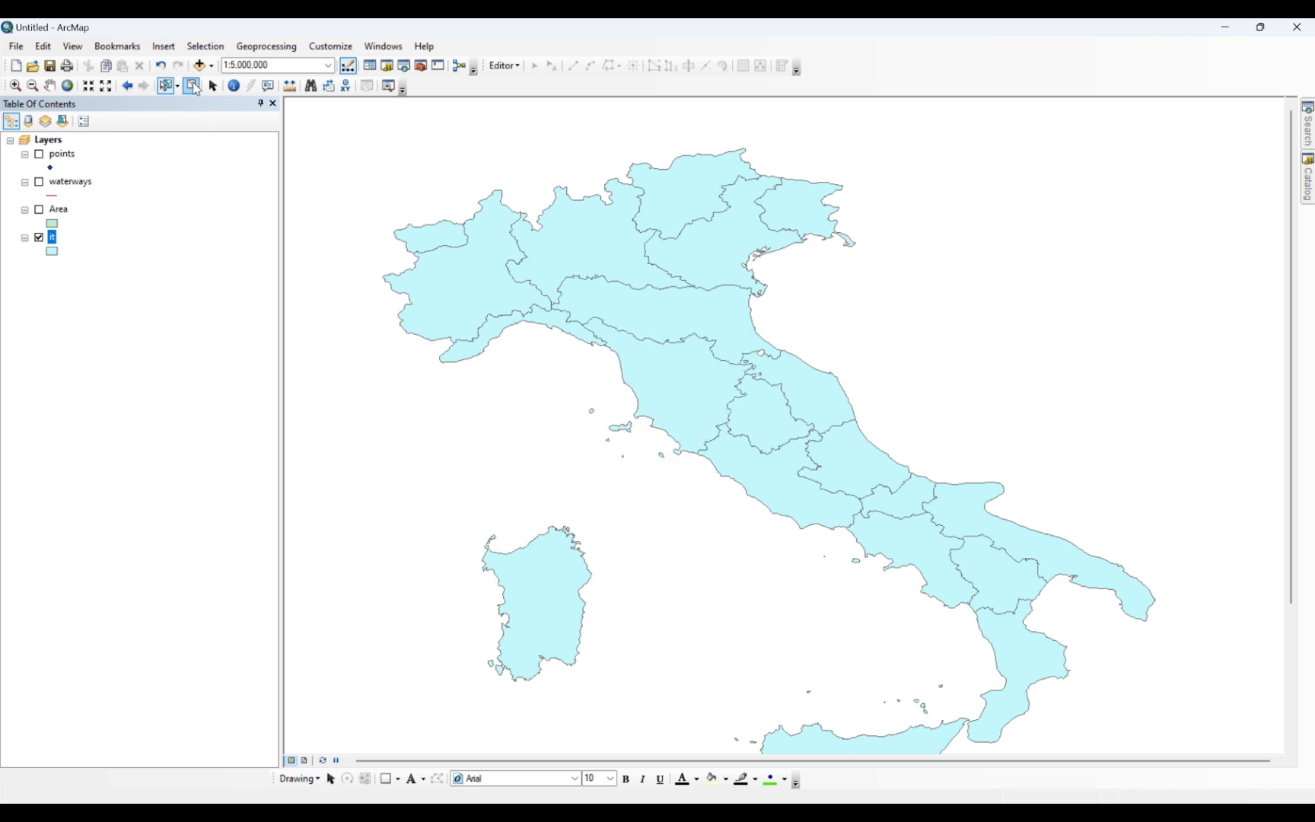
- Set the it layer's selected features to use the selection color specified in Selection Options
right_click(57, 243)
left_click(137, 563)
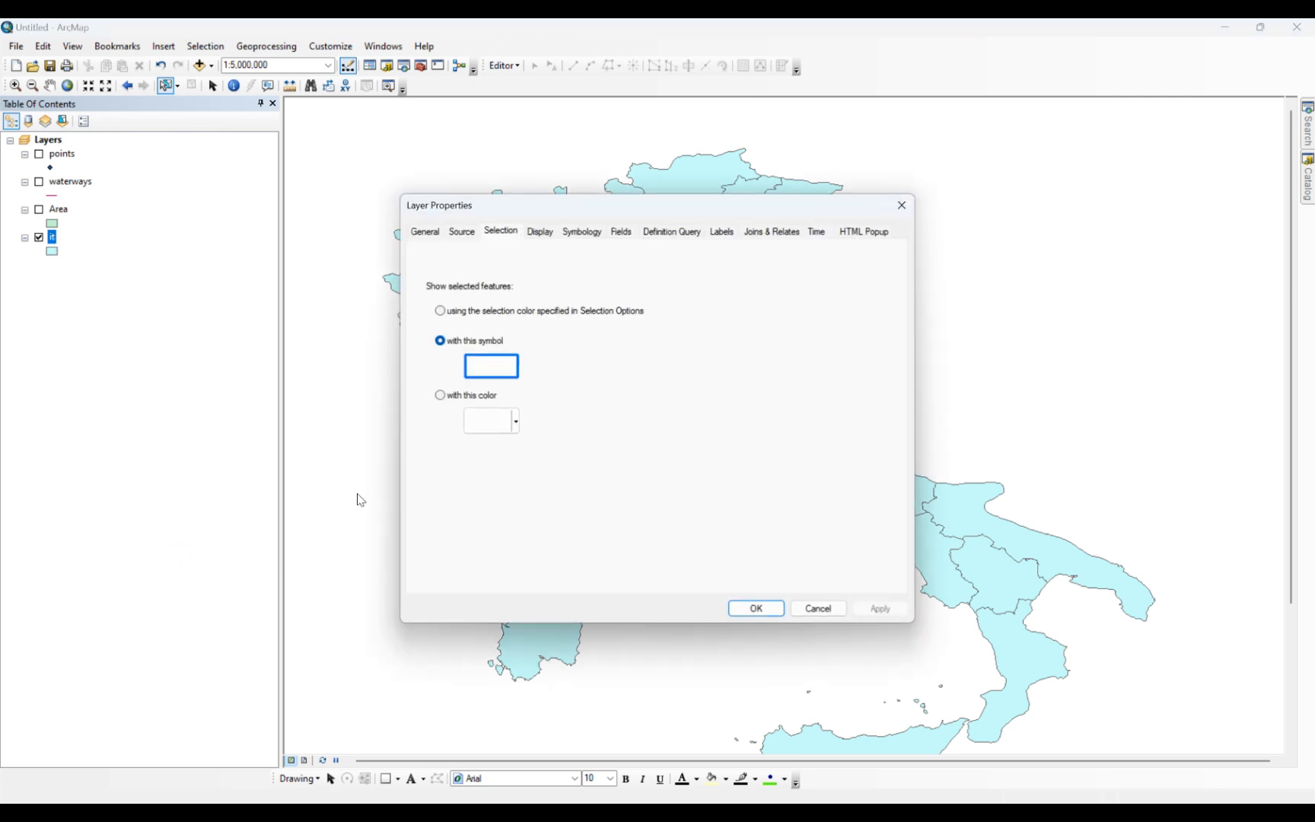
left_click(459, 317)
left_click(882, 610)
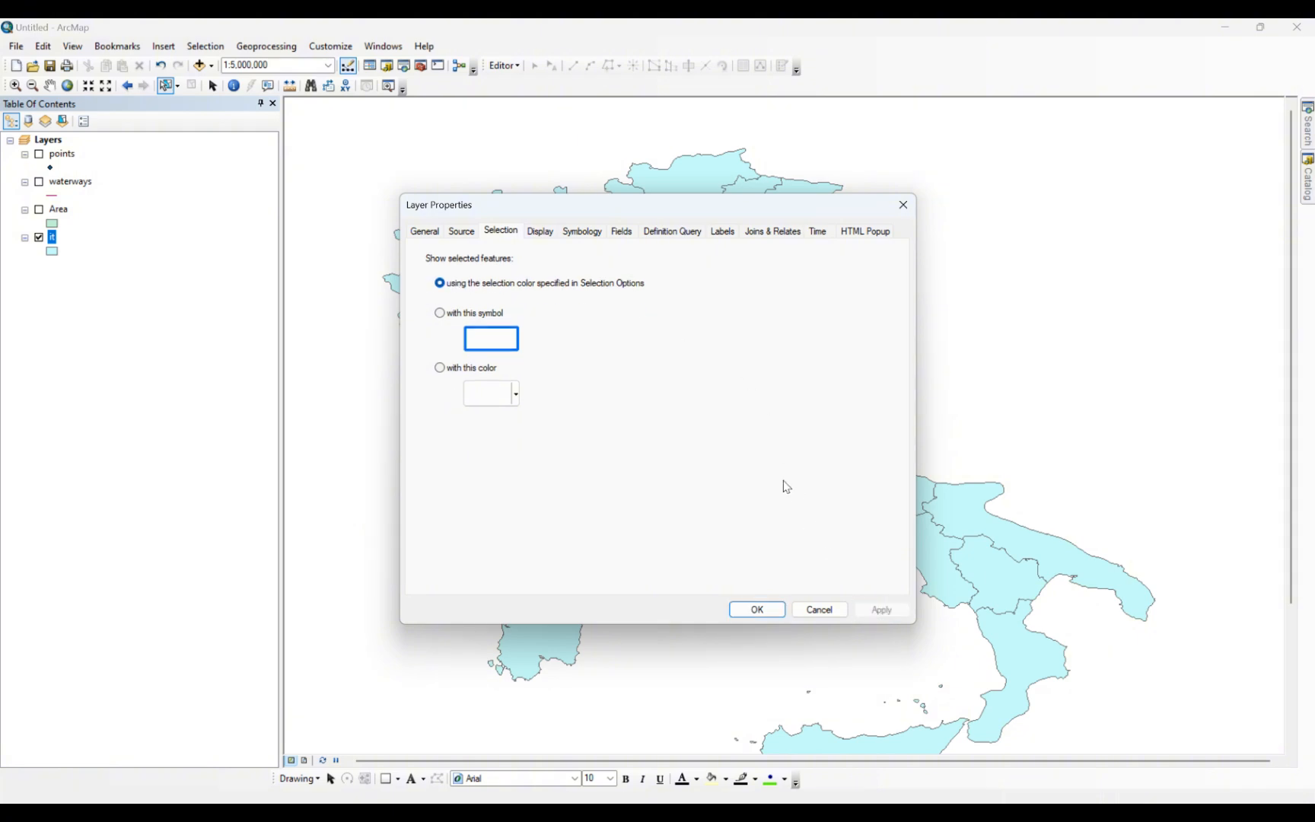
- Examine the it layer's display settings, including the display expression field and transparency, and cancel the properties dialog
left_click(539, 232)
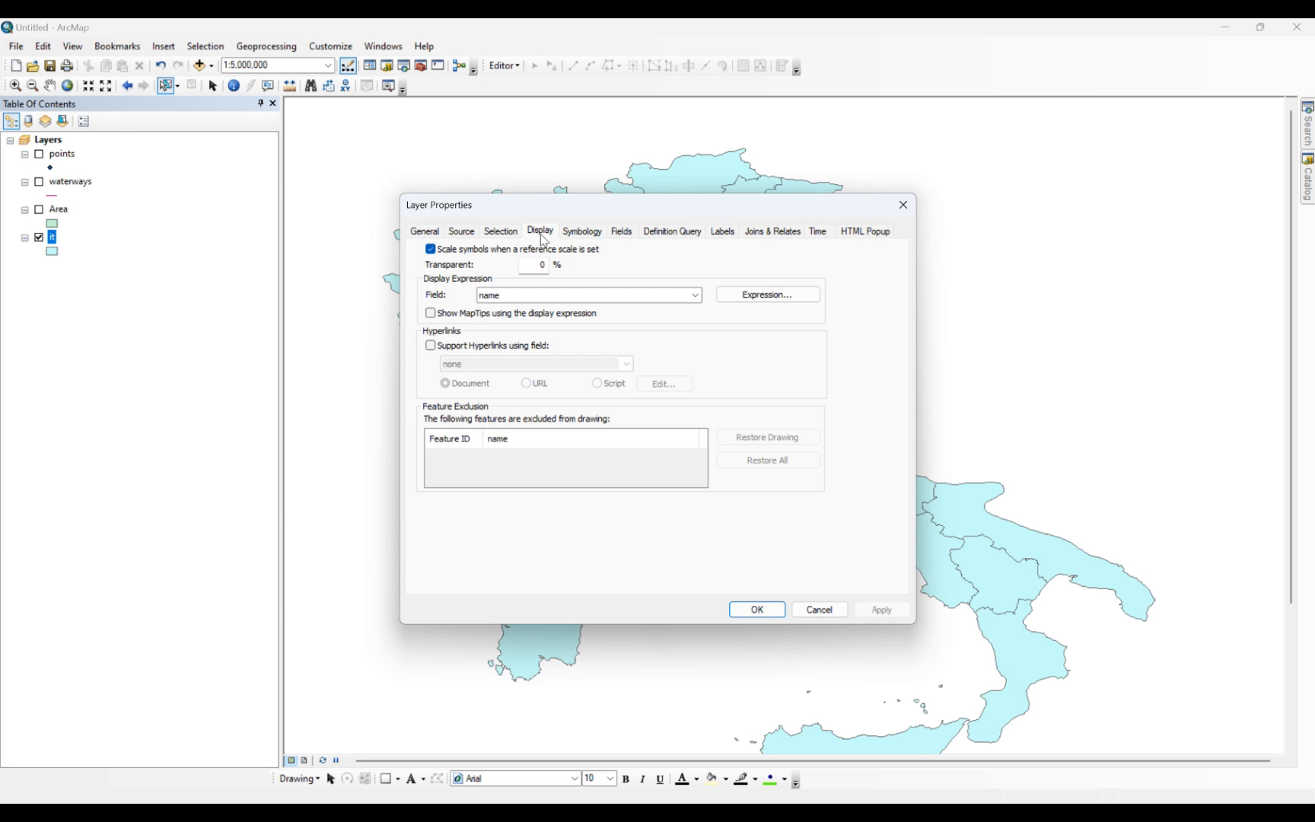
left_click(695, 295)
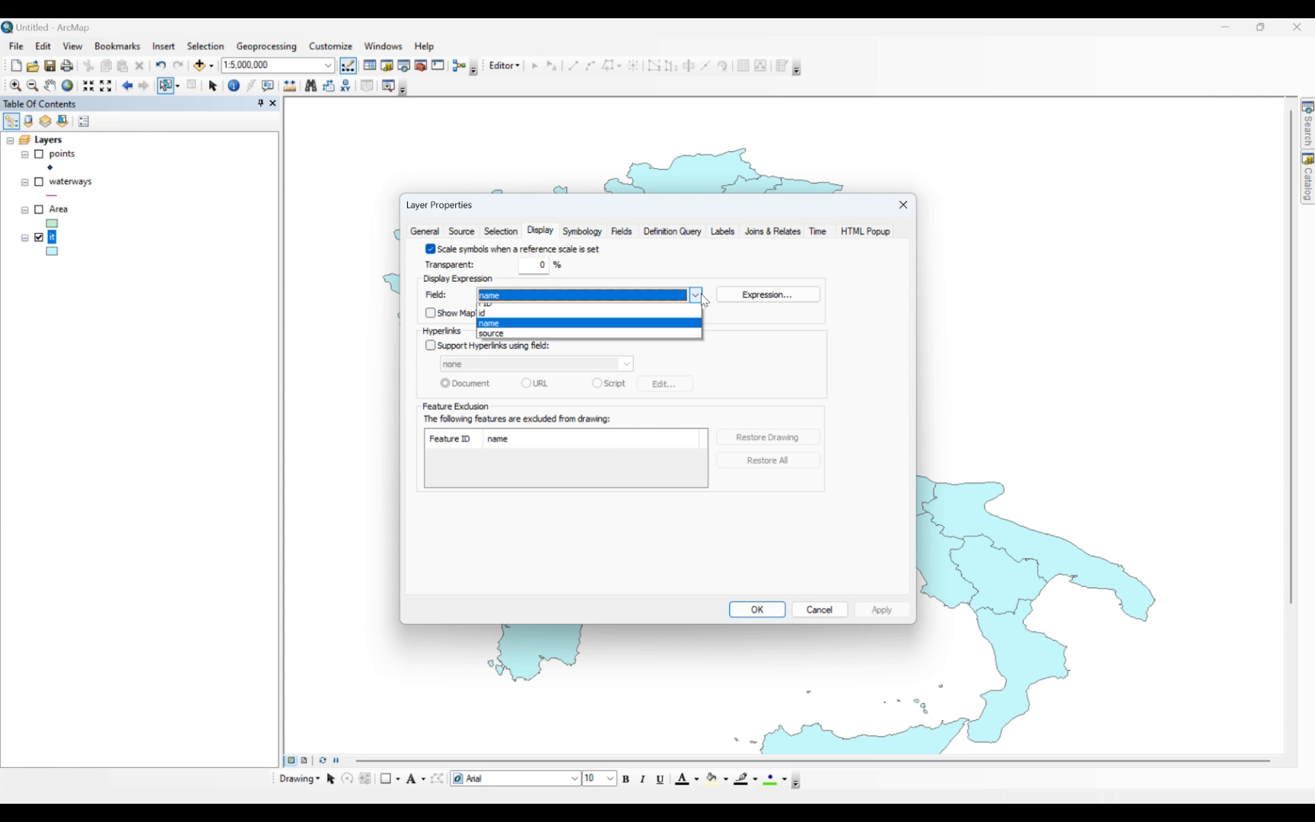
left_click(547, 332)
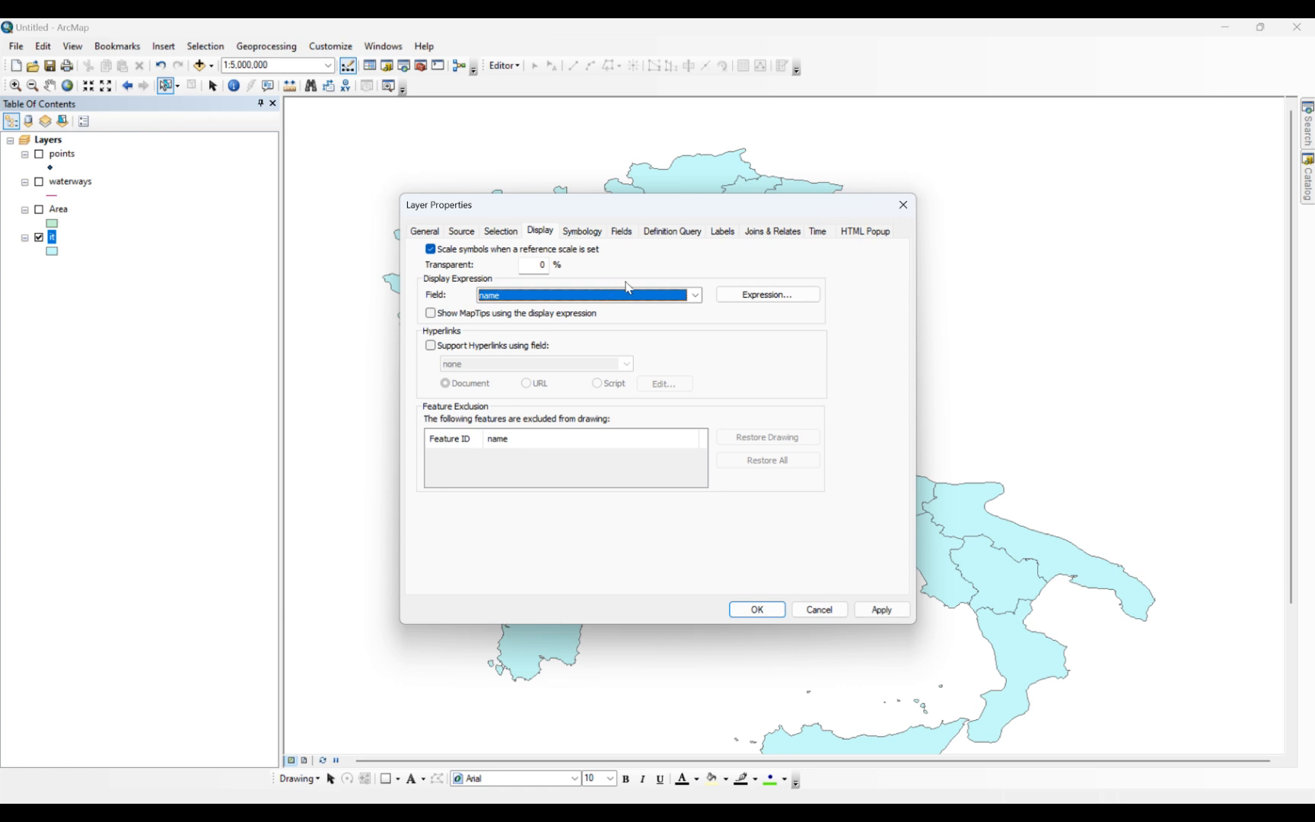
double_click(540, 265)
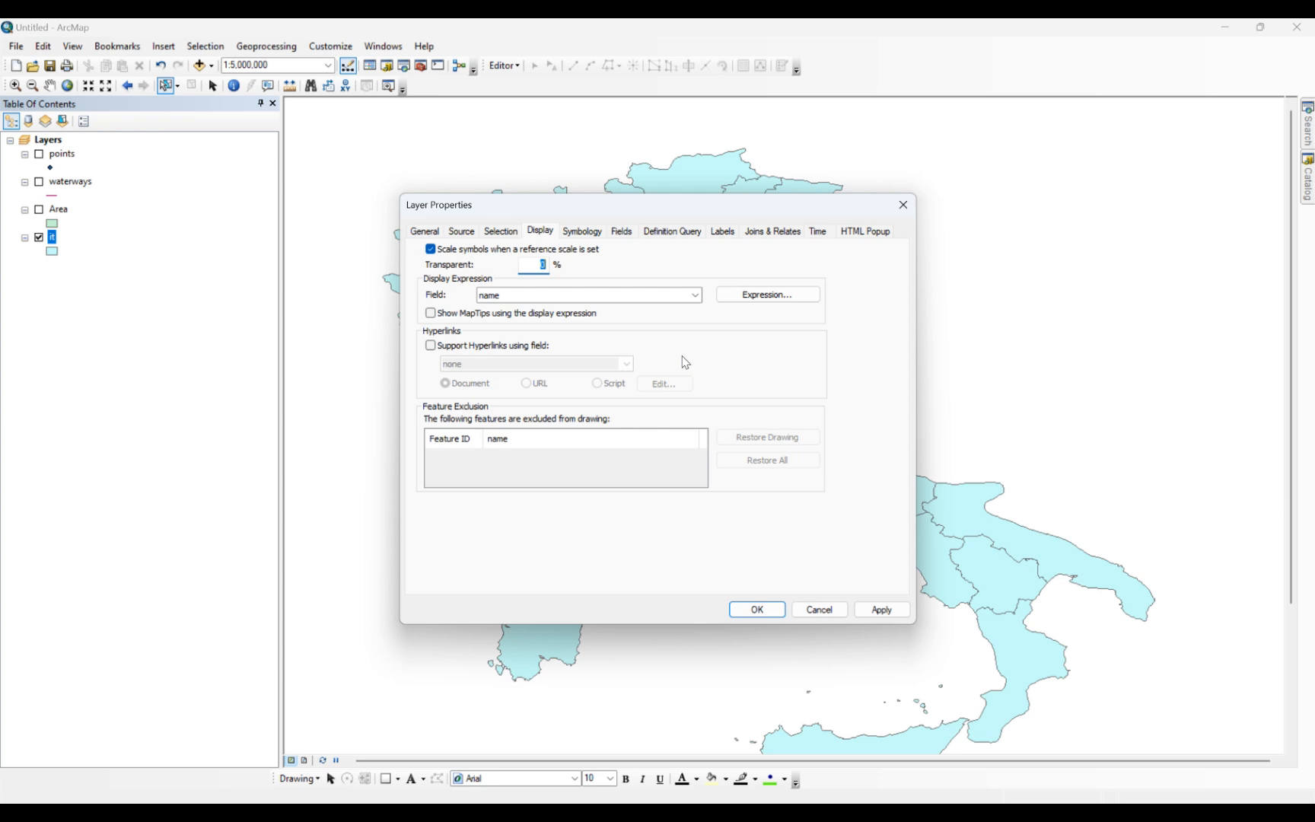
left_click(800, 613)
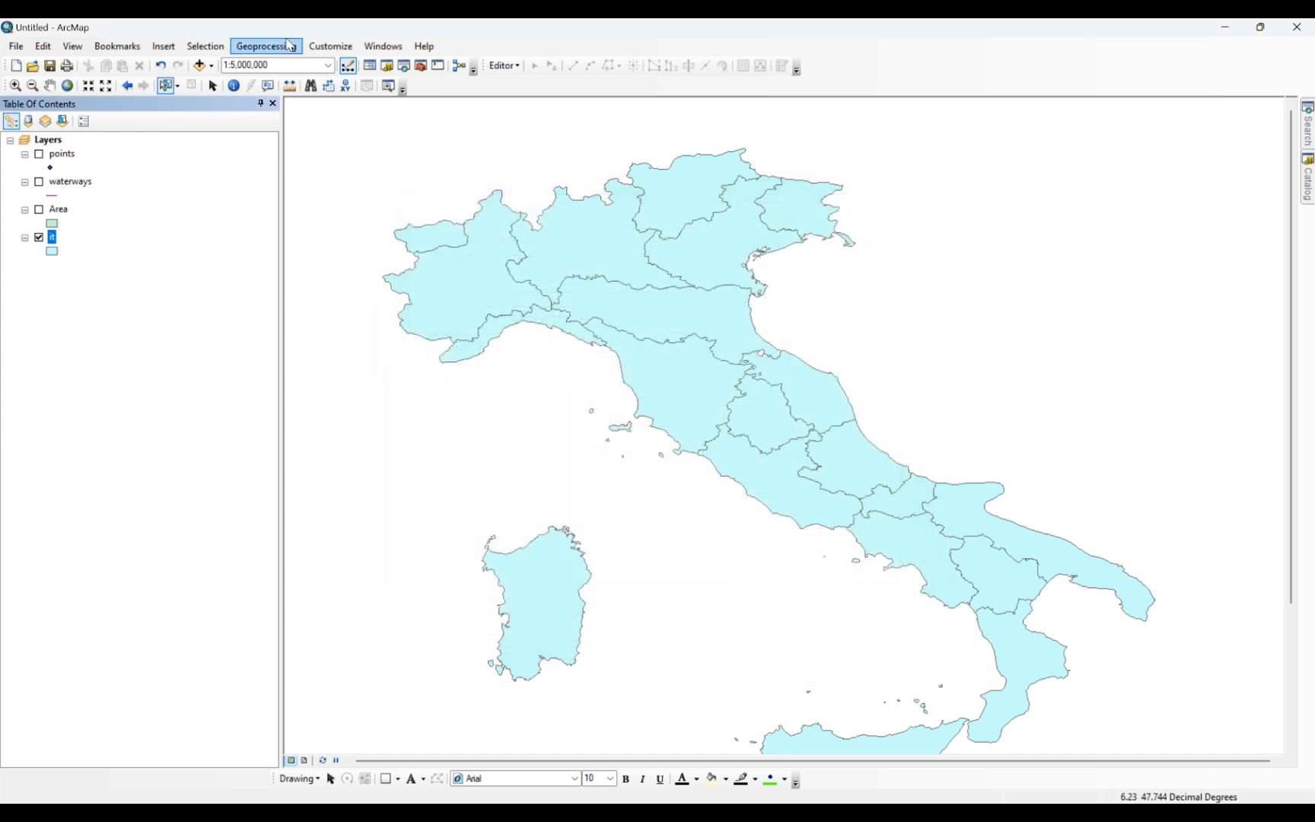
- Add the raster BAG_1962_1m.tif from the Lulc folder inside the Italy folder, and hide the it layer
left_click(201, 66)
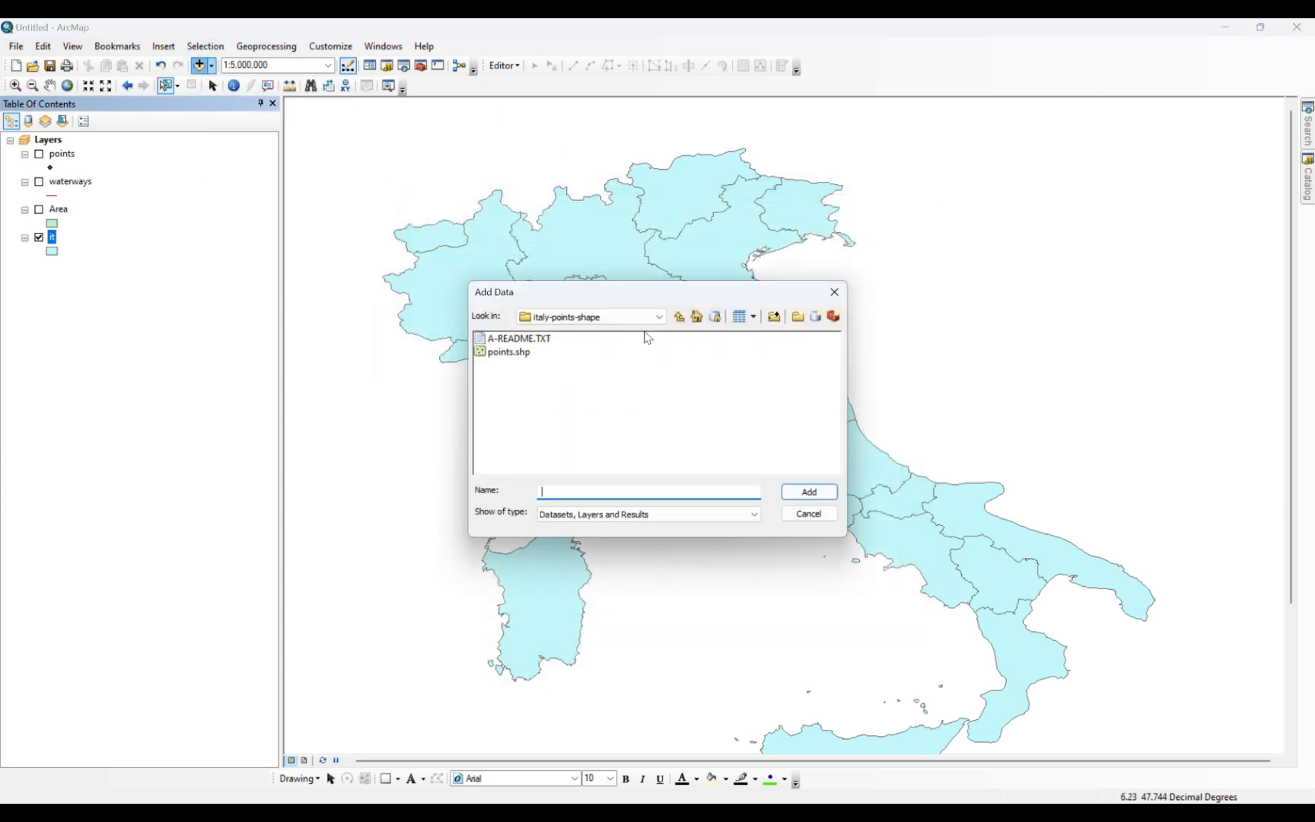
left_click(676, 317)
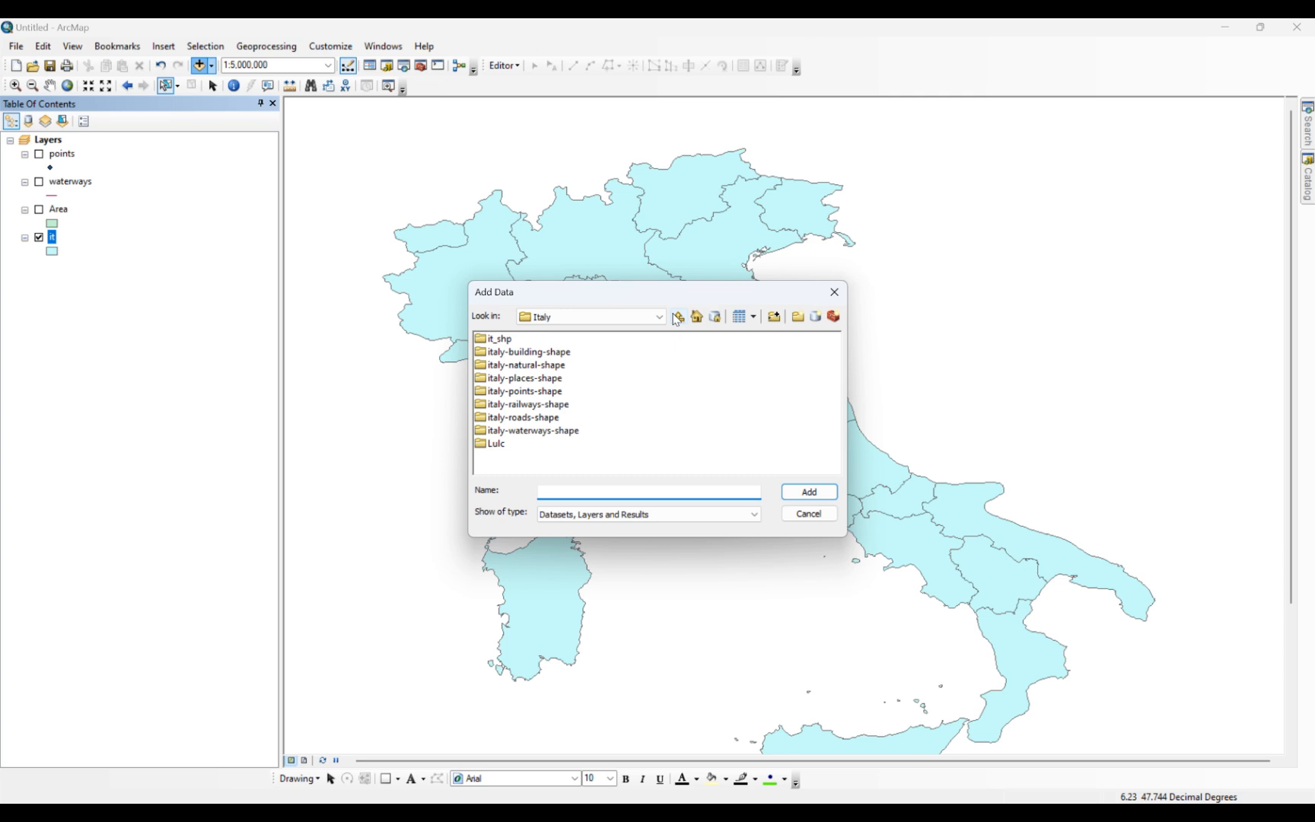
double_click(502, 443)
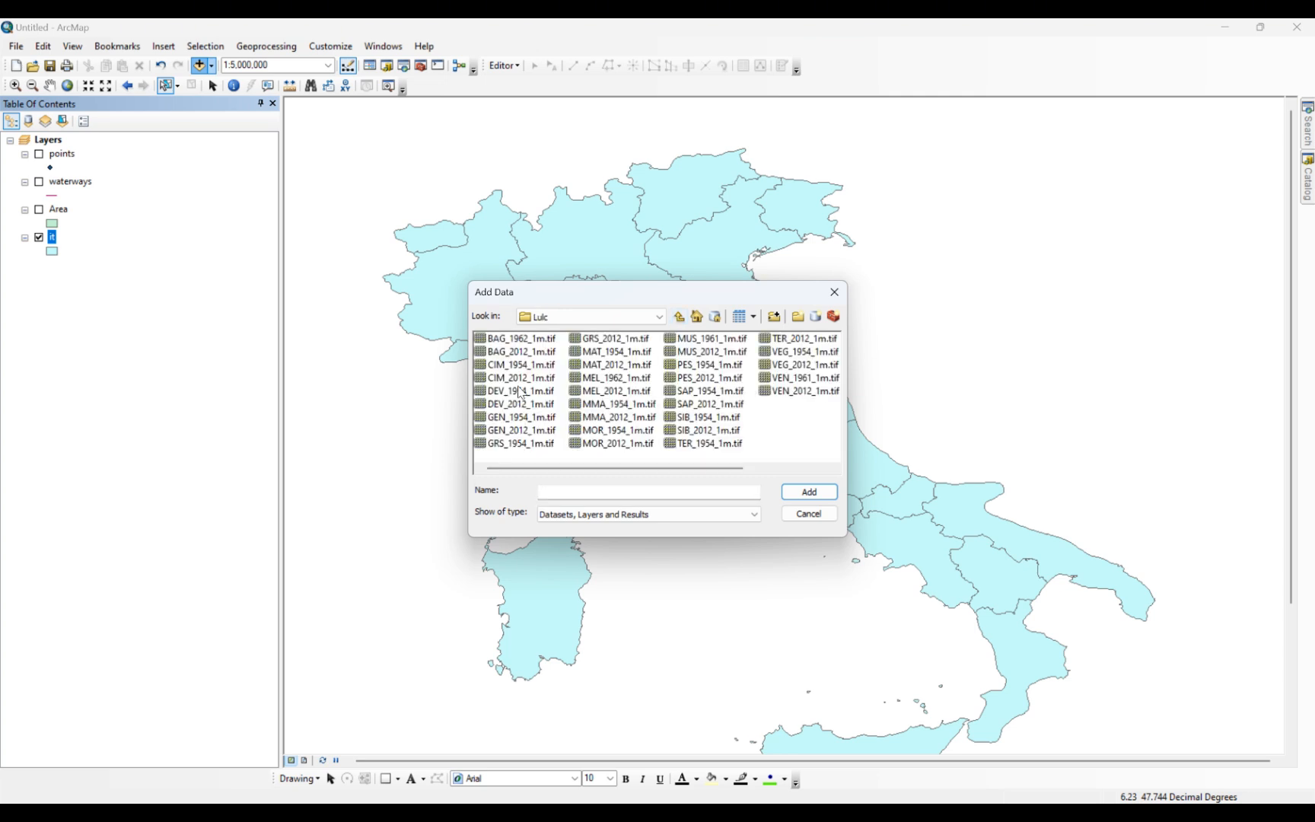
left_click(525, 339)
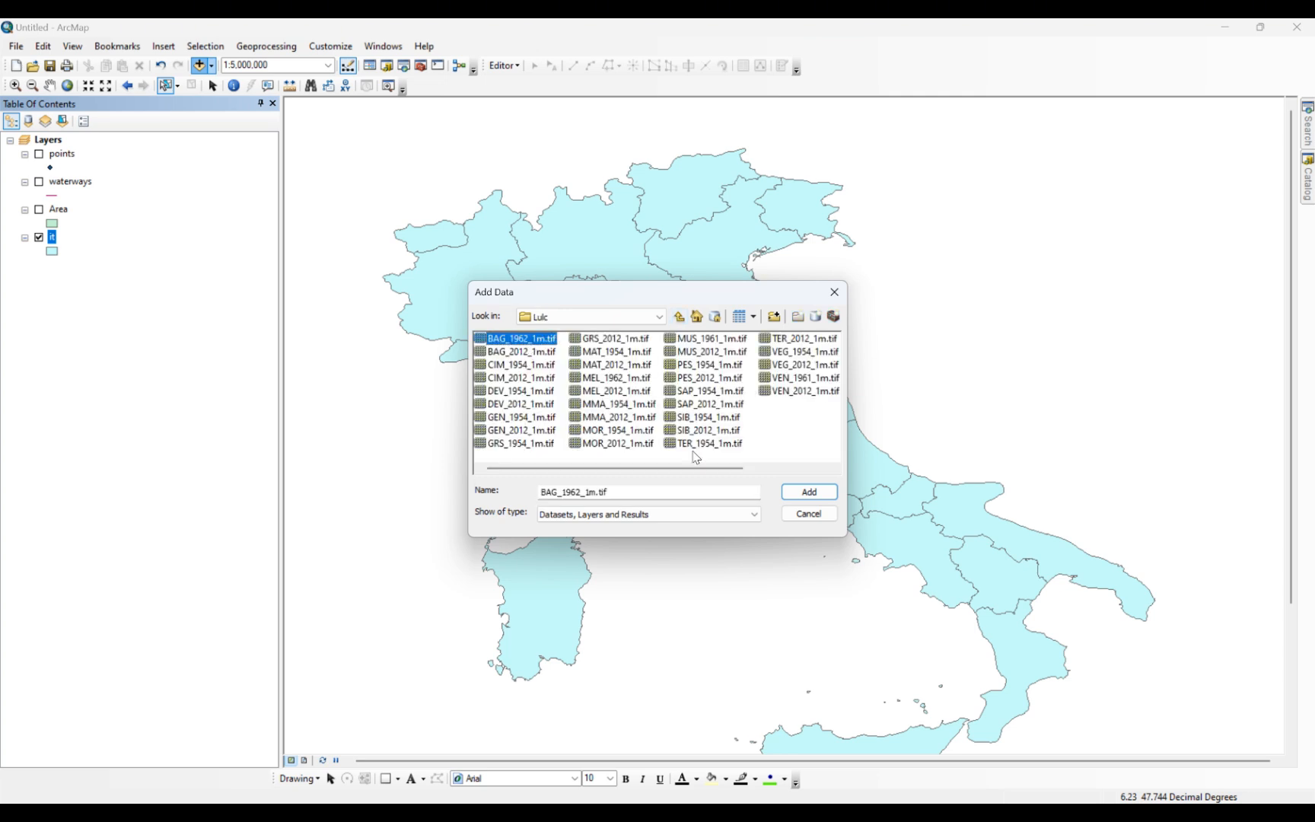
left_click(807, 493)
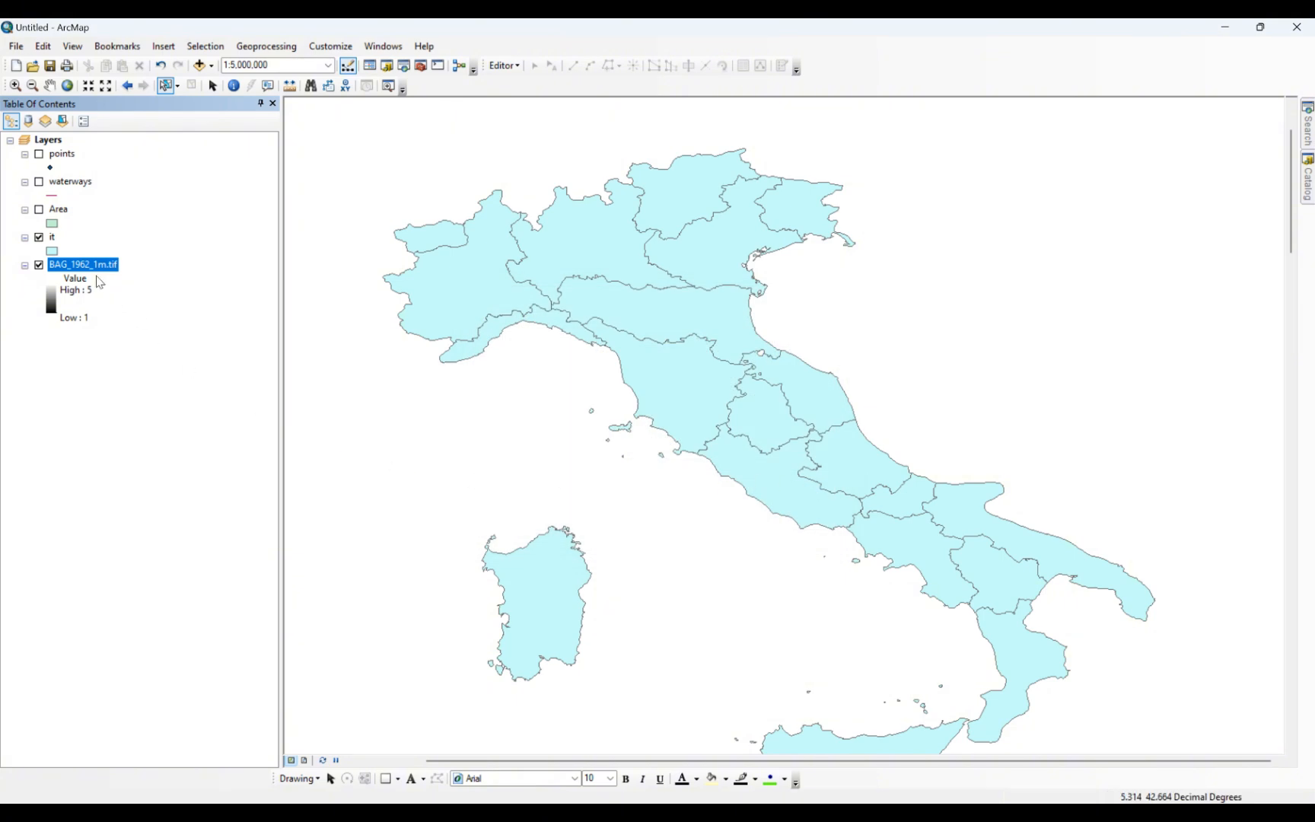
left_click(39, 239)
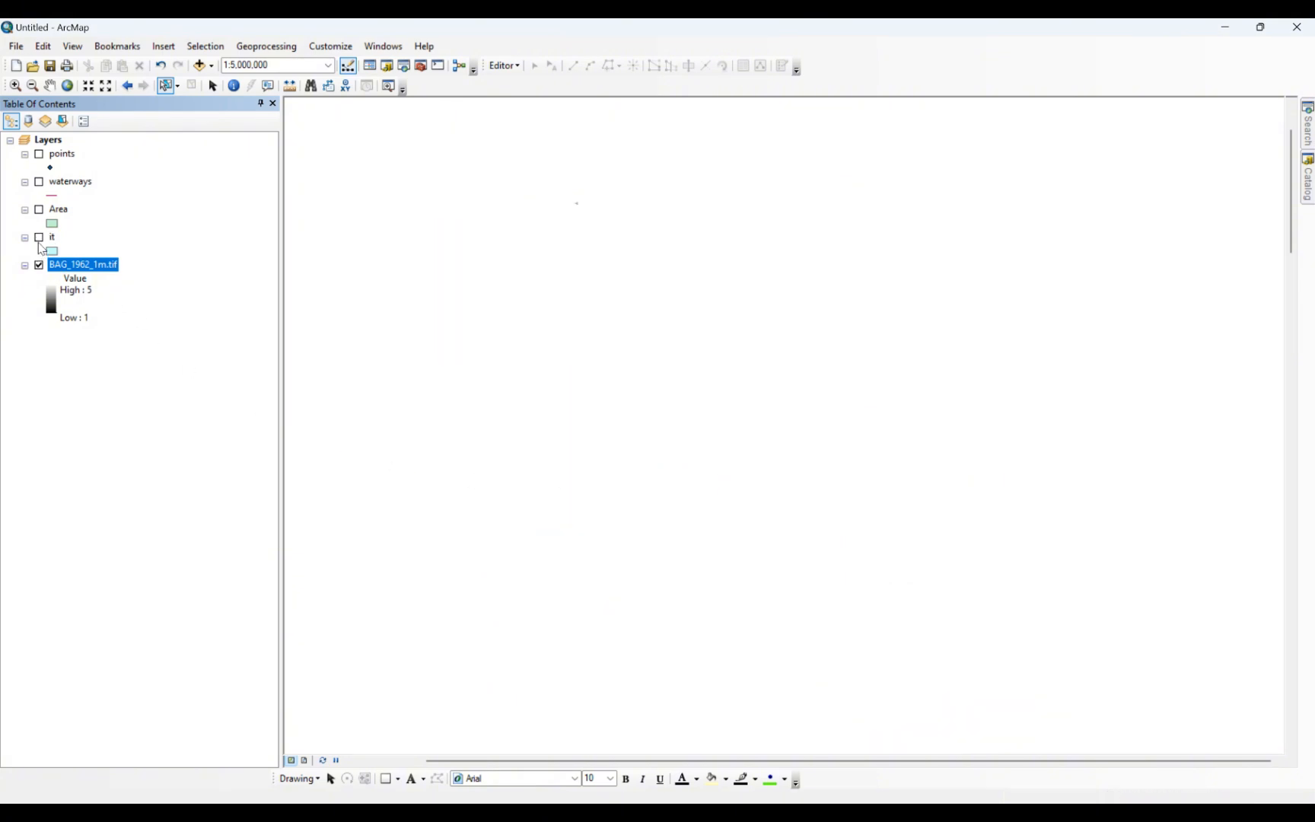
- Show the it layer again and zoom the map to the extent of BAG_1962_1m.tif
left_click(39, 239)
left_click(39, 239)
left_click(39, 238)
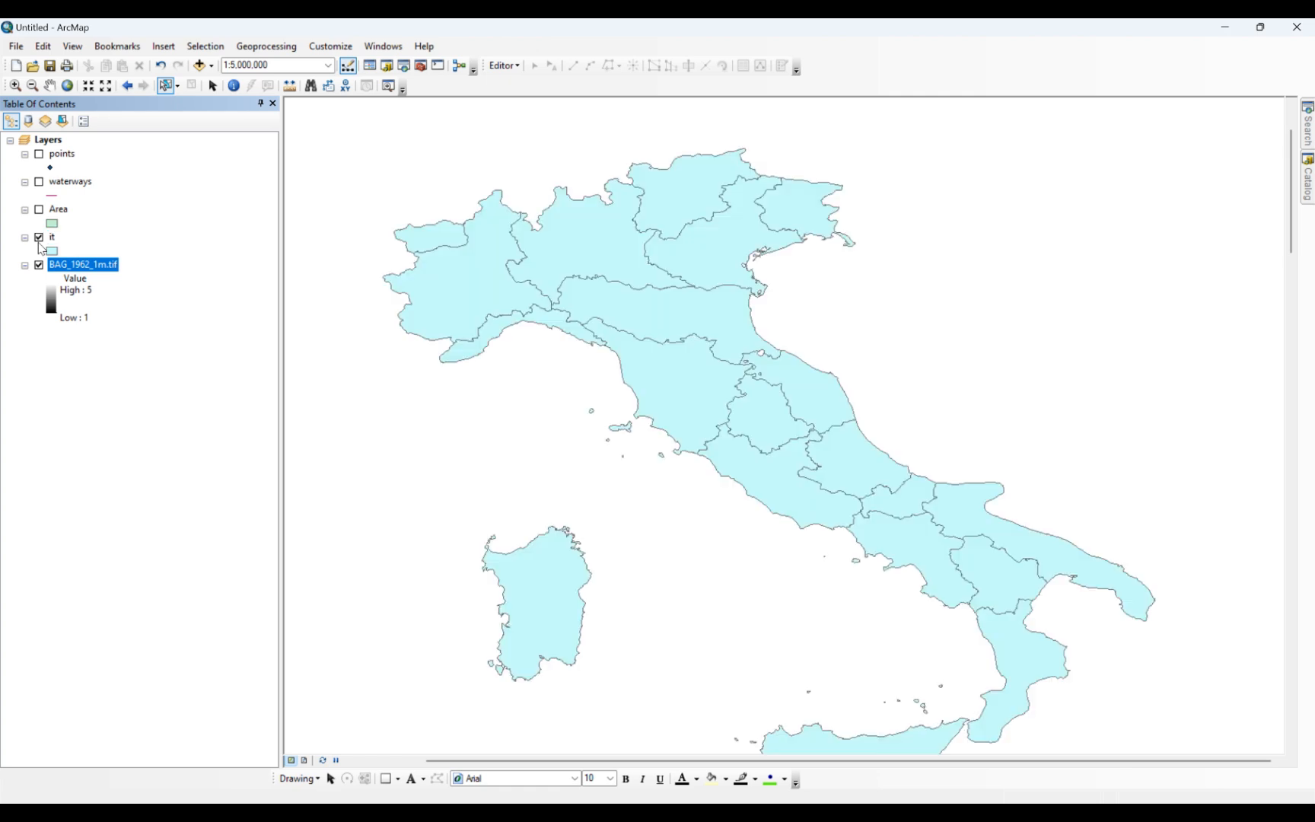
right_click(50, 267)
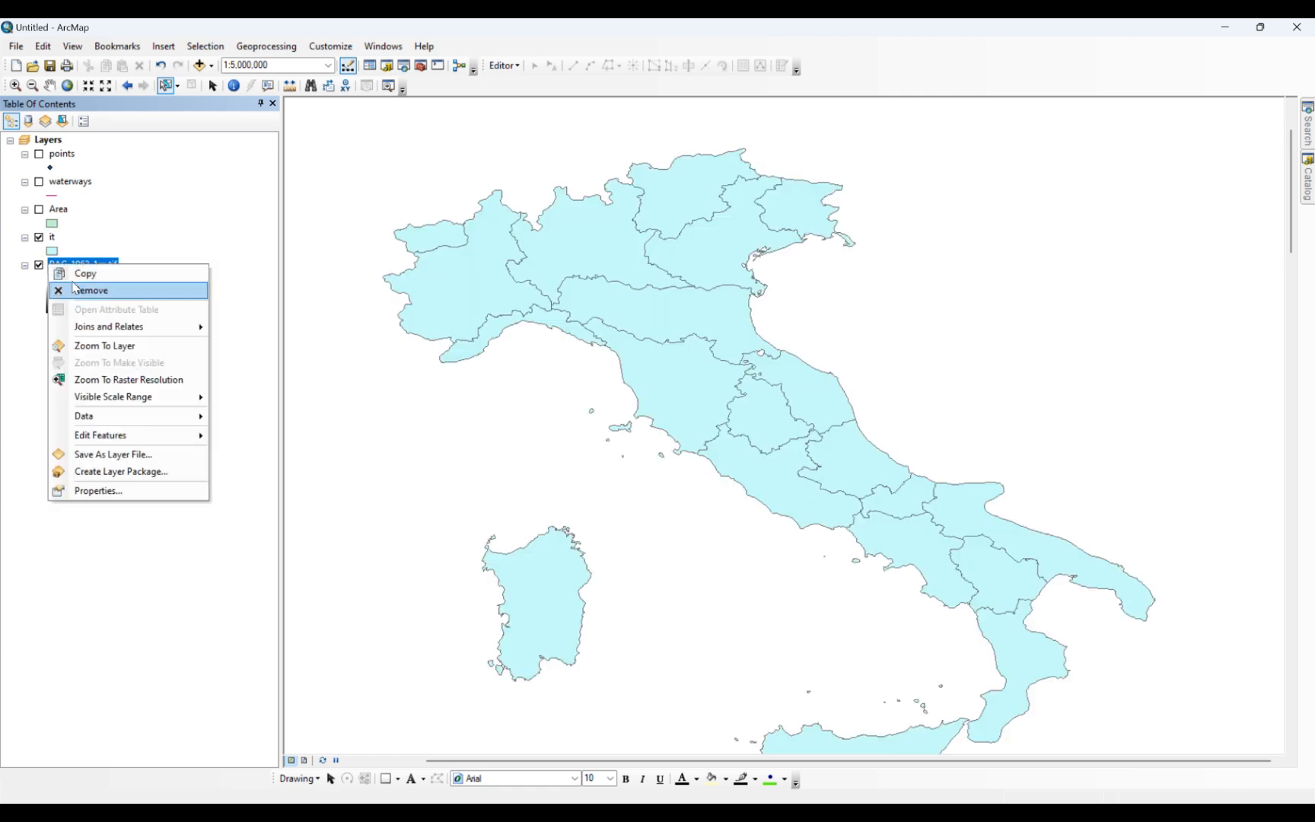
left_click(122, 347)
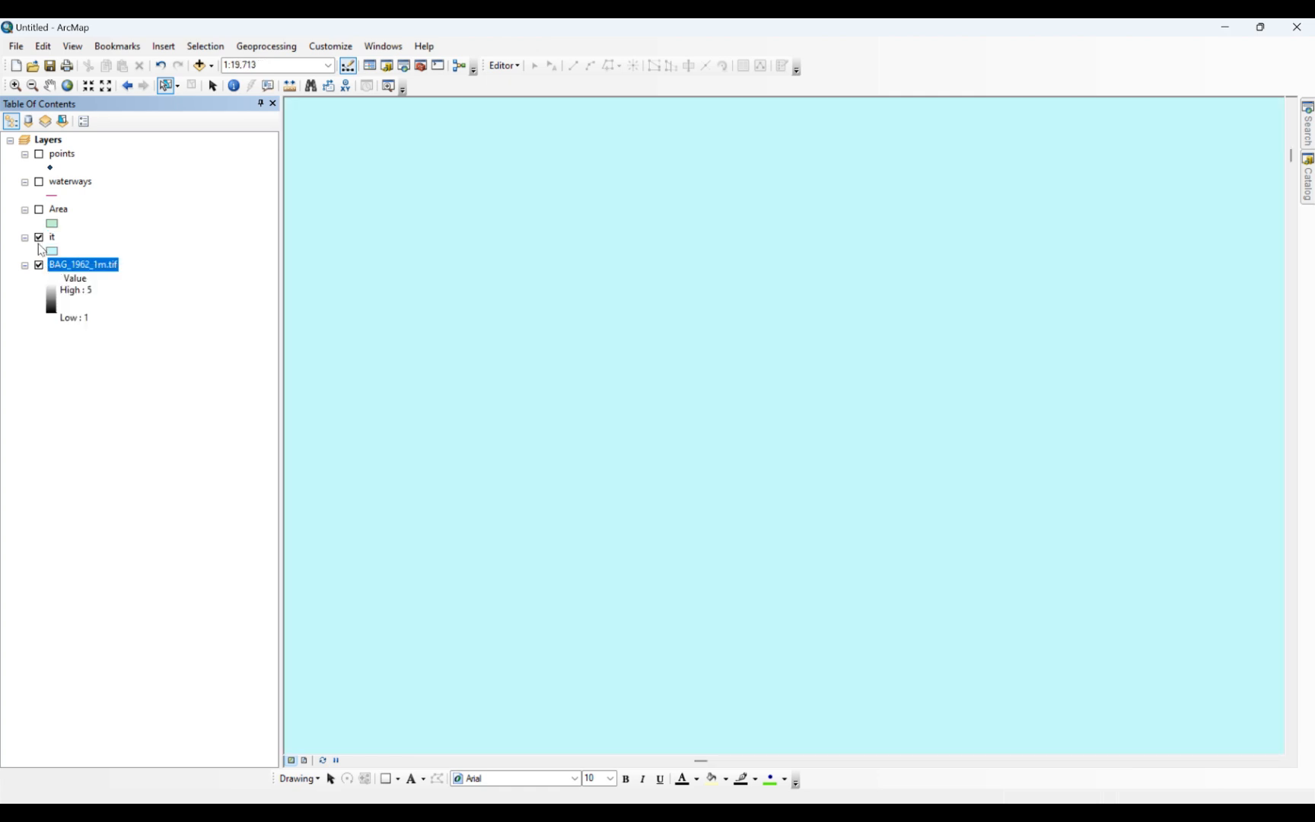
- Apply 40% transparency to the it layer in its display properties to reveal the raster beneath
left_click(40, 240)
left_click(40, 239)
right_click(48, 238)
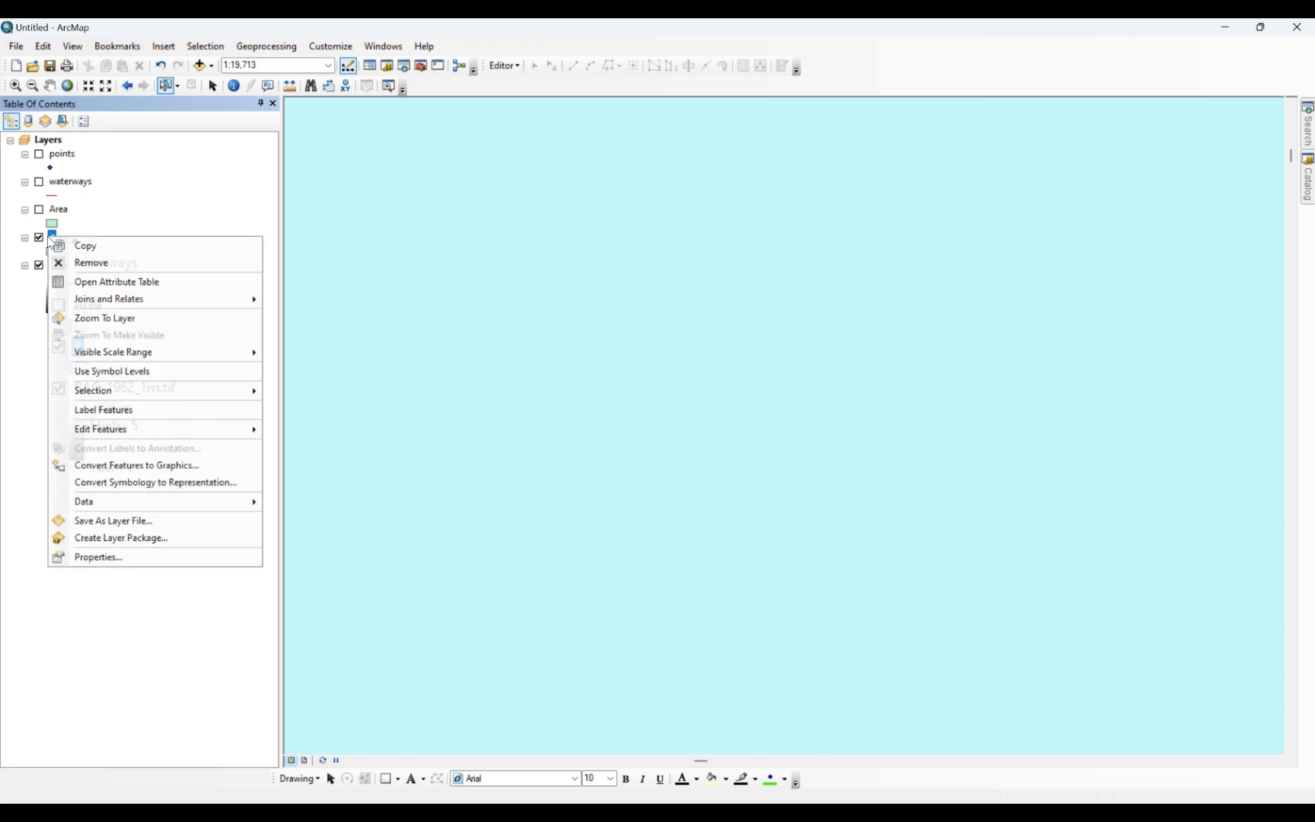
left_click(150, 552)
left_click_drag(528, 294, 600, 295)
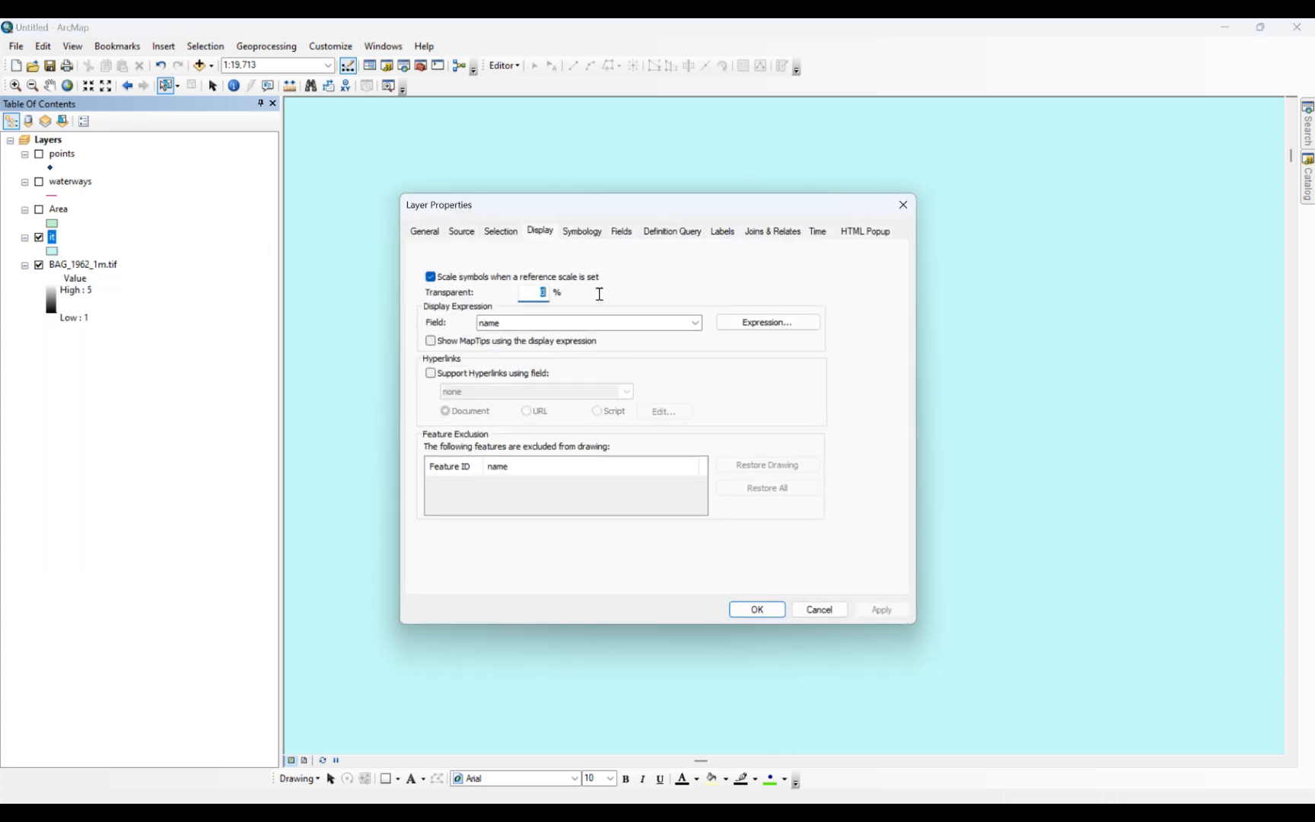
type("4")
left_click(883, 609)
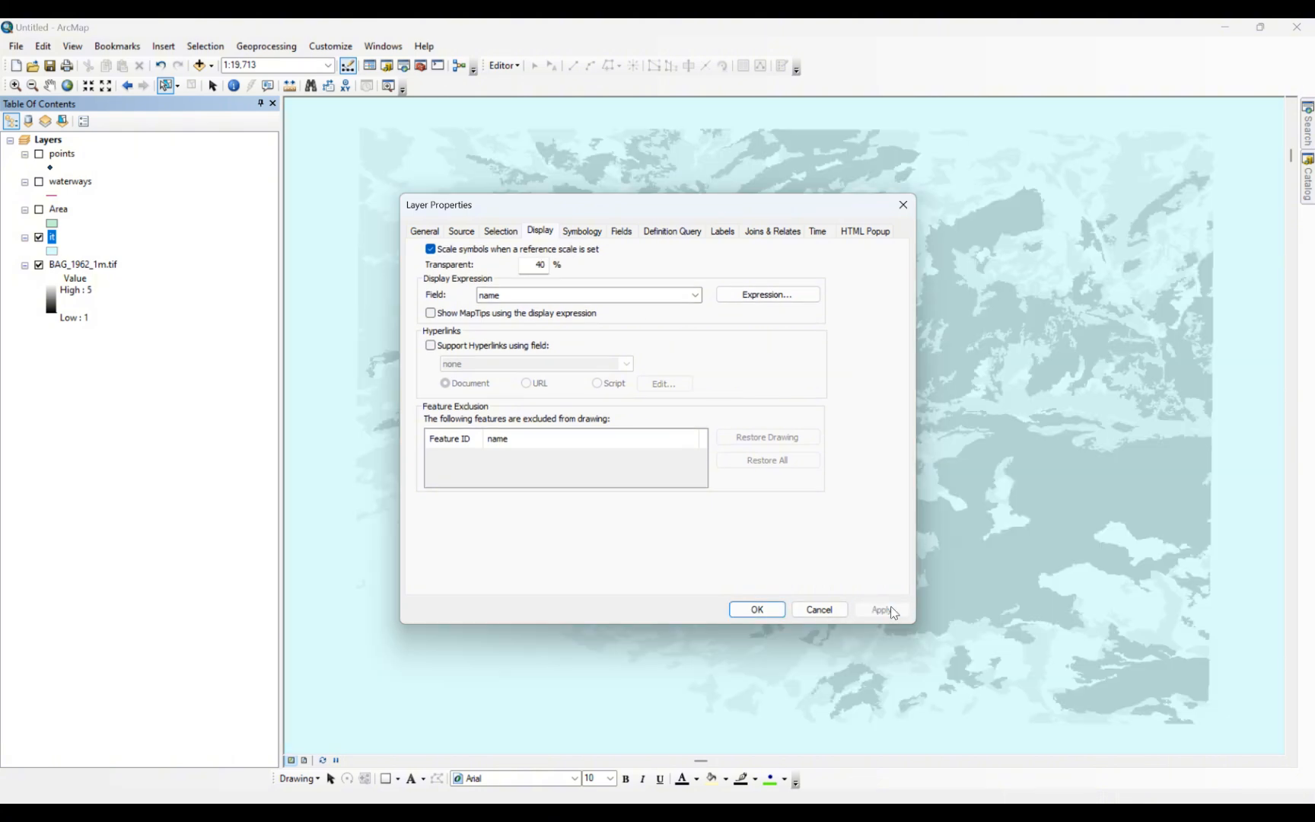
- Move the properties dialog away from the raster and apply 60% transparency to the it layer
left_click_drag(818, 206, 616, 216)
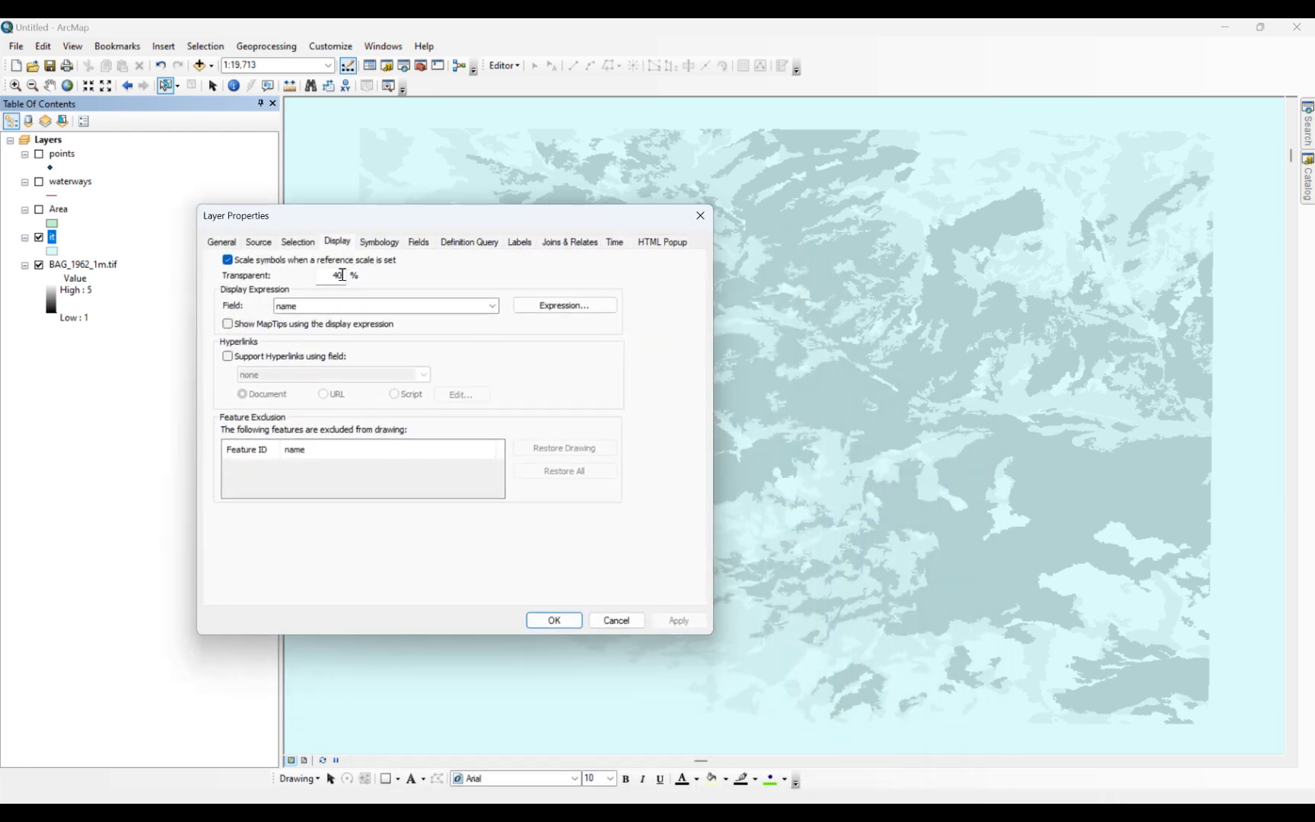
double_click(336, 274)
type("60")
left_click(678, 620)
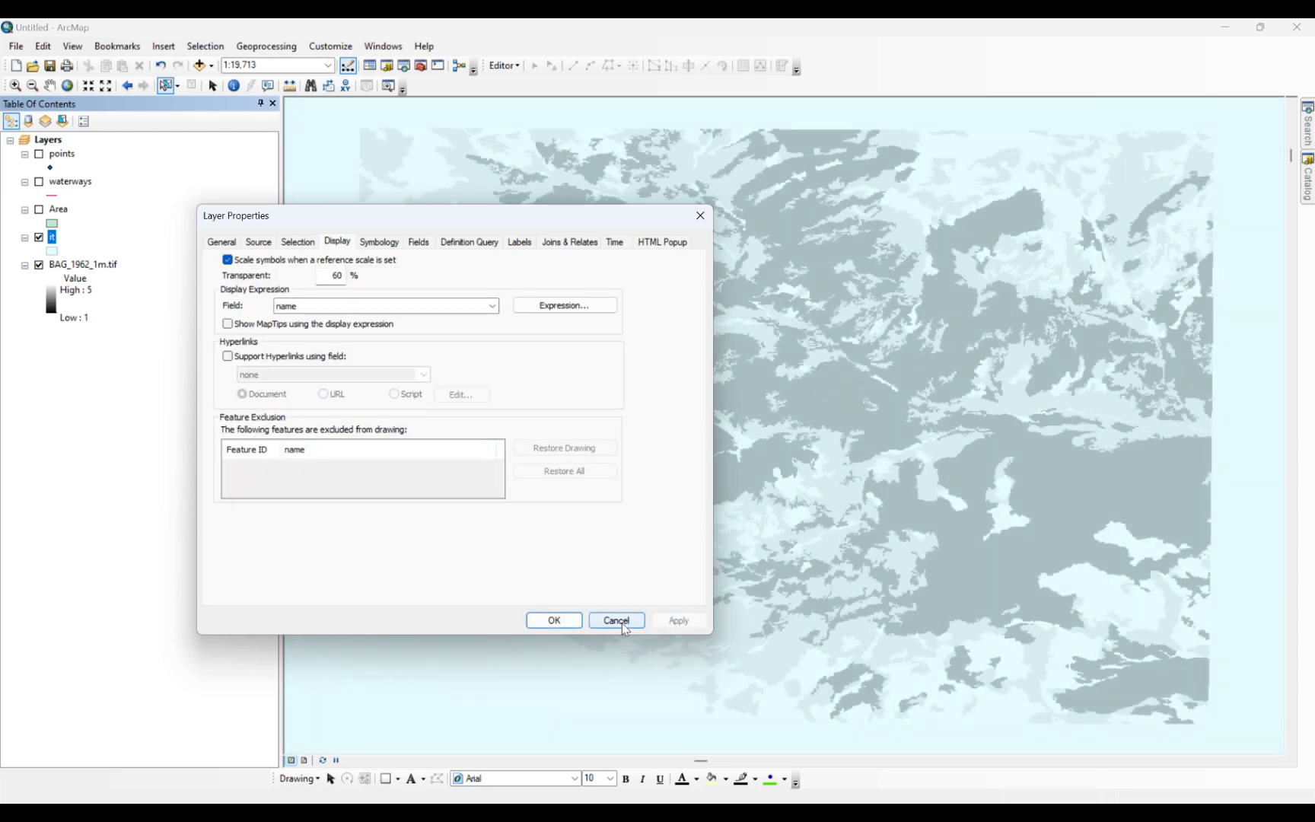
- Return the it layer's transparency to 0% and accept the layer properties
left_click_drag(323, 277, 438, 284)
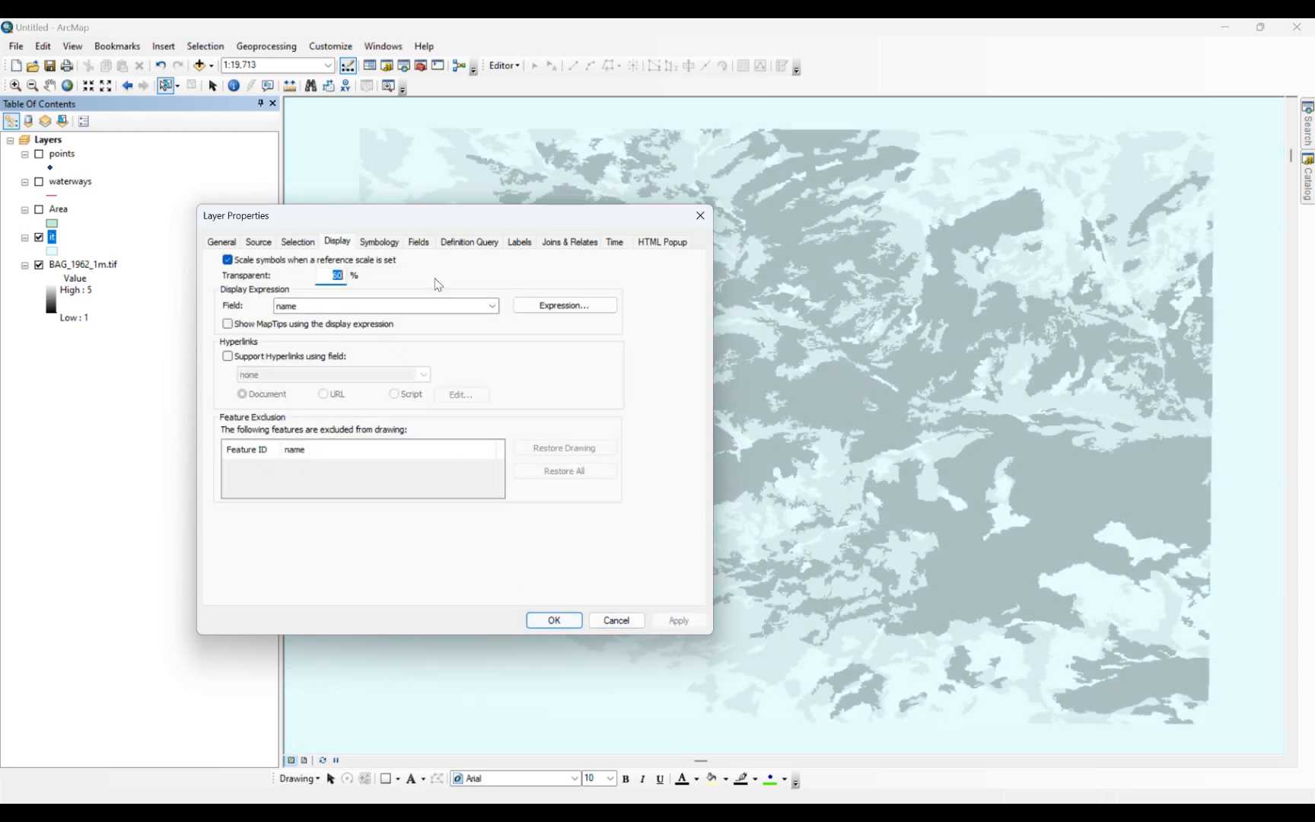
type("0")
left_click(678, 620)
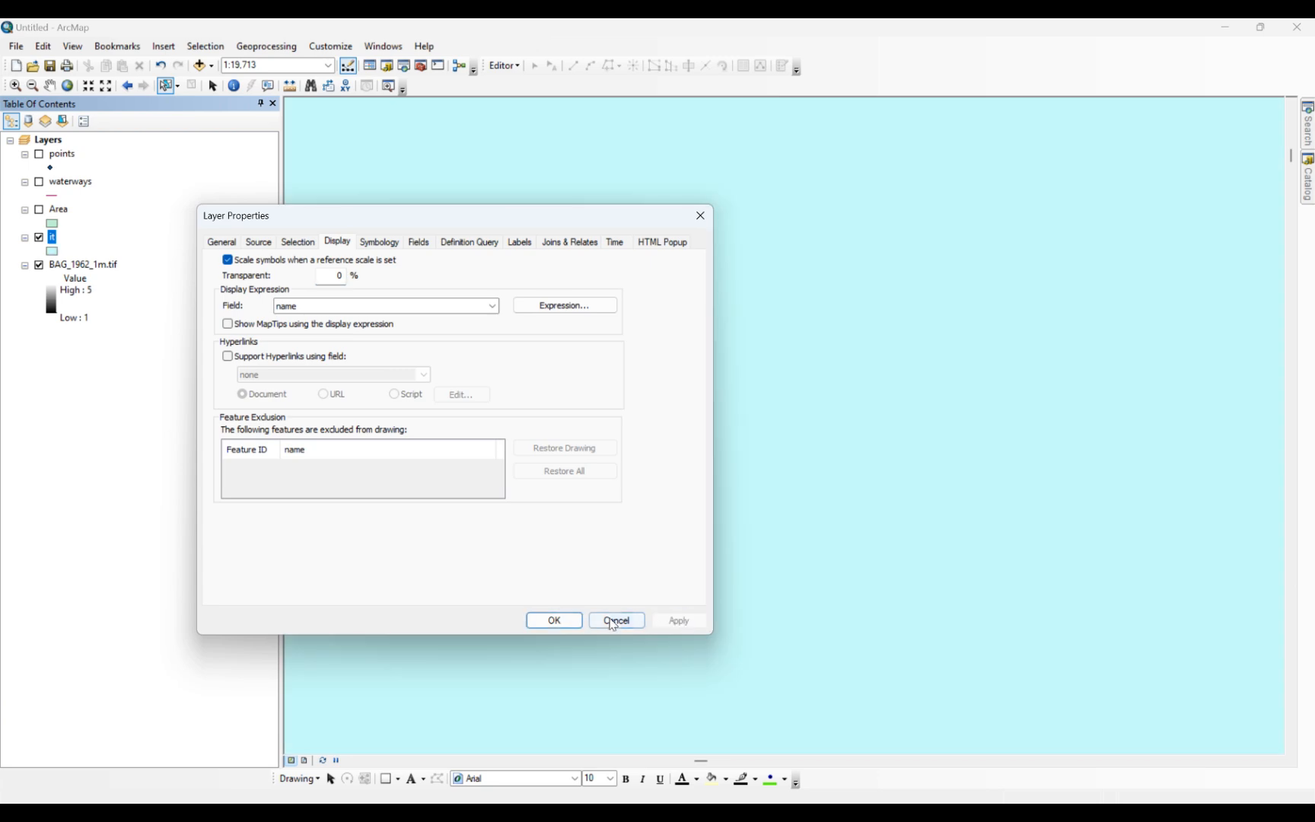
left_click(555, 621)
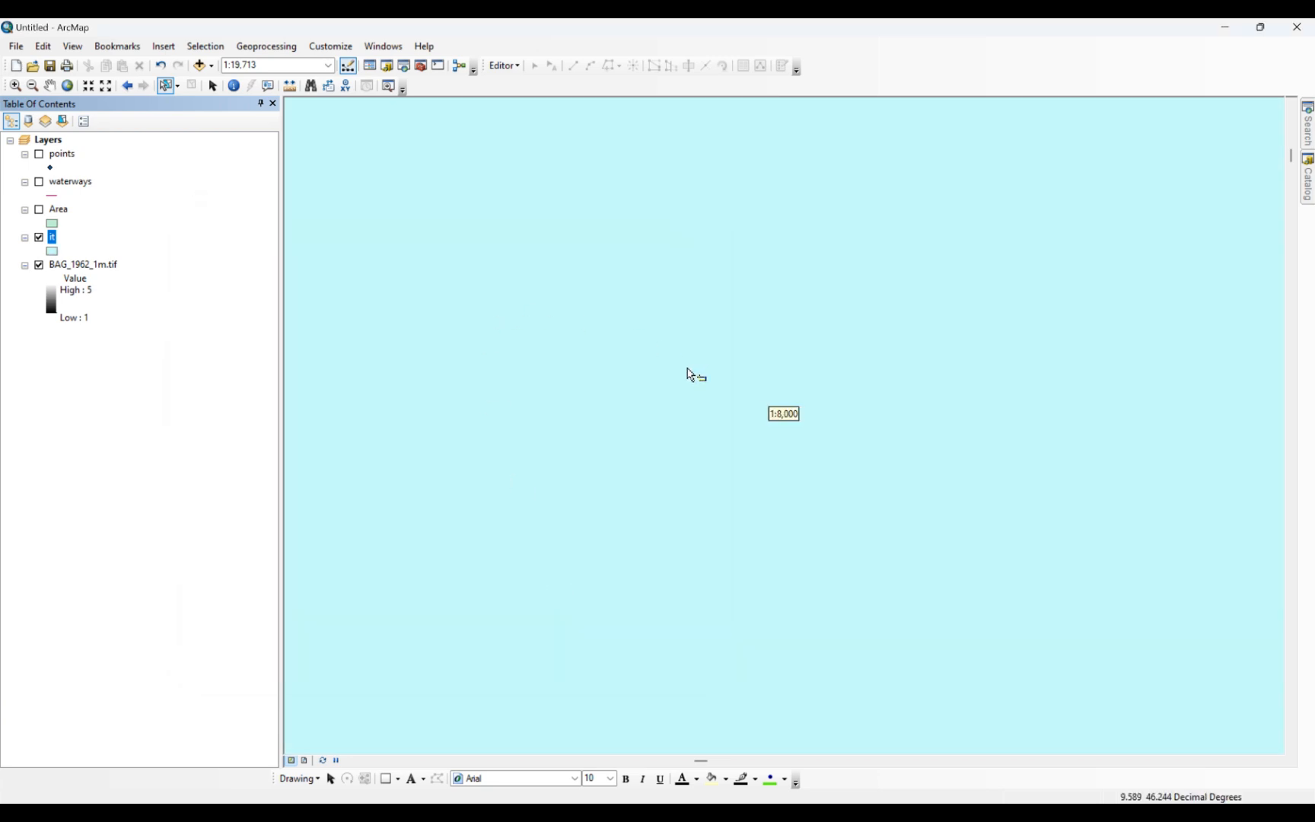
- Set the fill color of the it layer's symbol to No Color
scroll(688, 374, "up", 5)
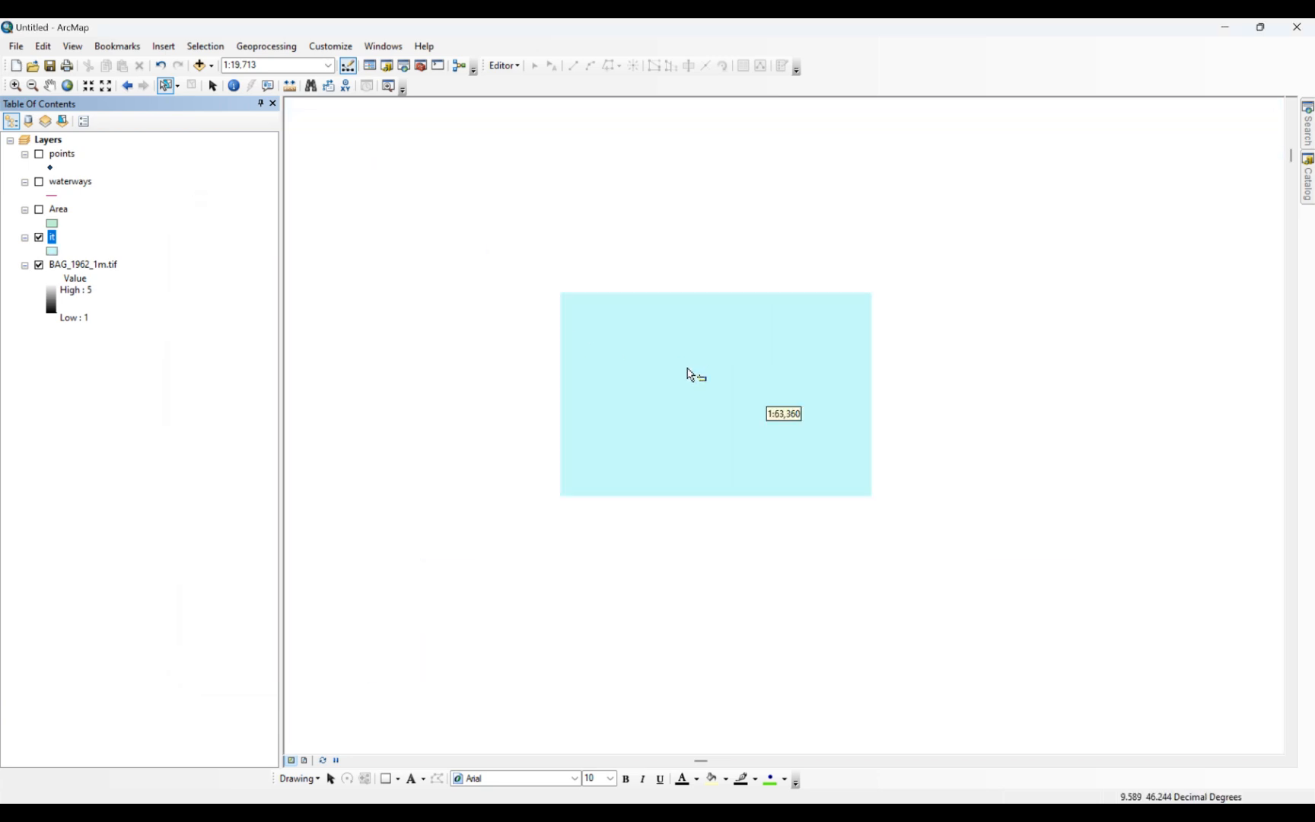
scroll(689, 373, "up", 8)
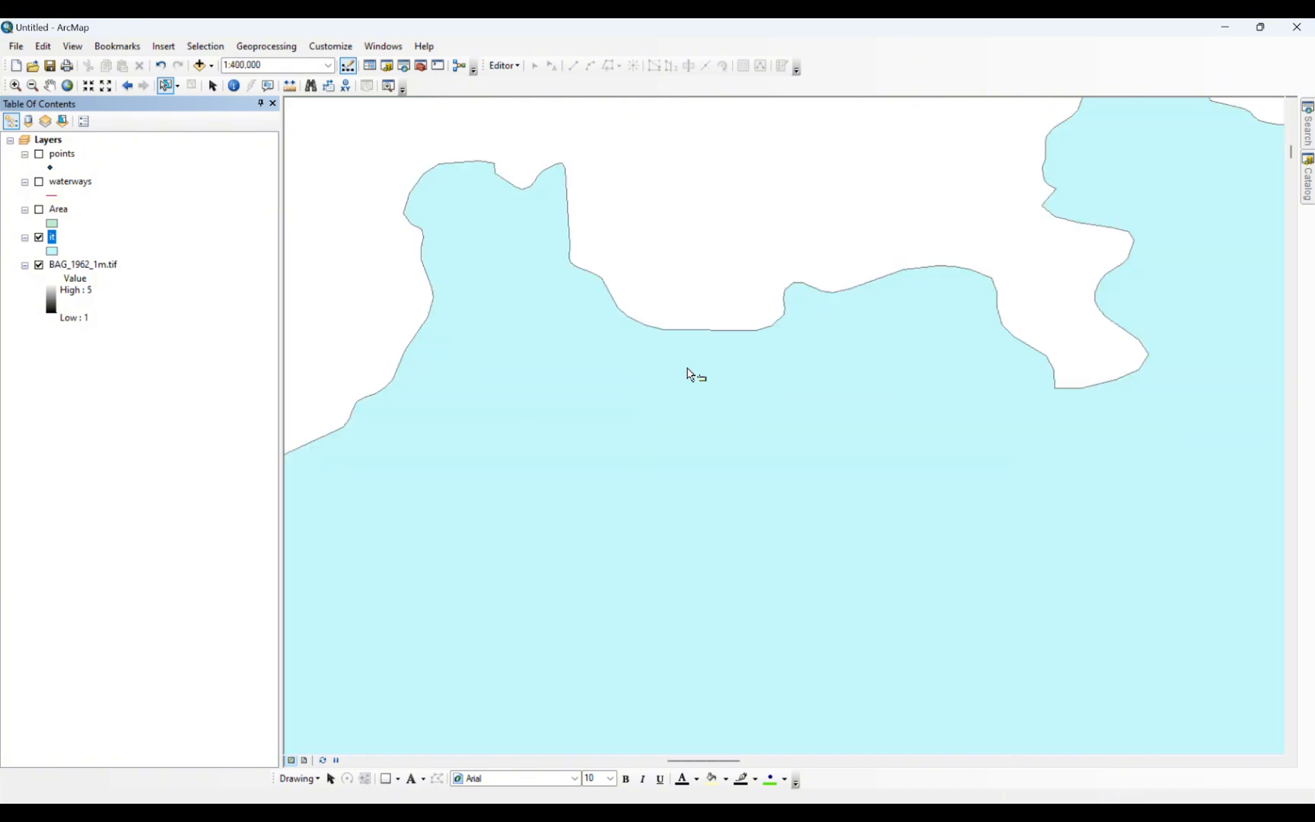
scroll(688, 374, "up", 5)
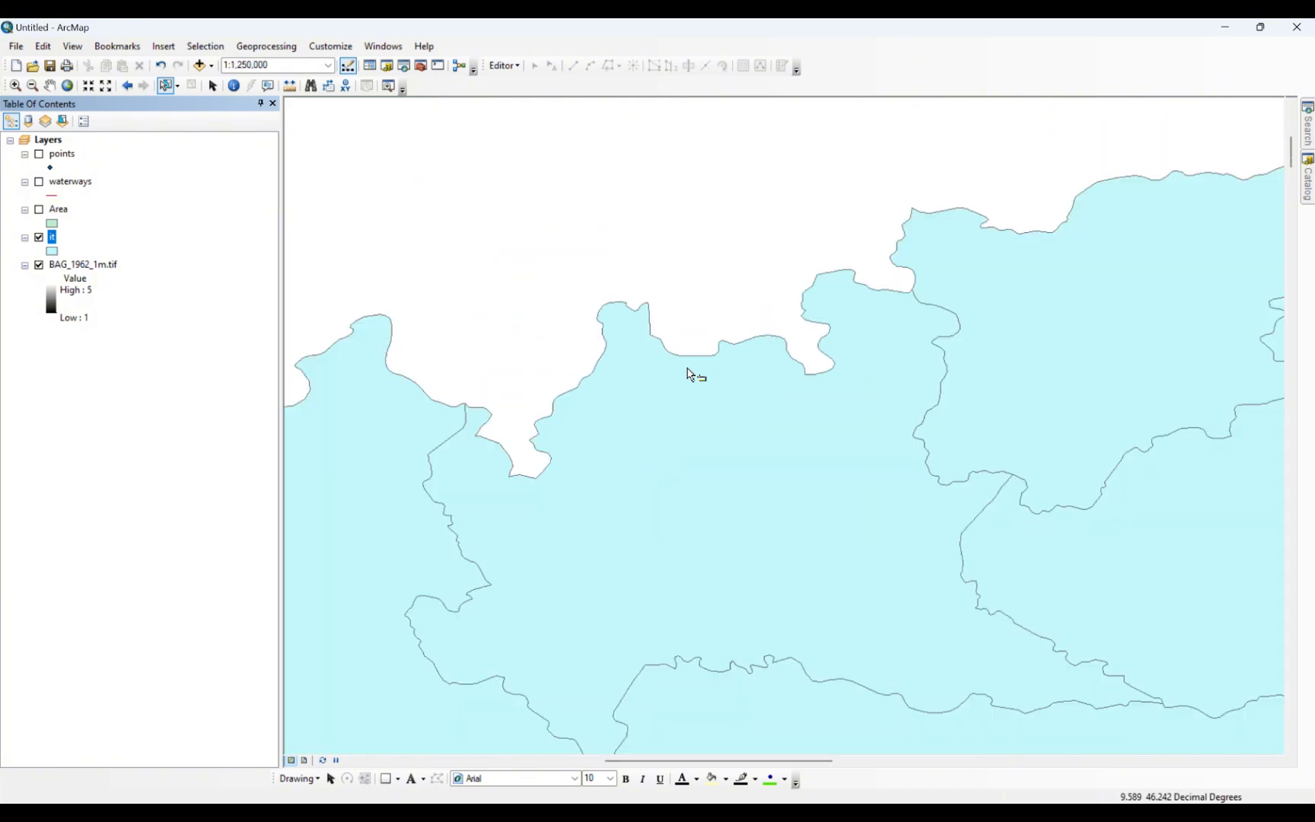
scroll(689, 373, "up", 5)
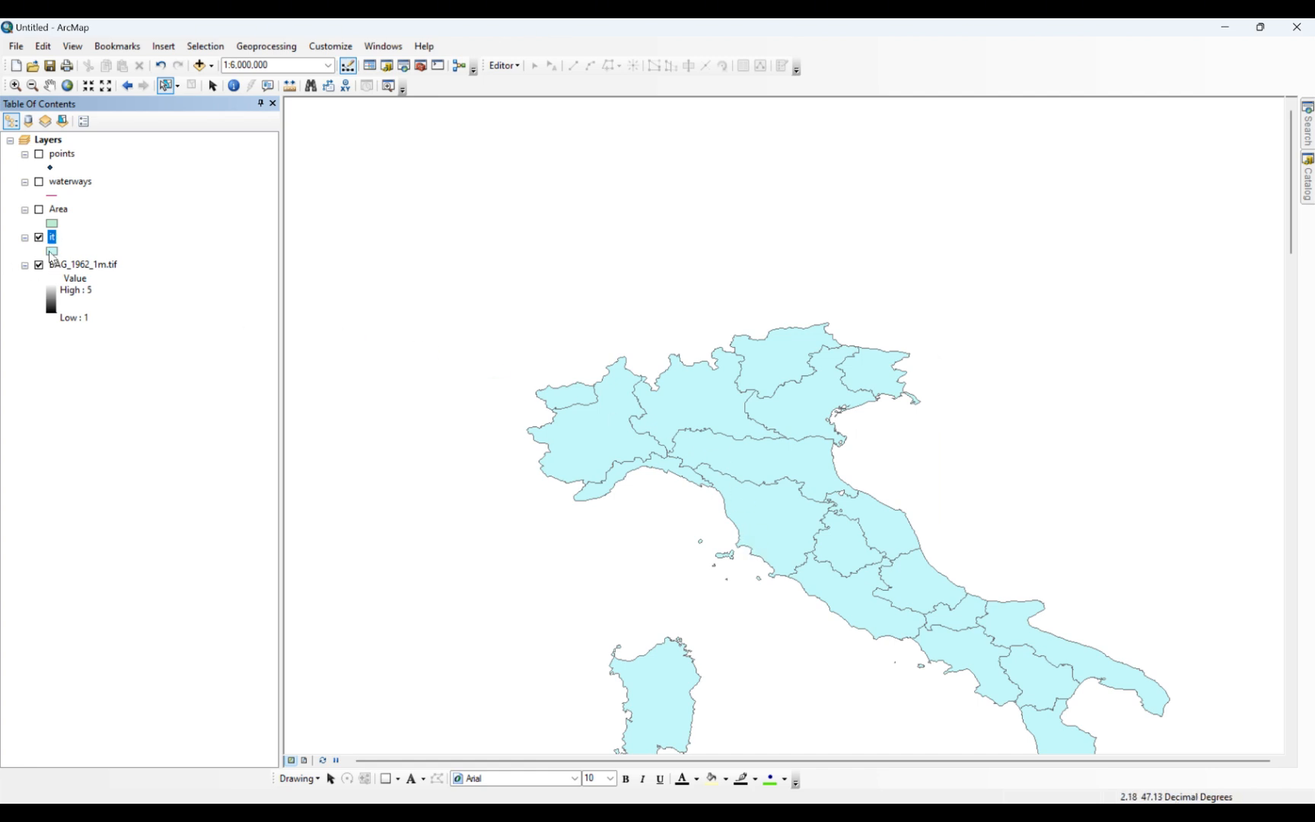
left_click(51, 252)
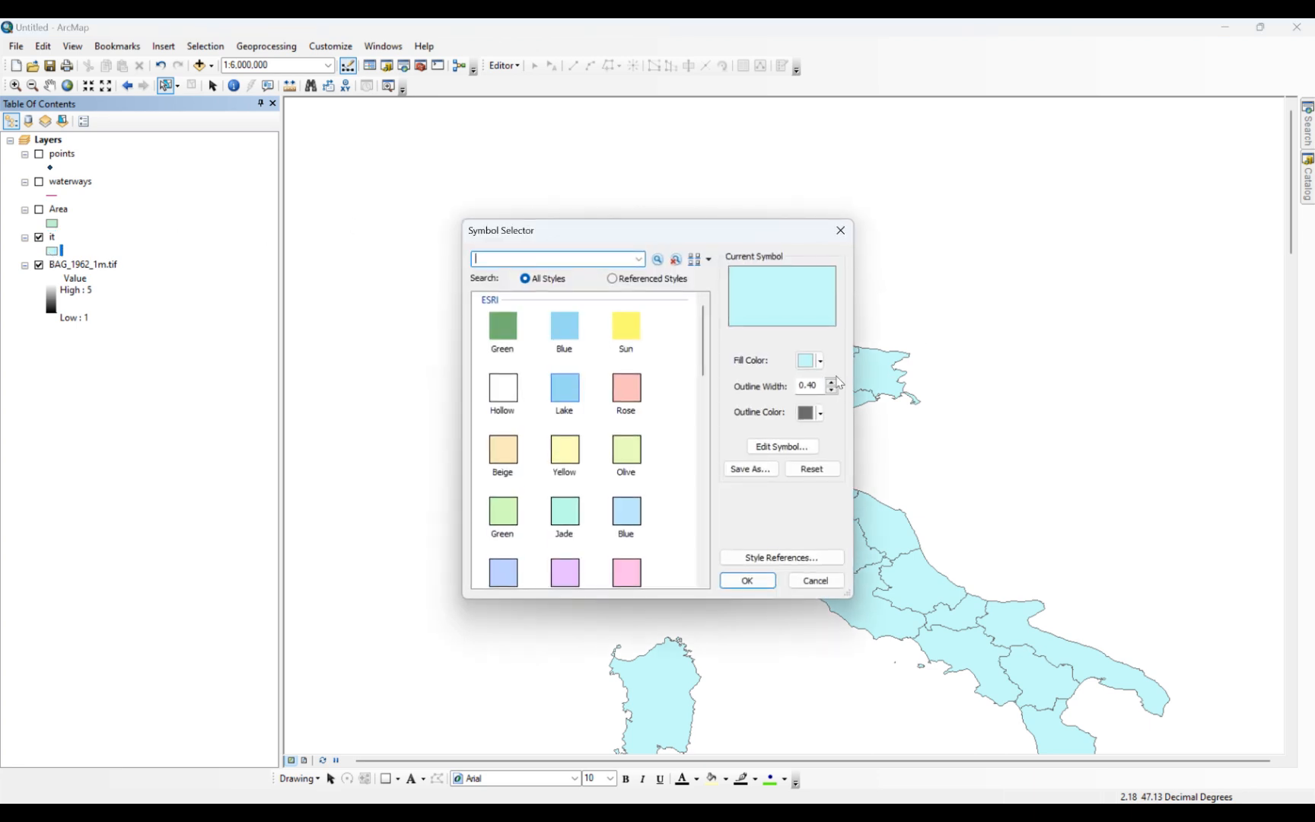
left_click(813, 361)
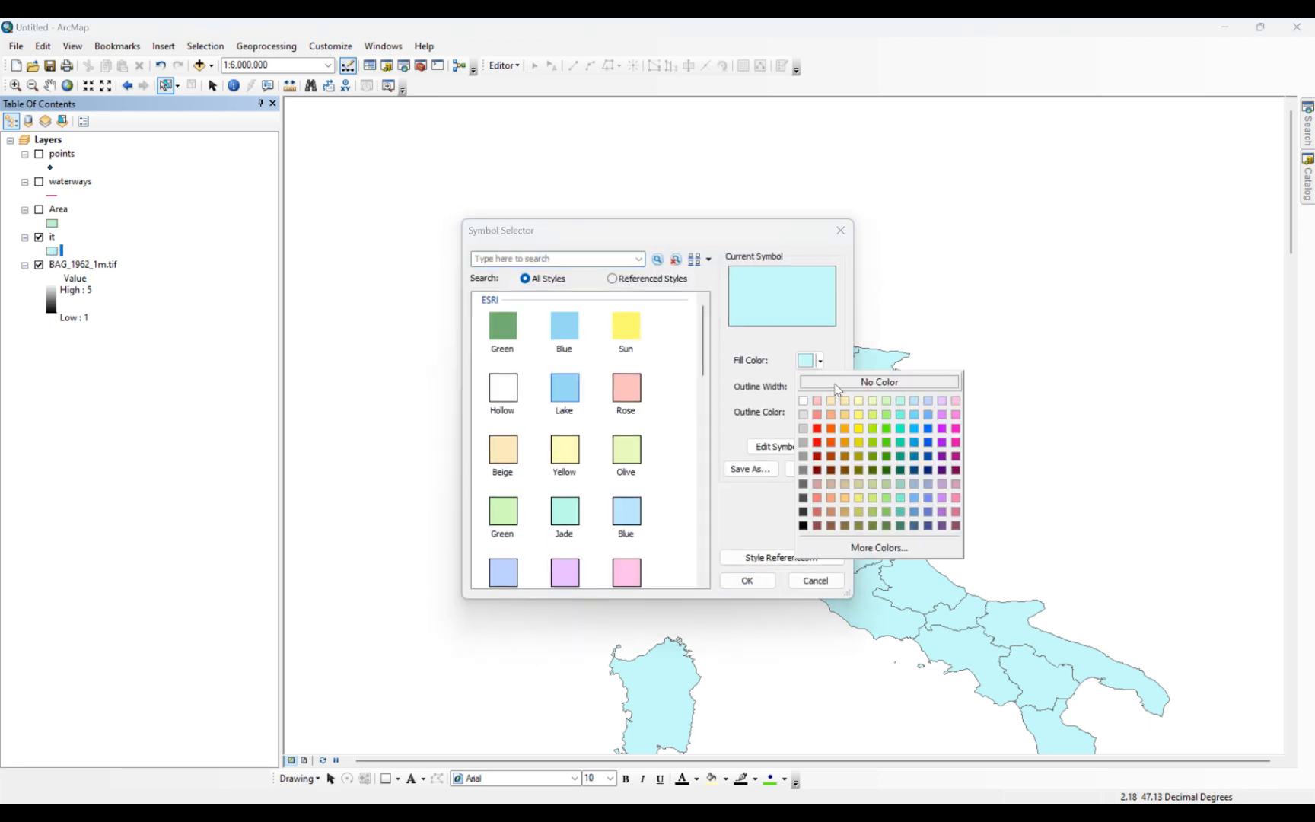
left_click(837, 384)
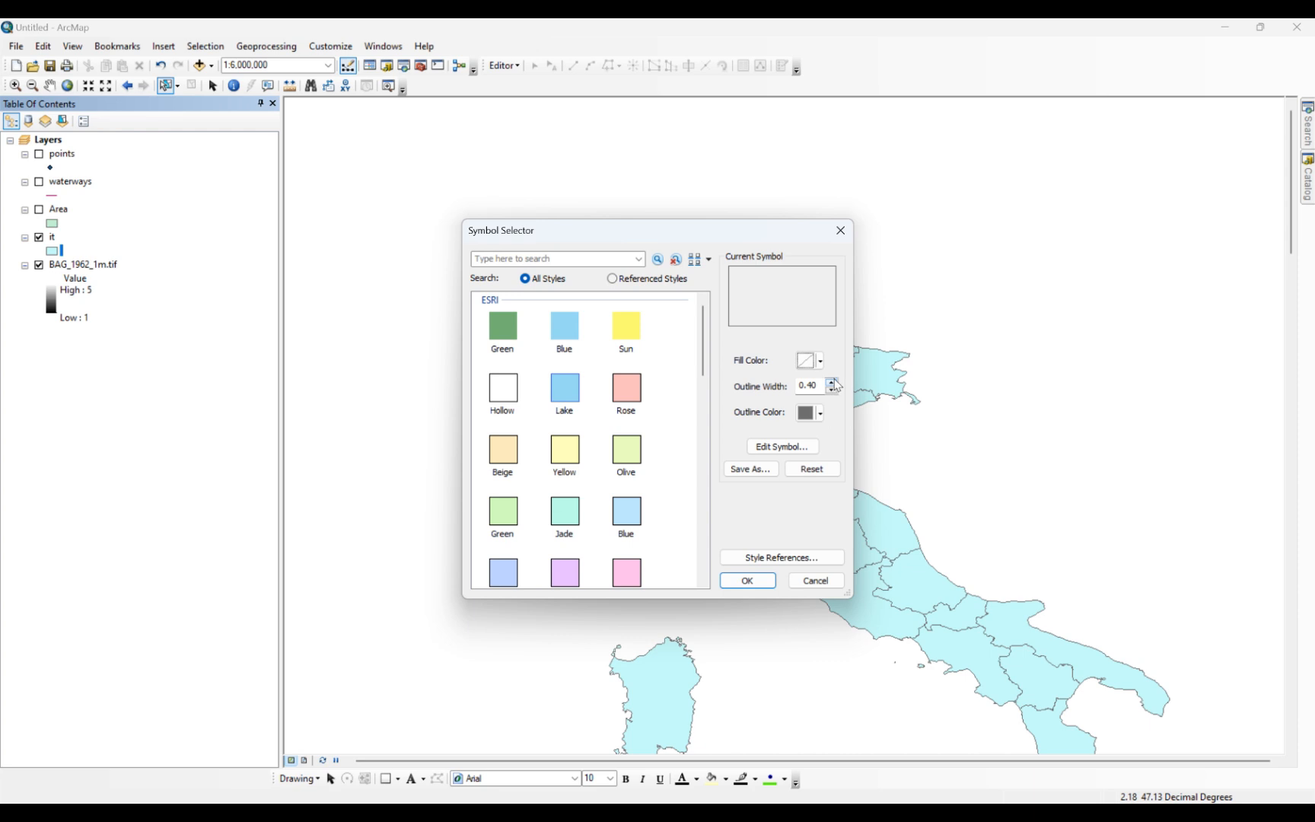
- Give the it layer's symbol a bright pink outline with a width of 1.00 and apply it
left_click(822, 413)
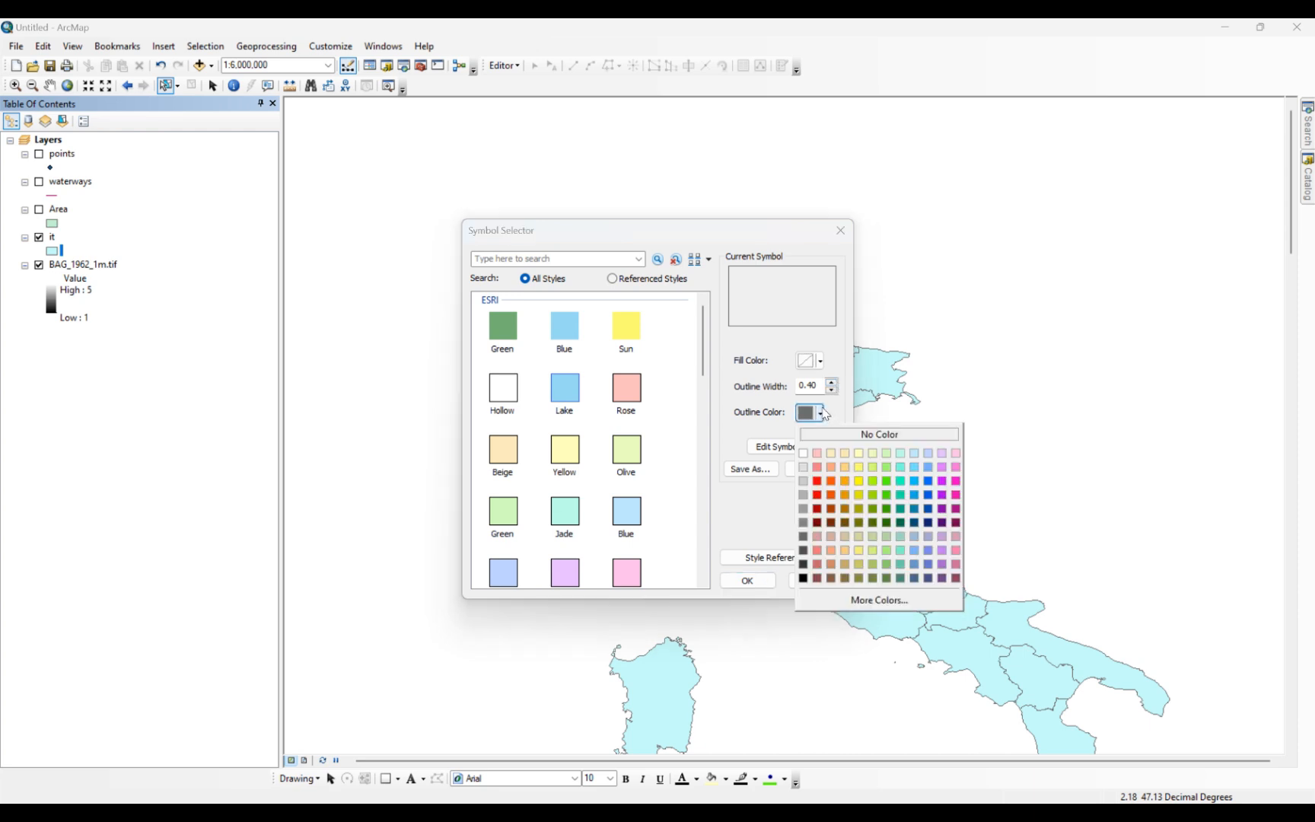
left_click(955, 495)
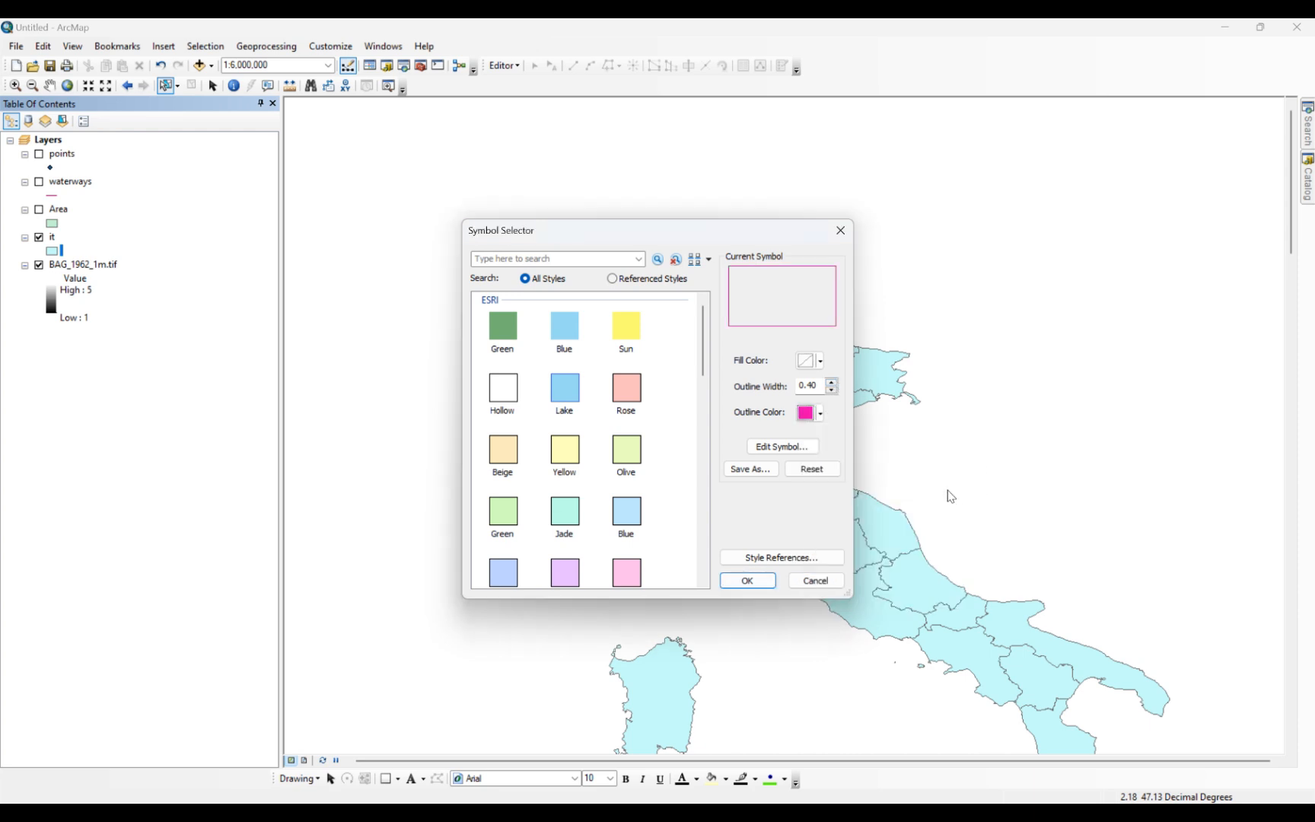
left_click(831, 387)
left_click(835, 379)
left_click(763, 580)
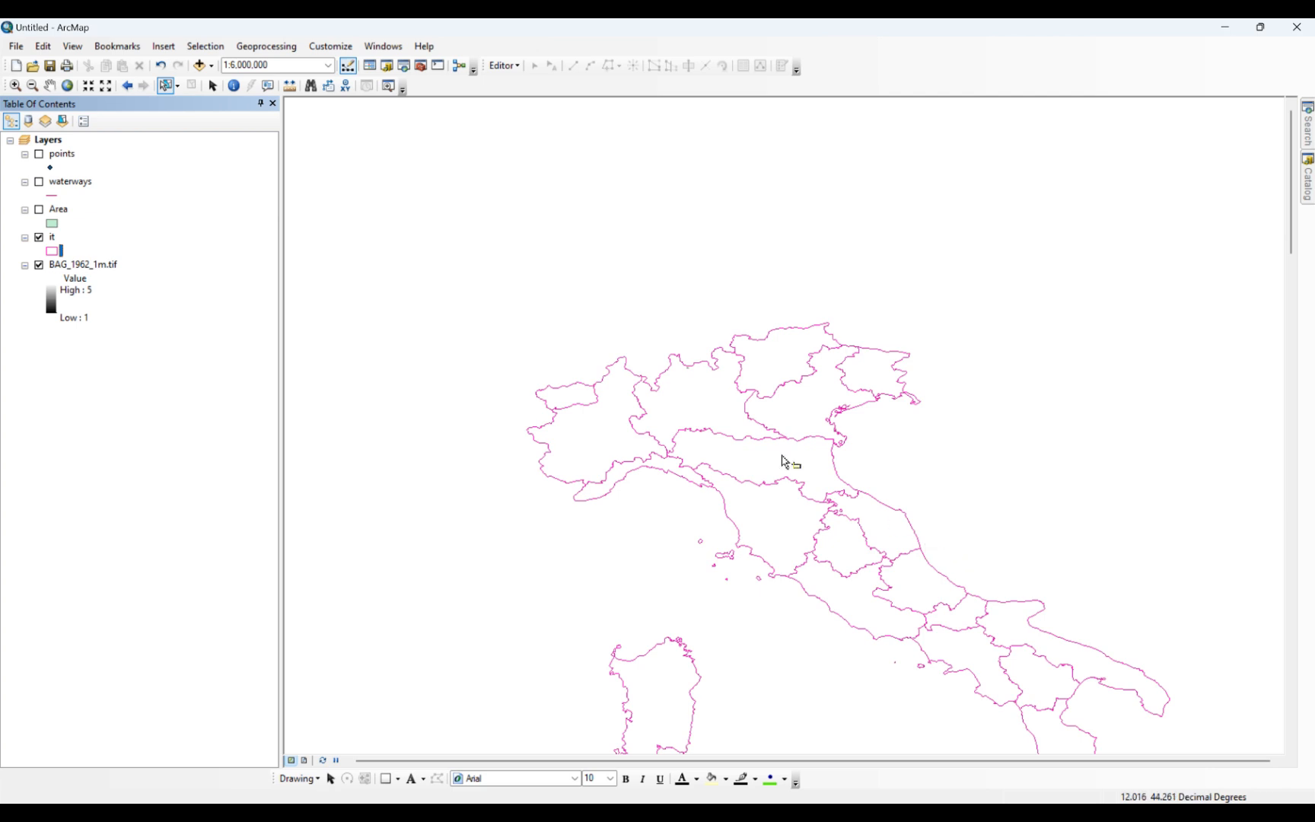
- Change the outline color of the it layer's symbol to bright blue
left_click(212, 86)
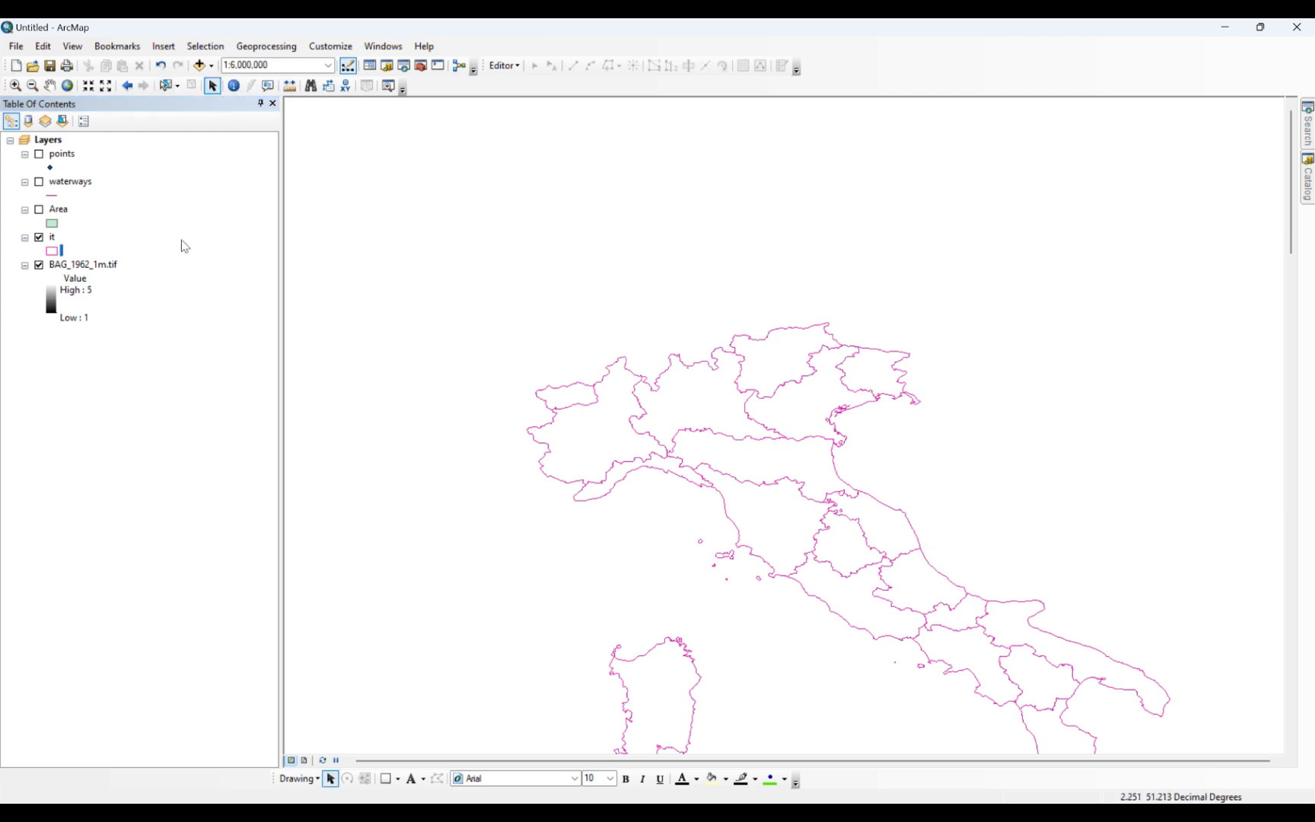
left_click(51, 254)
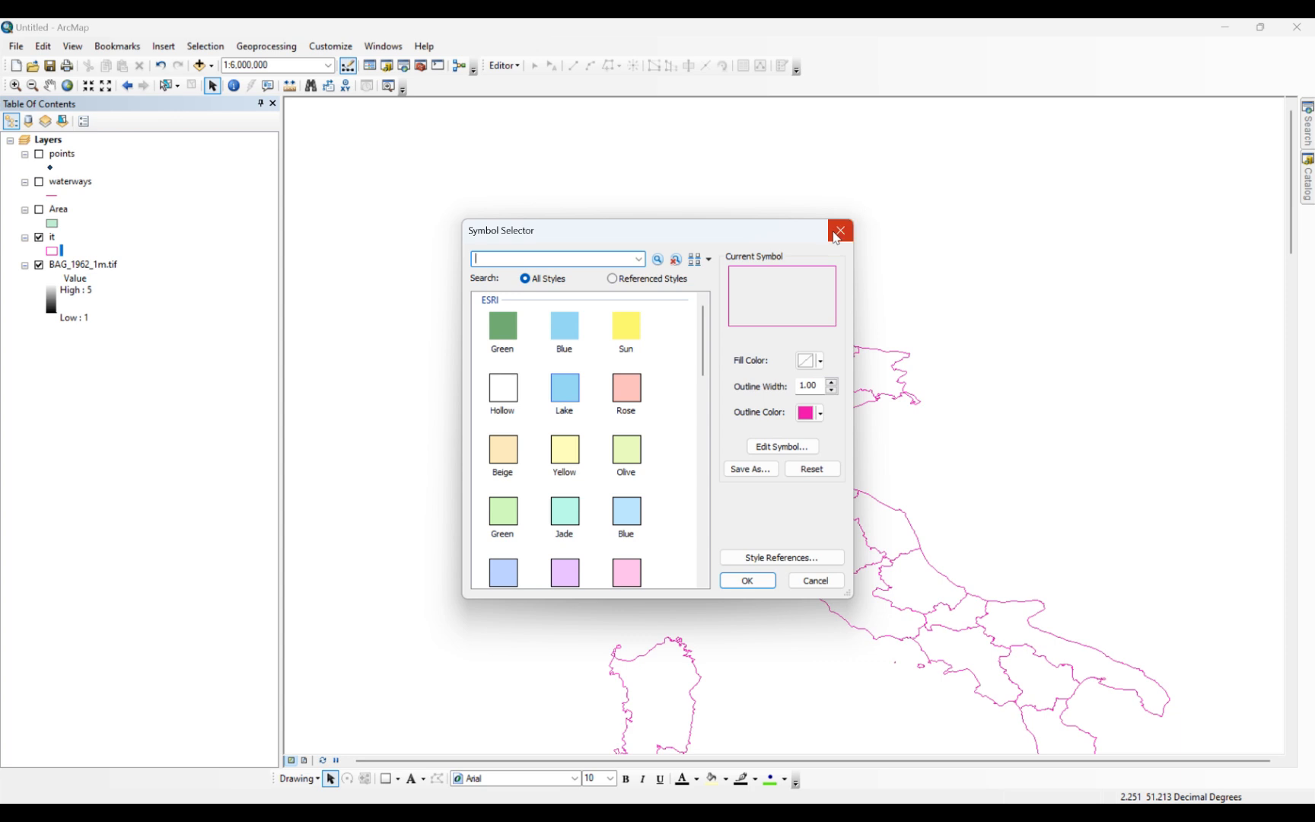
left_click(818, 413)
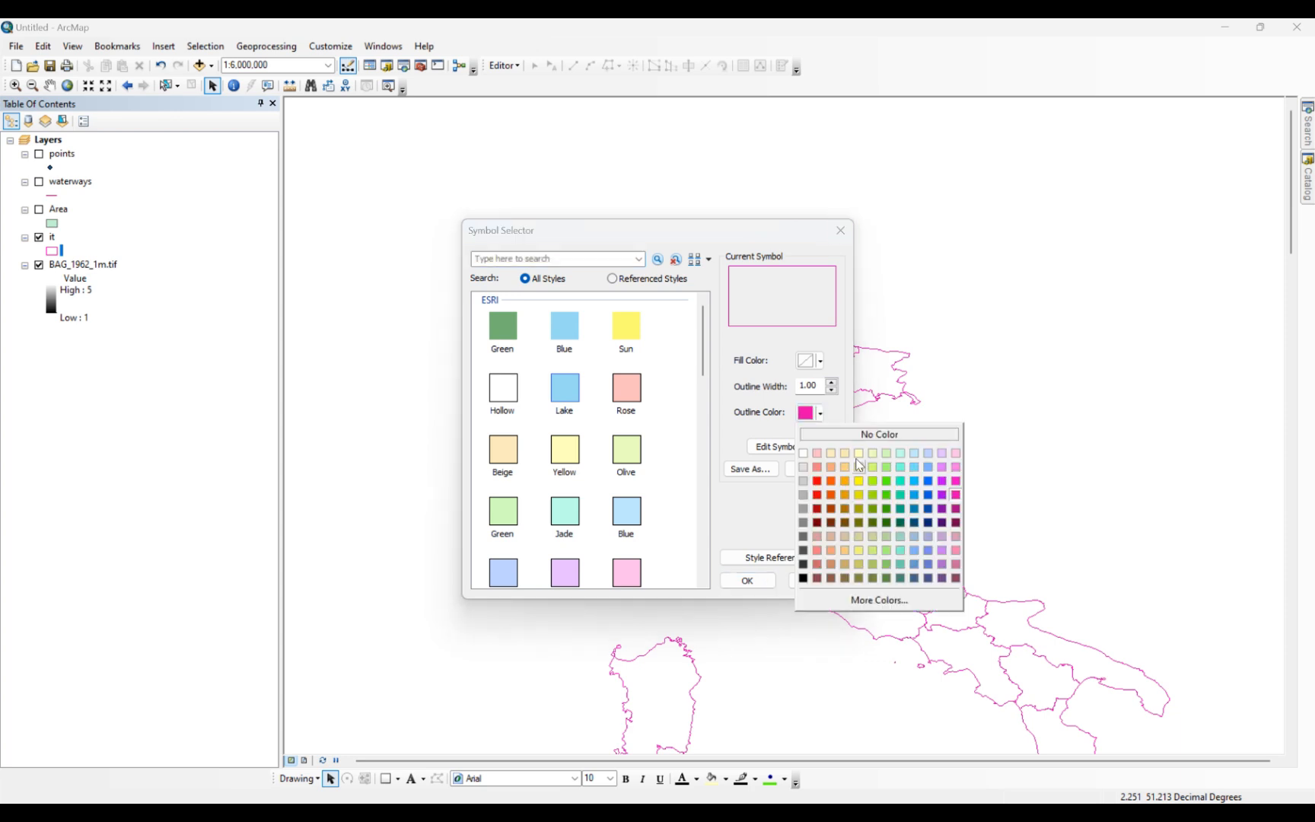
left_click(938, 484)
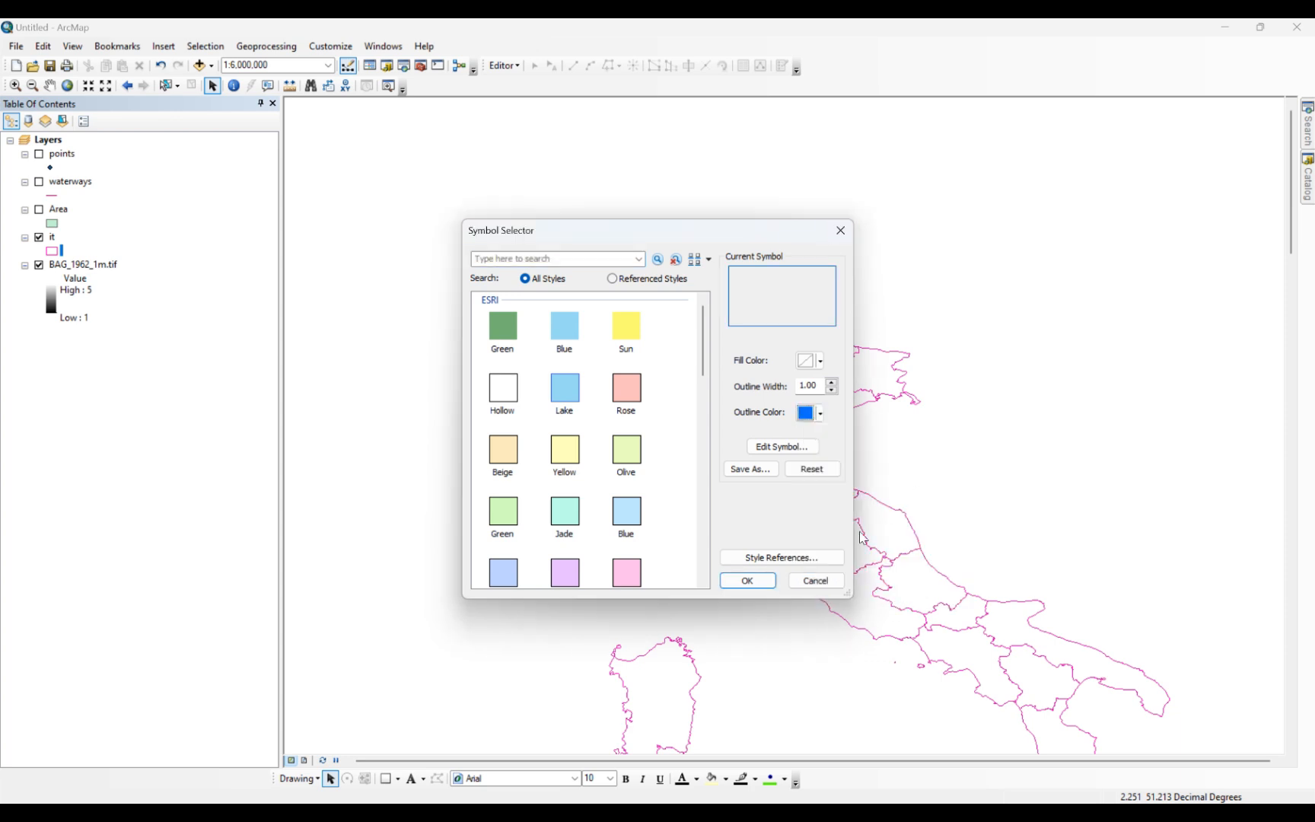
left_click(732, 581)
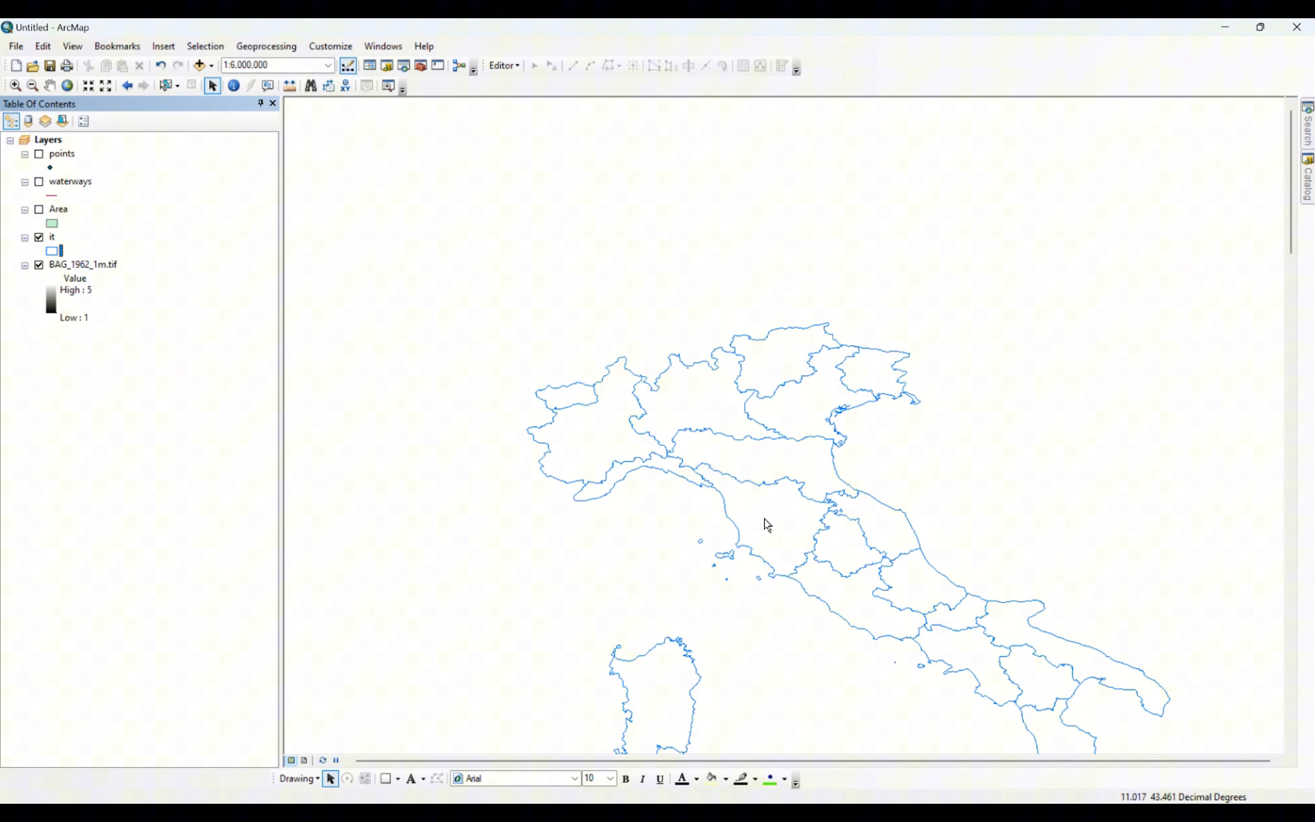
- Examine the it layer's symbology options, comparing single symbol with unique-value categories and viewing the symbol choices
right_click(52, 245)
left_click(138, 564)
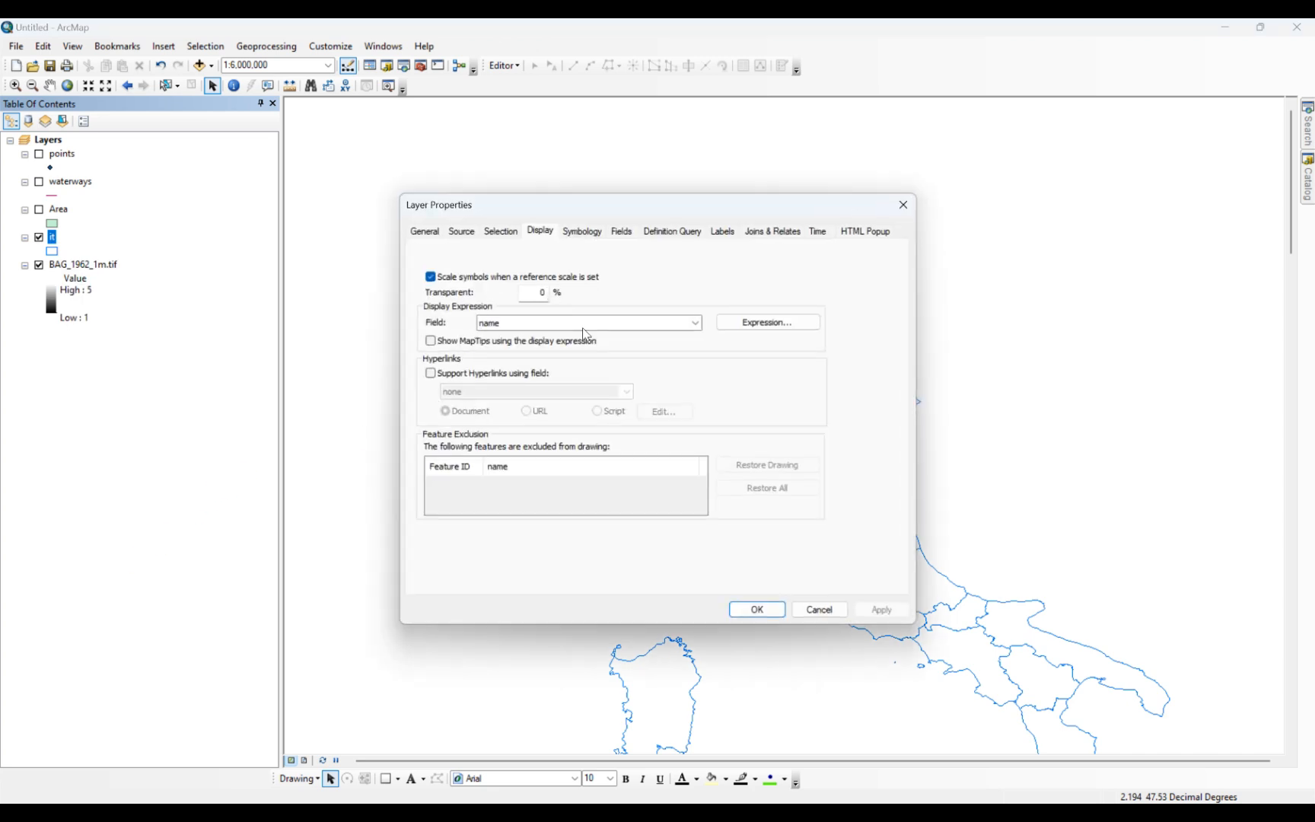
left_click(592, 237)
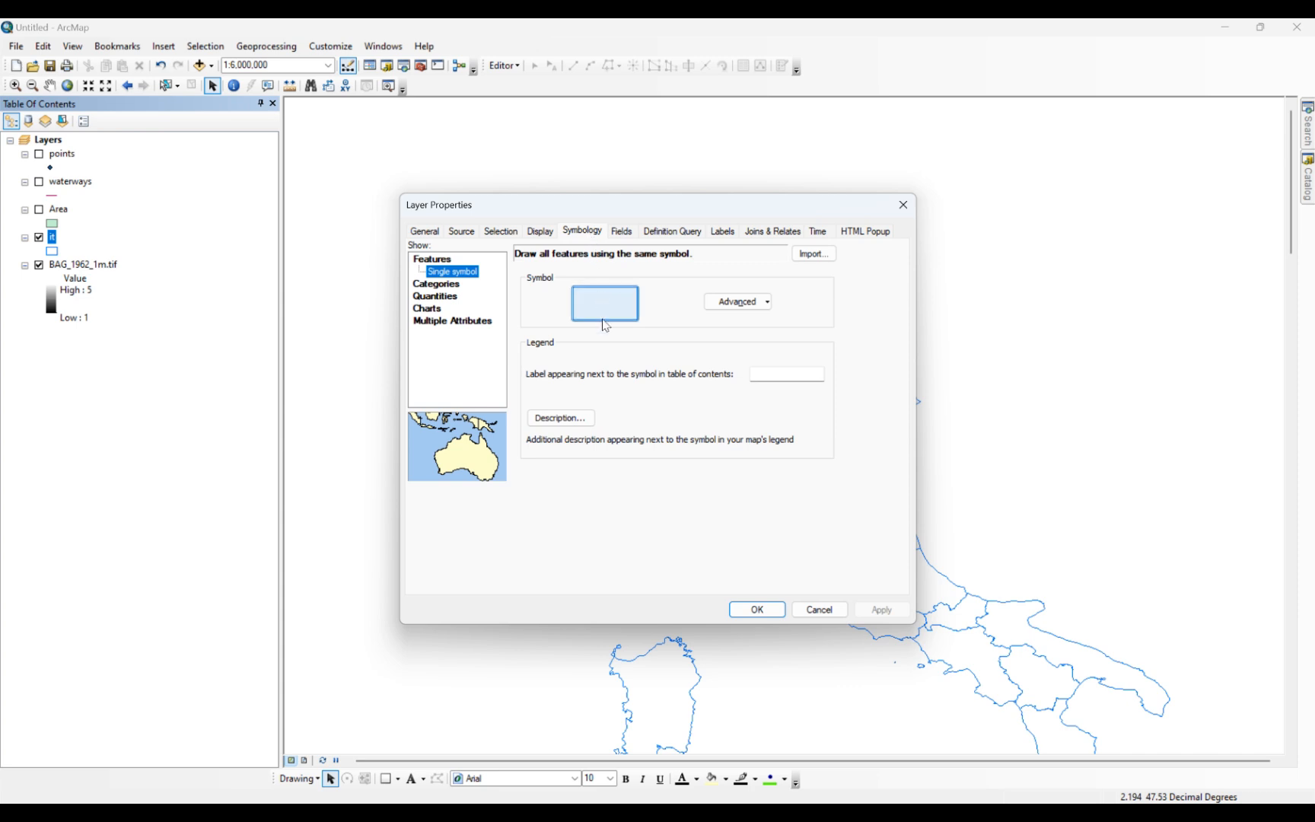
left_click(459, 286)
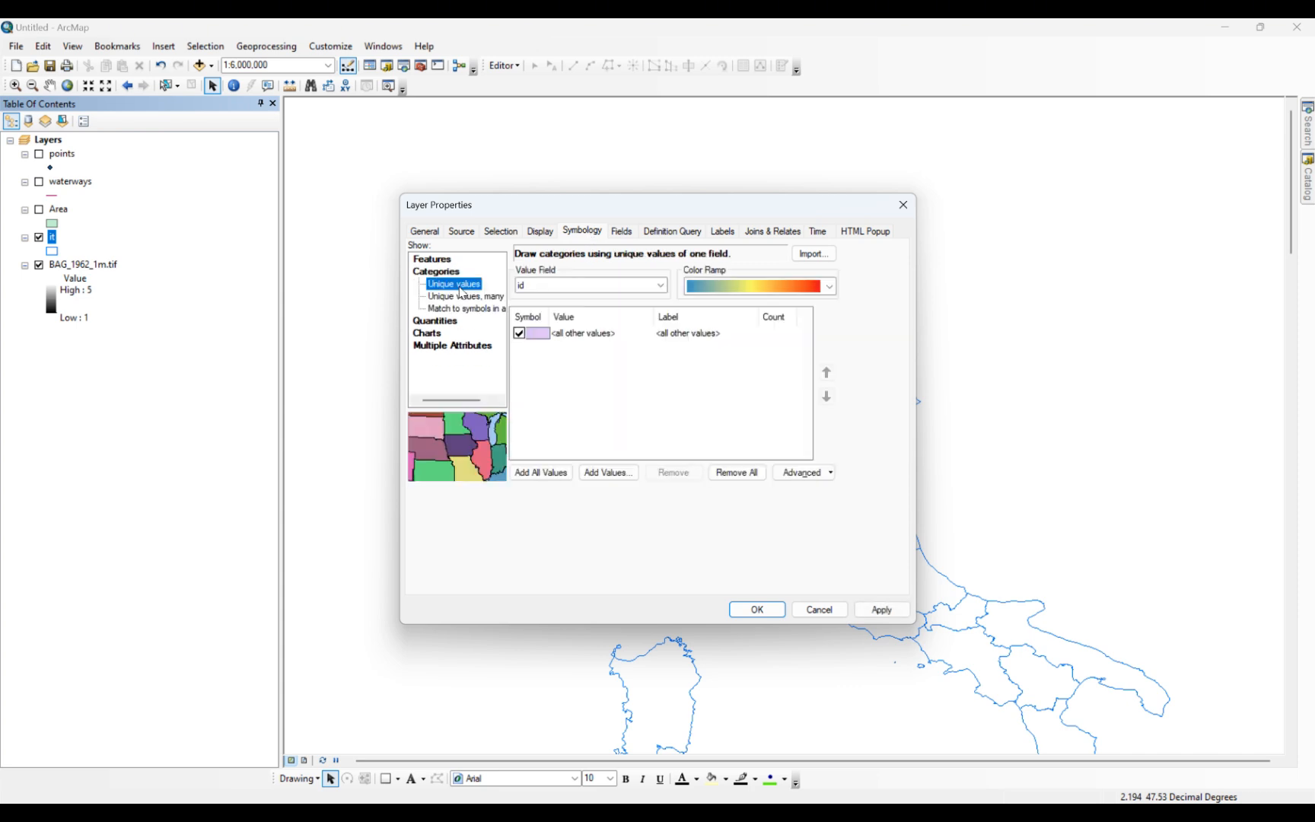
left_click(442, 260)
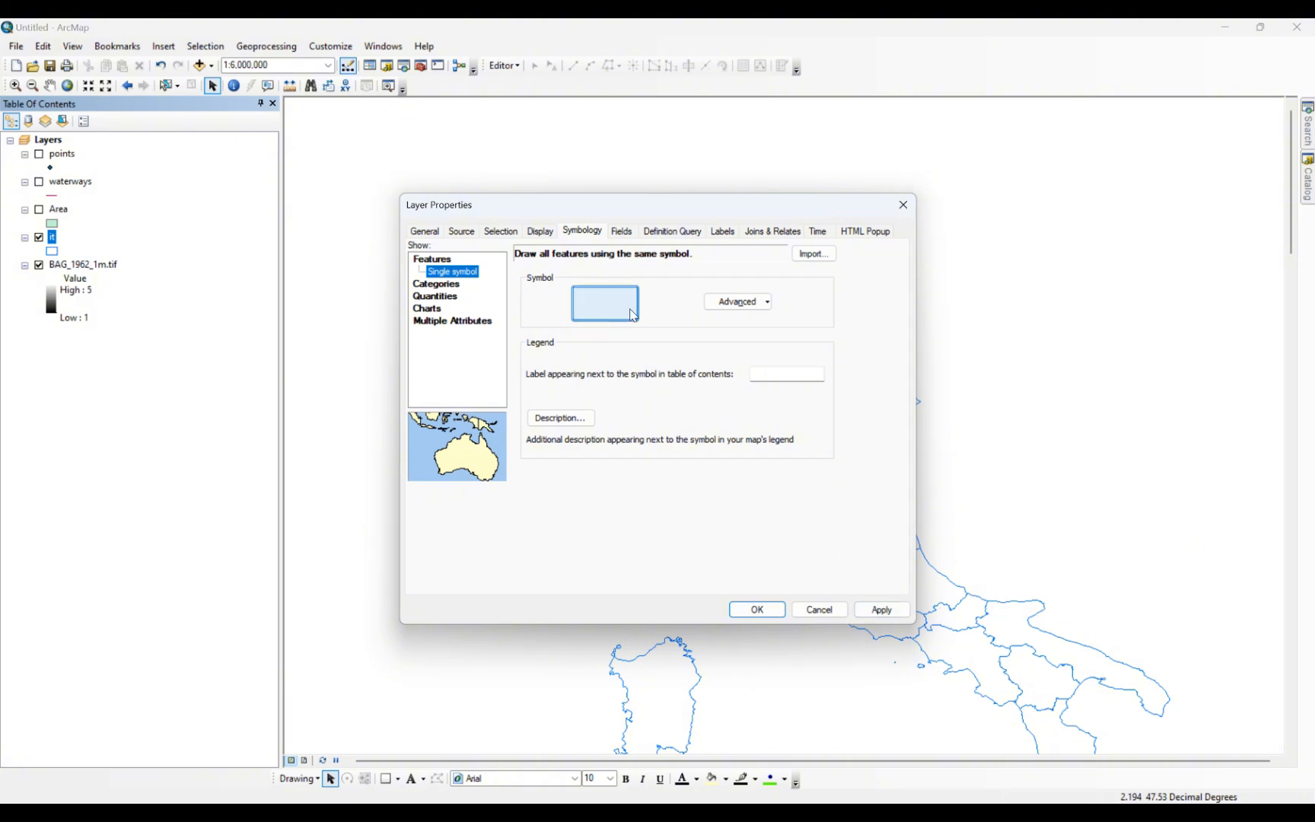
left_click(606, 305)
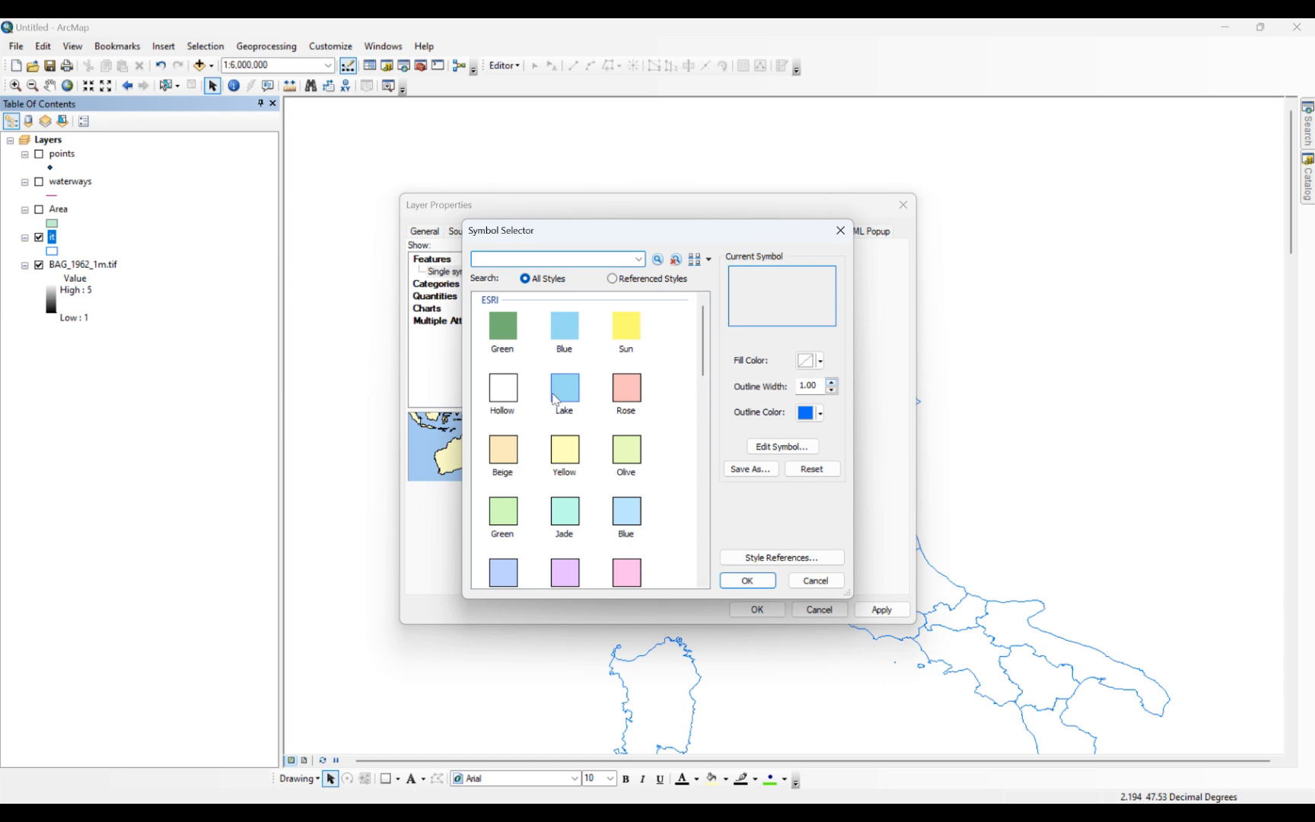
left_click(840, 230)
- Switch the it layer's symbology to unique-value categories with name as the value field
left_click(432, 285)
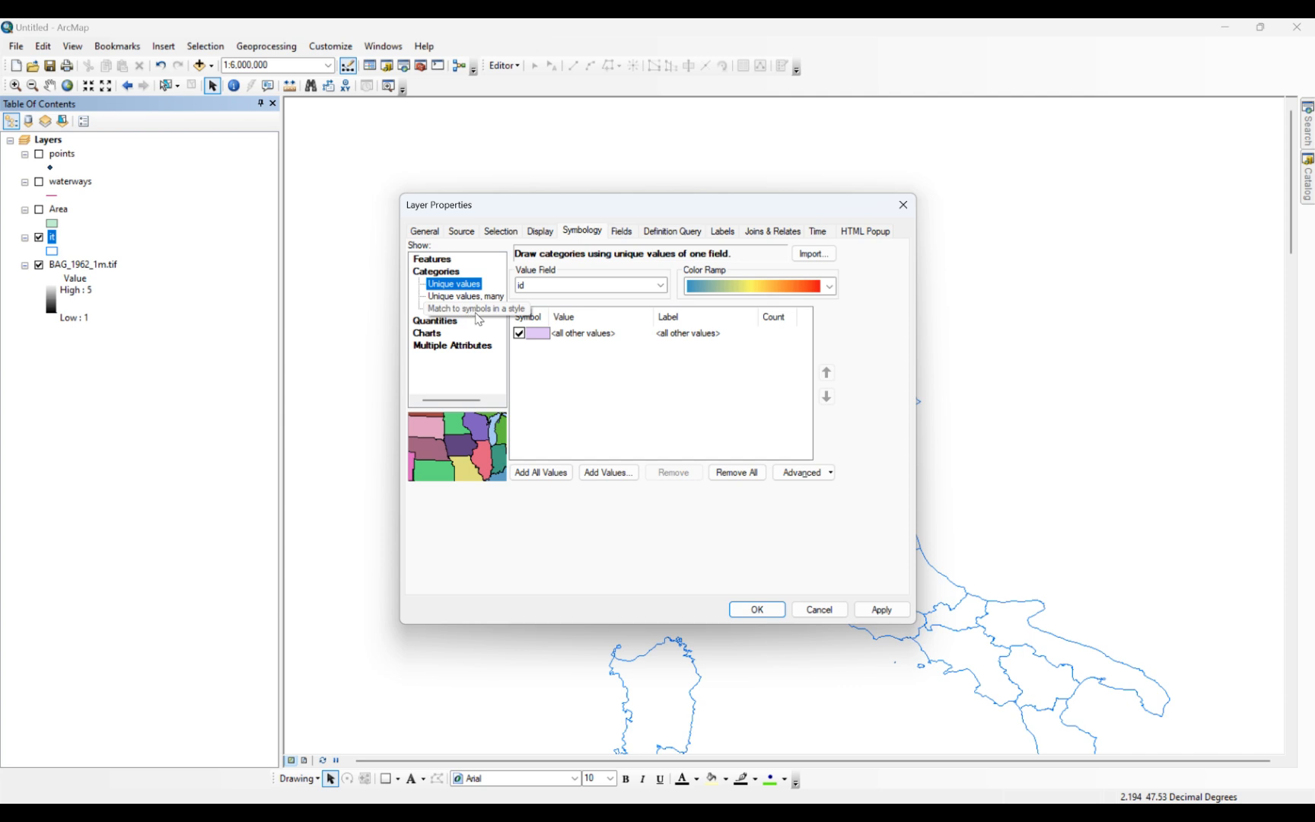
left_click(635, 291)
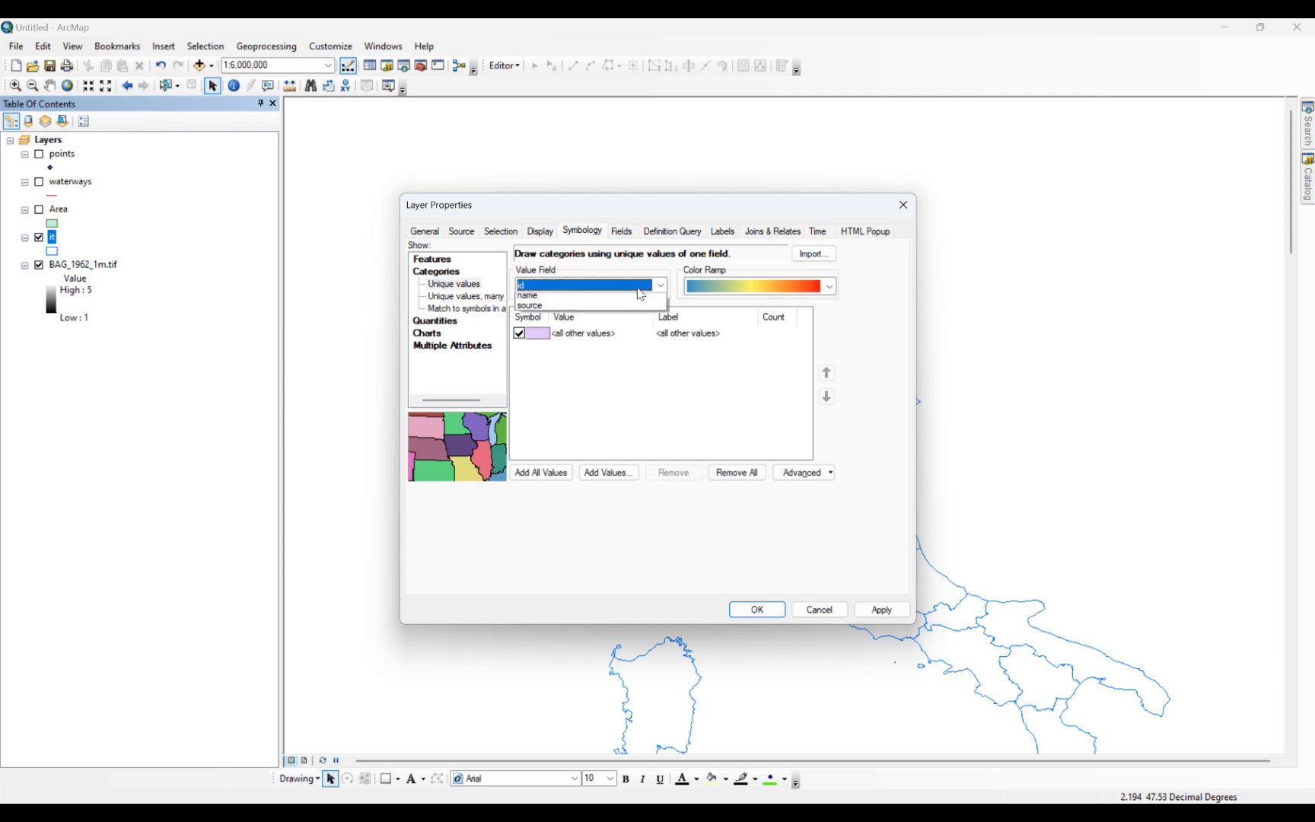
left_click(535, 319)
left_click(586, 285)
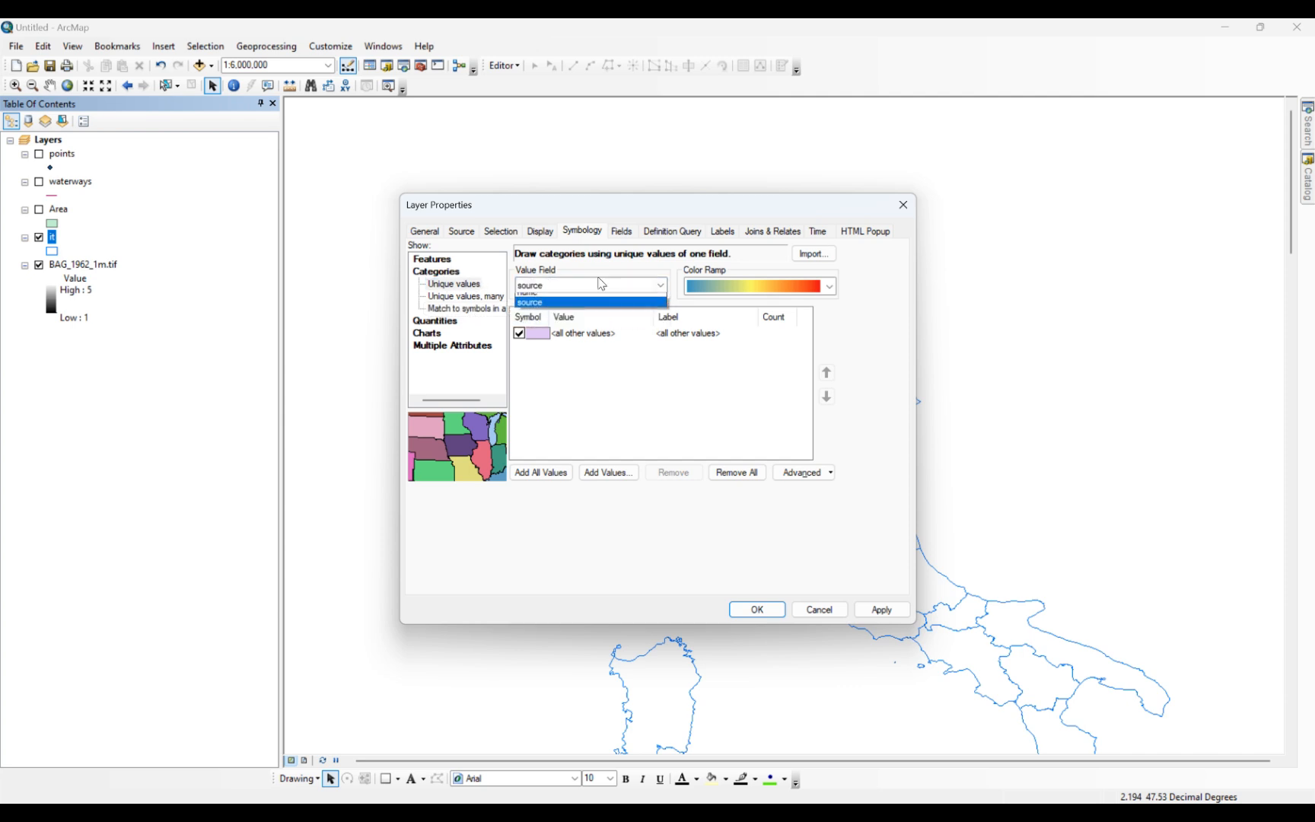
left_click(609, 312)
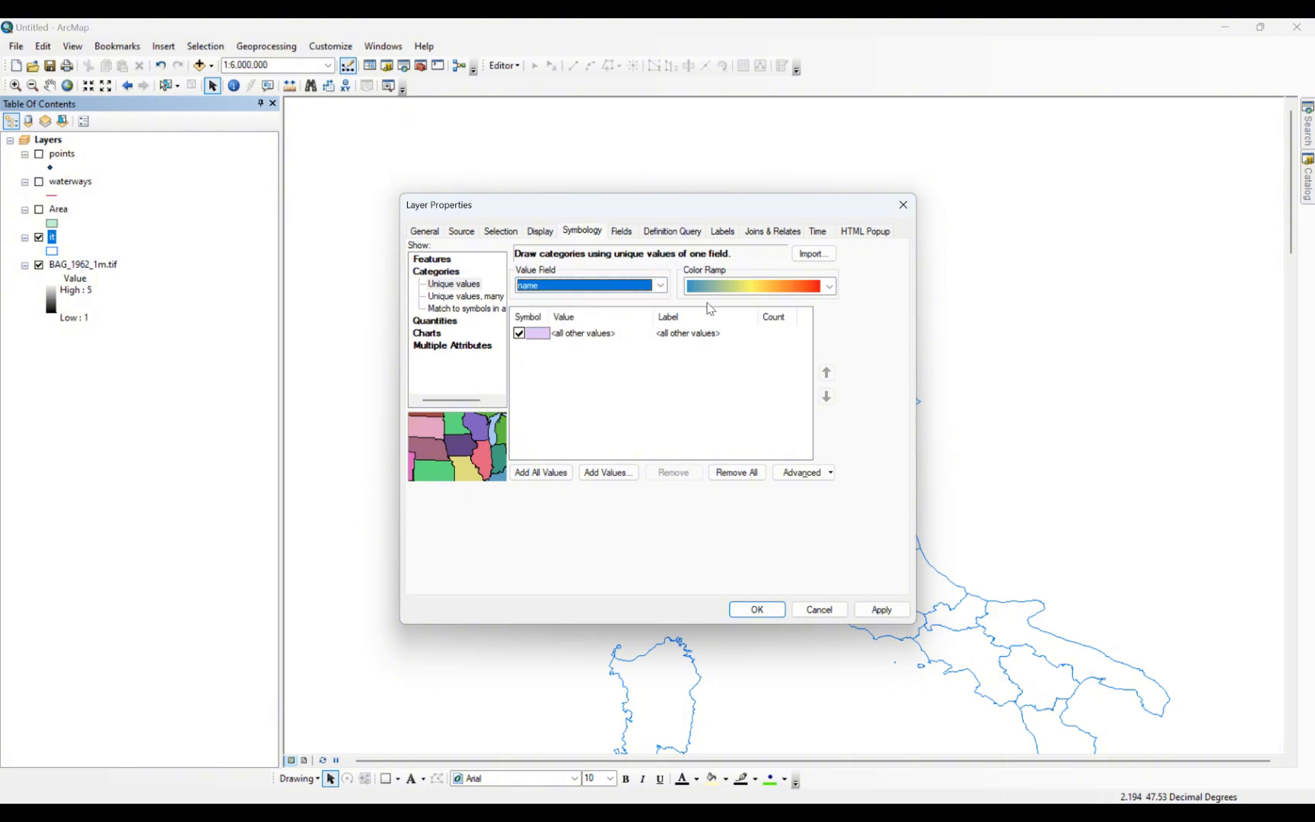
- Add all values of the name field as categories in the it layer's unique-value symbology and look through the list
left_click(553, 475)
left_click(556, 478)
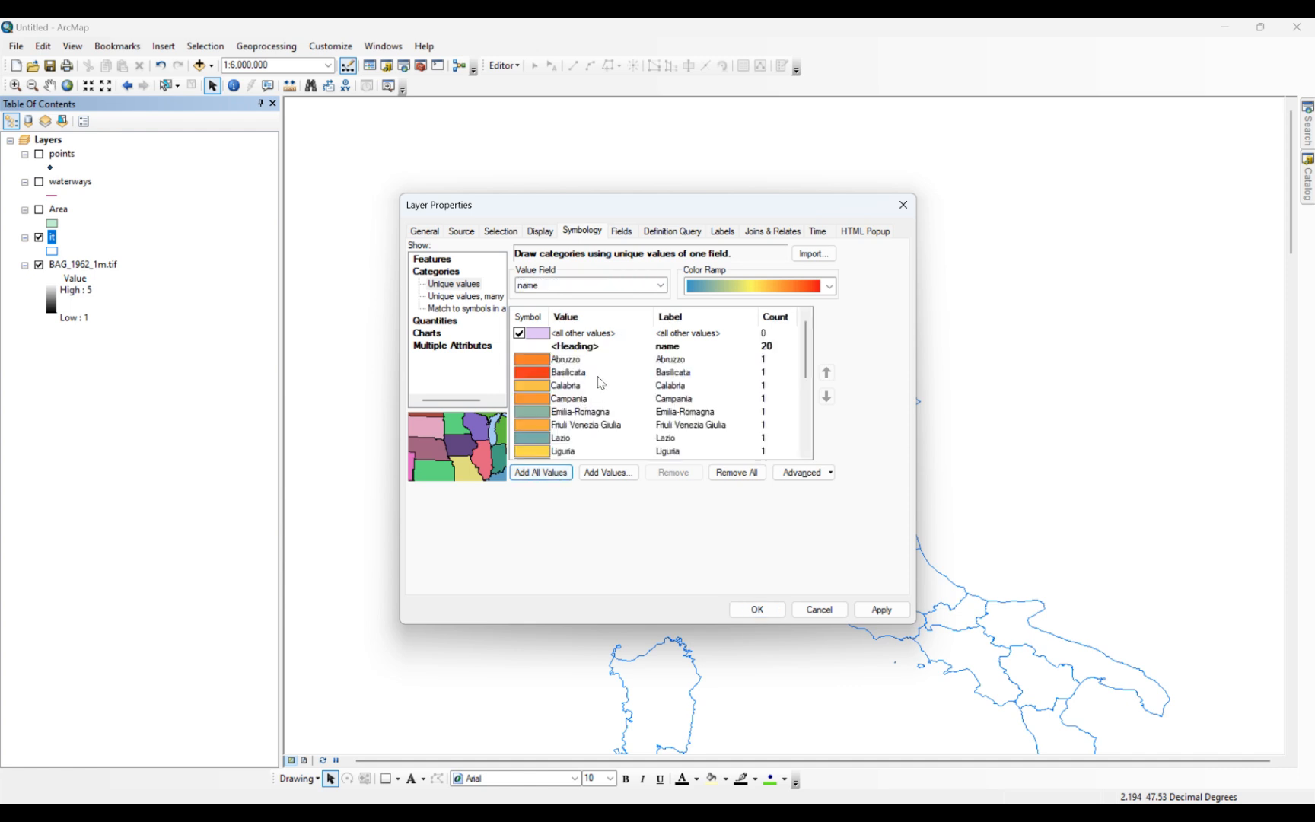
scroll(601, 385, "down", 4)
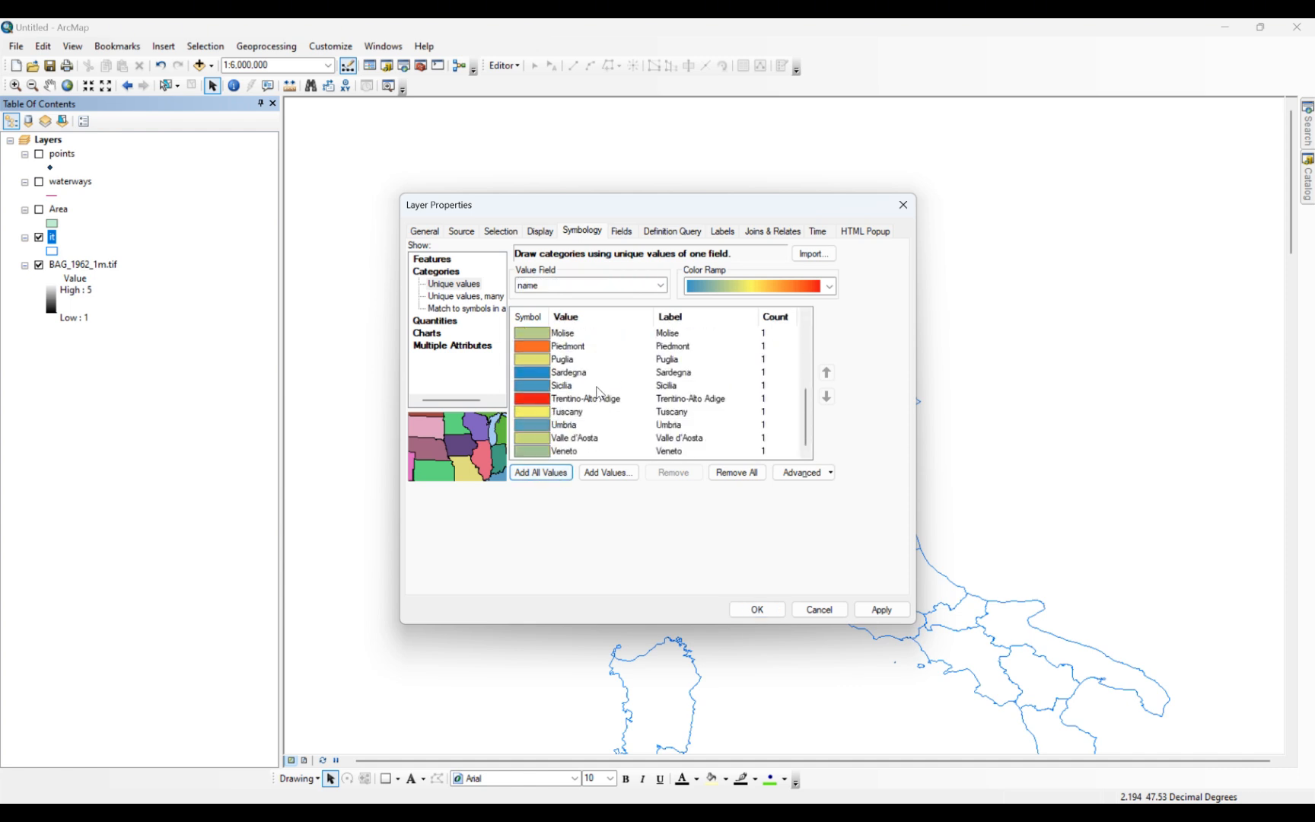
scroll(598, 393, "up", 4)
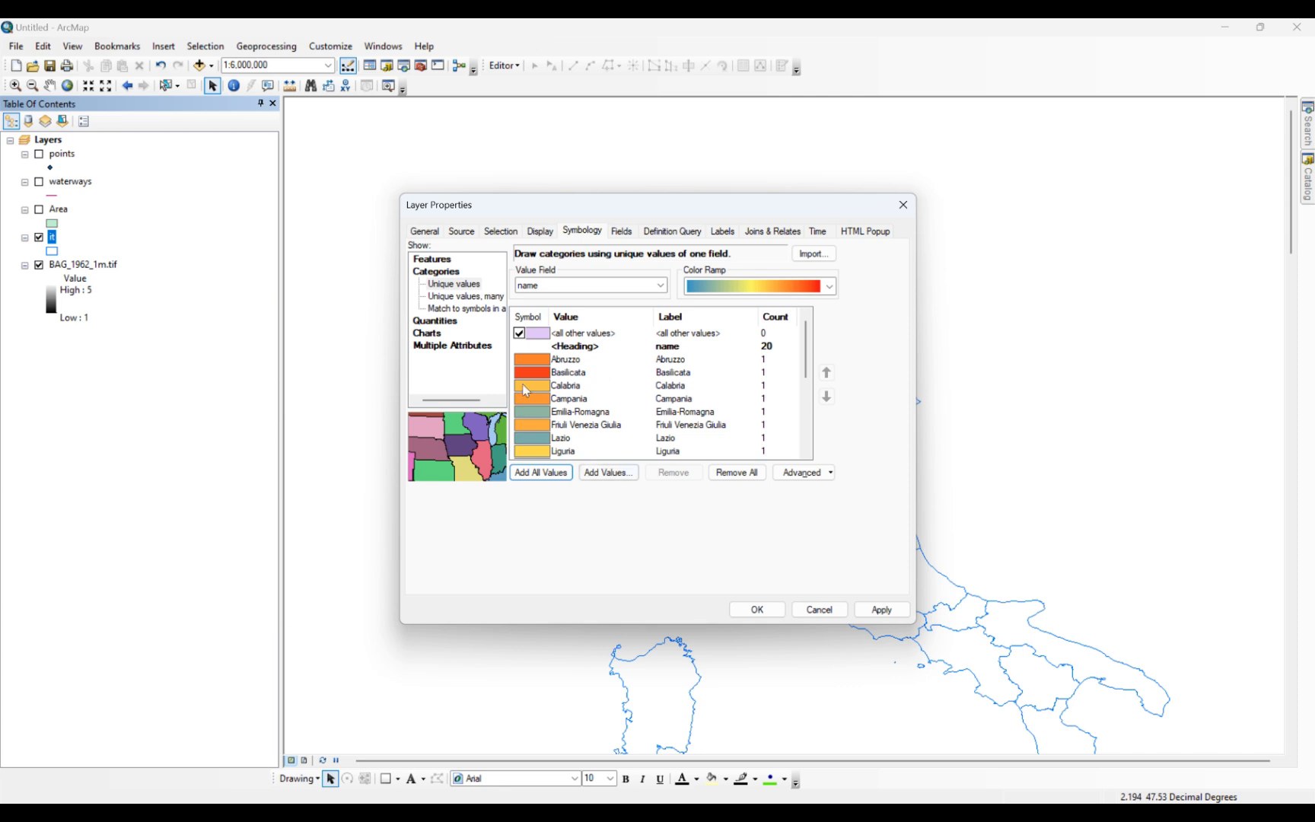
- Color the it layer's region categories with a dark multicolored ramp, apply it, and compare the map with the category list
left_click(829, 286)
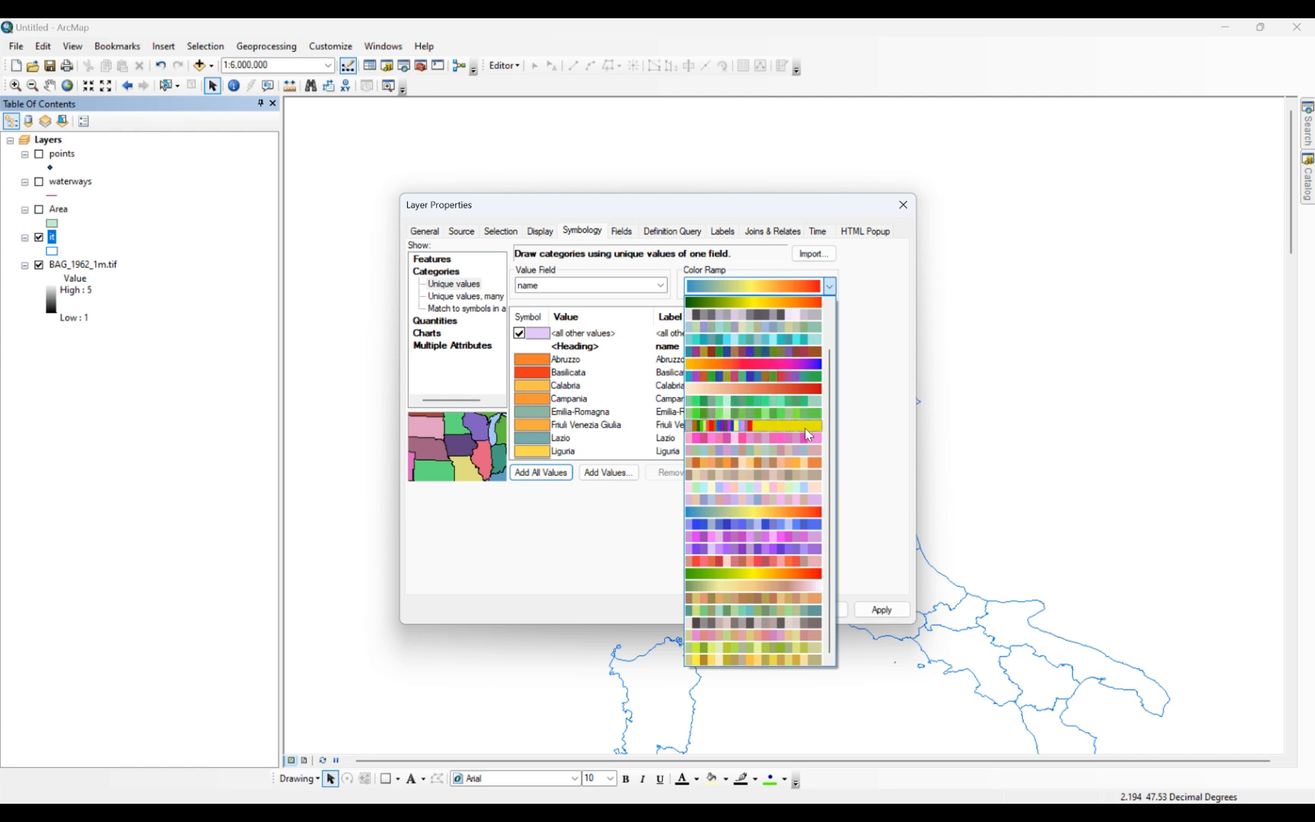
scroll(808, 434, "up", 2)
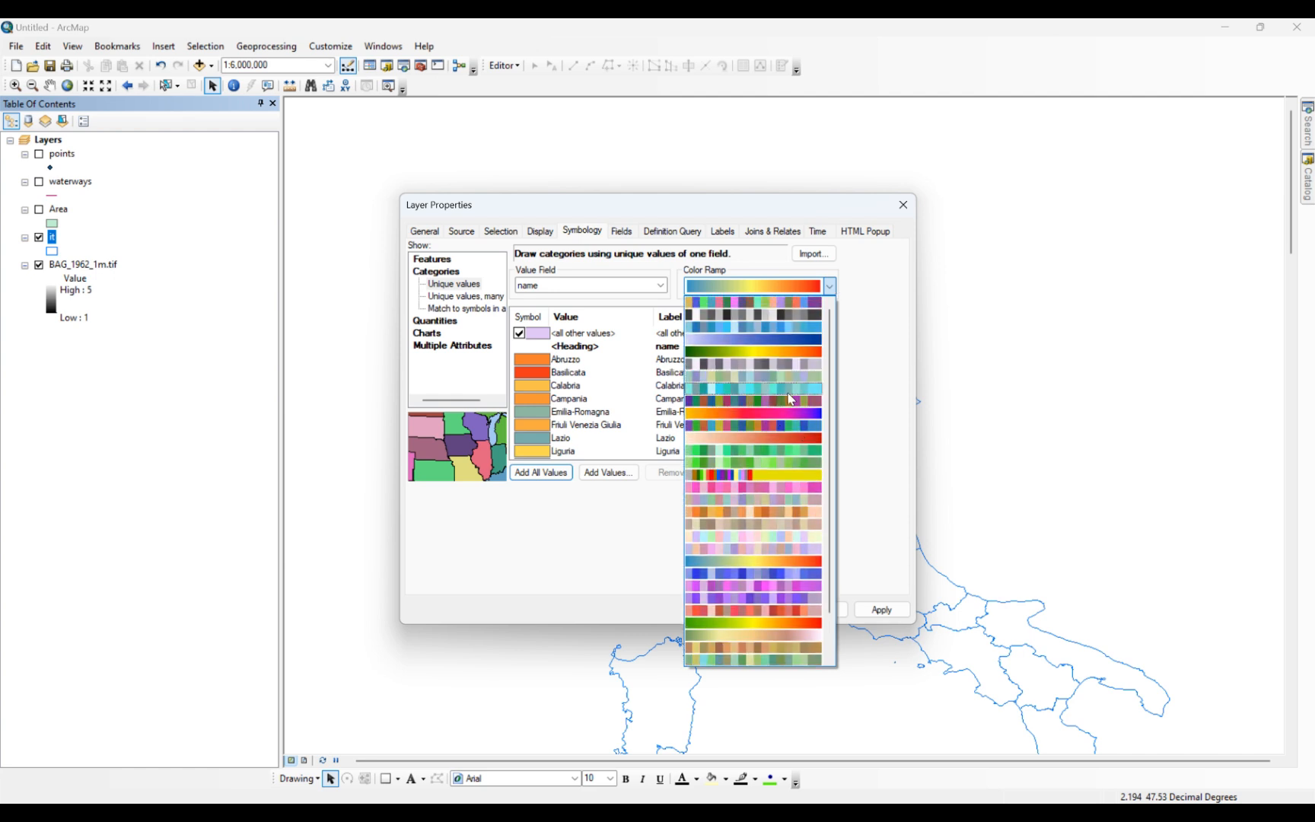
left_click(790, 400)
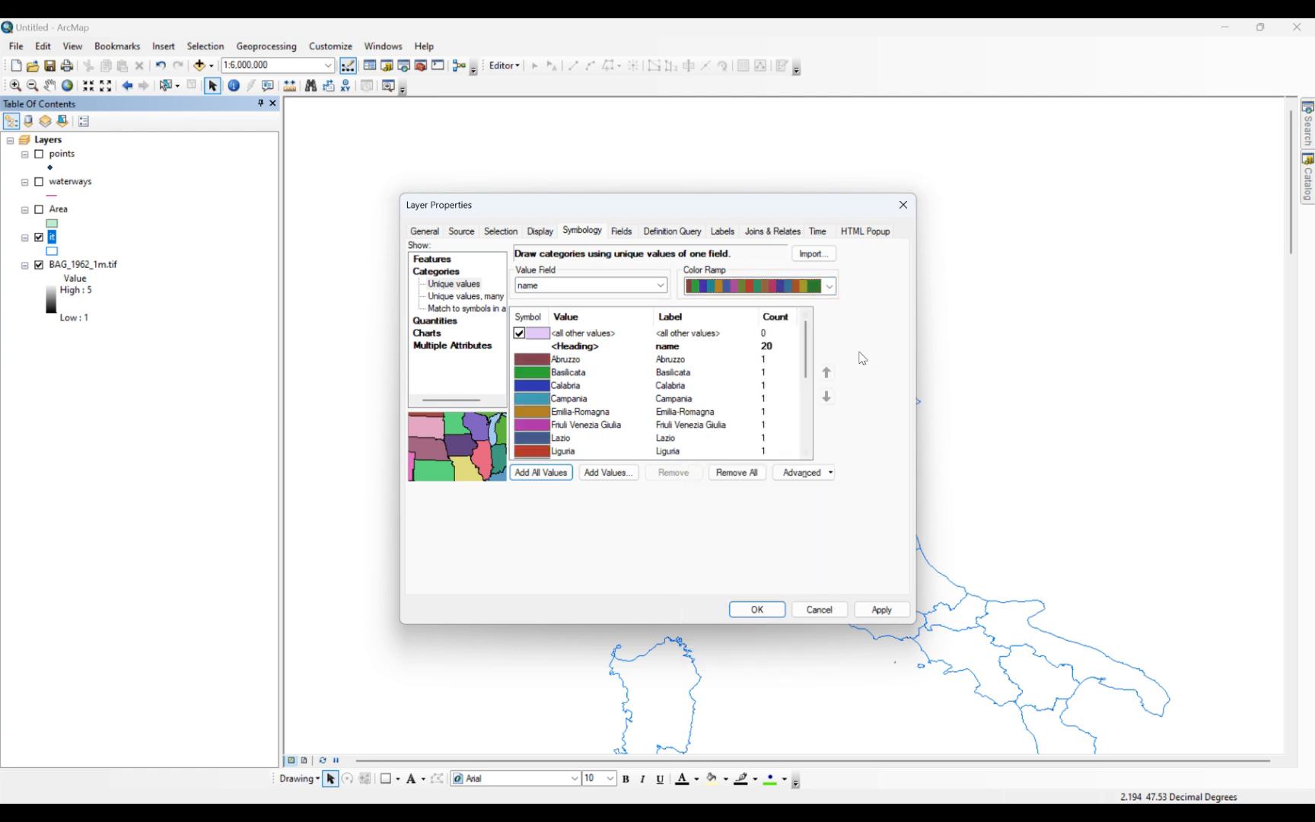
left_click(877, 613)
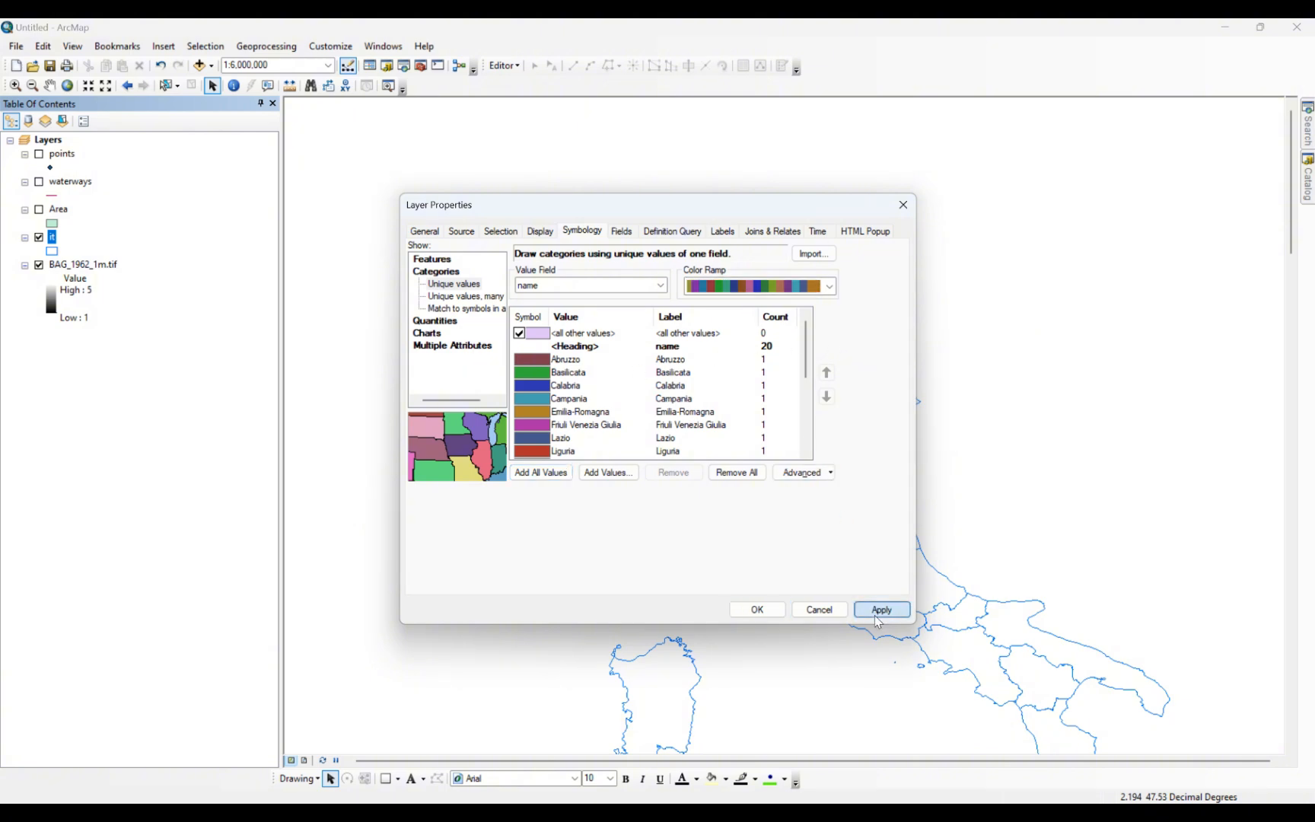
left_click_drag(734, 207, 415, 159)
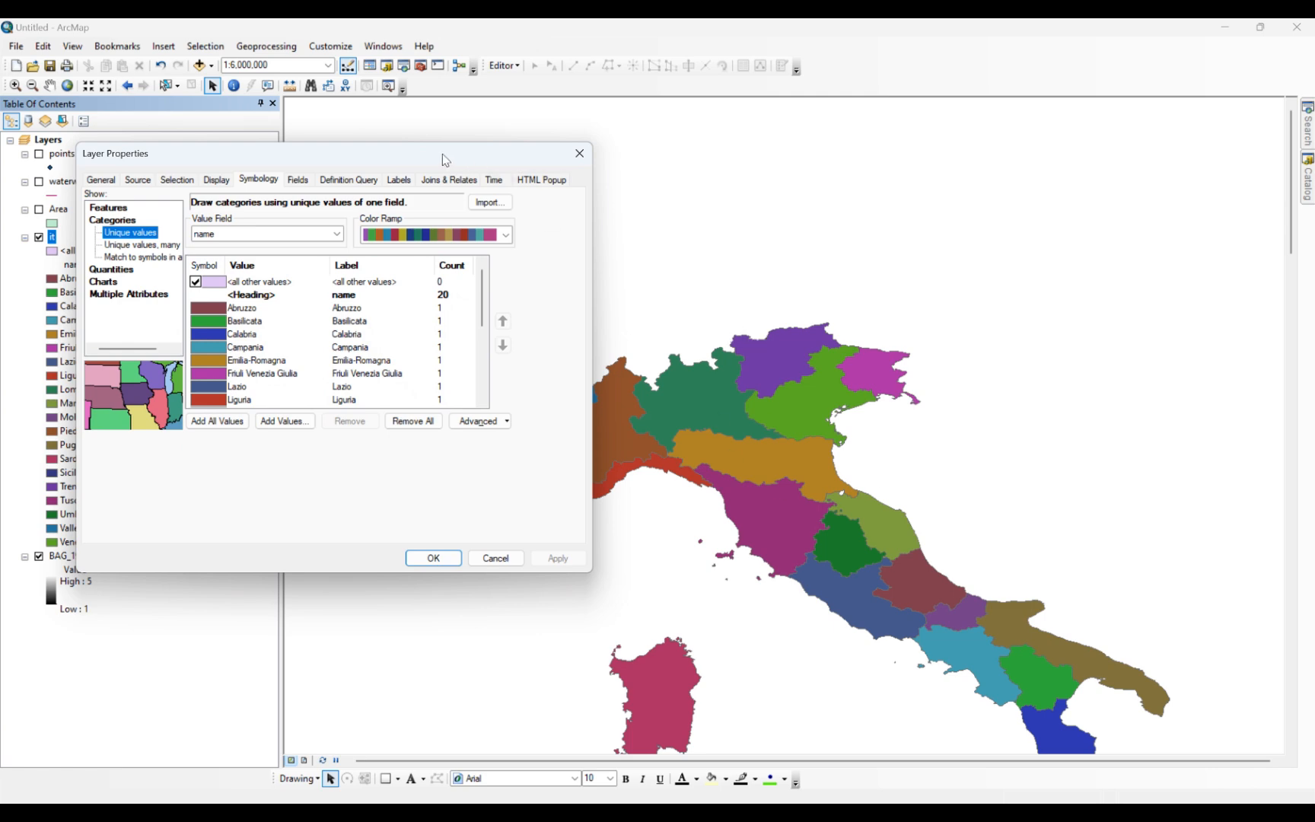
left_click_drag(441, 154, 809, 125)
scroll(775, 192, "down", 1)
scroll(697, 314, "down", 3)
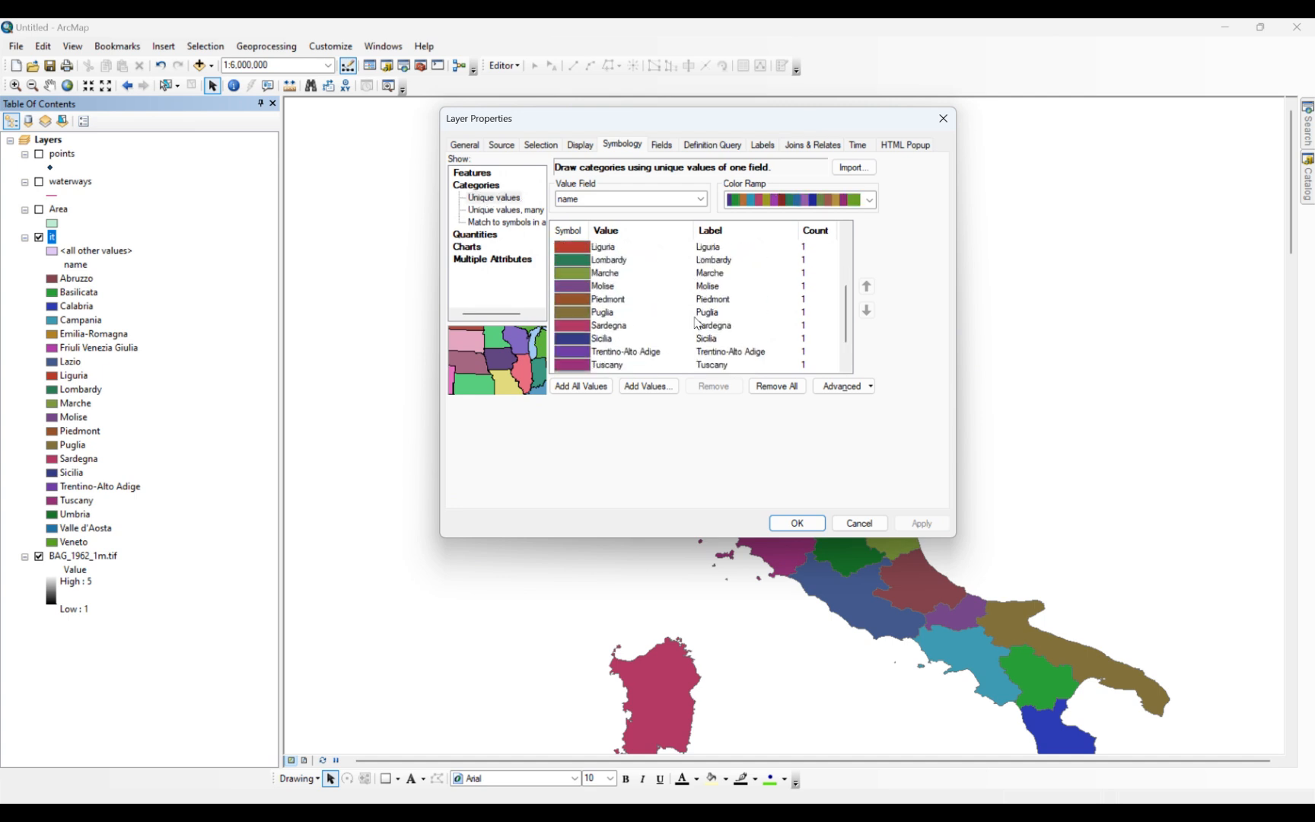
scroll(697, 314, "up", 3)
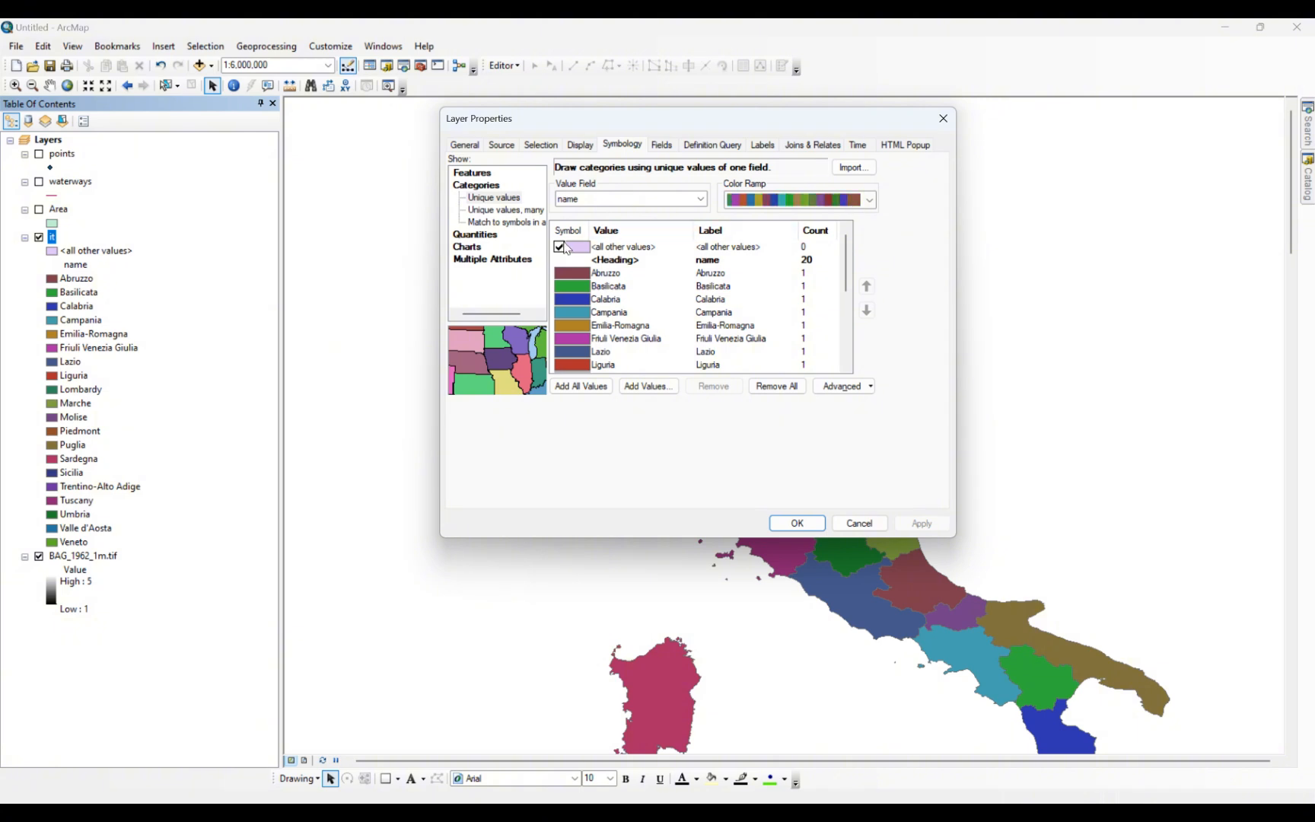
- Examine the quantities, pie, bar/column, stacked and multiple-attribute symbology options of the it layer, and leave its properties without changes
left_click(488, 235)
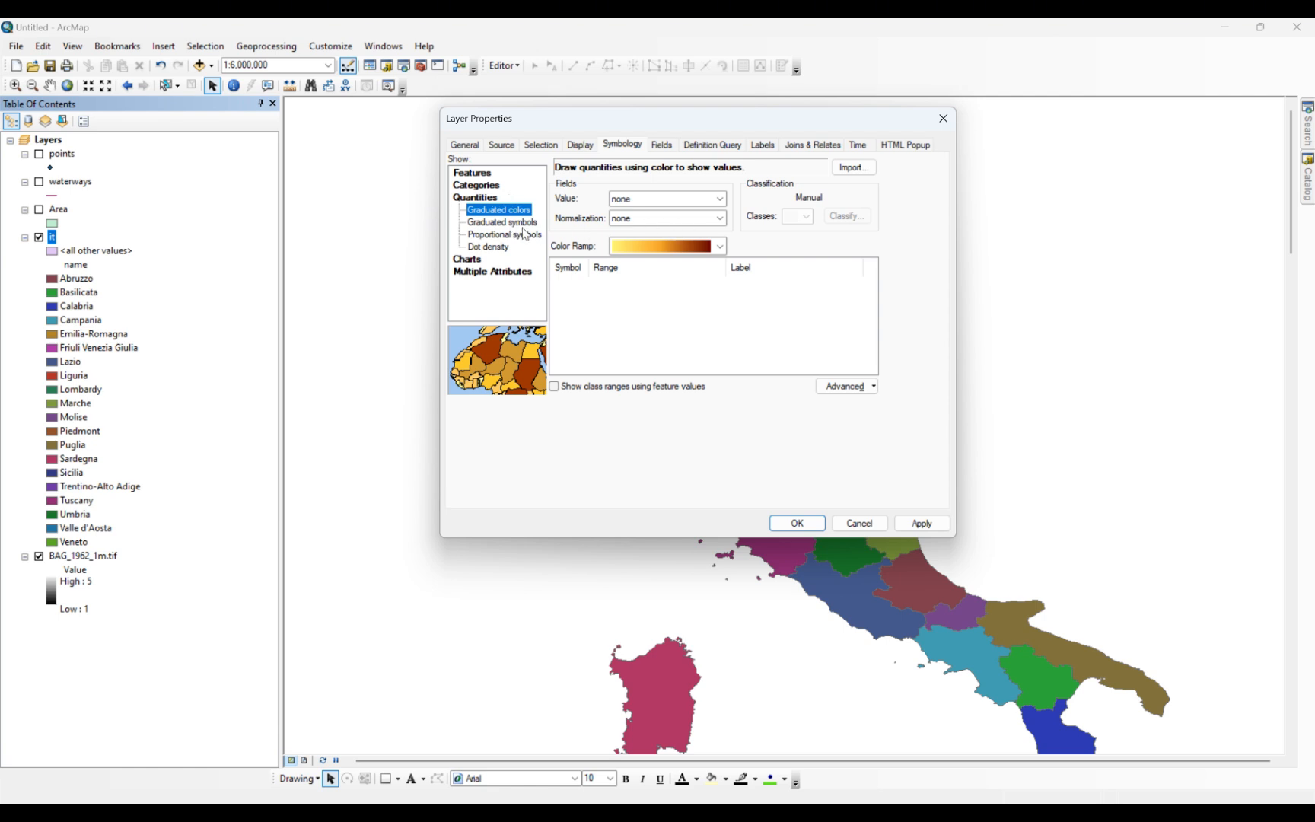
left_click(475, 259)
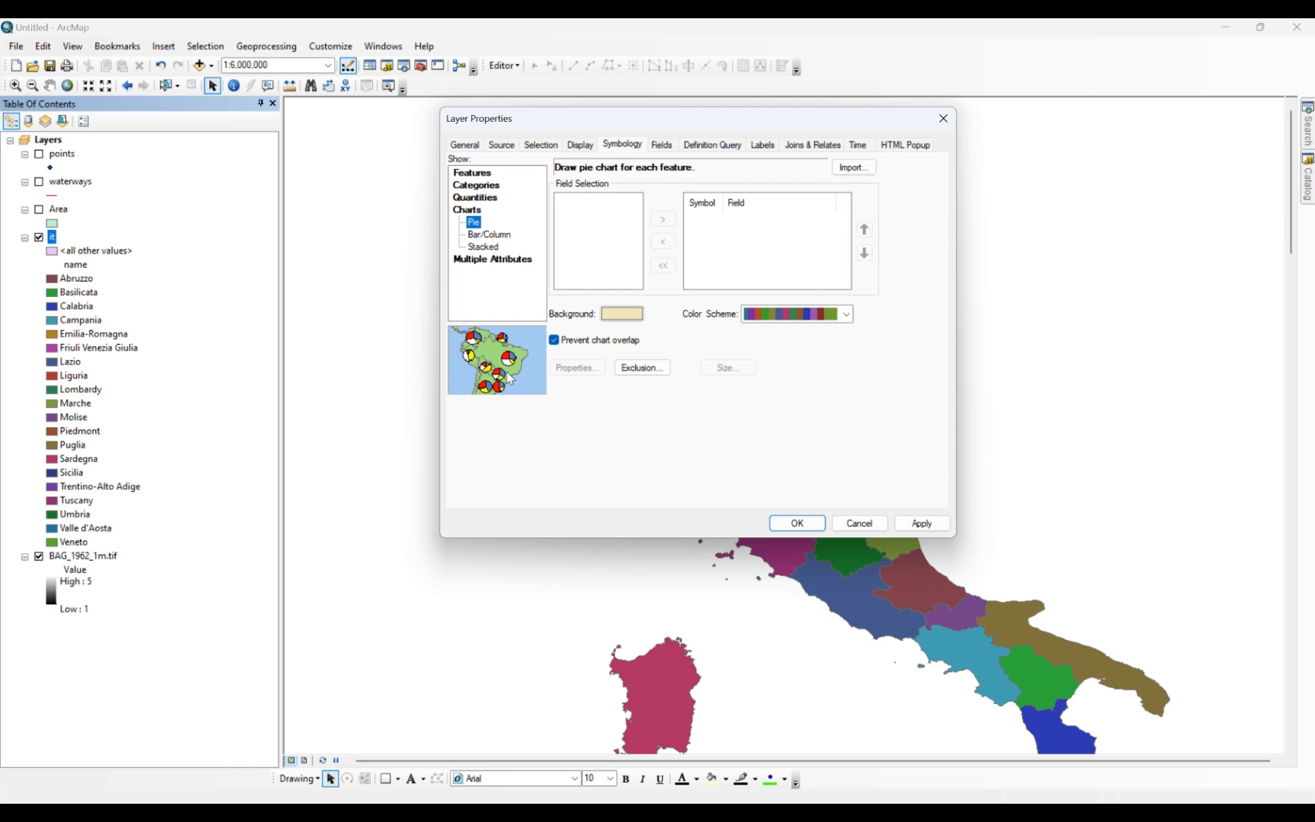
left_click(482, 235)
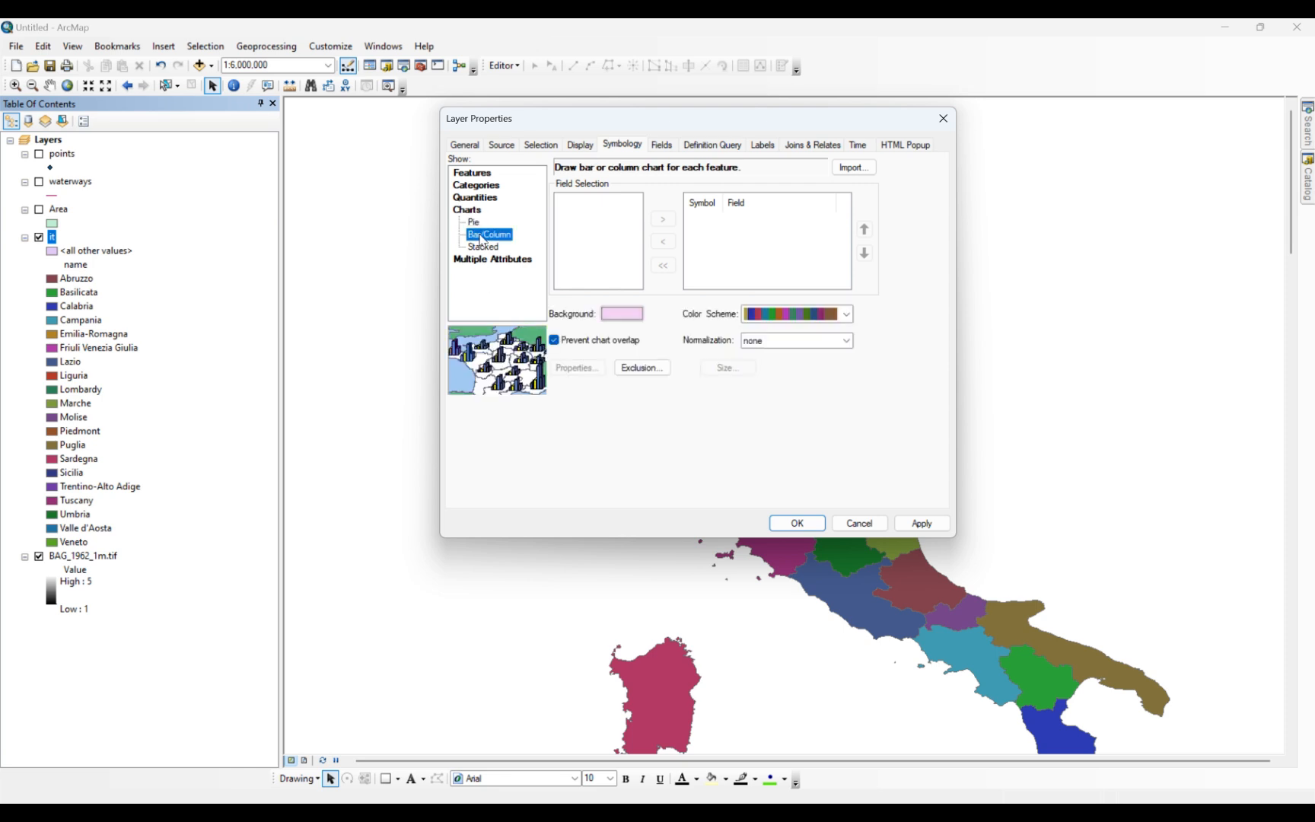
left_click(484, 247)
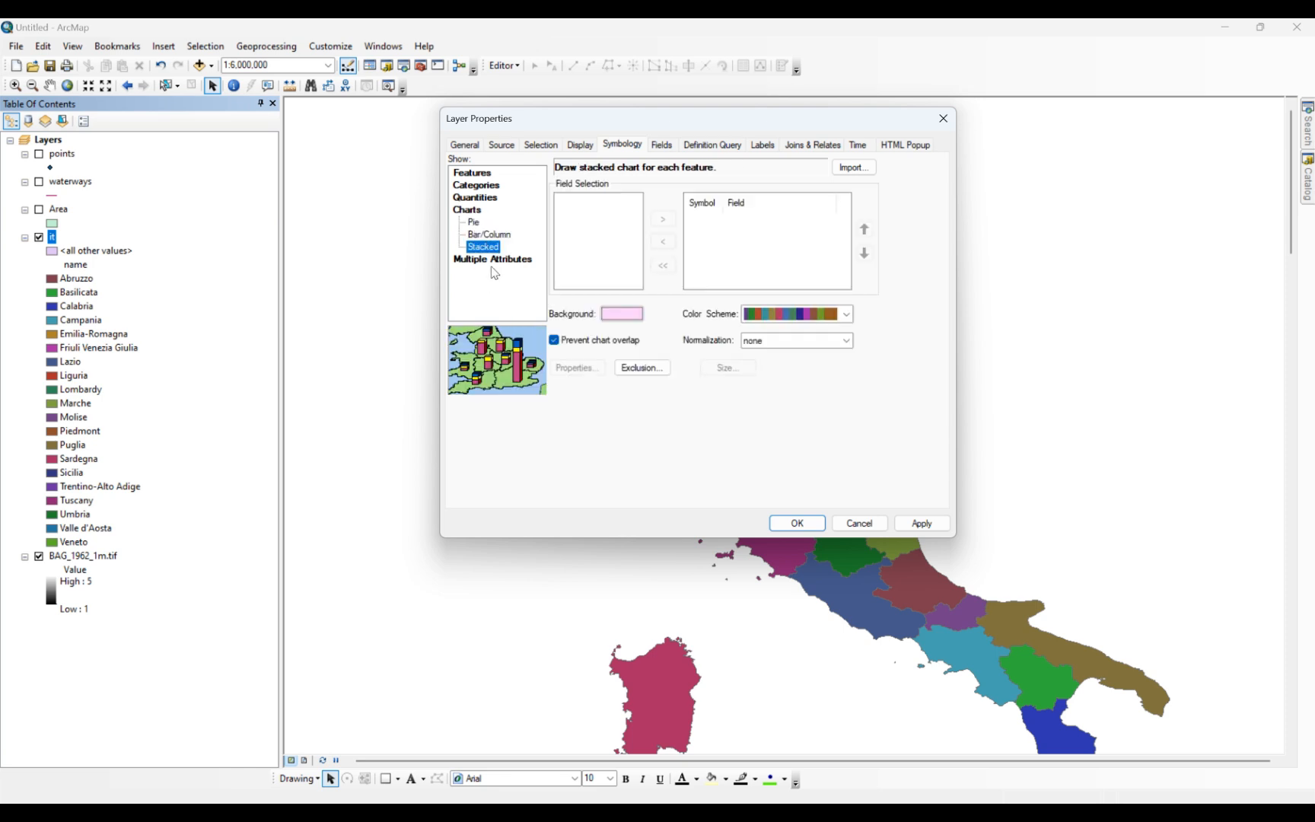
left_click(488, 260)
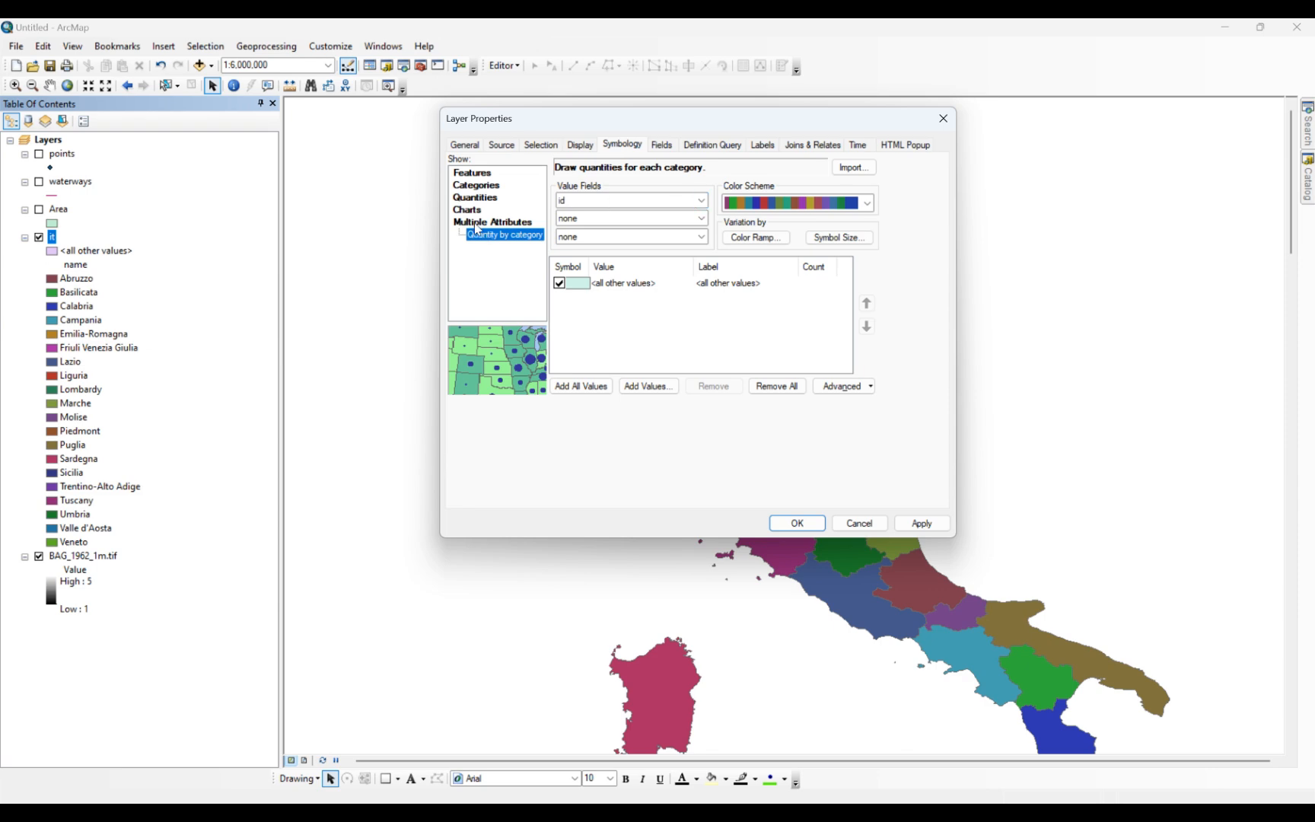
left_click(484, 187)
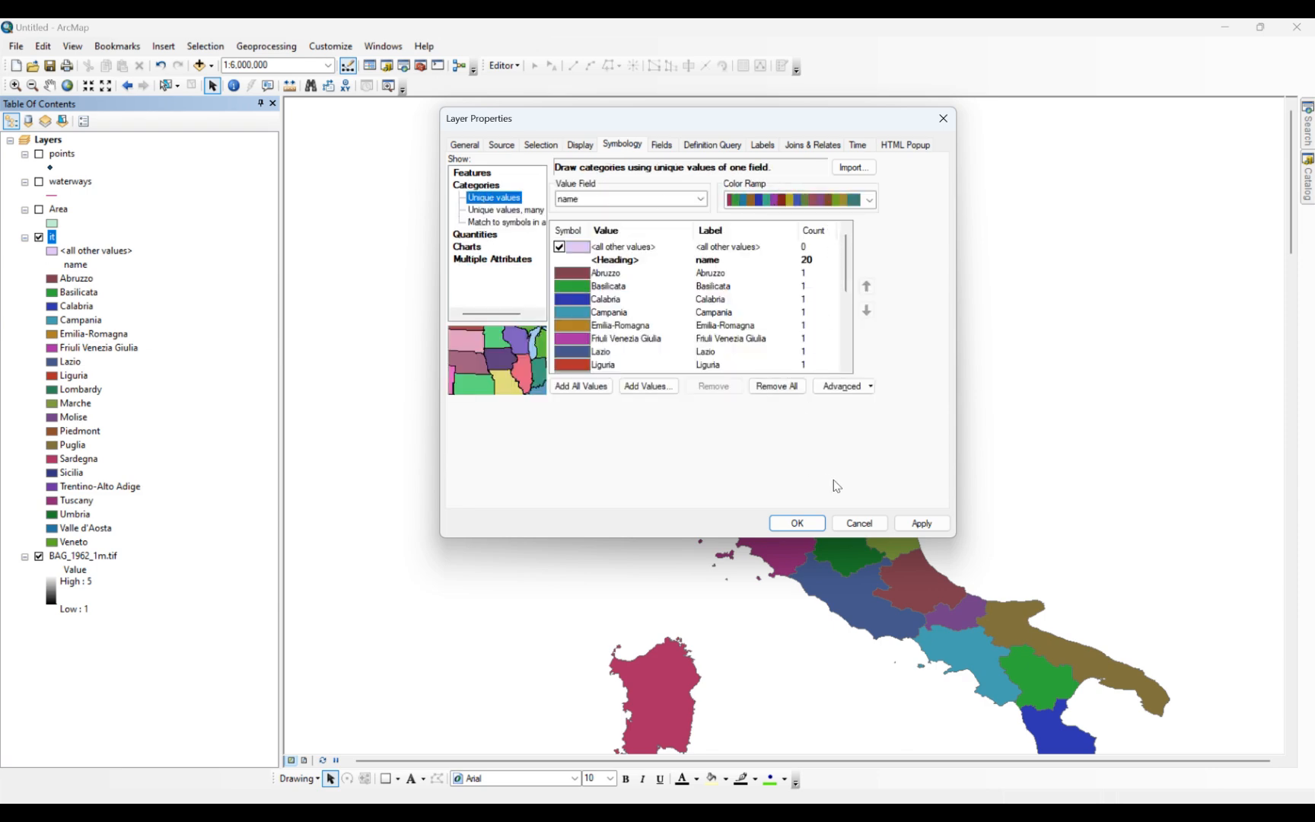
left_click(859, 523)
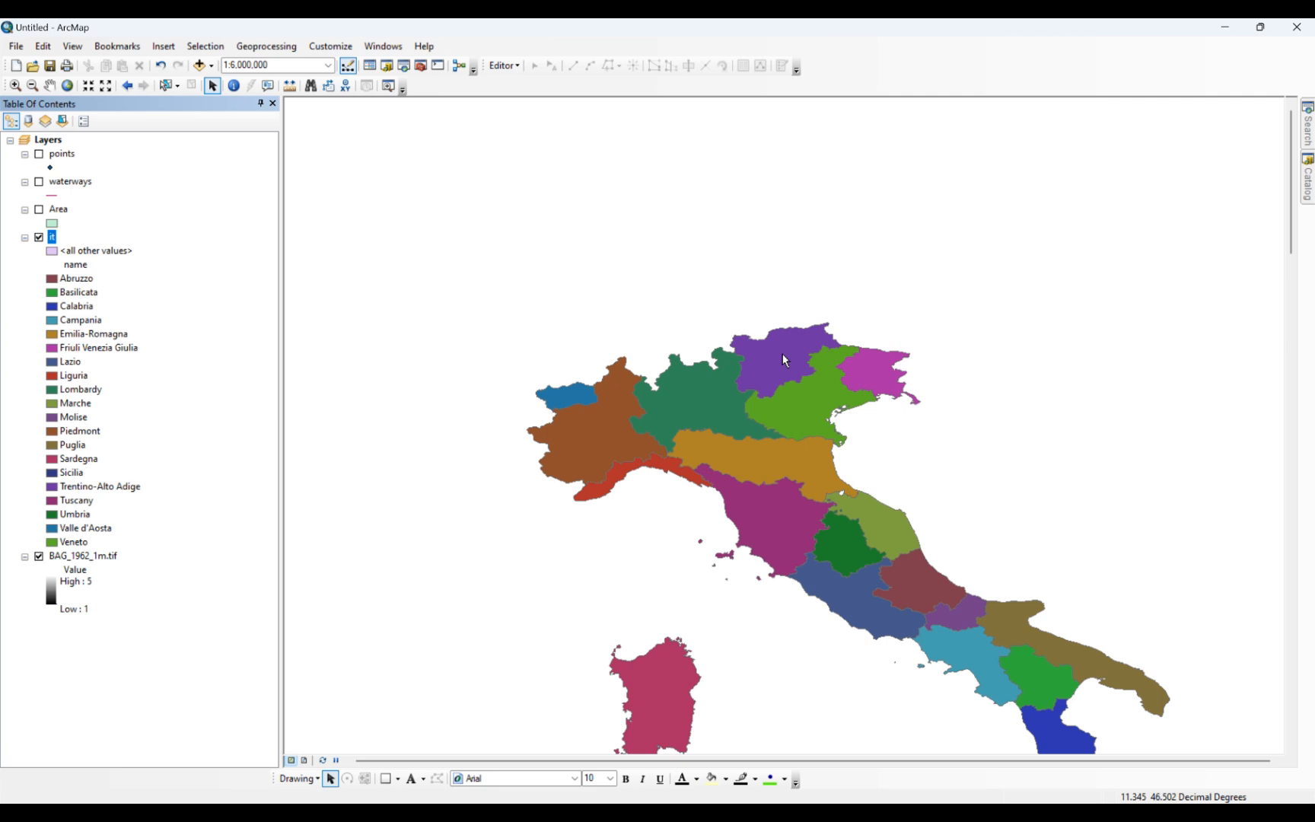
- Collapse the it layer's legend and review the Fields and Definition Query settings in its properties
left_click(25, 238)
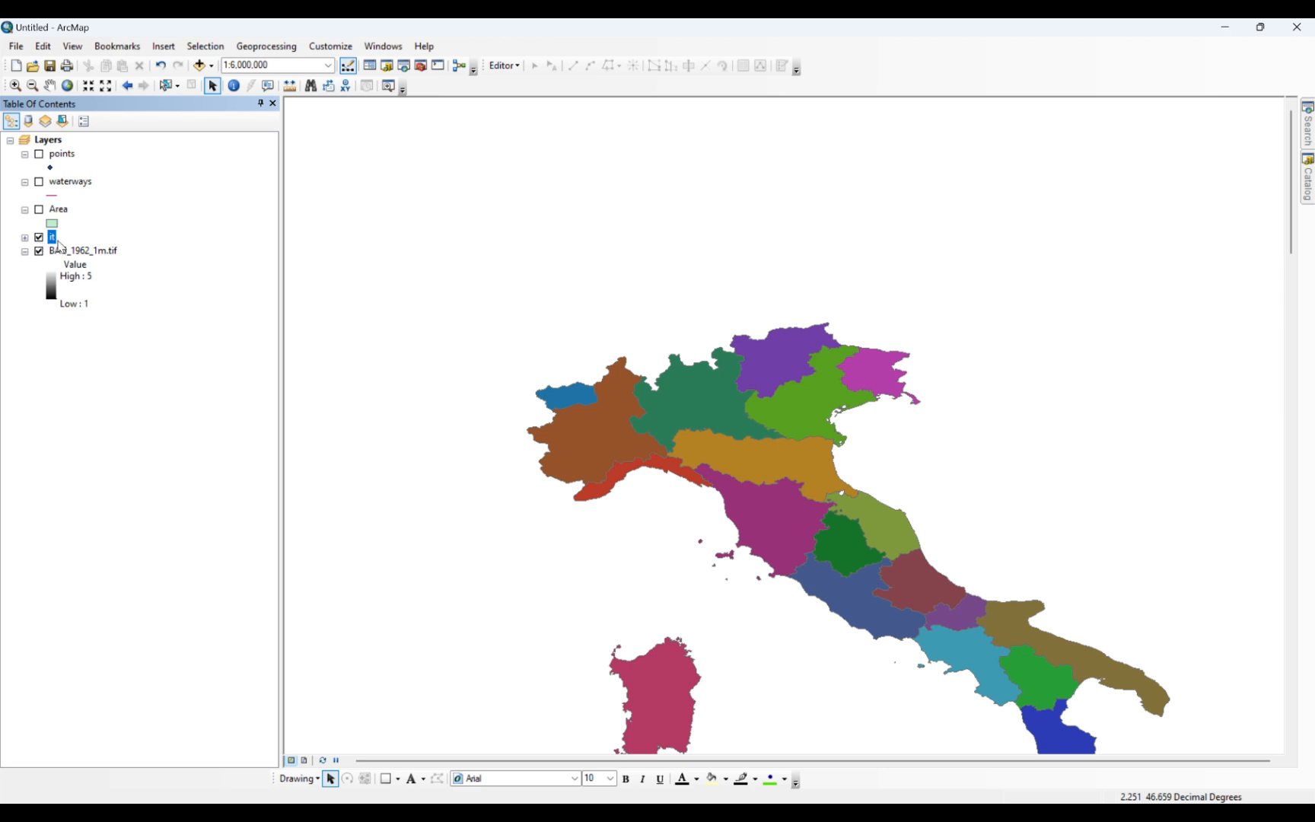
right_click(53, 238)
left_click(191, 560)
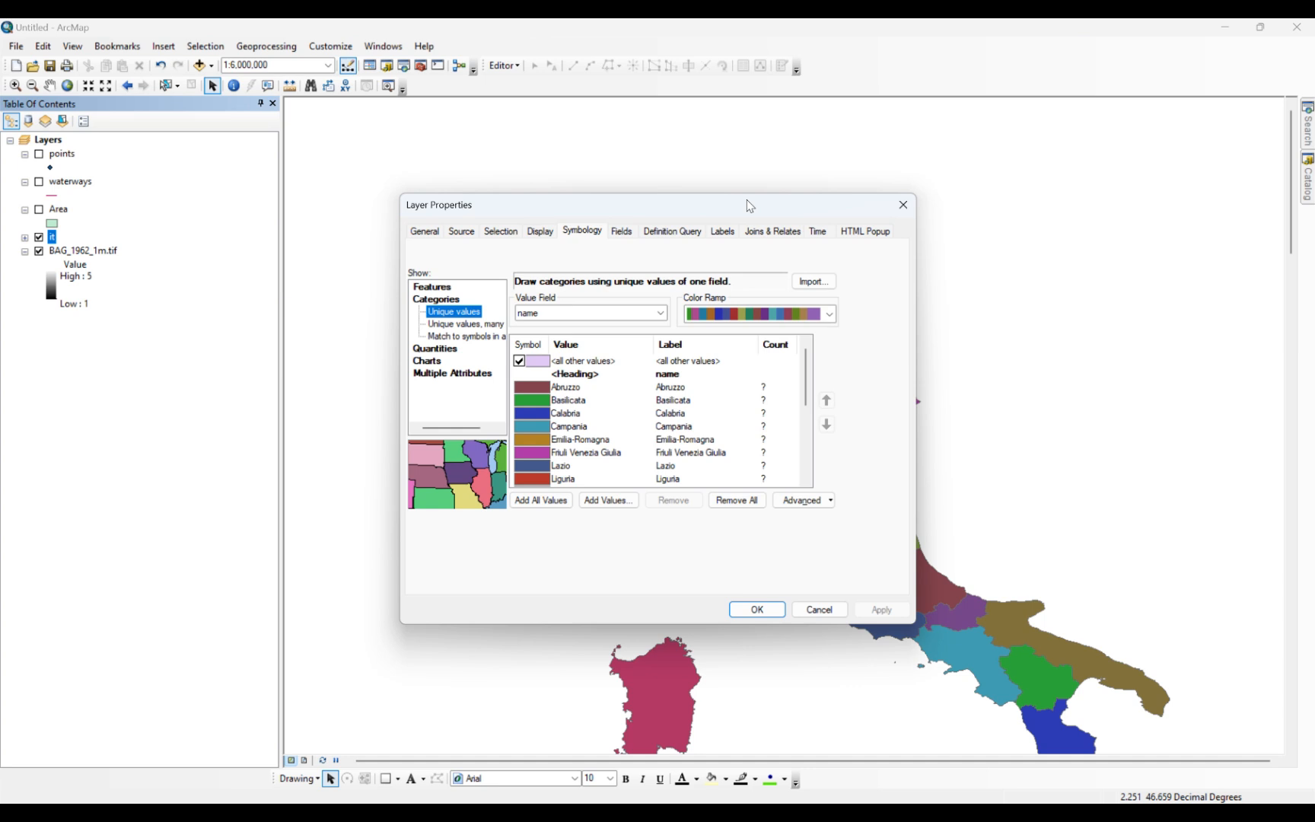
left_click(622, 232)
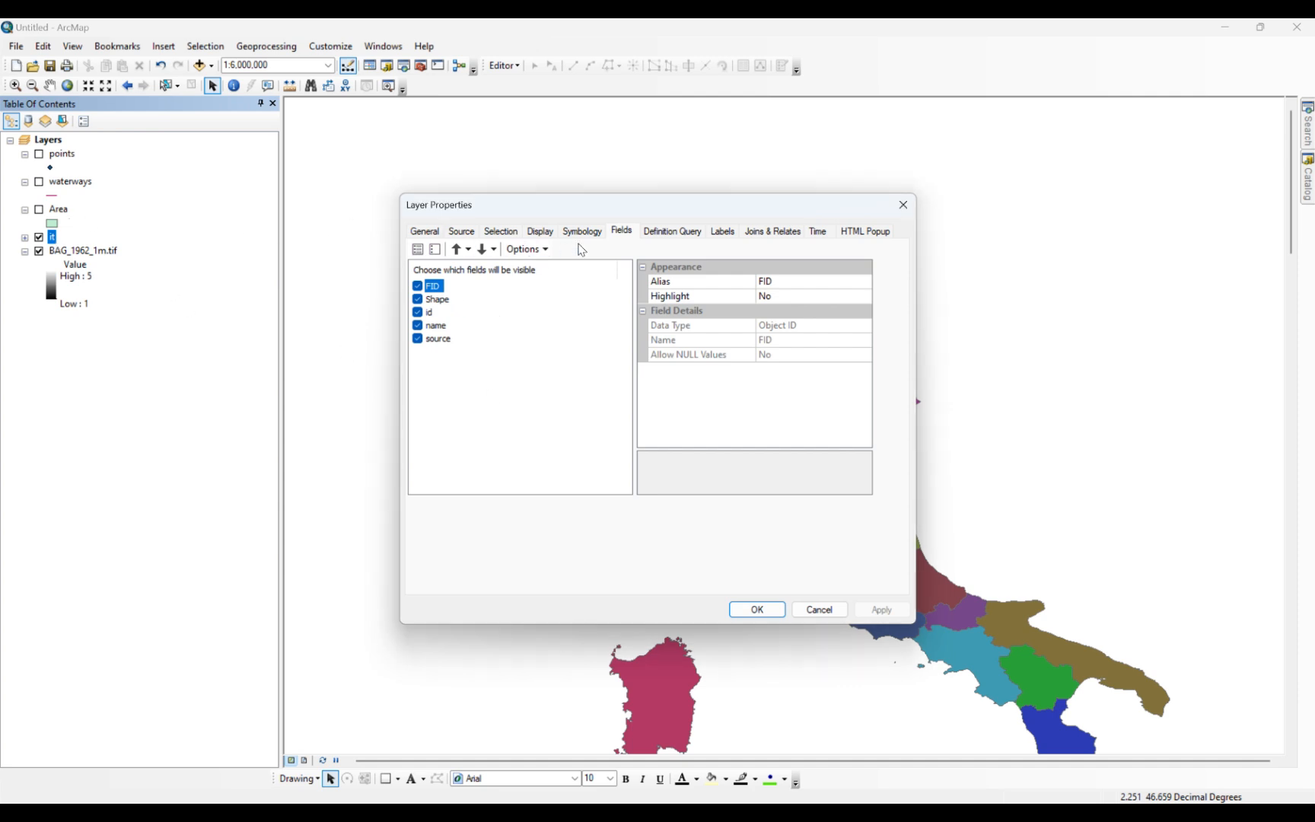
left_click(669, 238)
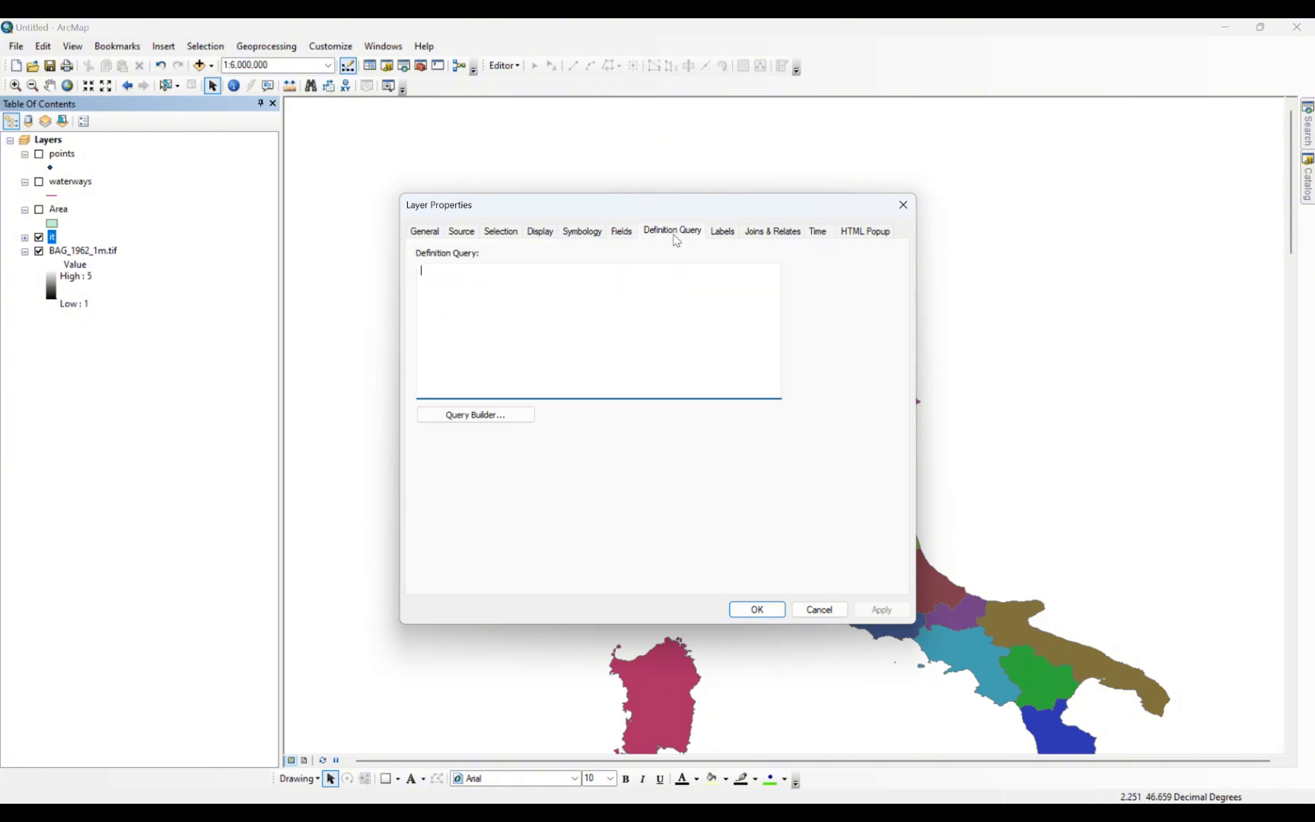
- Set the it layer's labels to use the name field with a text size of 16, and apply the settings
left_click(713, 238)
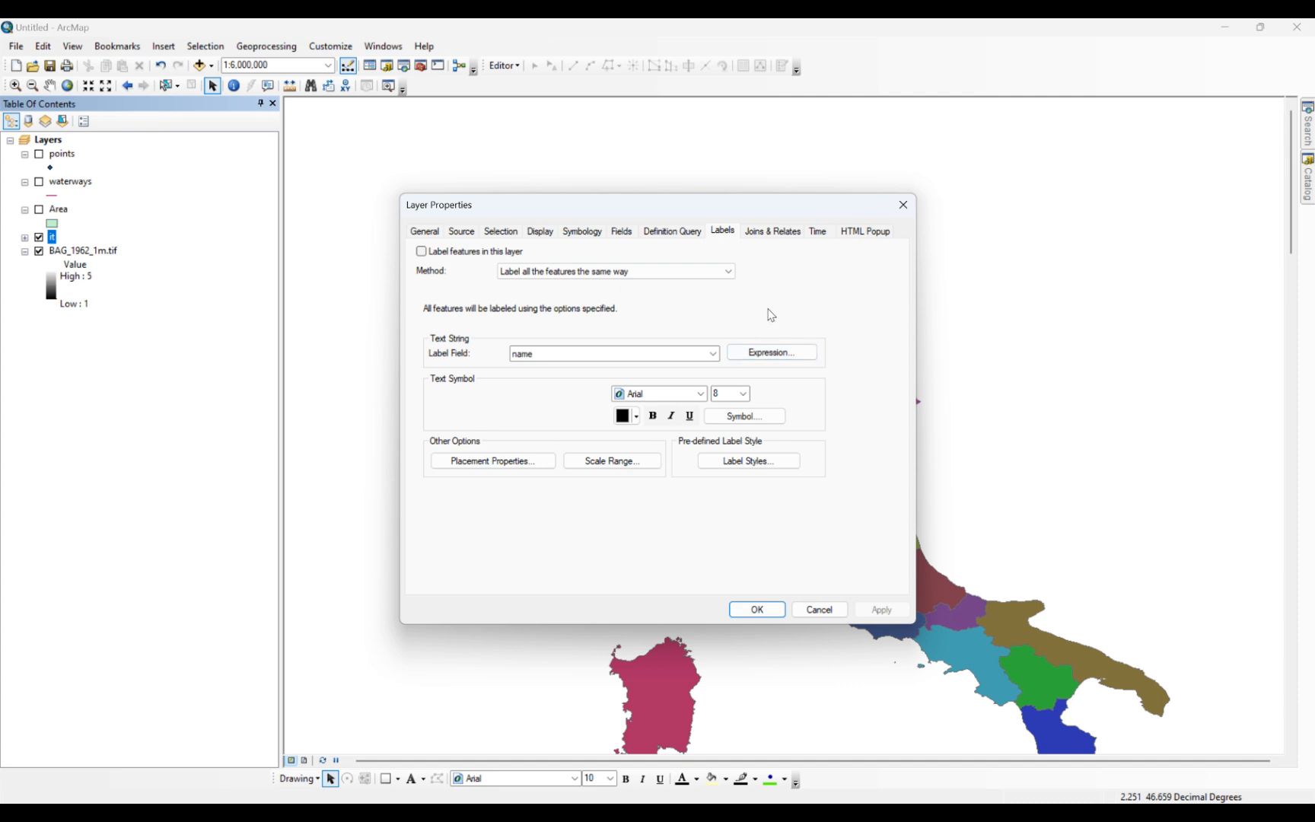
left_click(713, 354)
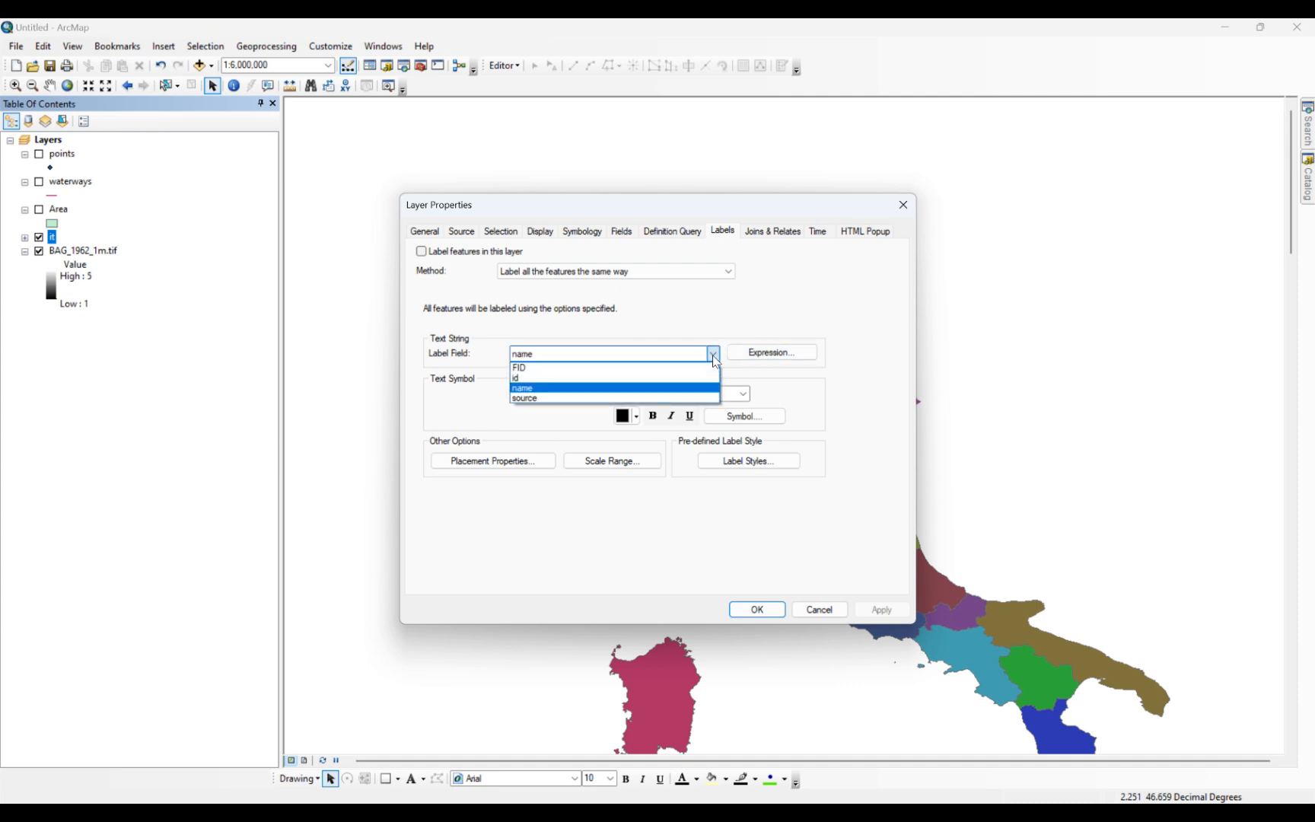
left_click(635, 388)
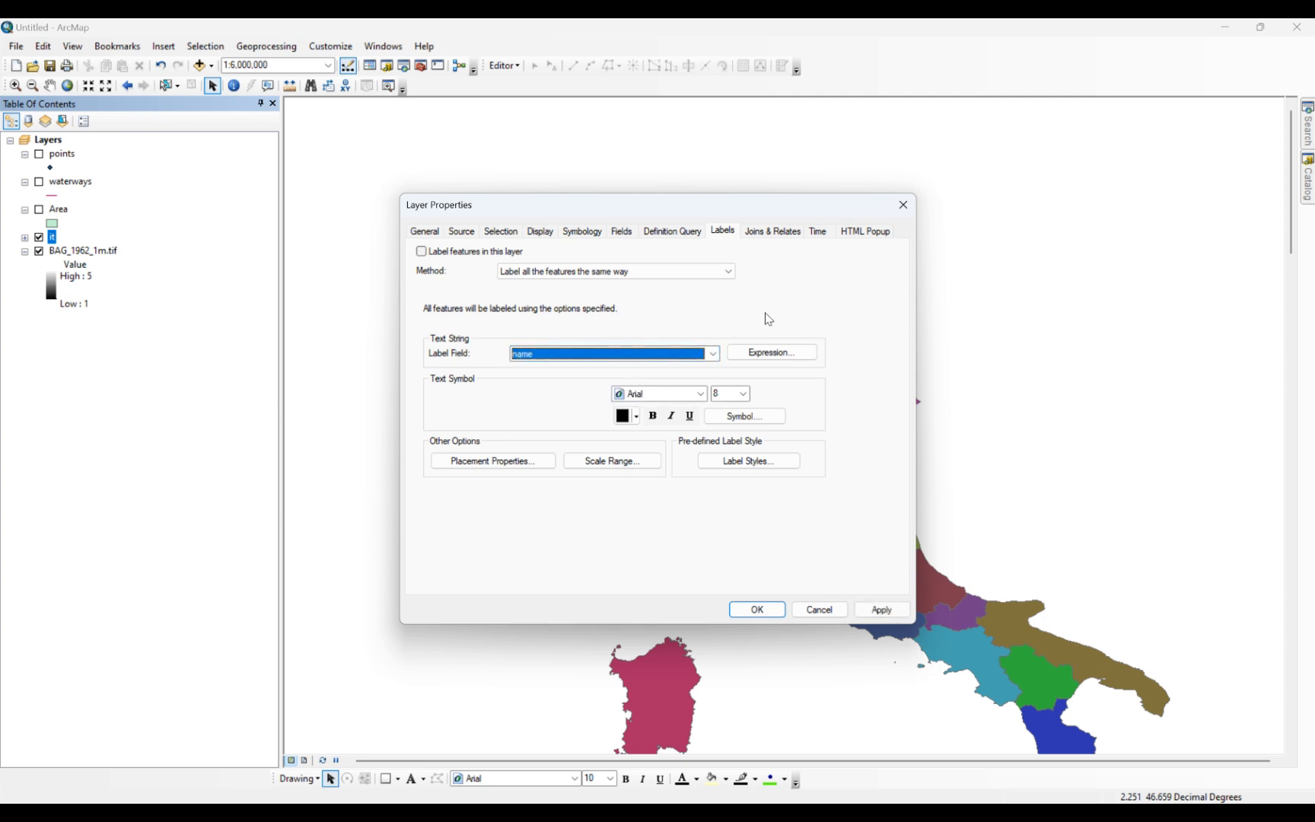
left_click(700, 394)
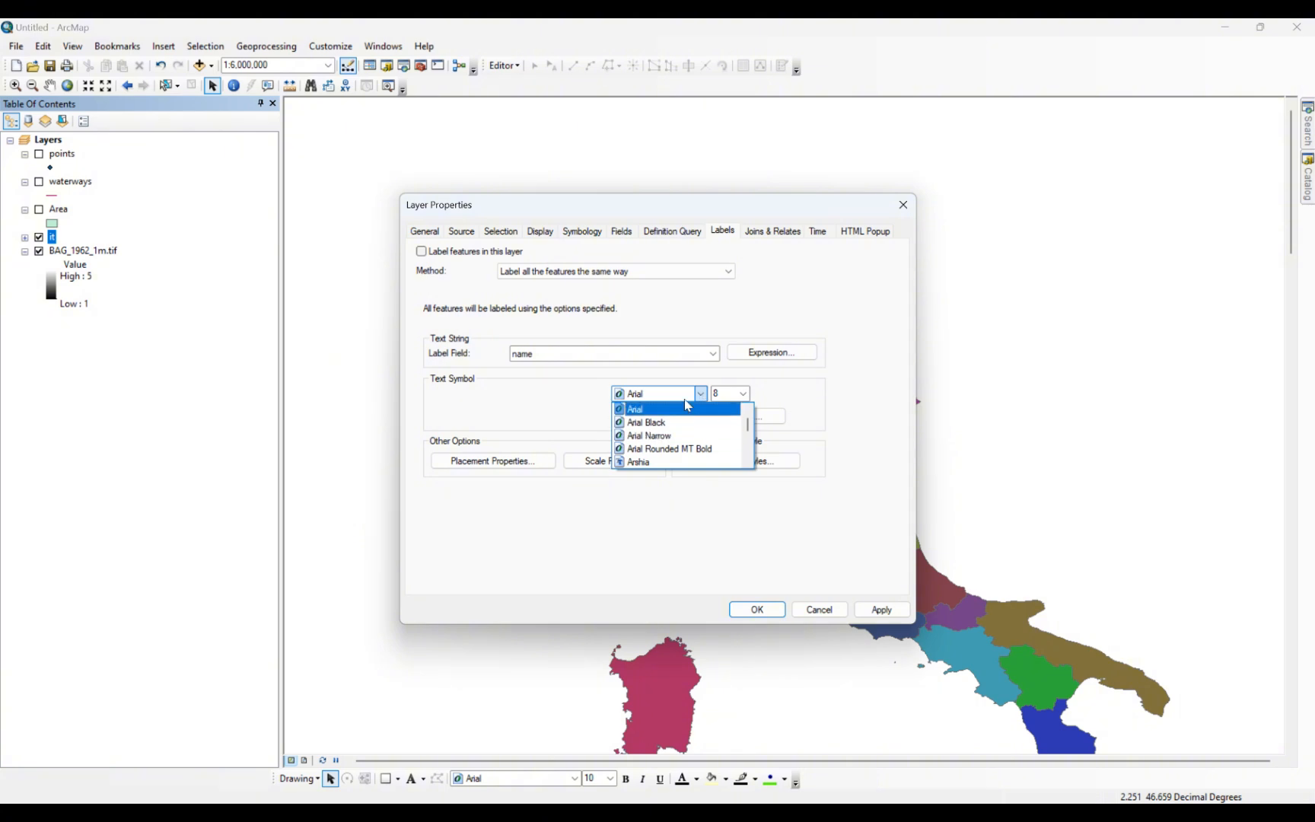
left_click(743, 394)
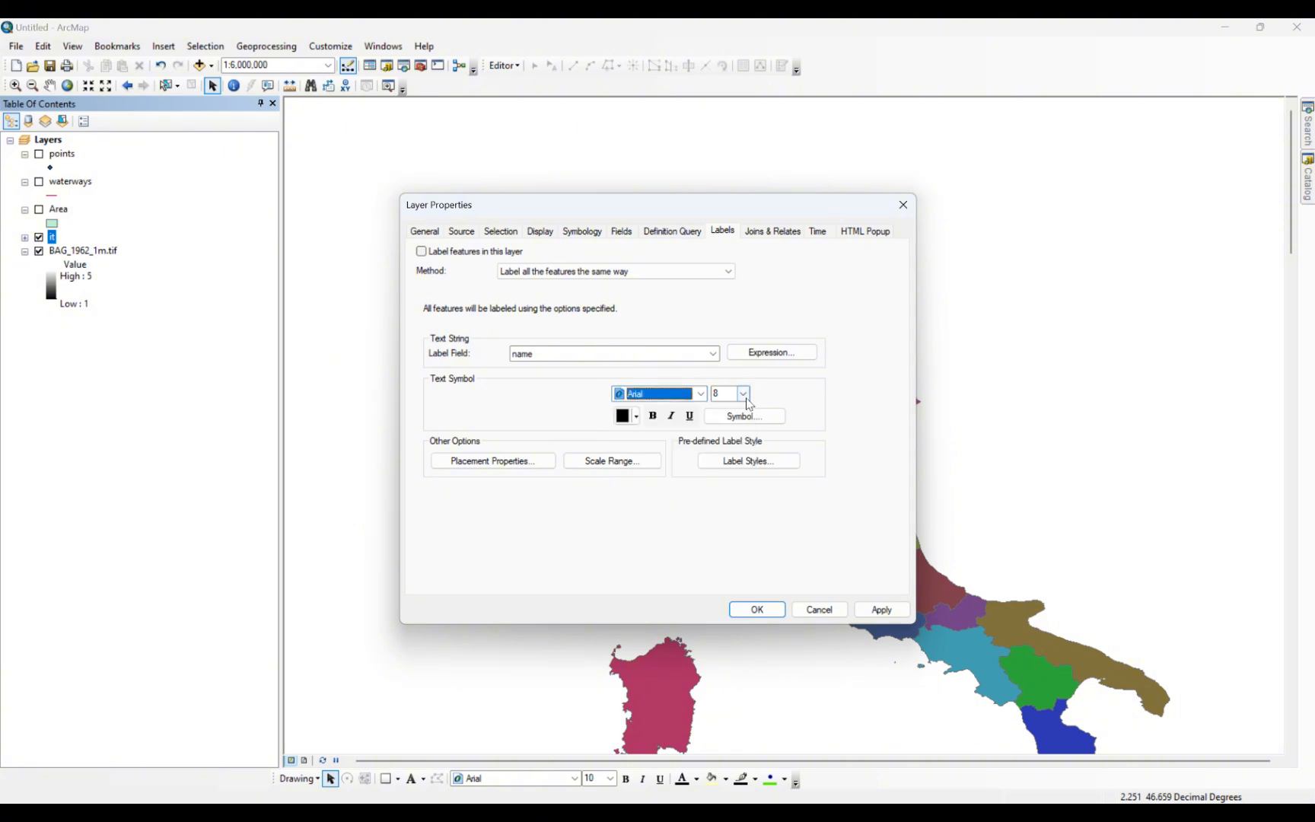
left_click(744, 394)
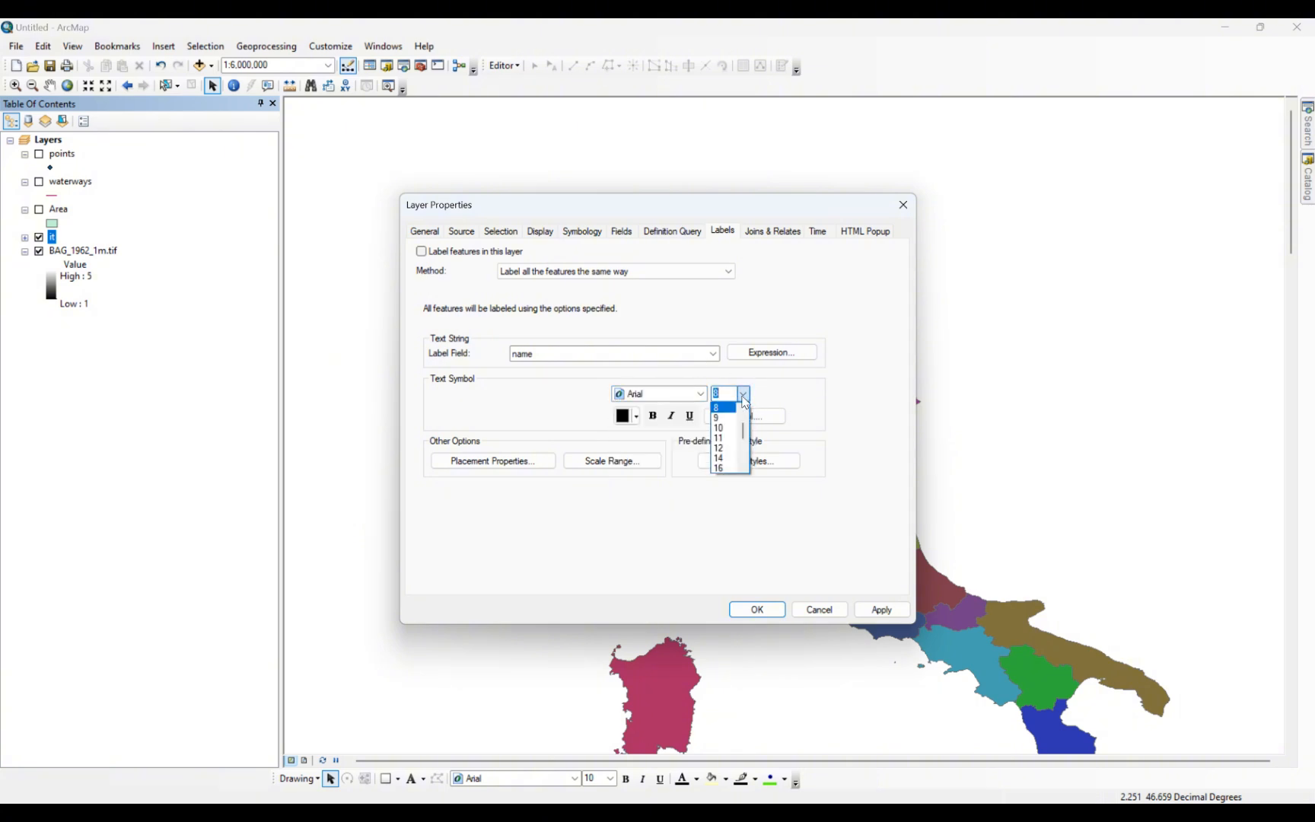
left_click(731, 470)
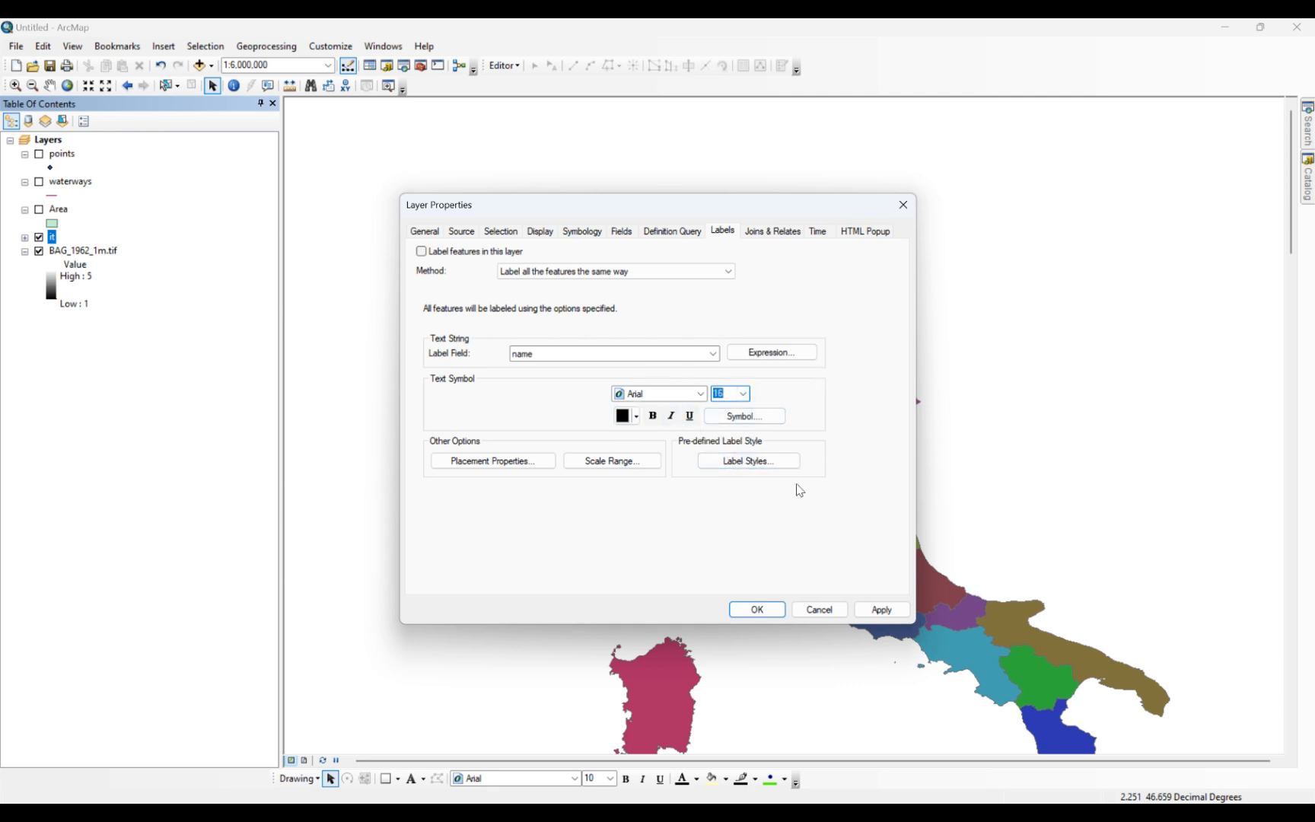
left_click(877, 611)
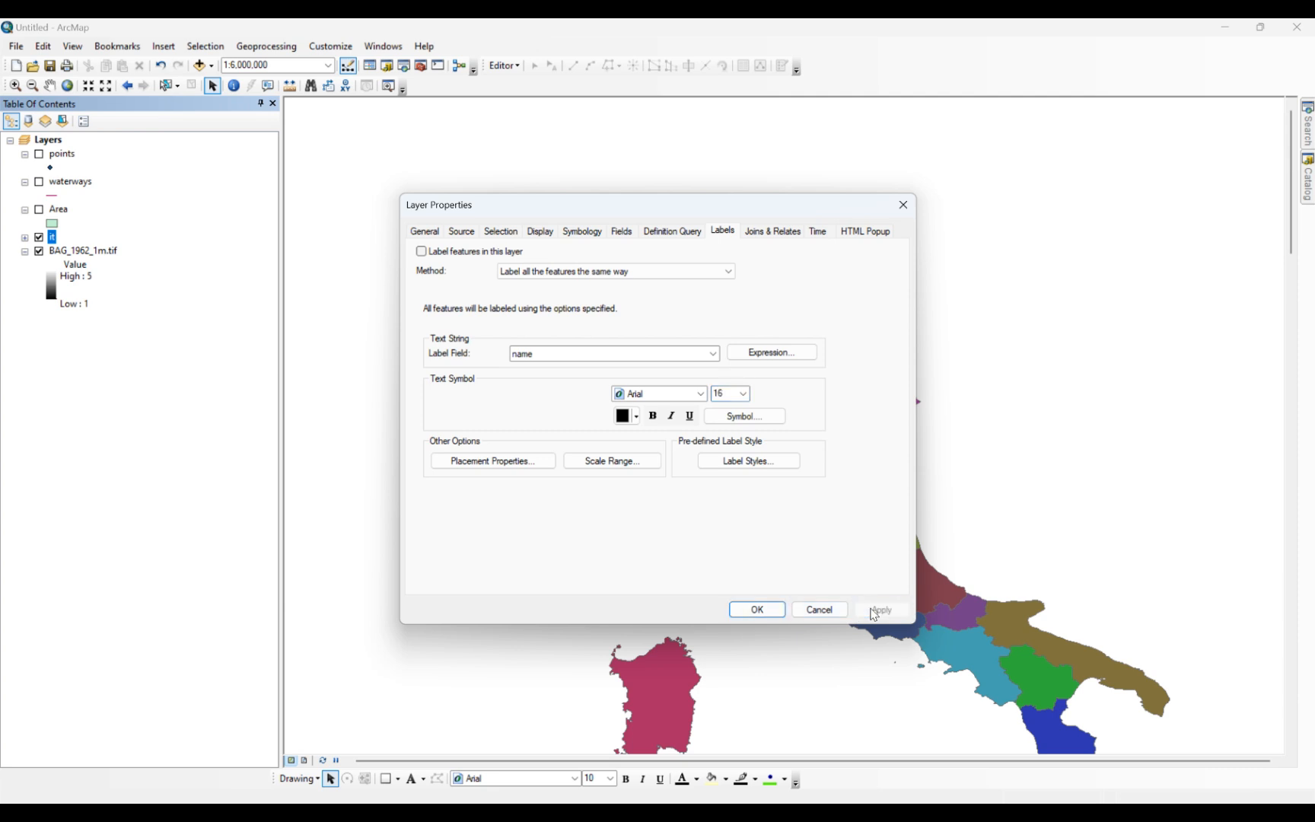
left_click(757, 610)
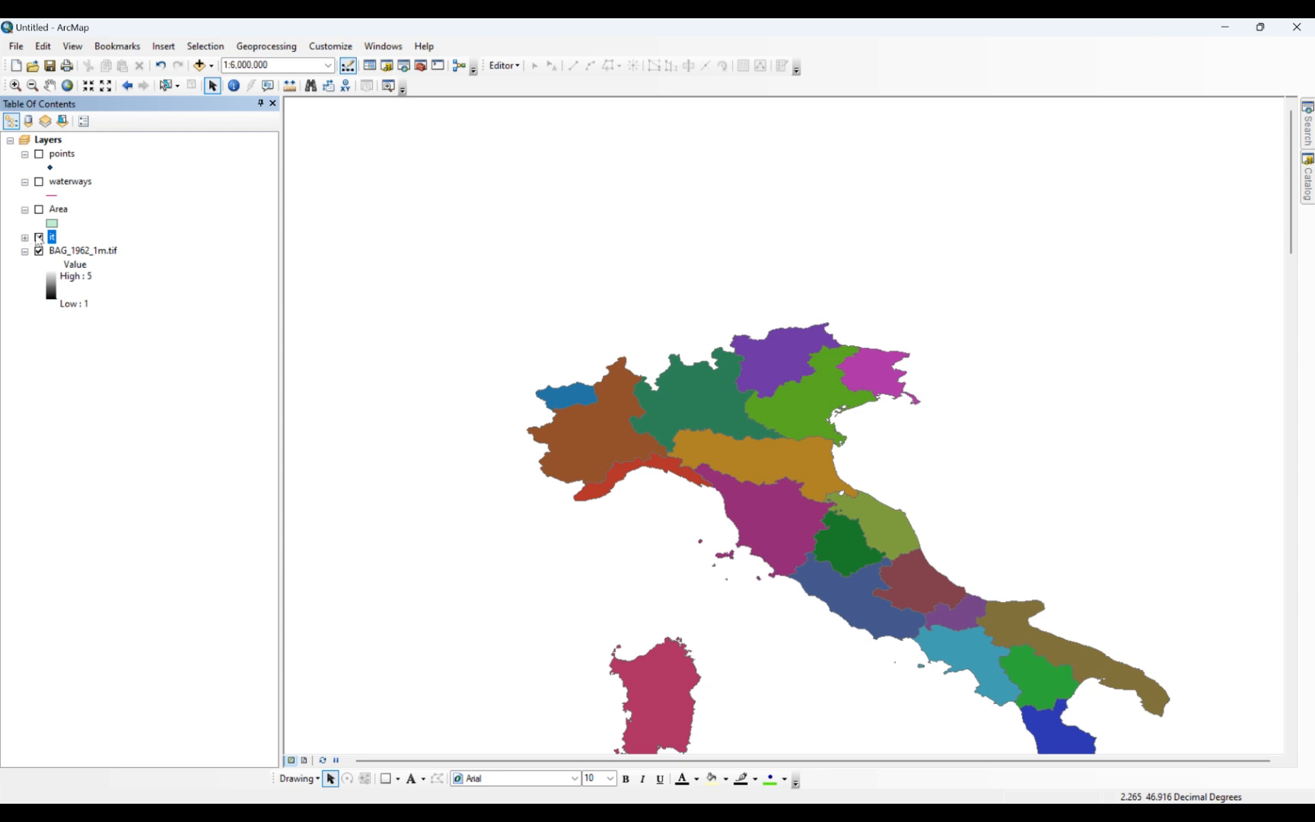
- Turn on the it layer's feature labels to view the region names on the map, and turn them off again
right_click(52, 238)
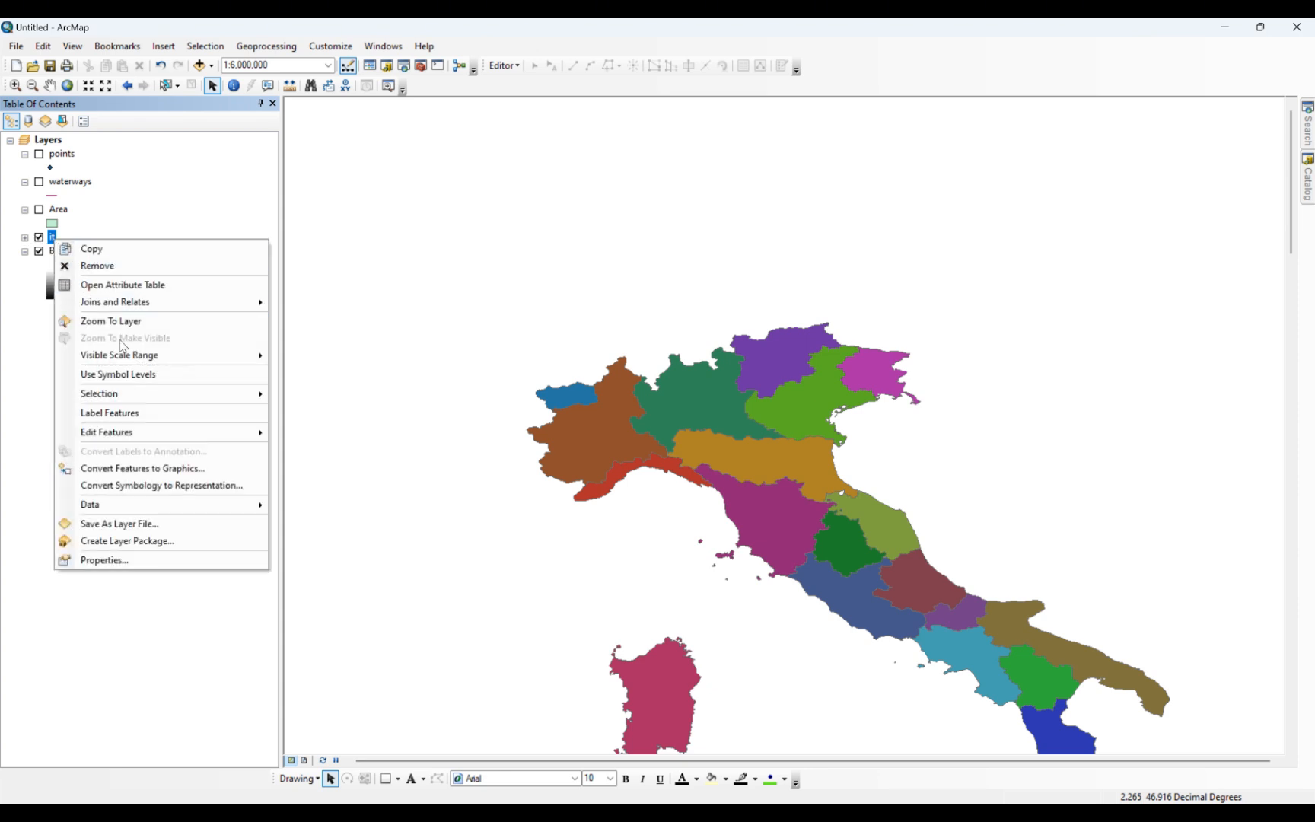
left_click(147, 413)
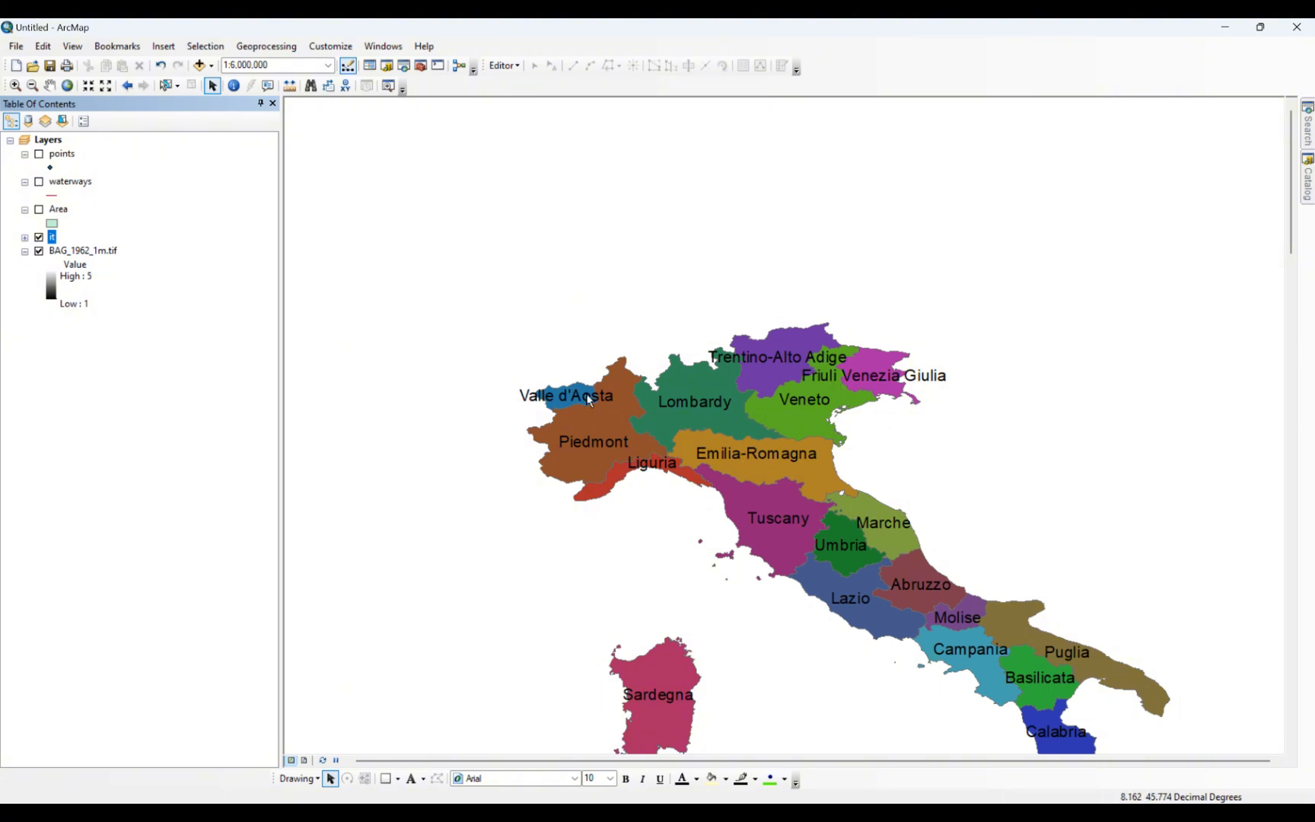
right_click(53, 241)
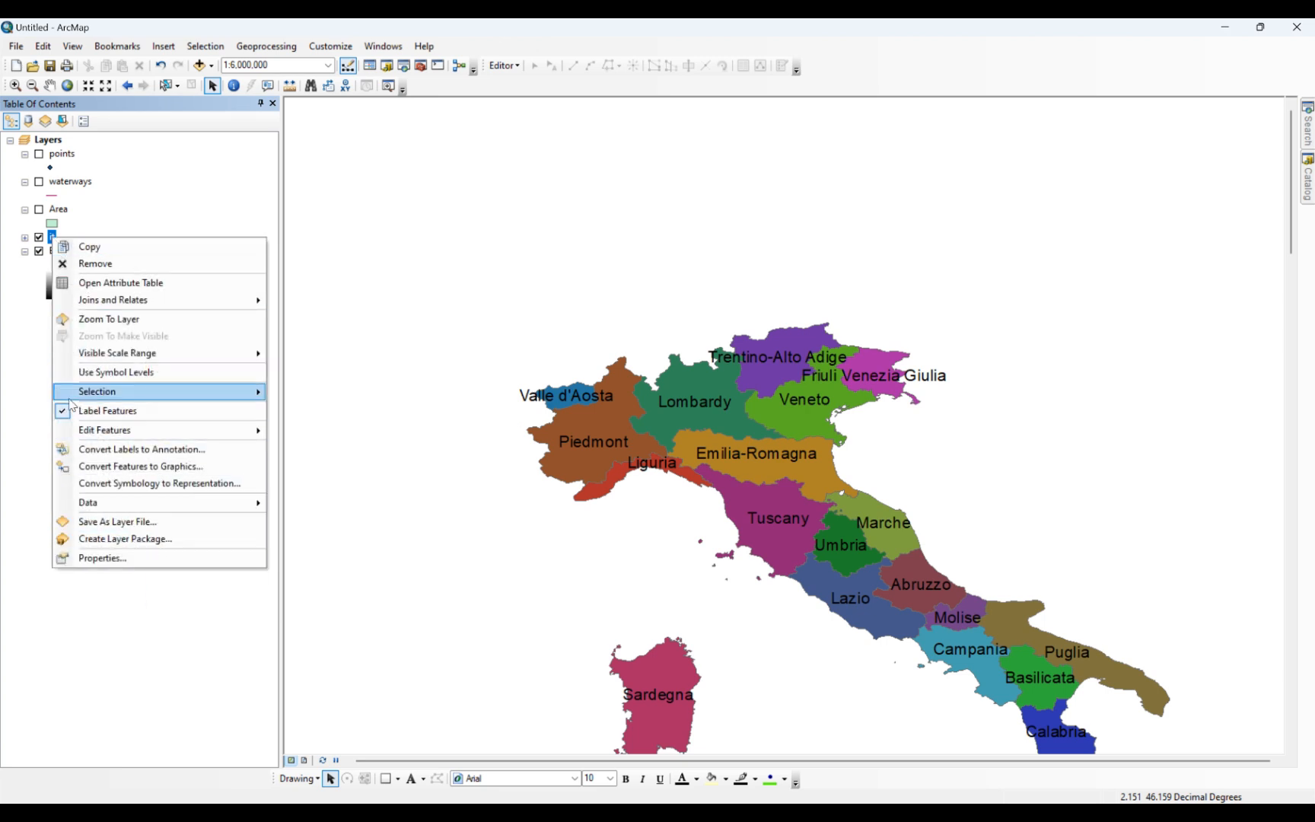
left_click(106, 410)
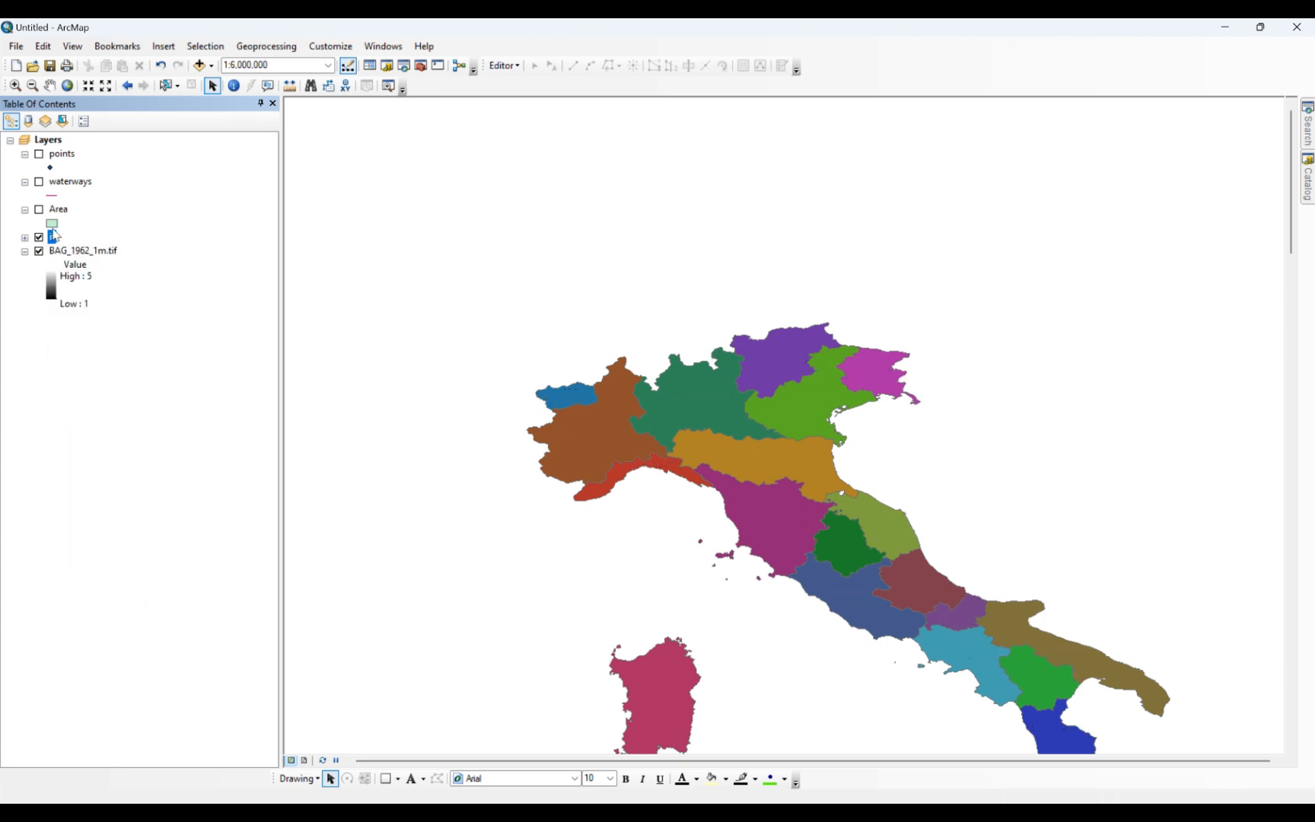
- Examine the it layer's label symbol settings, including formatted and advanced text, try a text background, and cancel the symbol changes
right_click(52, 236)
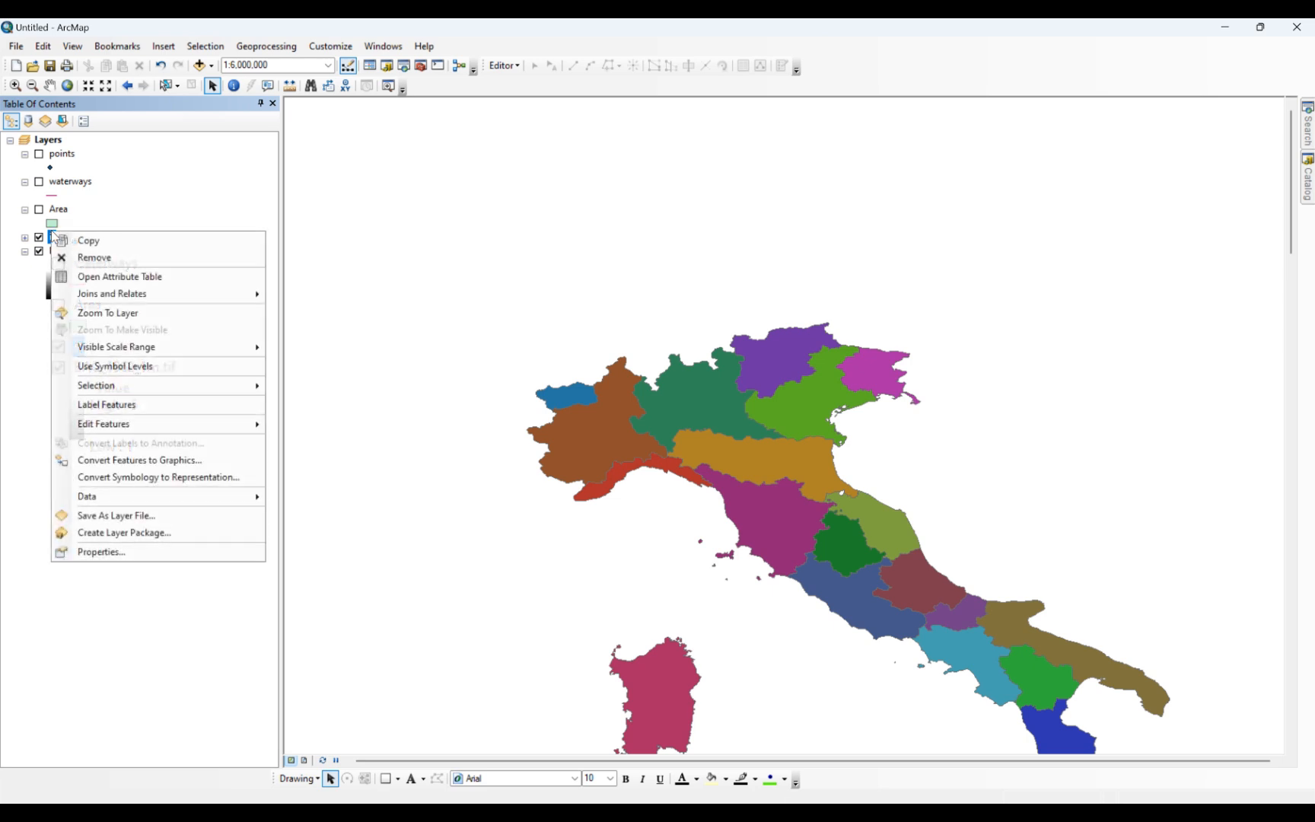
left_click(118, 548)
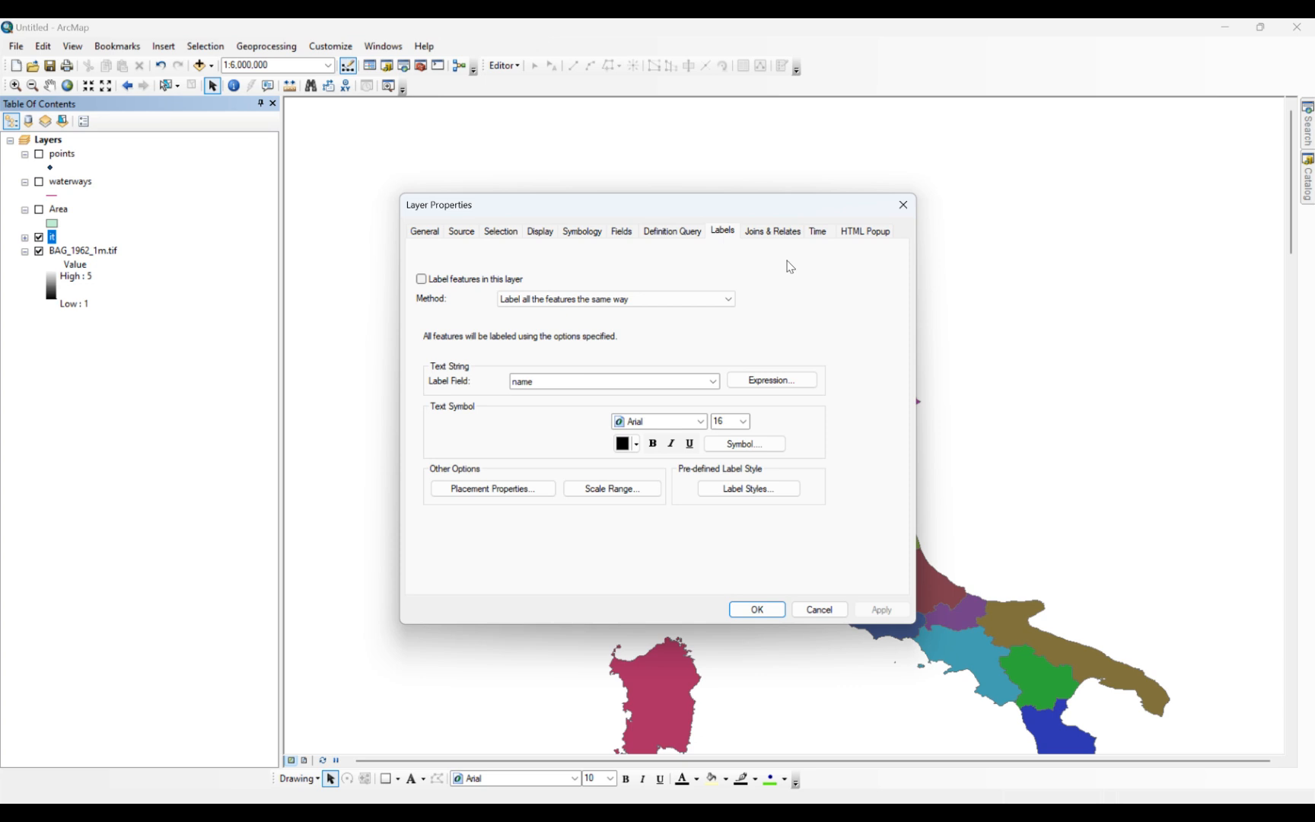
left_click(744, 444)
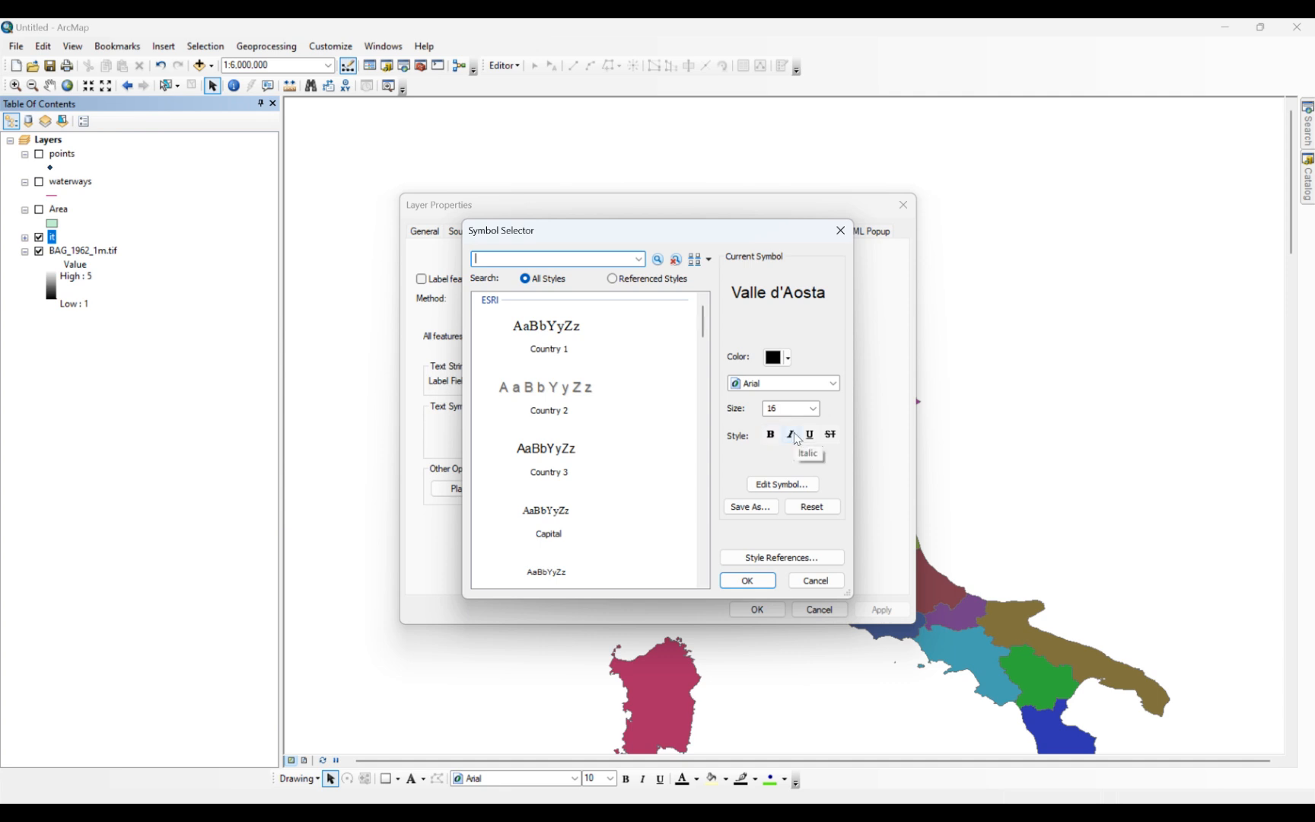
left_click(813, 409)
left_click(818, 421)
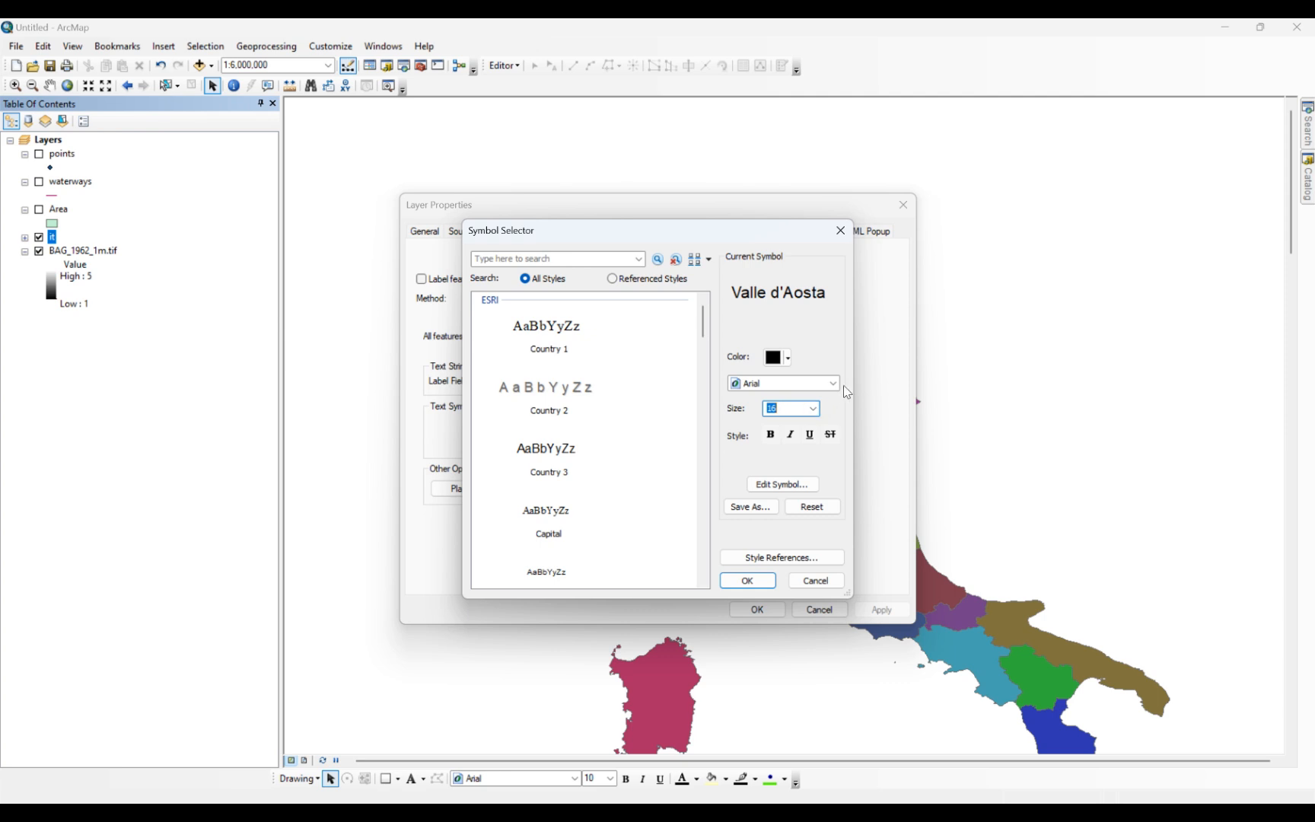
left_click(782, 485)
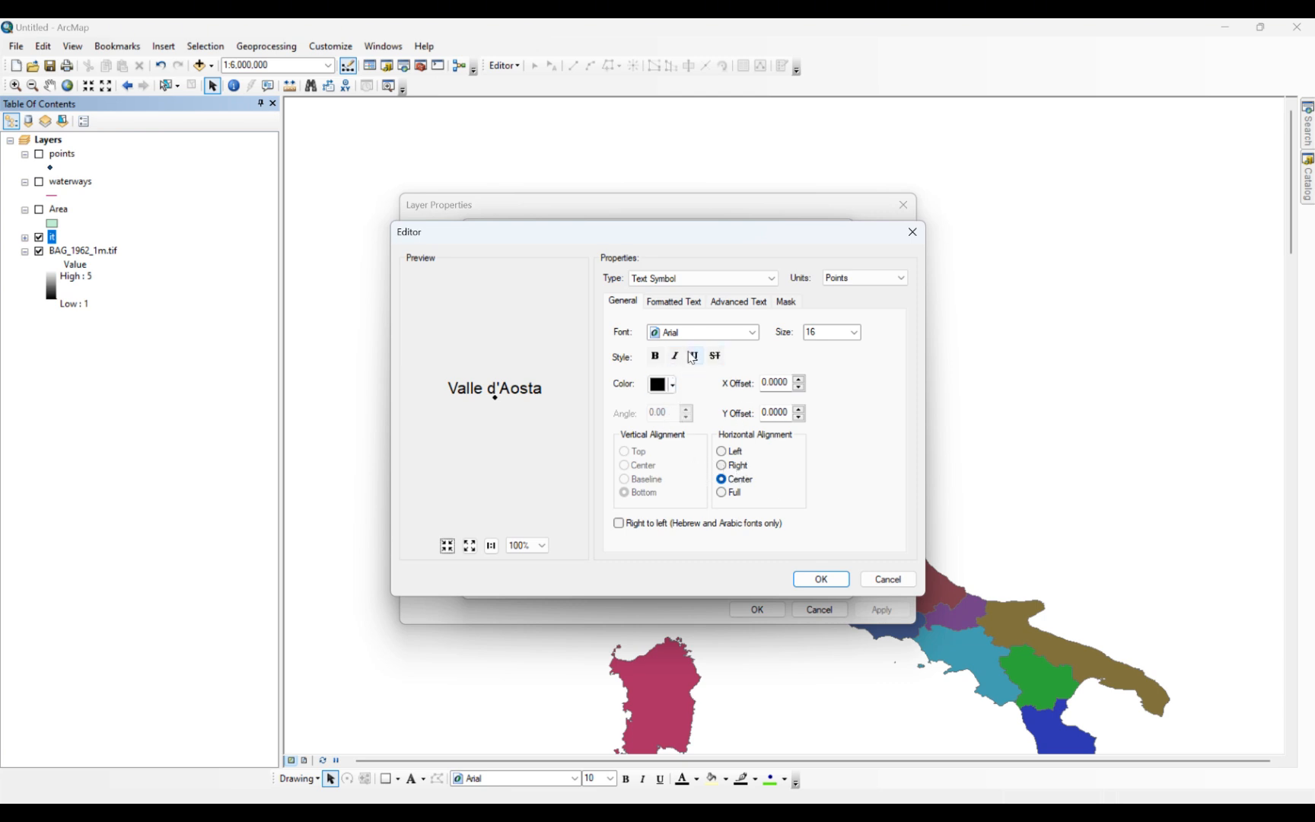
left_click(697, 306)
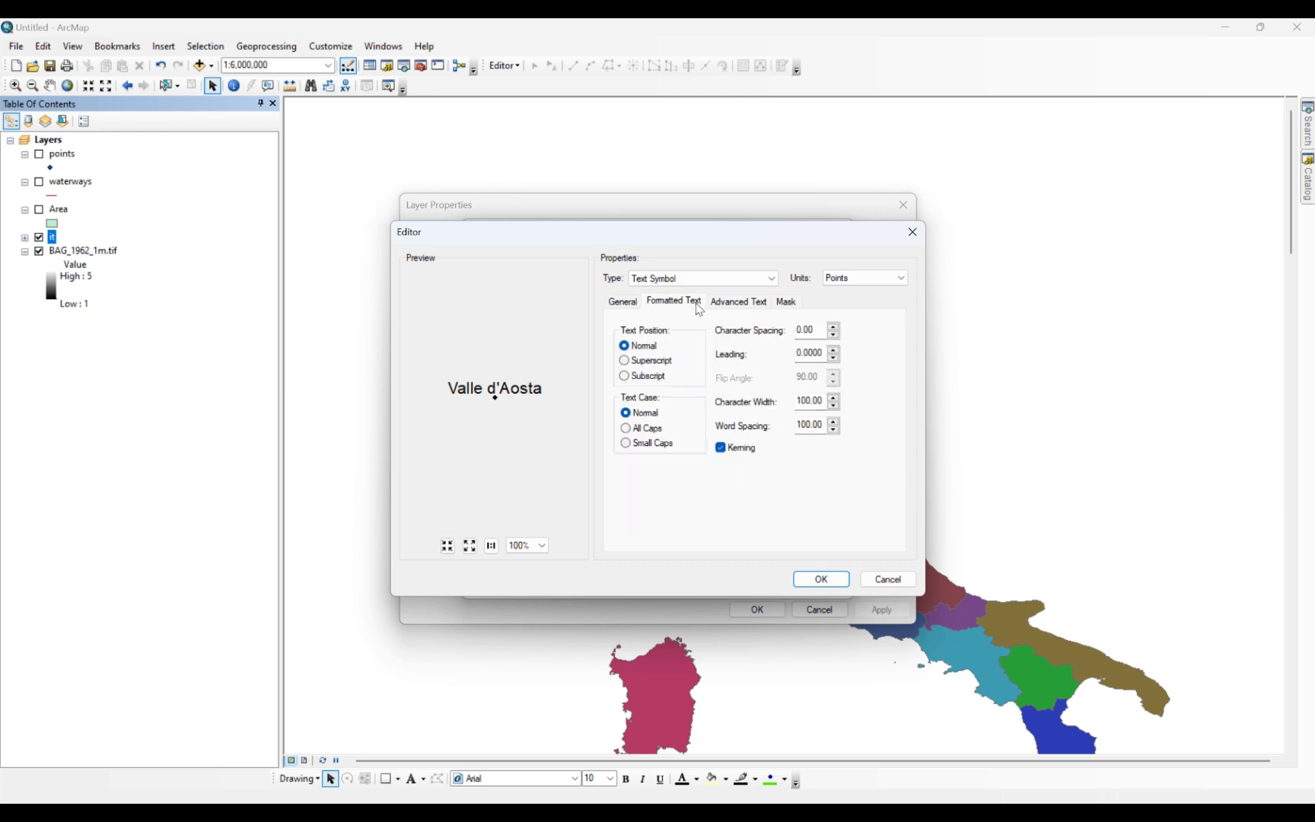
left_click(740, 303)
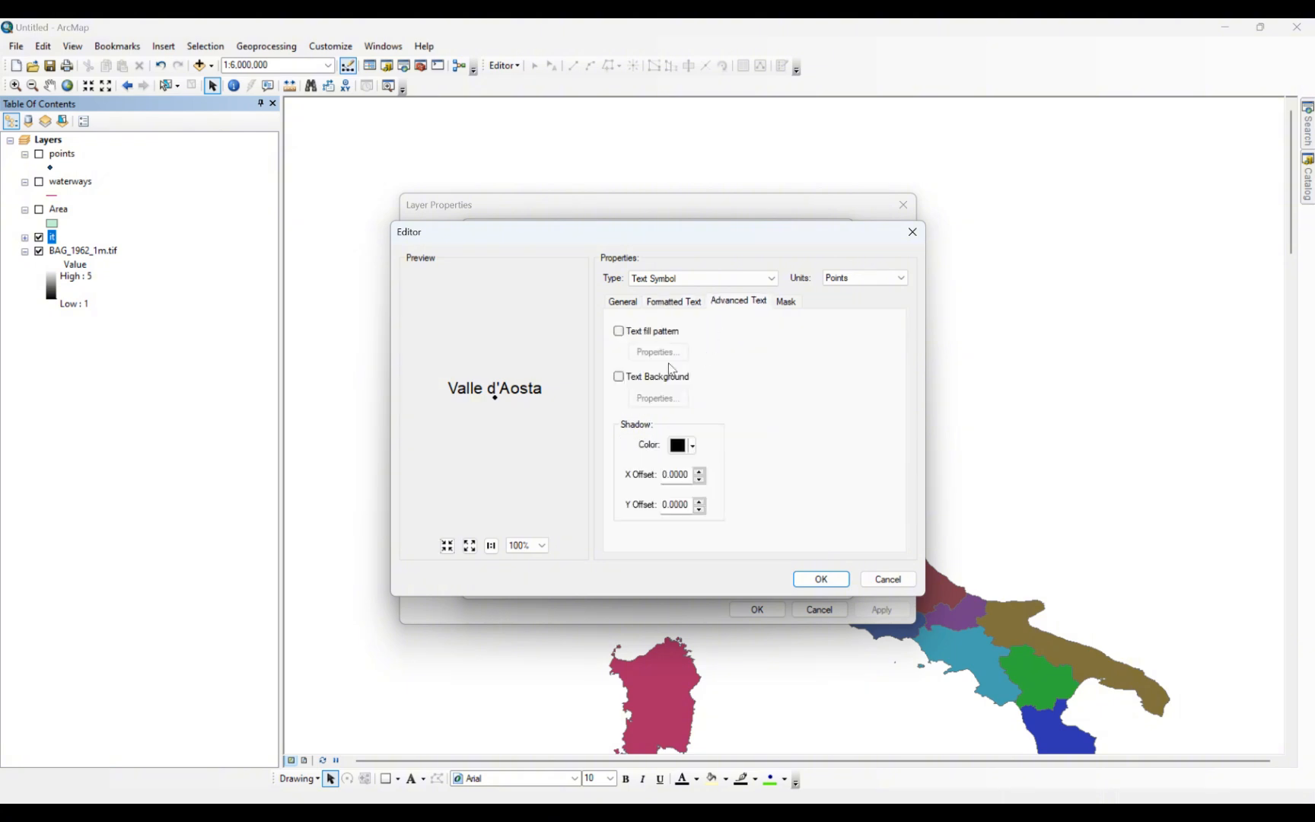
left_click(619, 378)
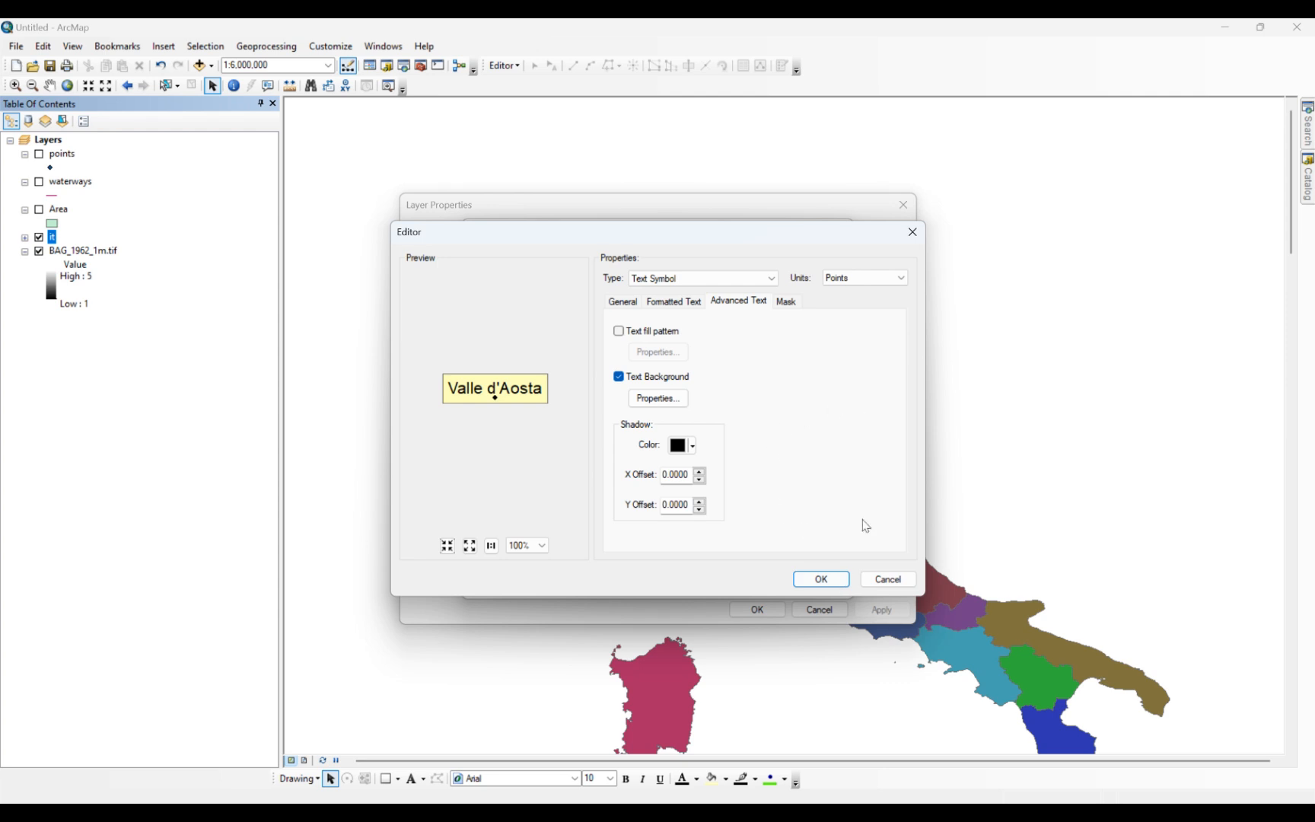
left_click(882, 580)
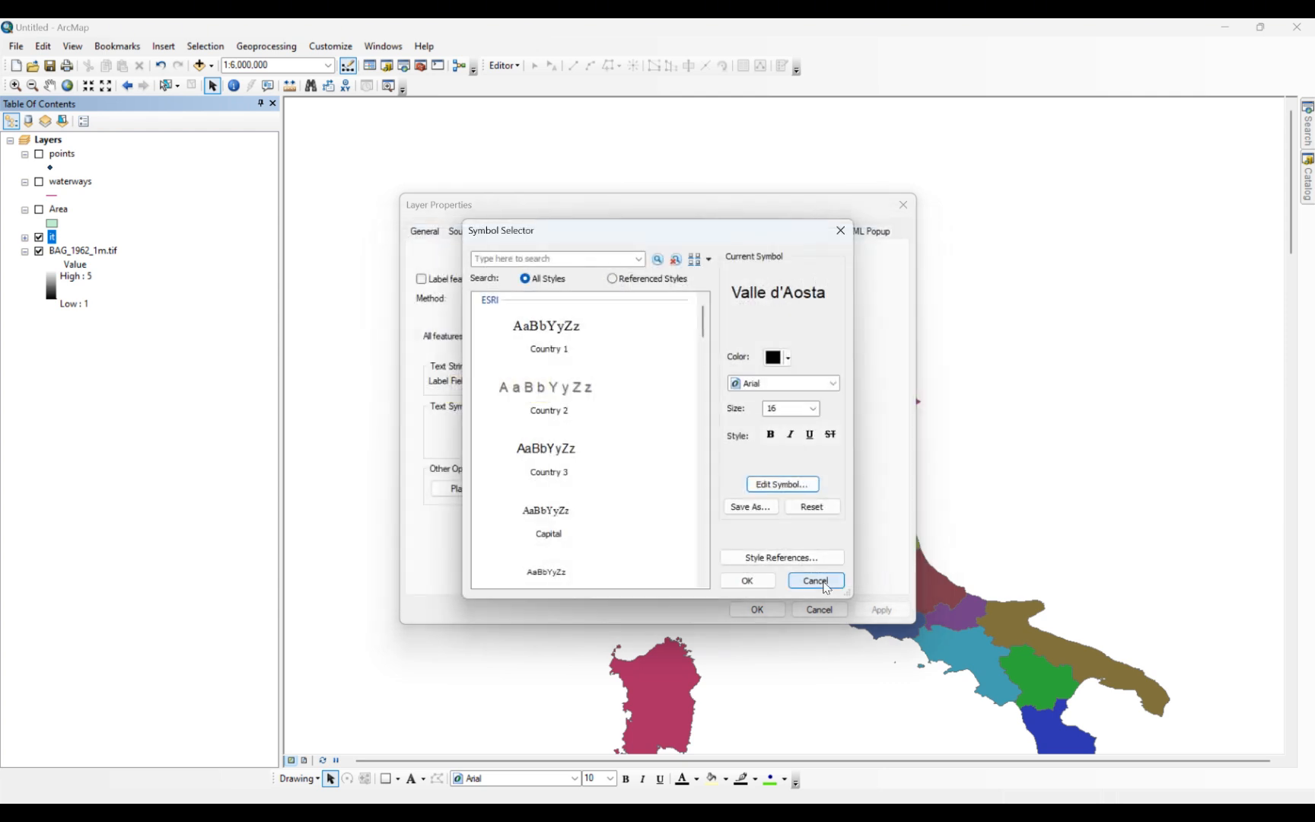
left_click(816, 581)
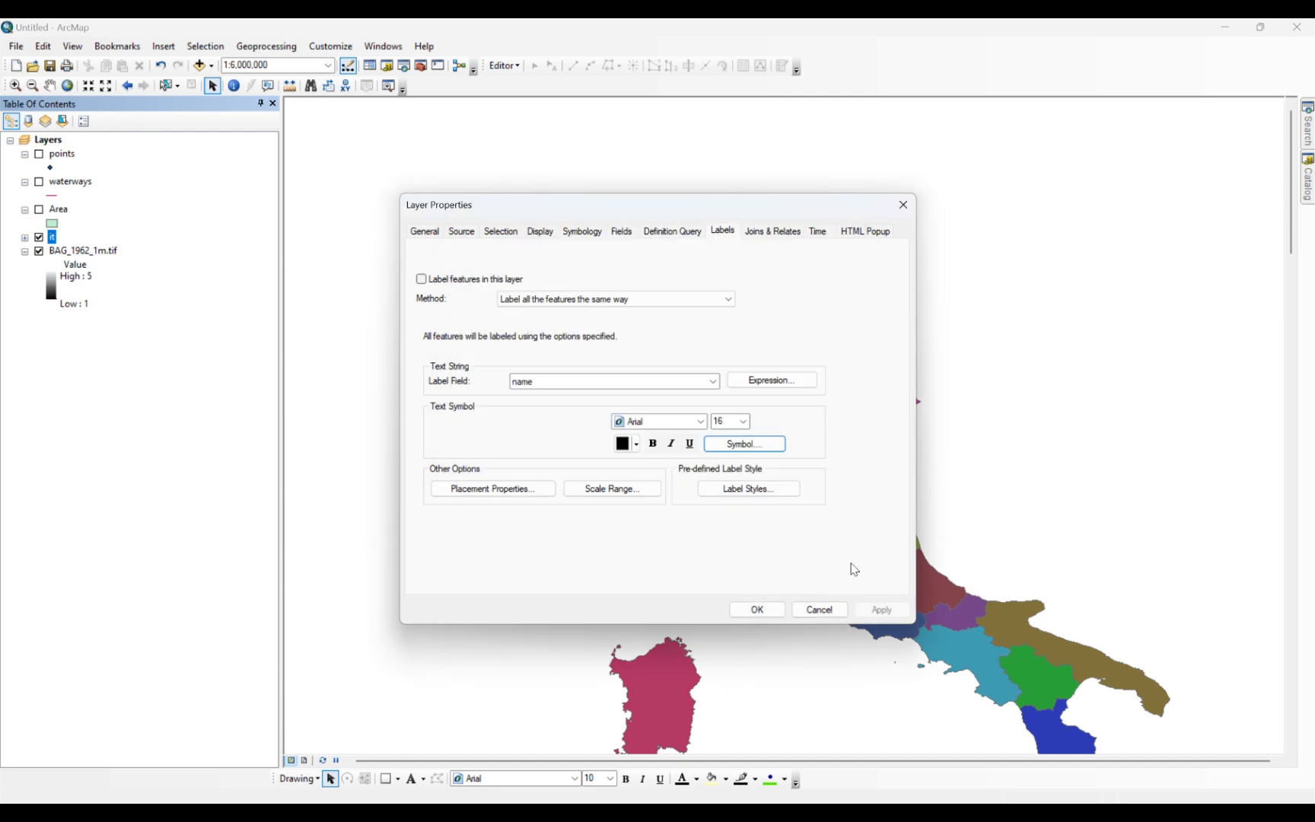
- Review the it layer's Joins & Relates, Time, HTML Popup and Symbology settings, and leave its properties without changes
left_click(775, 232)
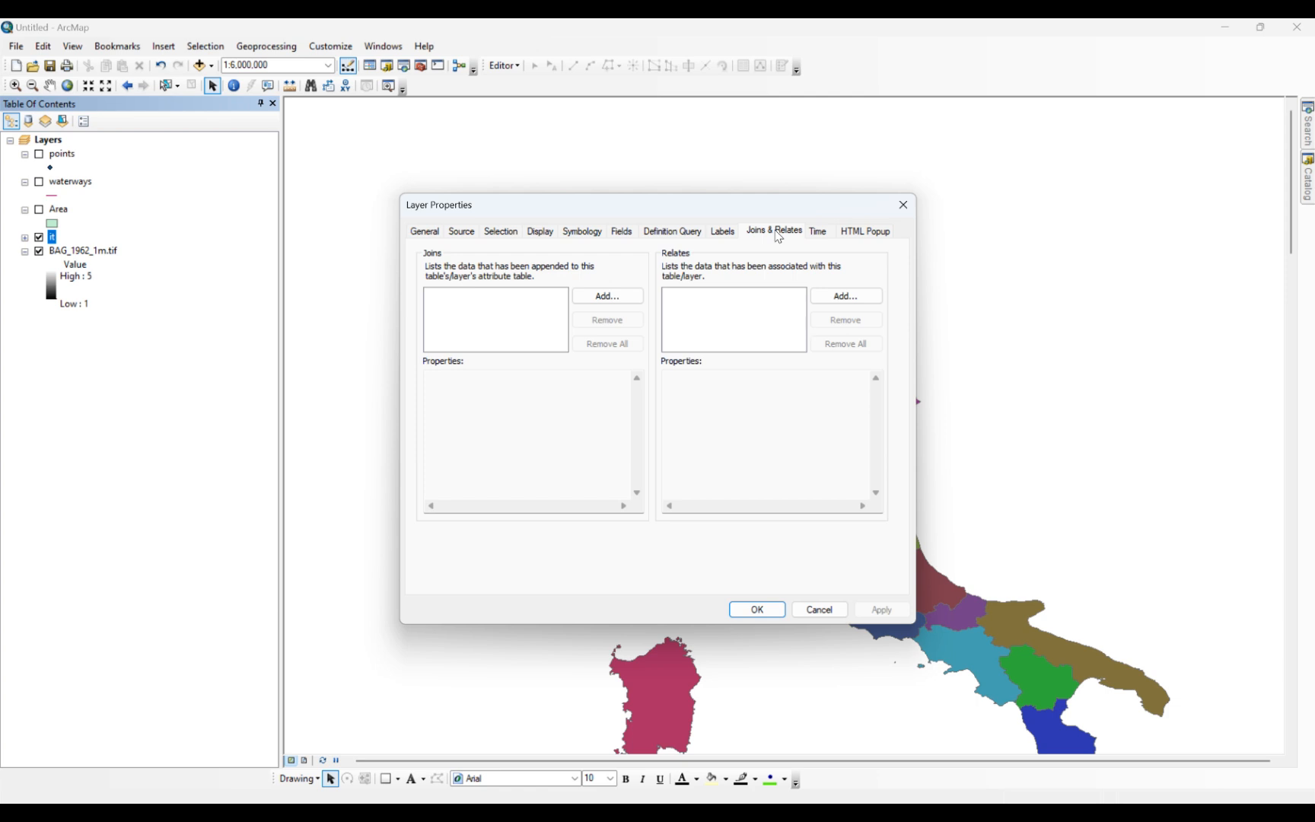
left_click(825, 235)
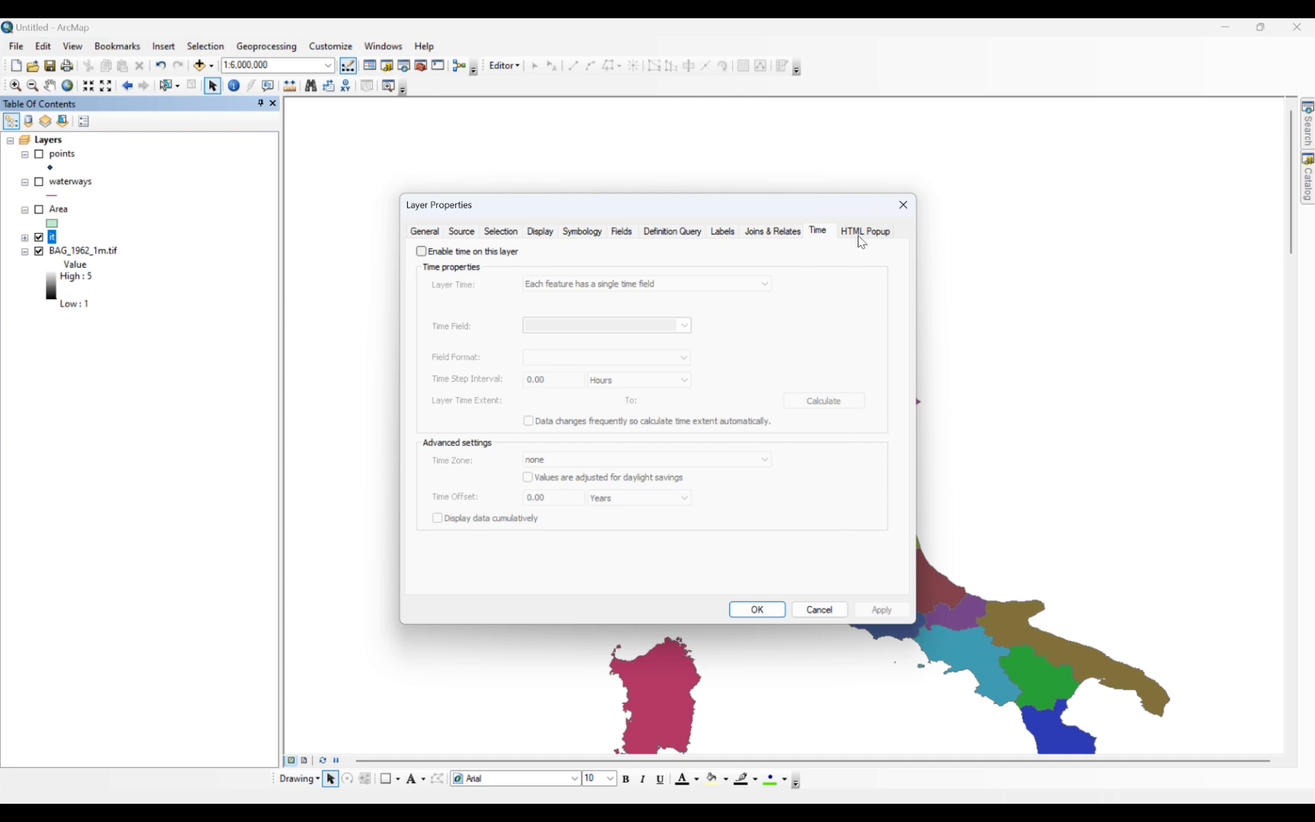
left_click(860, 232)
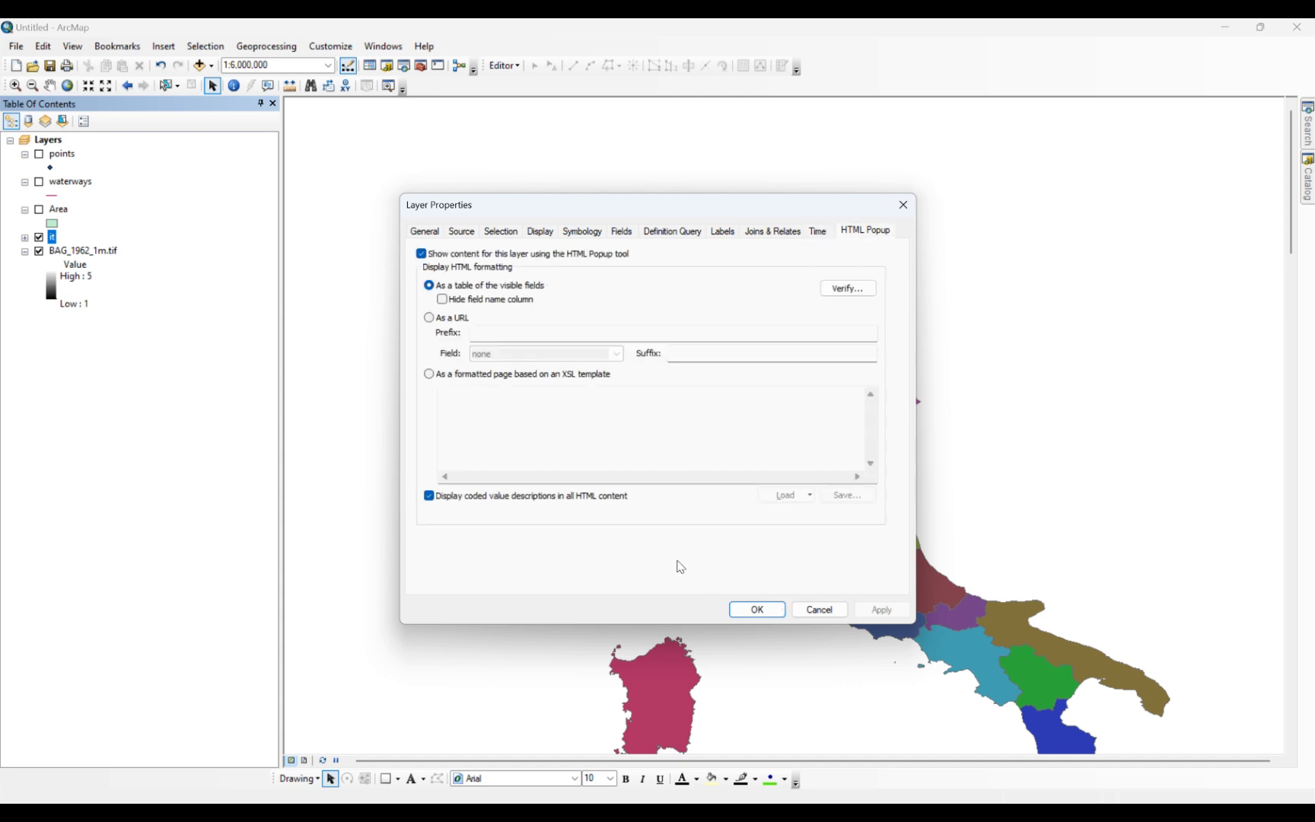
left_click(582, 231)
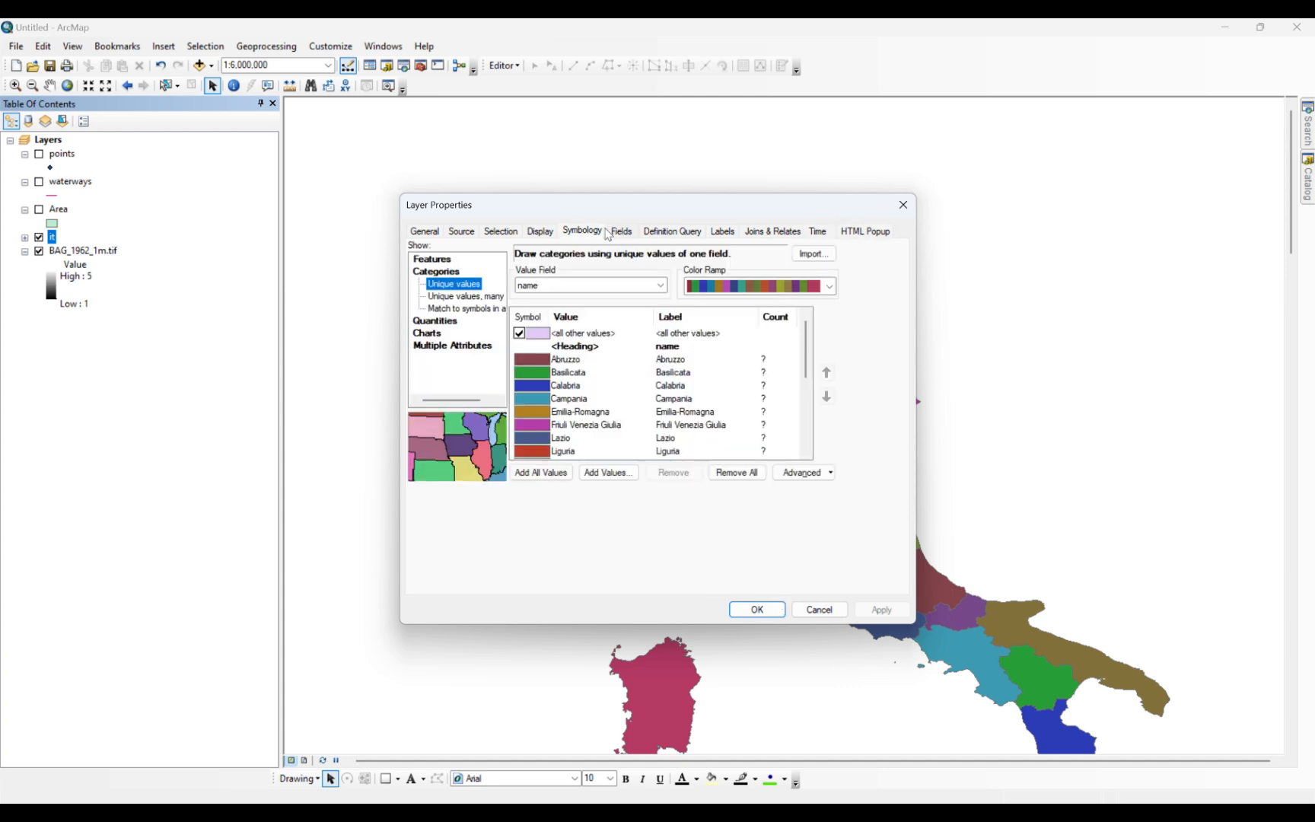
left_click(819, 610)
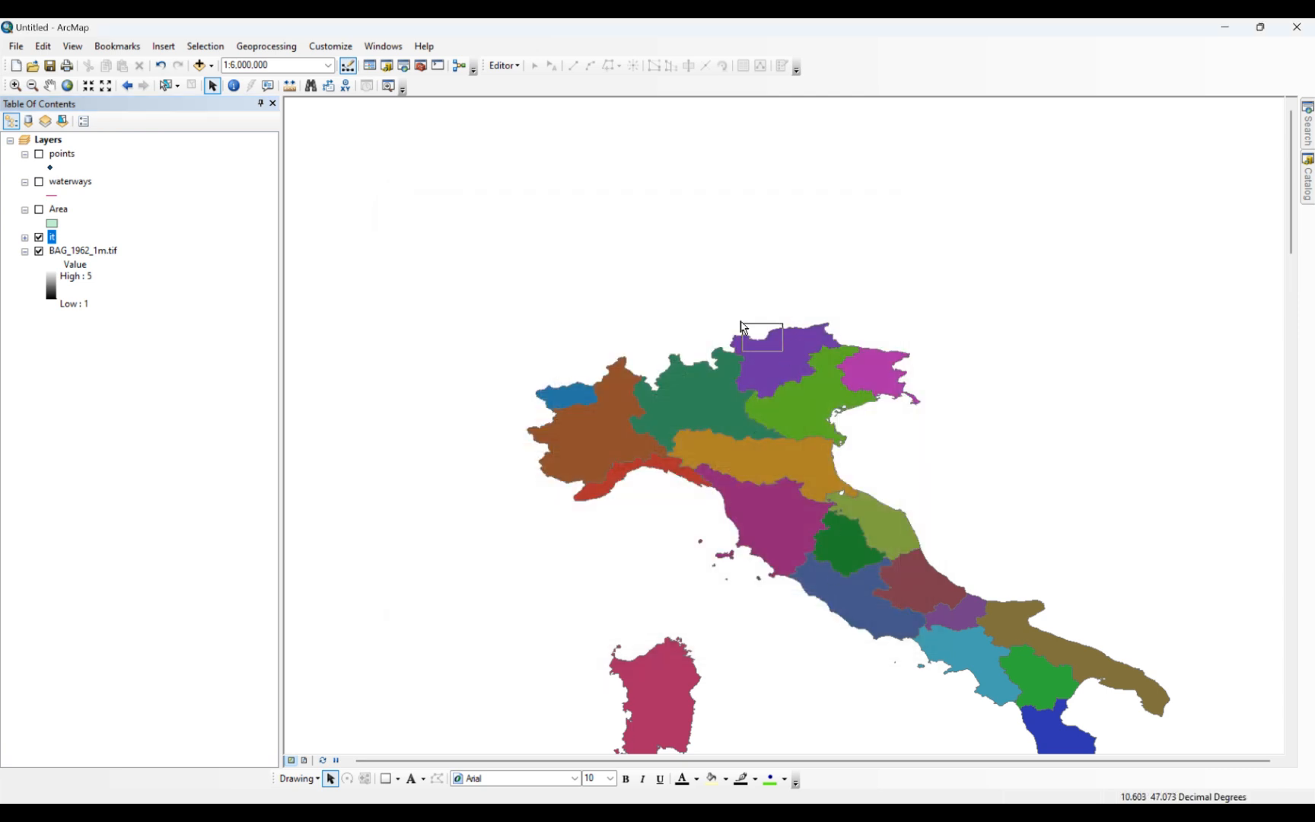
- View the map's full extent and show all of Italy's regions centred at a scale of 1:10,000,000
left_click(50, 89)
left_click_drag(309, 349, 242, 228)
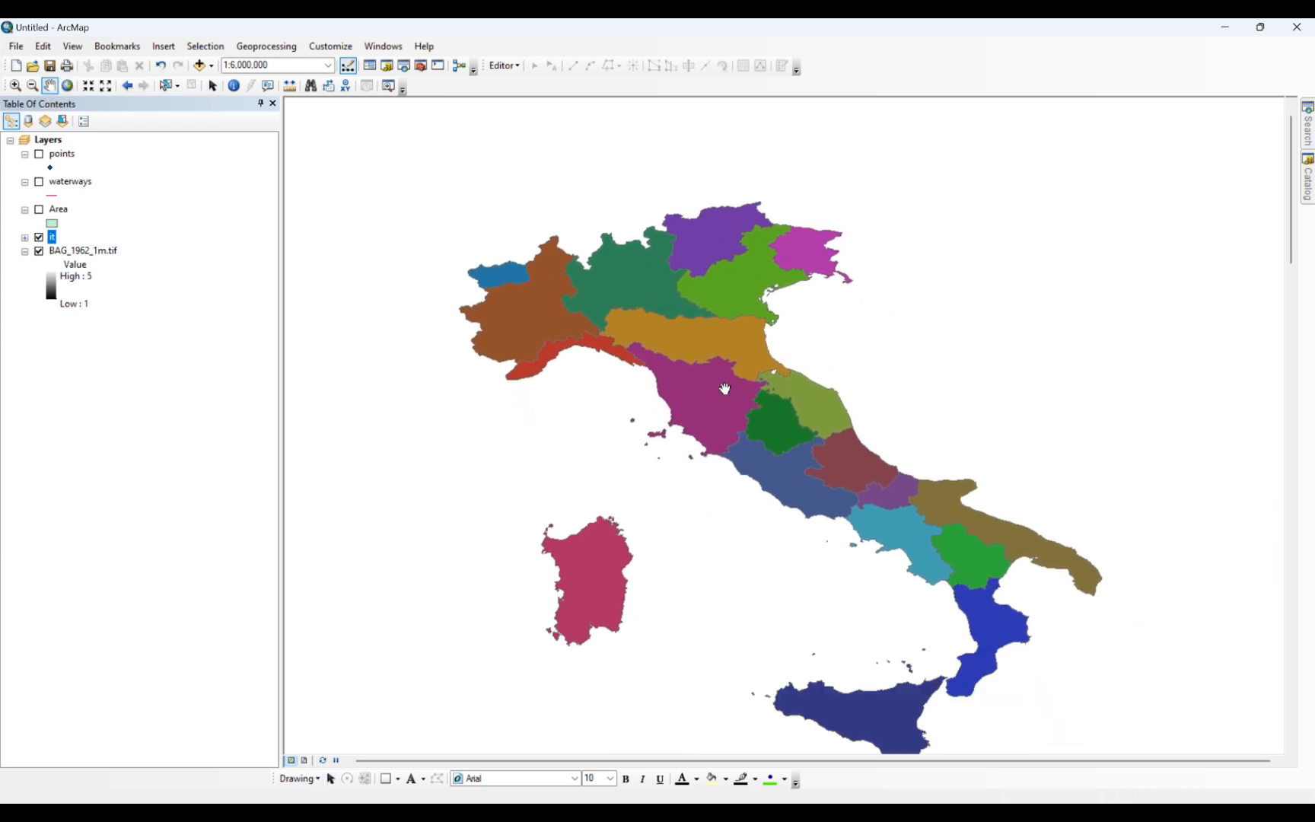
left_click(66, 86)
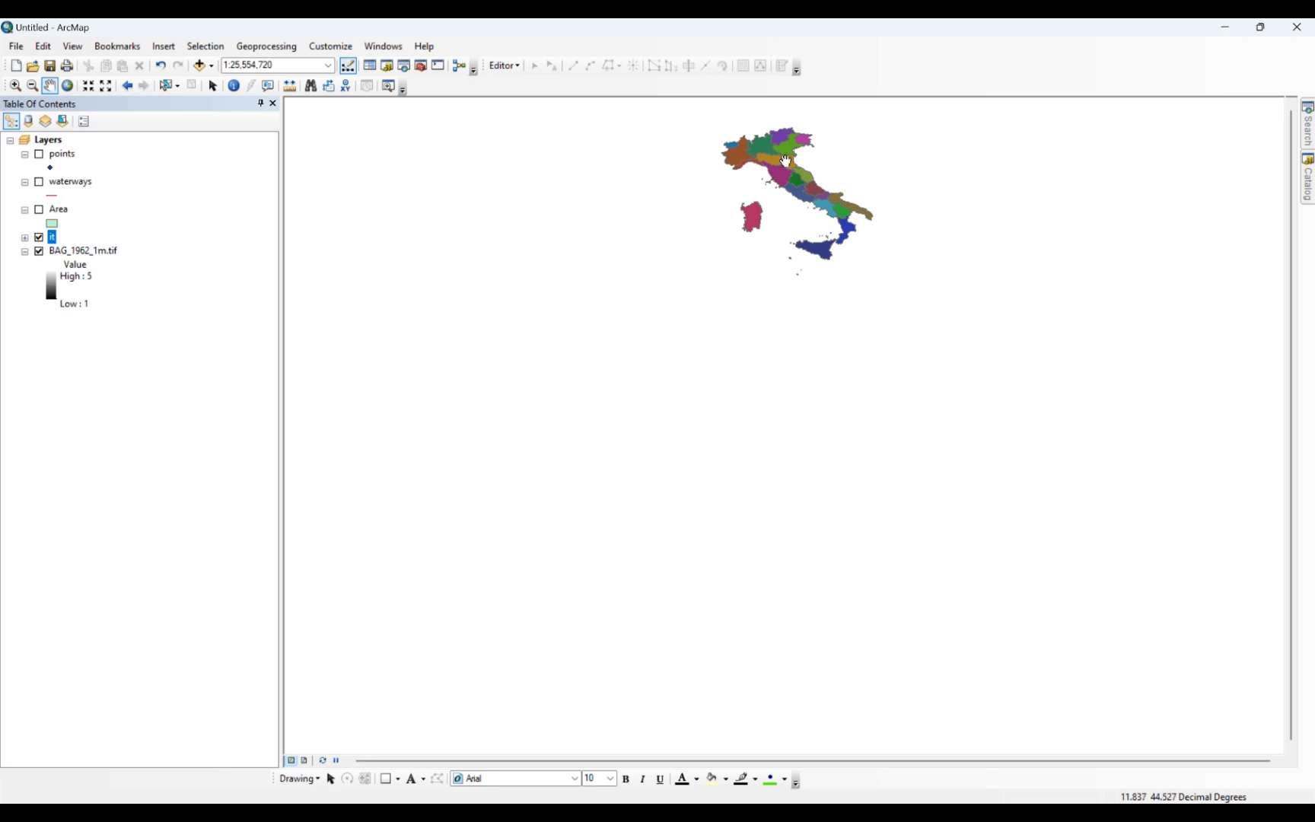
left_click_drag(780, 161, 692, 448)
scroll(700, 532, "up", 1)
scroll(700, 532, "down", 2)
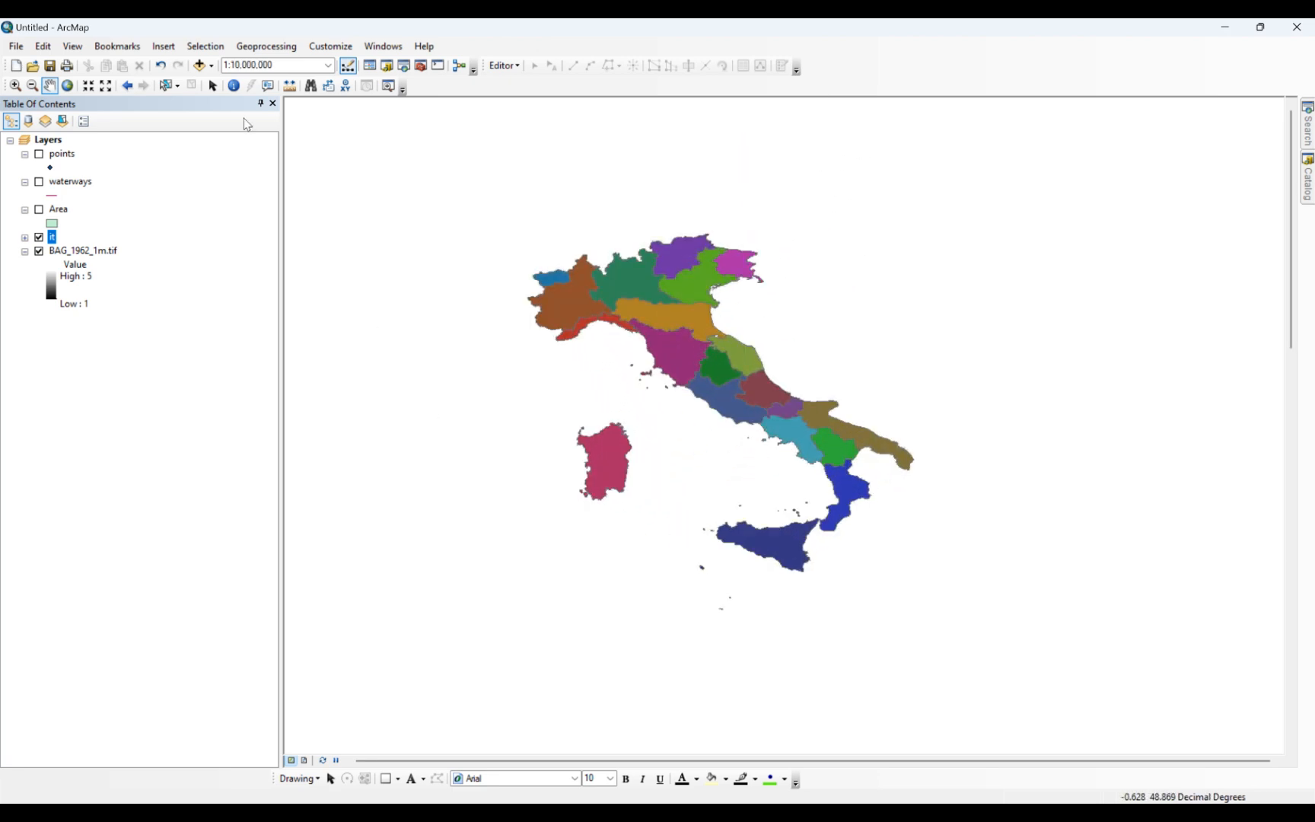
left_click(212, 86)
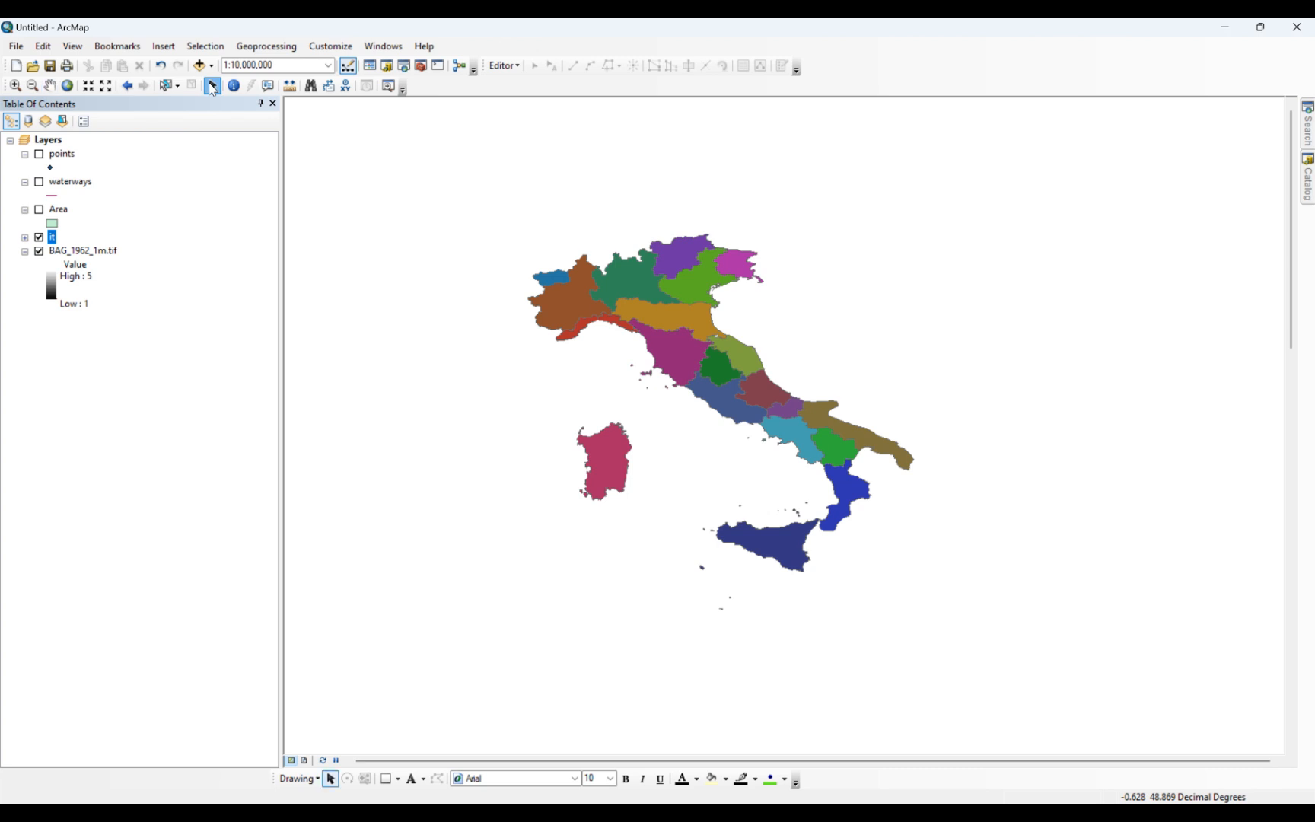
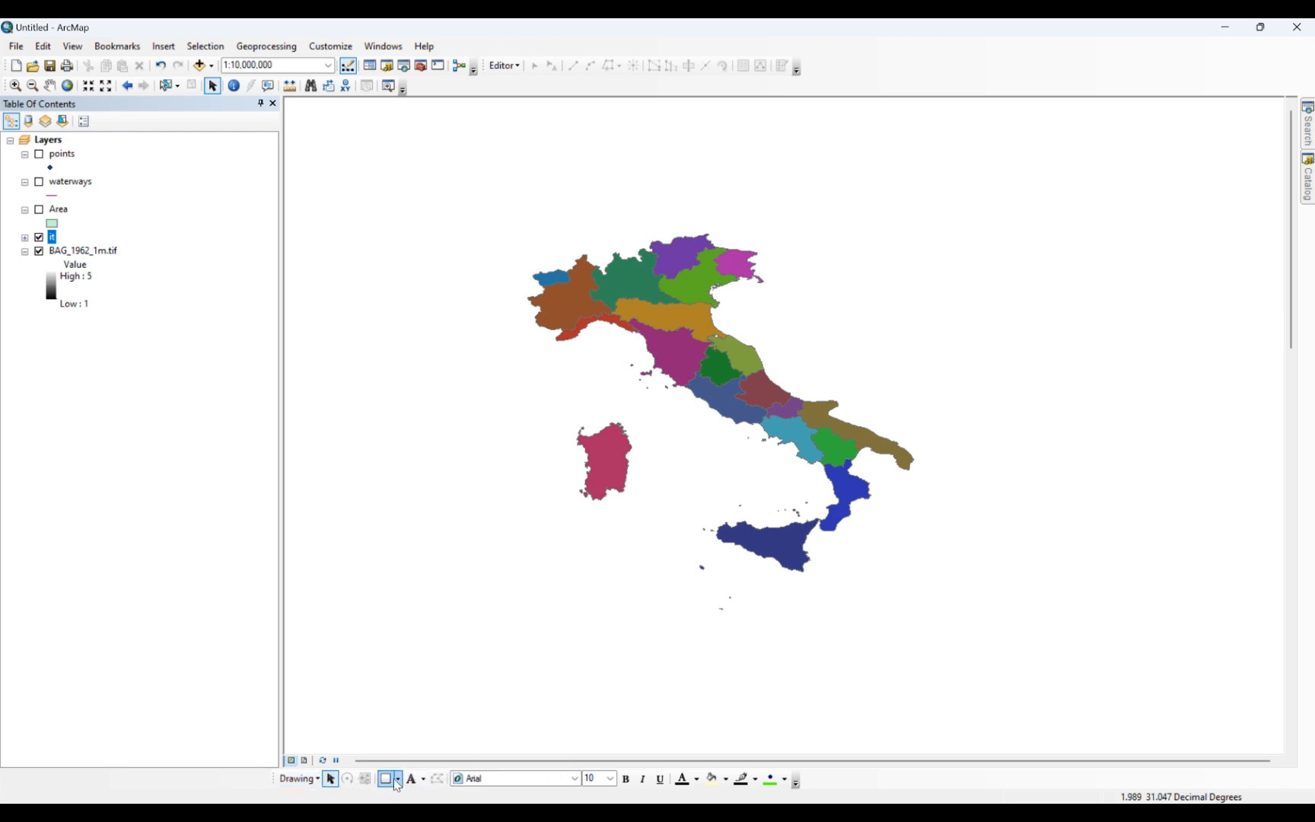
- Draw a roughly square rectangle graphic inside the Tuscany region and check the other available drawing shapes
scroll(681, 359, "up", 5)
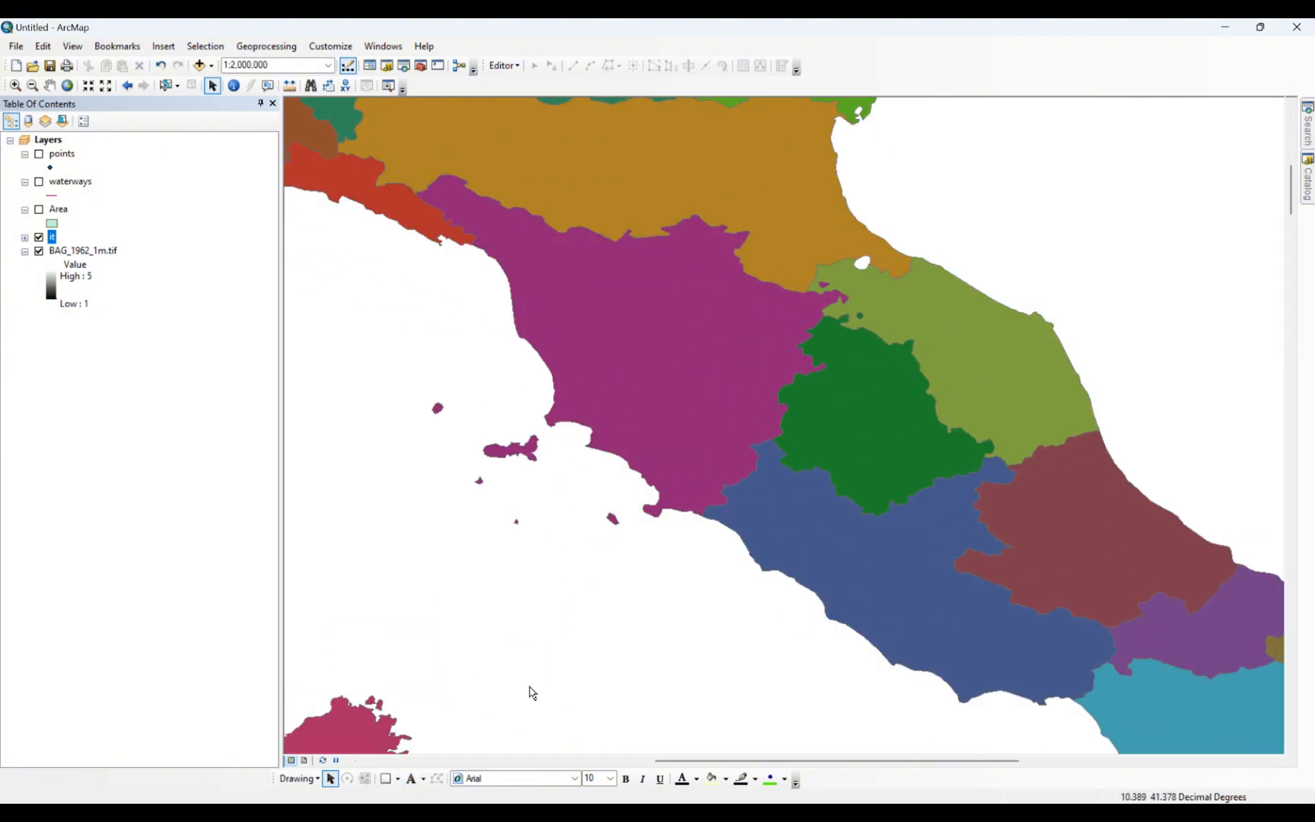
left_click(386, 778)
left_click_drag(749, 309, 617, 432)
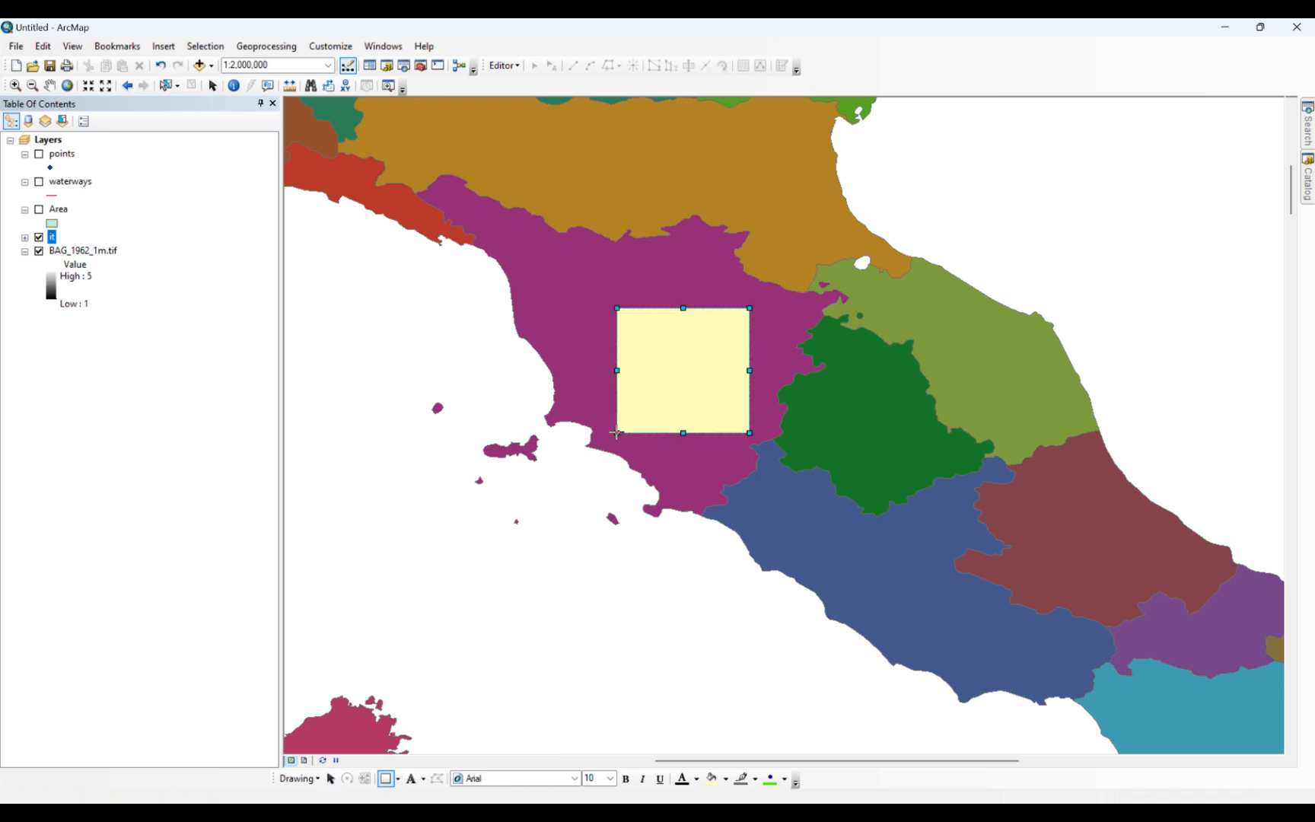
left_click(398, 779)
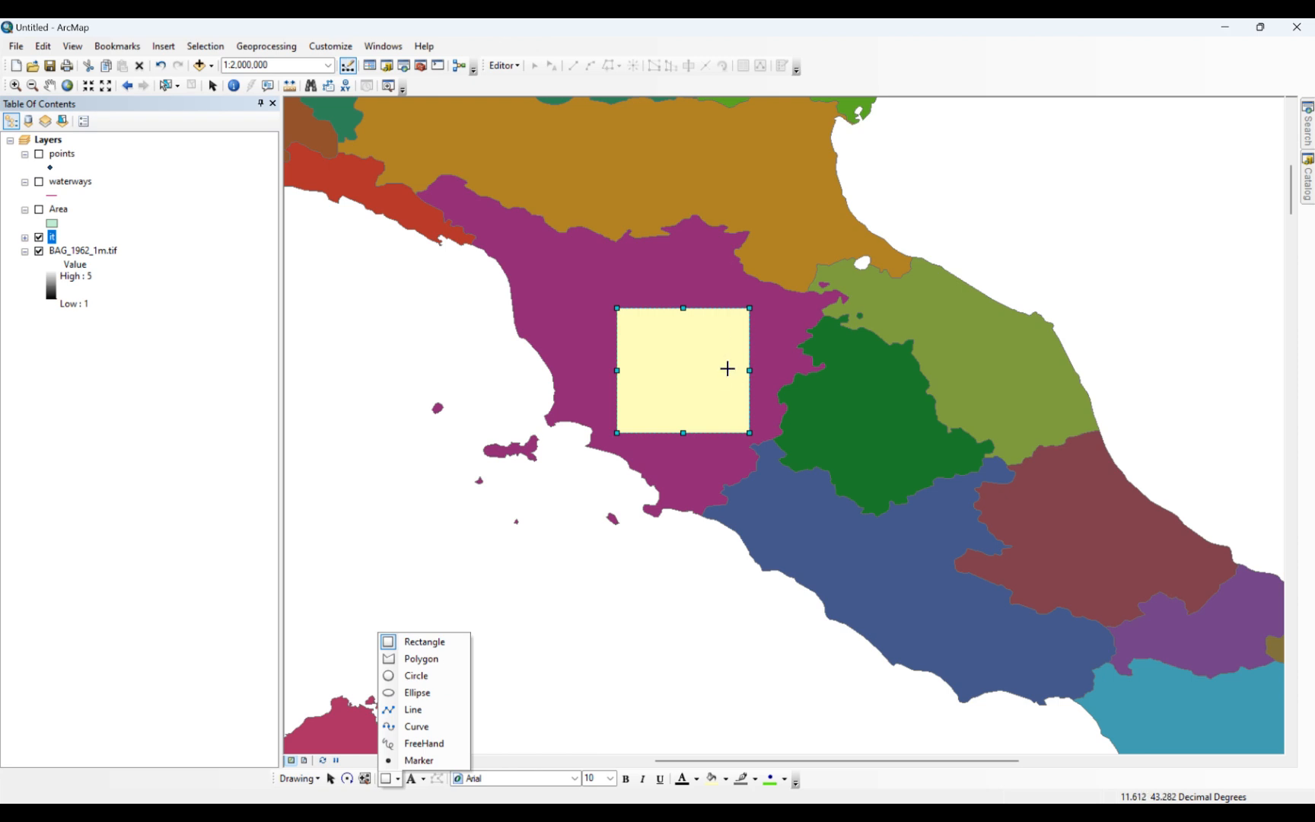
left_click(575, 796)
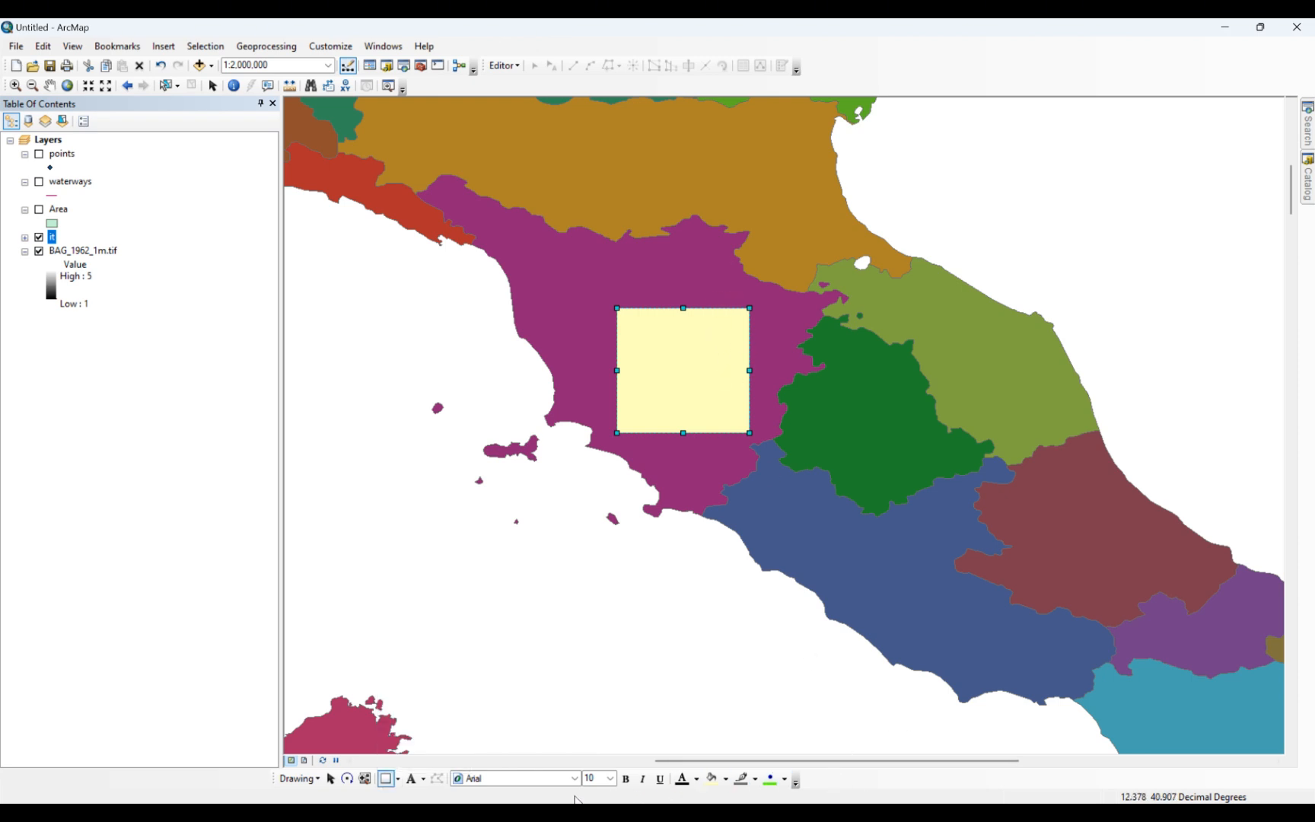
- Start converting the selected rectangle graphic to a feature, using the same coordinate system as the data frame
left_click(313, 779)
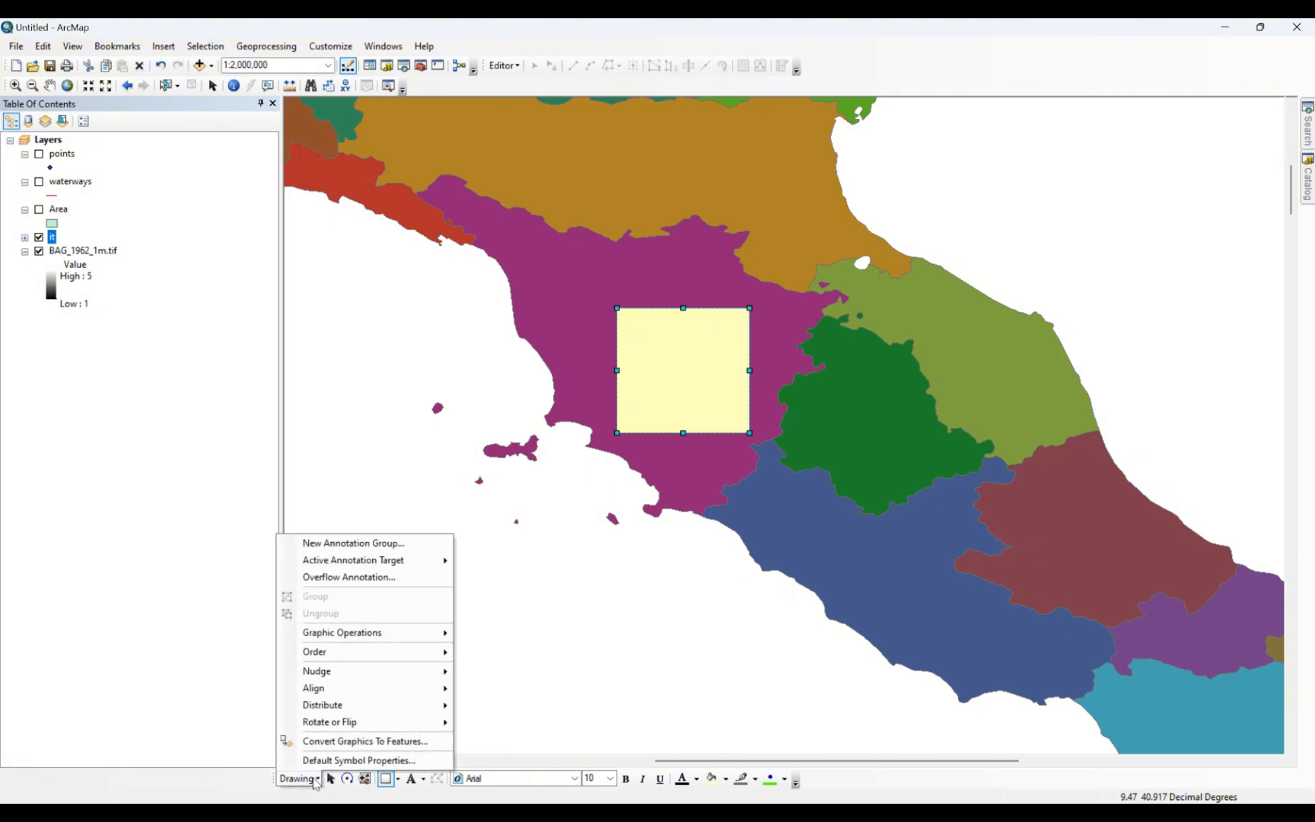
left_click(335, 741)
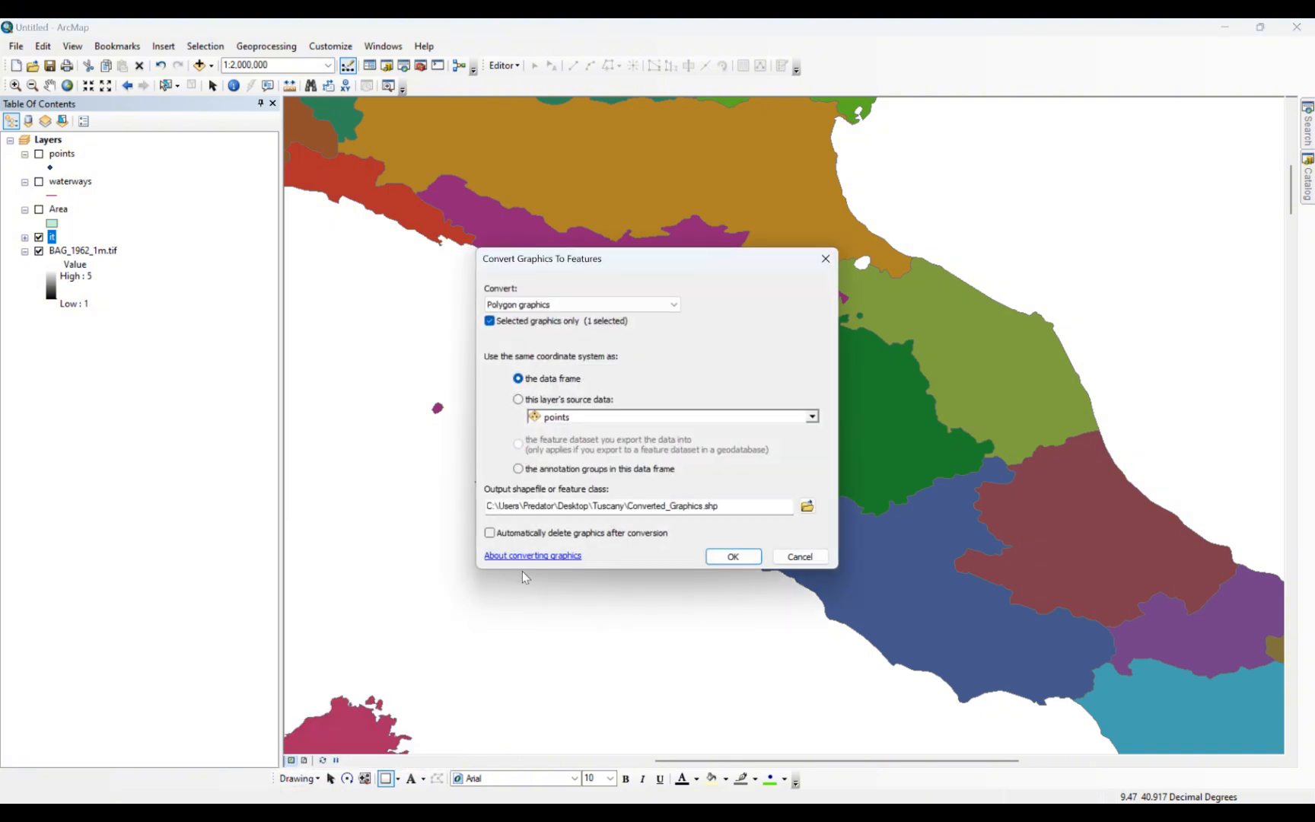
left_click(527, 401)
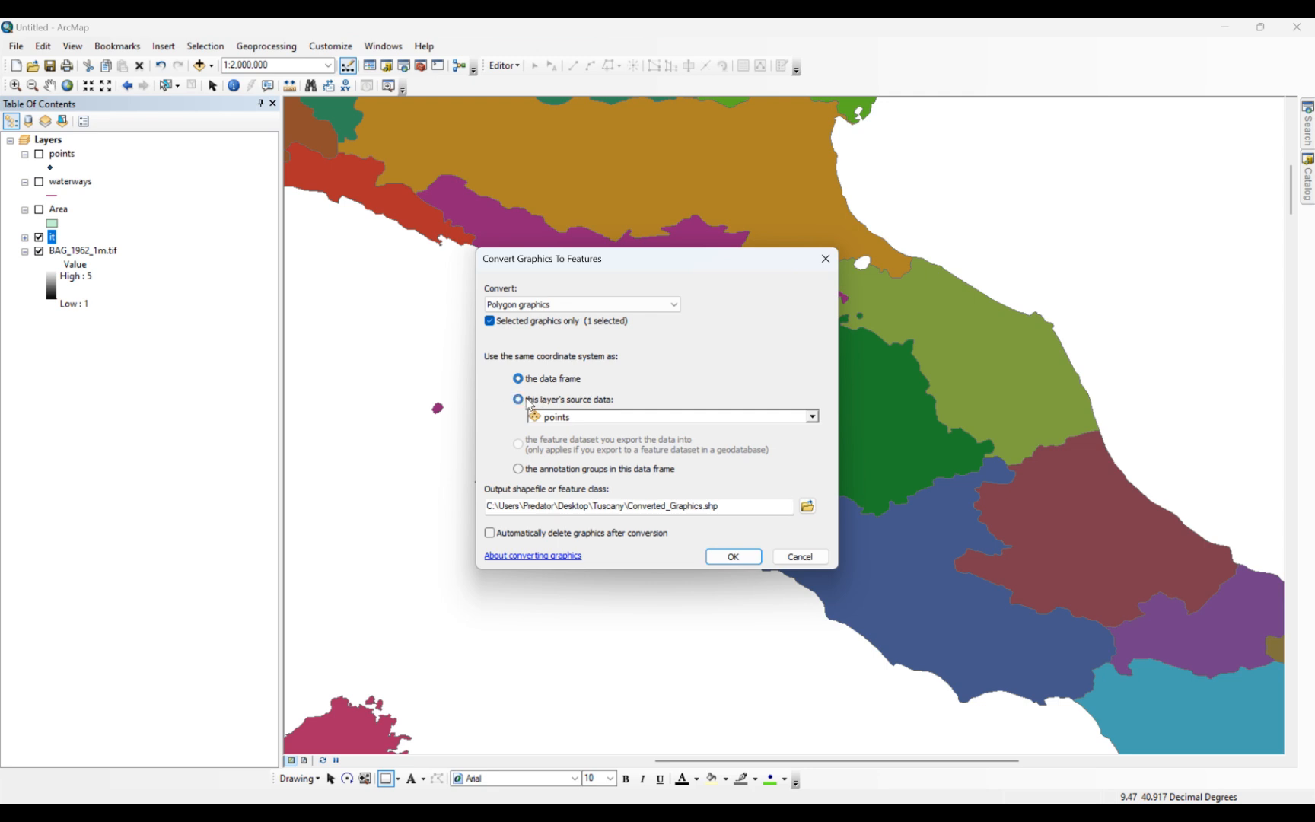
left_click(812, 417)
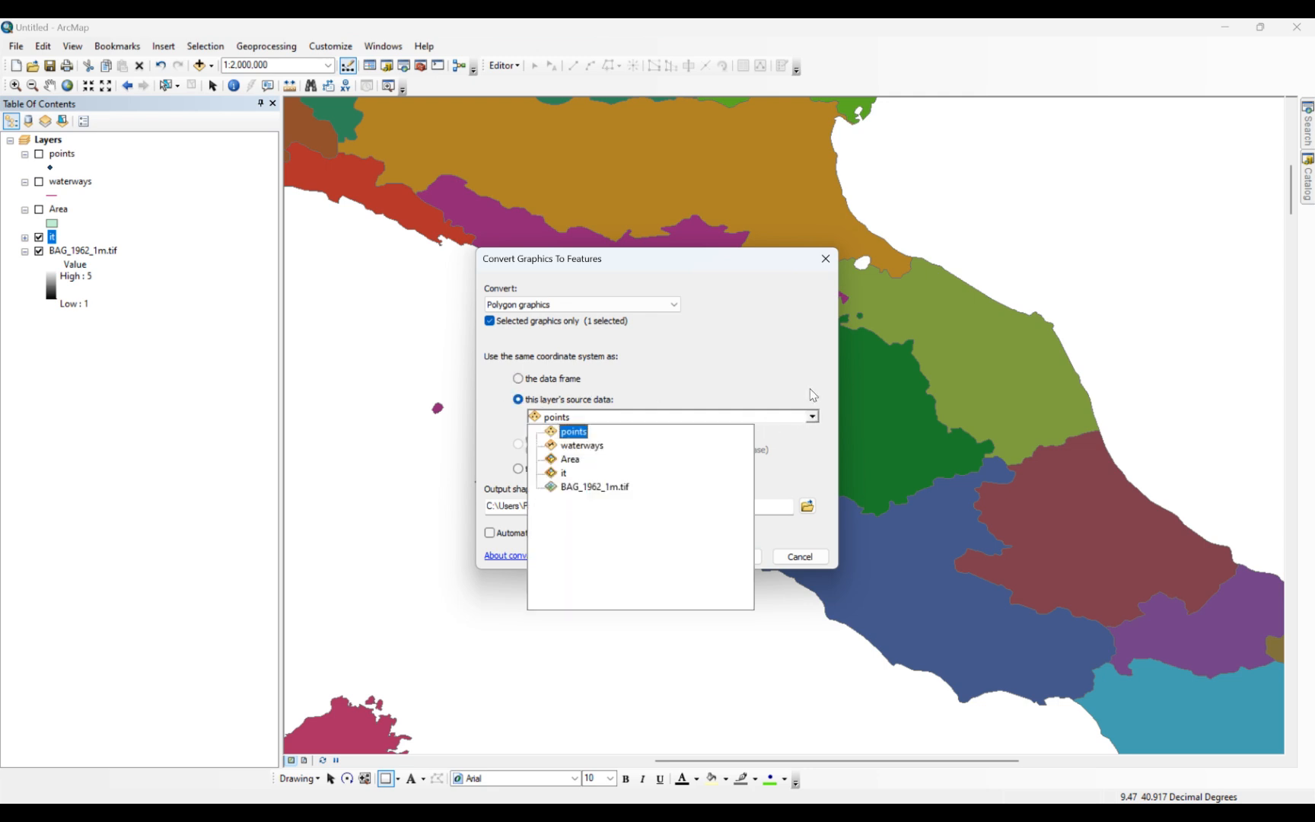
left_click(804, 388)
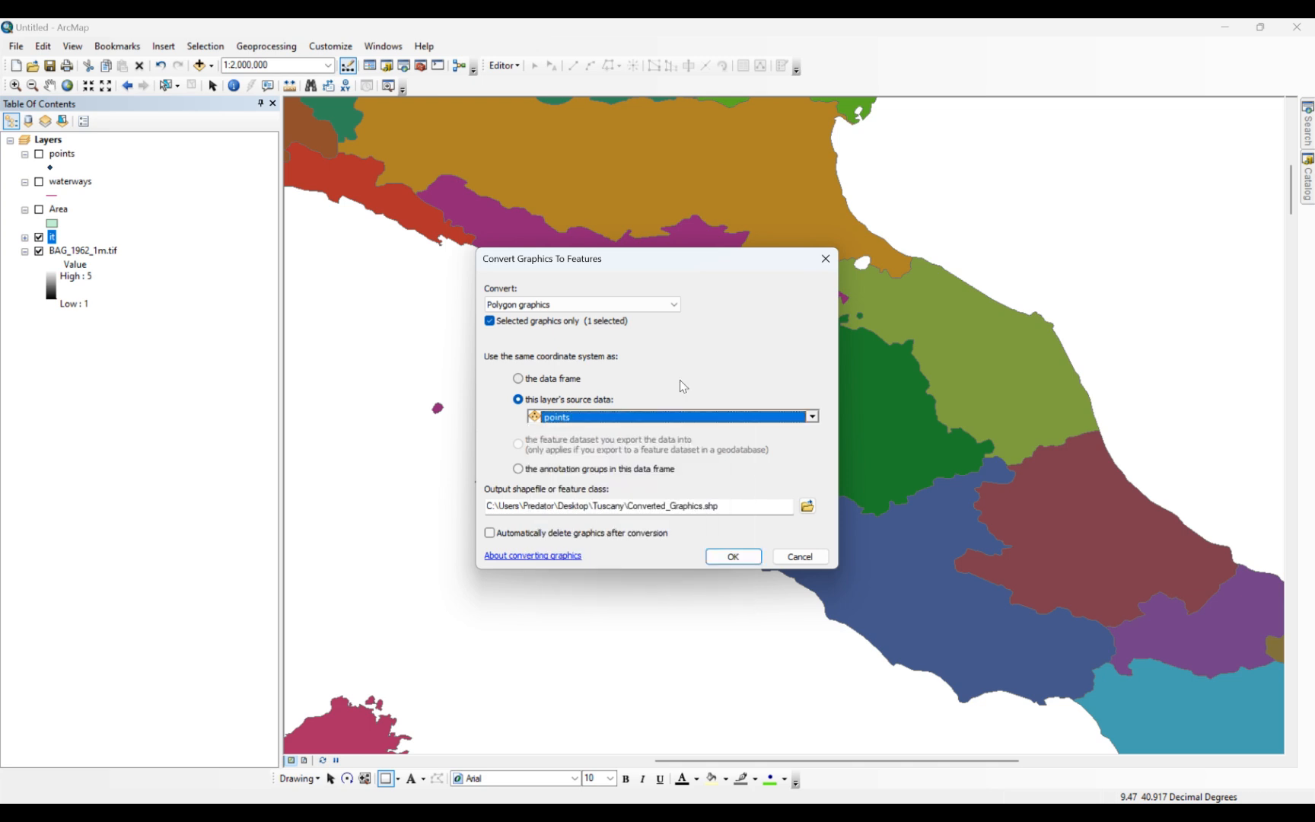
left_click(563, 380)
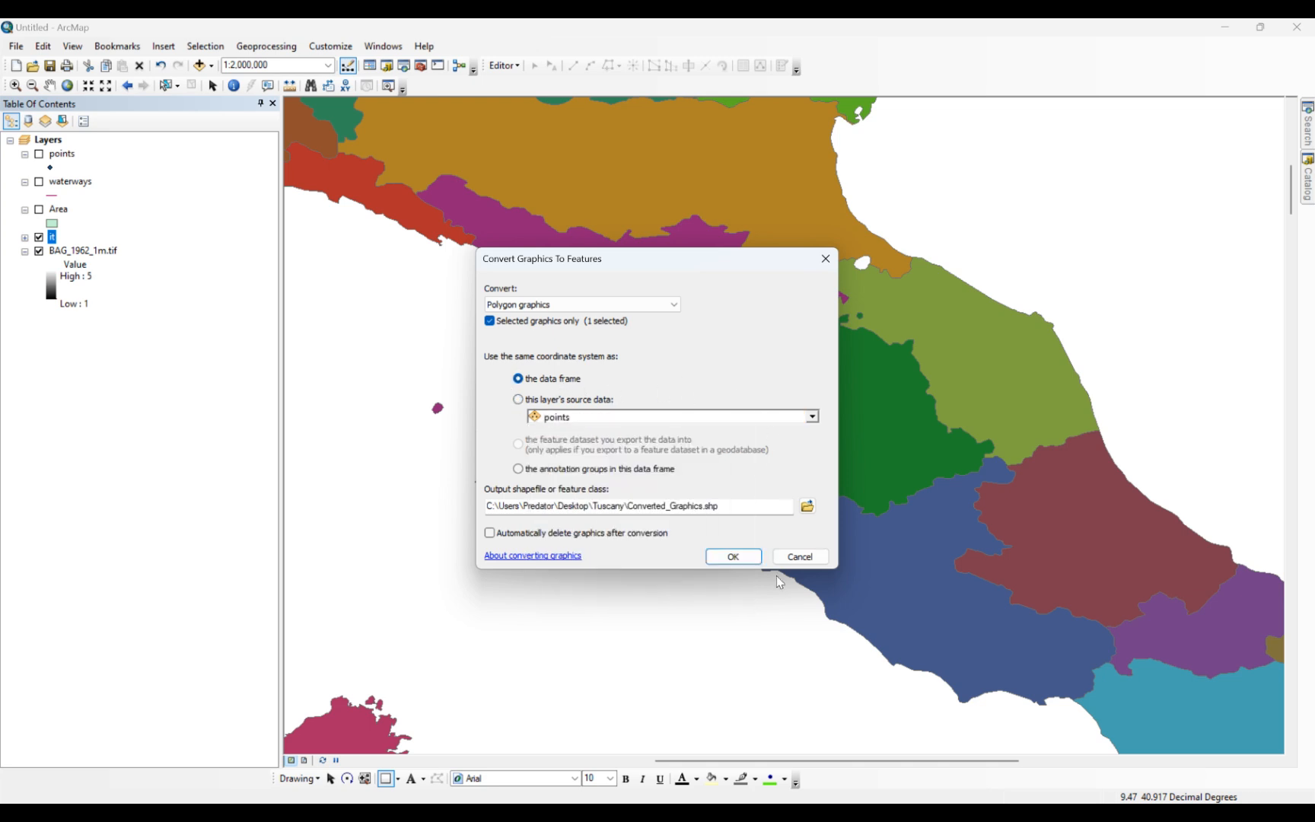
- Name the output shapefile Square in the Tuscany folder, convert the graphic, and add the result to the map as a layer
left_click(806, 506)
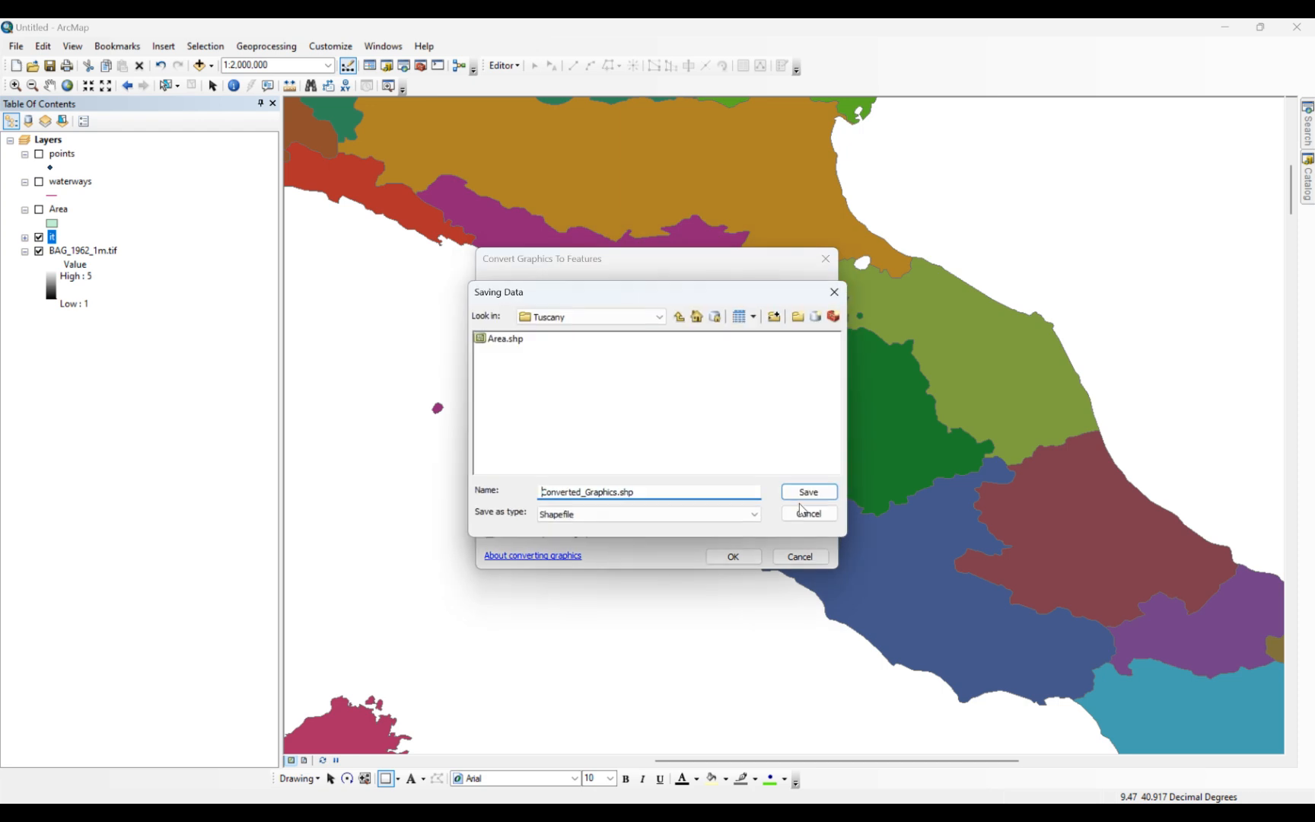
left_click_drag(670, 490, 500, 493)
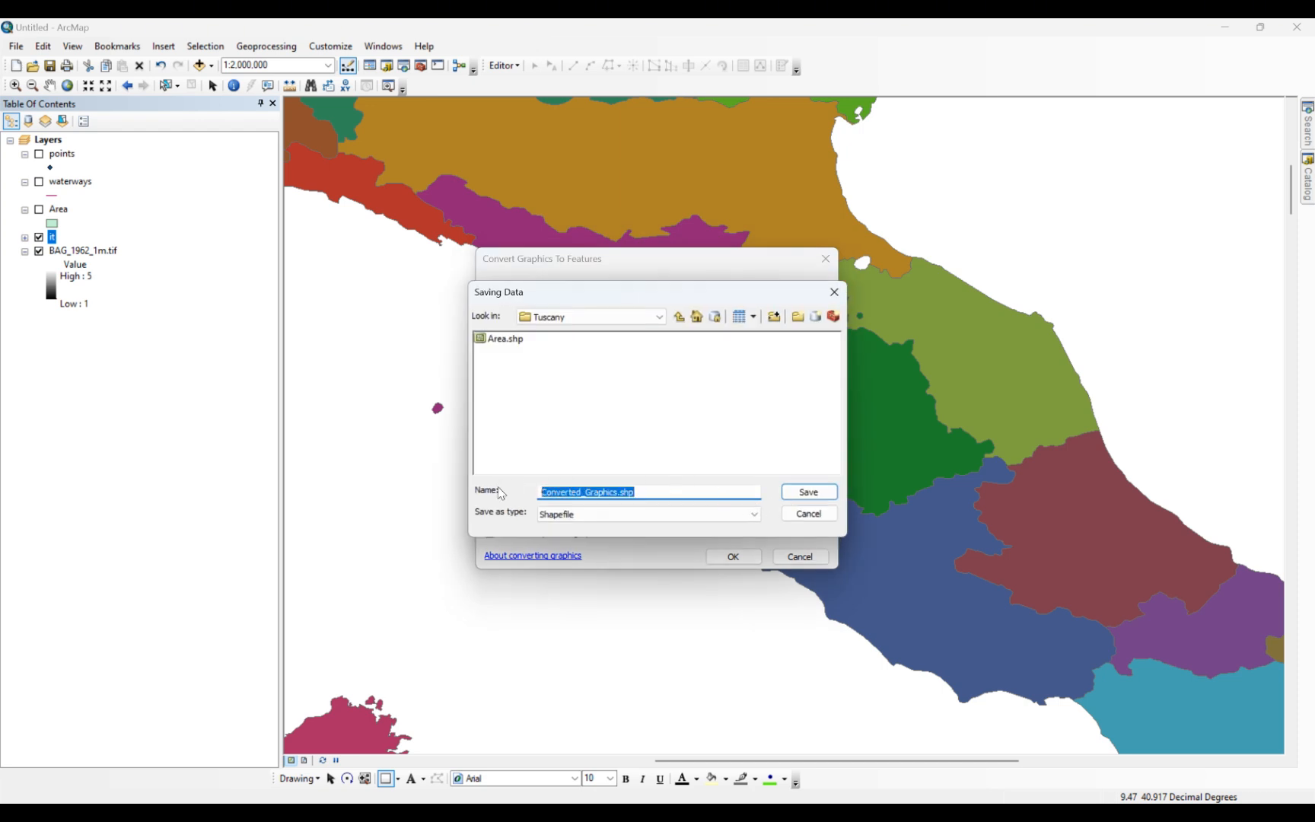
type("Square")
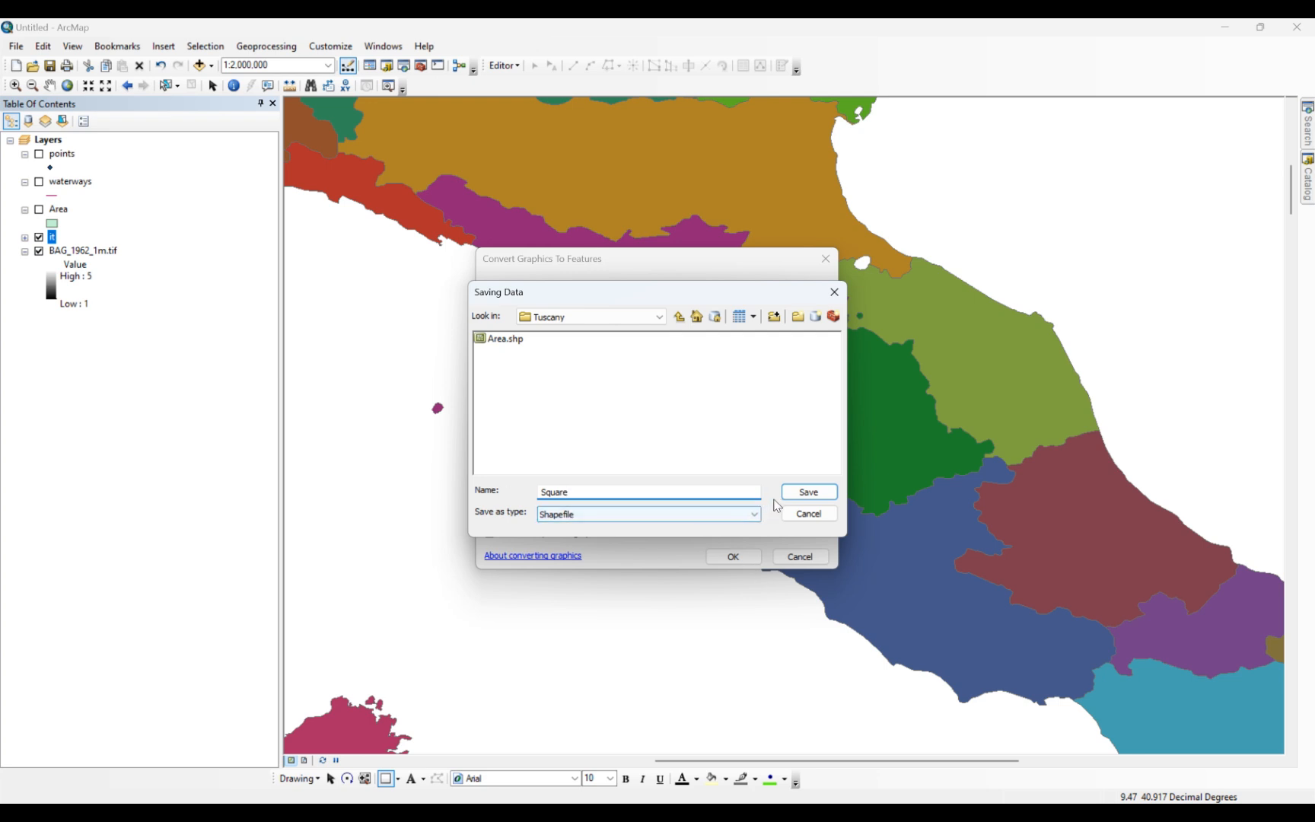
left_click(810, 492)
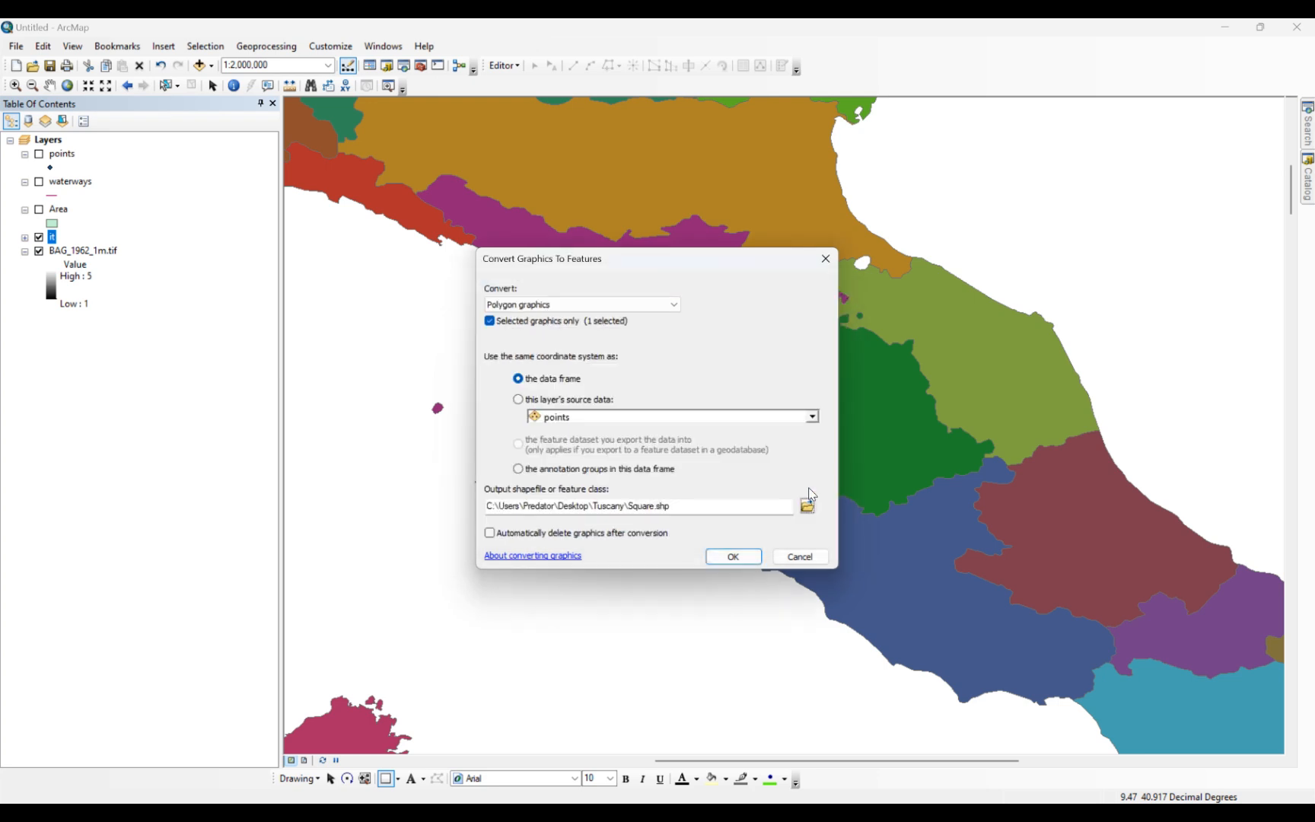
left_click(743, 556)
left_click(697, 467)
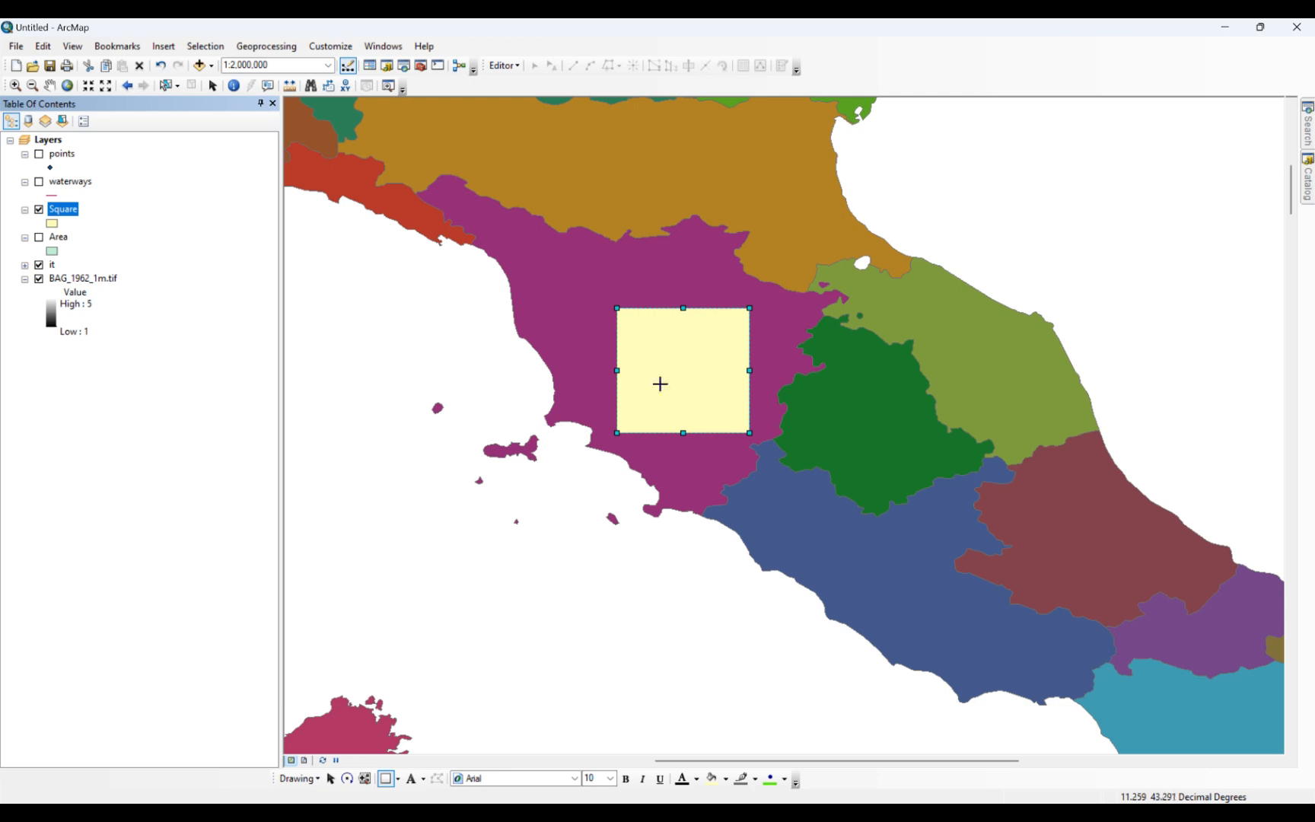
- Delete the drawn rectangle graphic and toggle the Square layer off and on to check the converted feature
left_click(213, 85)
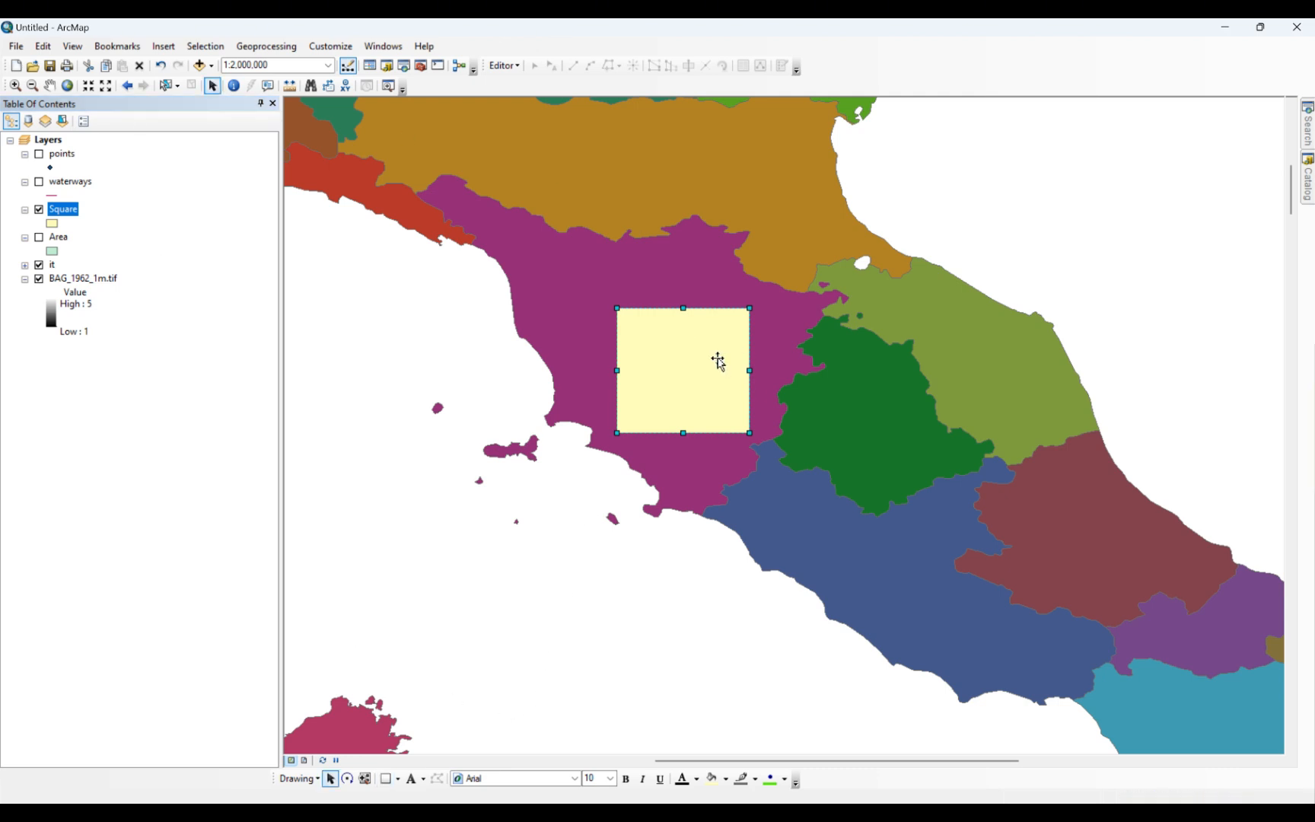
key("Escape")
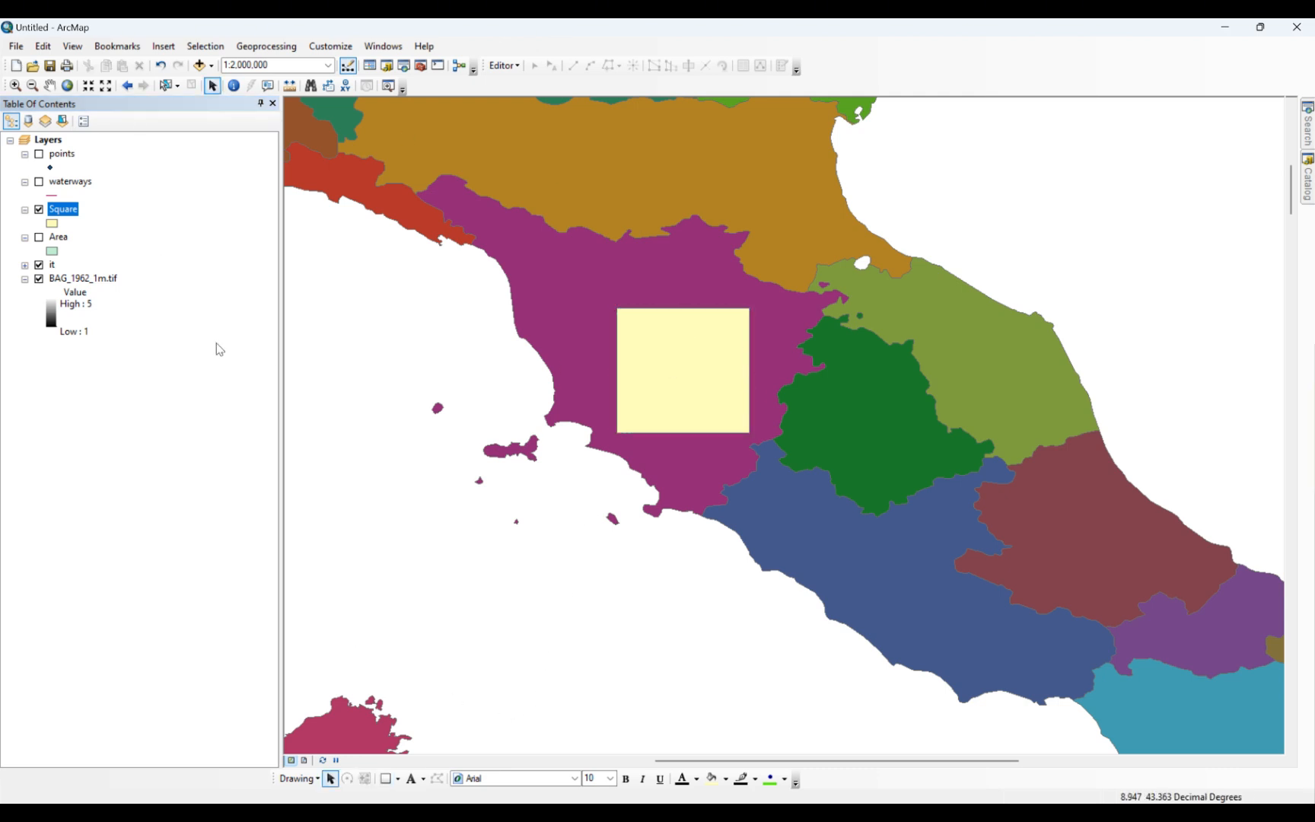
left_click(39, 210)
left_click(39, 209)
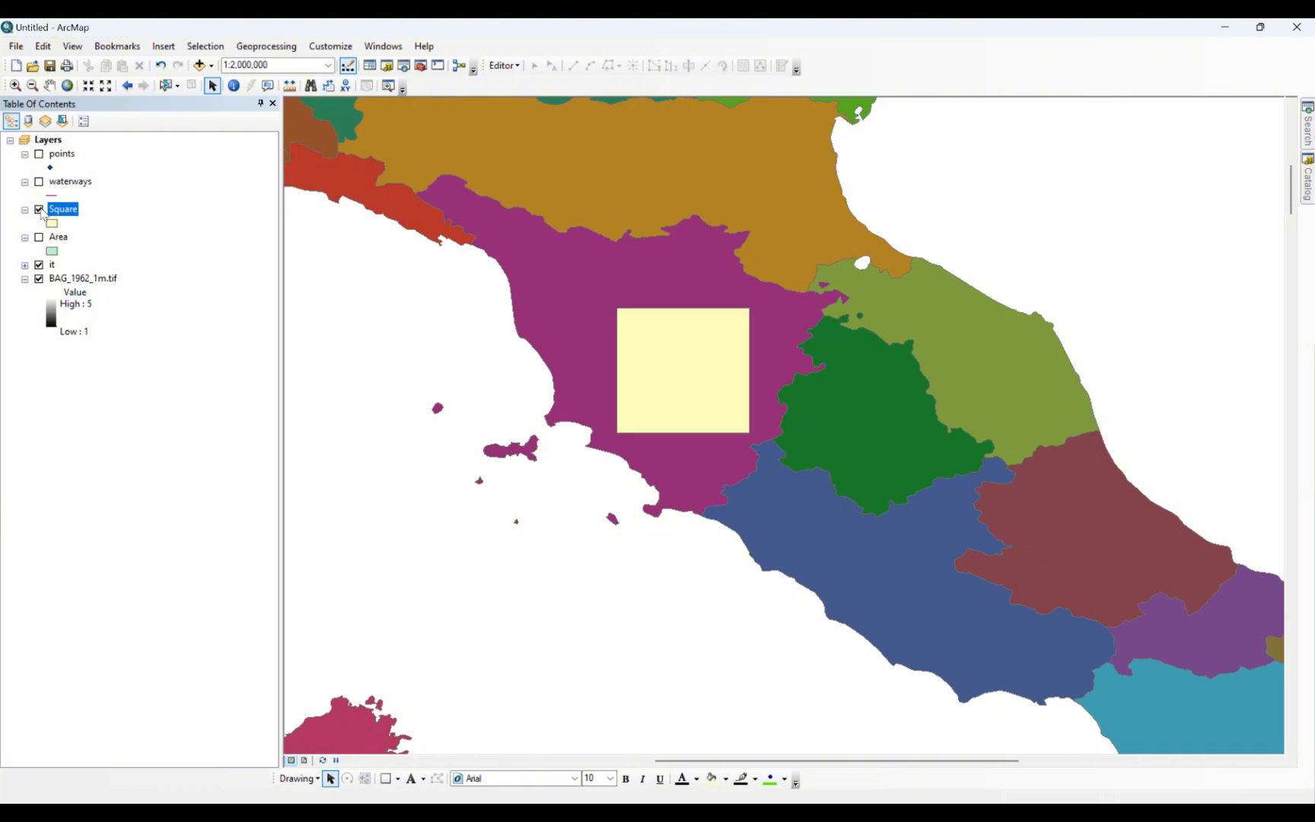
- Draw a marker graphic at the centre of the square inside the Tuscany region
left_click(397, 778)
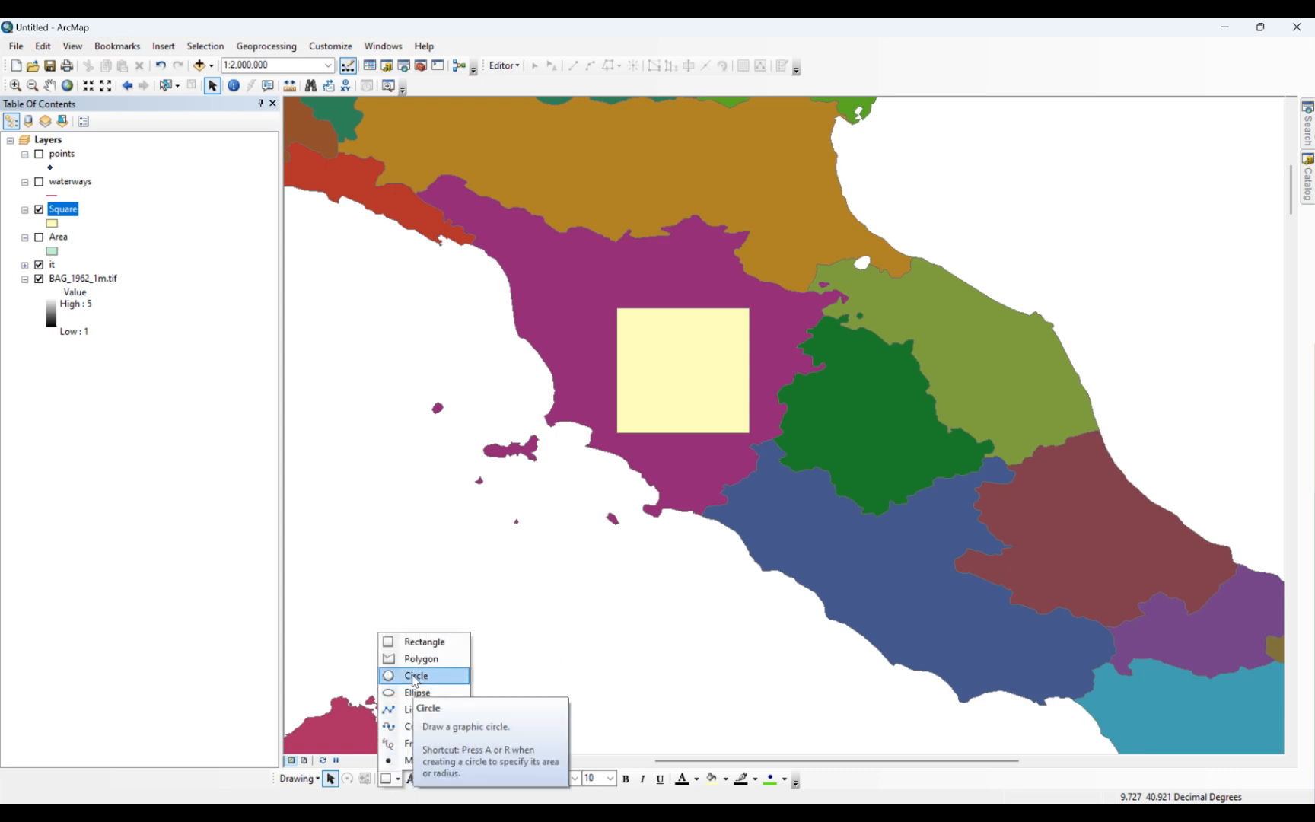
left_click(408, 764)
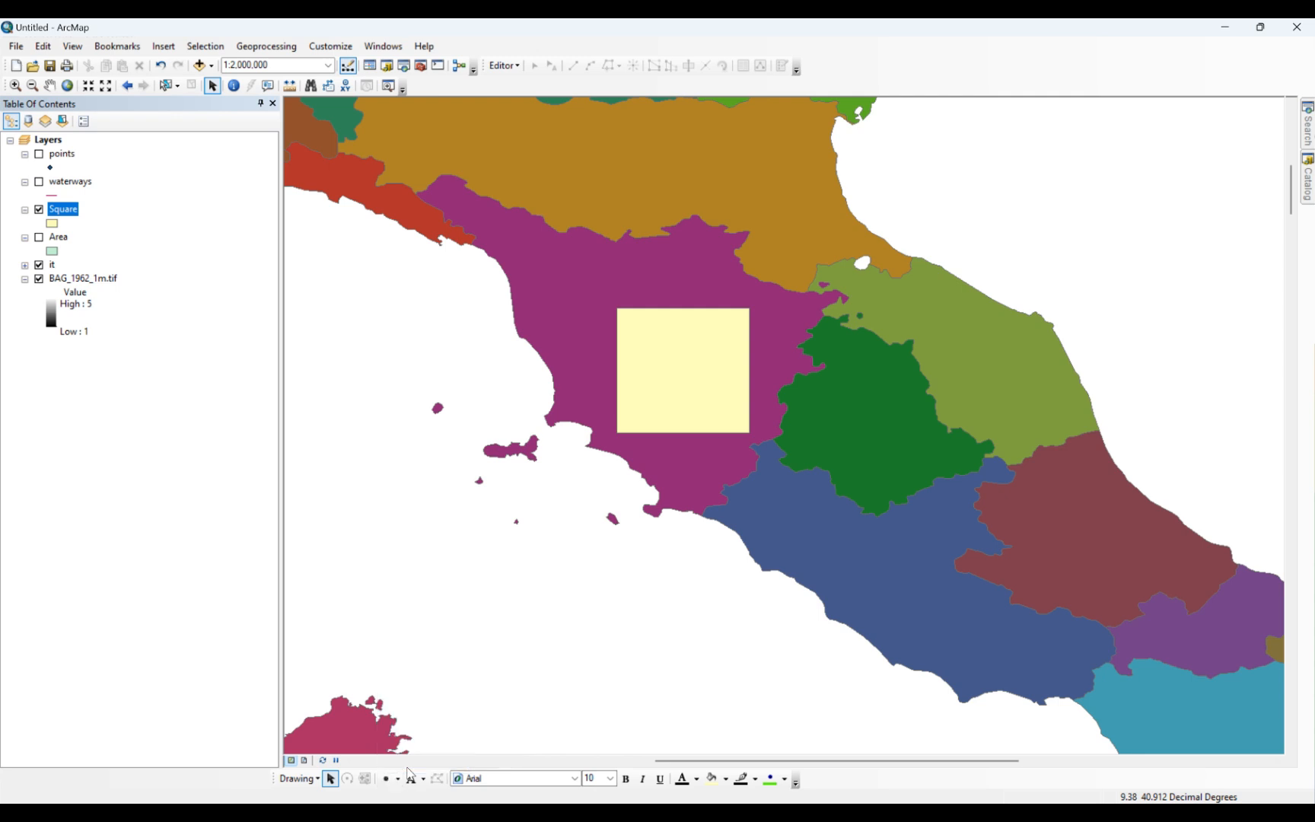
left_click(681, 370)
- Convert the marker graphic to a shapefile named Point in the Tuscany folder, add it as a layer, and delete the original graphic
left_click(319, 779)
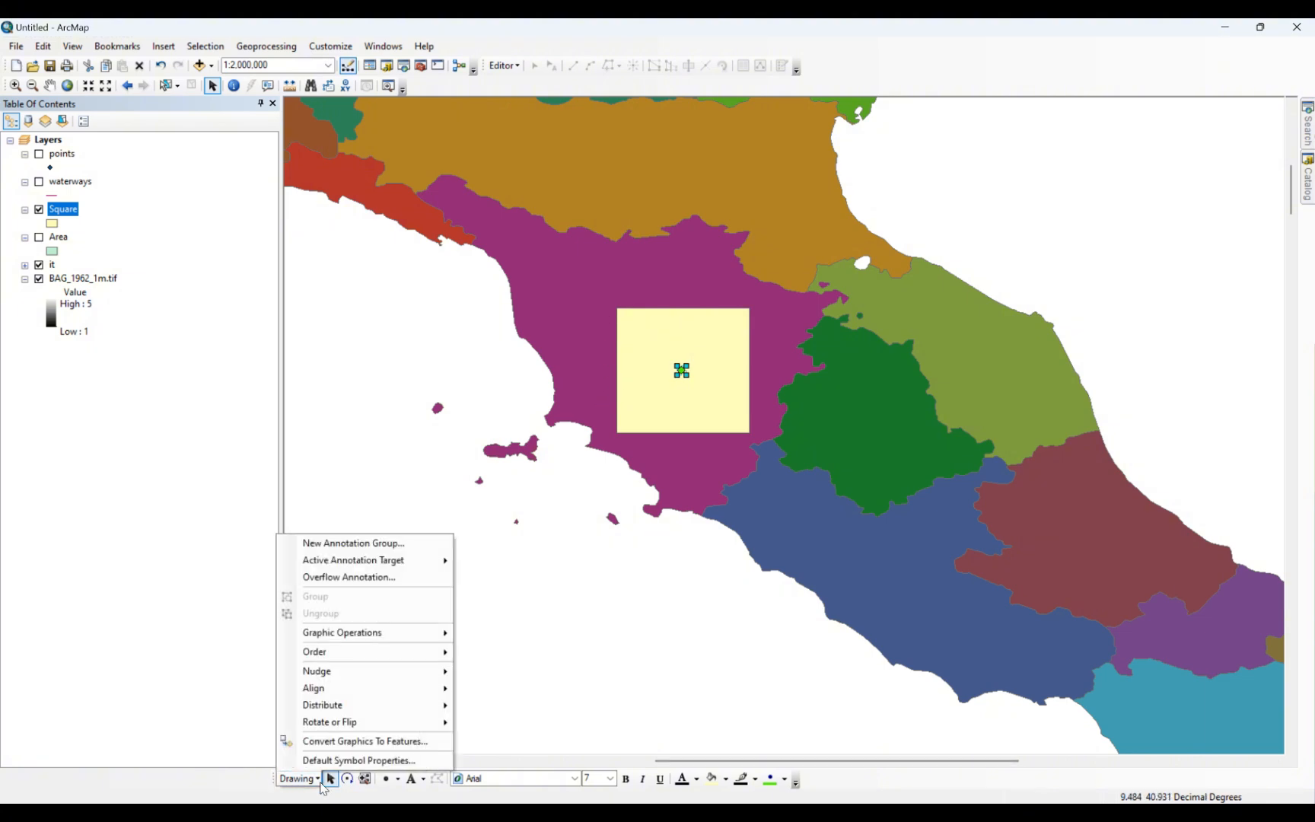
left_click(320, 779)
left_click(318, 780)
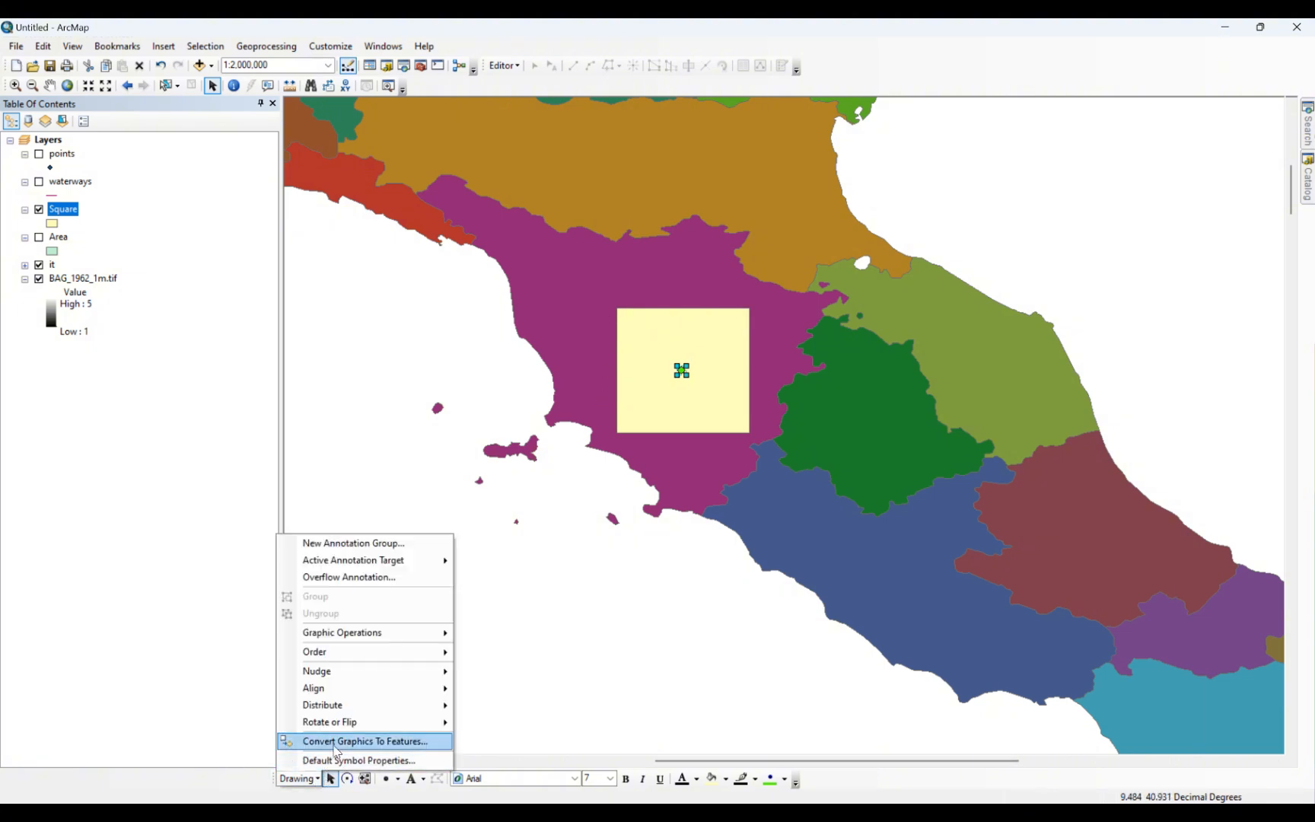
left_click(336, 743)
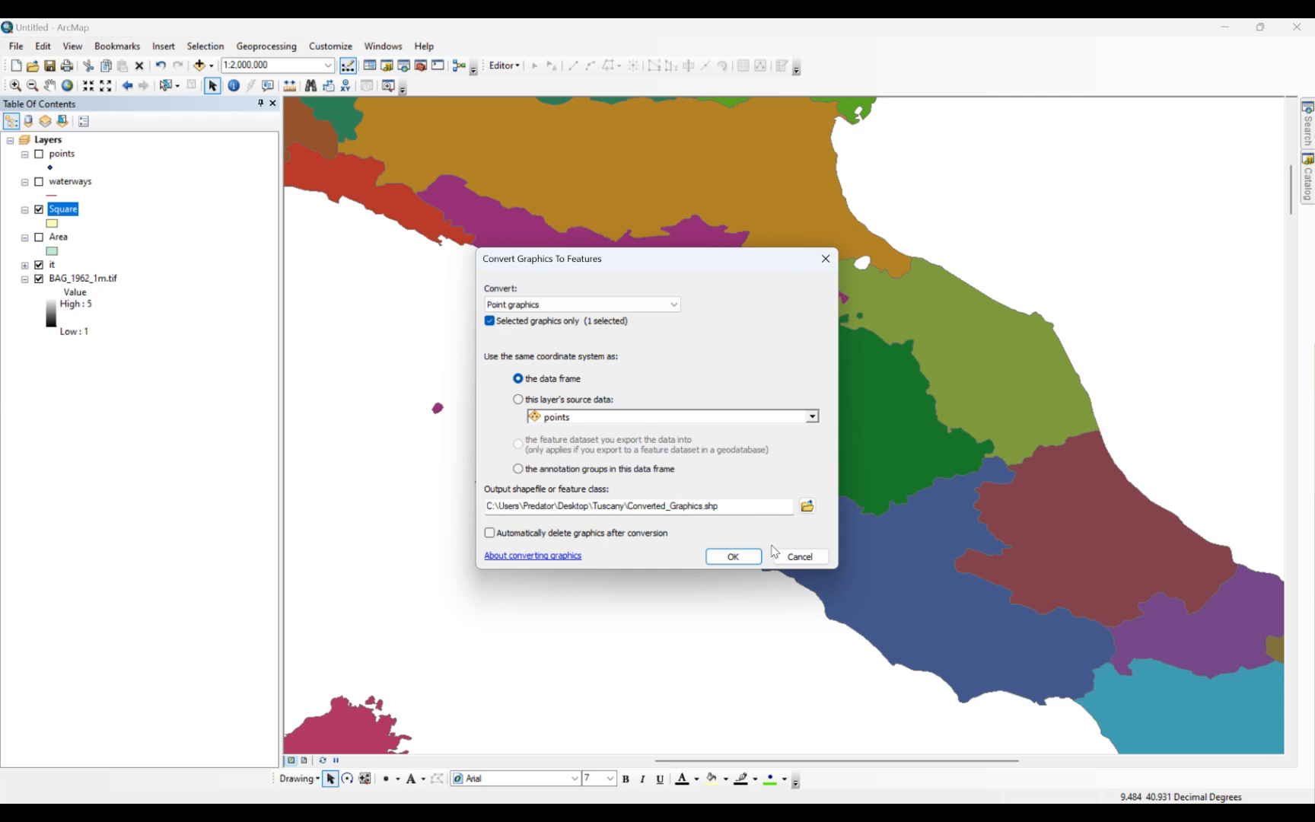
left_click(805, 510)
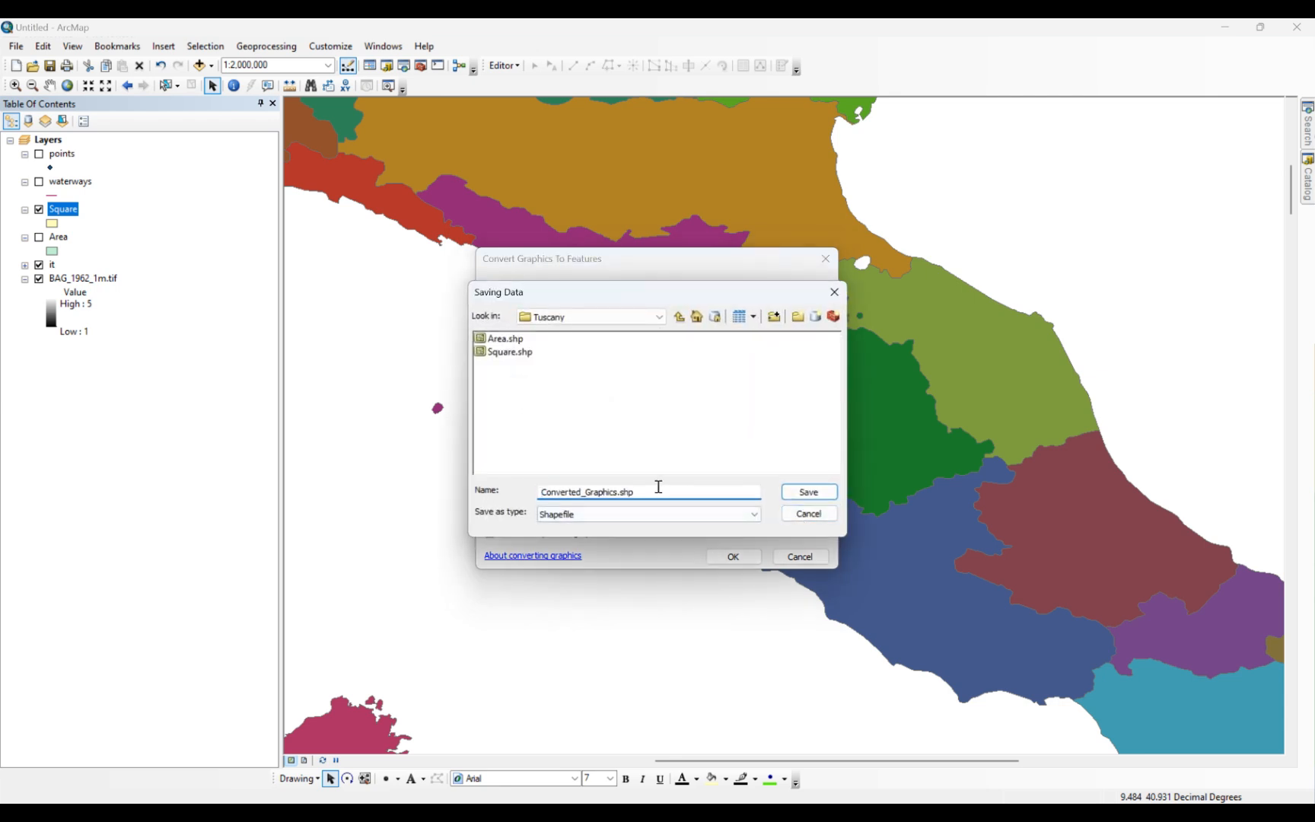
left_click_drag(658, 493, 533, 494)
type("Point")
left_click(799, 493)
left_click(733, 557)
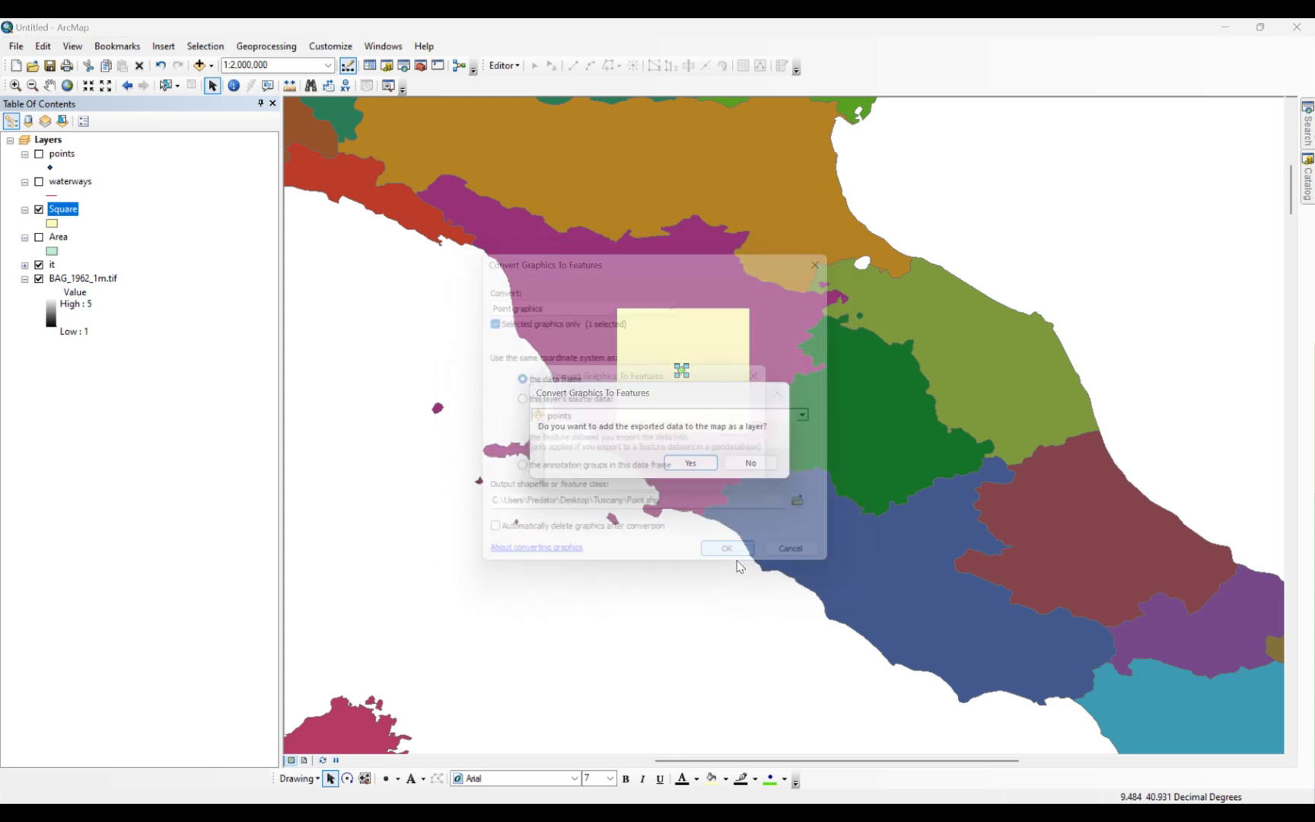
left_click(690, 464)
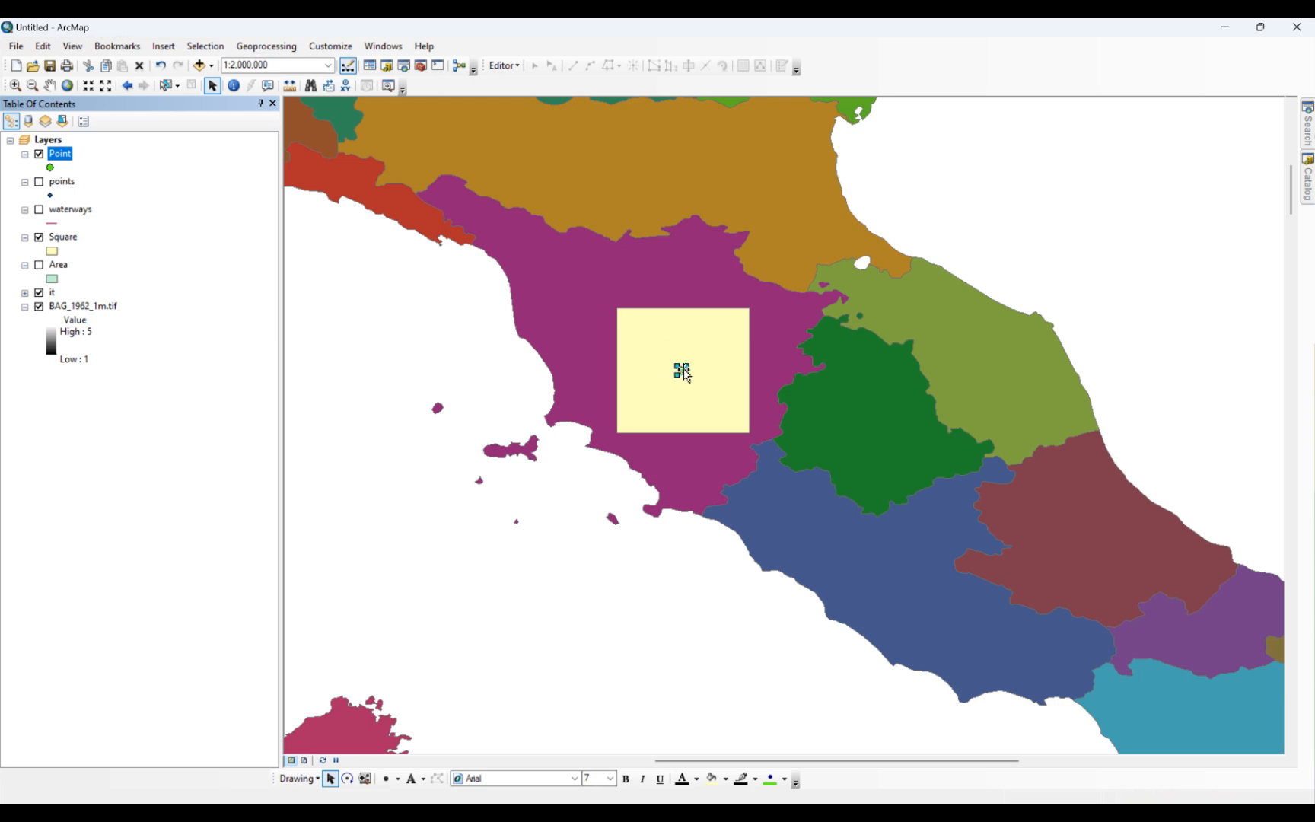
key("Delete")
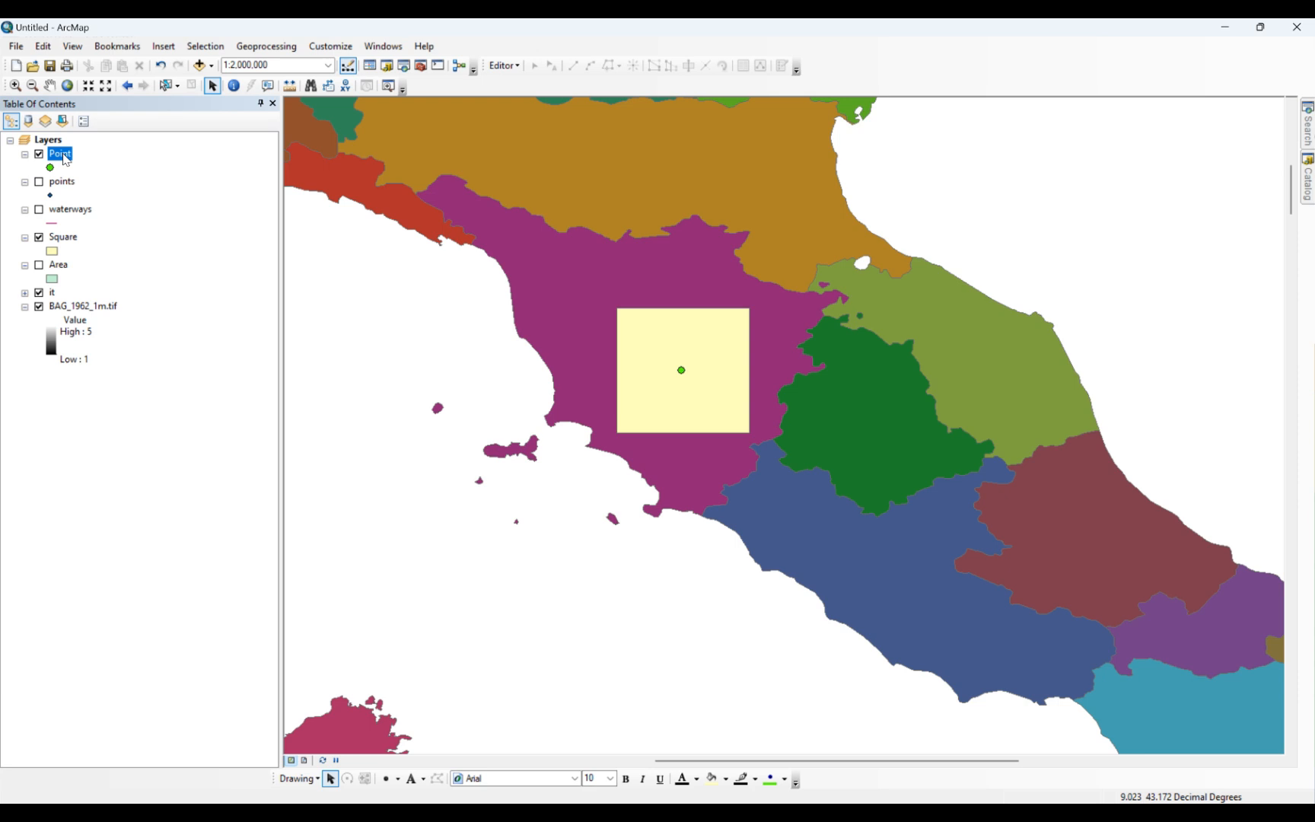
- Search all symbol styles for "electrical pole" and apply the Electrical Pole and Line 1 symbol to the Point layer
right_click(64, 155)
left_click(18, 168)
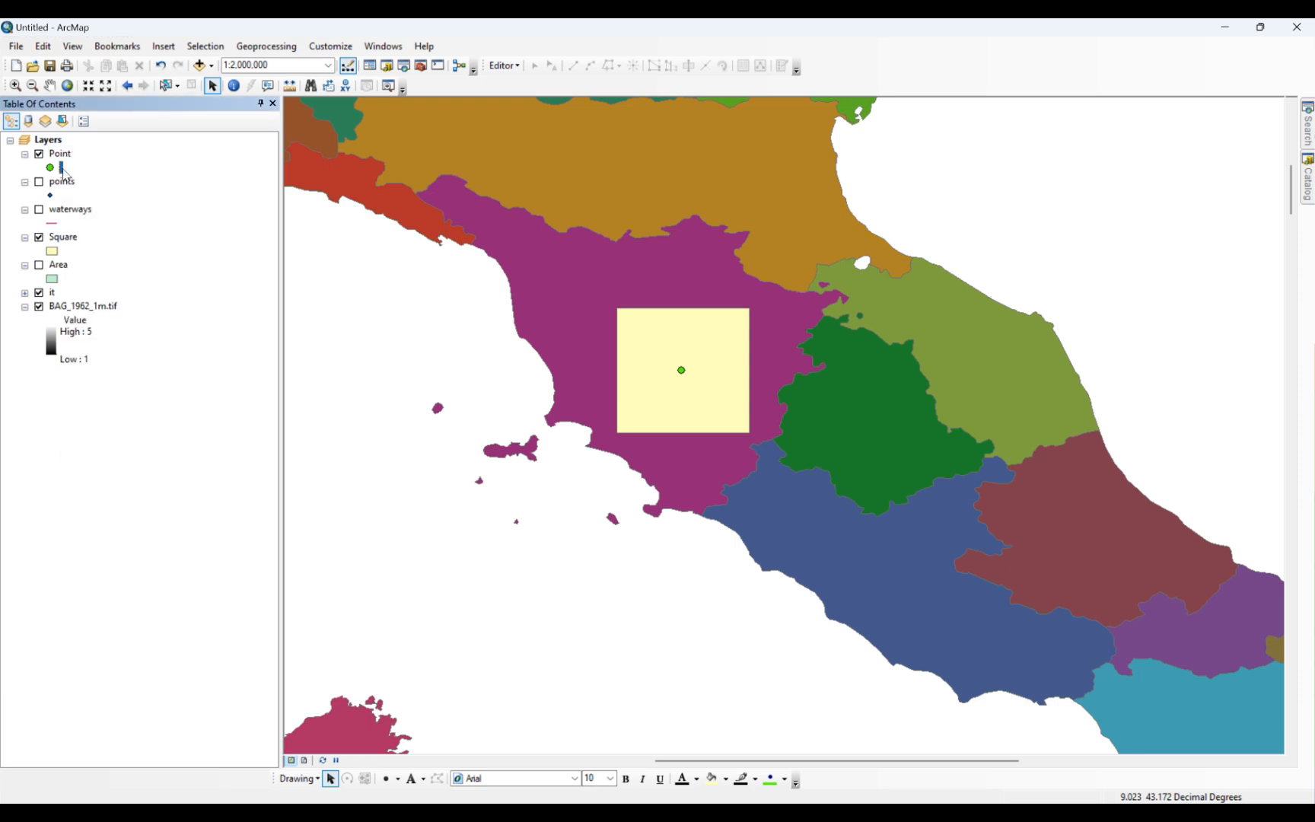
left_click(50, 168)
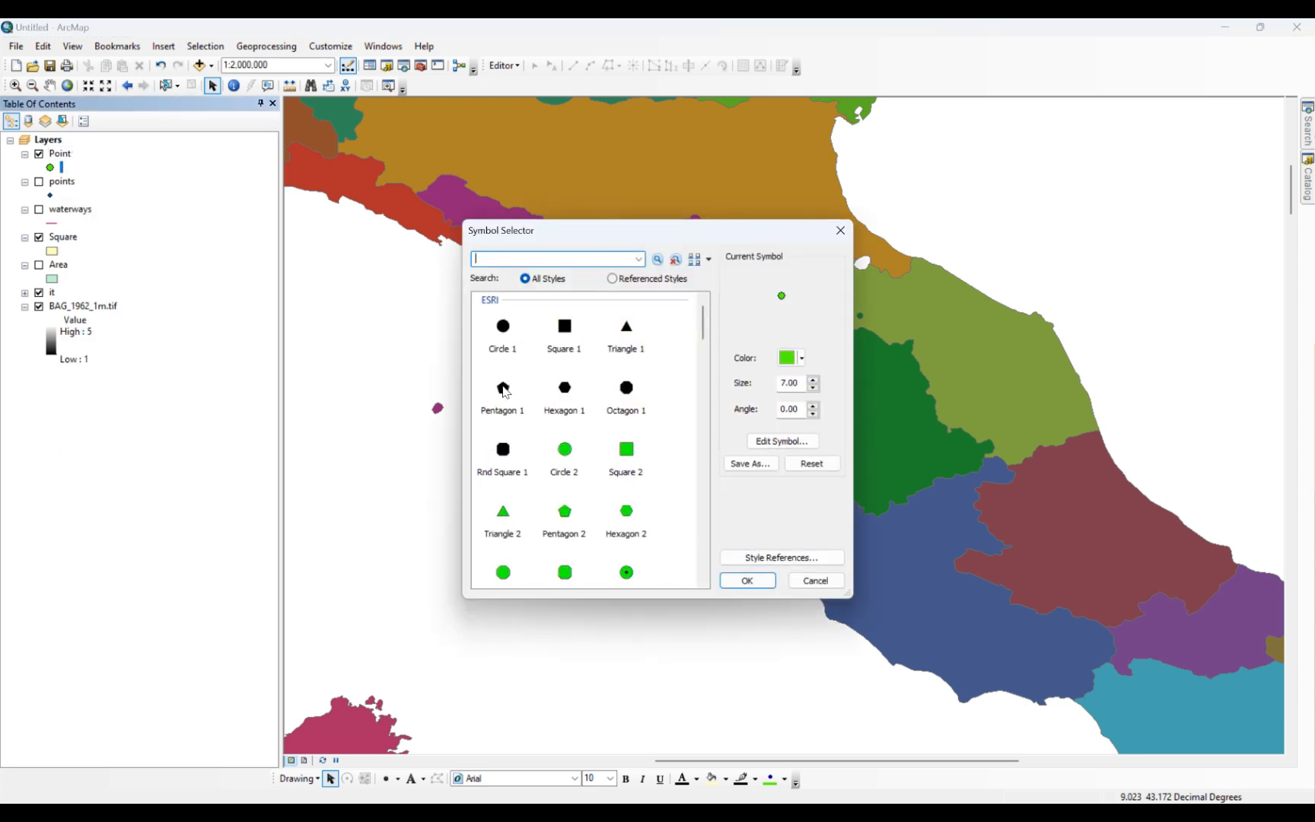
left_click(634, 339)
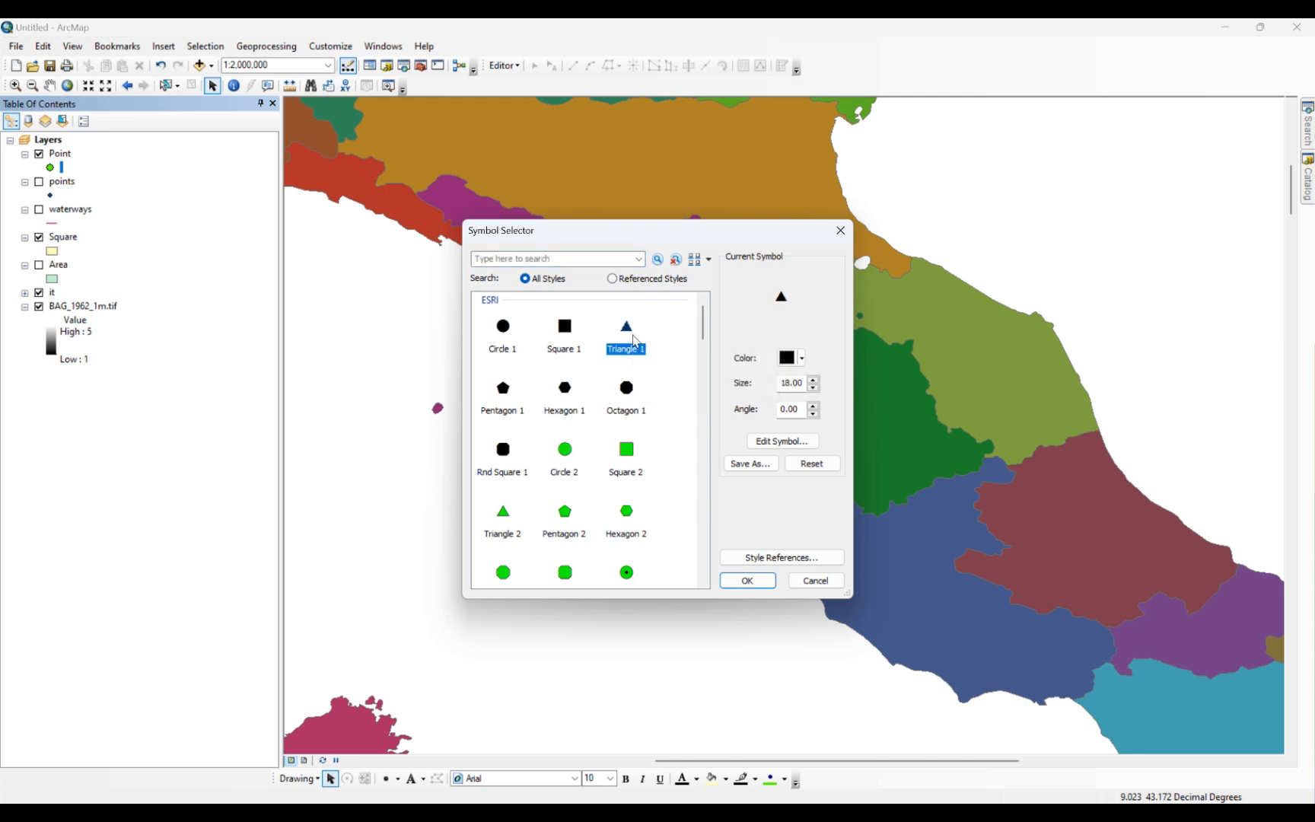
left_click(566, 263)
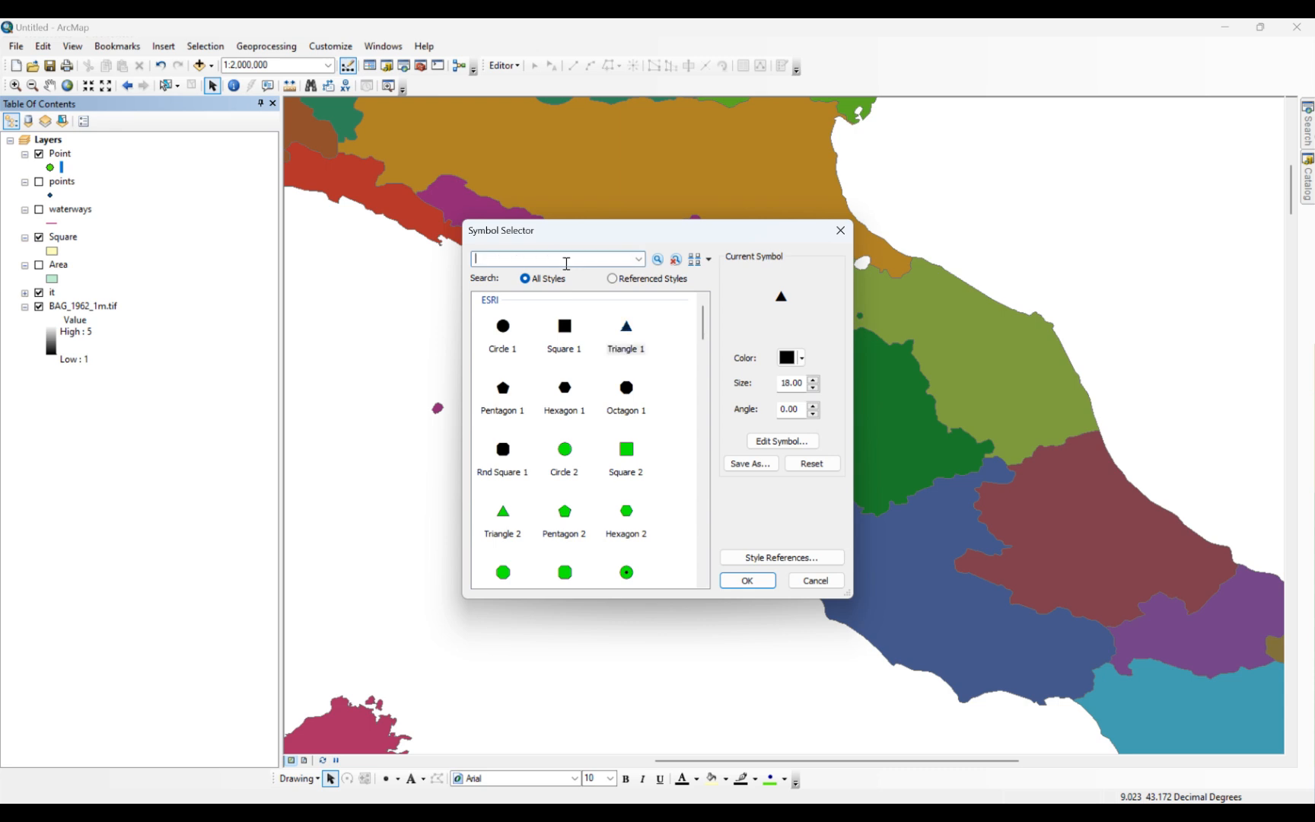
type("e")
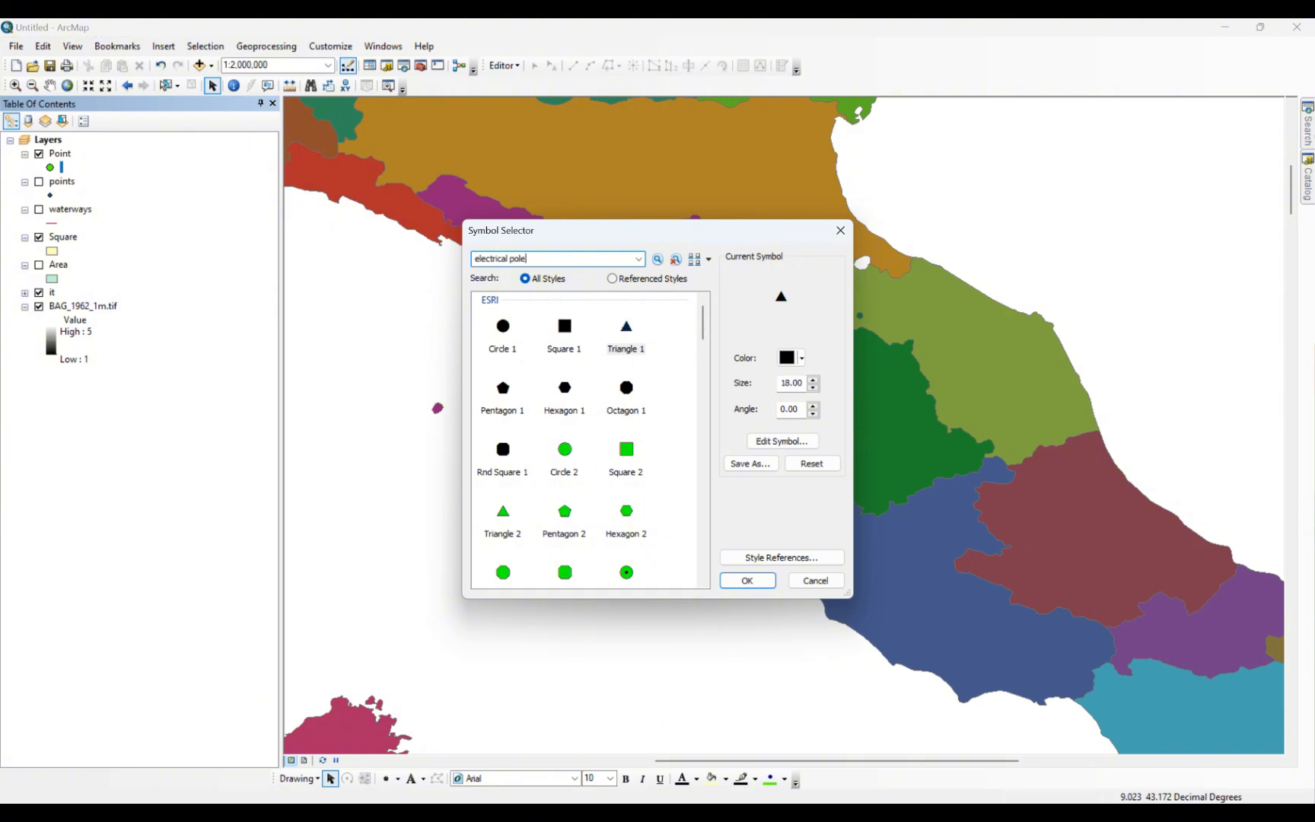
type("lectrical pole")
left_click(659, 260)
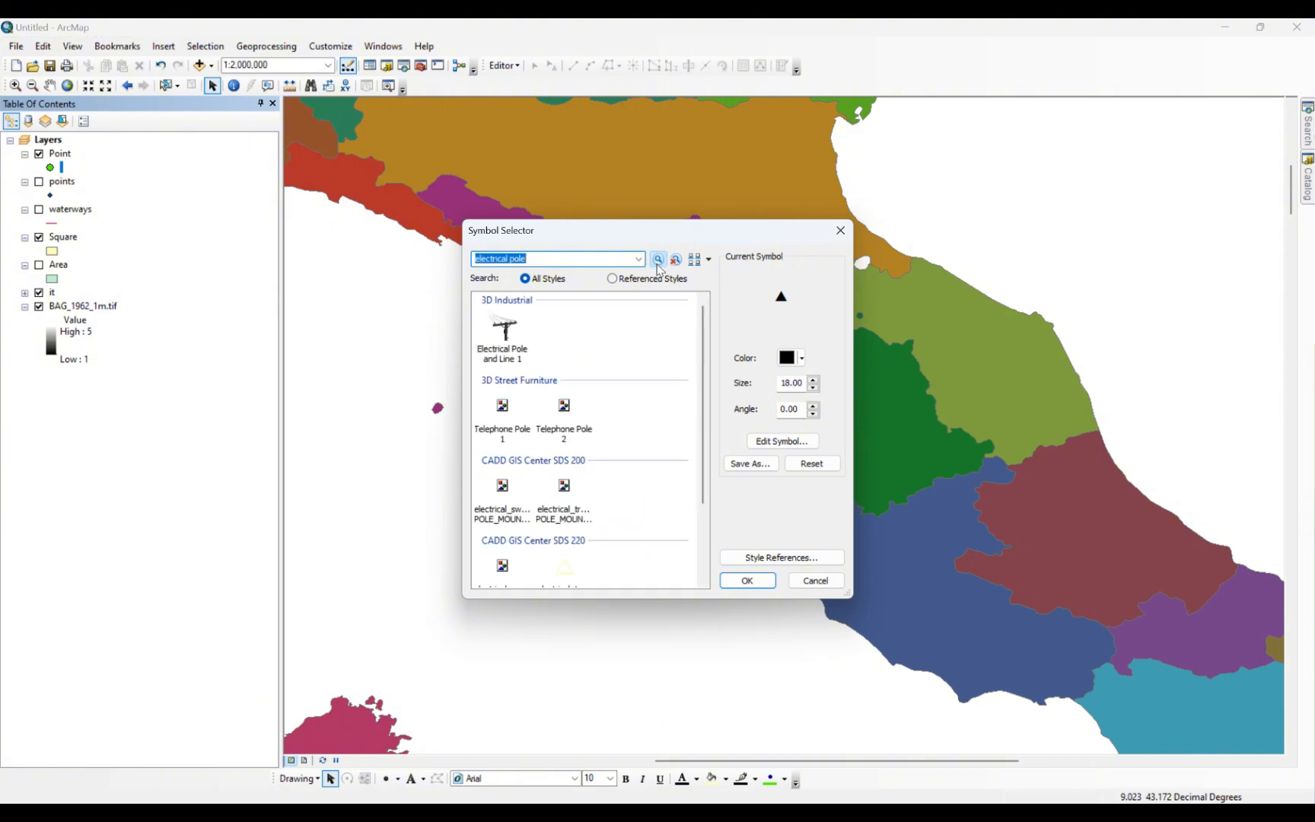
left_click(503, 329)
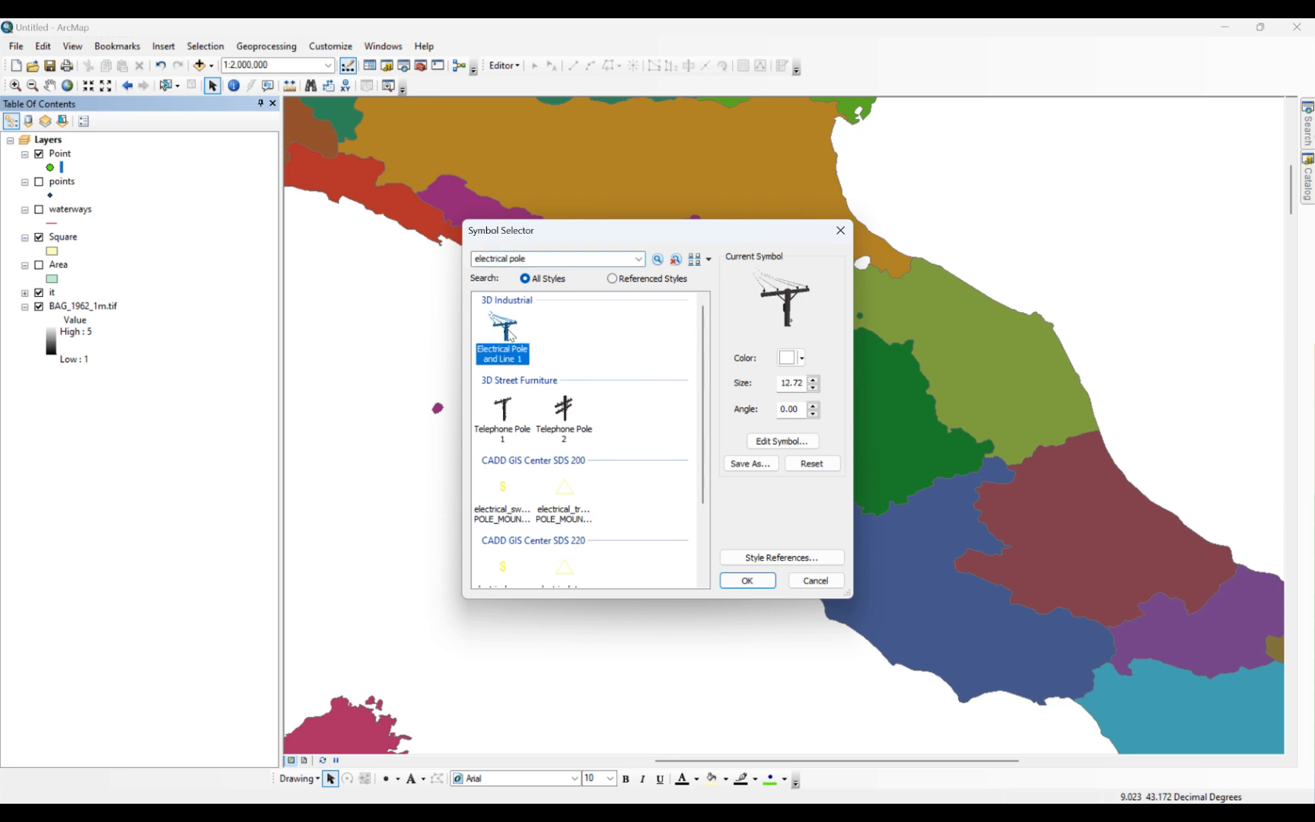
left_click(747, 582)
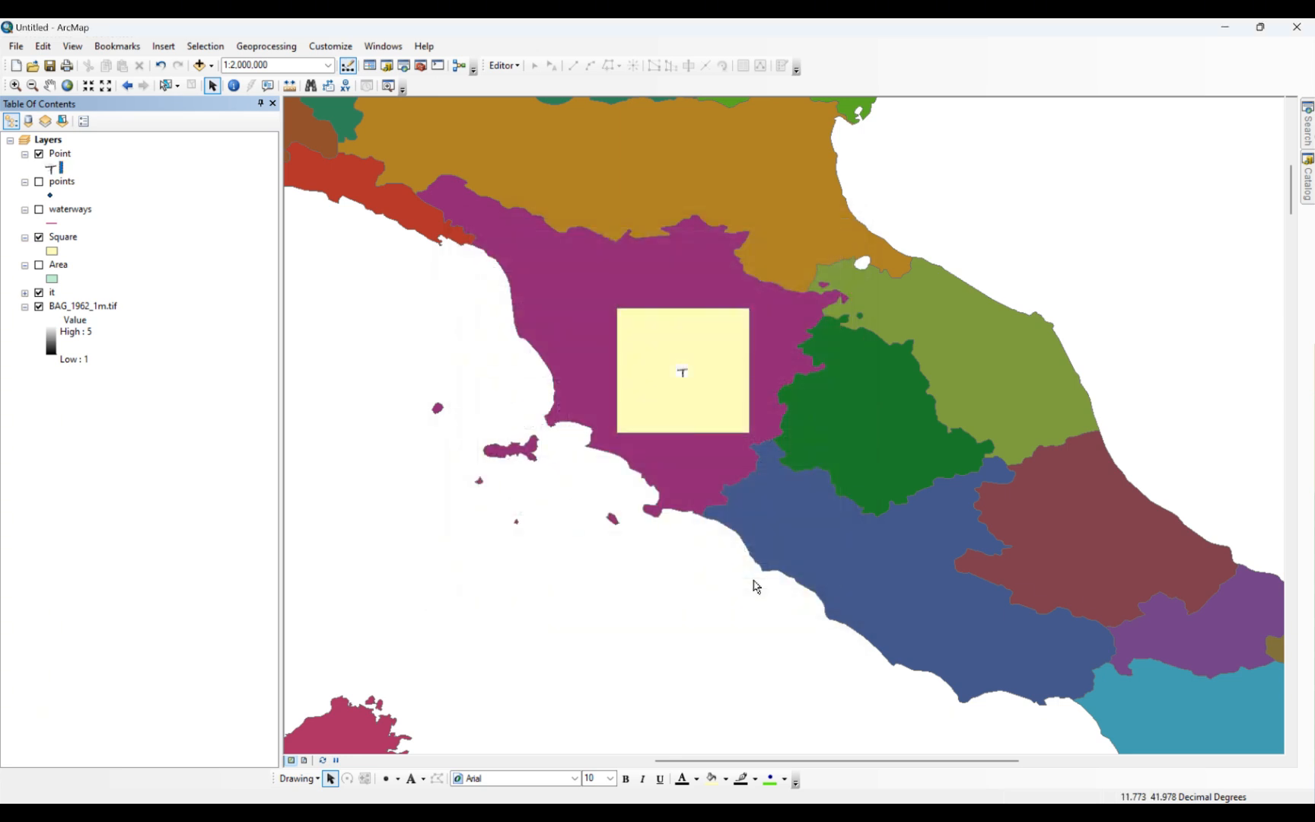
- Set the Point layer's electrical pole symbol size to 30.72
left_click(57, 174)
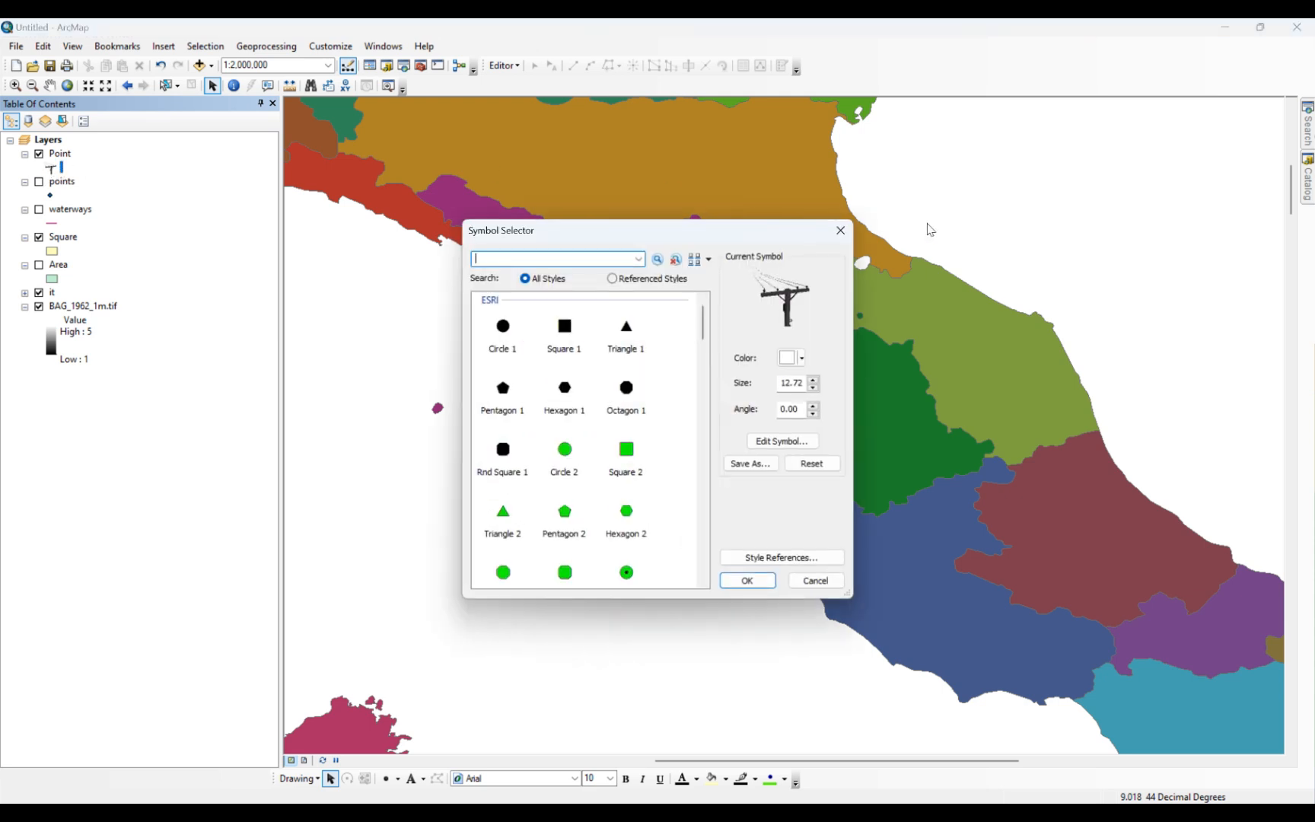
double_click(792, 379)
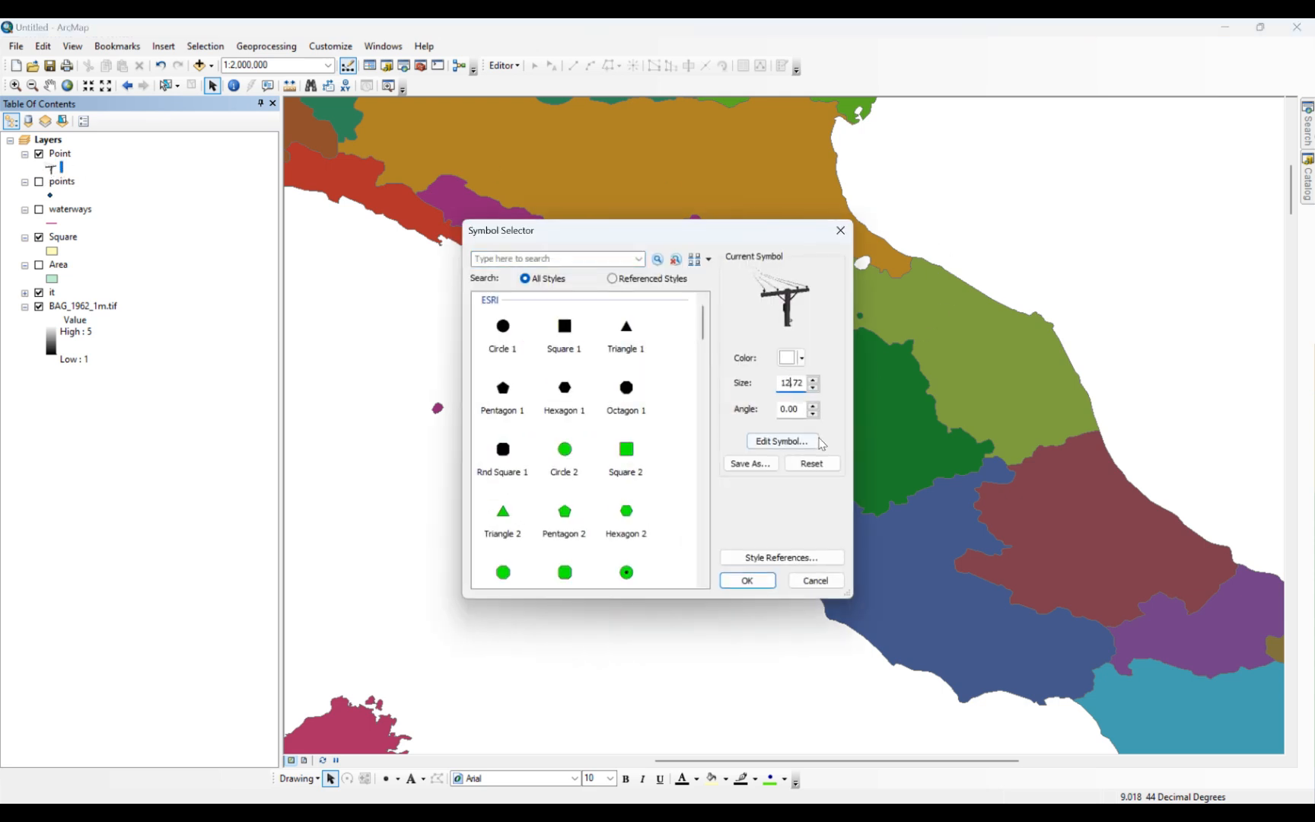
type("3")
type("0.")
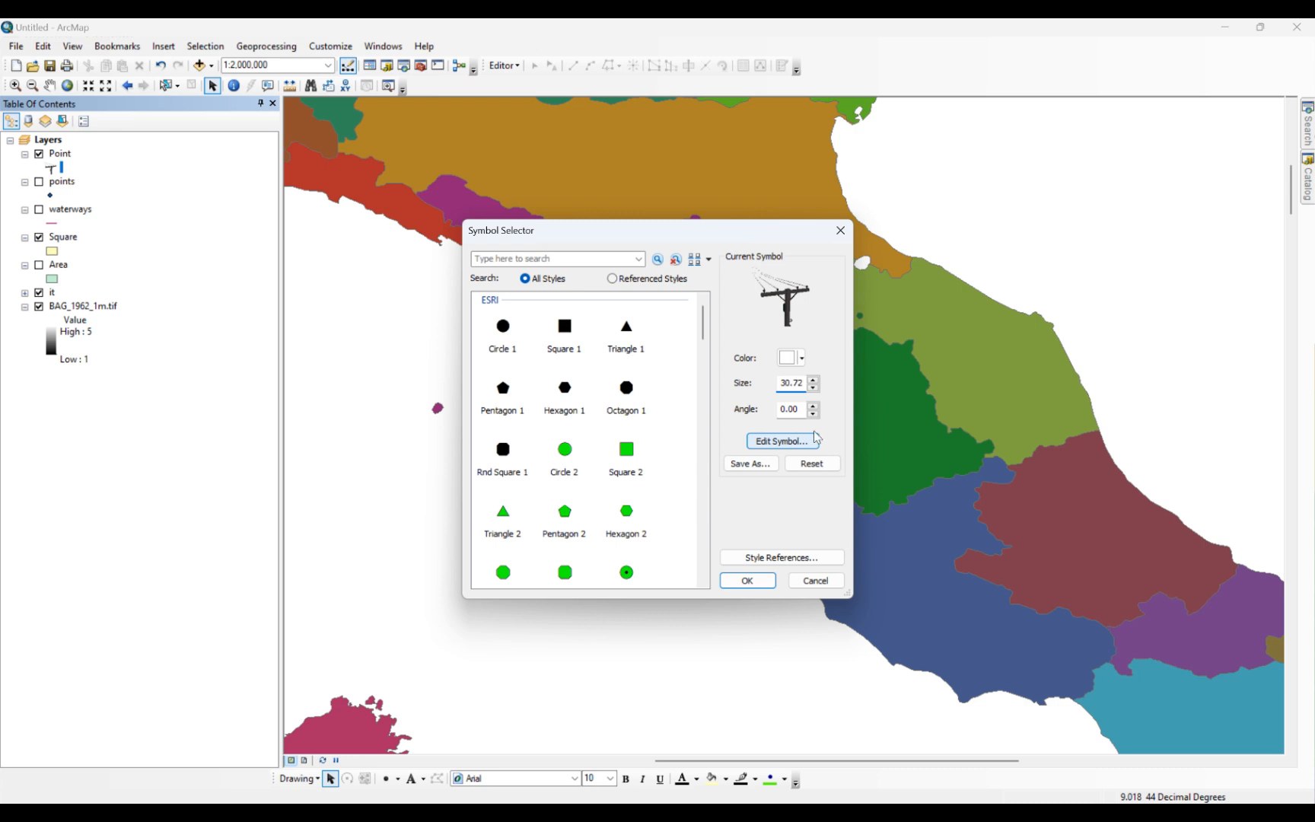
left_click(747, 581)
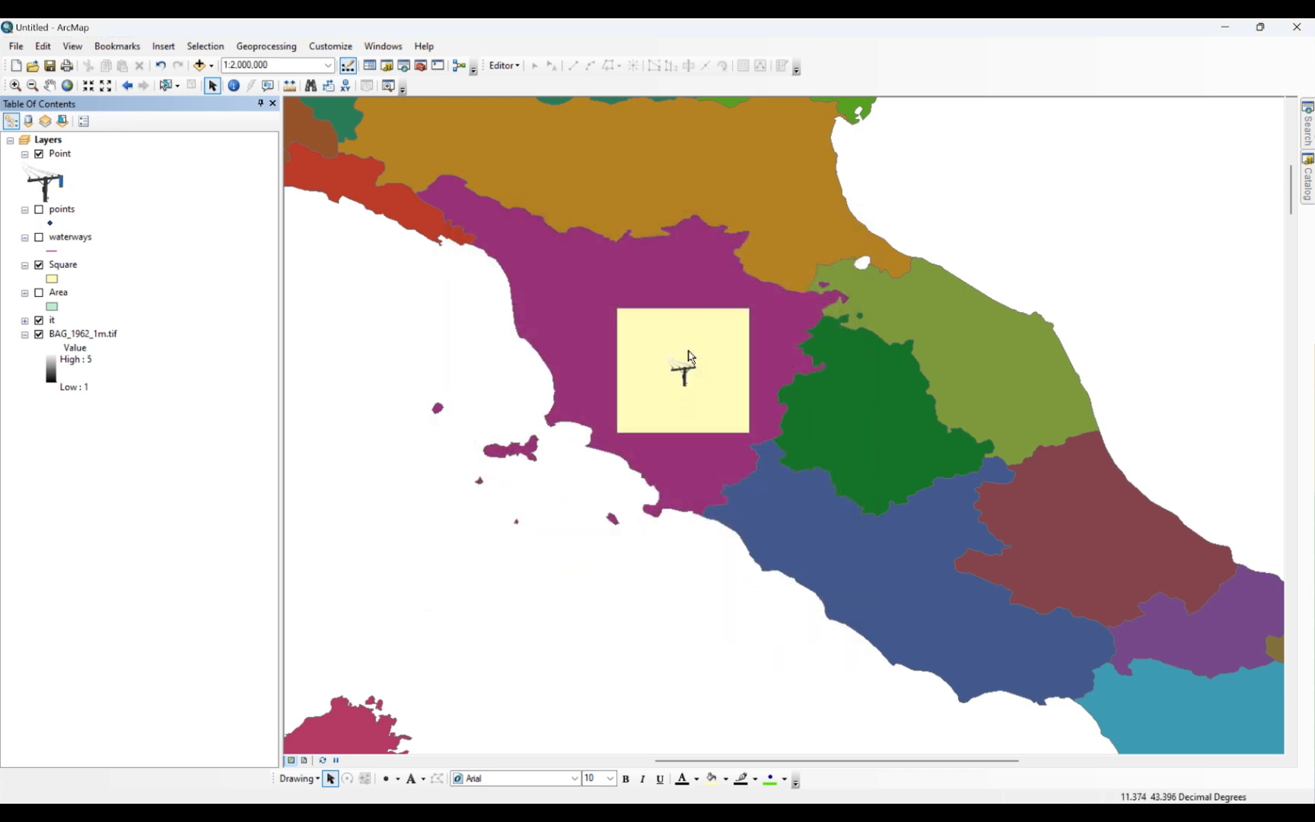
- Remove the Point layer from the map
right_click(65, 156)
left_click(99, 180)
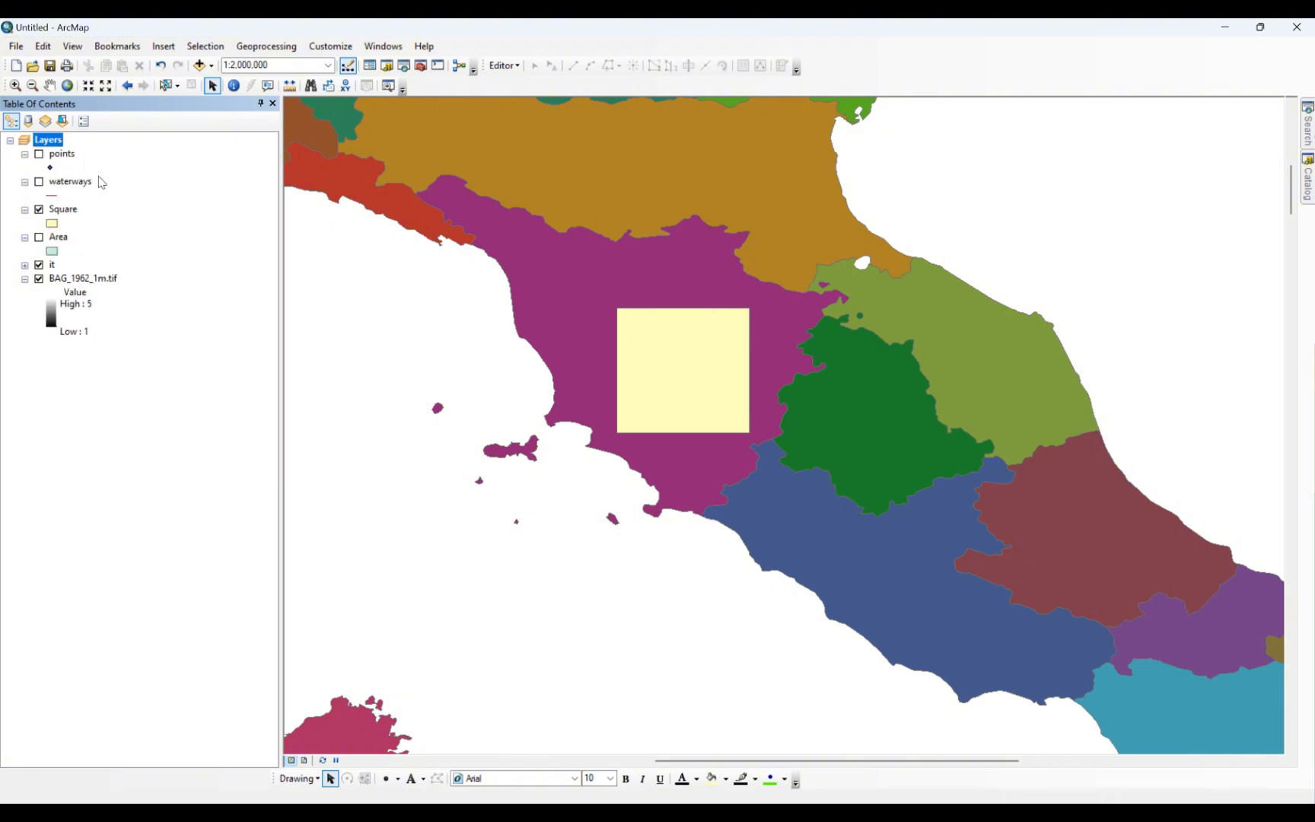
right_click(66, 155)
left_click(99, 181)
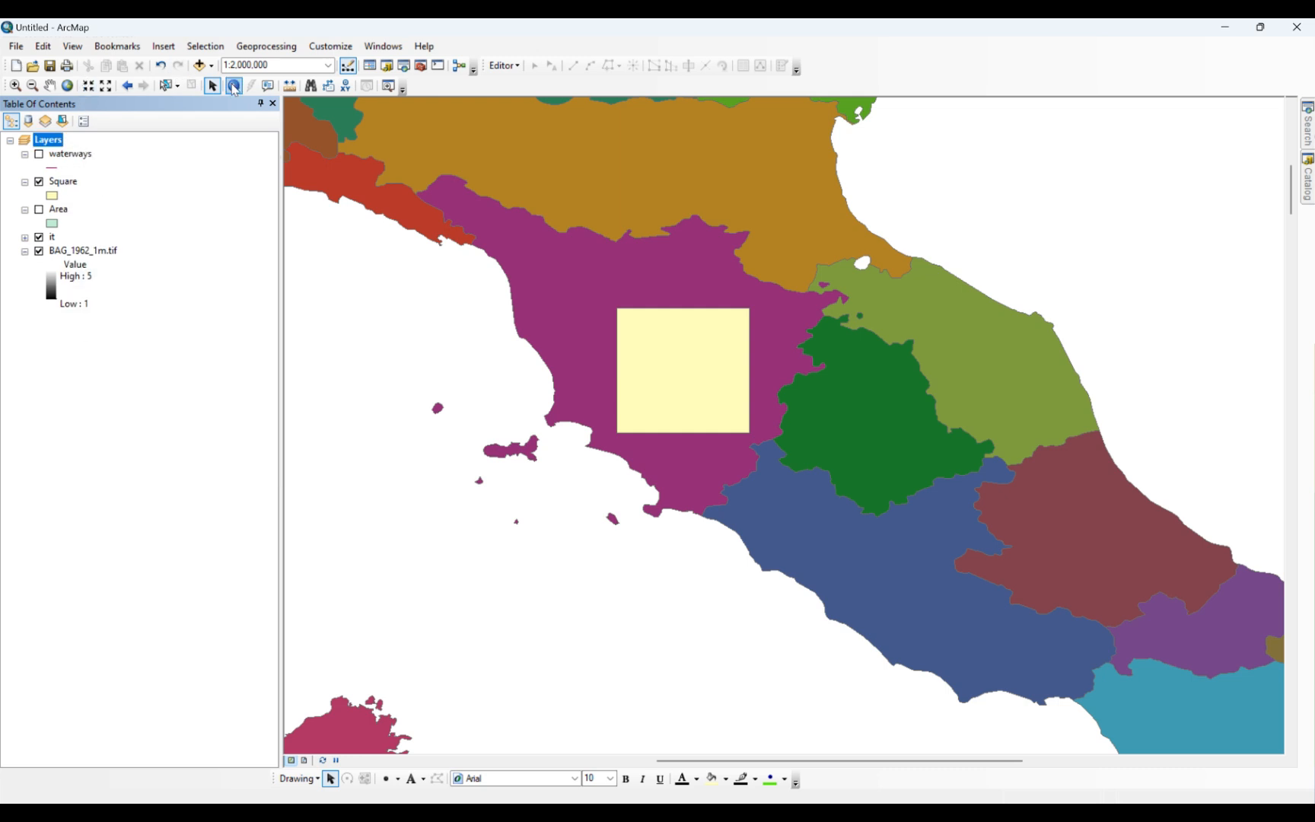
left_click(167, 70)
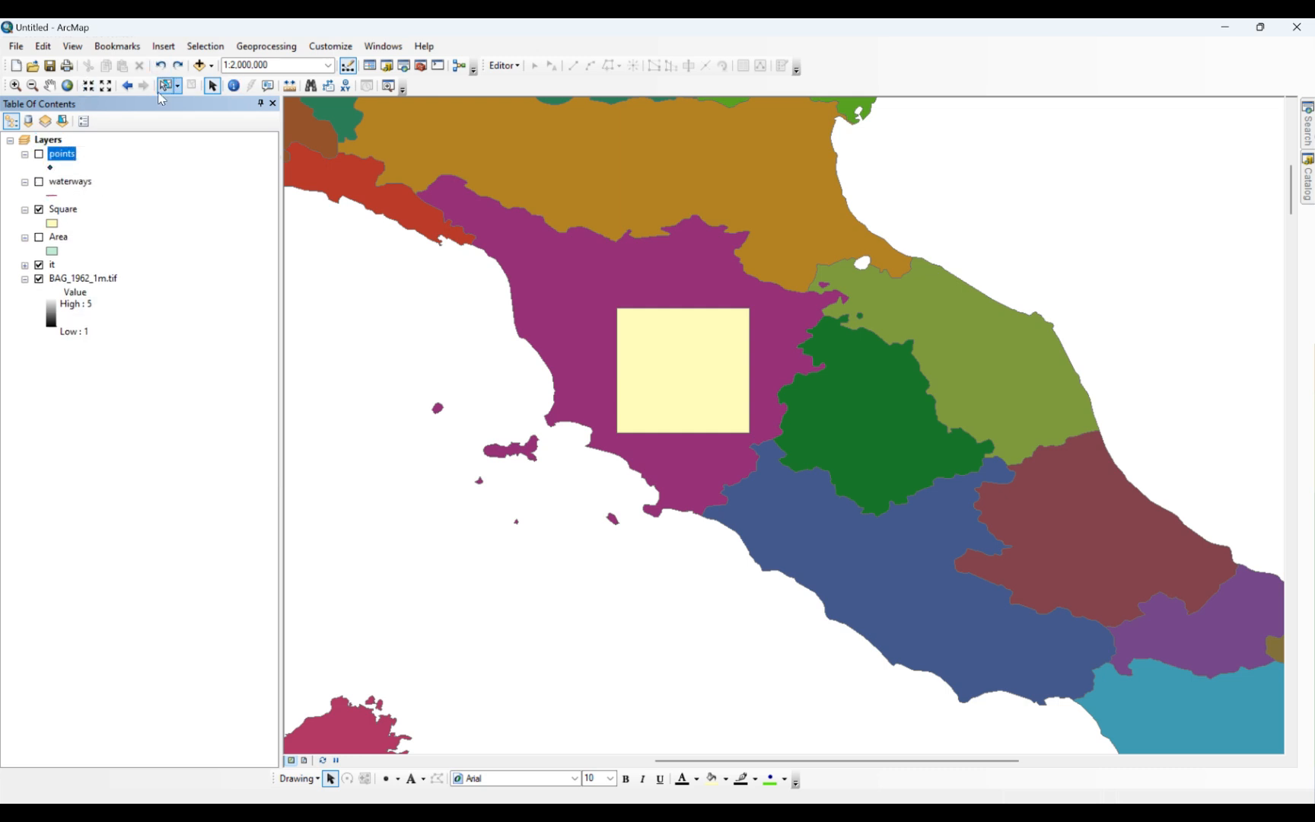
left_click(39, 155)
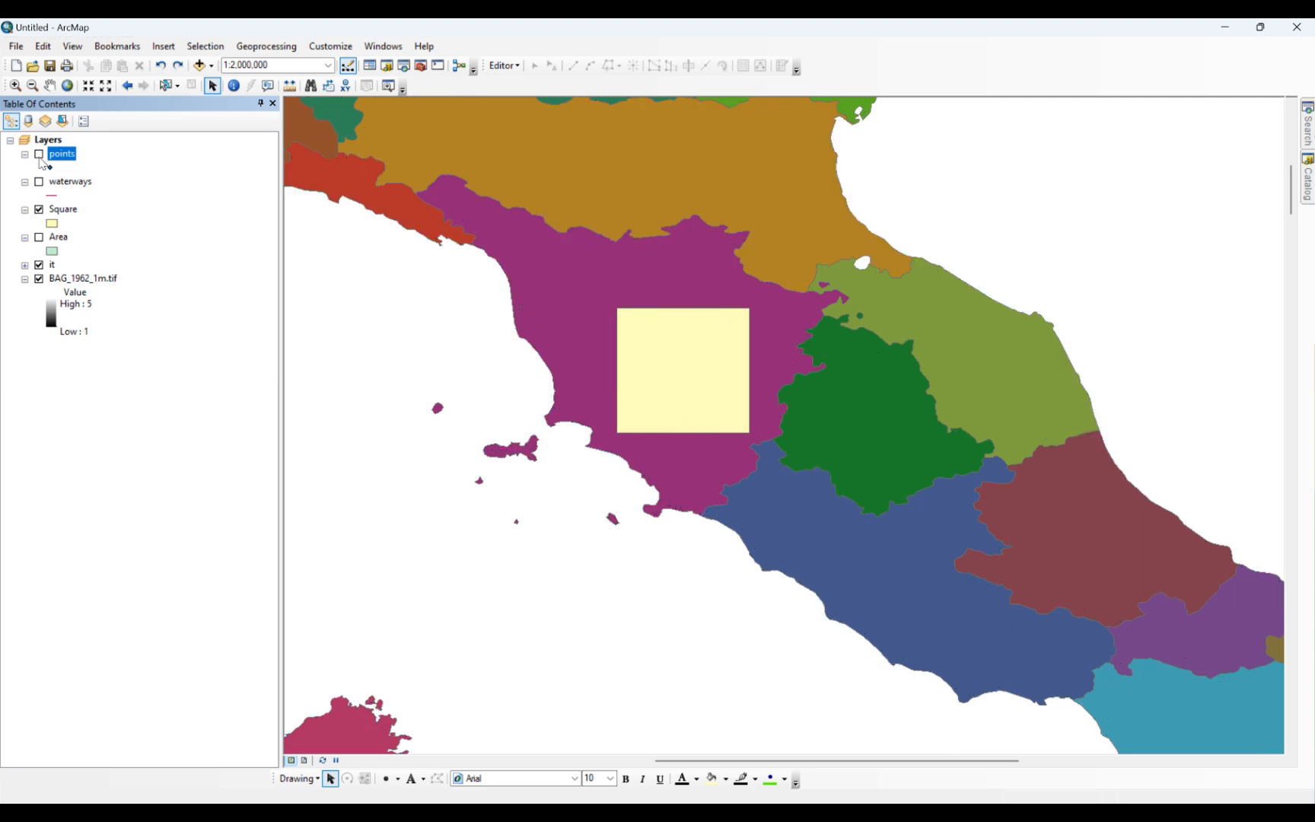
- Remove the Square layer from the map and turn off the it and BAG_1962_1m.tif layers
right_click(63, 210)
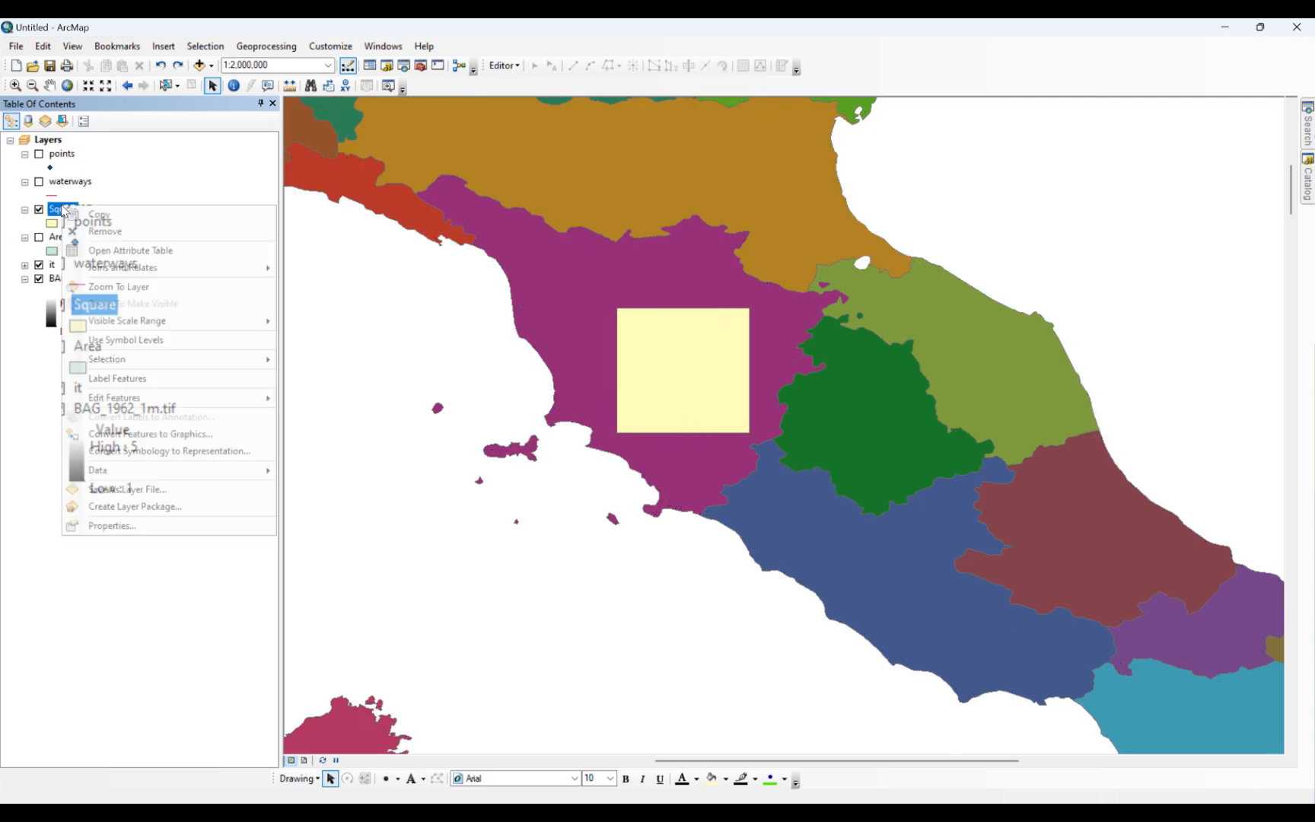
left_click(105, 231)
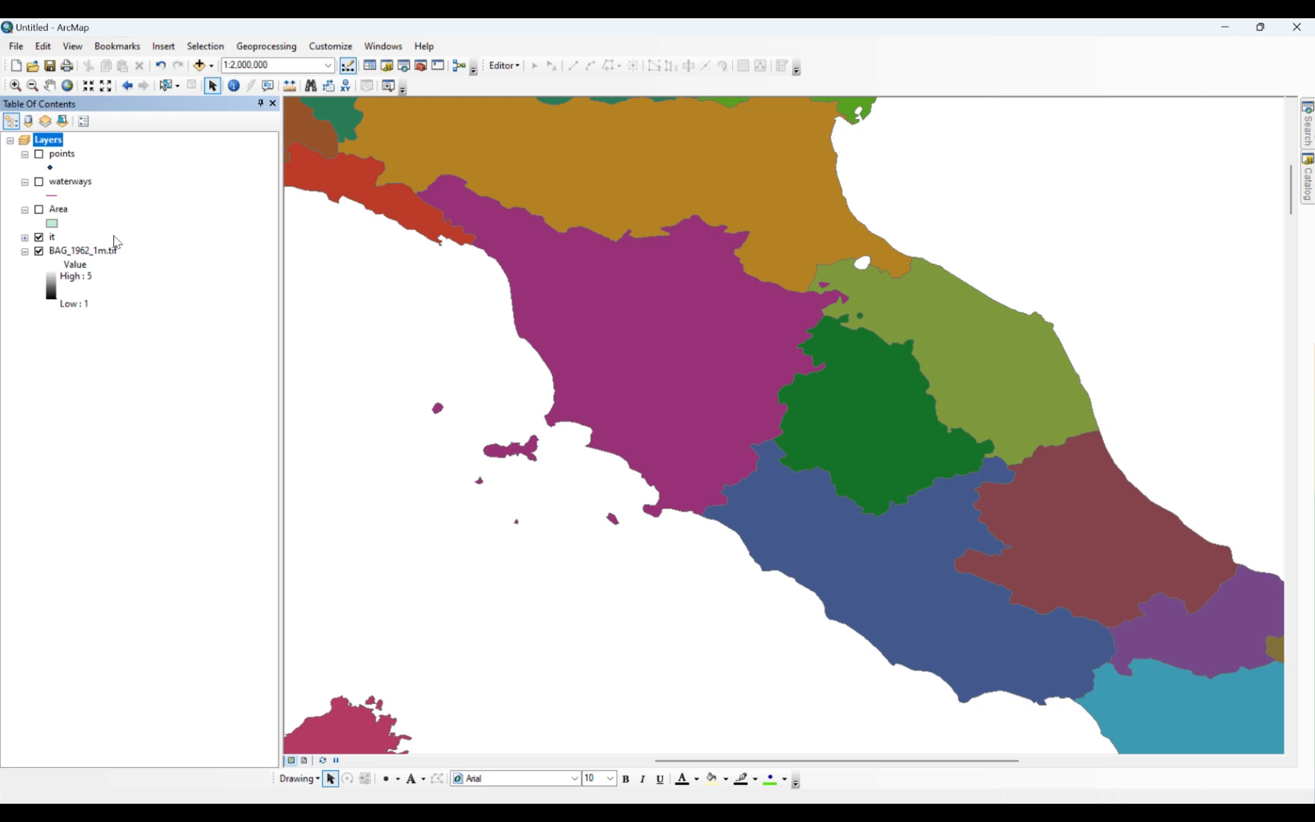
left_click(39, 237)
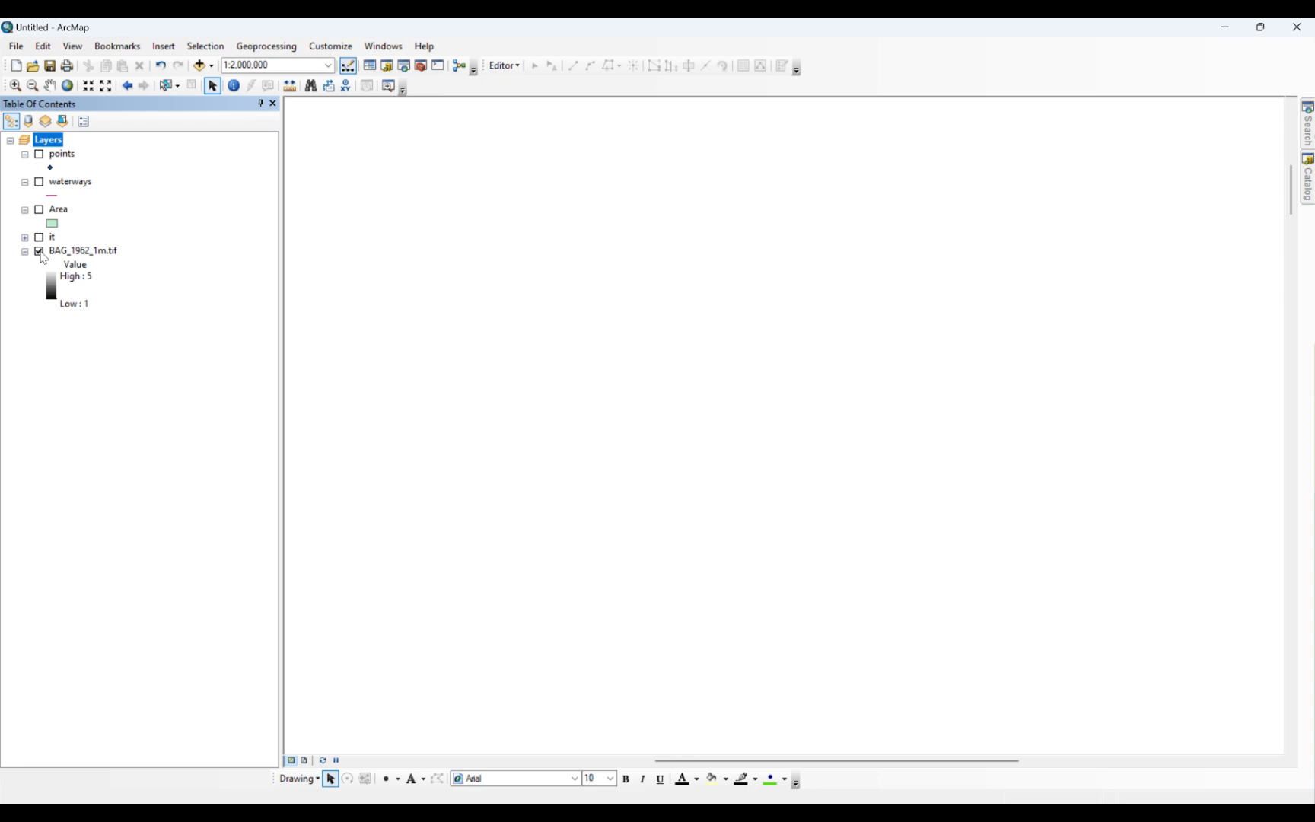
left_click(62, 252)
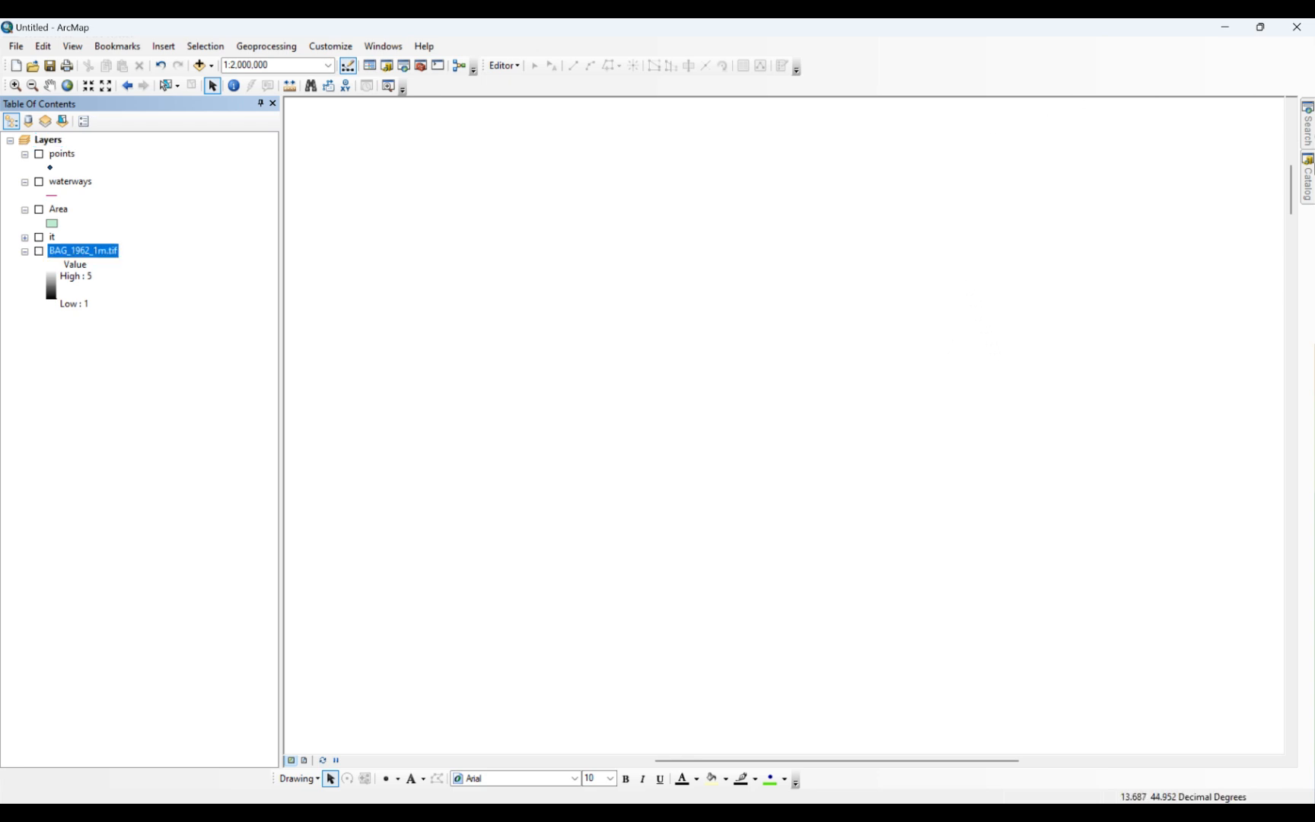
- Create a new folder named Shapefile inside the Desktop's Tuscany folder in the Catalog
mouse_move(1310, 187)
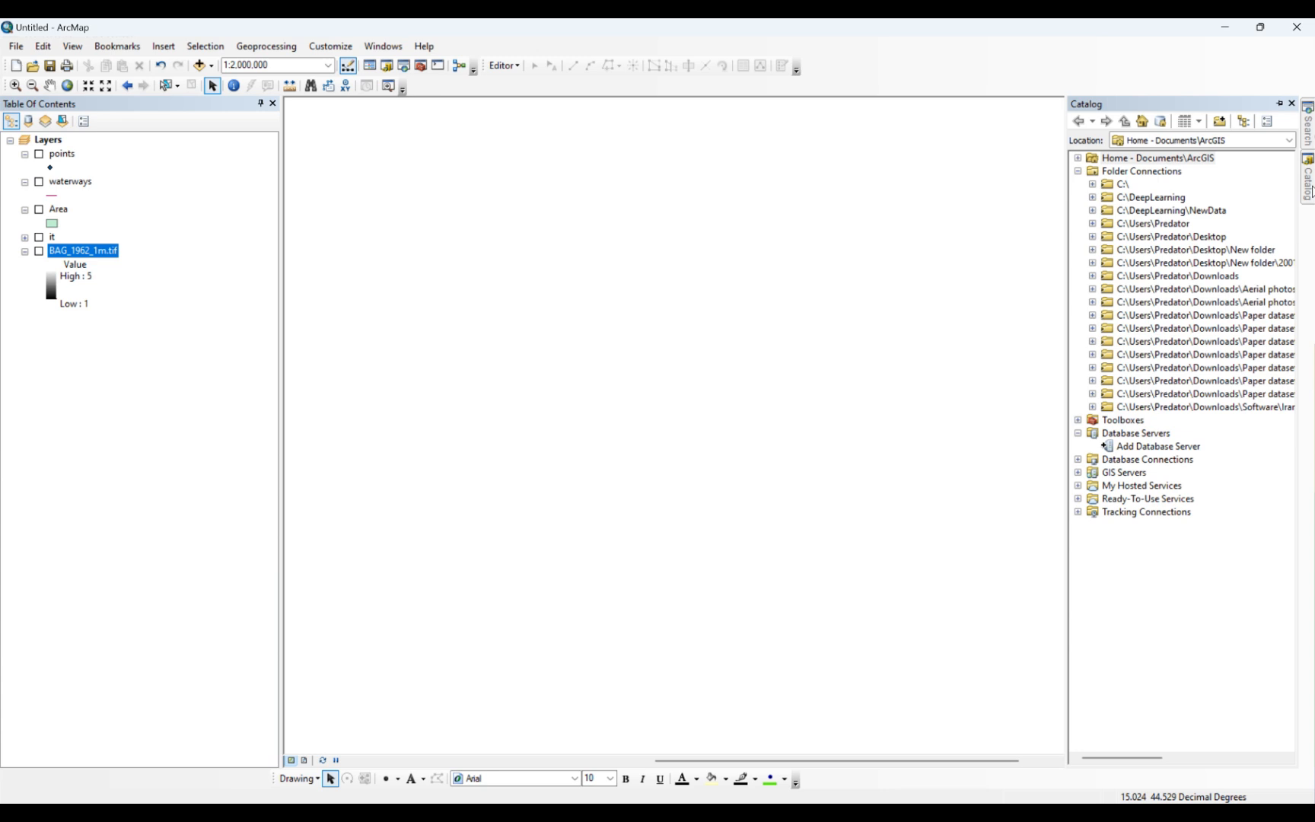
left_click(1092, 237)
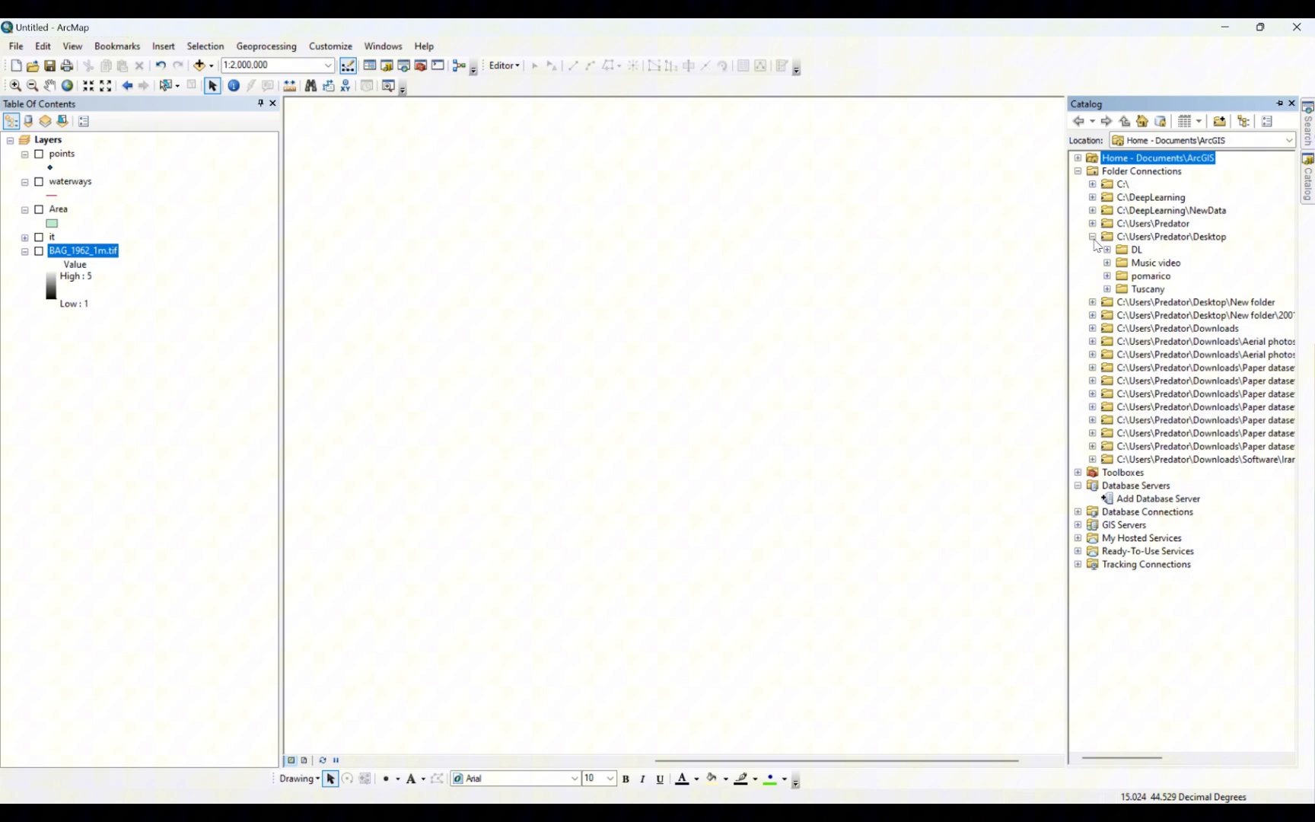
left_click(1107, 289)
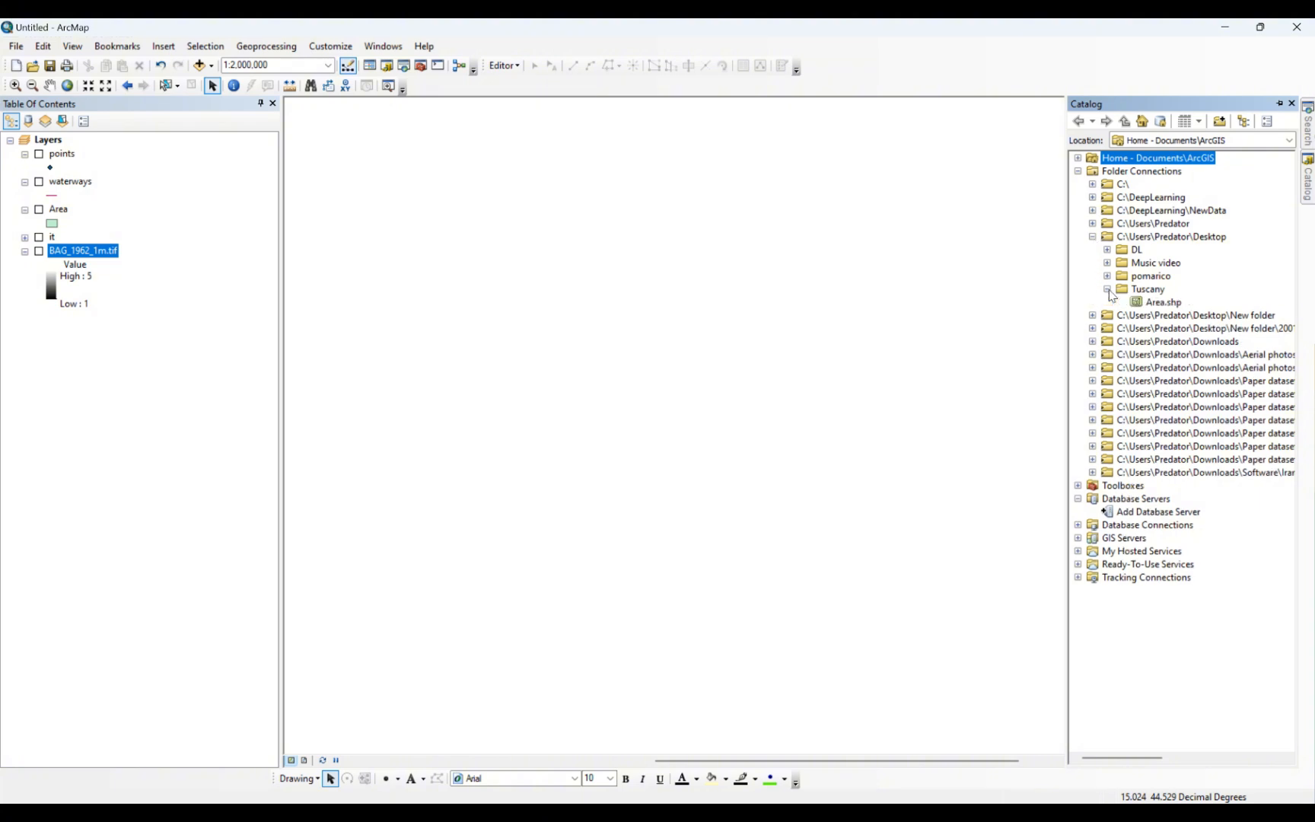
right_click(1147, 290)
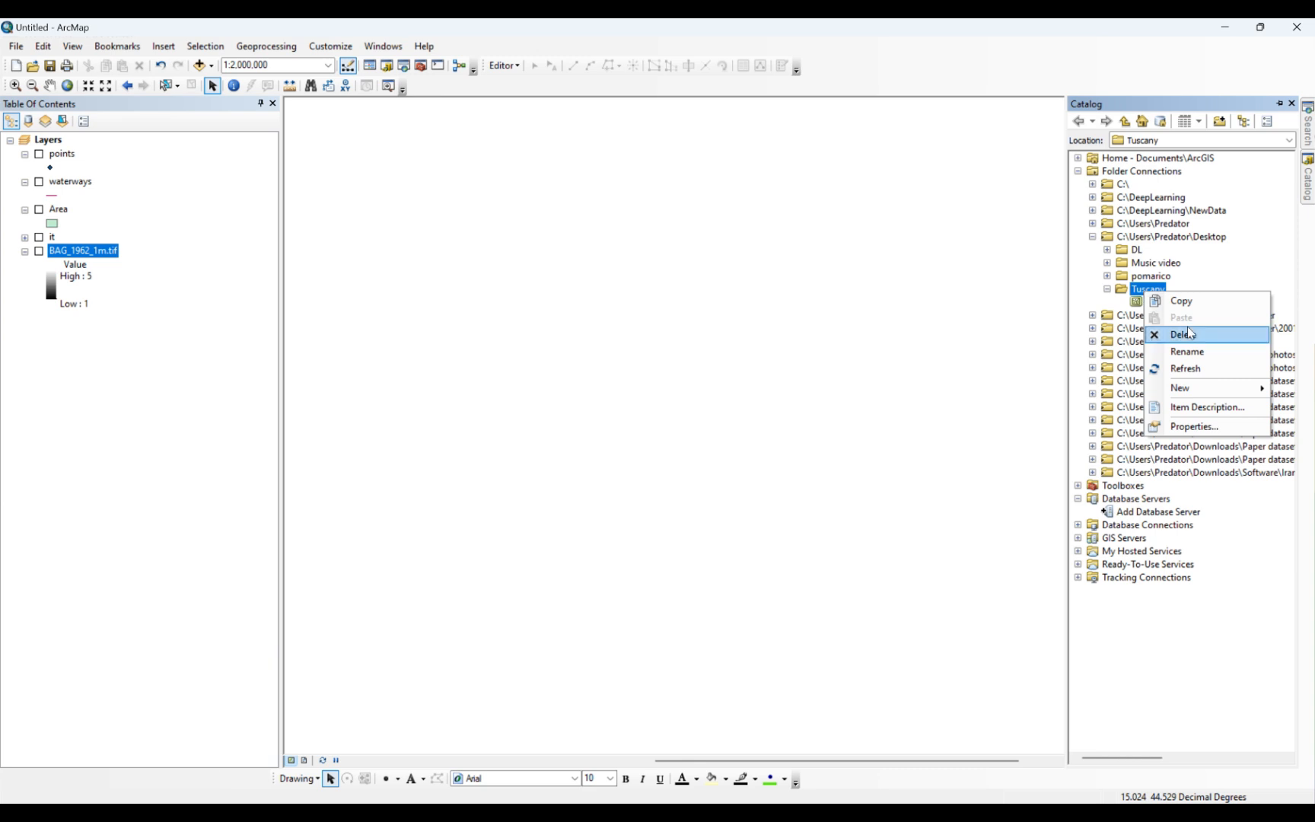
mouse_move(1228, 390)
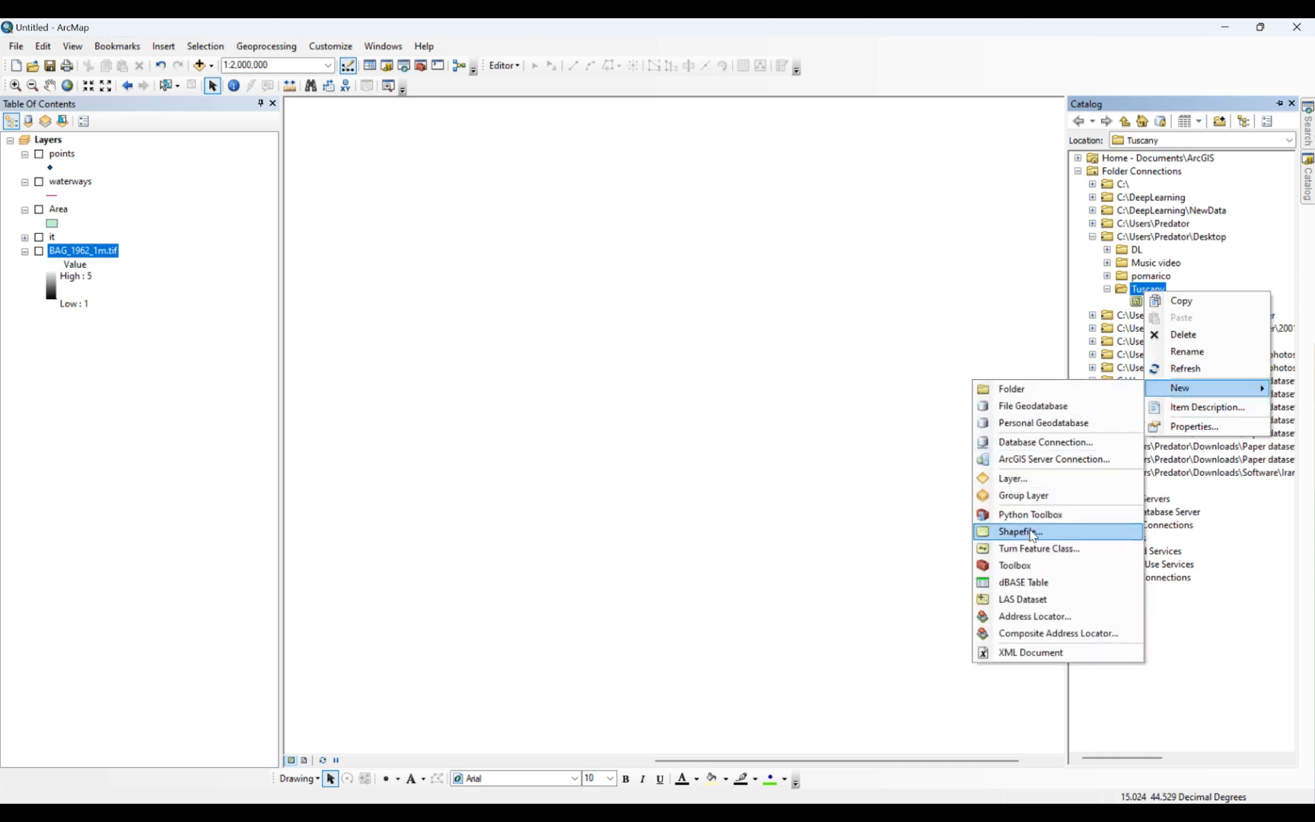
left_click(1025, 390)
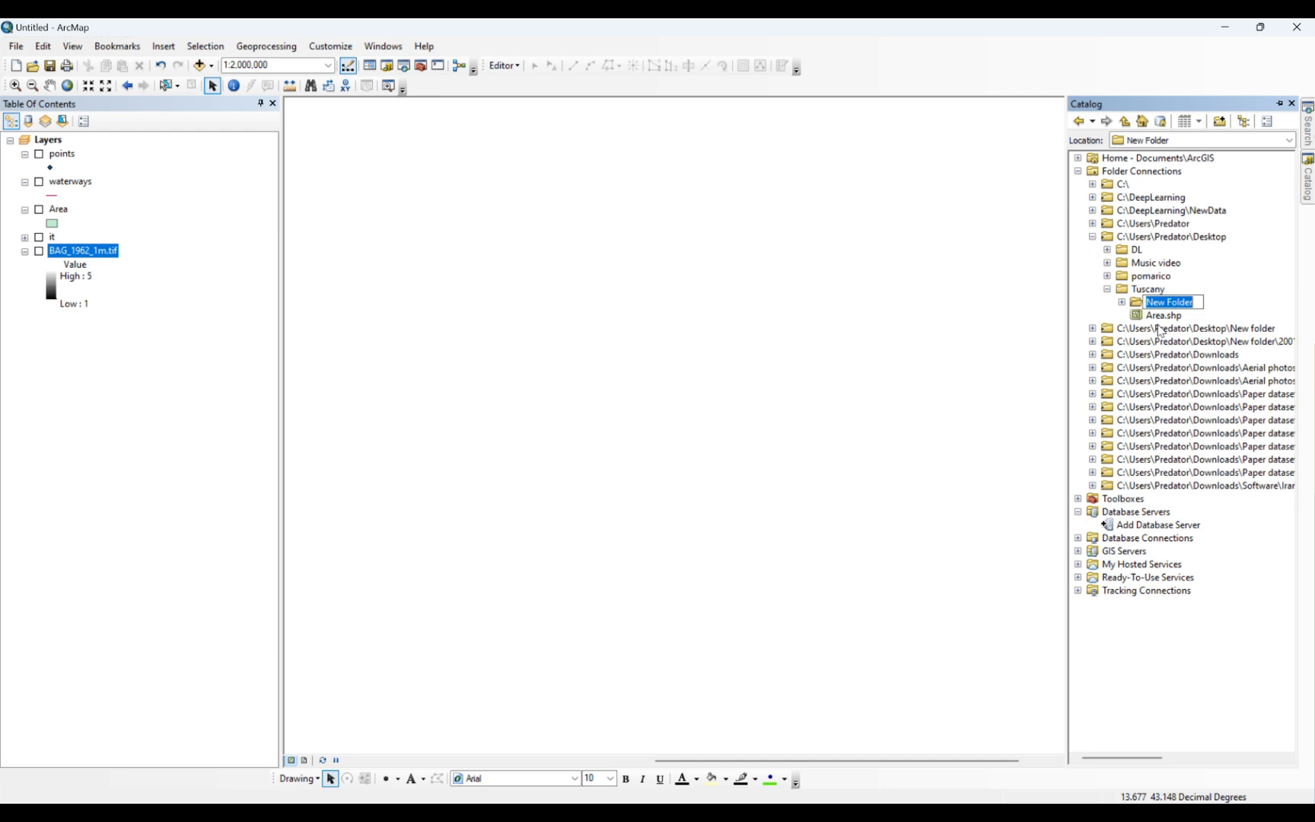
type("Shapefile")
key("Return")
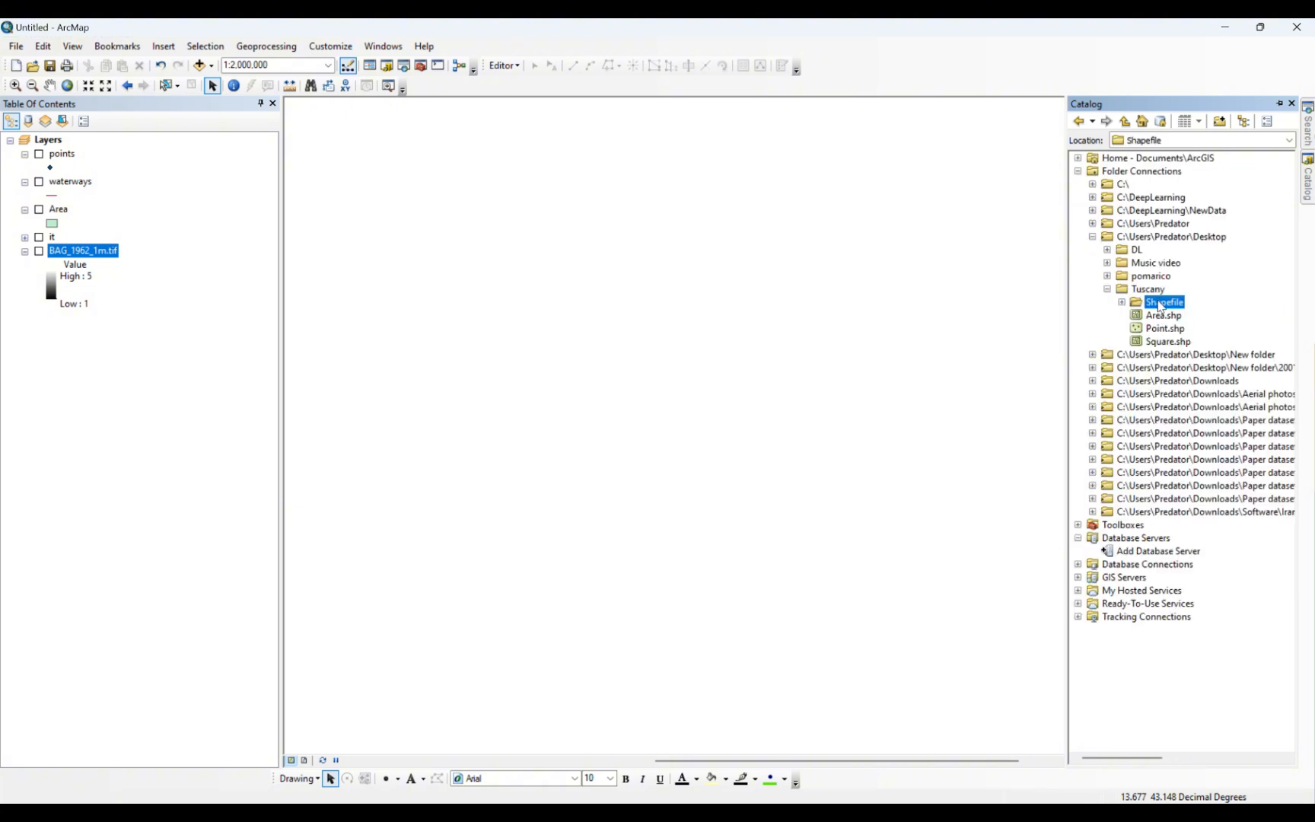
- Start a new shapefile in the Shapefile folder, named Polygon with the Polygon feature type
left_click(1121, 302)
right_click(1150, 307)
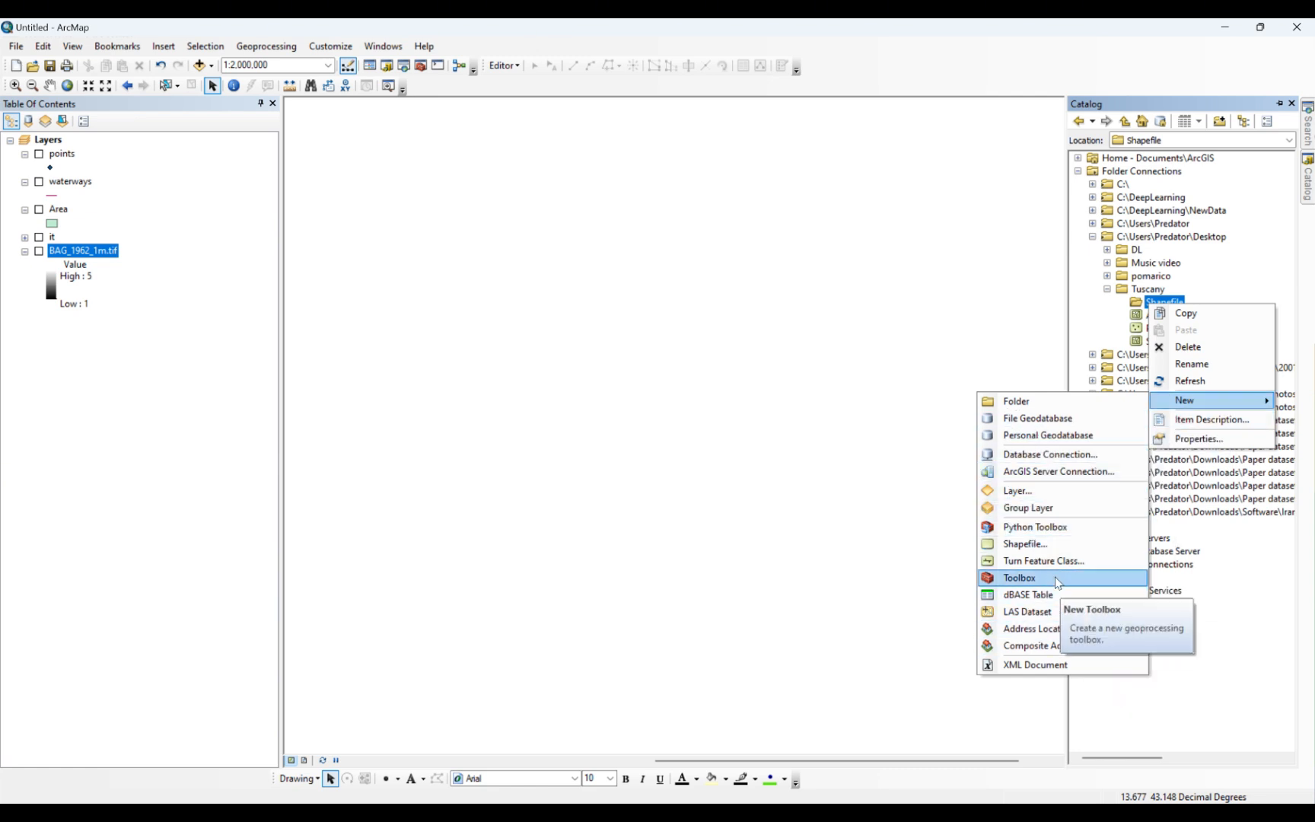
left_click(1042, 545)
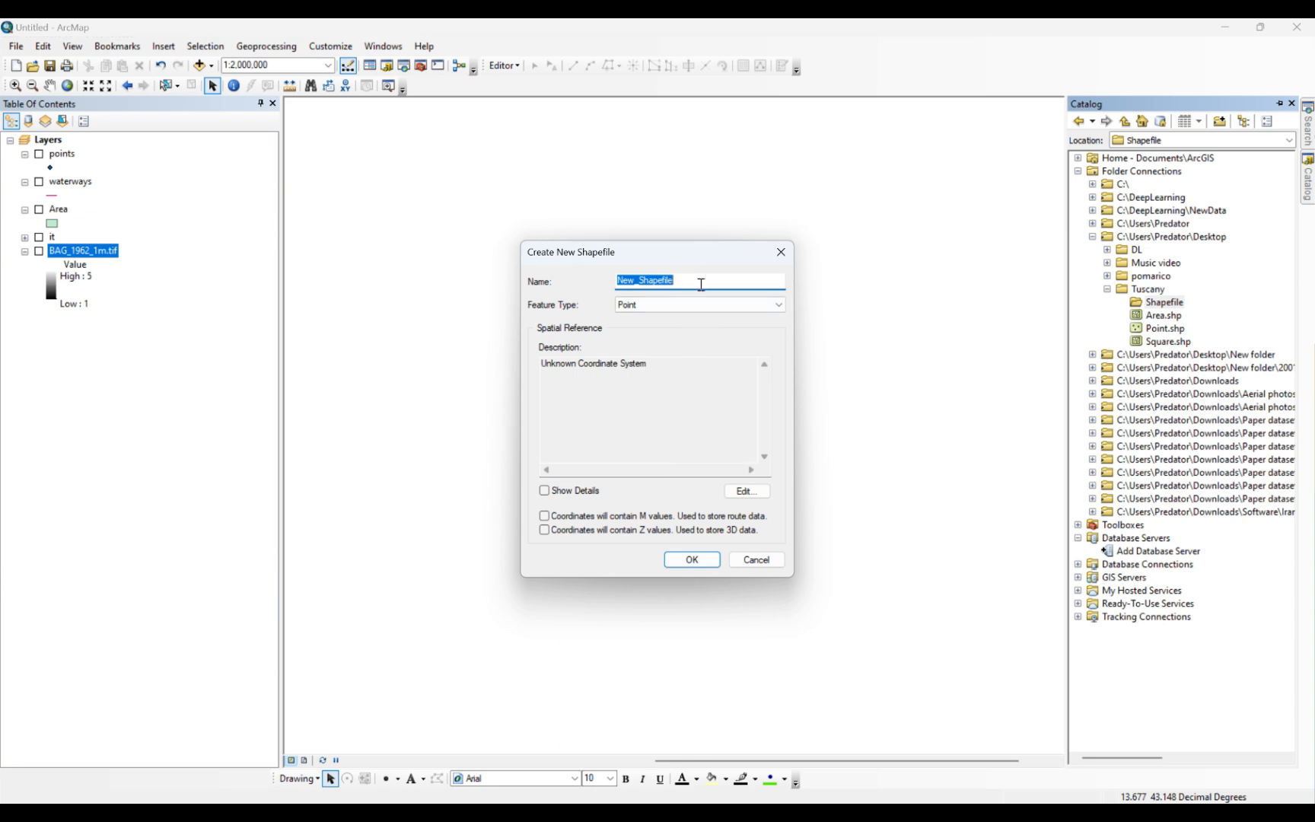
type("Poly")
type("gon")
key("BackSpace")
type("n")
left_click(698, 308)
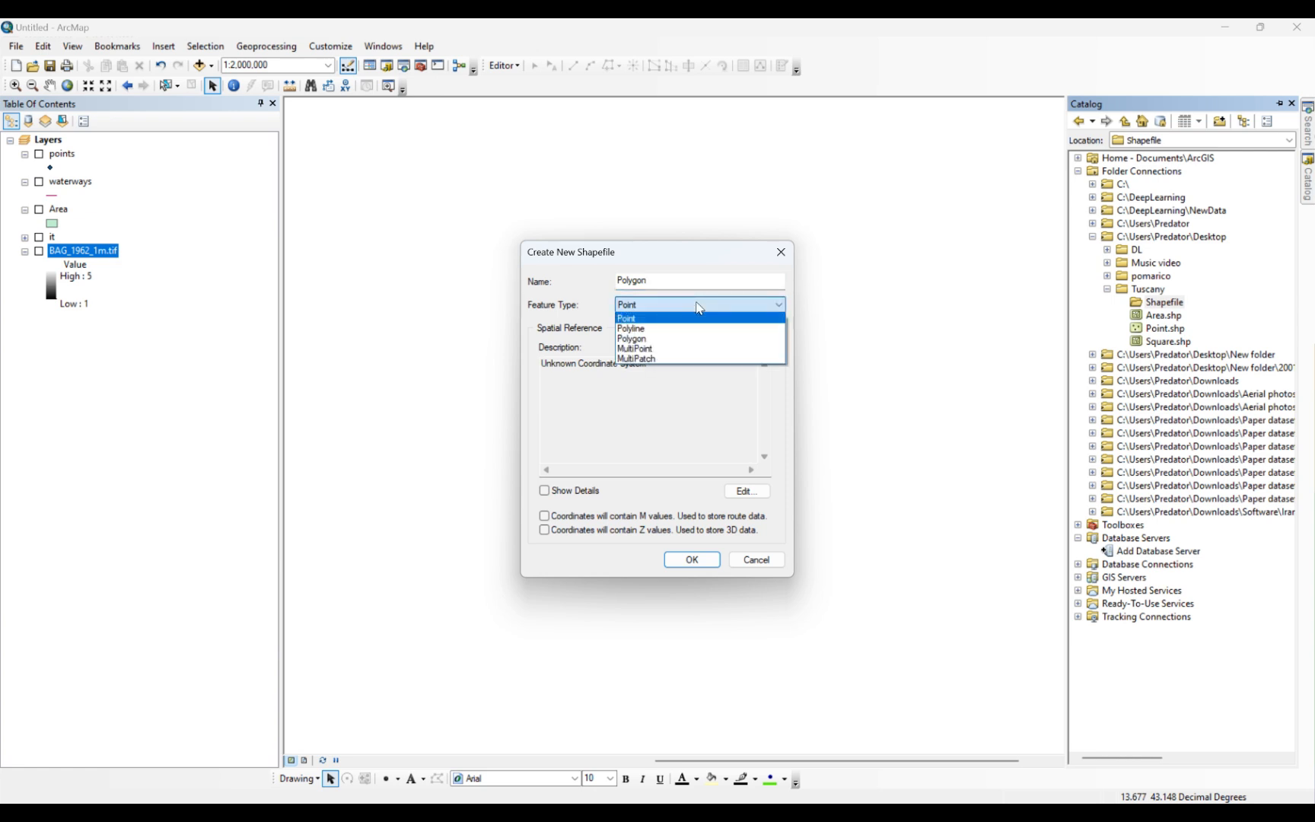
left_click(667, 338)
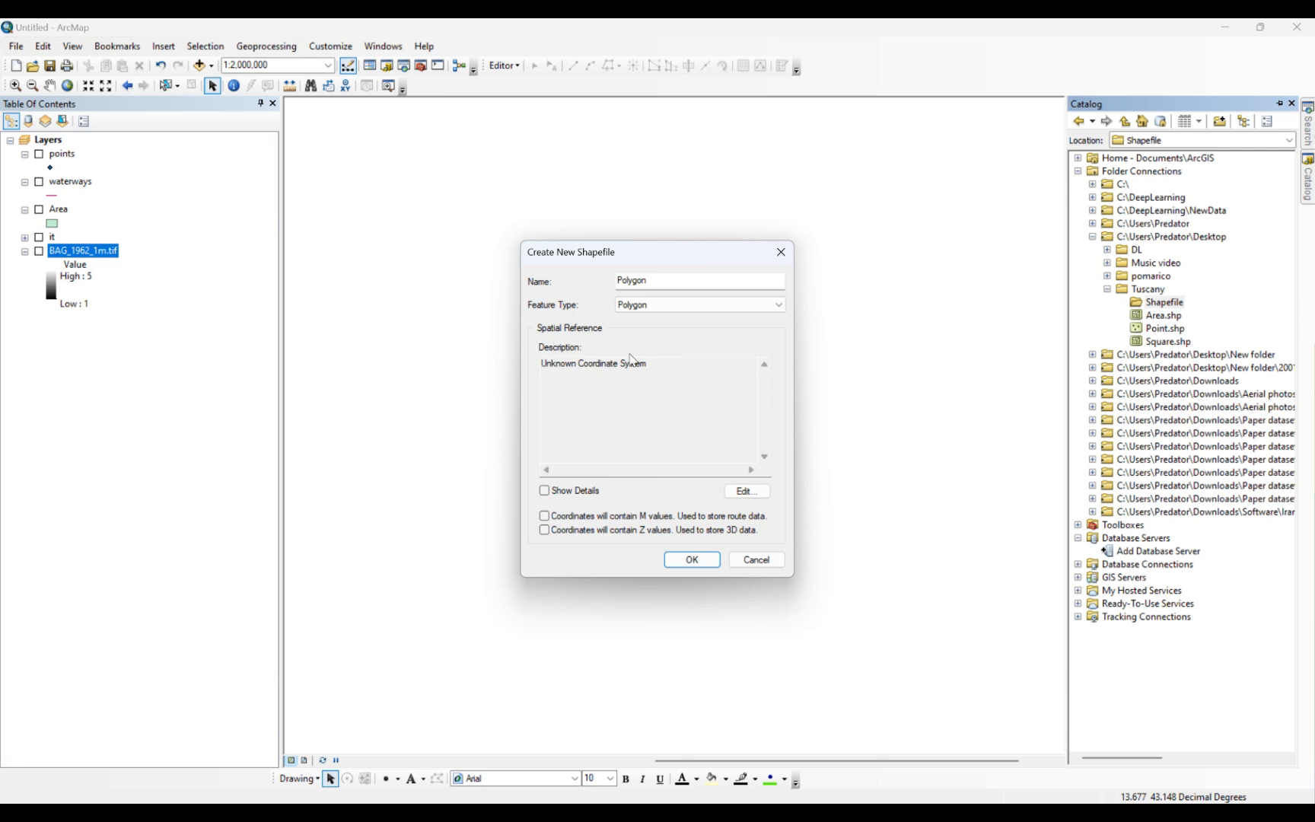
- Open the new shapefile's spatial reference settings and browse the projected and favorite coordinate systems
left_click(746, 491)
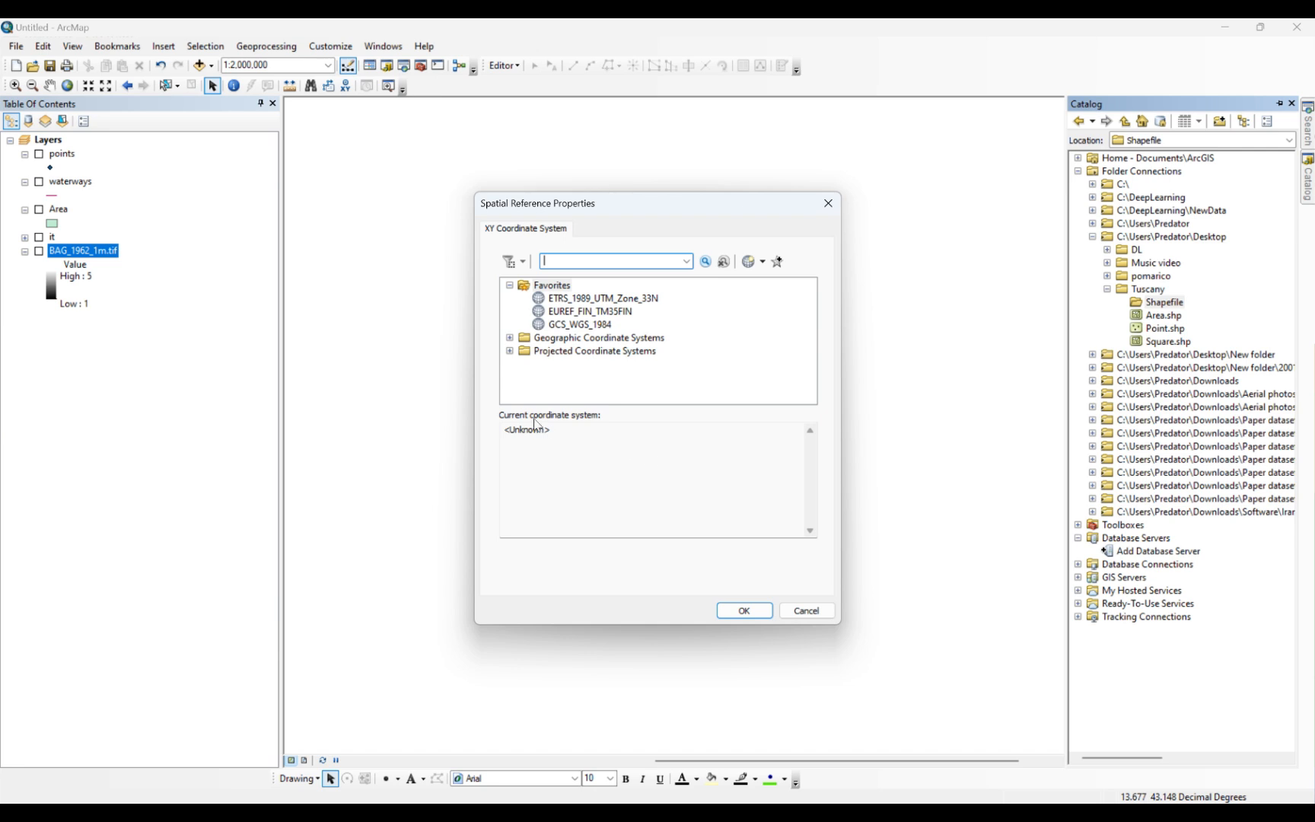
left_click(509, 350)
left_click(510, 285)
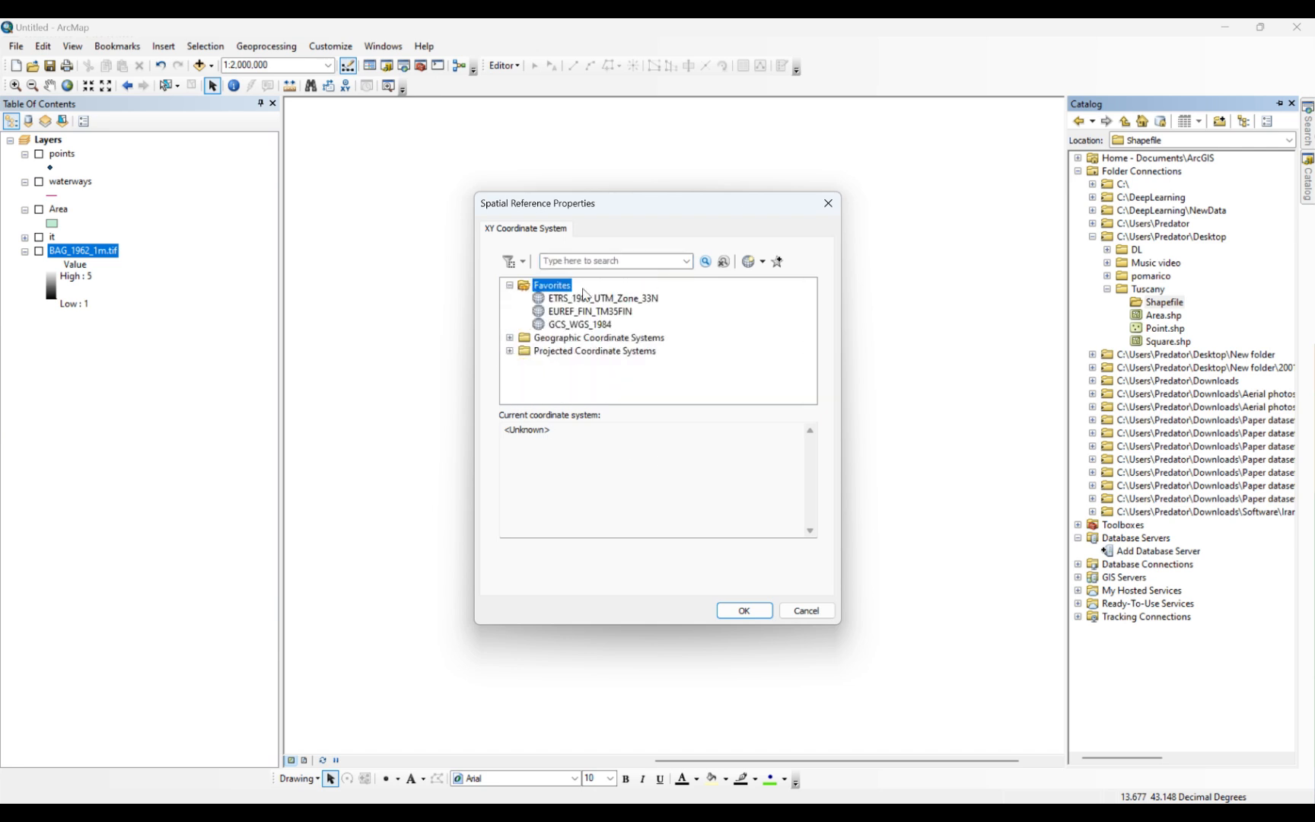
- Import the coordinate system of BAG_1962_1m.tif (WGS_1984_UTM_Zone_32N) for the new Polygon shapefile and create the shapefile
left_click(762, 263)
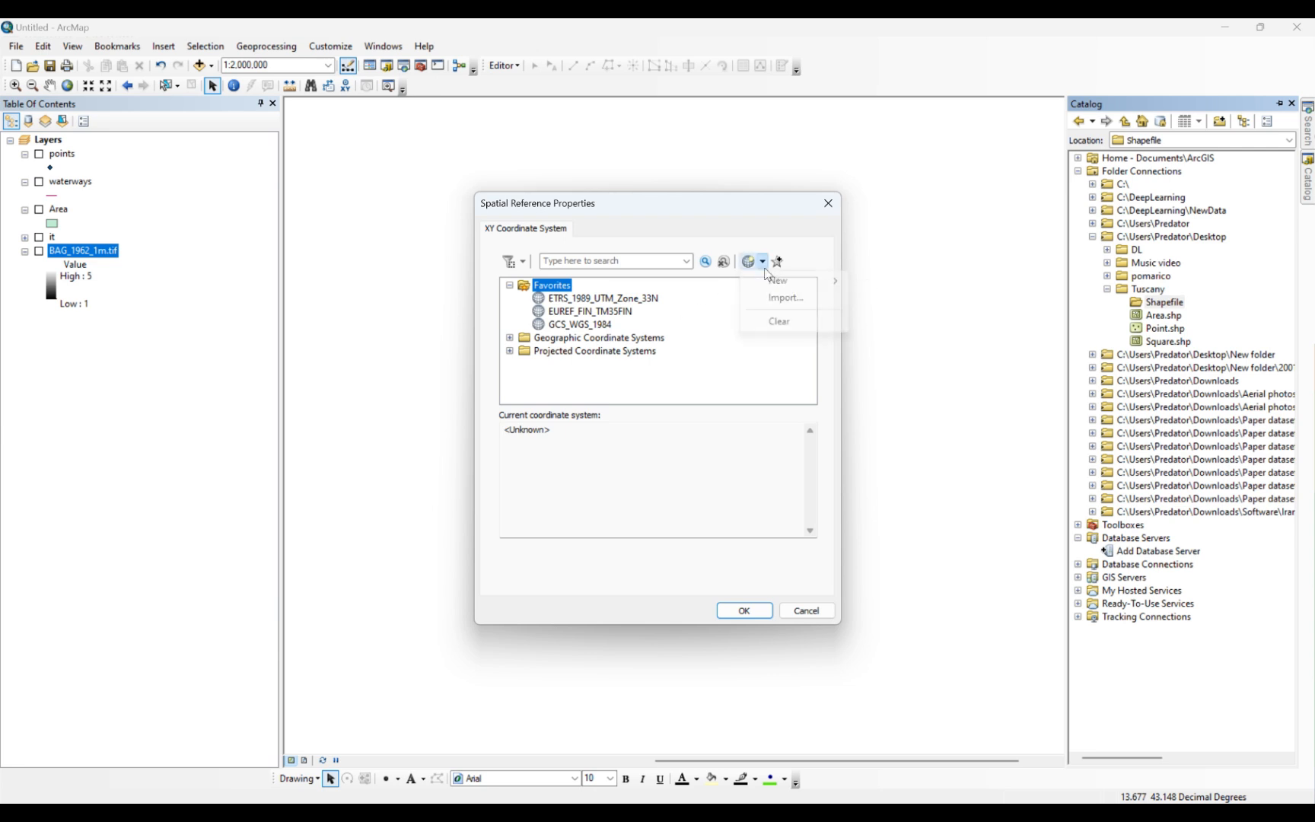
left_click(781, 297)
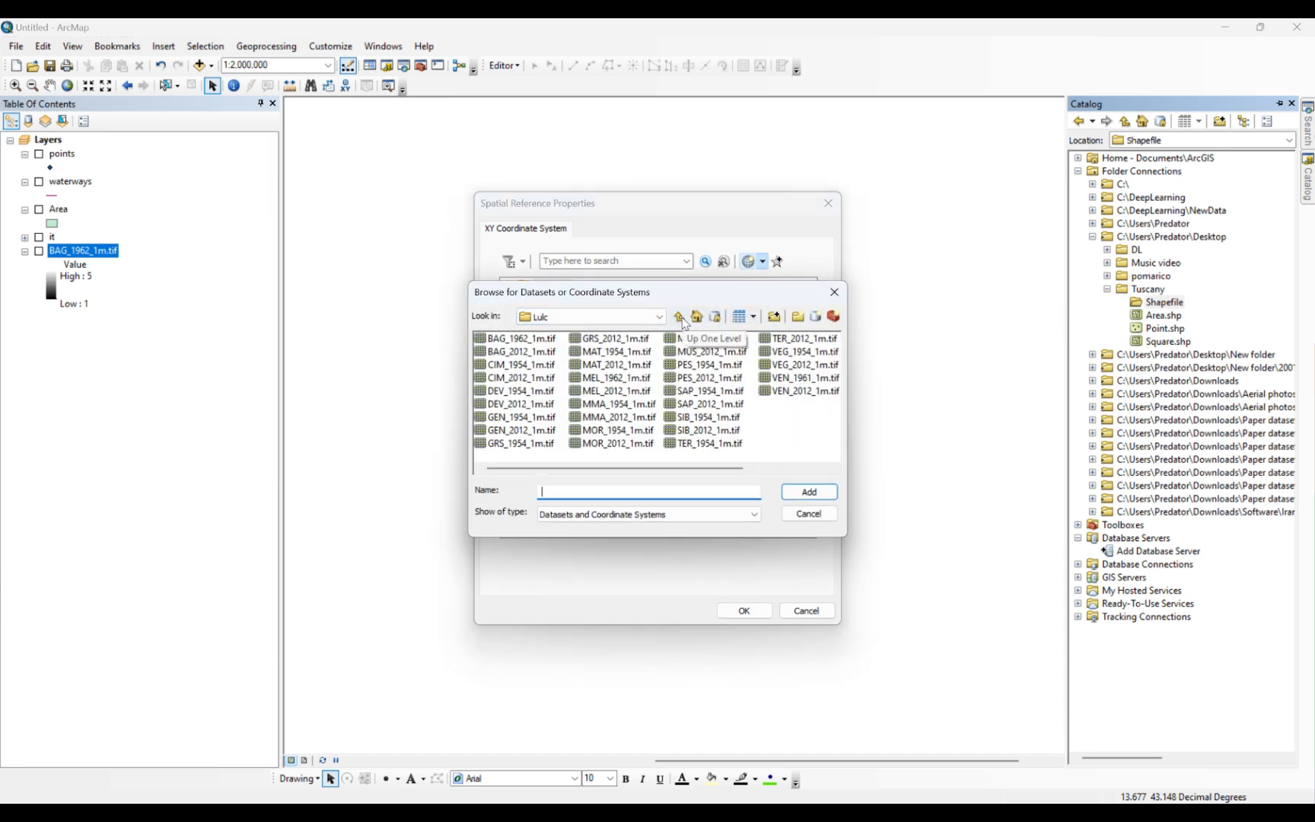
left_click(517, 338)
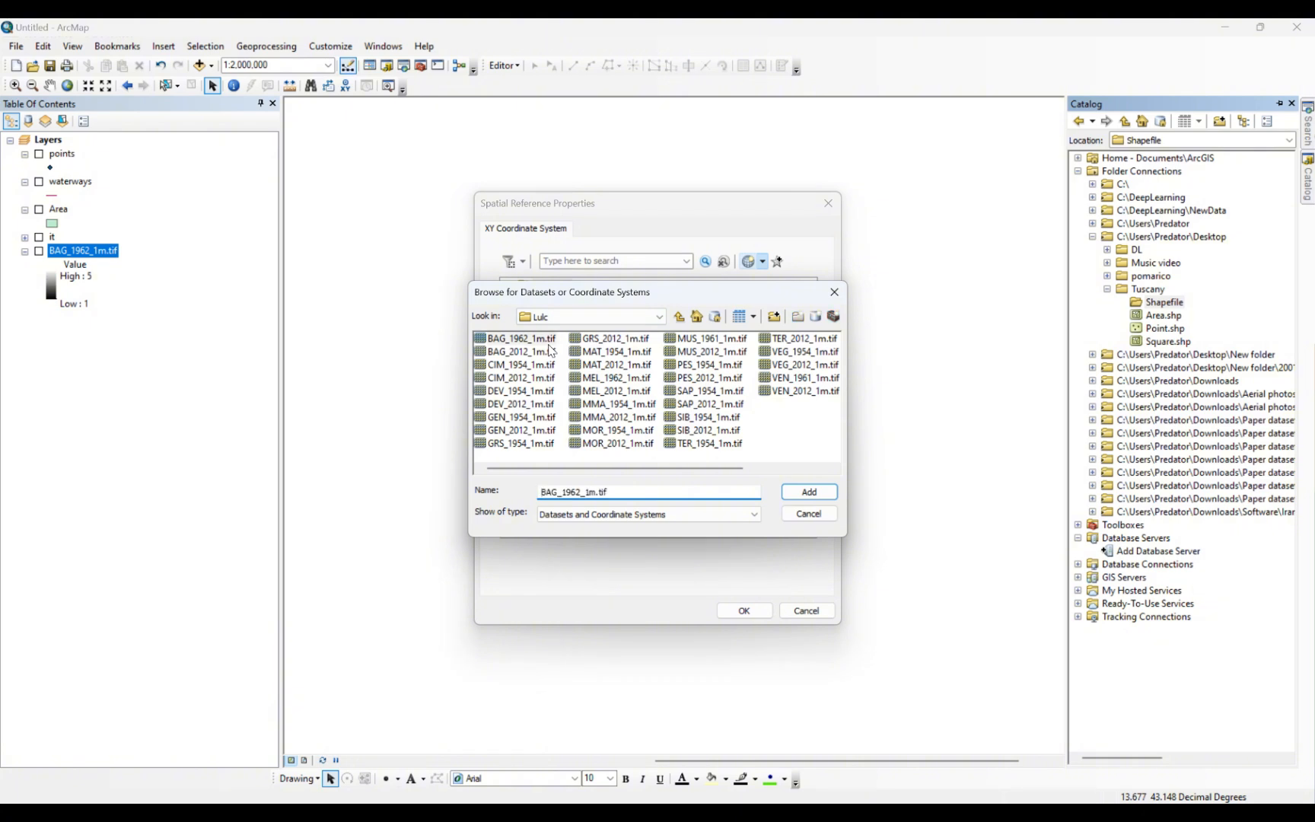
left_click(812, 495)
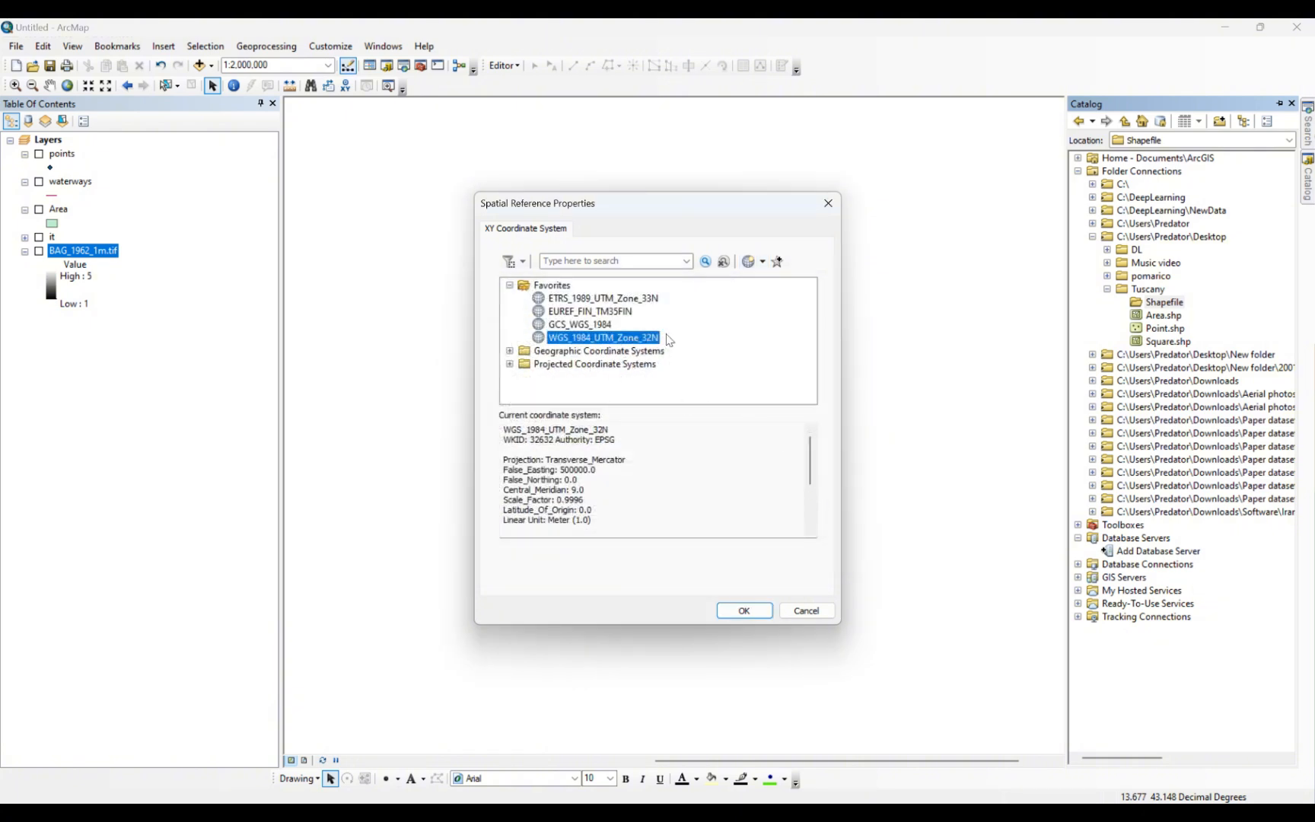
left_click(744, 612)
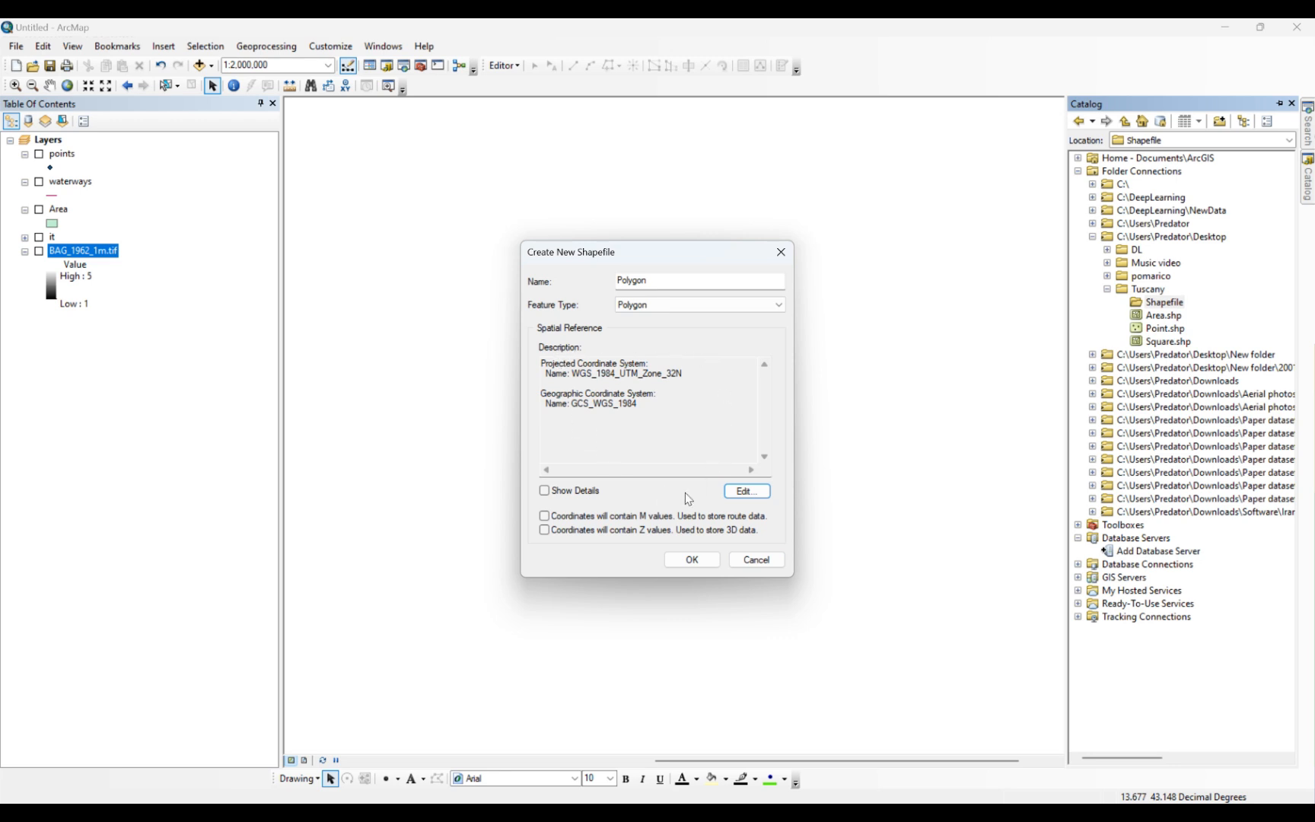
left_click(685, 562)
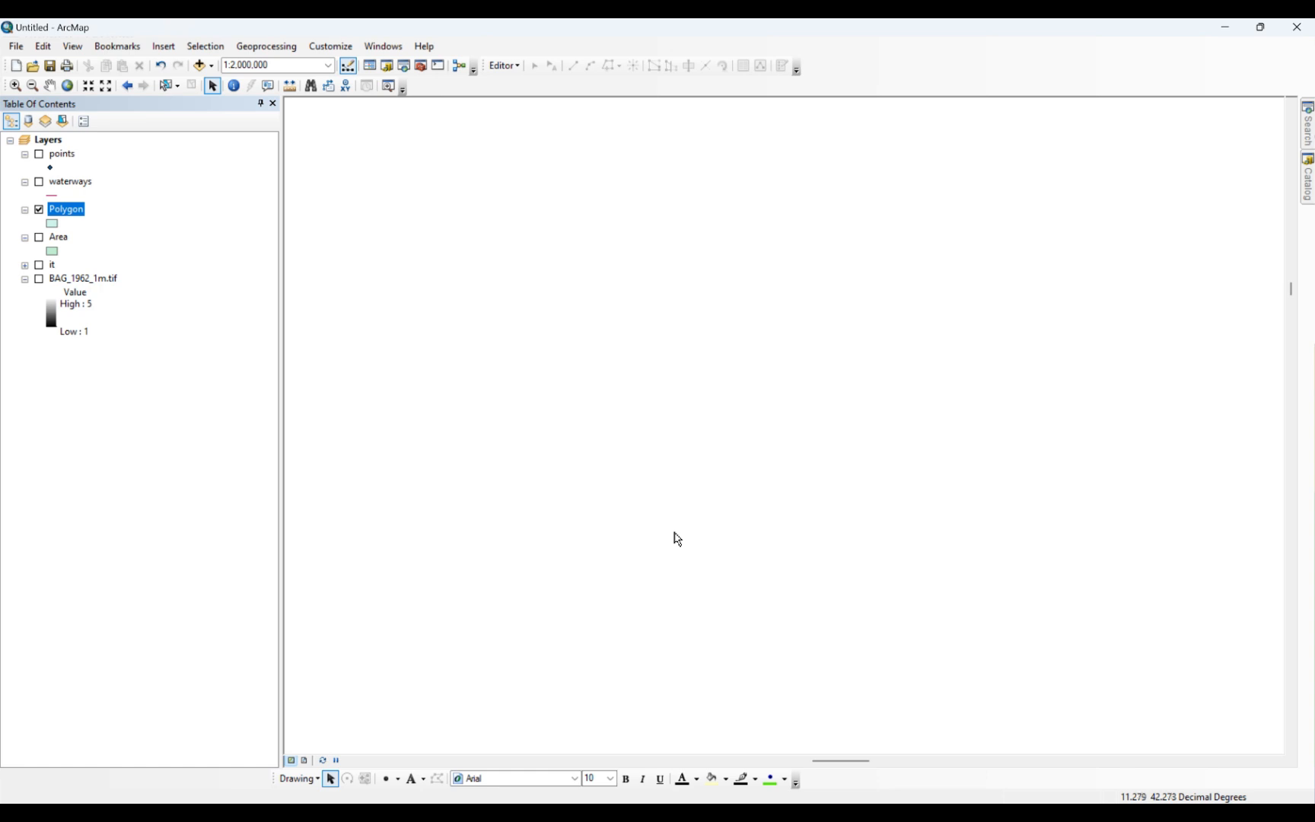
mouse_move(1308, 178)
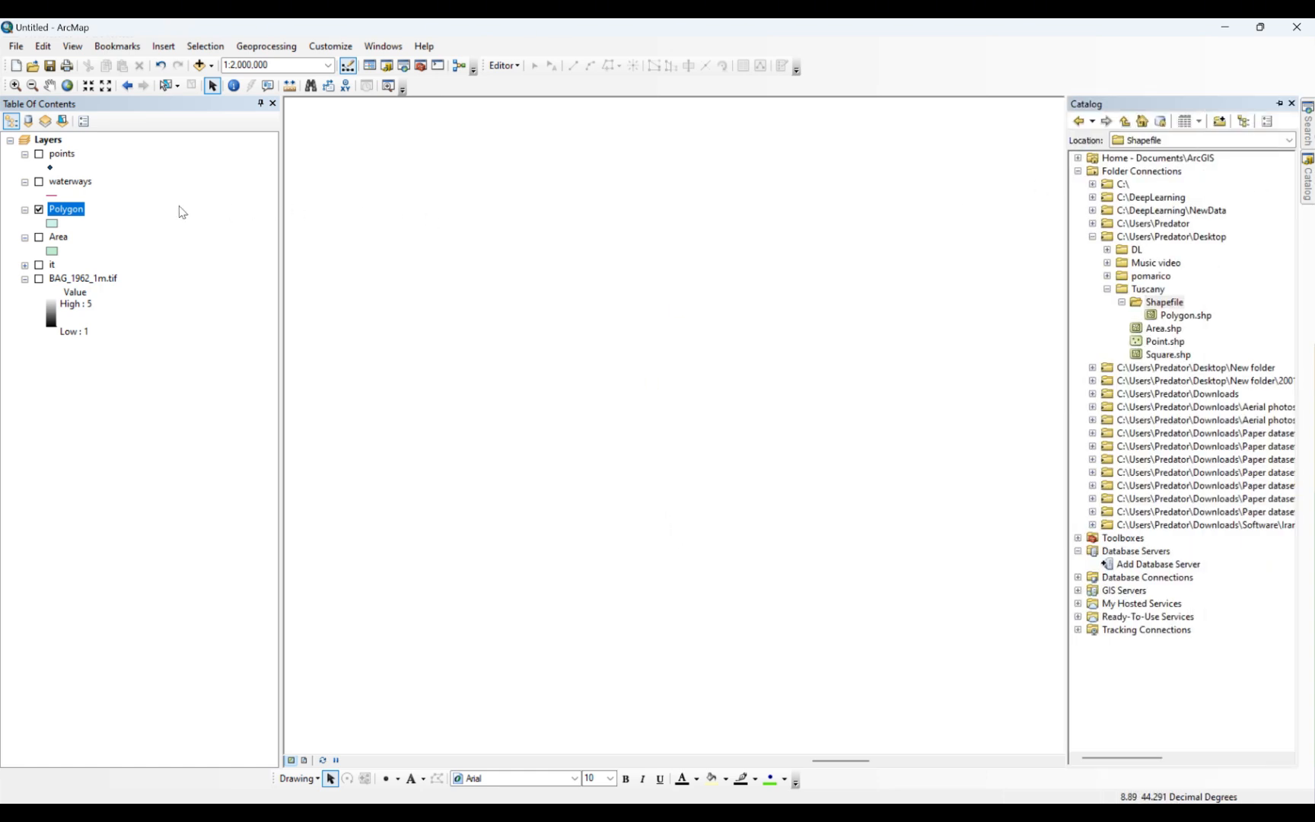
left_click(38, 213)
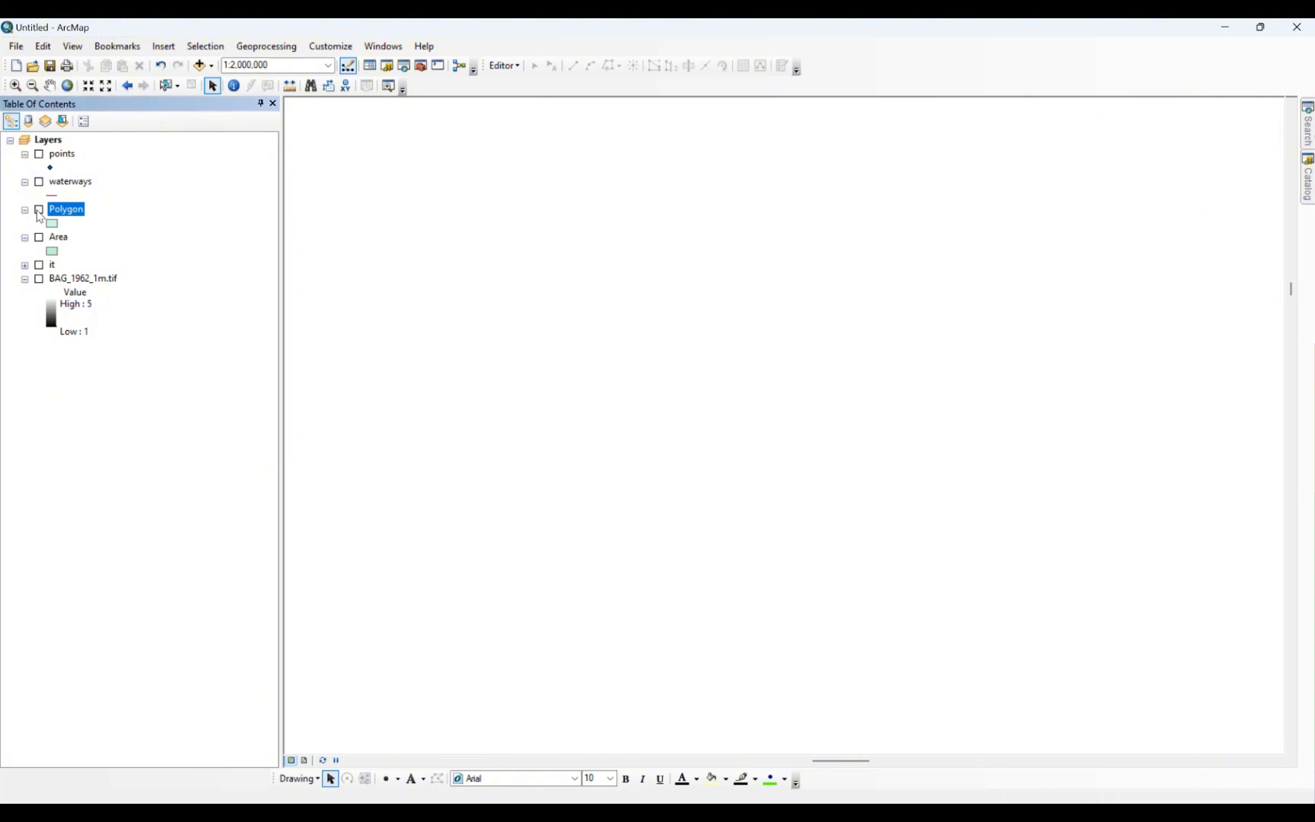
left_click(39, 211)
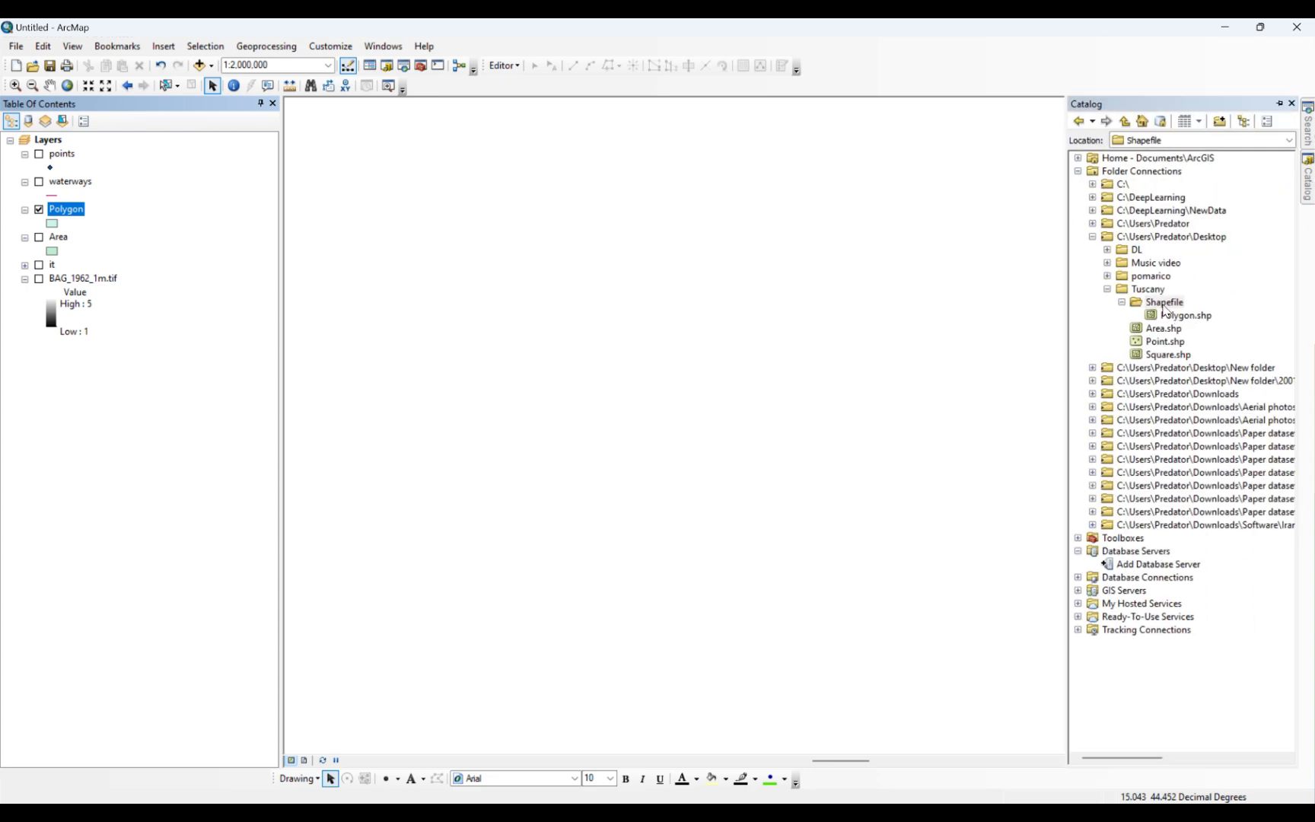
right_click(1165, 303)
mouse_move(1229, 406)
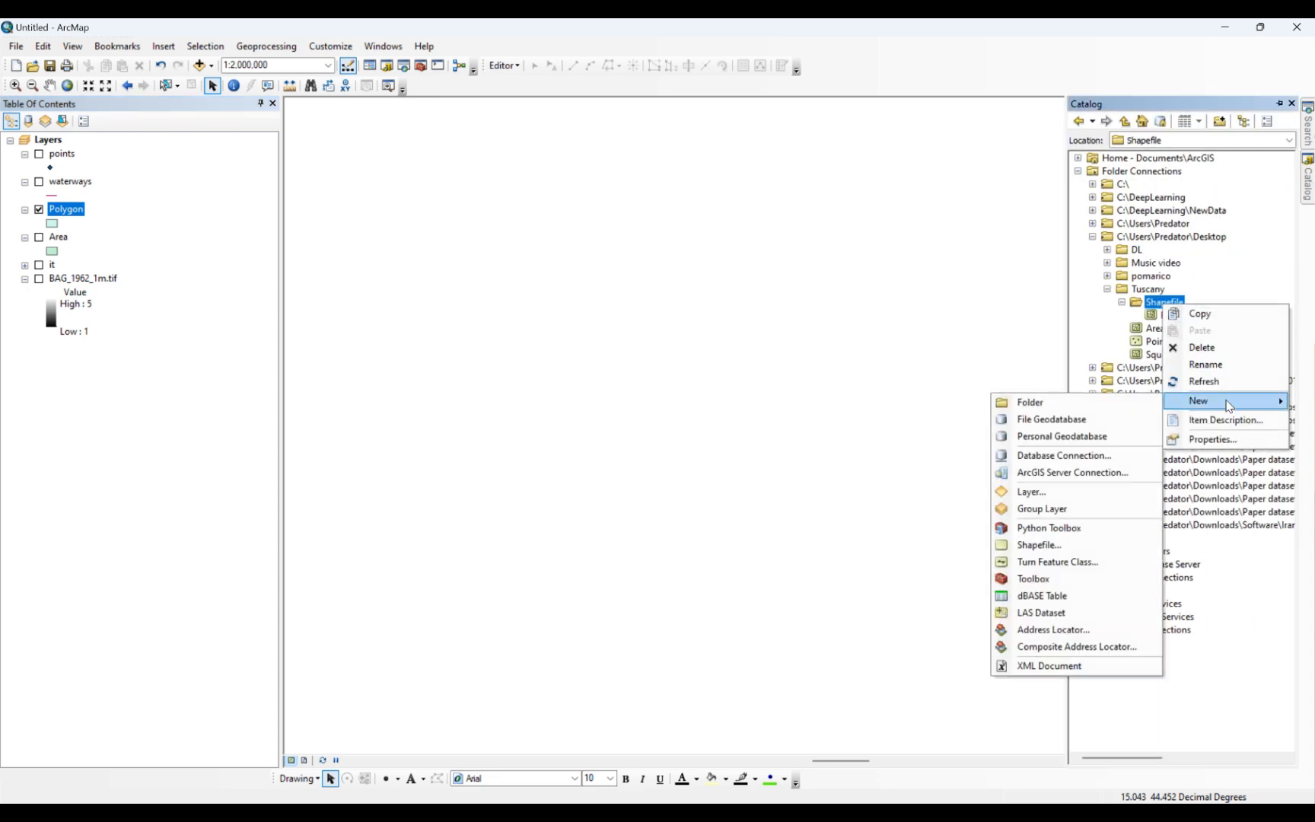
left_click(998, 322)
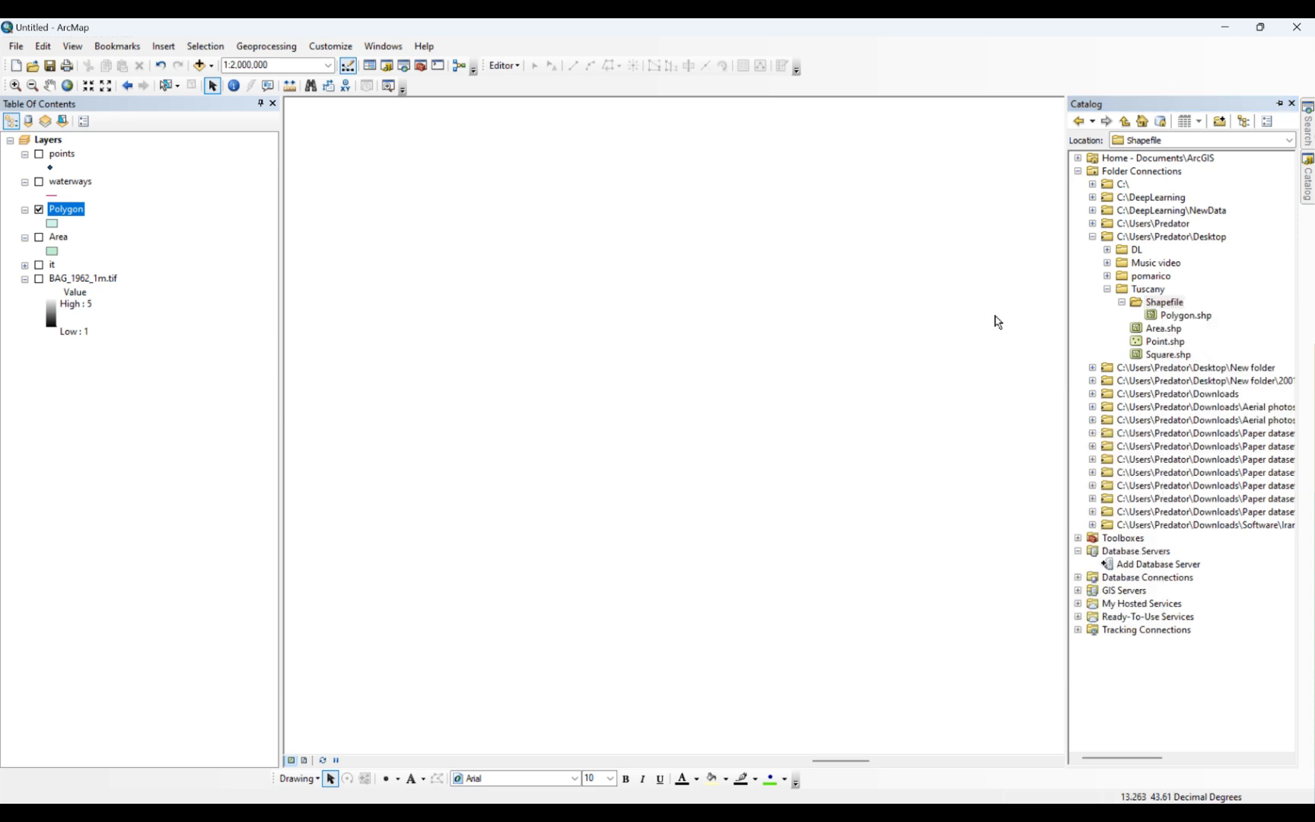
left_click(504, 66)
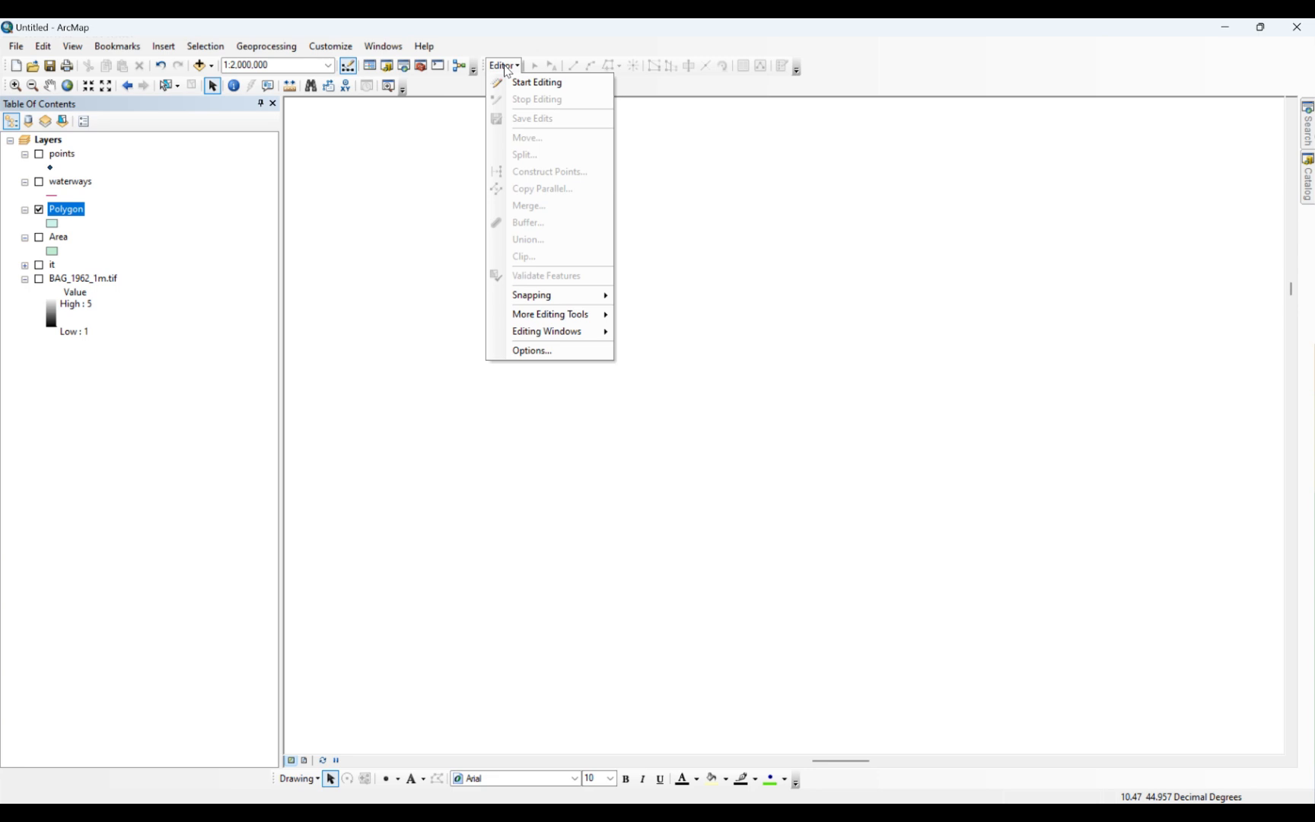
left_click(506, 67)
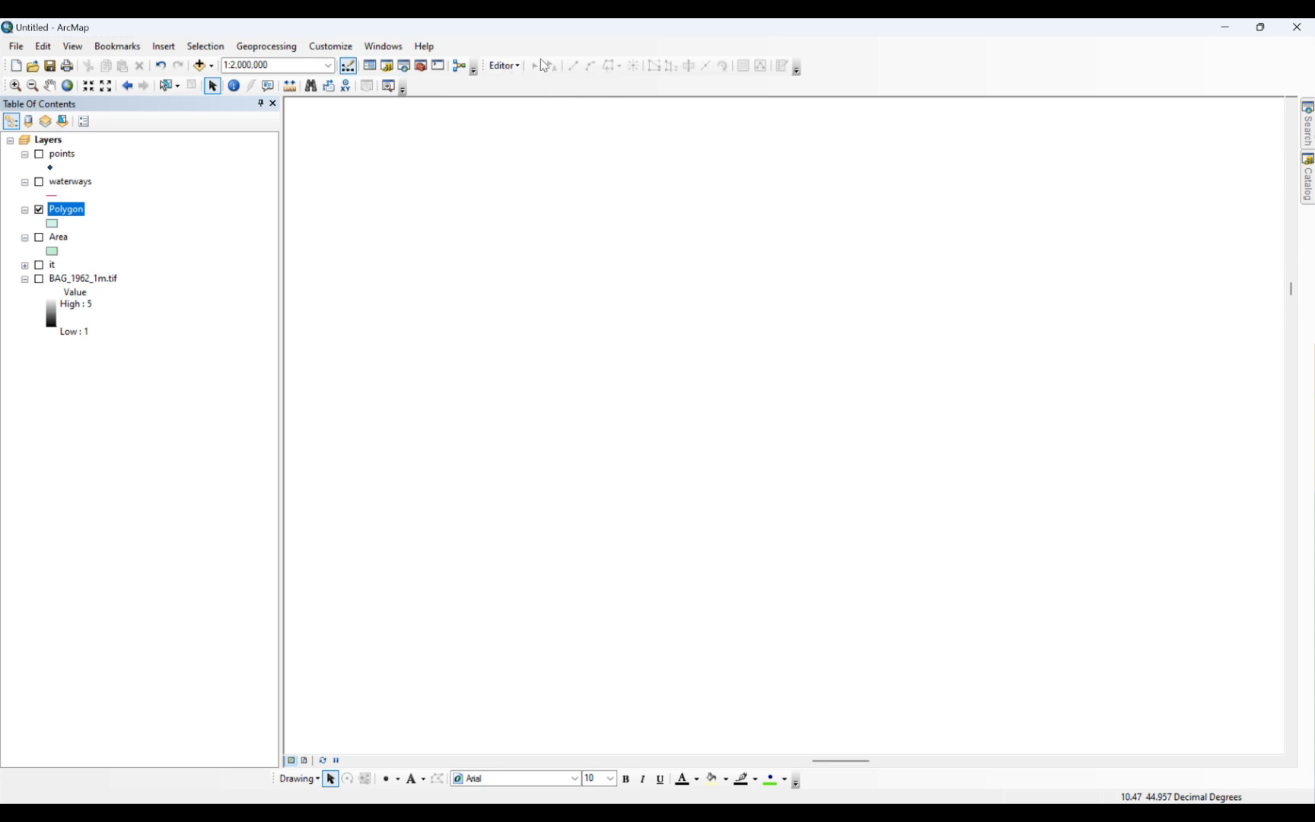
- Hide the Editor toolbar and show it again
right_click(908, 84)
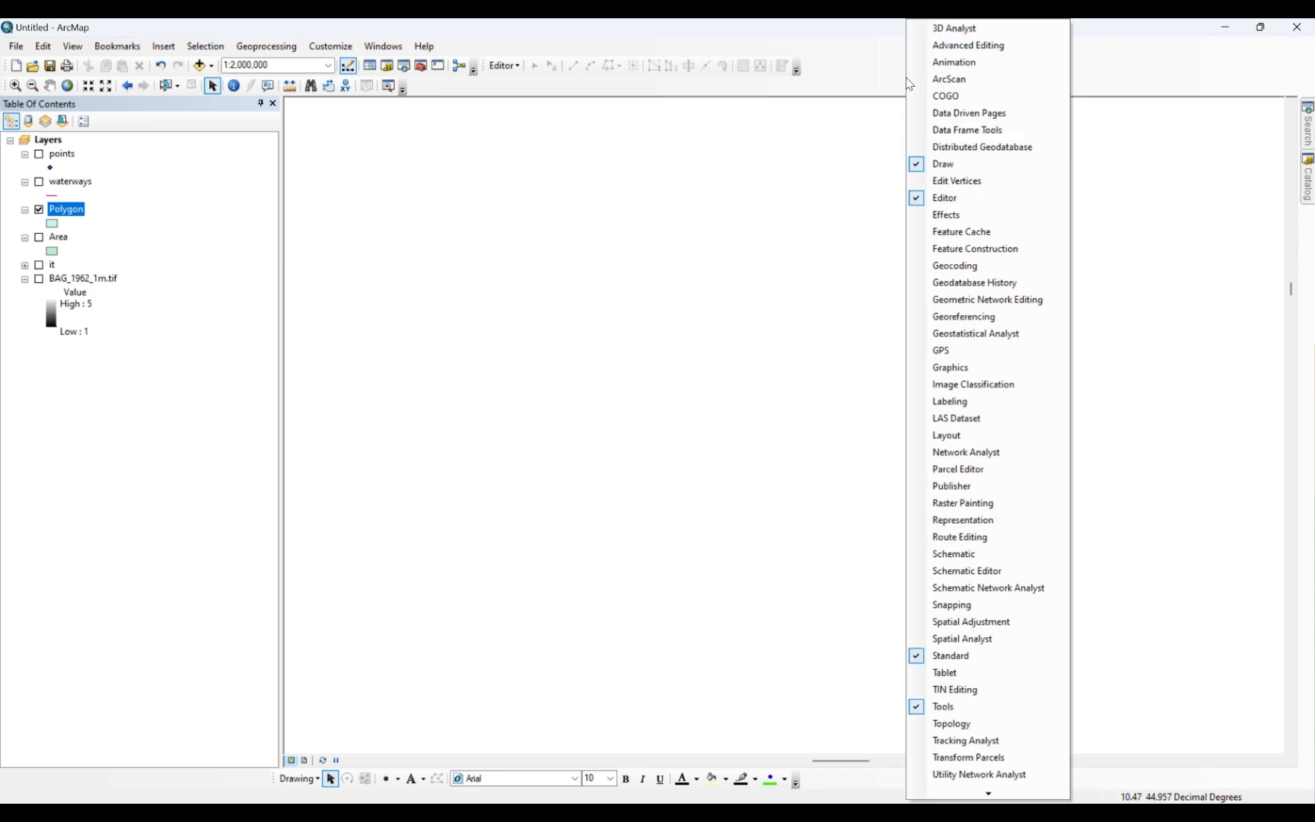
left_click(919, 199)
right_click(788, 79)
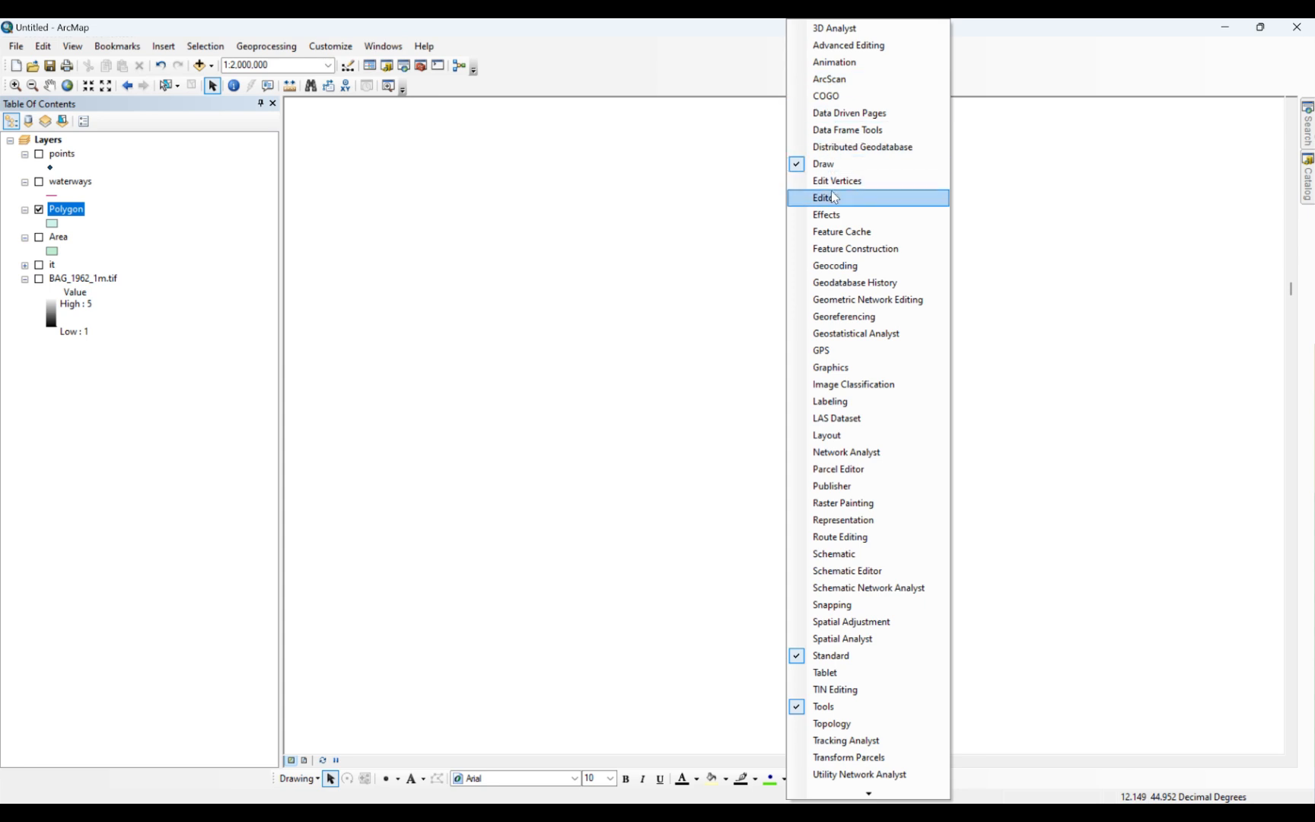
left_click(809, 200)
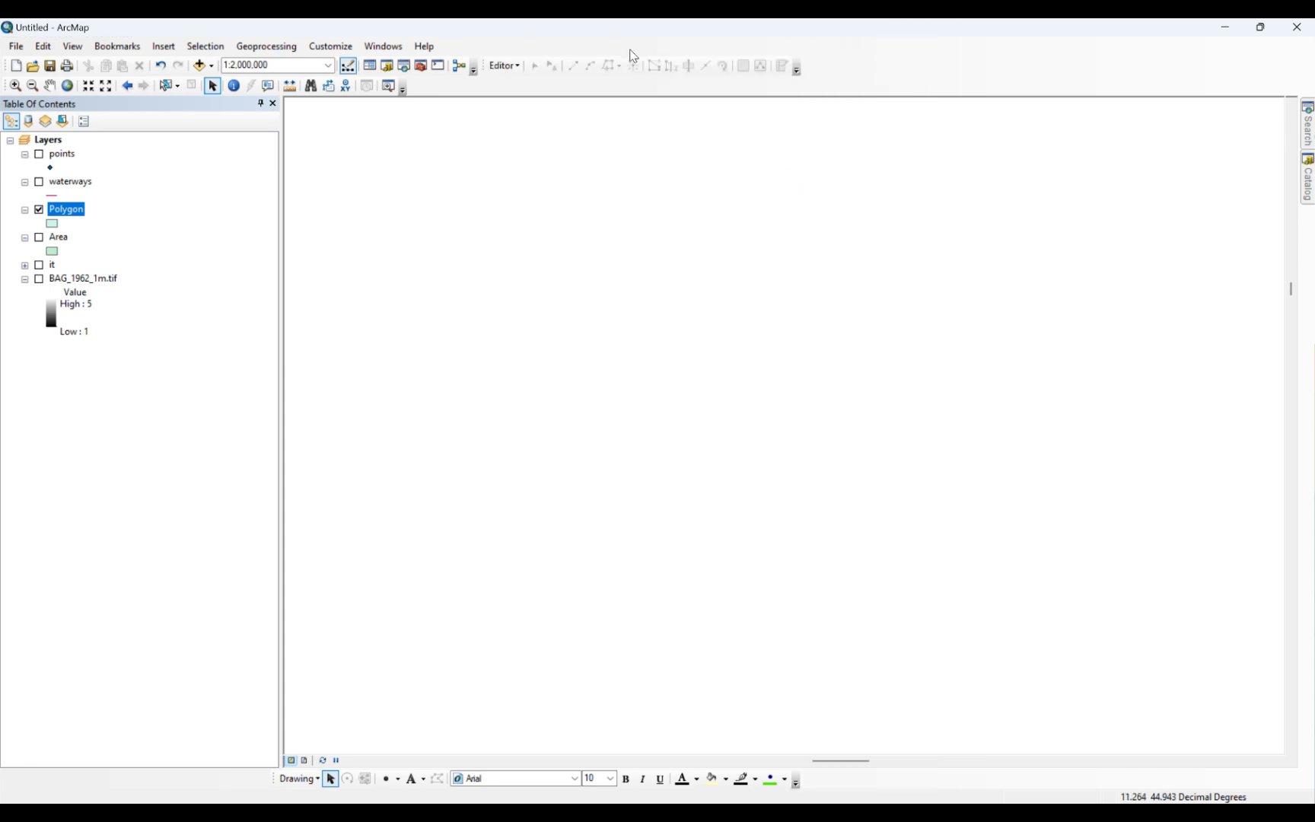
- Make the BAG_1962_1m.tif raster layer visible and fit the map to its extent
left_click(39, 279)
right_click(59, 280)
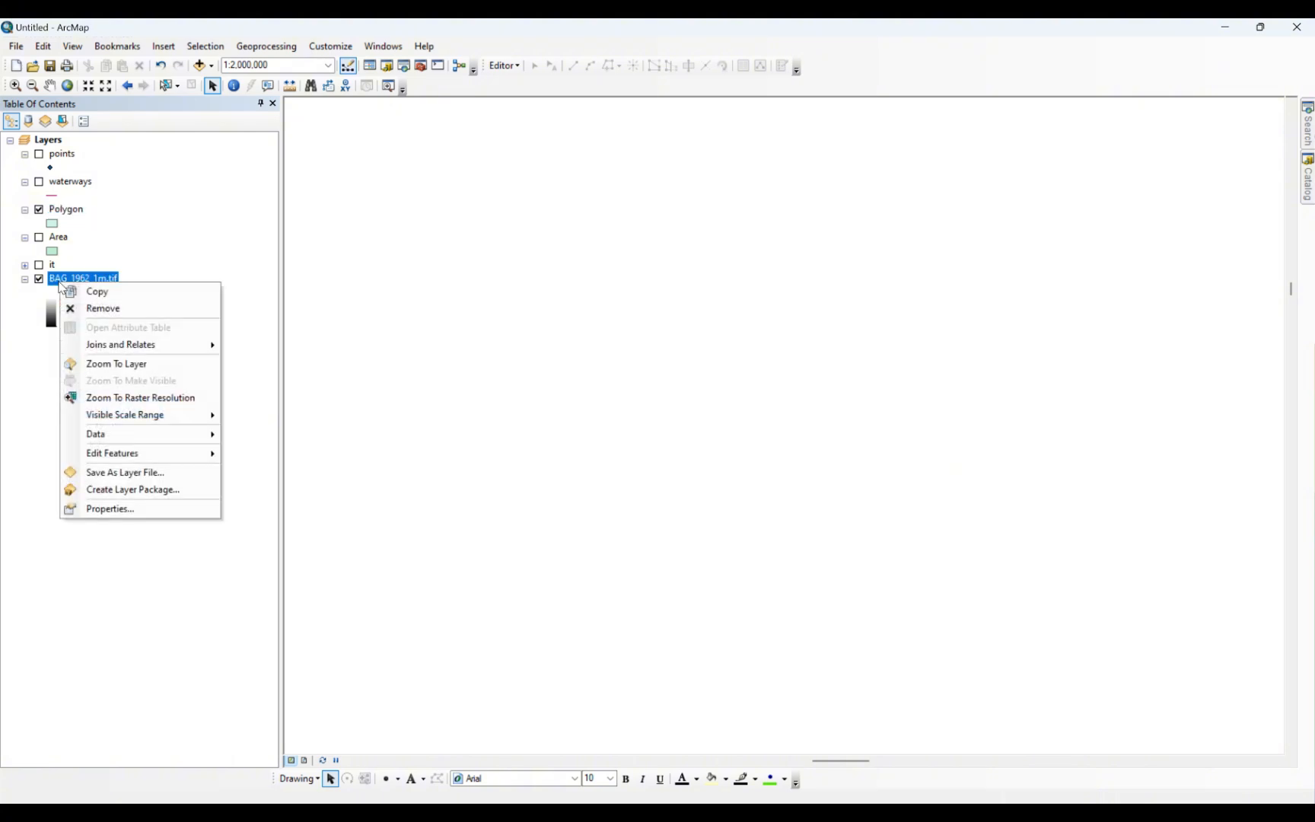
left_click(131, 371)
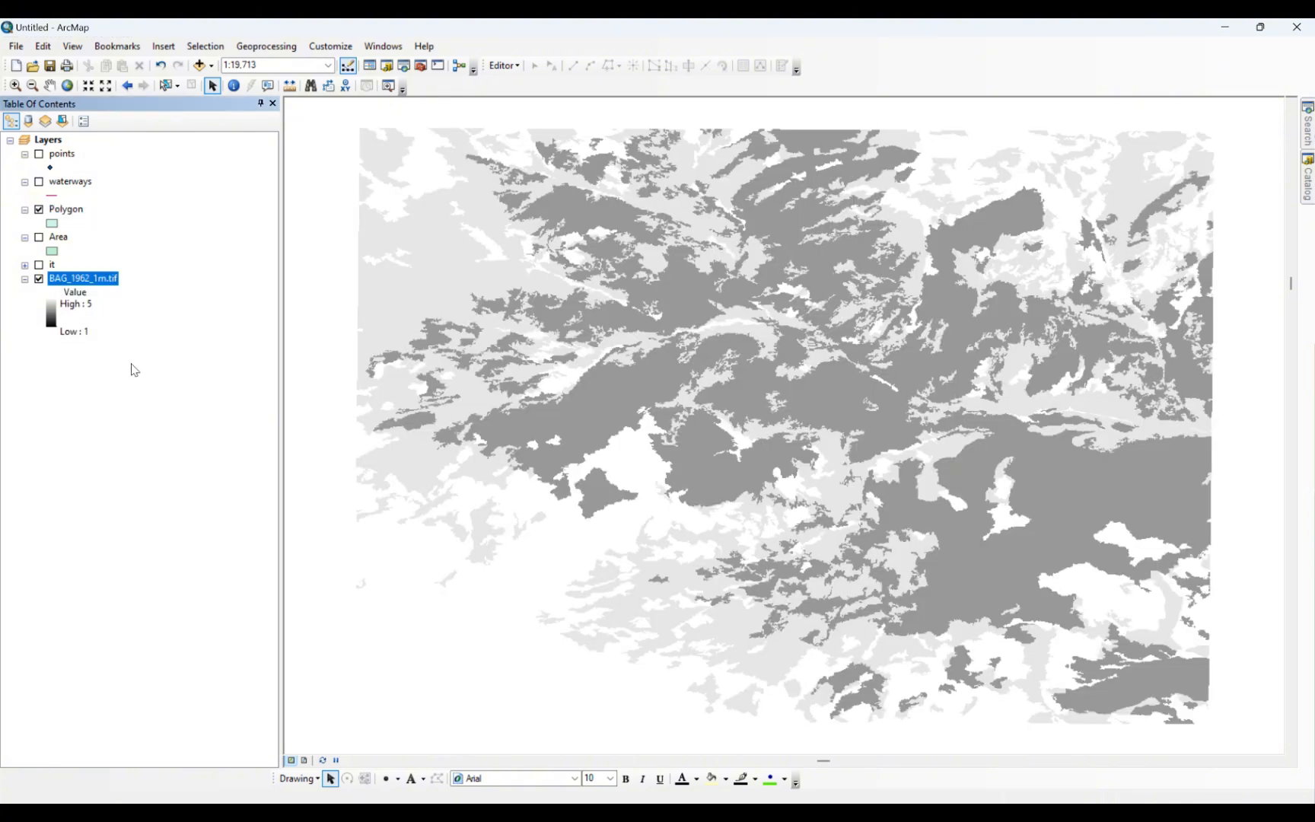
- Start an edit session on the Polygon layer, continuing despite the spatial reference mismatch warning
left_click(519, 68)
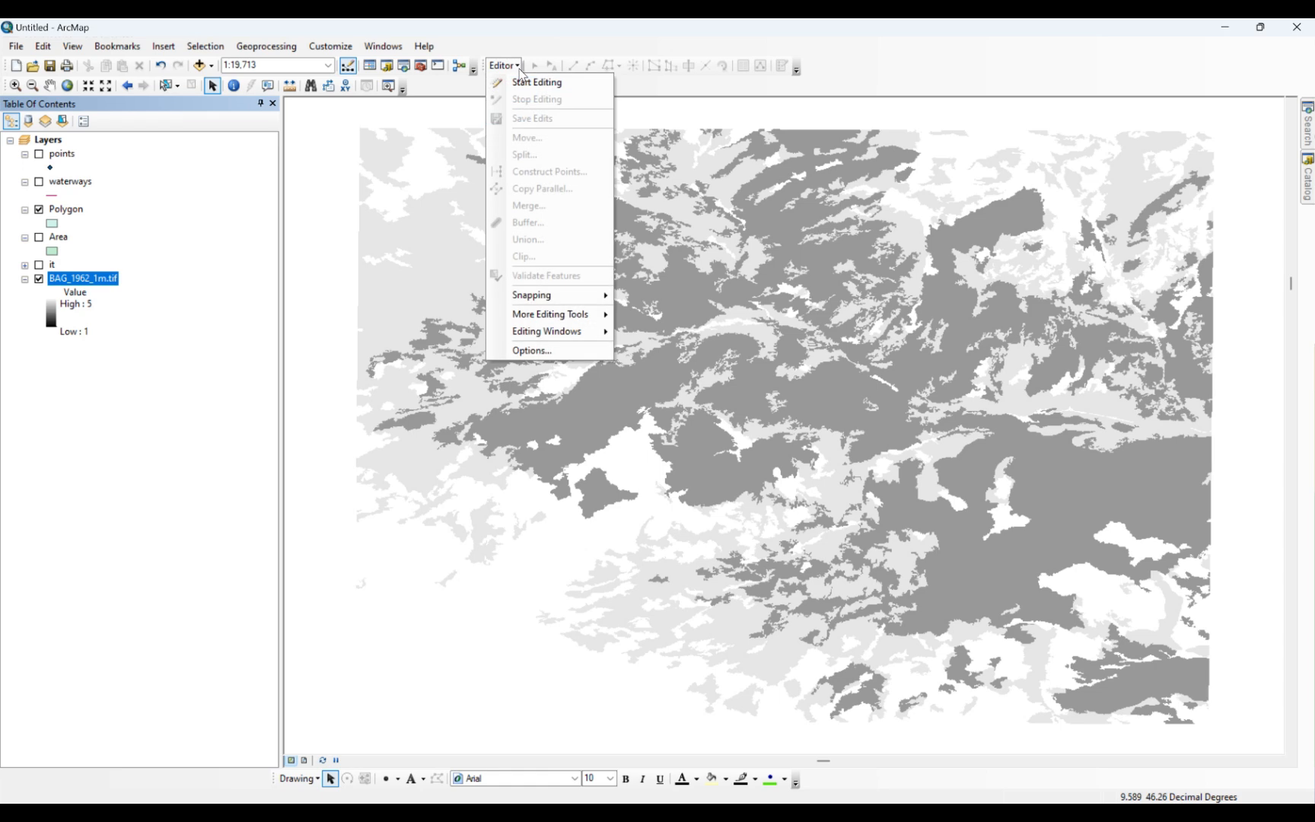
left_click(535, 81)
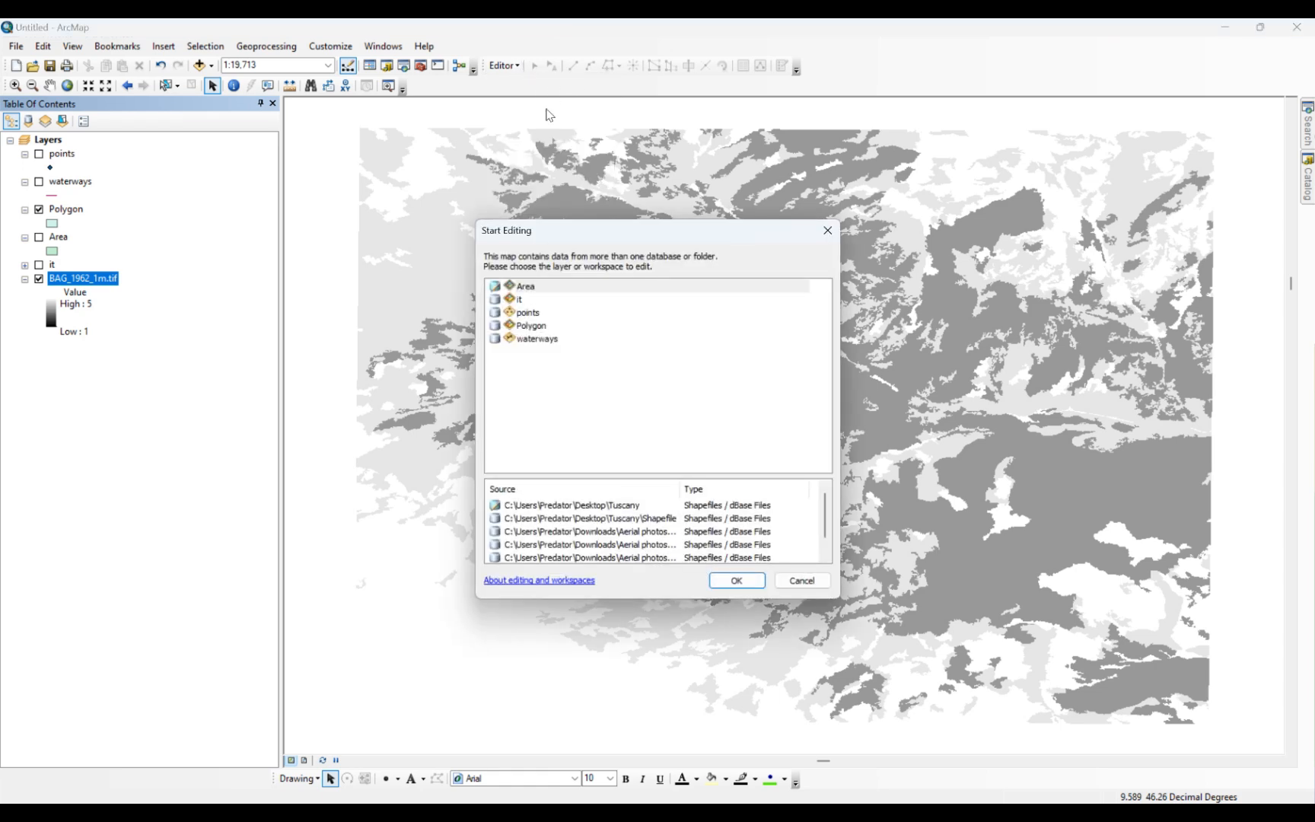
left_click(534, 326)
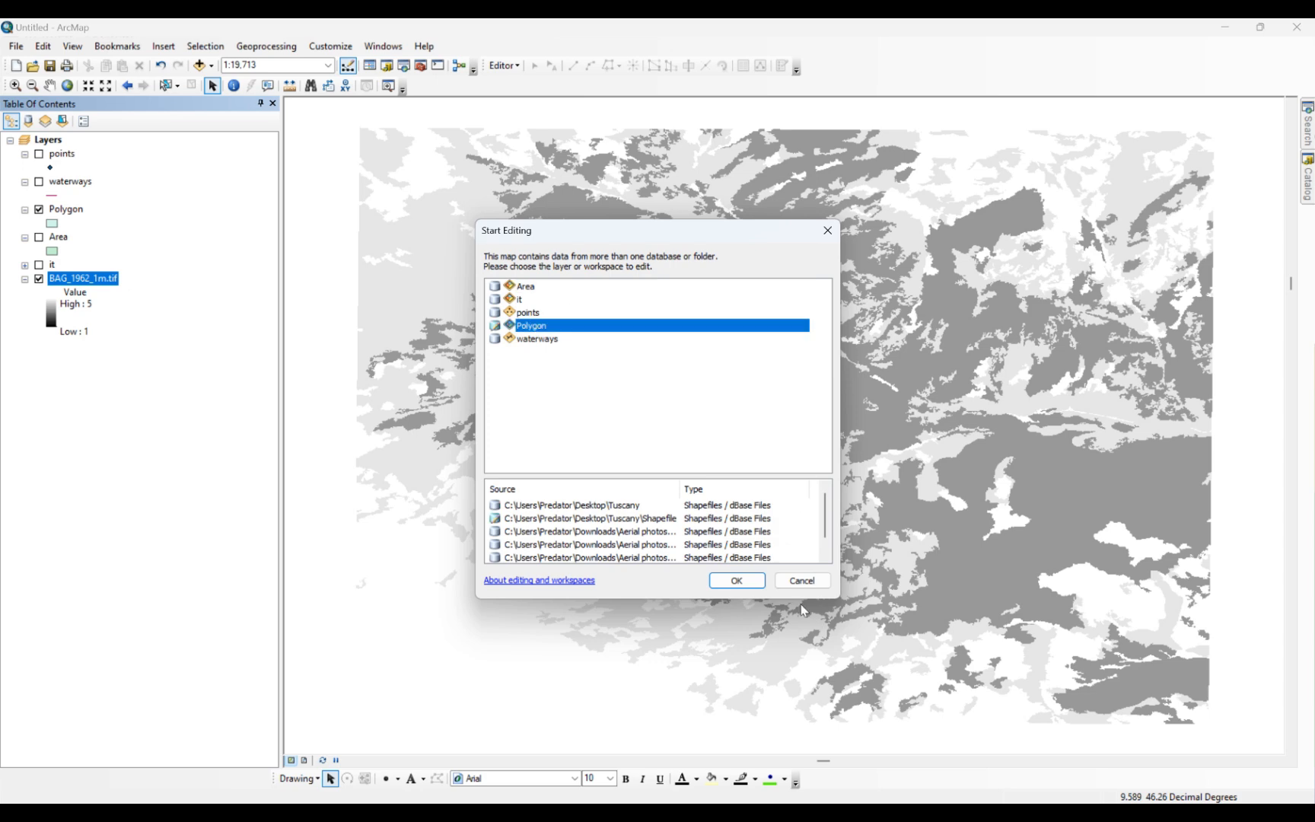
left_click(736, 580)
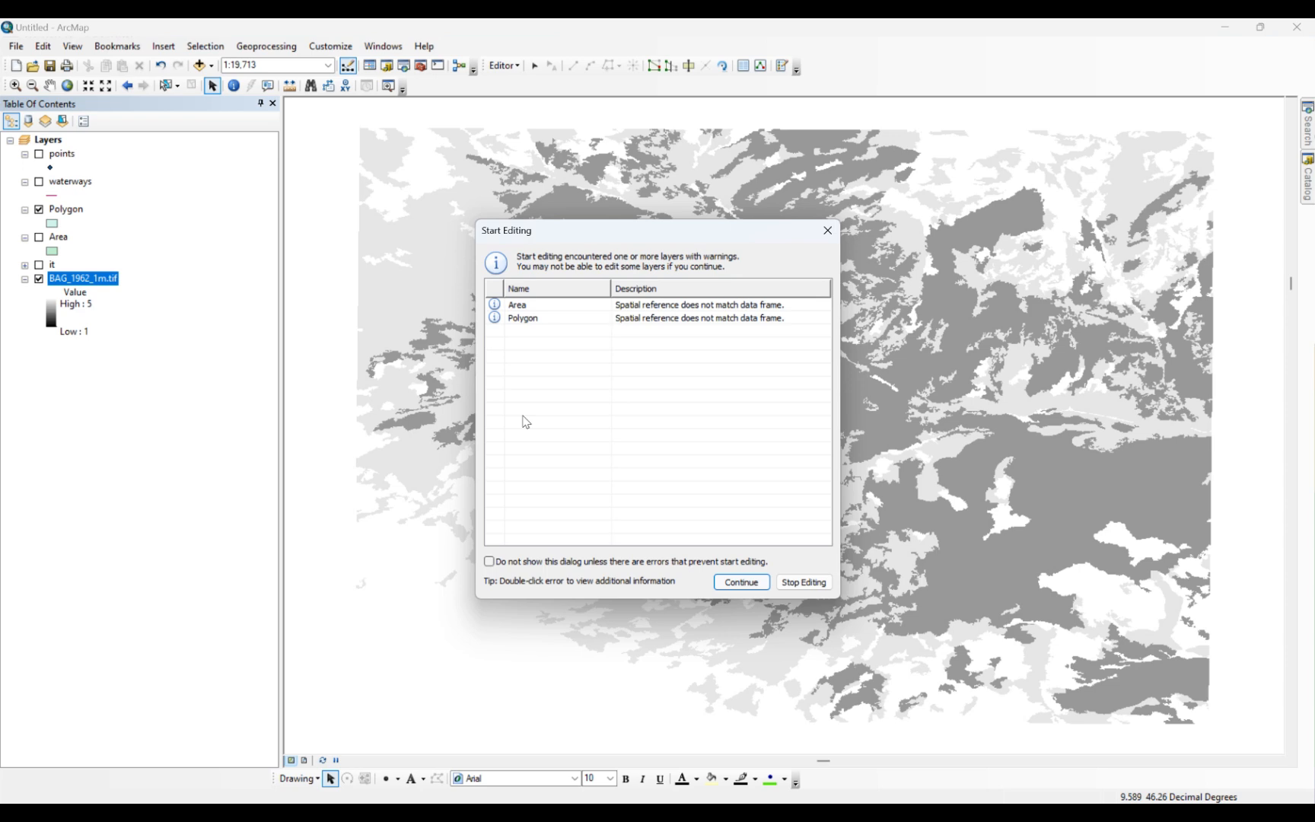
left_click(530, 319)
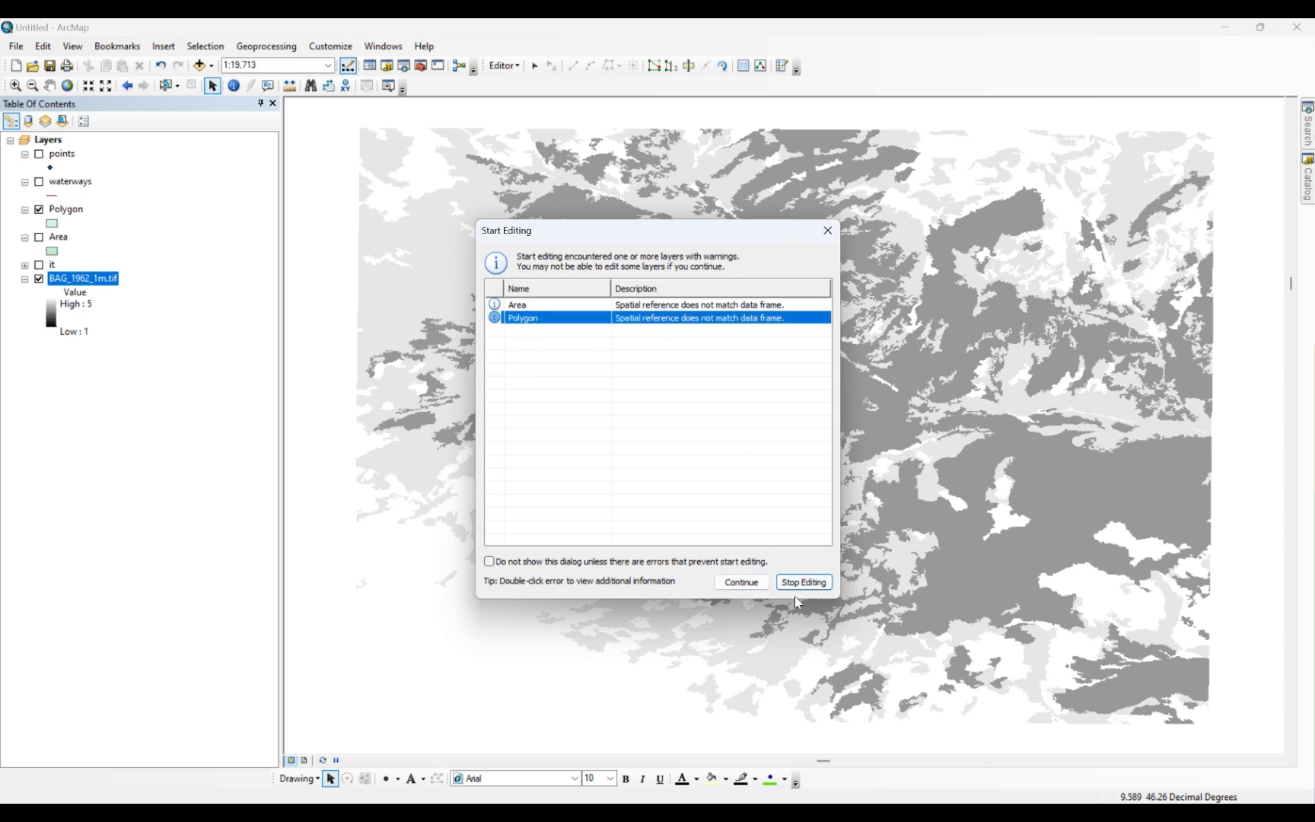
left_click(744, 583)
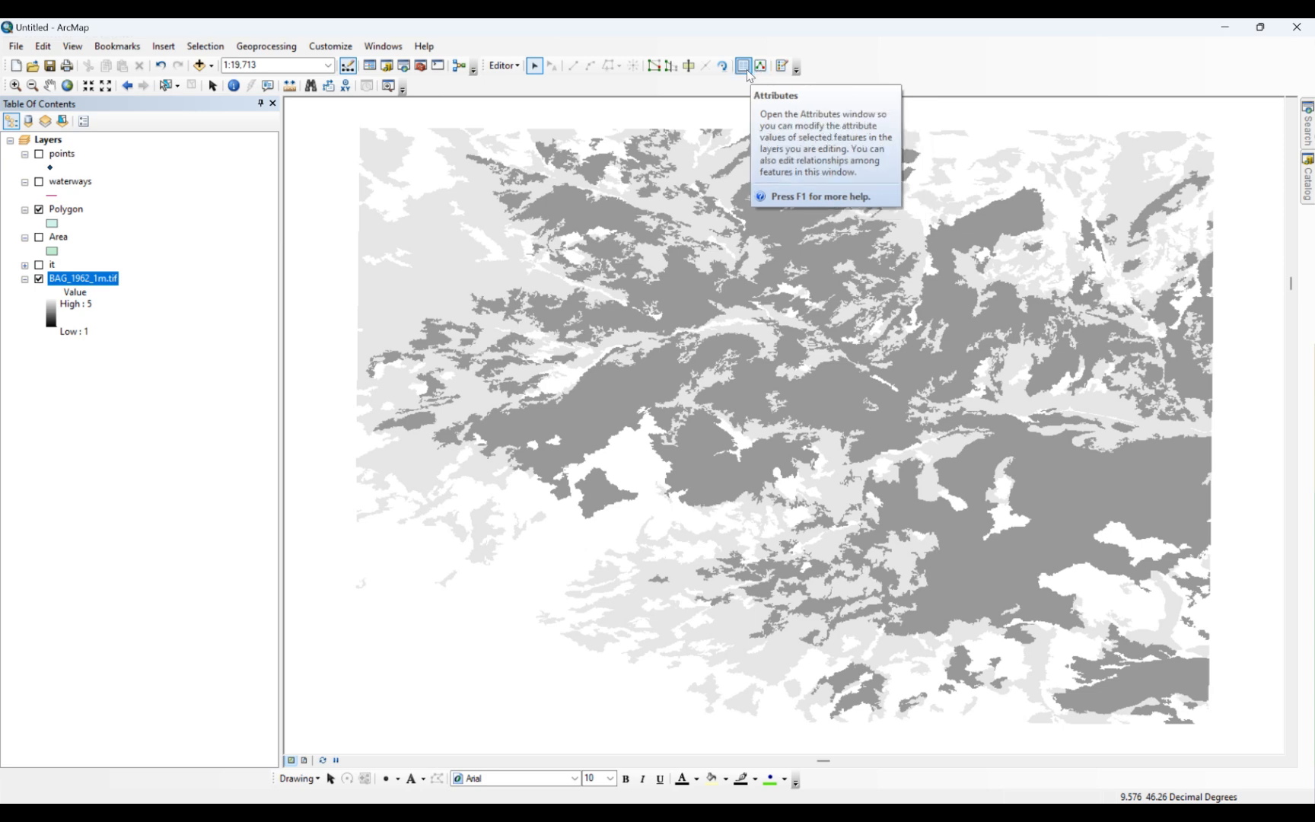
- Open the feature creation templates and activate the Polygon template with the Polygon construction tool
left_click(782, 67)
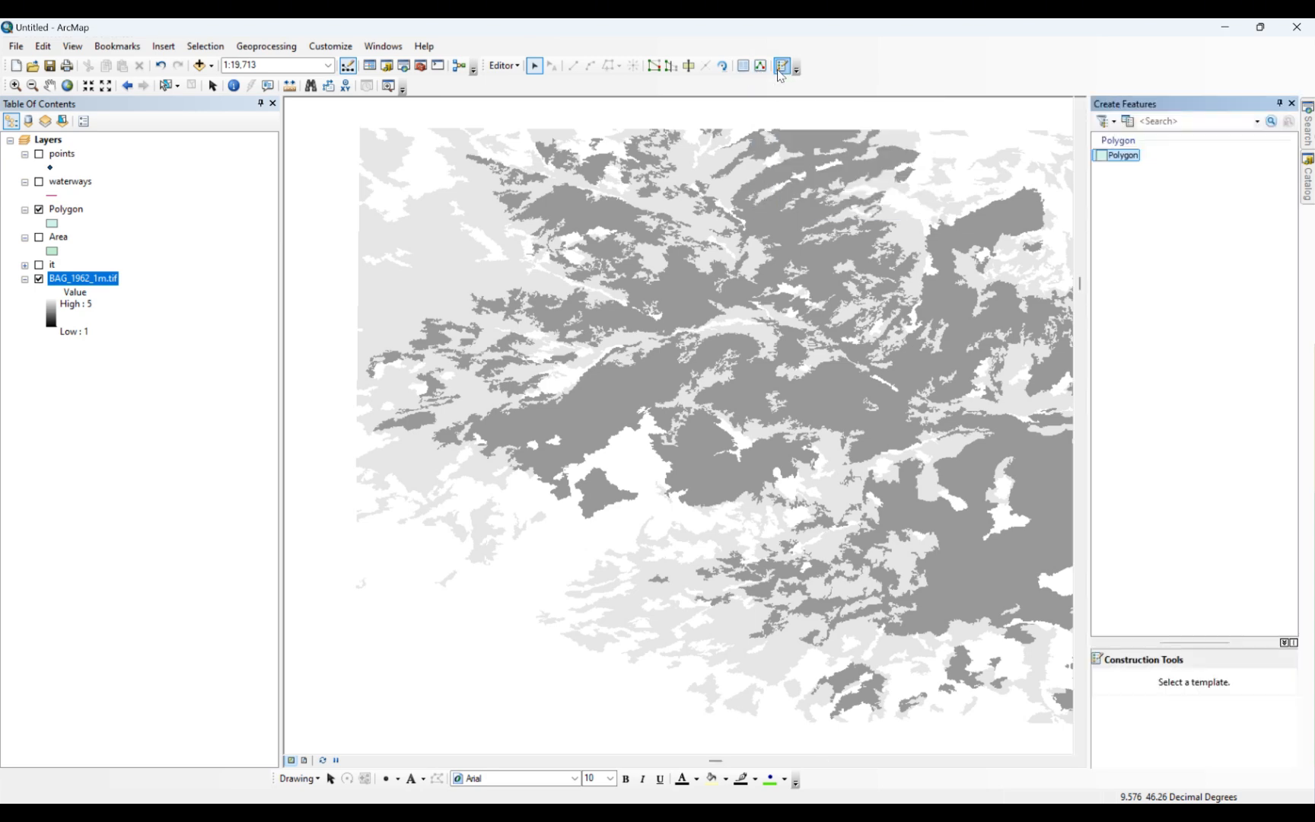
left_click(1133, 156)
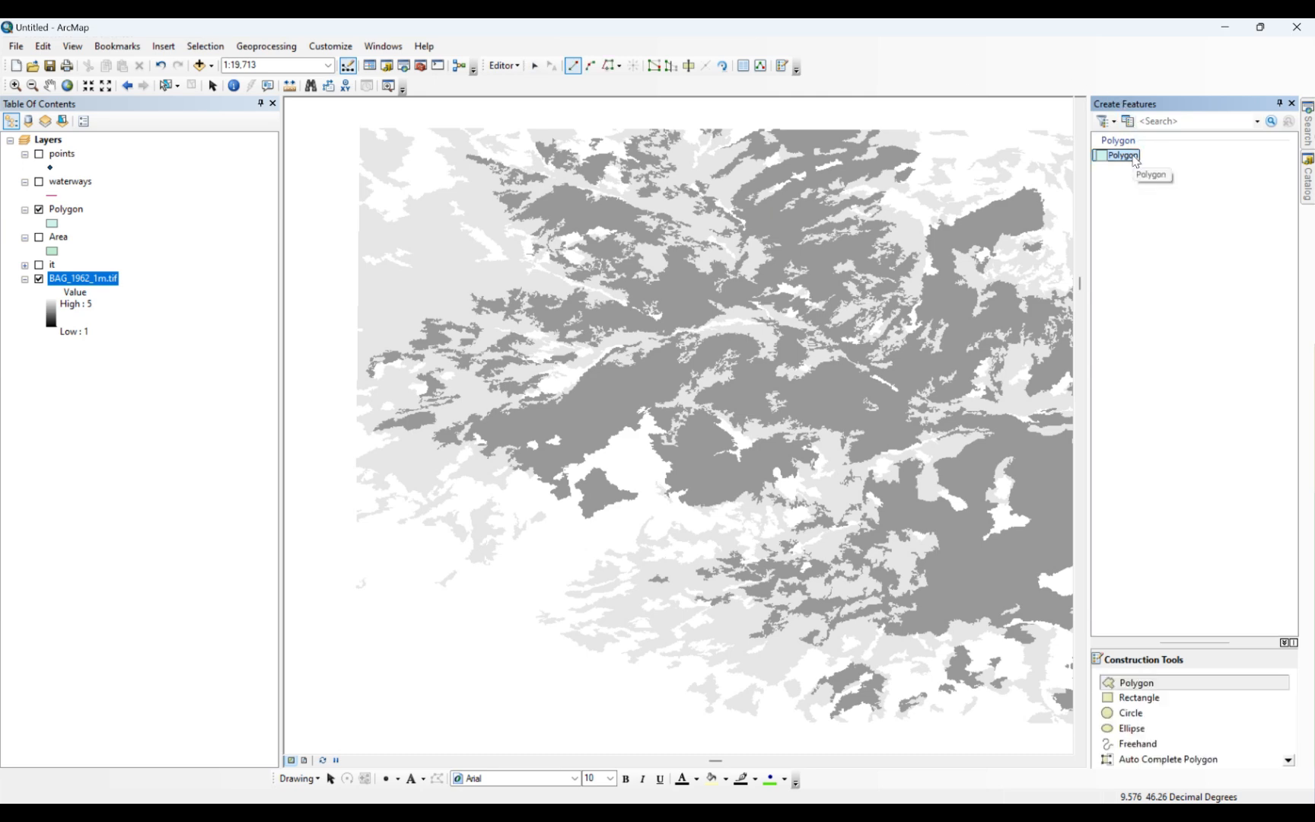
left_click(1134, 683)
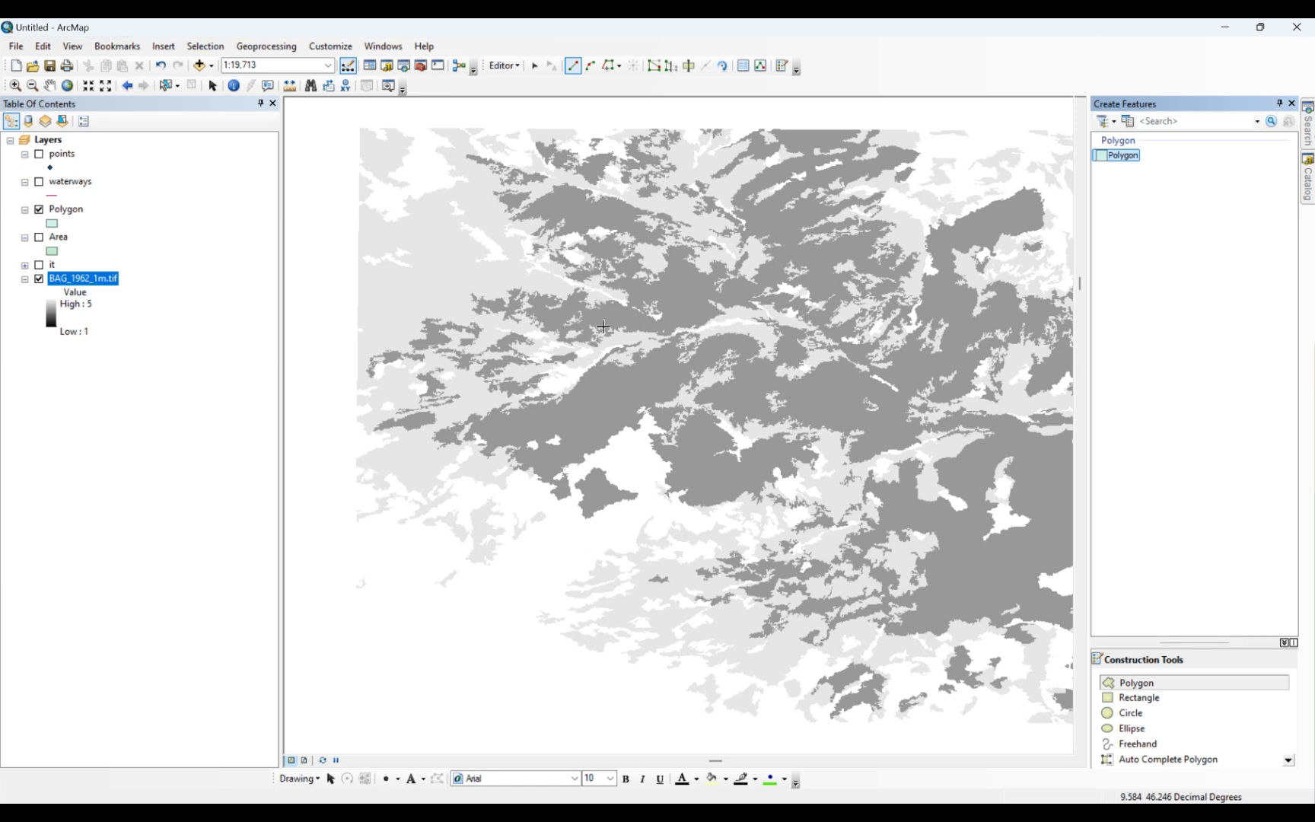
scroll(604, 327, "down", 2)
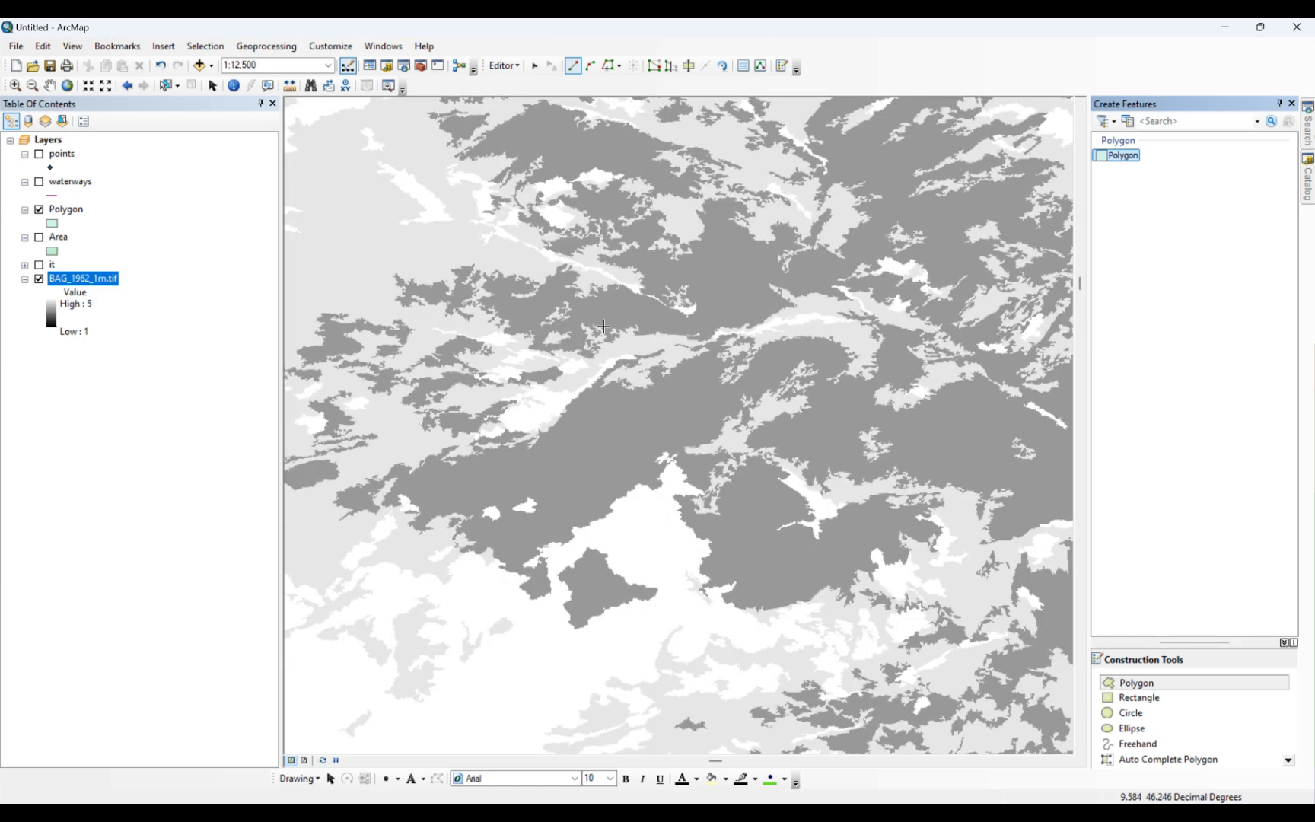
scroll(603, 327, "down", 1)
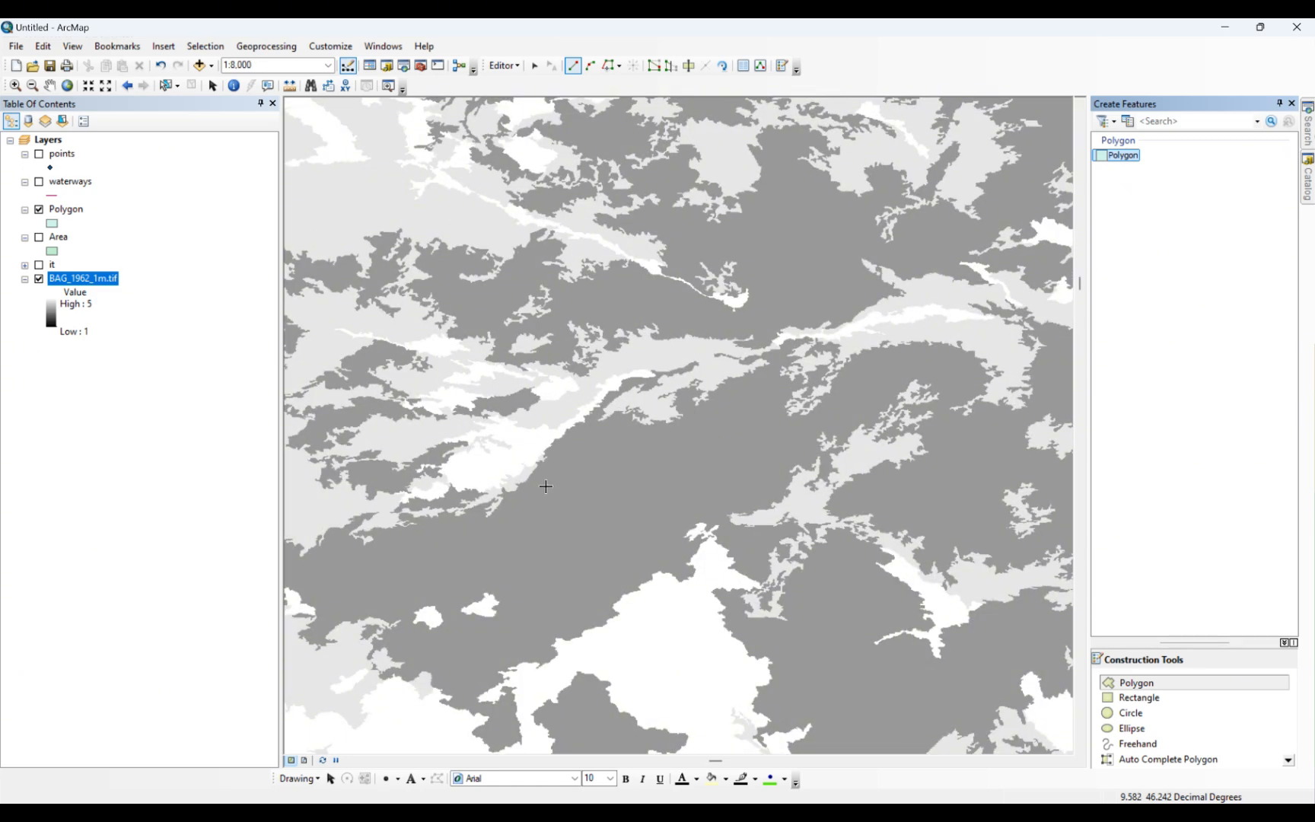
- Symbolize the BAG_1962_1m.tif raster as Classified with a green-to-yellow-to-red color ramp and apply it
right_click(81, 283)
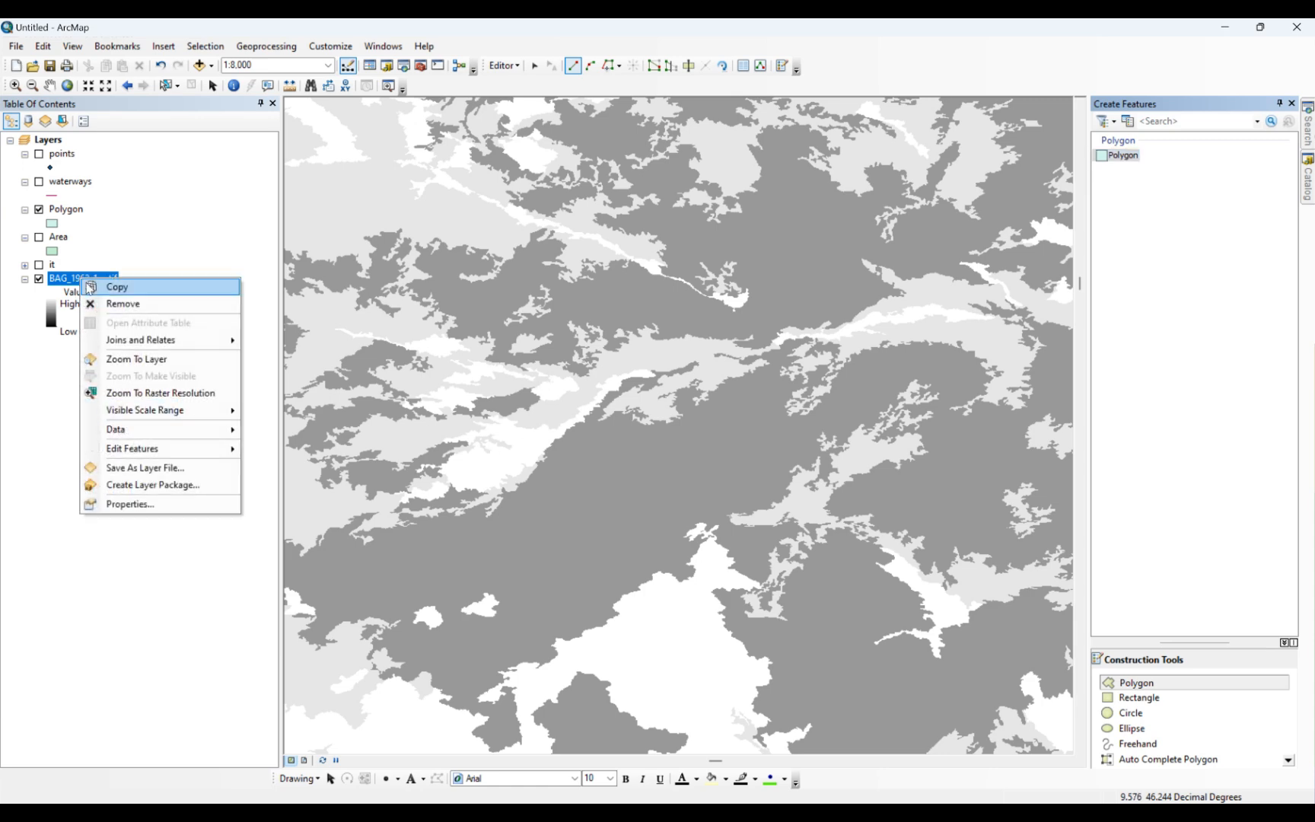
left_click(159, 506)
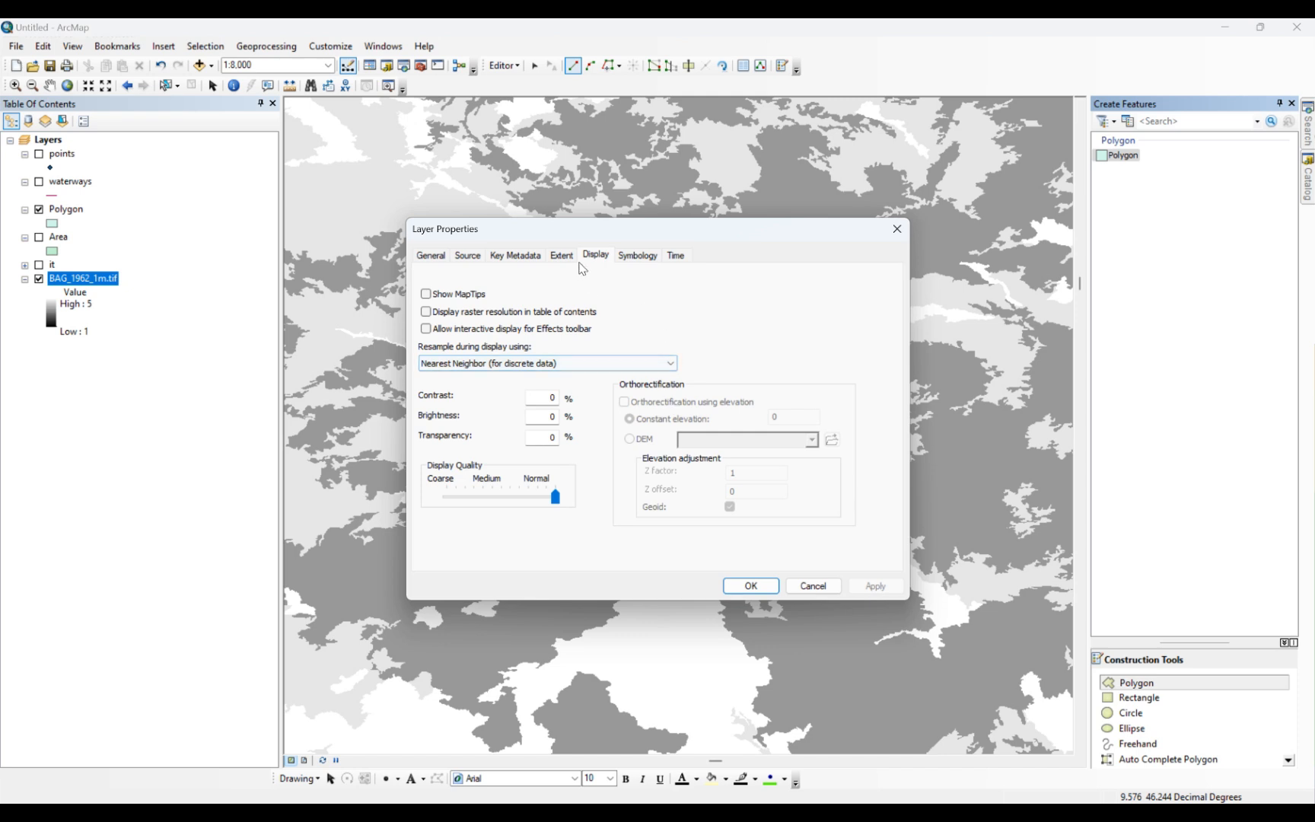
left_click(636, 256)
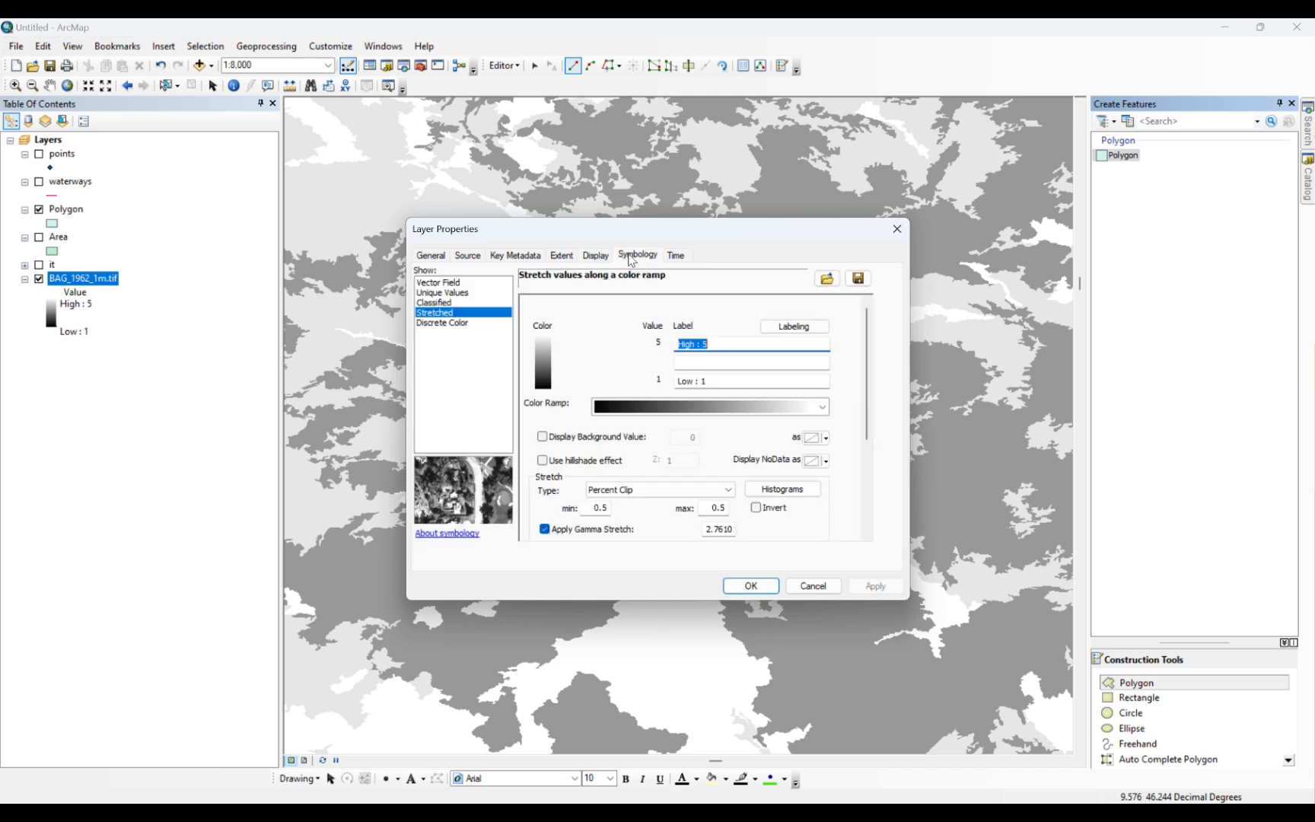
left_click(452, 303)
left_click(710, 472)
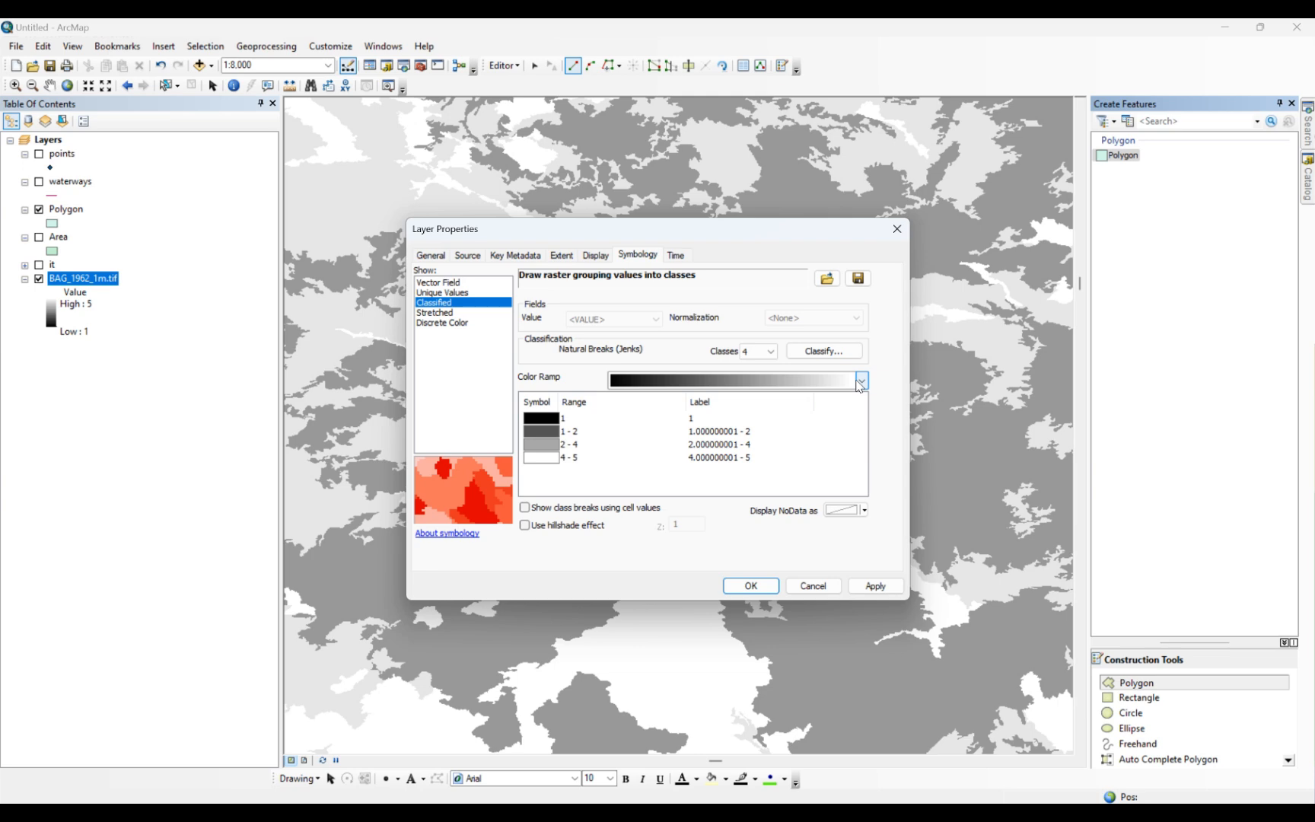
left_click(860, 381)
left_click(784, 521)
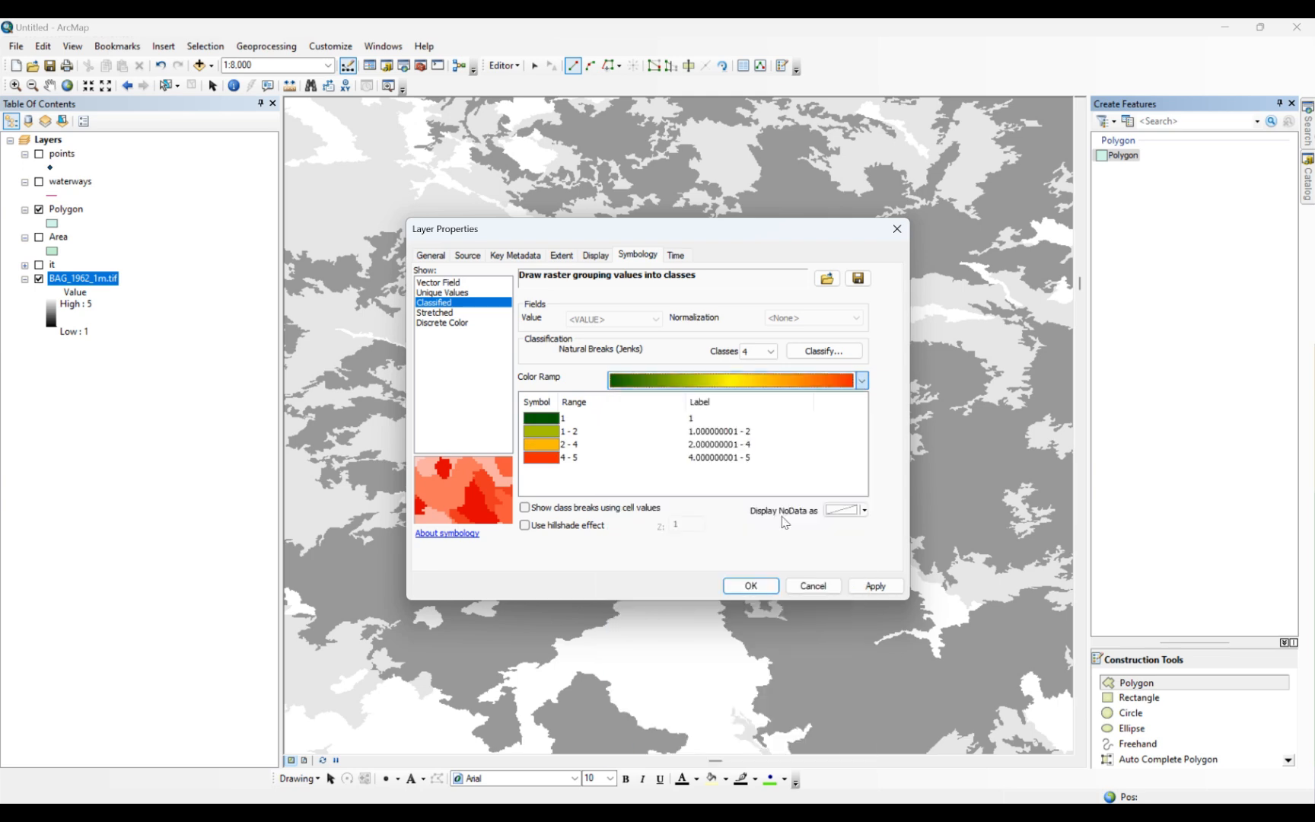
left_click(873, 586)
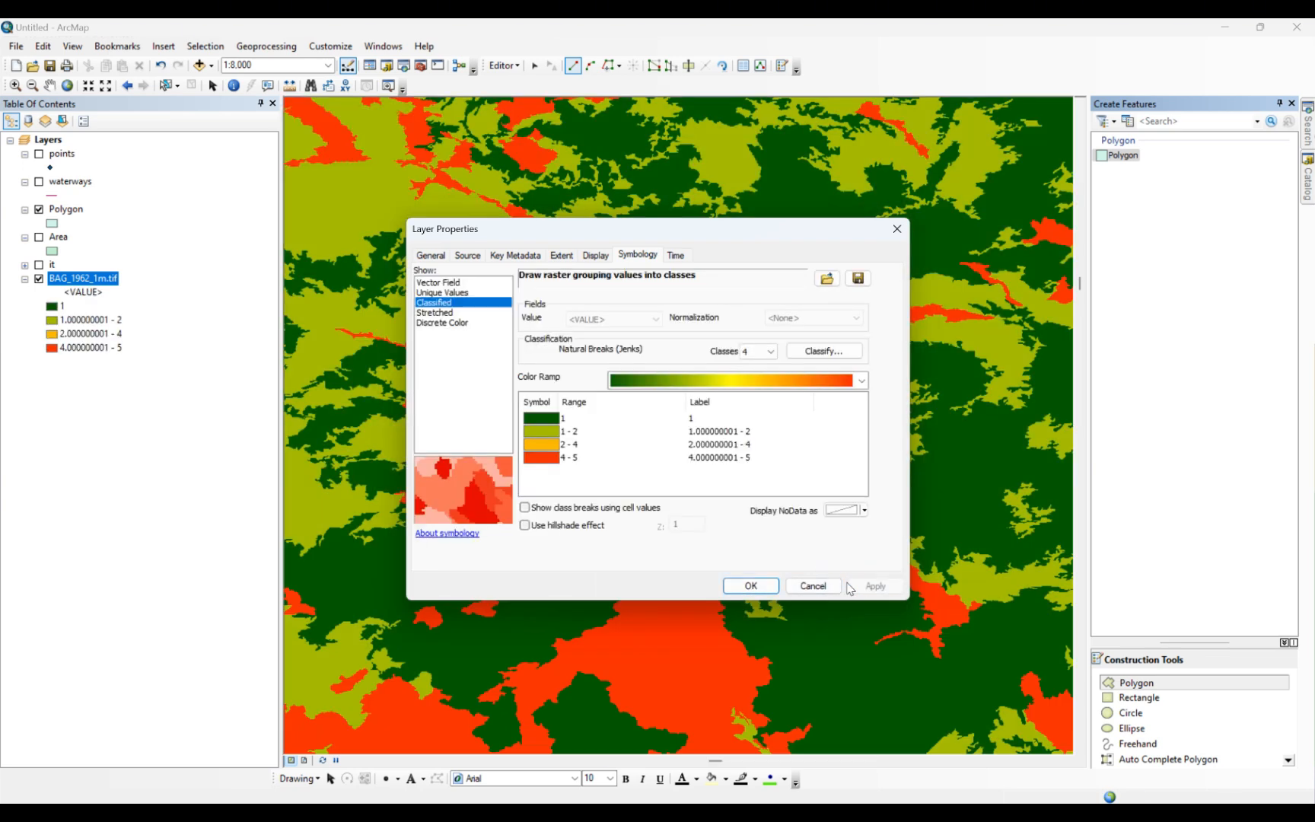
- Accept the classified symbology for the BAG_1962_1m.tif raster and close its layer properties
left_click(768, 587)
scroll(502, 453, "up", 2)
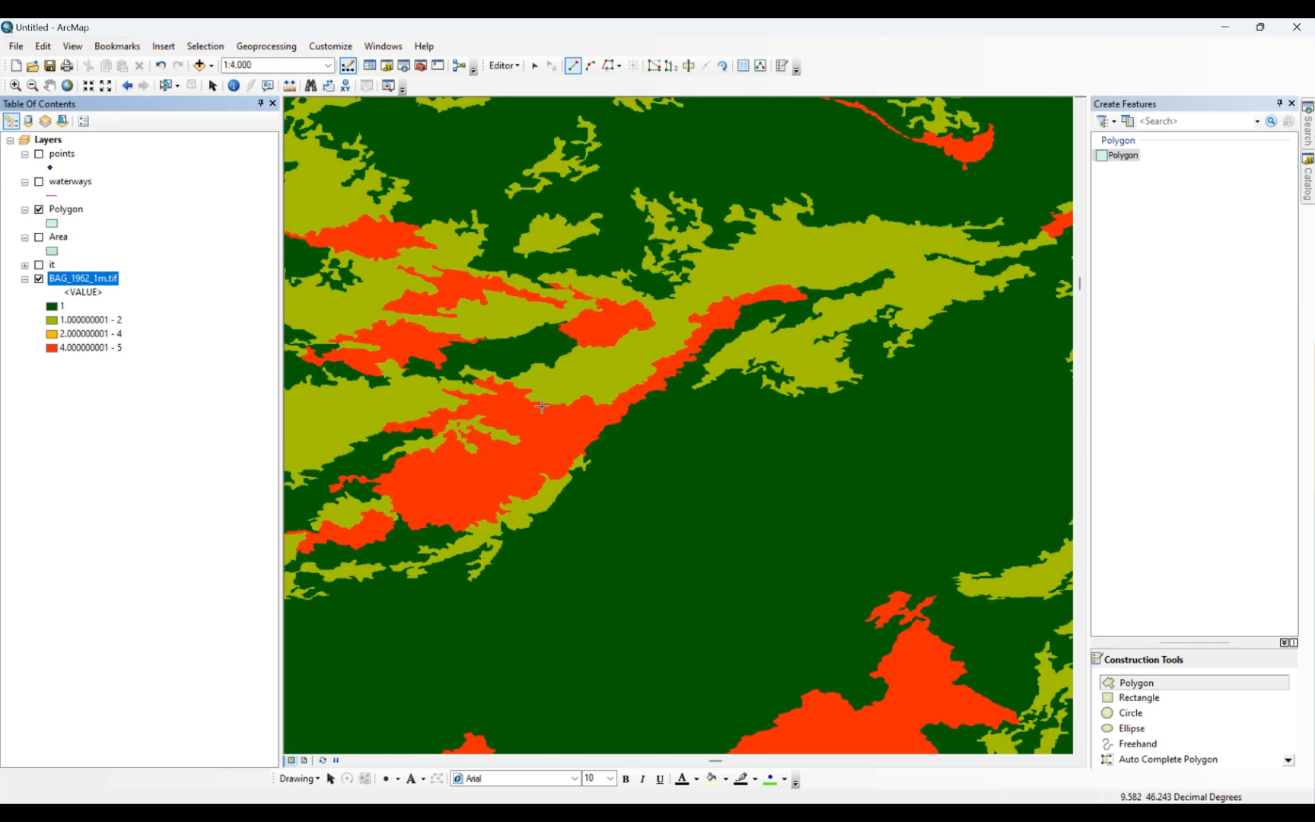
scroll(542, 406, "up", 2)
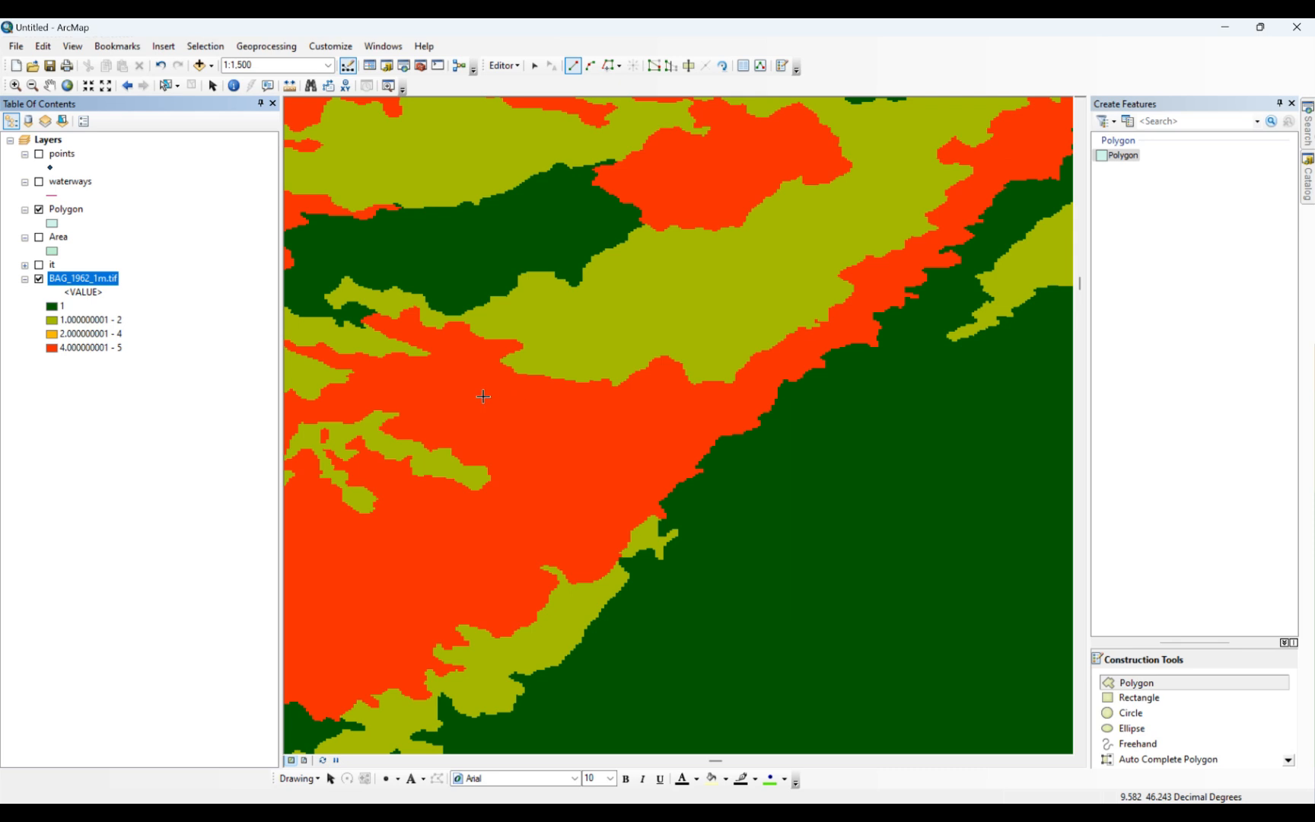
left_click(461, 391)
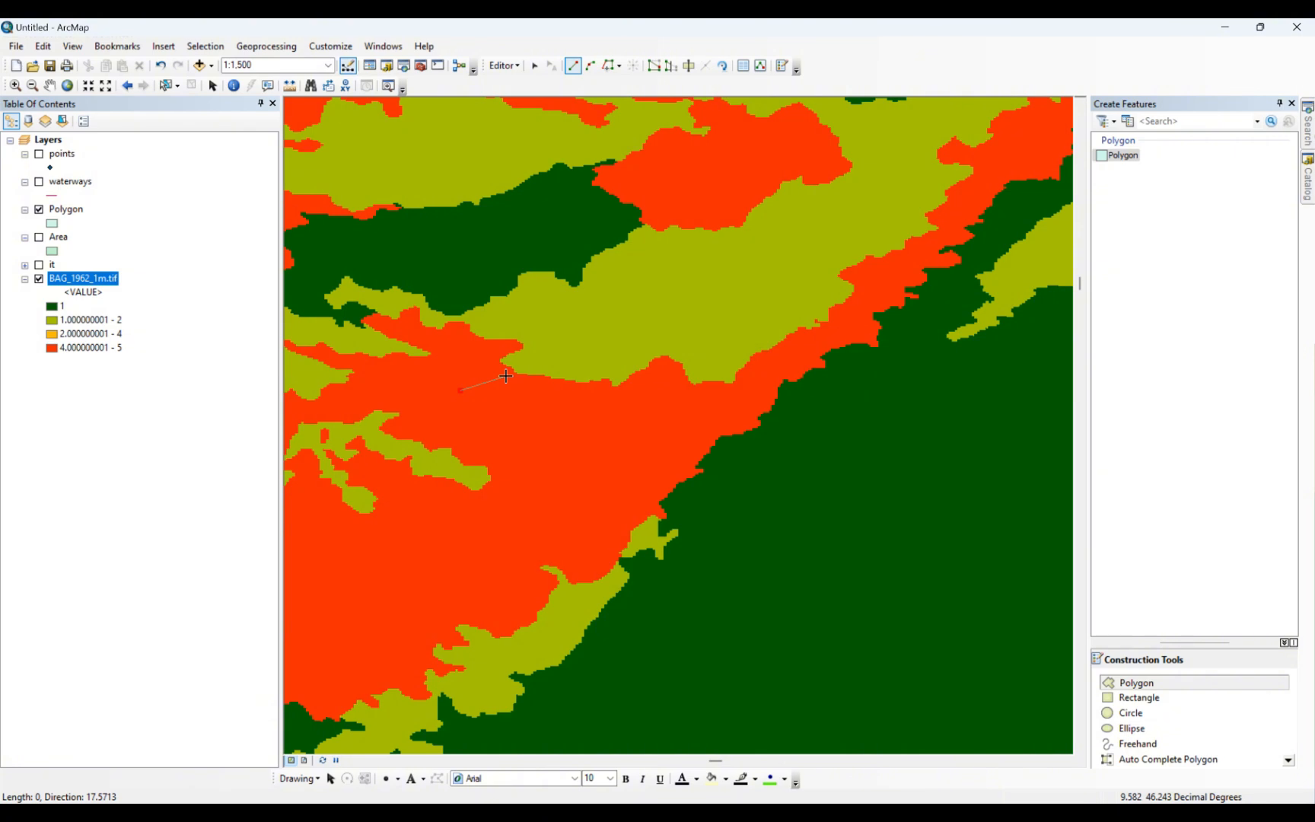
scroll(834, 283, "up", 1)
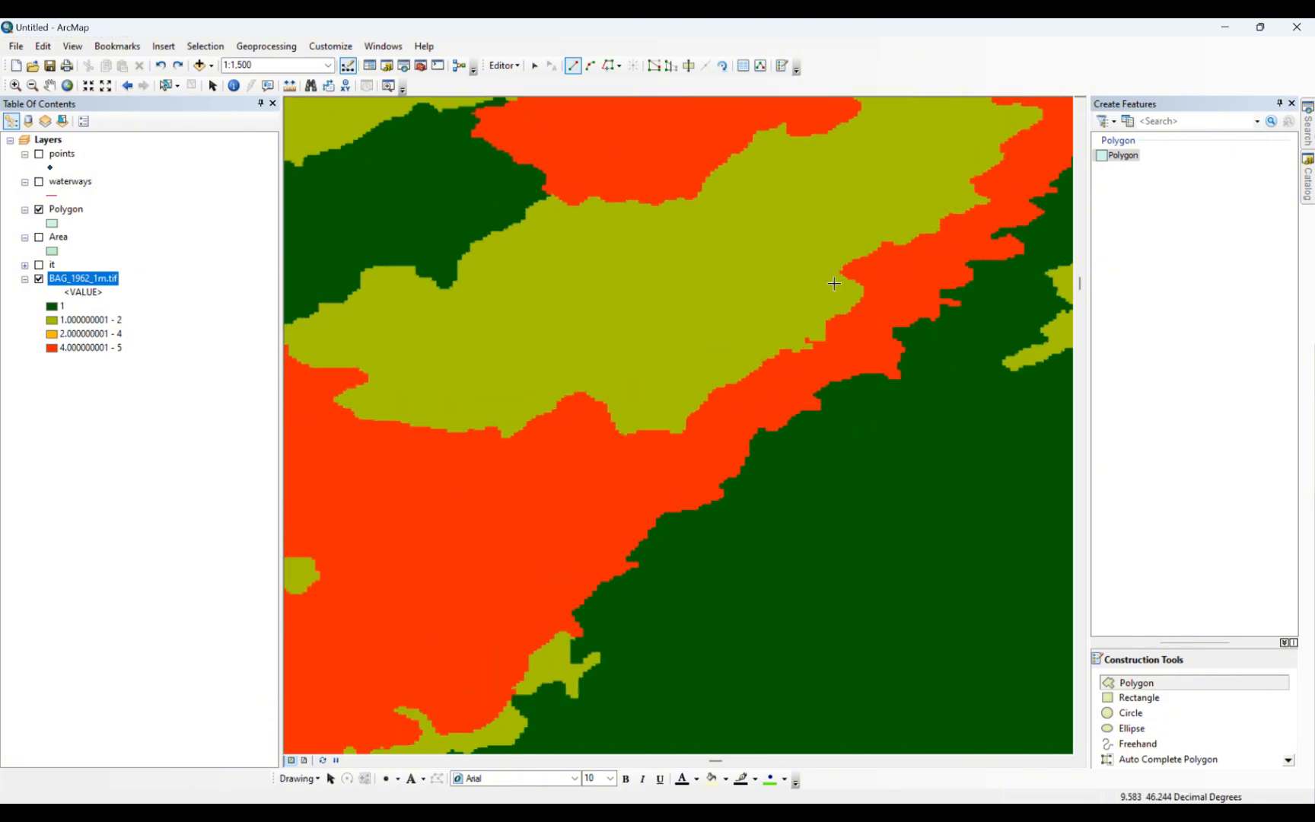
scroll(834, 283, "down", 2)
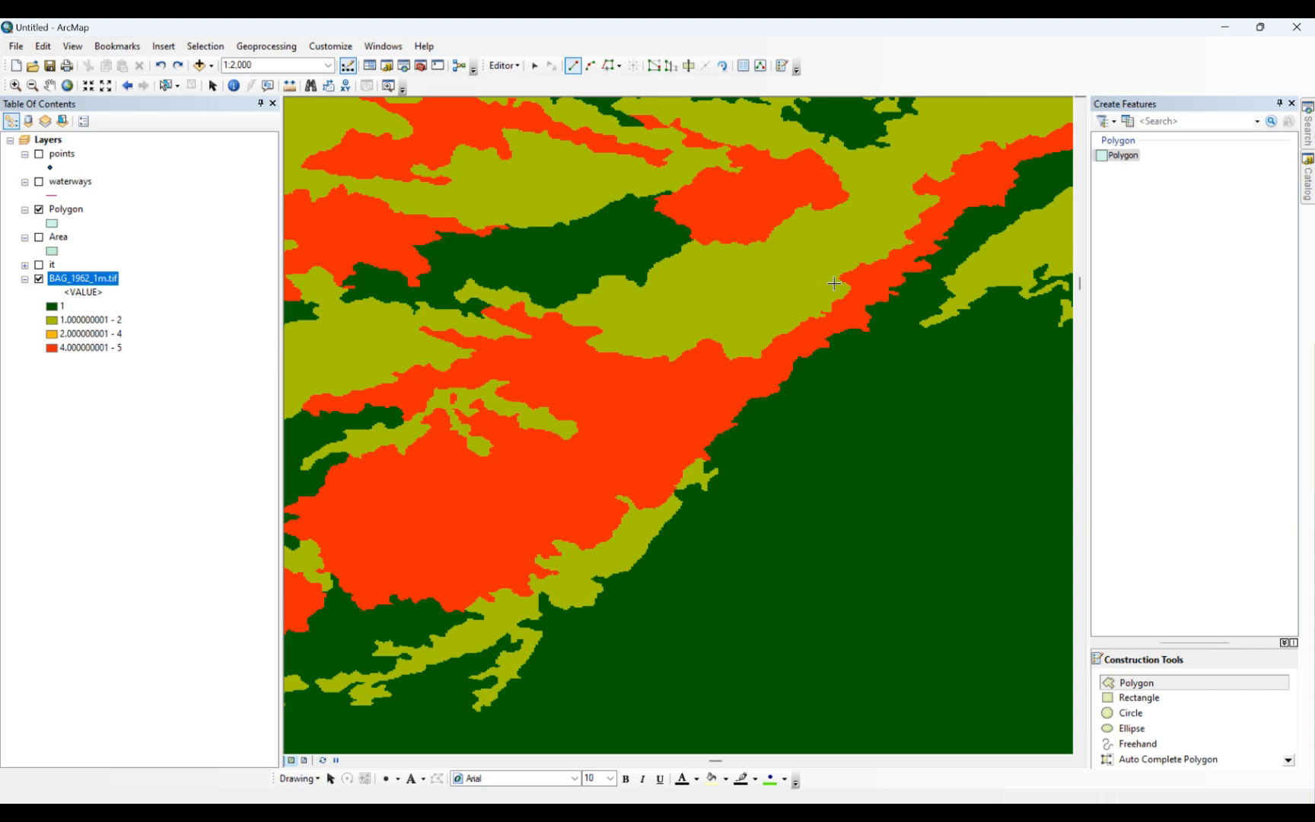
- Start a polygon in the Polygon layer, tracing the stepped boundary between the red and dark green classes up to the green notch's tip
scroll(834, 283, "up", 2)
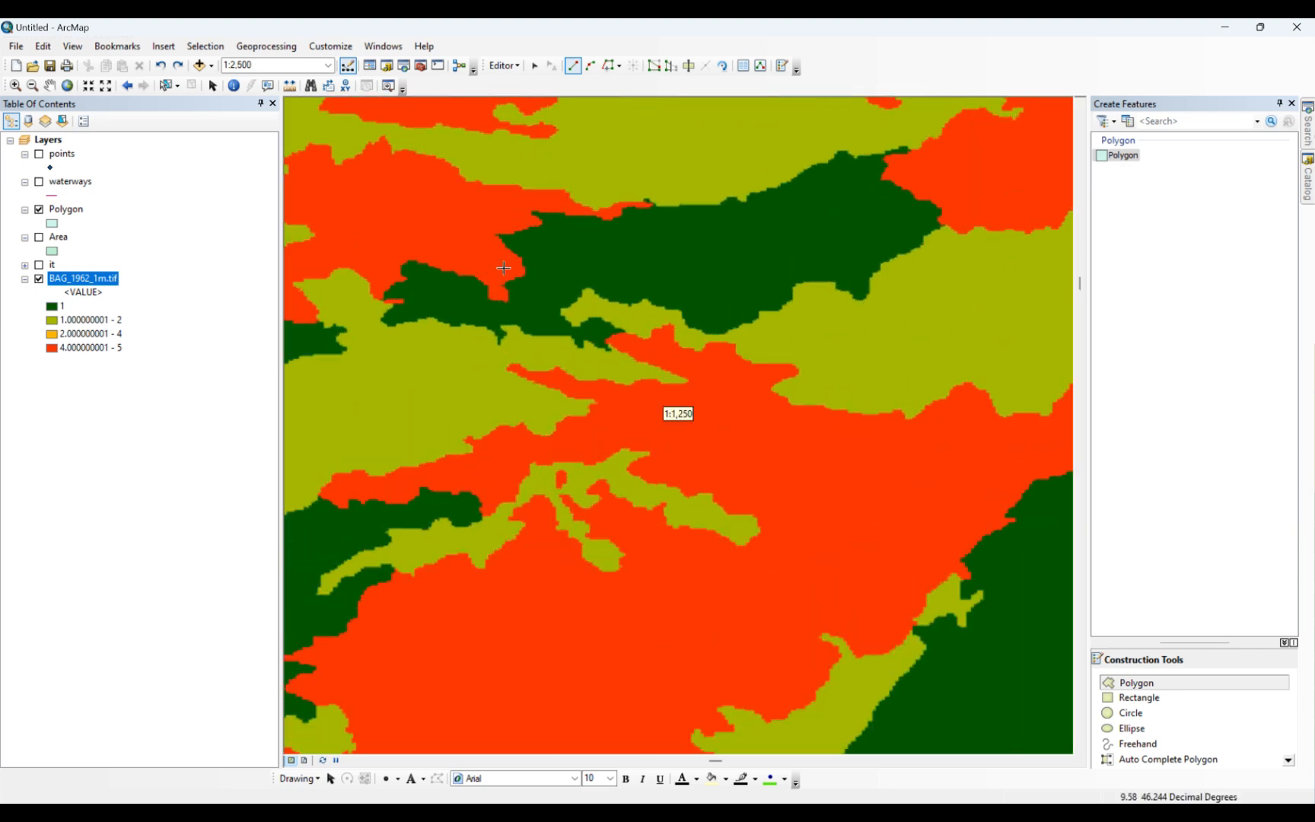
scroll(503, 268, "up", 2)
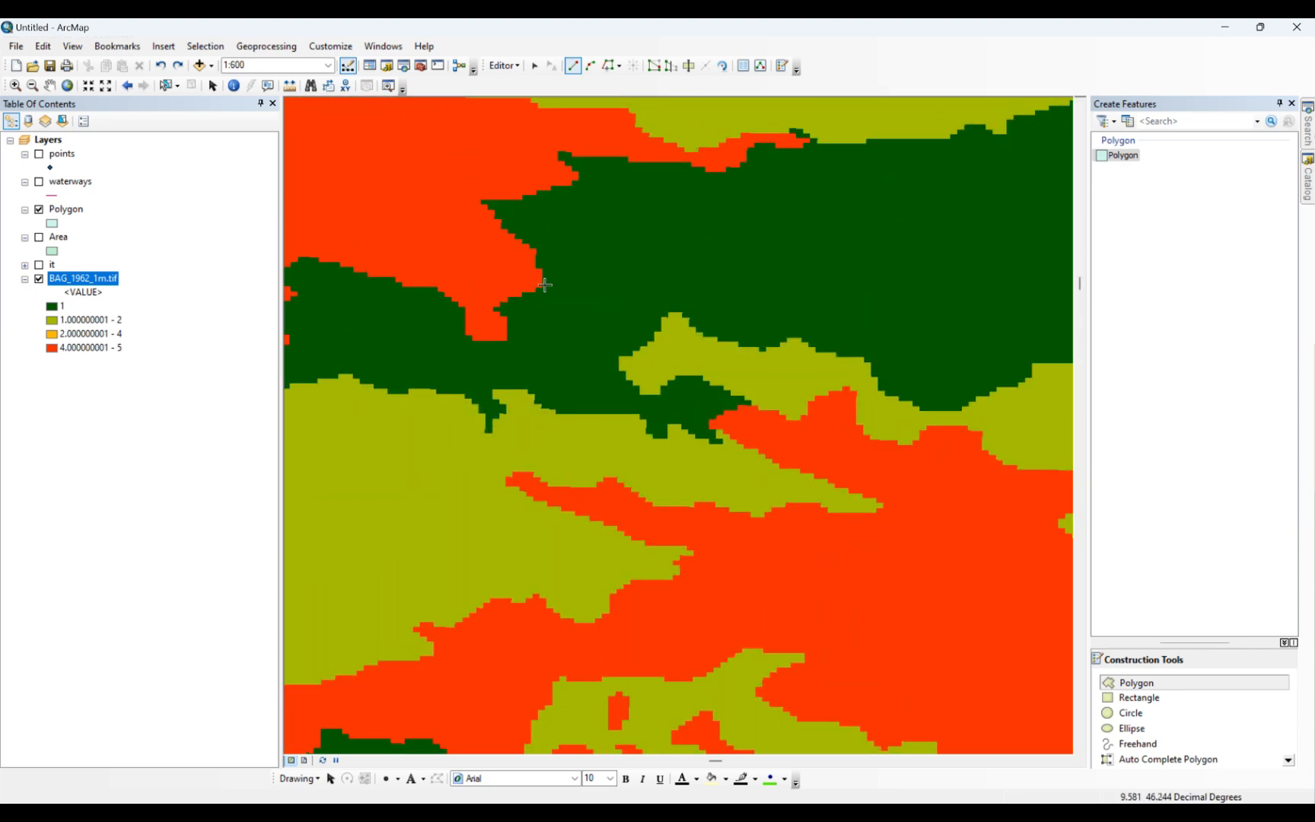
left_click(537, 273)
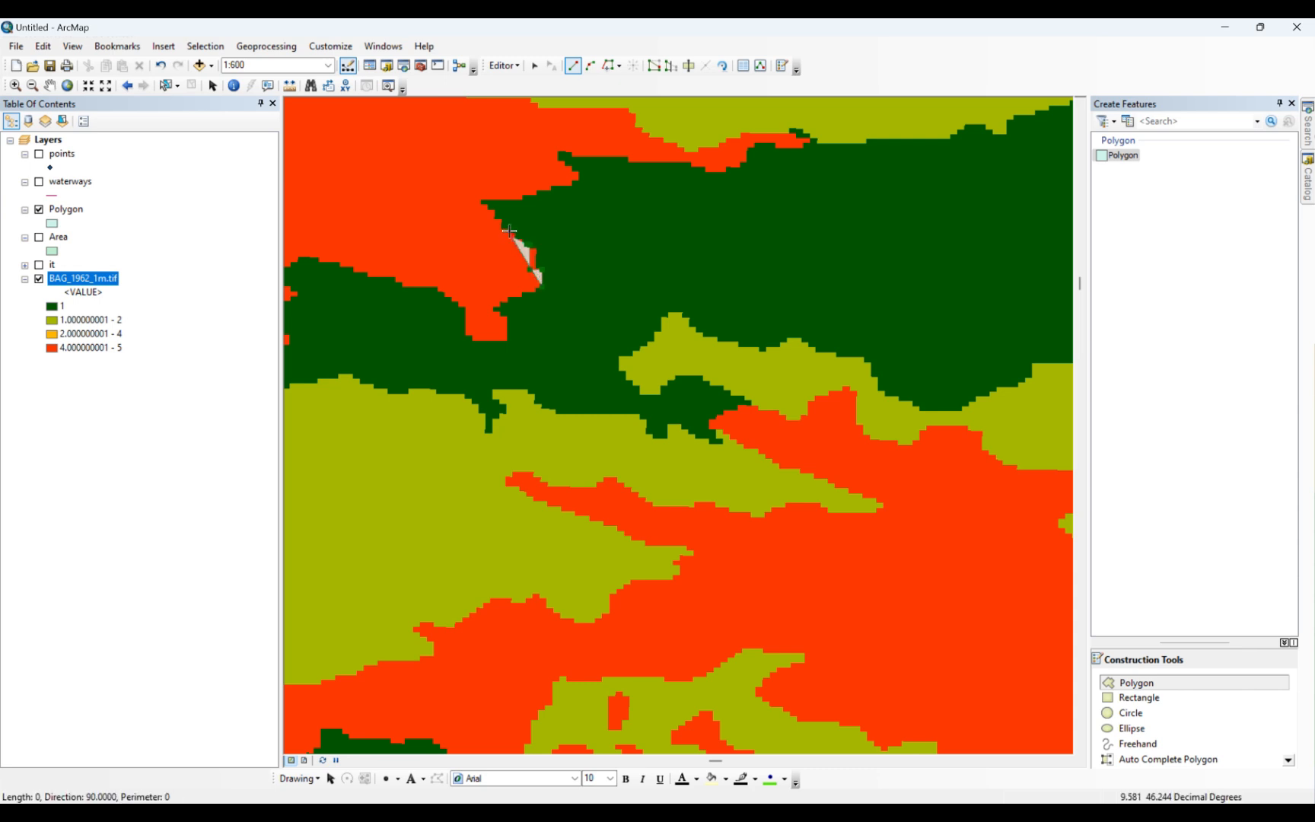
scroll(504, 230, "up", 4)
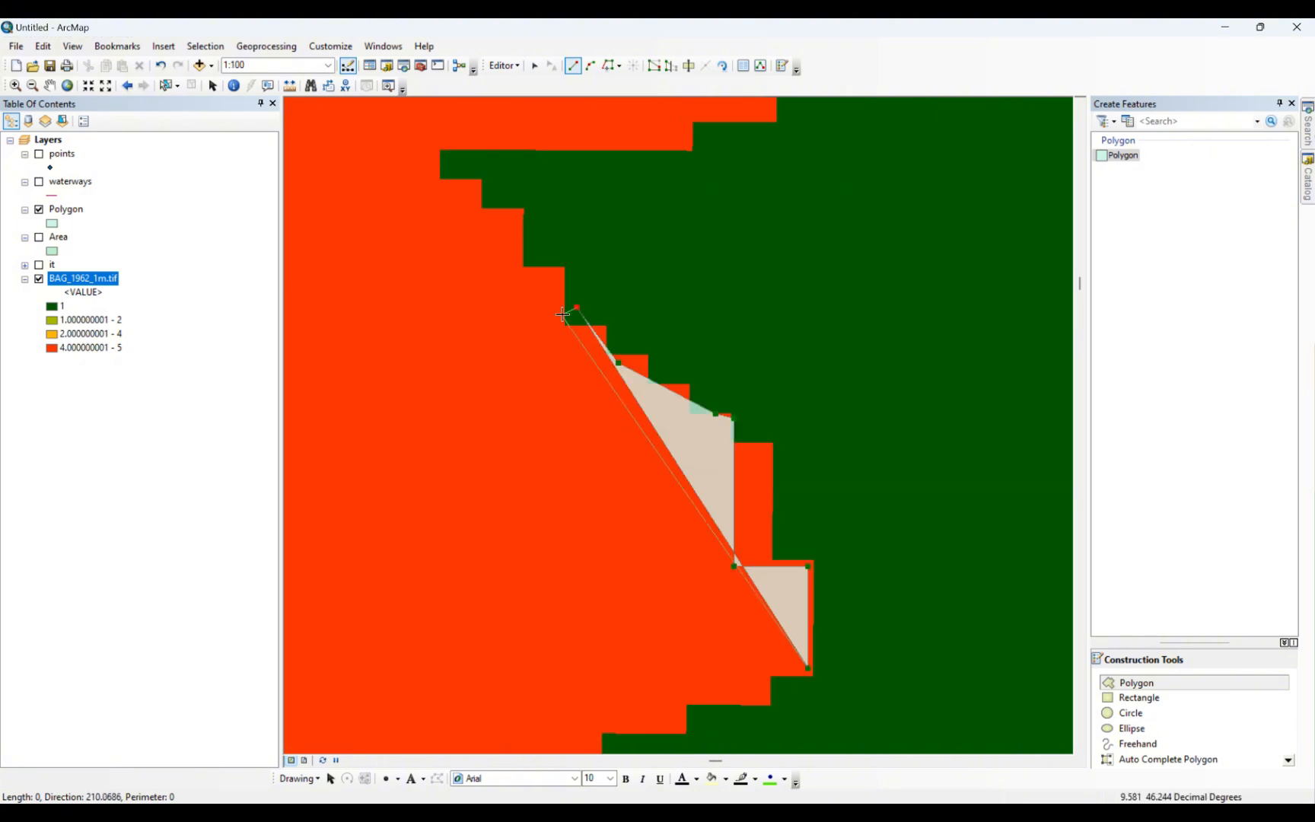
left_click(564, 267)
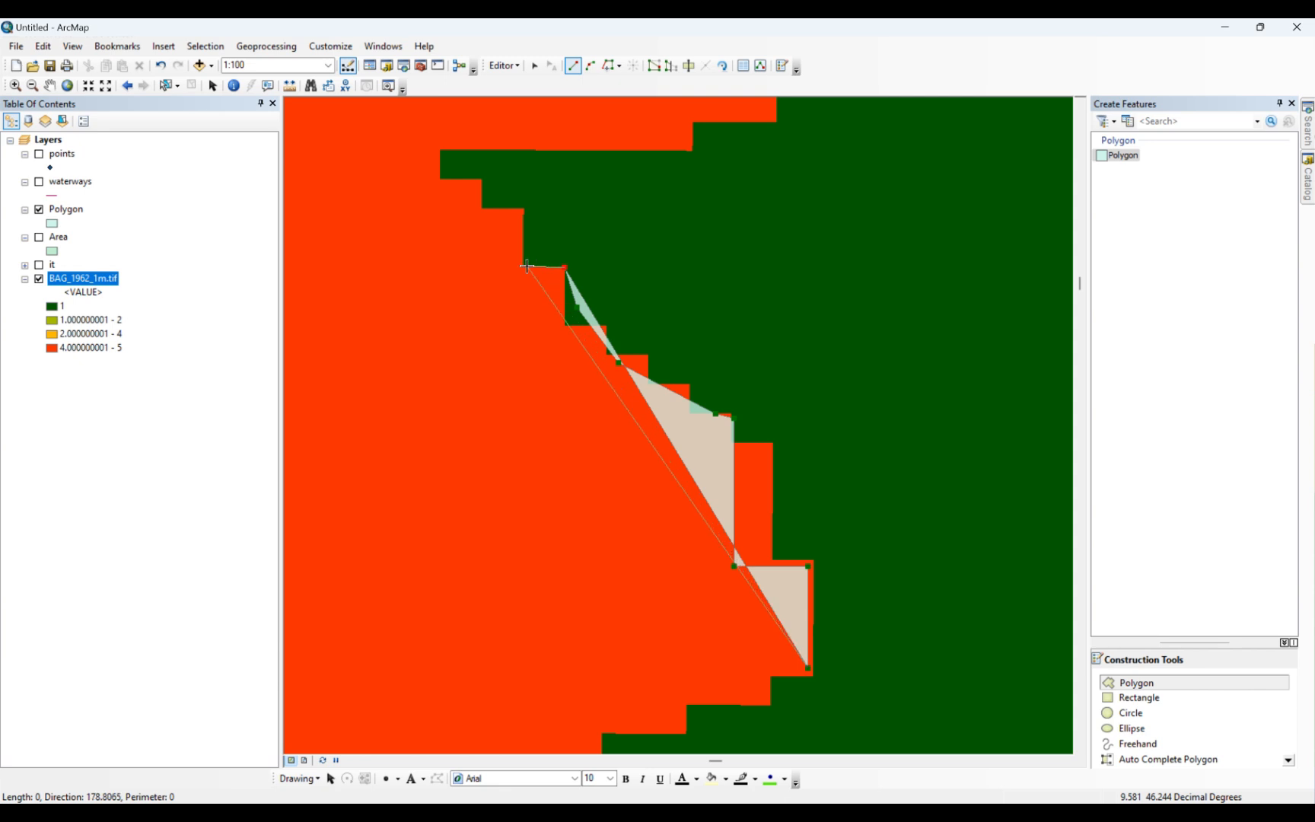
left_click(526, 266)
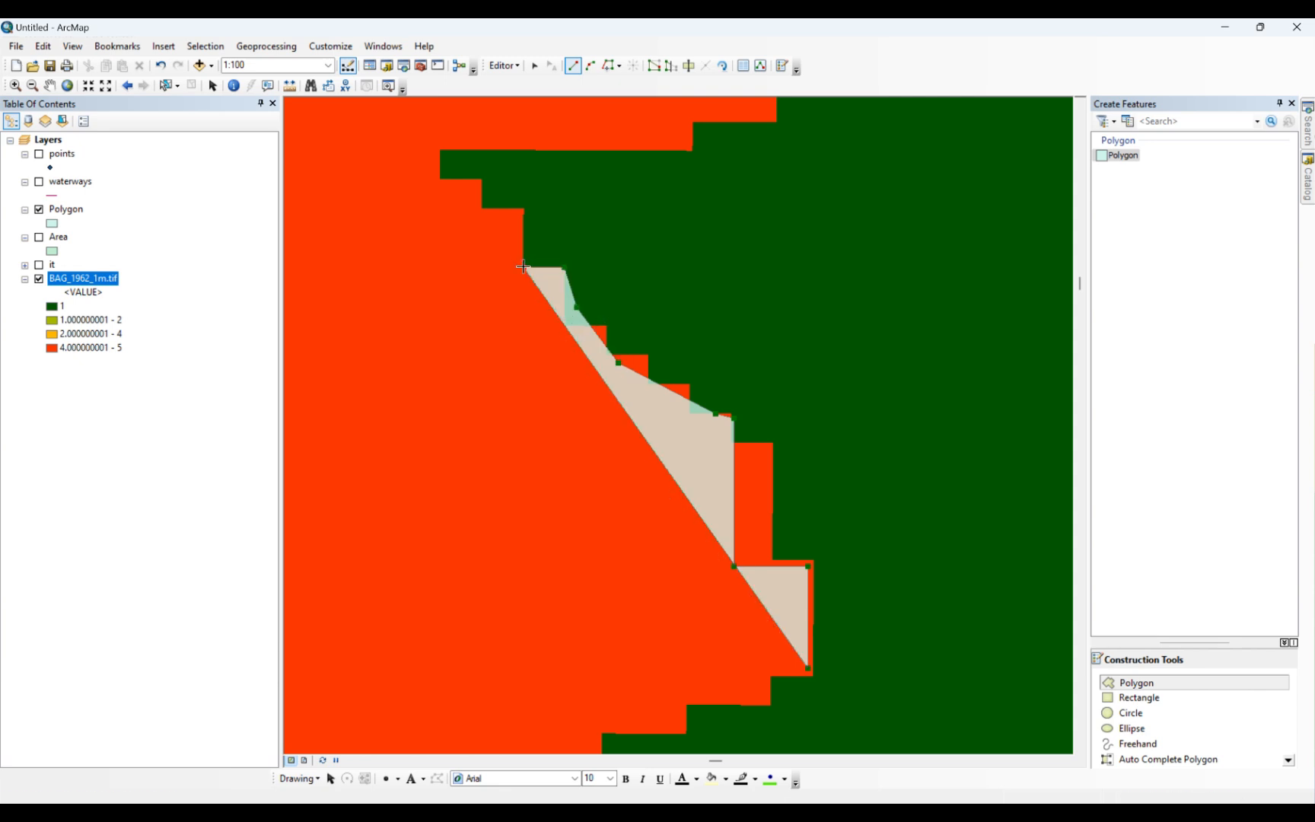
left_click(524, 210)
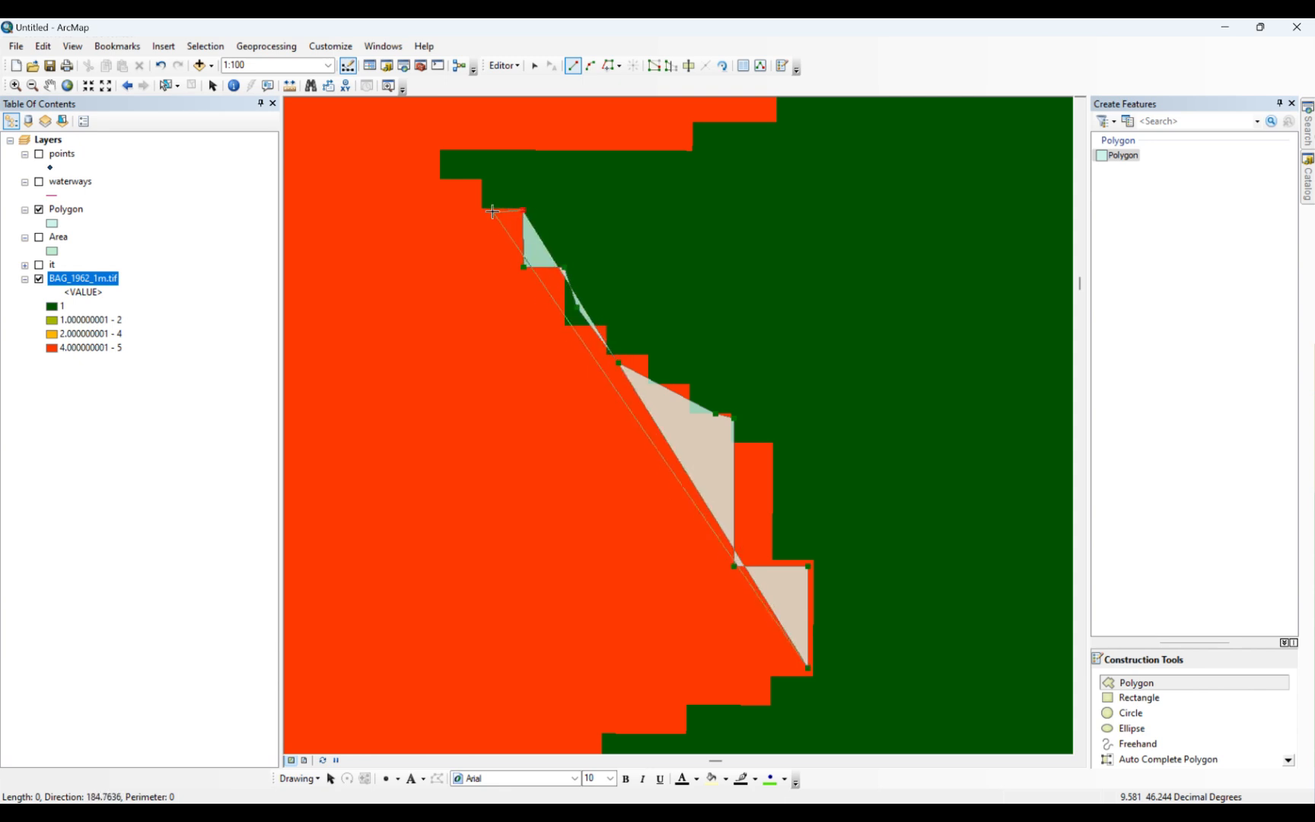
left_click(486, 207)
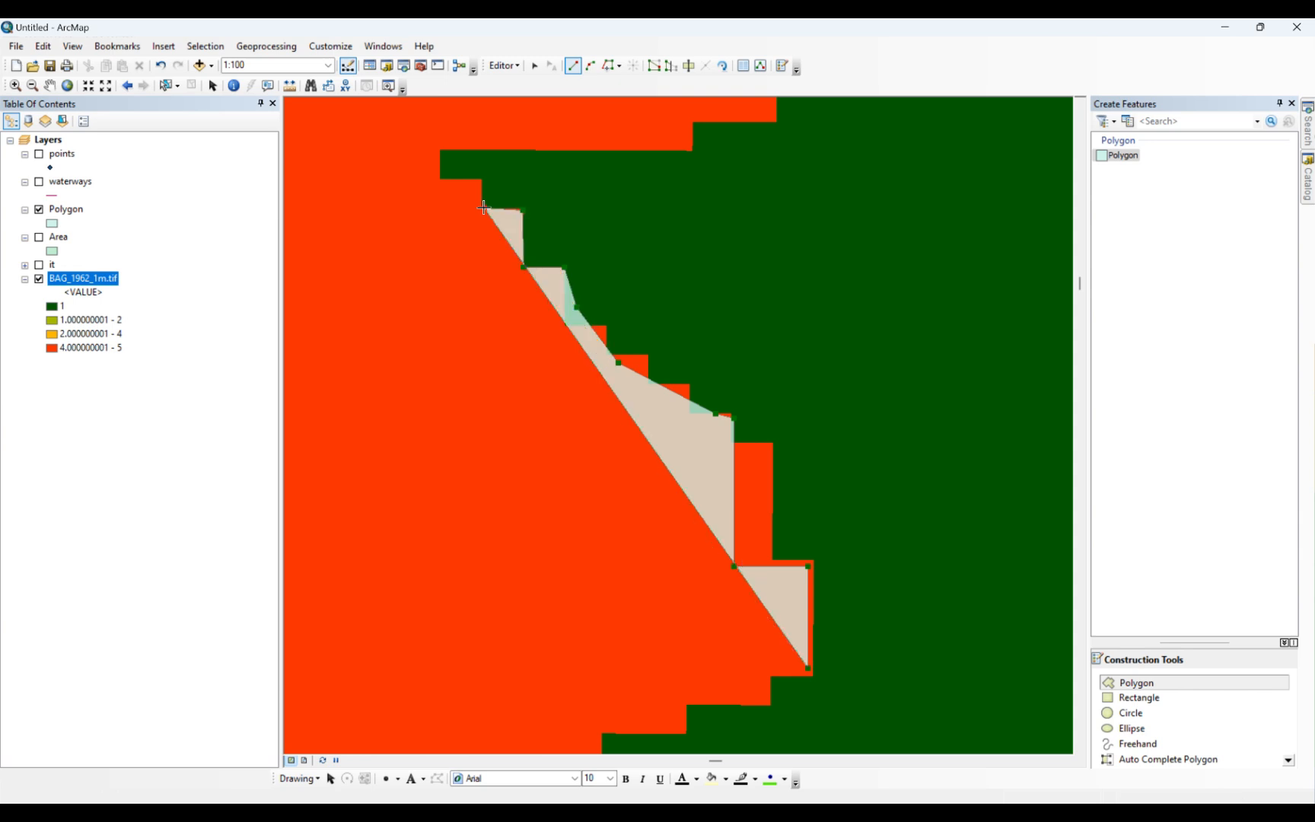
left_click(481, 177)
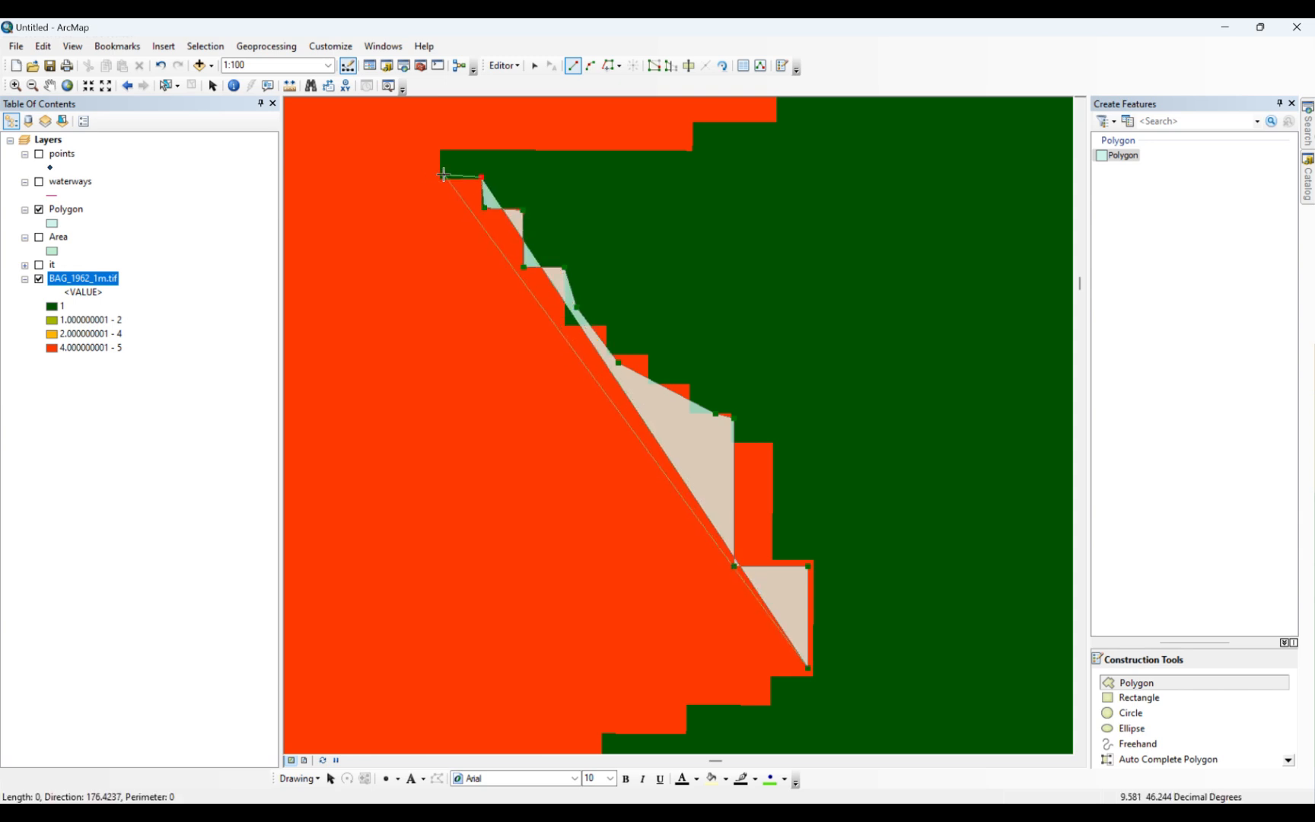
left_click(441, 180)
left_click(438, 150)
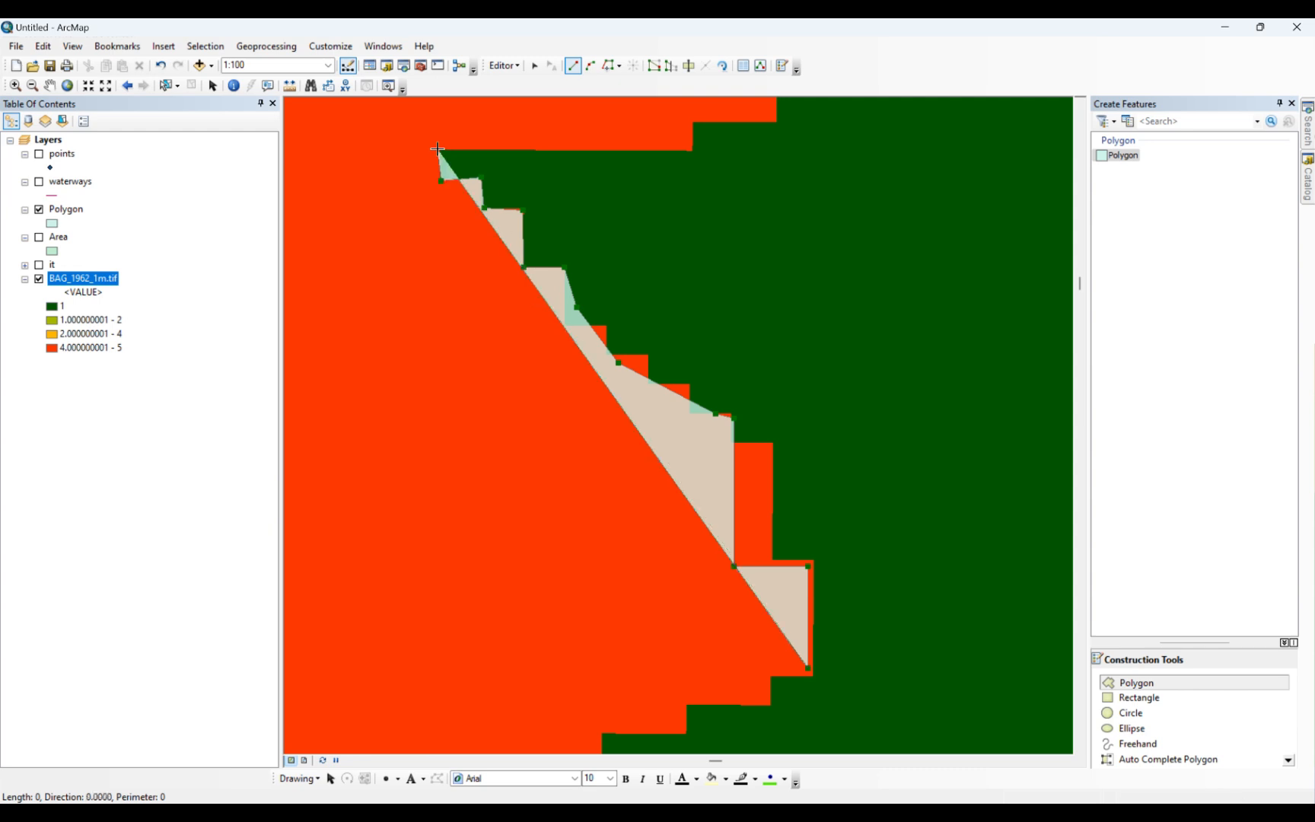
- Continue the polygon along the notch's upper edge, add vertices through the dark green area and finish the sketch
double_click(689, 147)
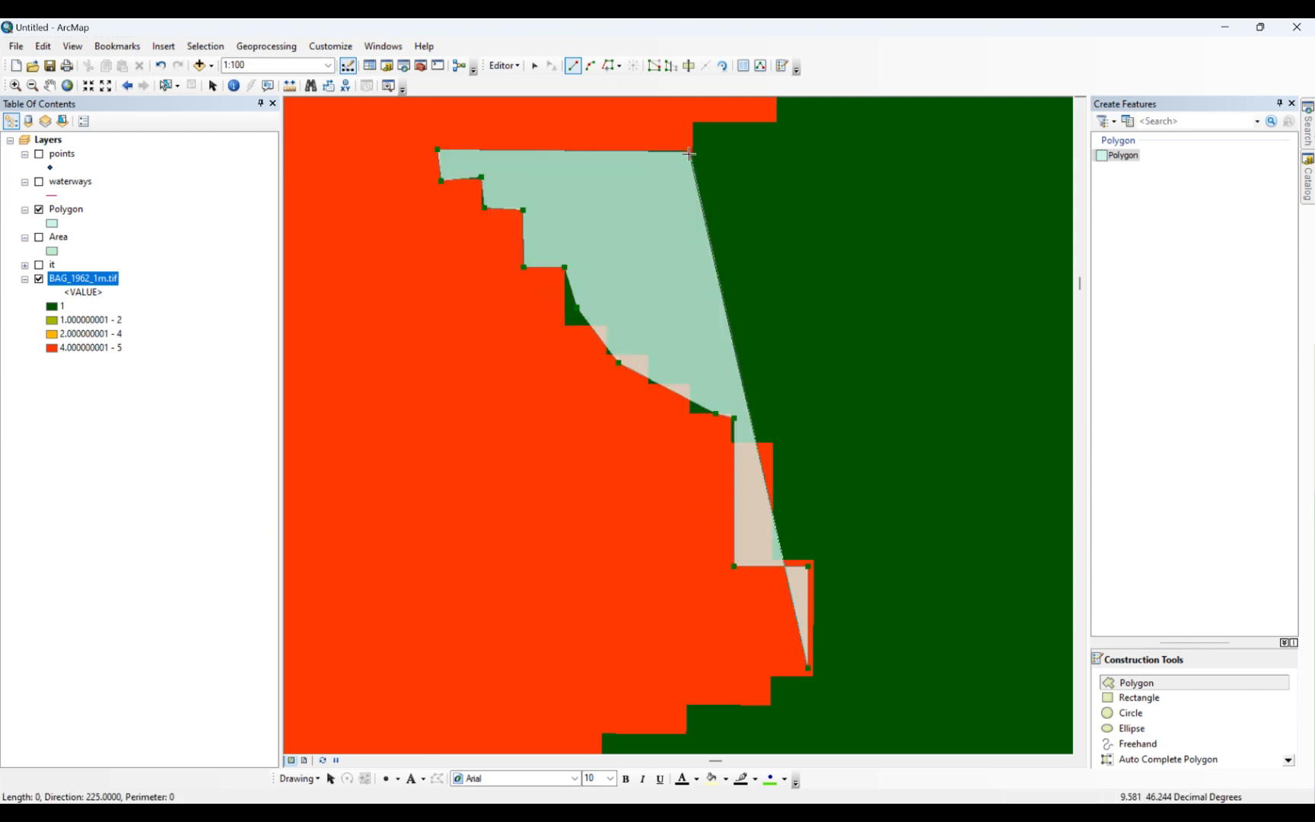
scroll(625, 199, "up", 3)
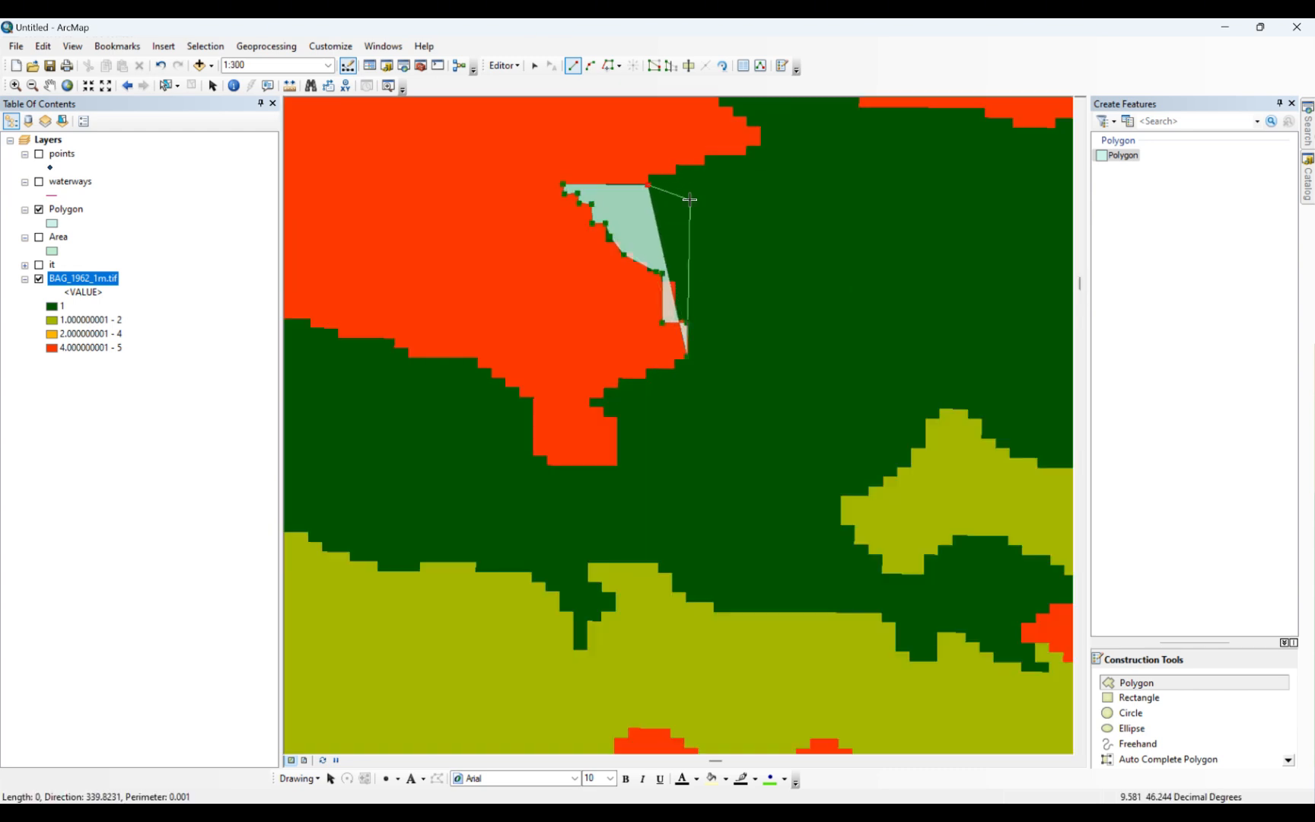
left_click(689, 200)
left_click(760, 222)
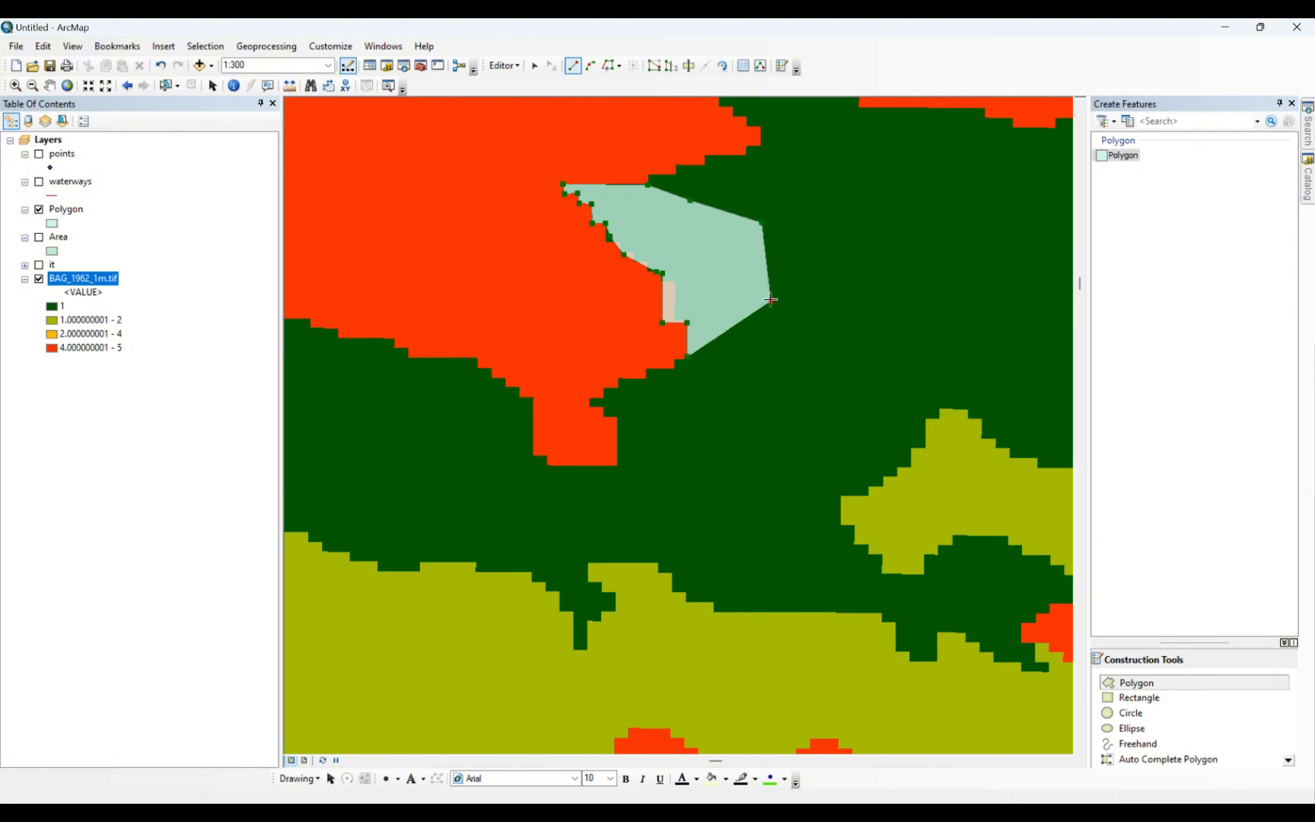
double_click(771, 299)
- Hide the BAG_1962_1m.tif raster to examine the finished polygon on its own, and show the raster again
scroll(748, 489, "up", 3)
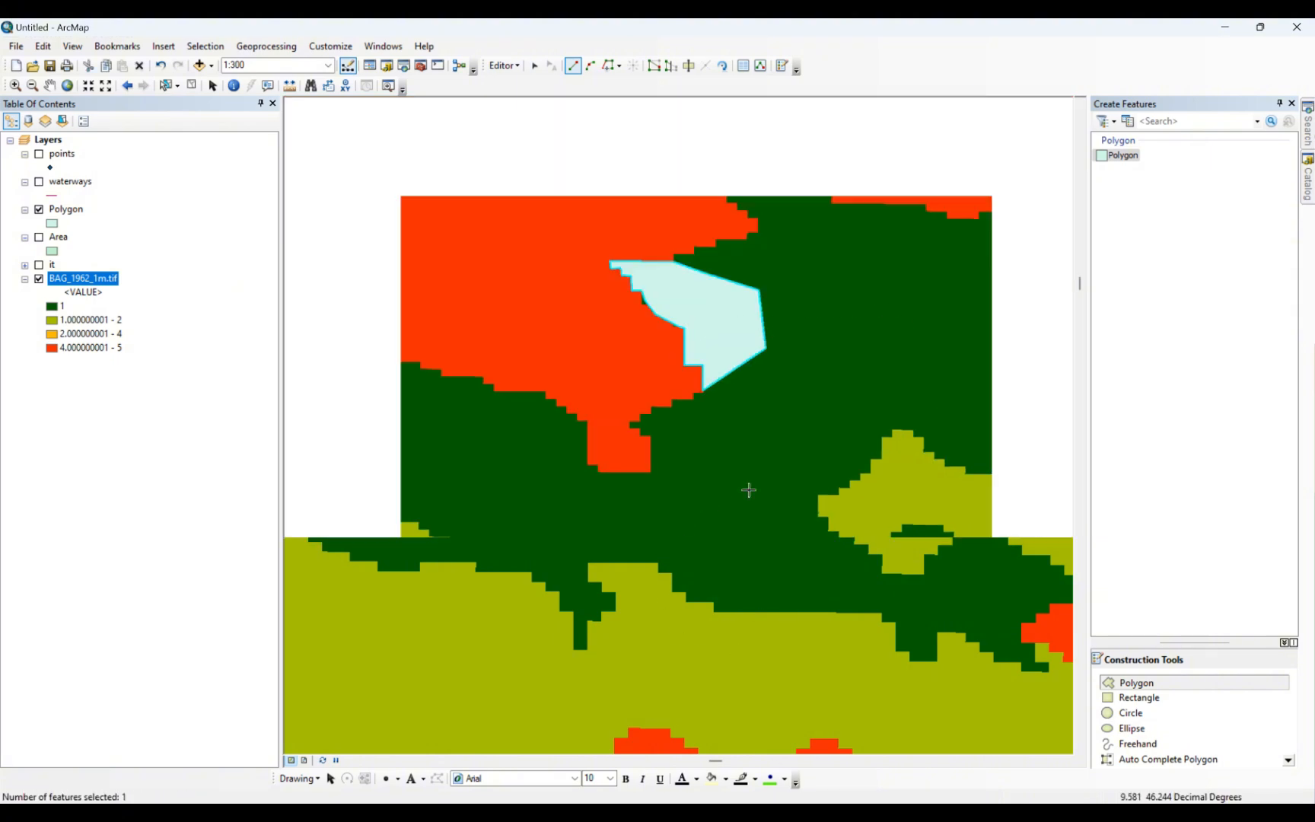
scroll(814, 559, "down", 2)
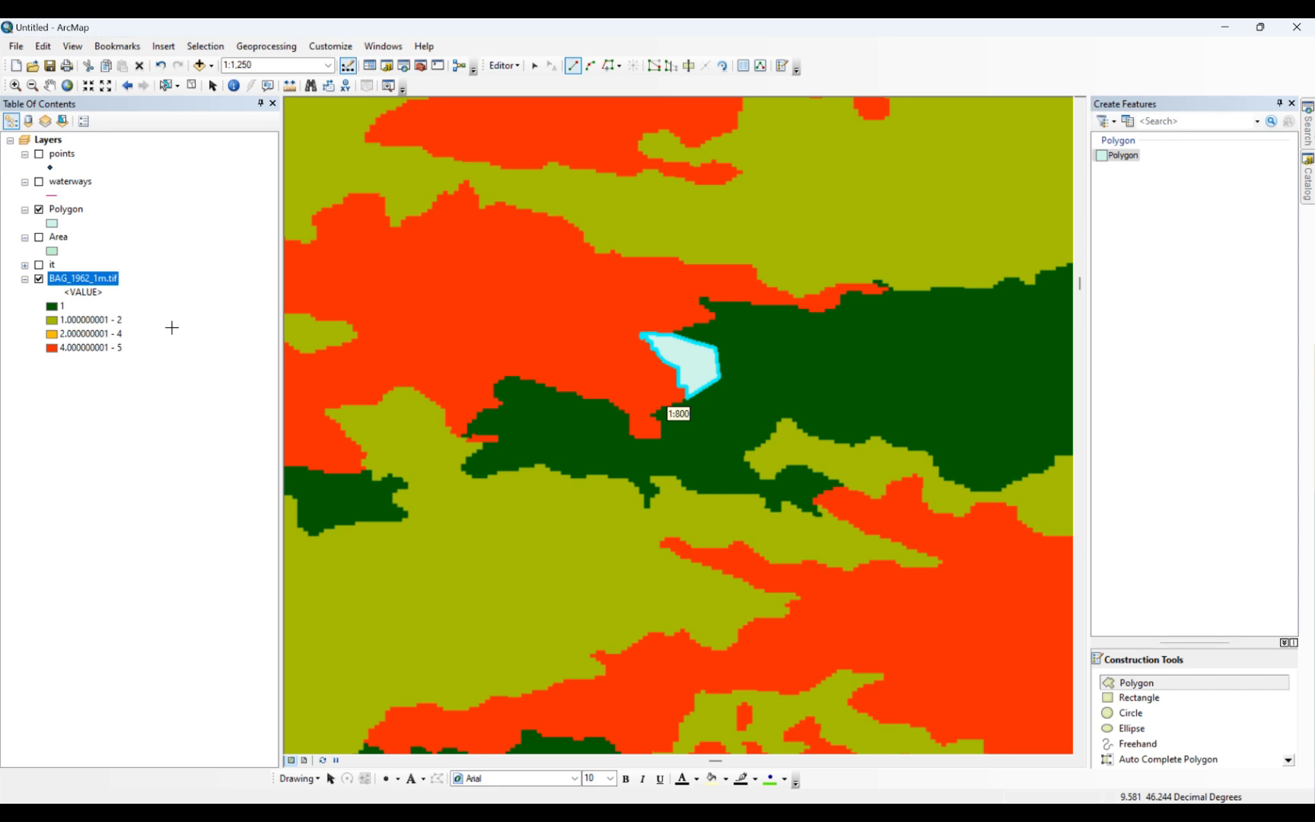
left_click(40, 279)
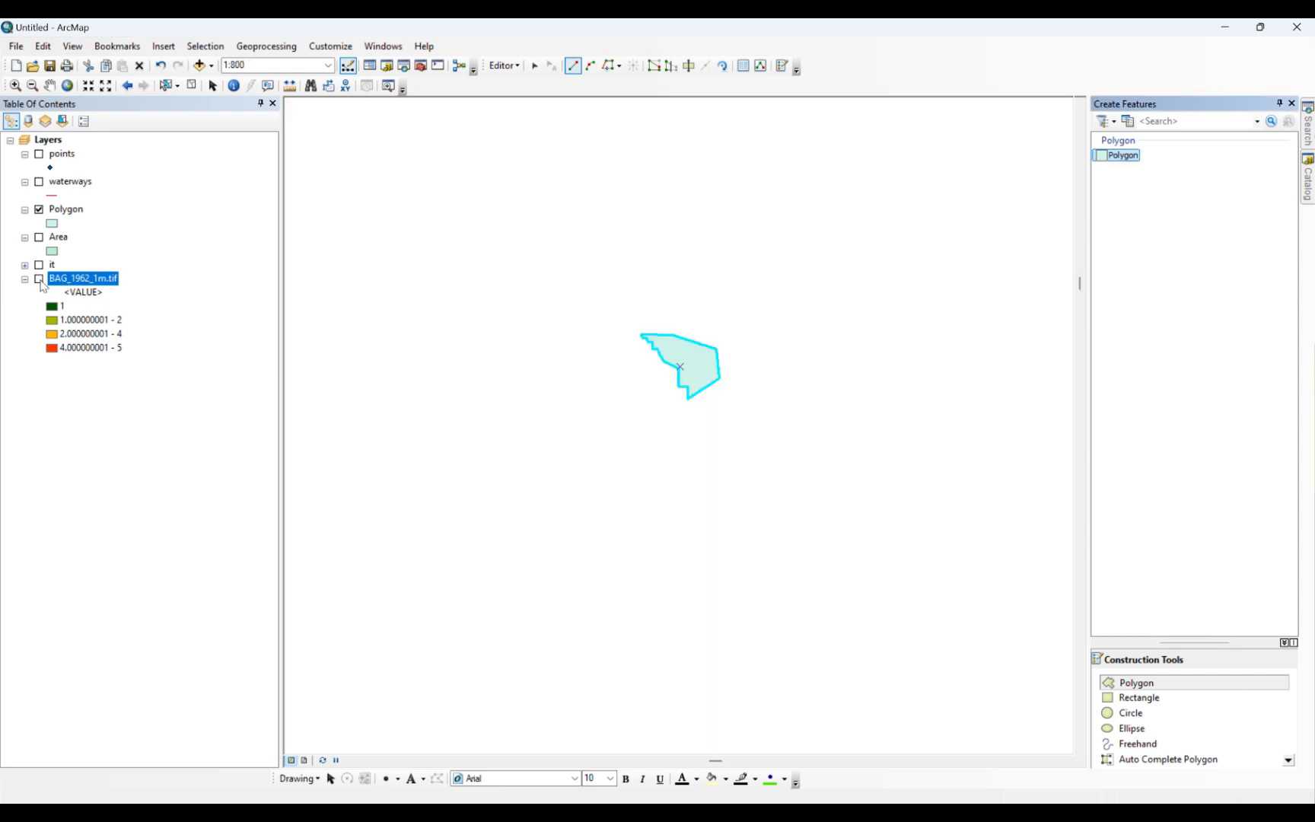
left_click(40, 279)
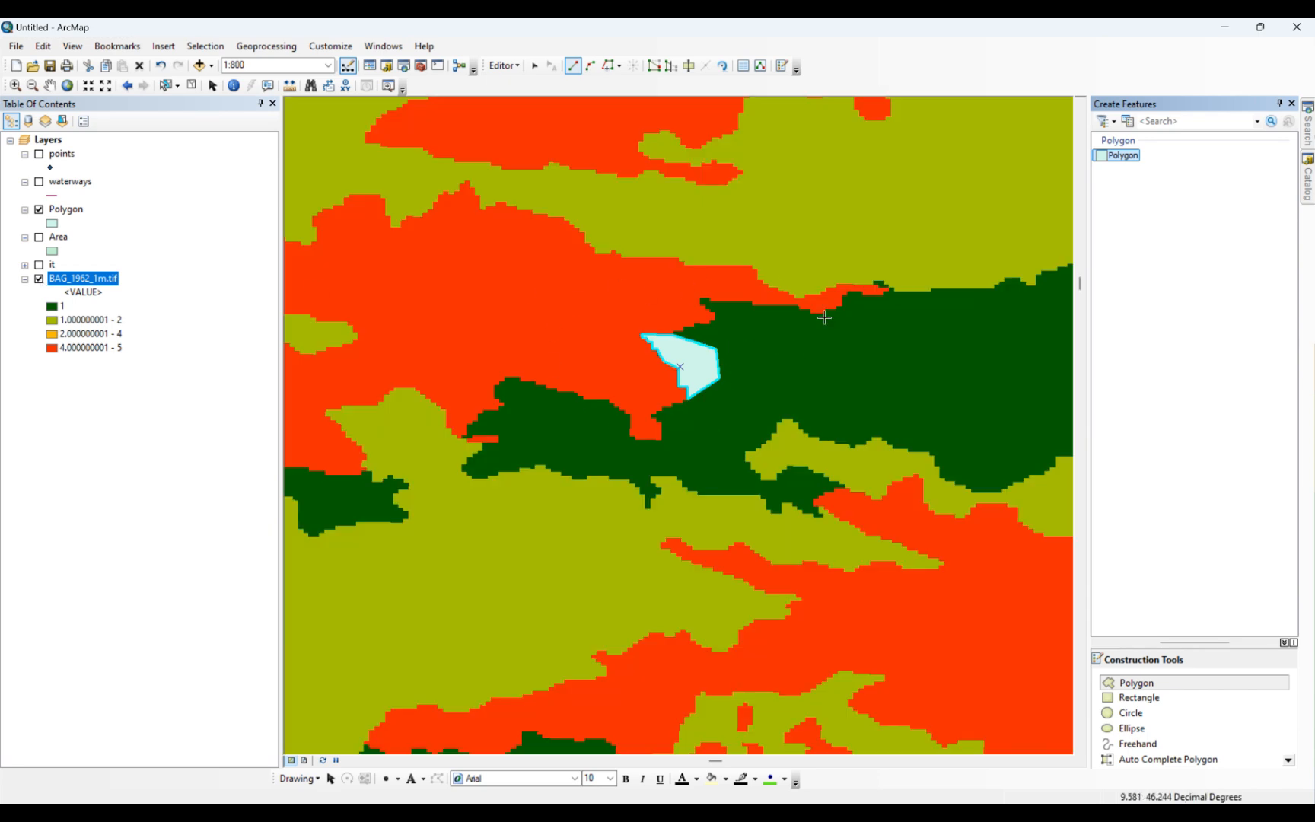
- Start a second polygon at the narrow tip of the red strip below, tracing its stepped upper edge corner by corner
scroll(785, 569, "down", 5)
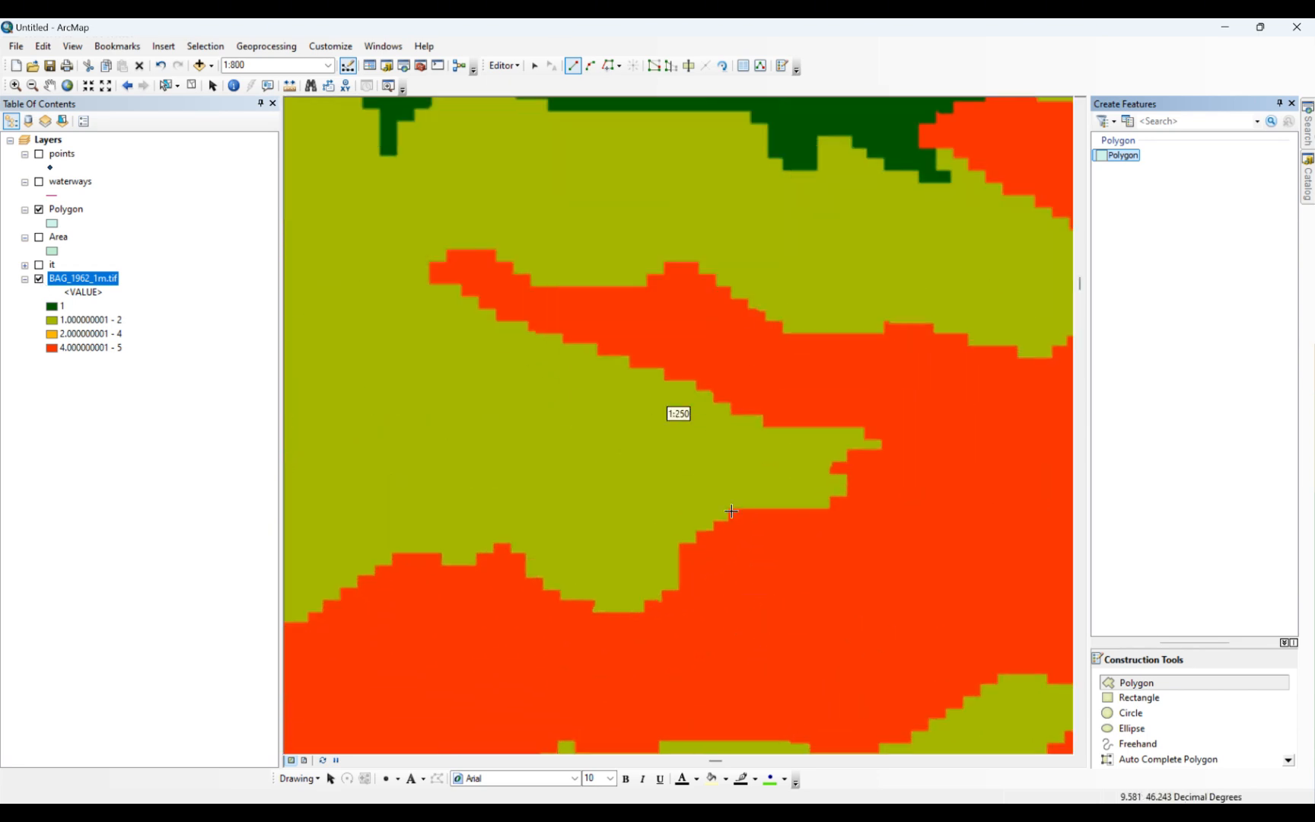
scroll(456, 270, "down", 2)
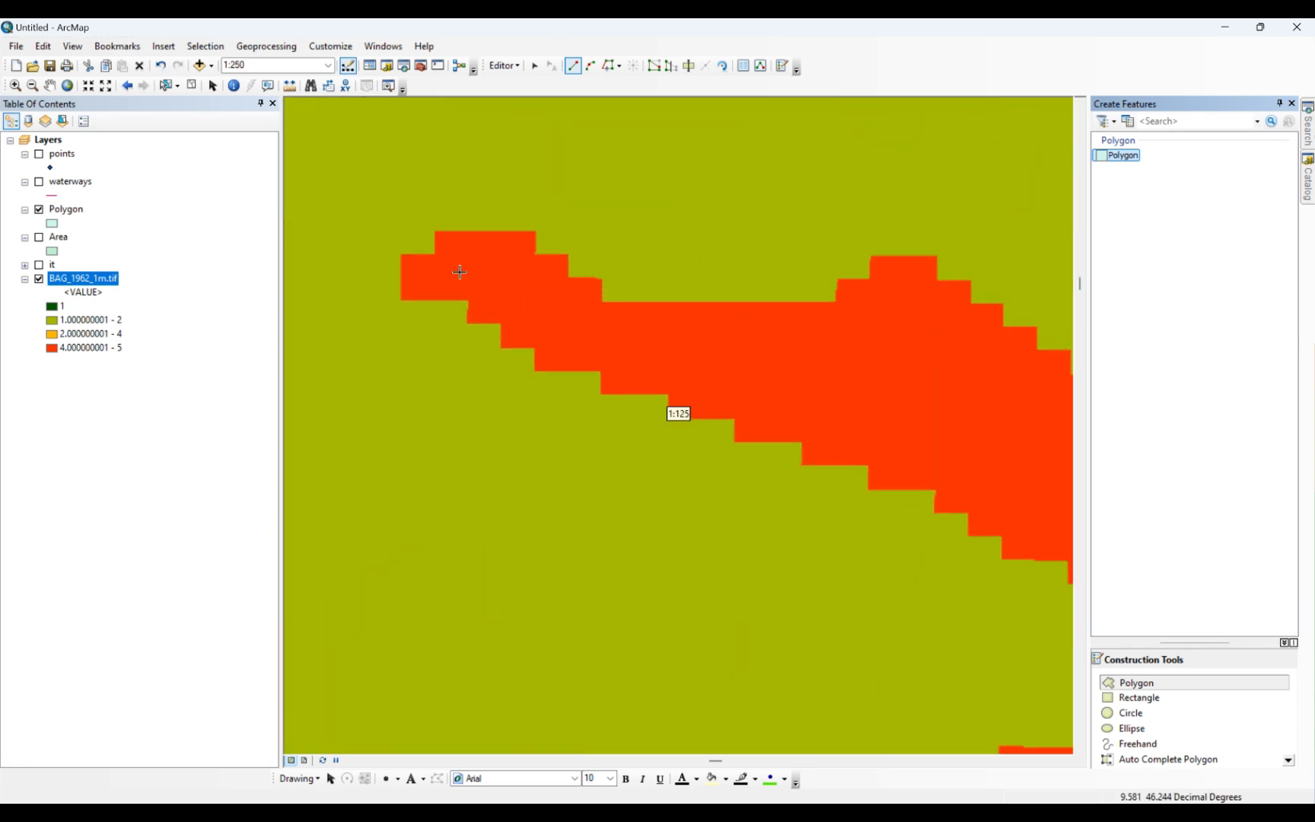
left_click(402, 254)
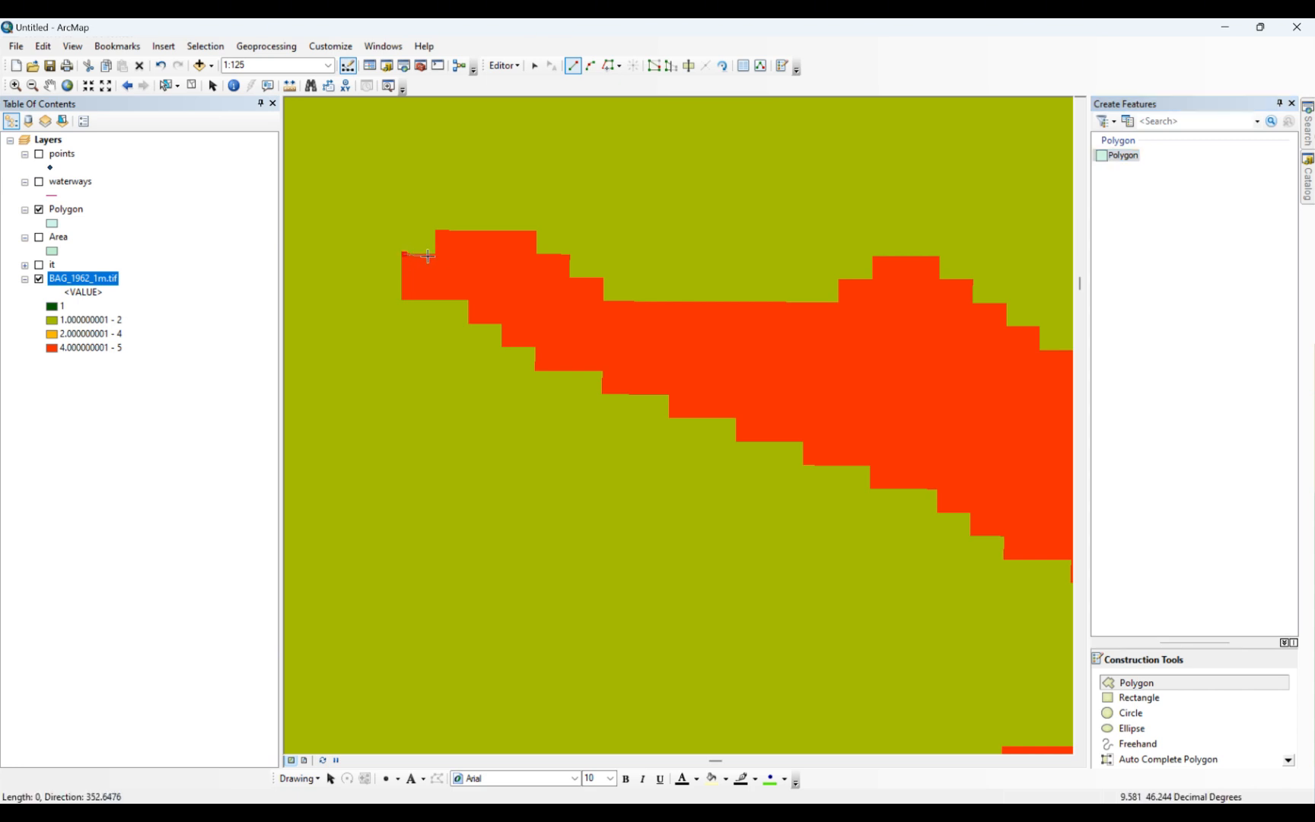
left_click(437, 256)
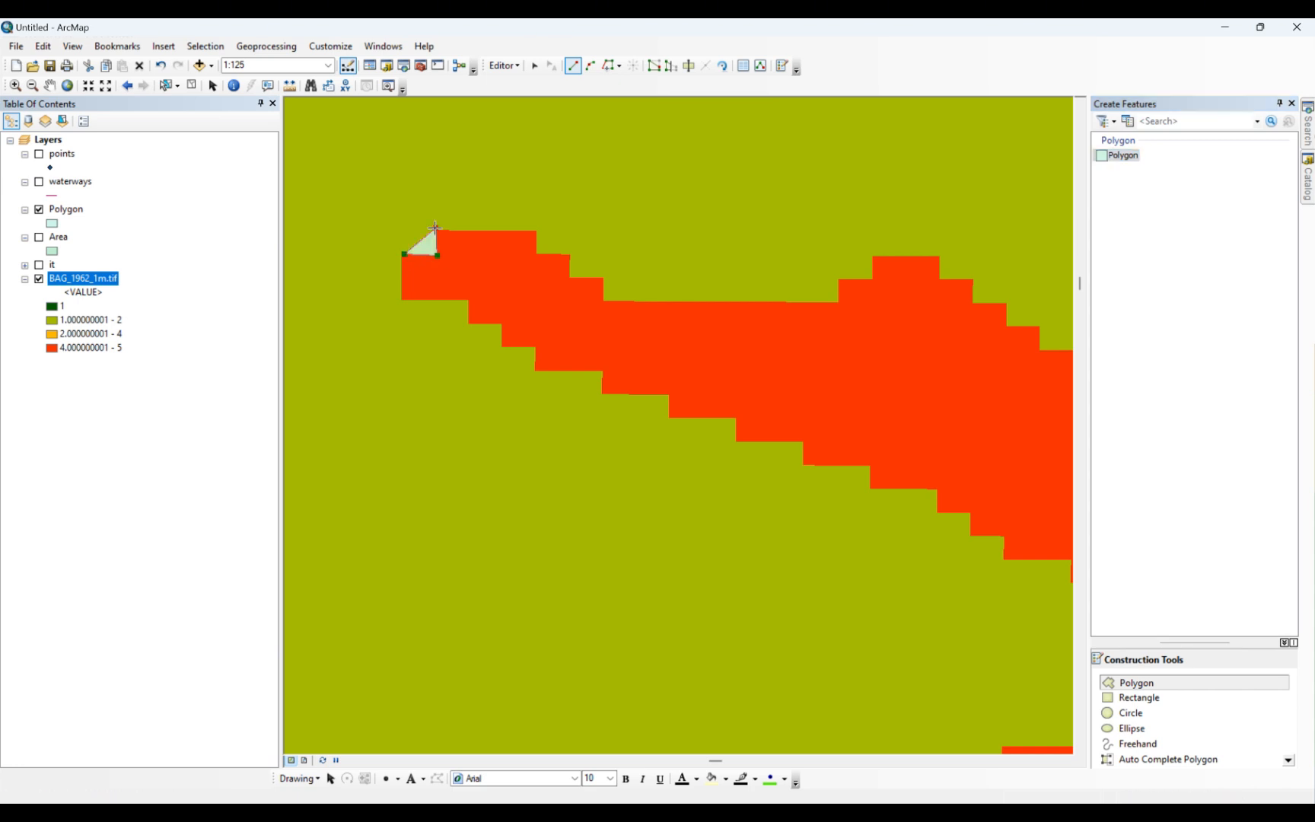
left_click(436, 227)
left_click(537, 231)
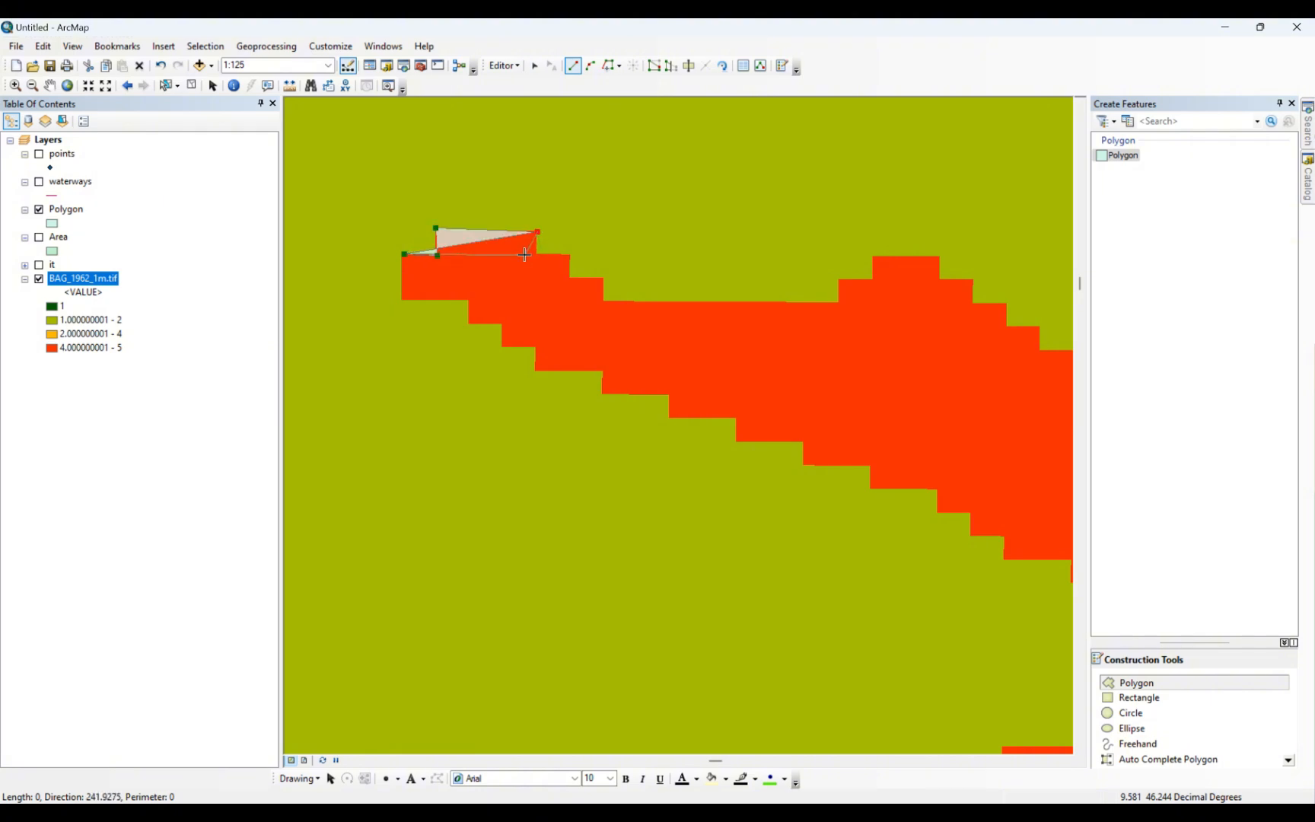
left_click(536, 257)
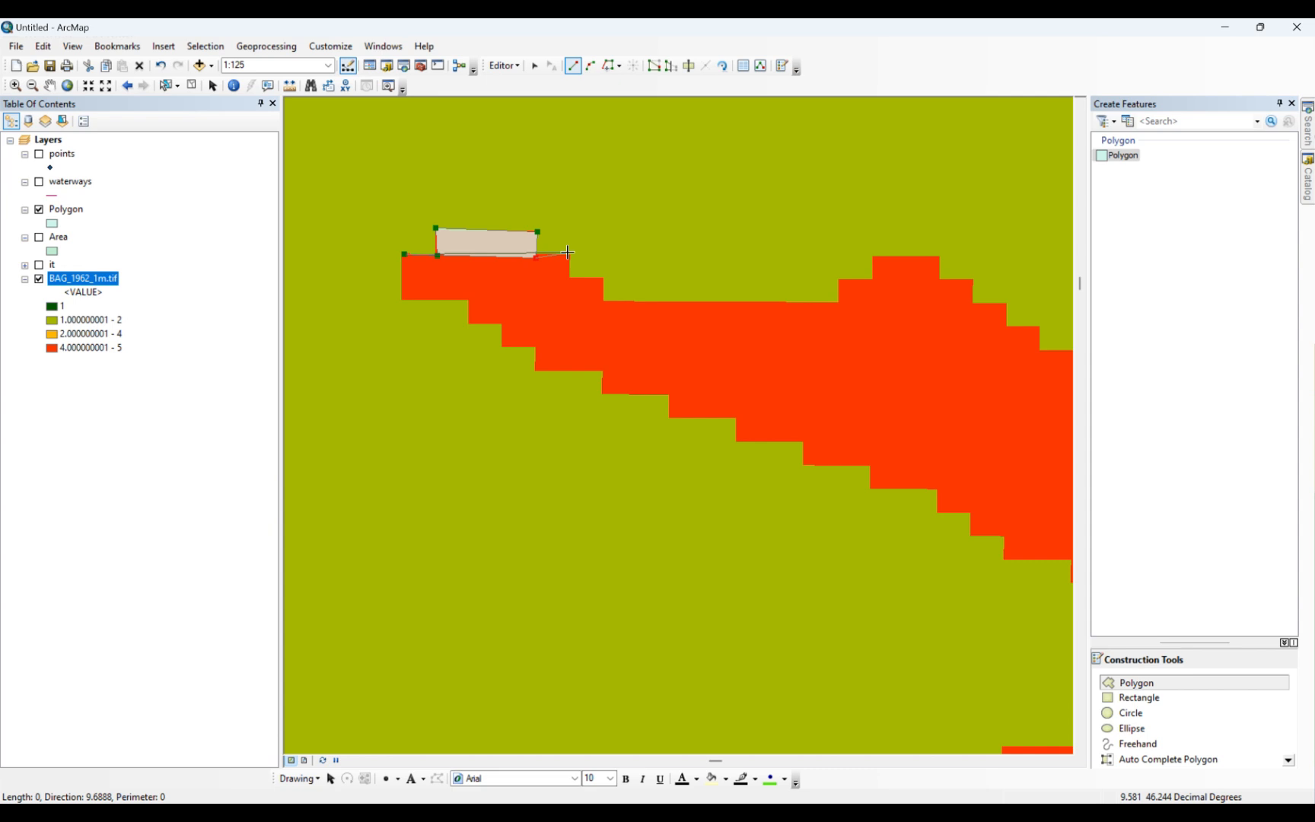
left_click(567, 252)
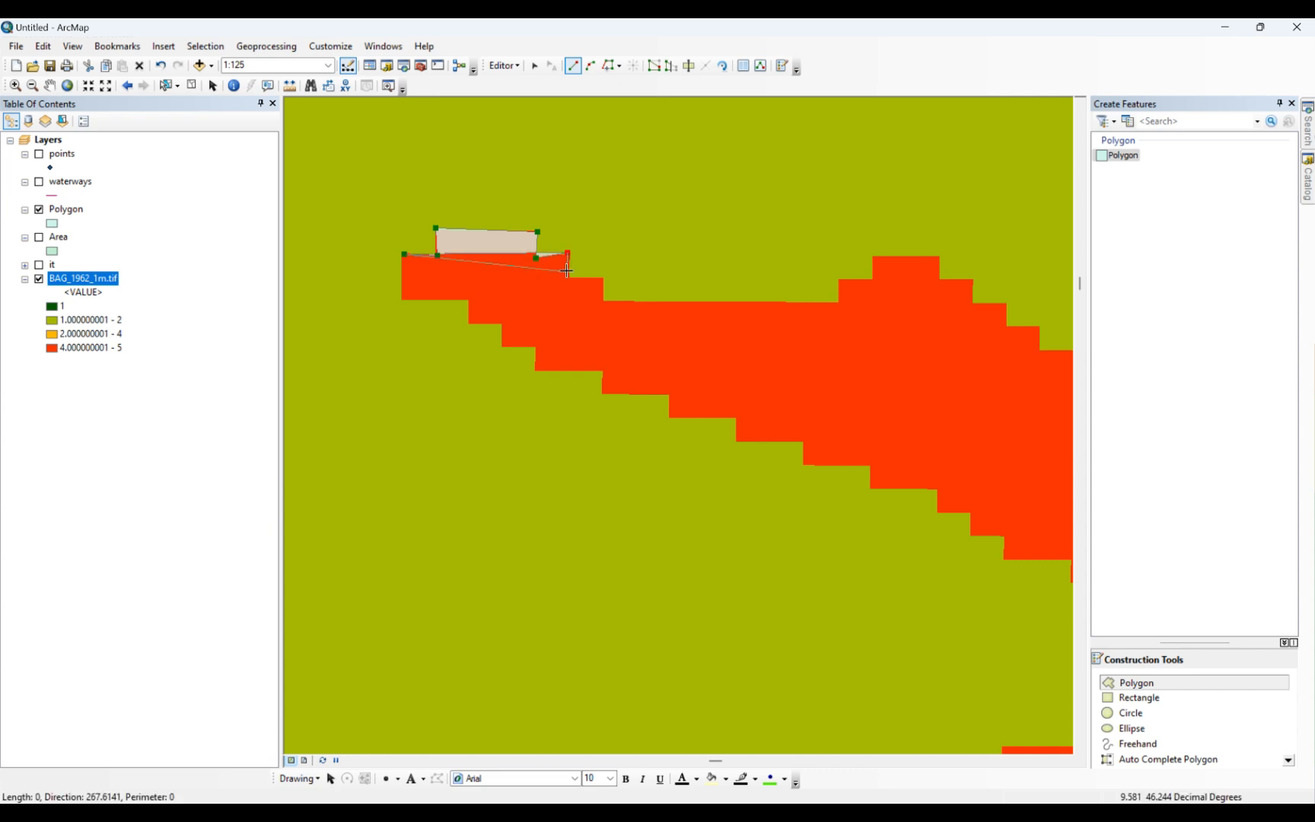
left_click(604, 277)
left_click(604, 303)
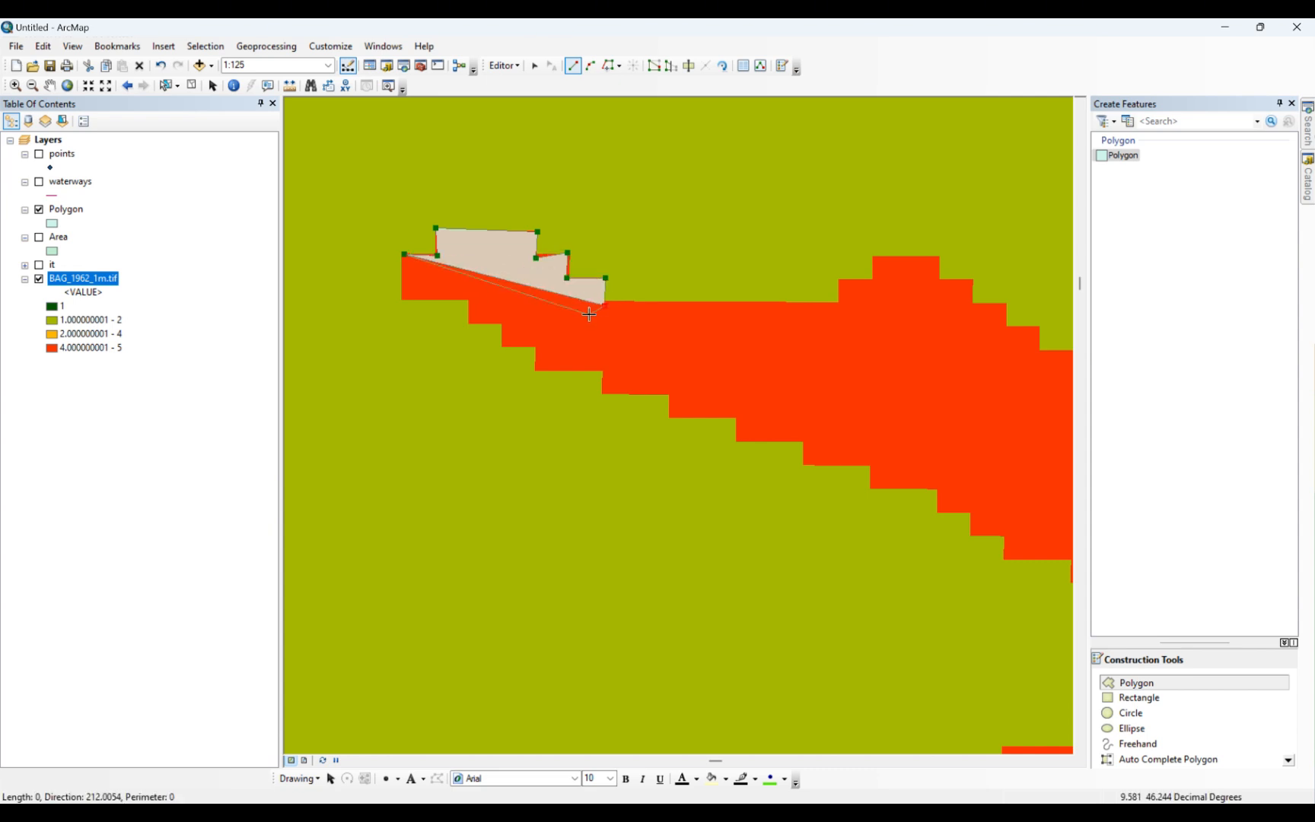
- Cut the second polygon across the red strip, trace the stepped lower edge back to the tip and finish the sketch
left_click(534, 350)
left_click(502, 347)
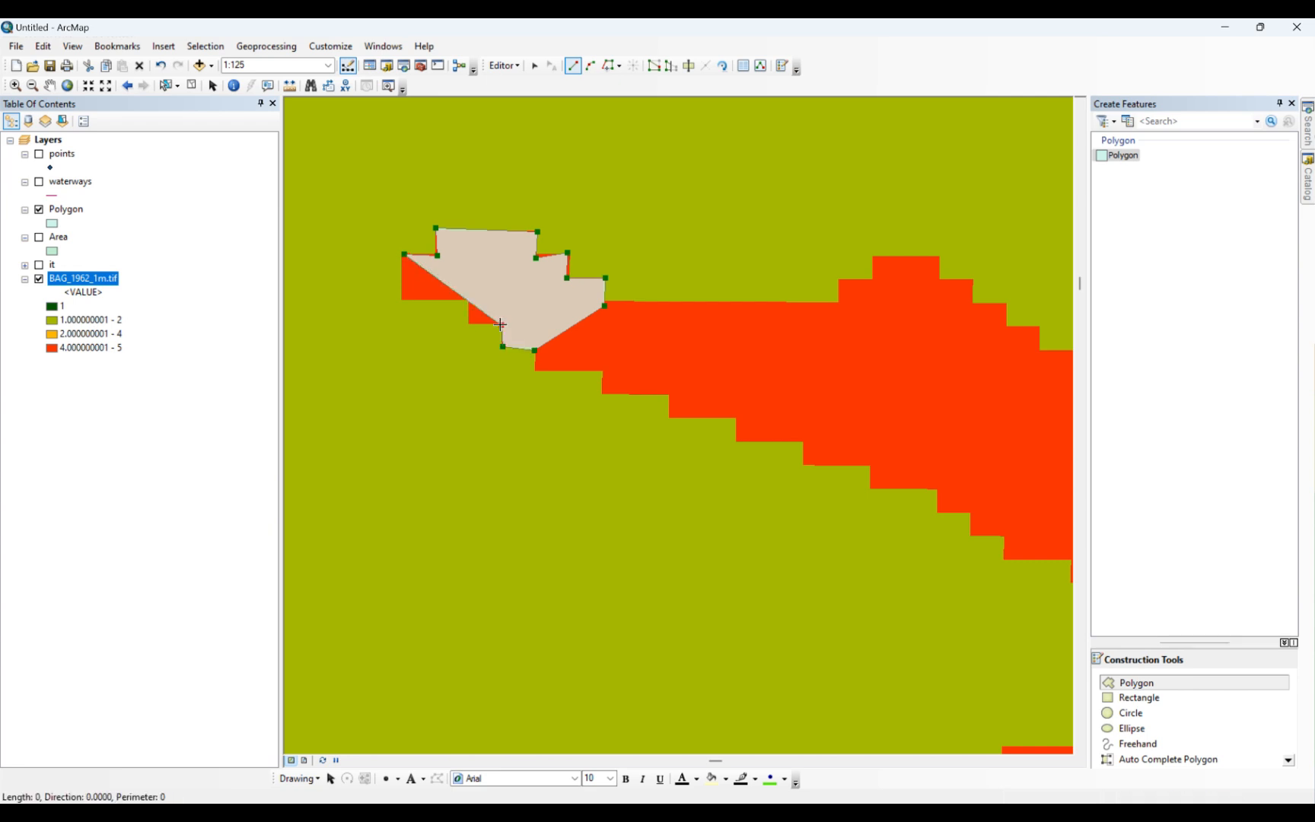
left_click(501, 325)
left_click(469, 325)
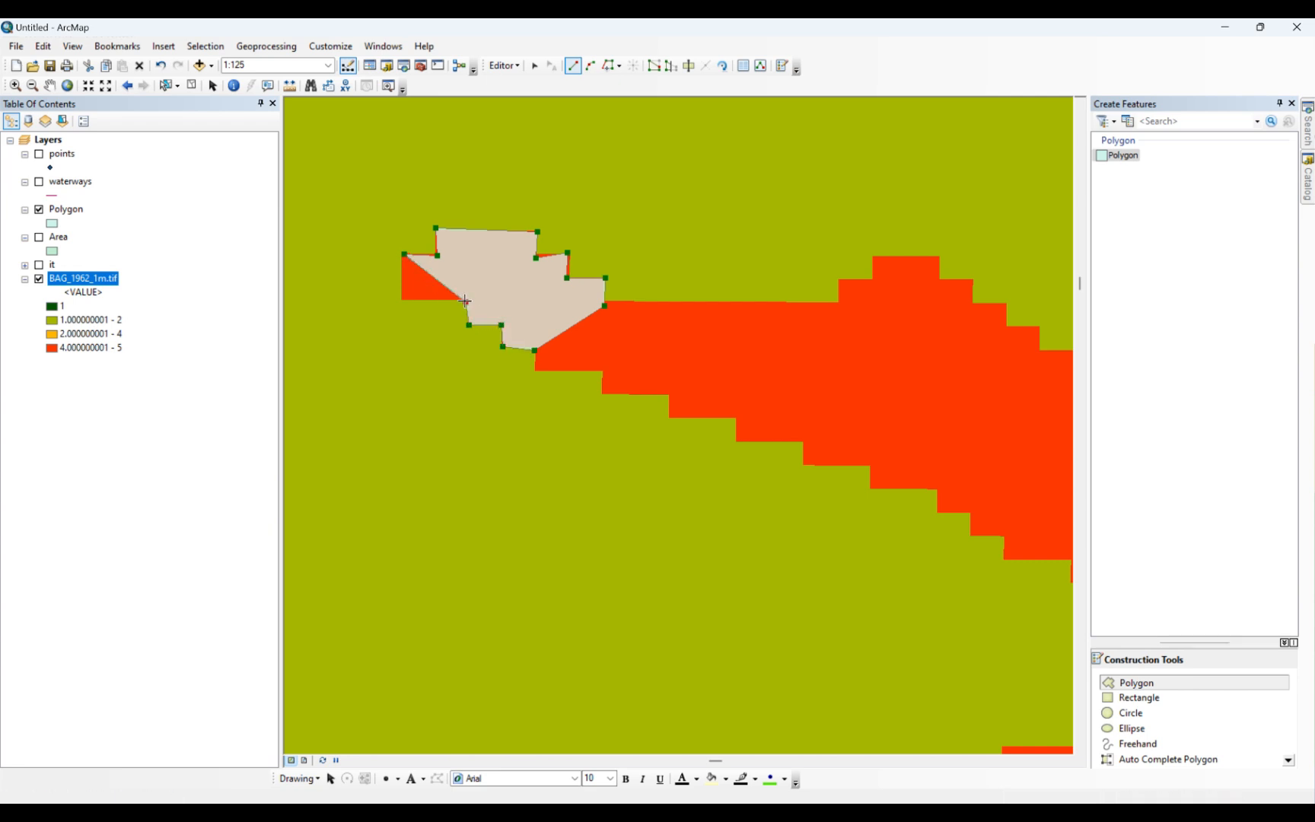
double_click(402, 299)
scroll(613, 330, "up", 3)
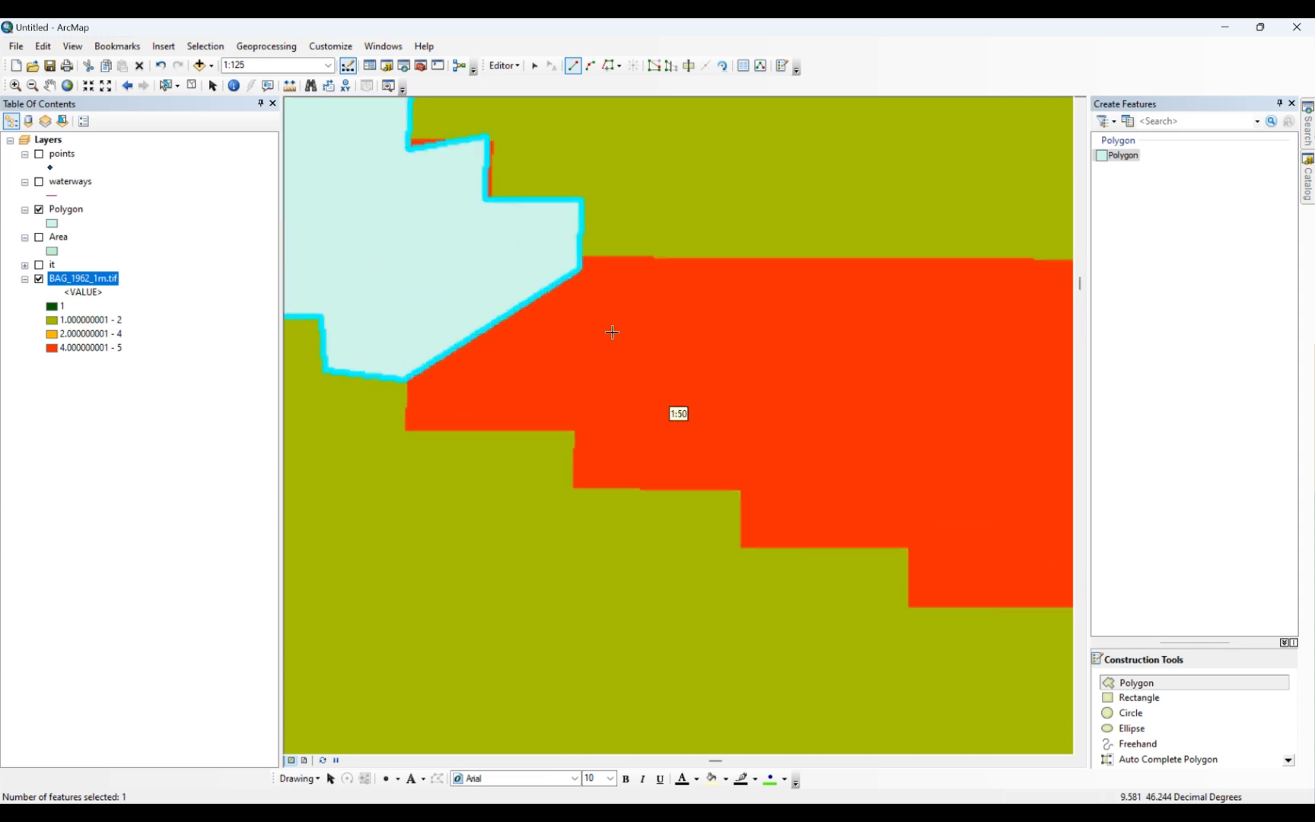
scroll(612, 331, "down", 5)
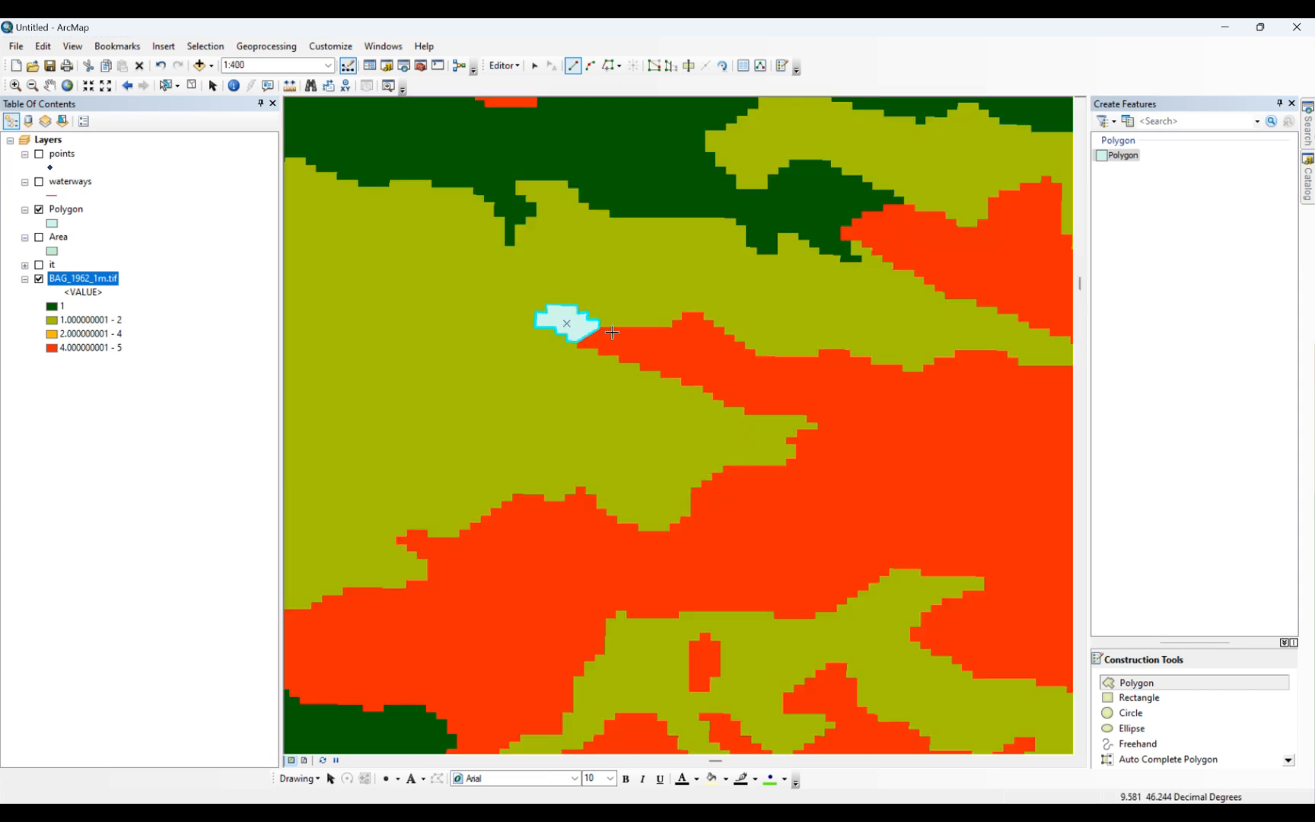
scroll(609, 332, "down", 2)
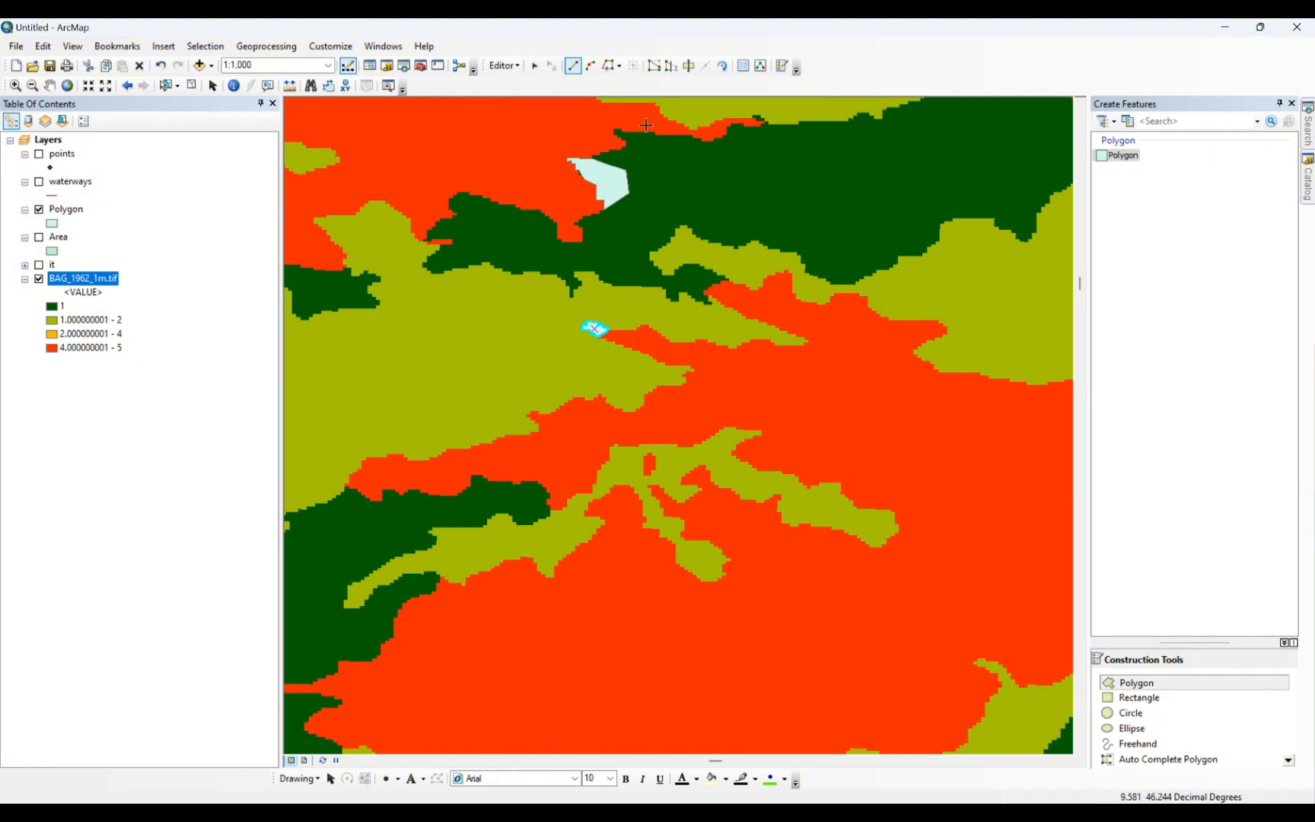
- Save the edits made to the Polygon layer and stop the editing session
left_click(514, 65)
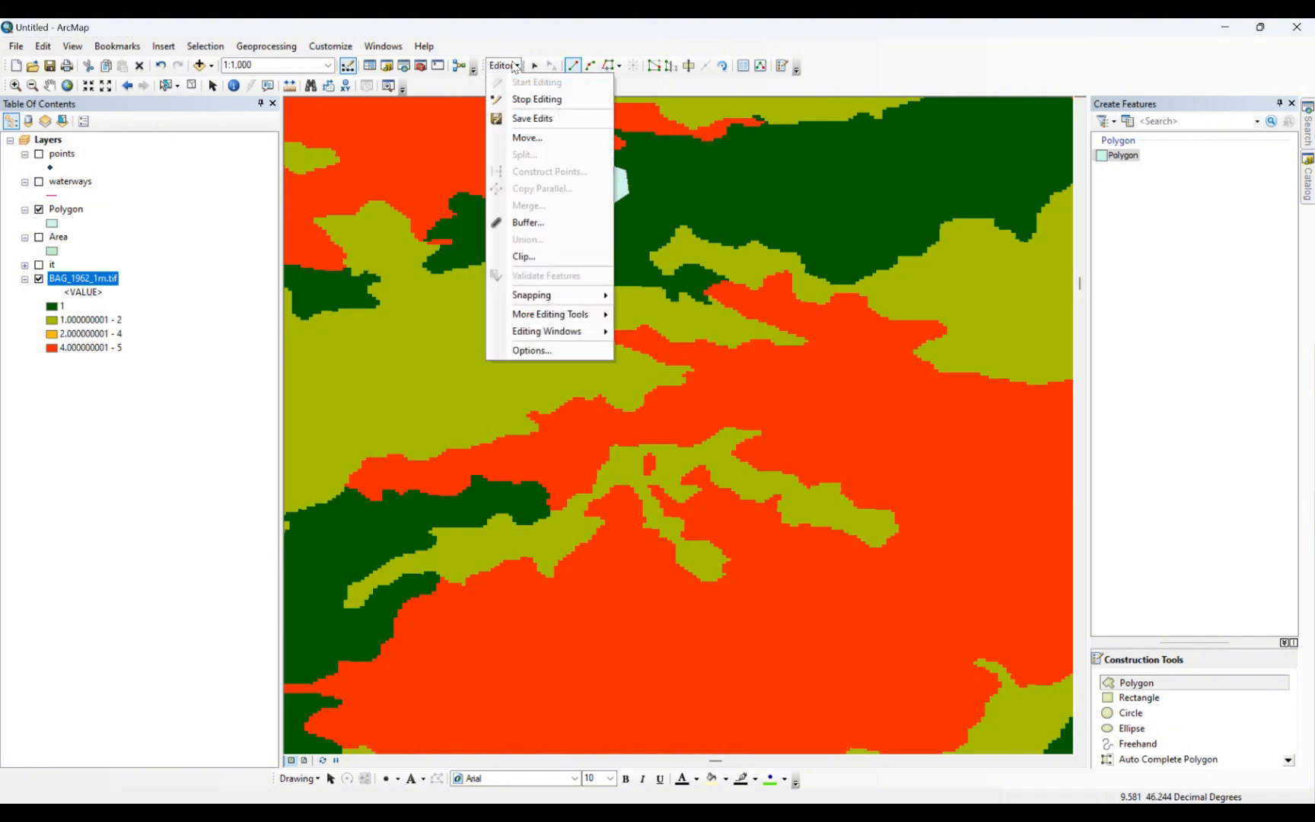
left_click(532, 120)
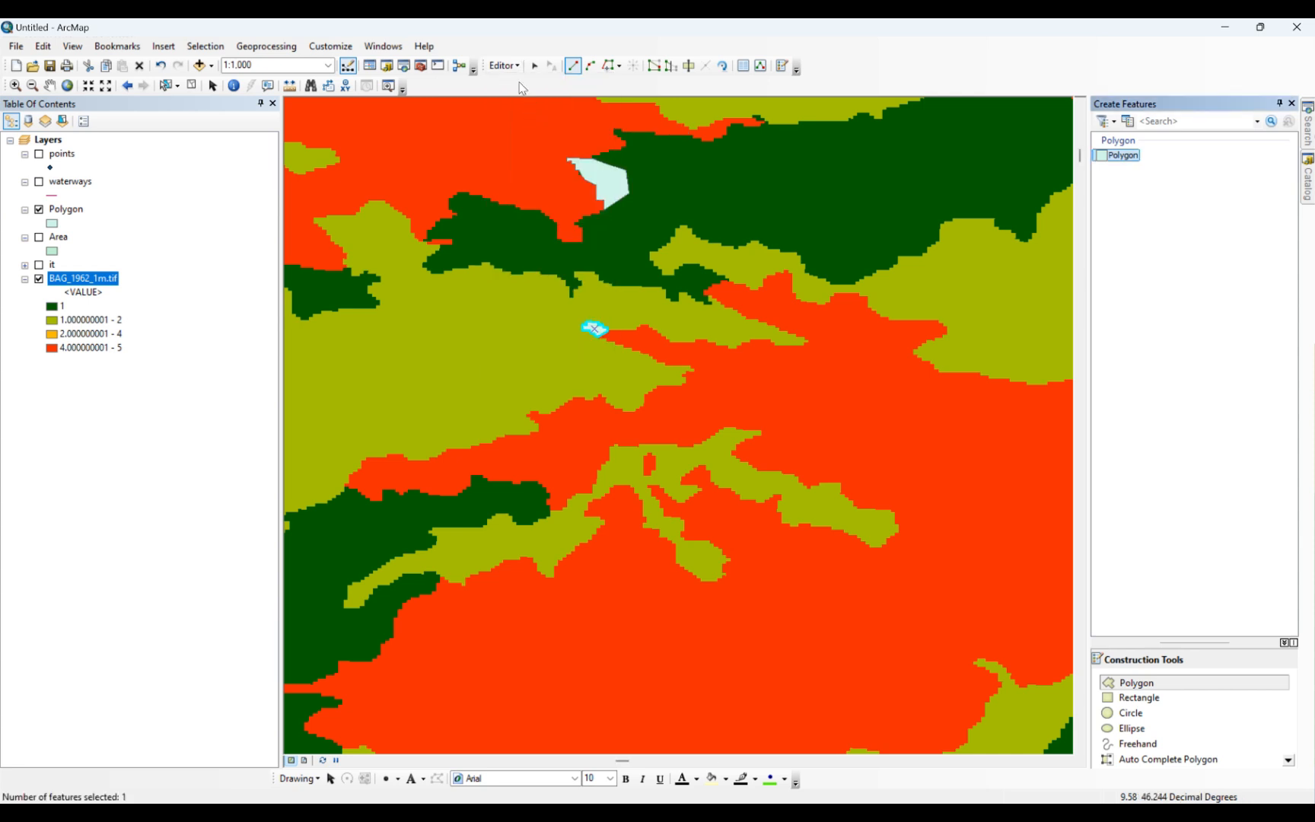
left_click(516, 69)
left_click(527, 100)
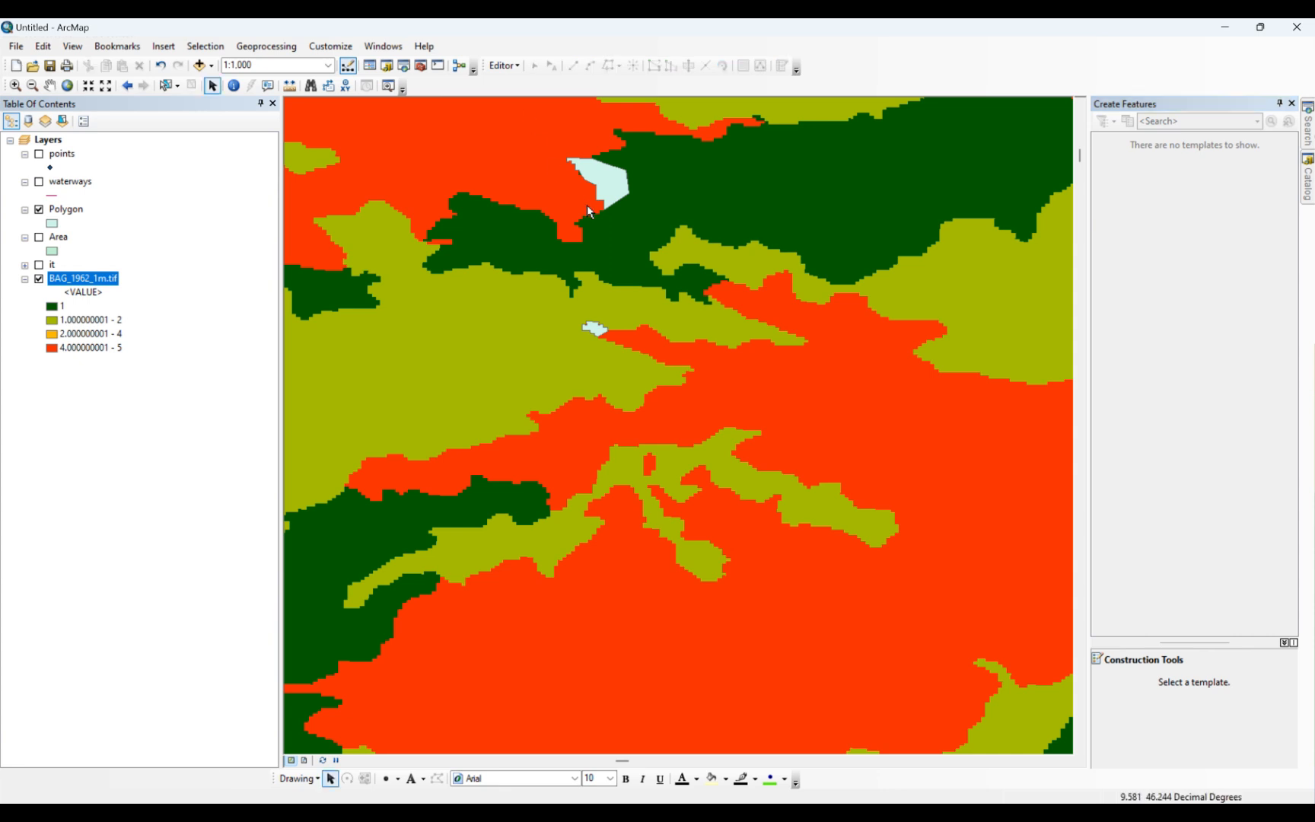
- Check the two digitized features in the Polygon layer's attribute table, close it, and inspect the polygons on the map
right_click(71, 214)
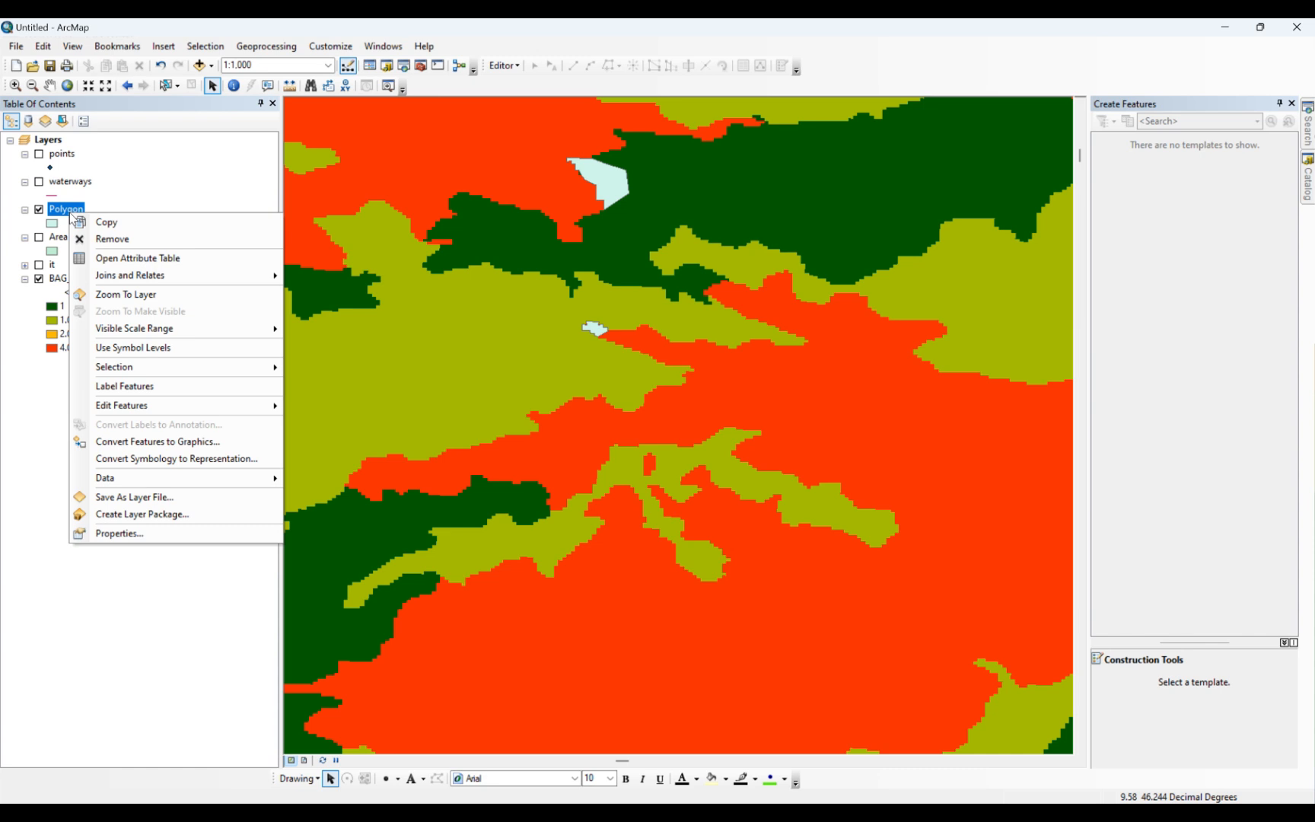
left_click(110, 258)
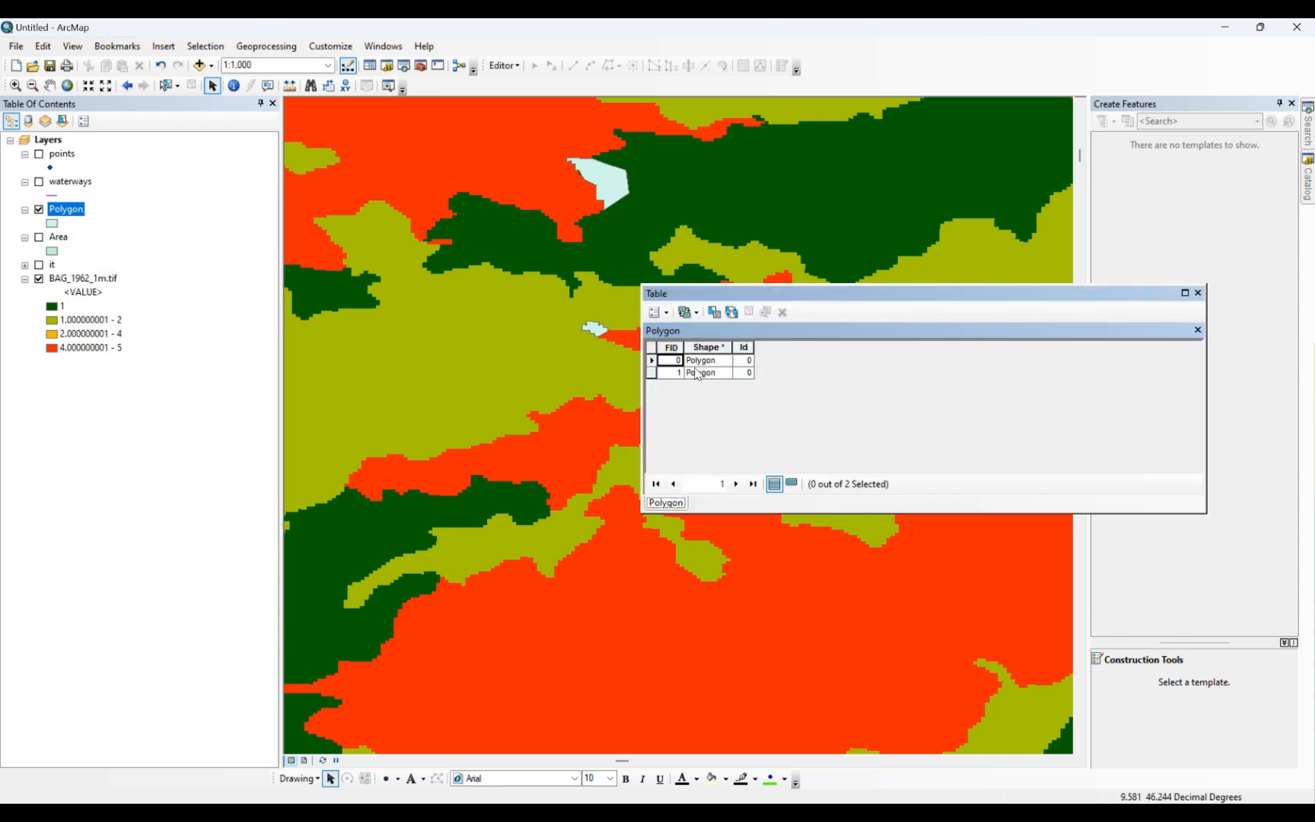
left_click(1197, 293)
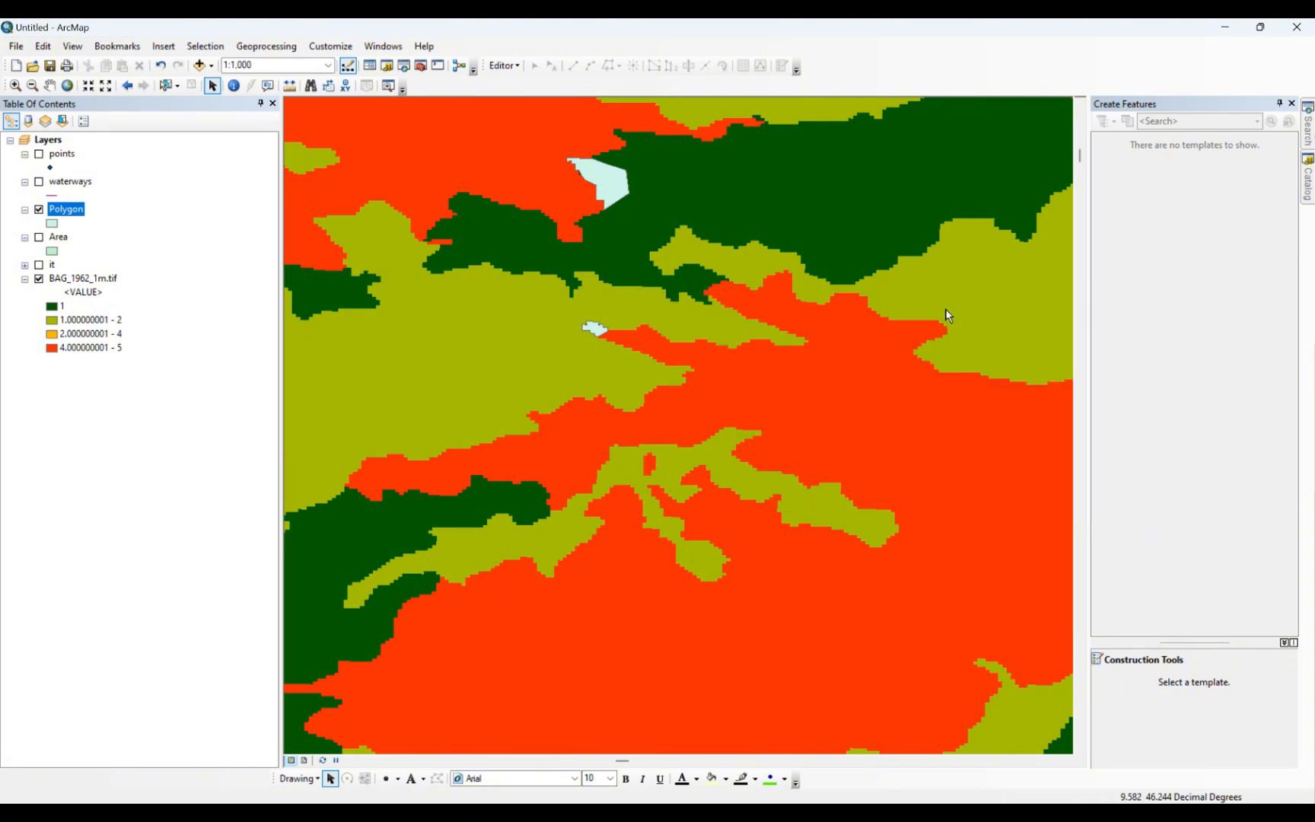
scroll(616, 190, "up", 2)
scroll(618, 193, "down", 5)
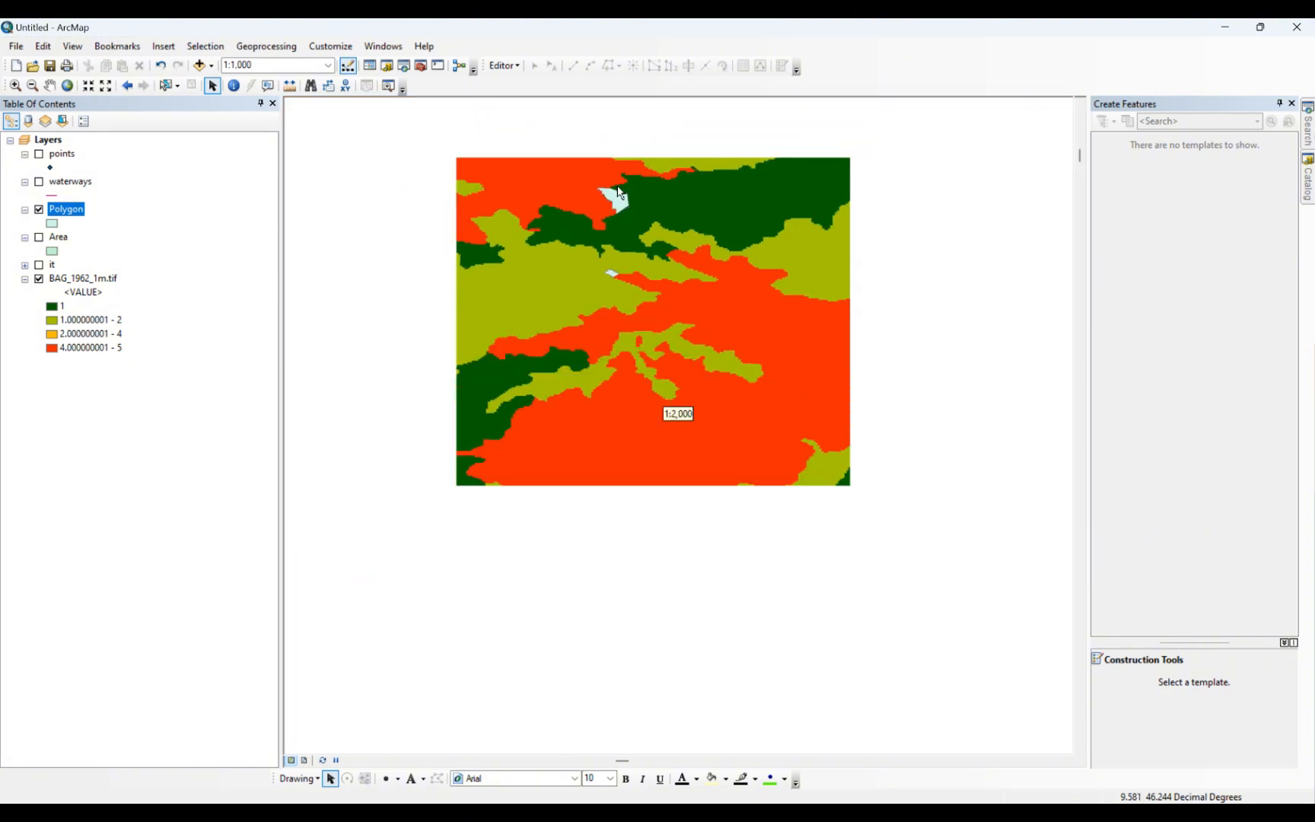
scroll(599, 170, "up", 2)
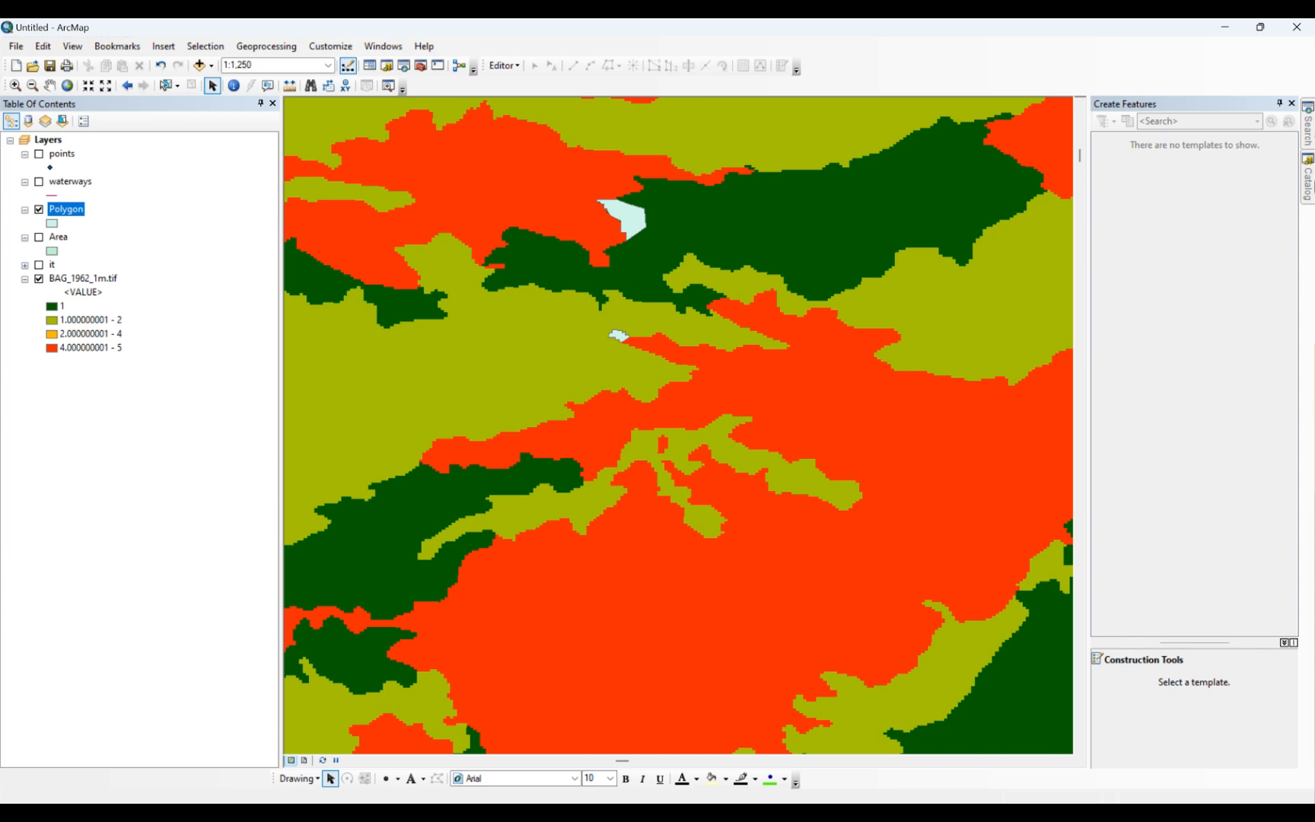
- Create a point shapefile named Point in Tuscany's Shapefile folder, using the WGS_1984_UTM_Zone_32N coordinate system
left_click(1309, 181)
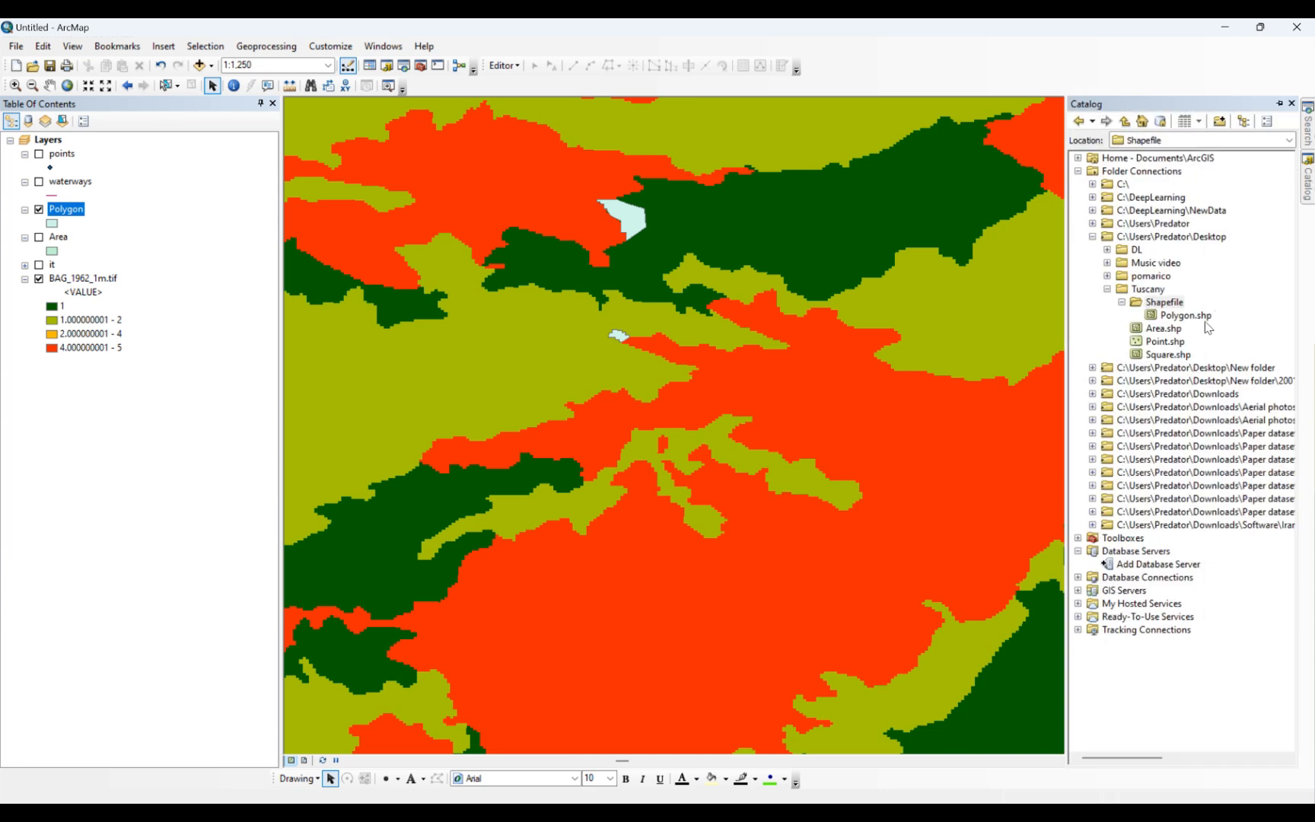
right_click(1164, 304)
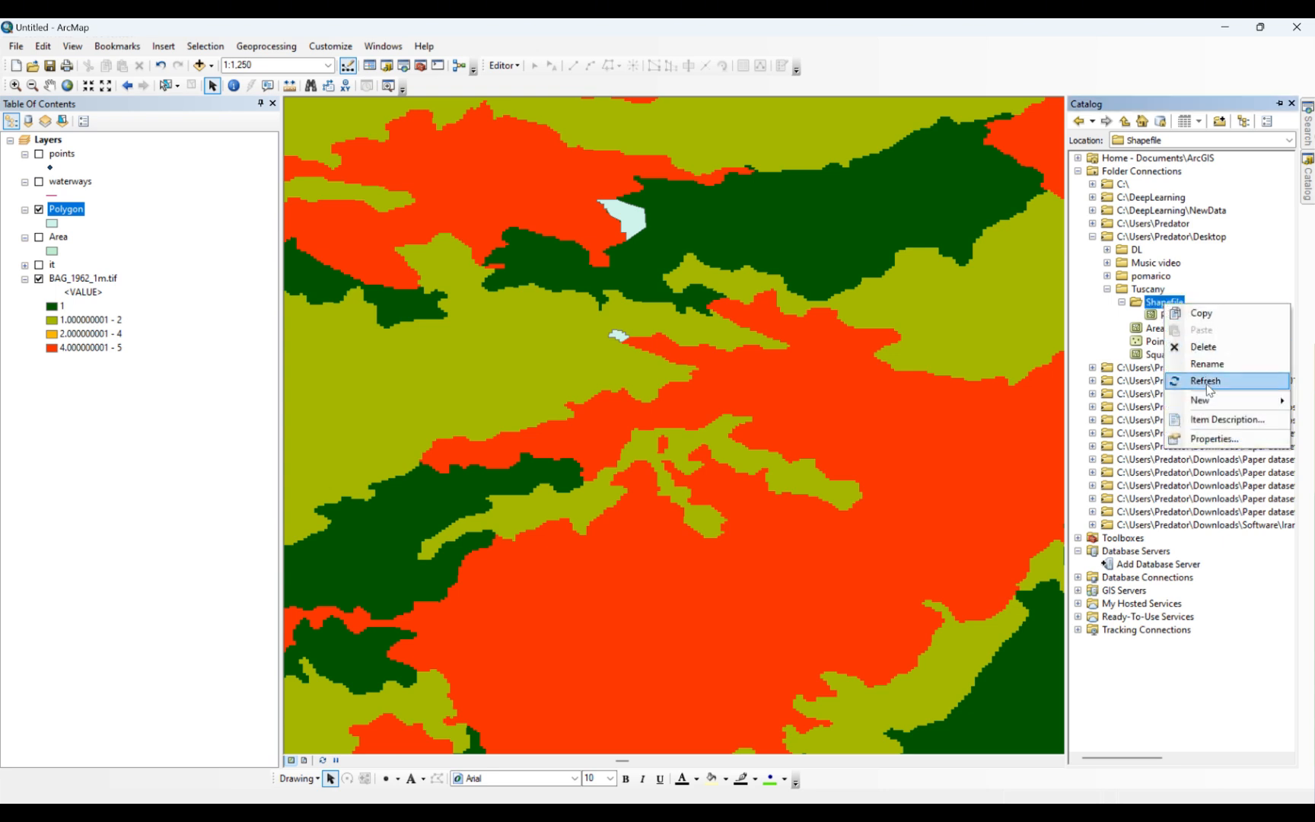
mouse_move(1215, 403)
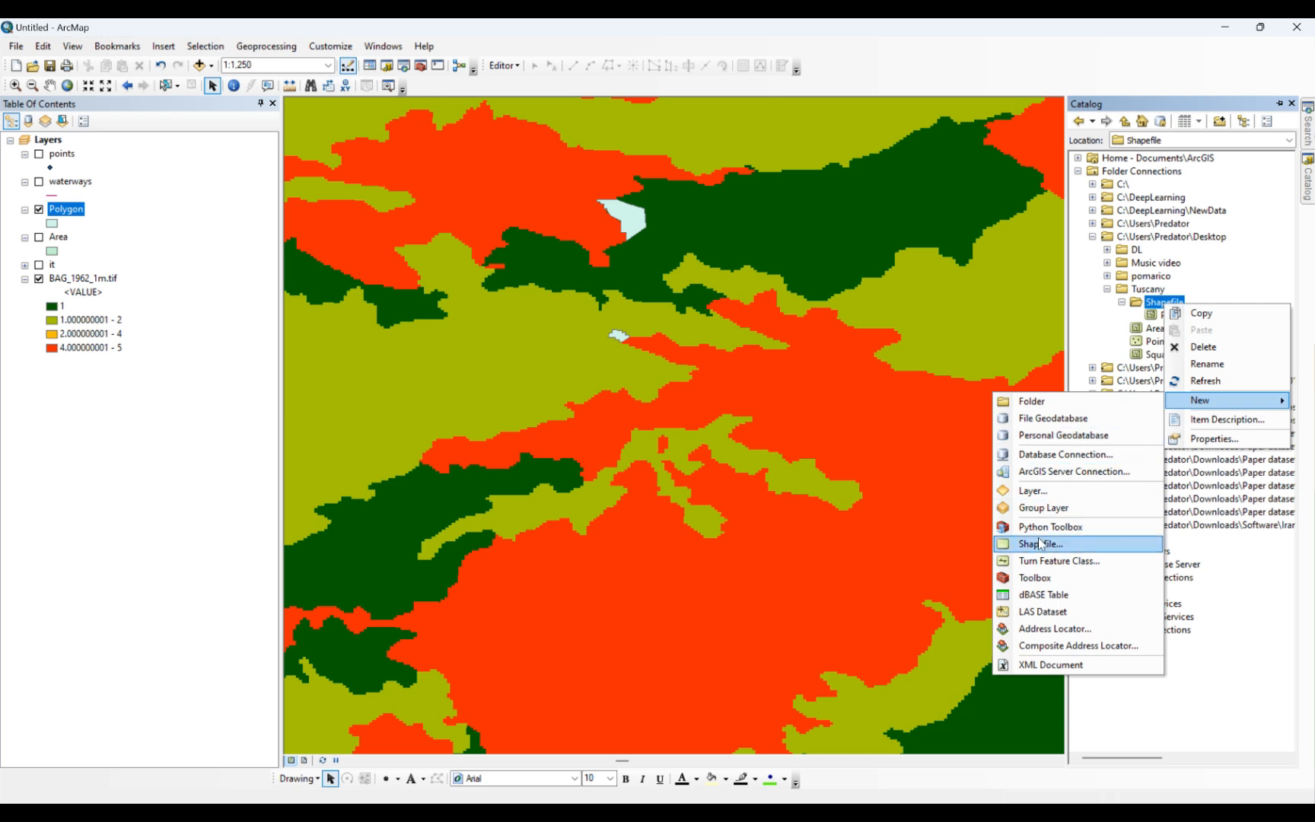
left_click(1040, 543)
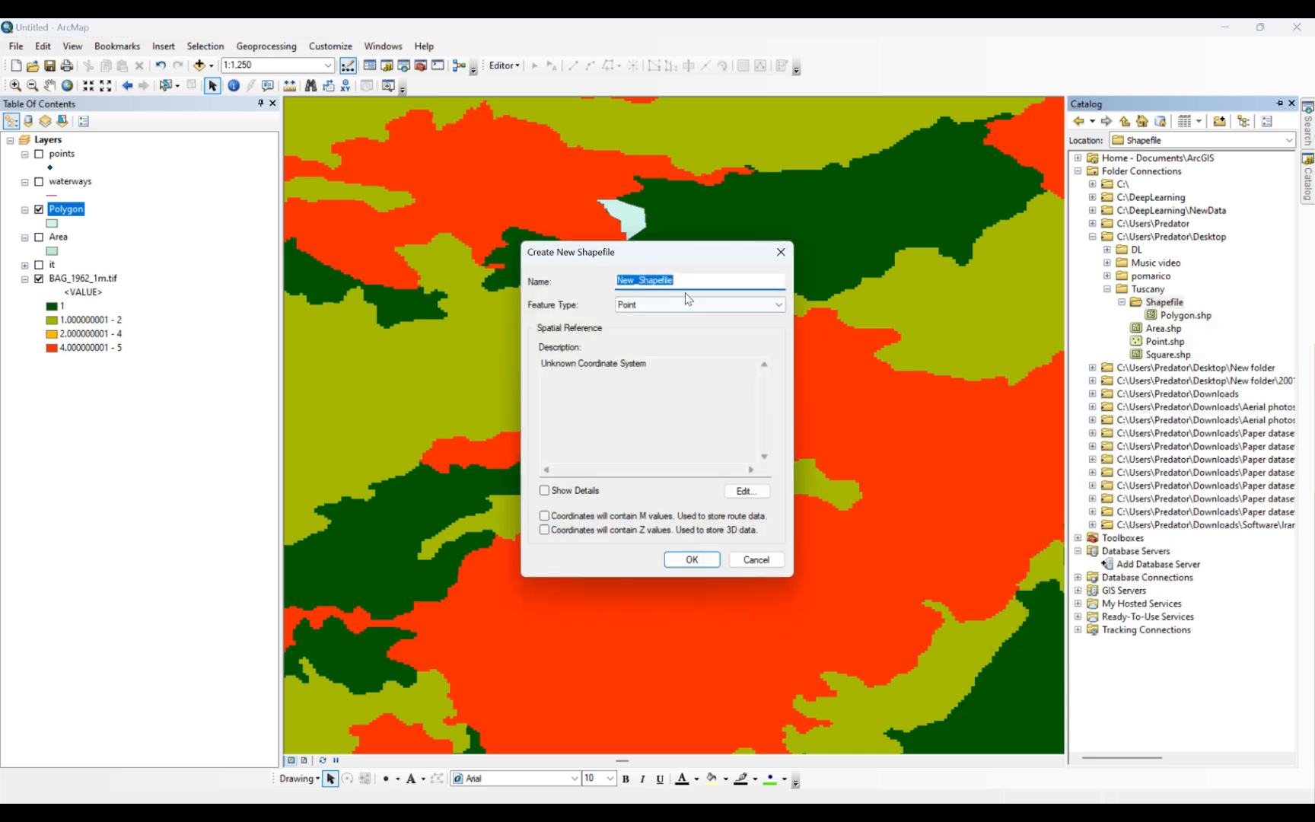
type("Point")
left_click(743, 490)
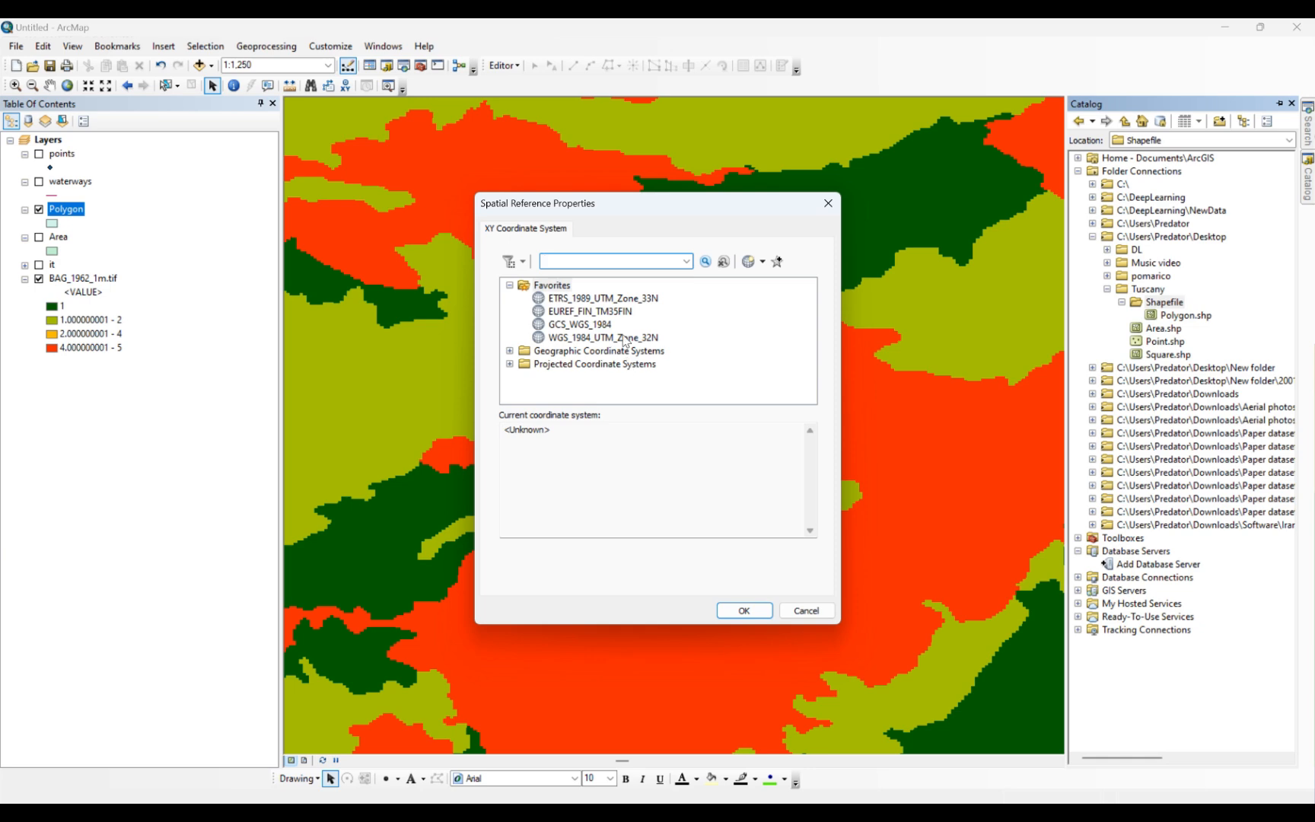
left_click(624, 339)
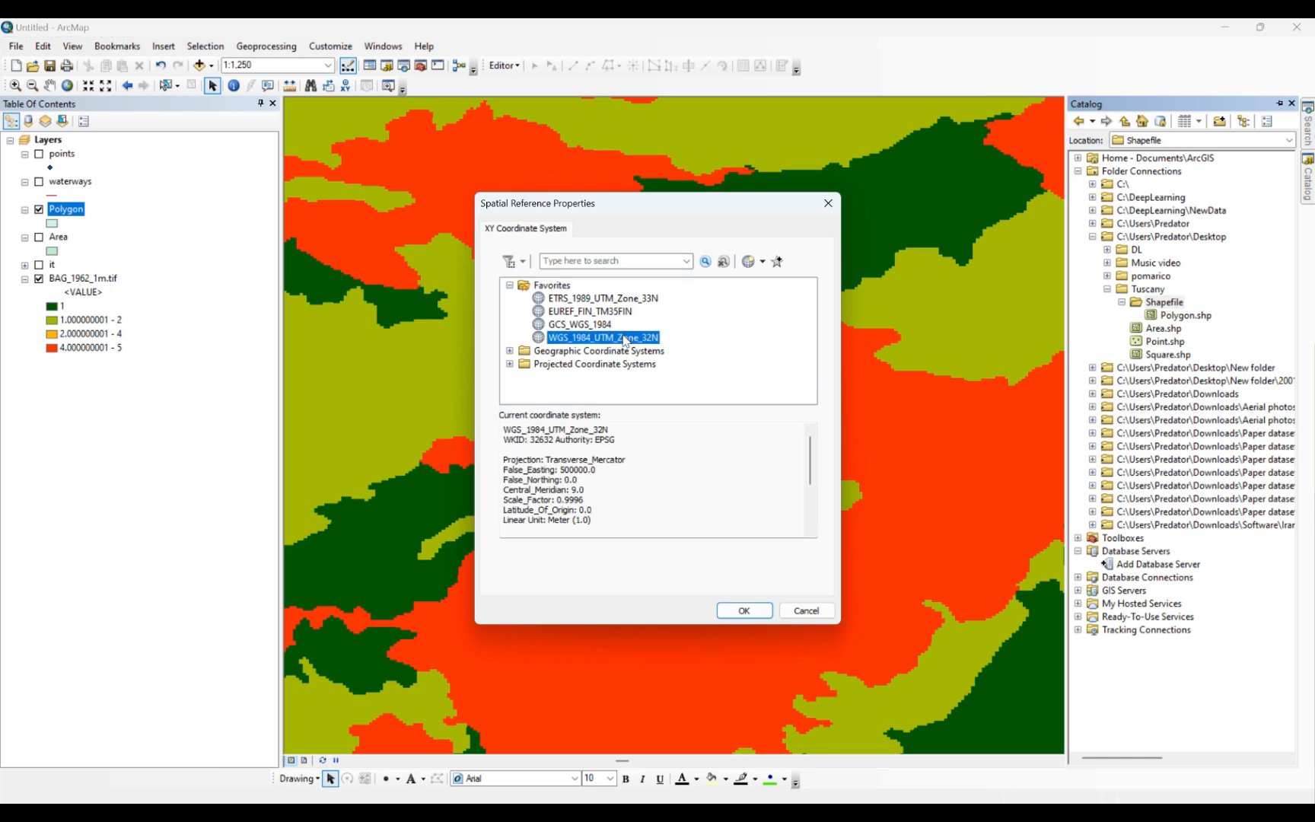
left_click(756, 612)
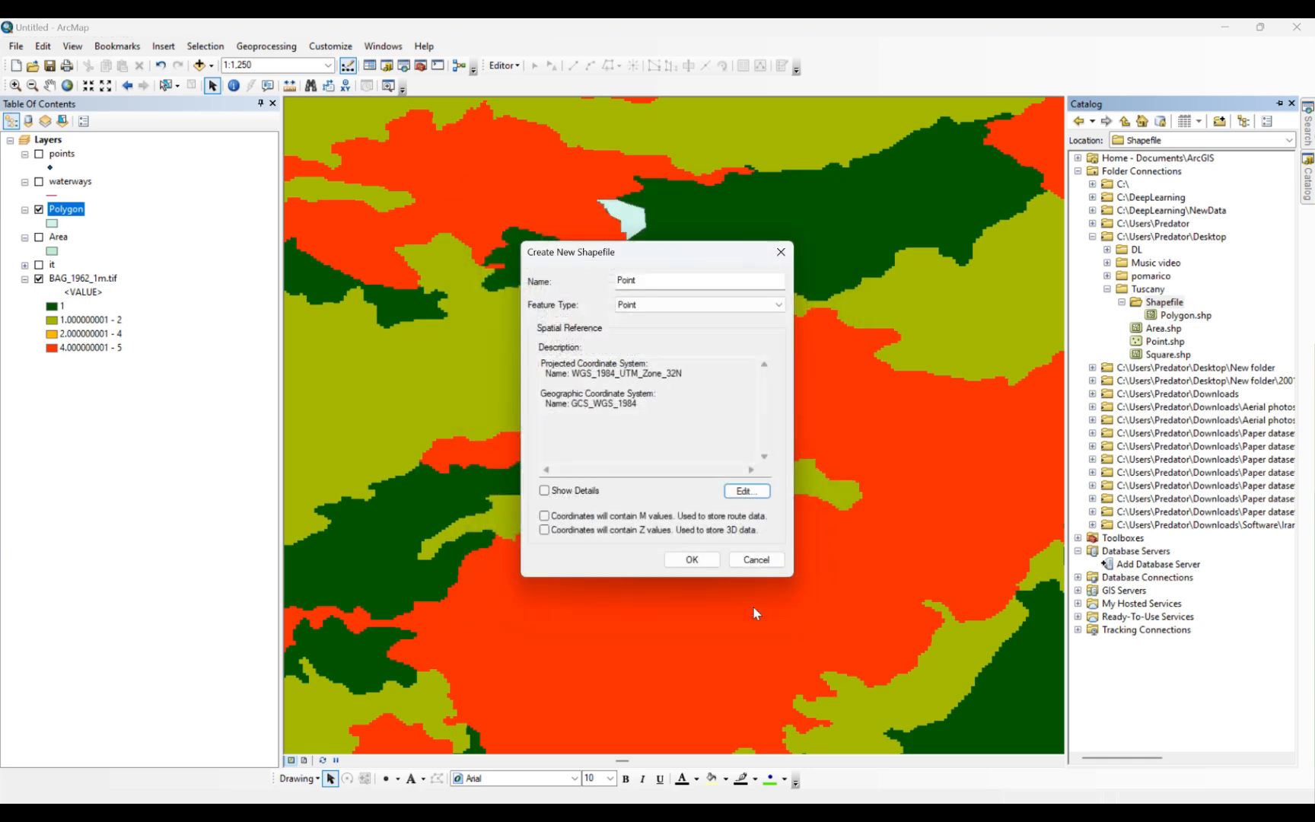
left_click(692, 560)
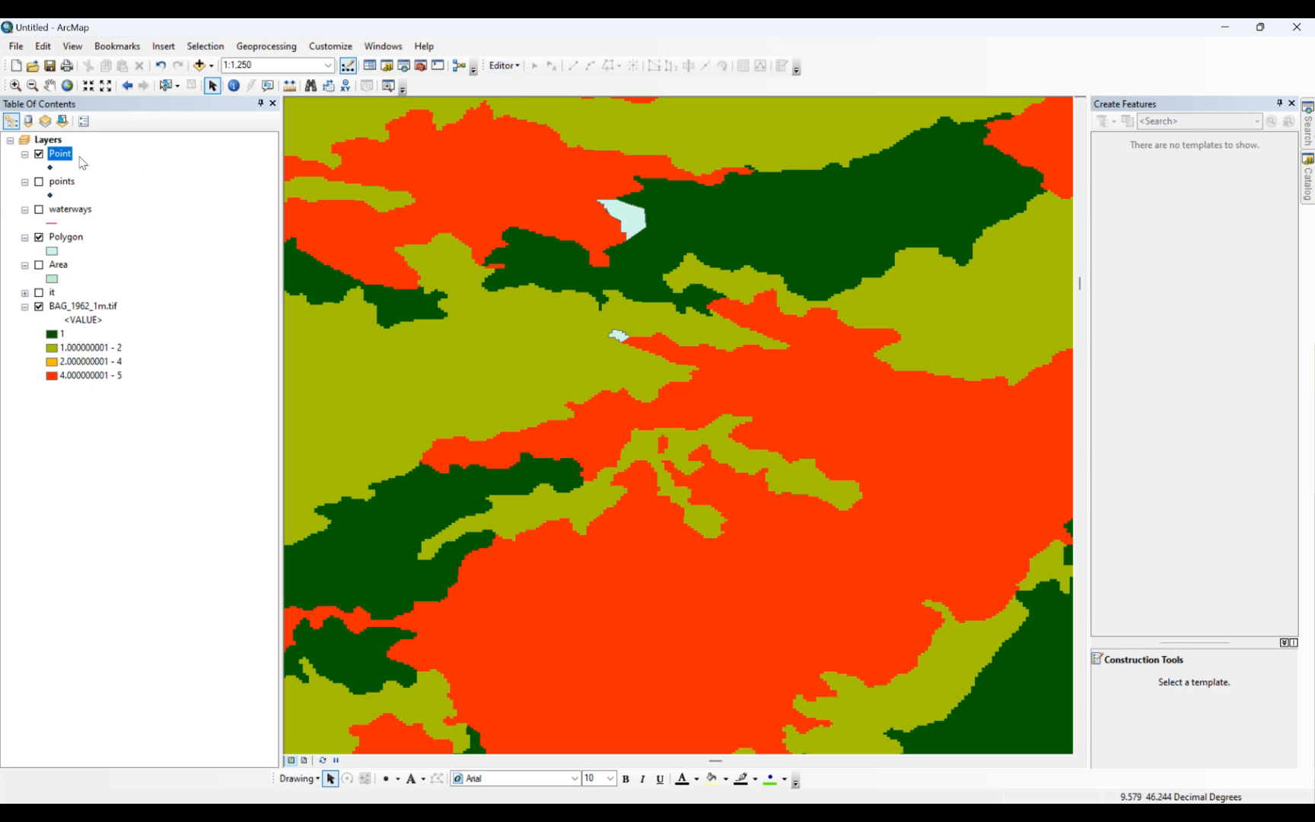
- Start an editing session on the Point layer and continue past the spatial reference warnings
left_click(506, 65)
left_click(527, 84)
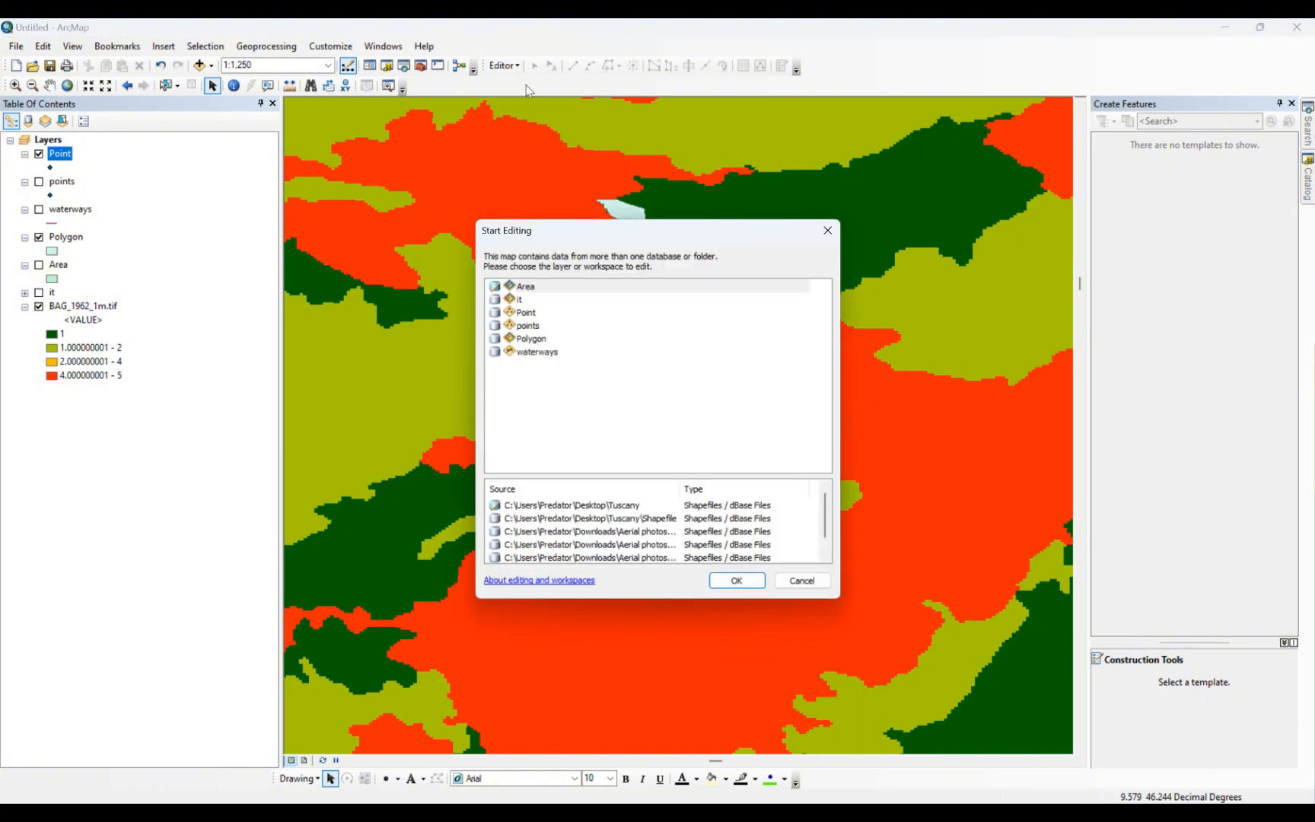
left_click(532, 316)
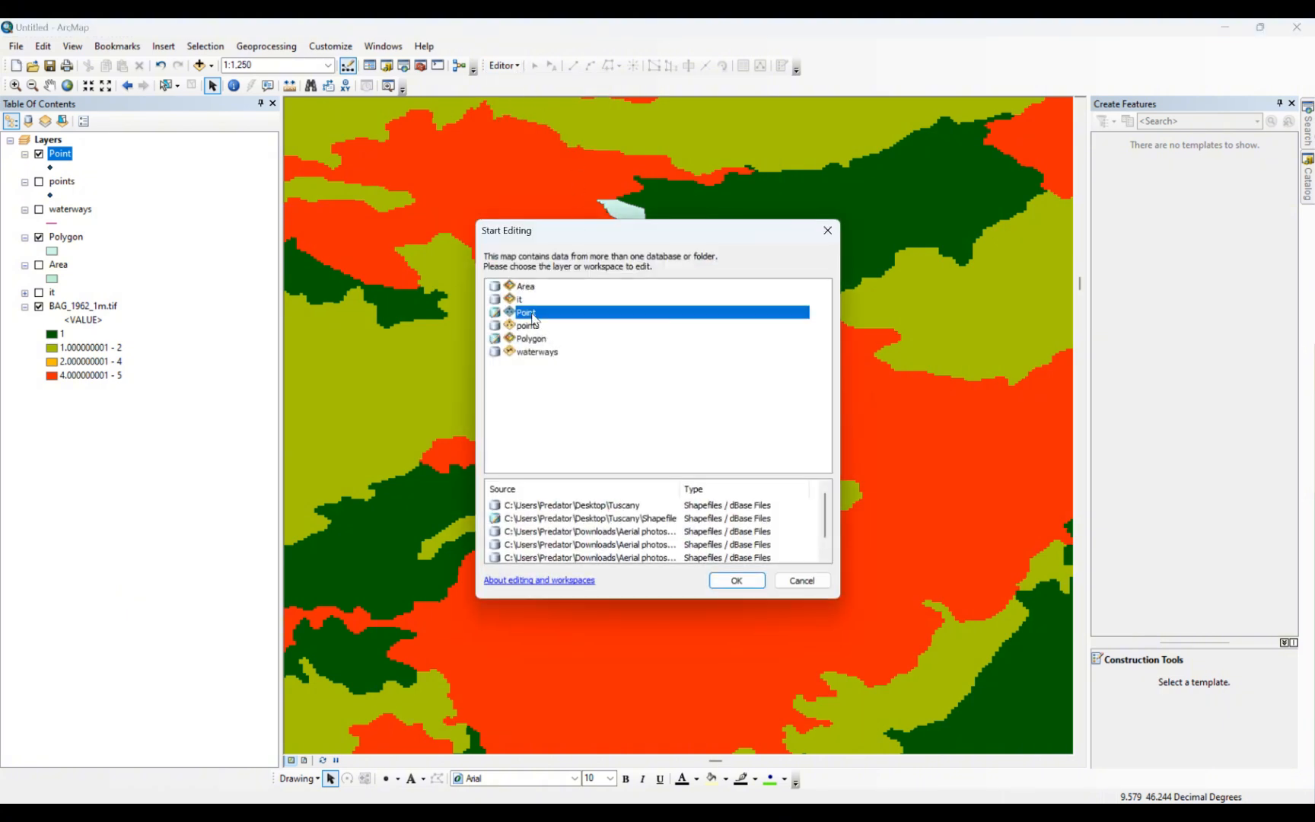
left_click(738, 581)
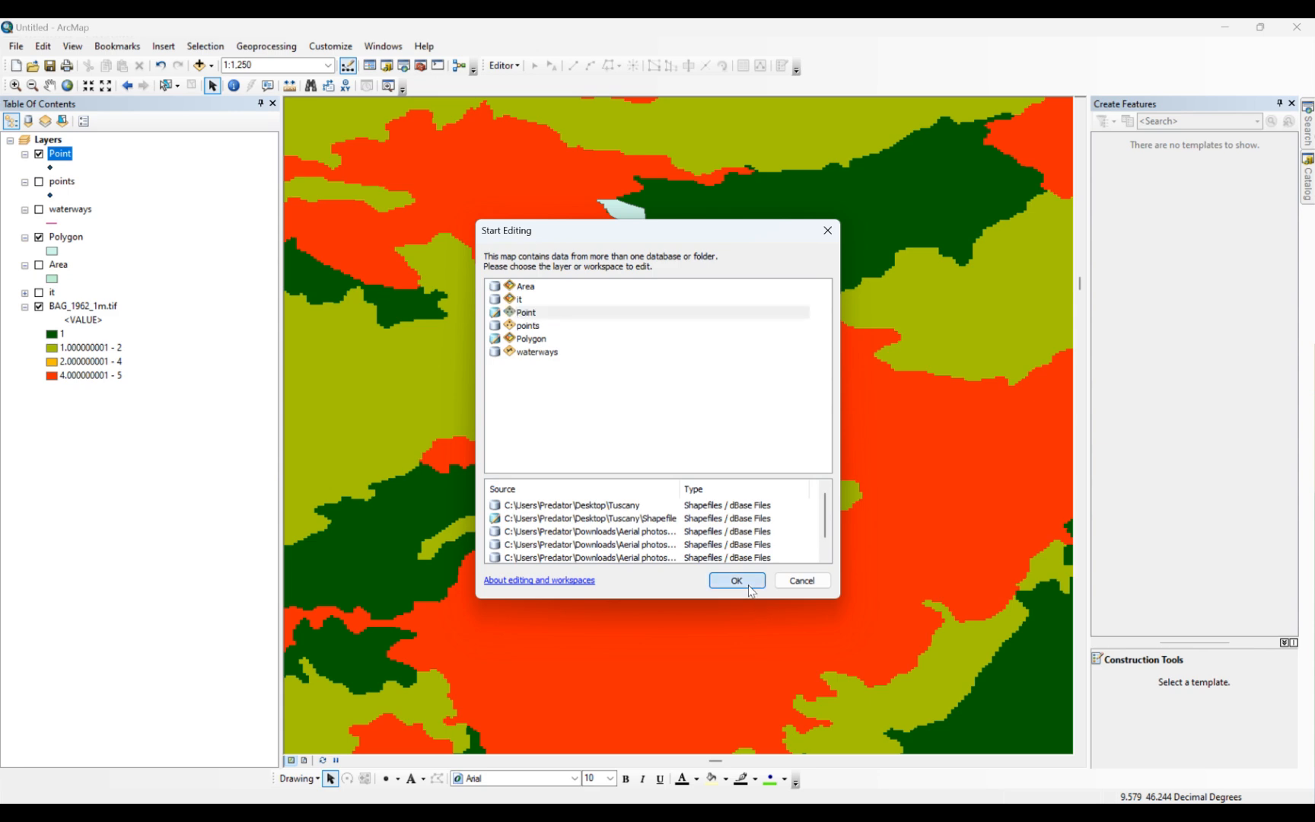
left_click(525, 319)
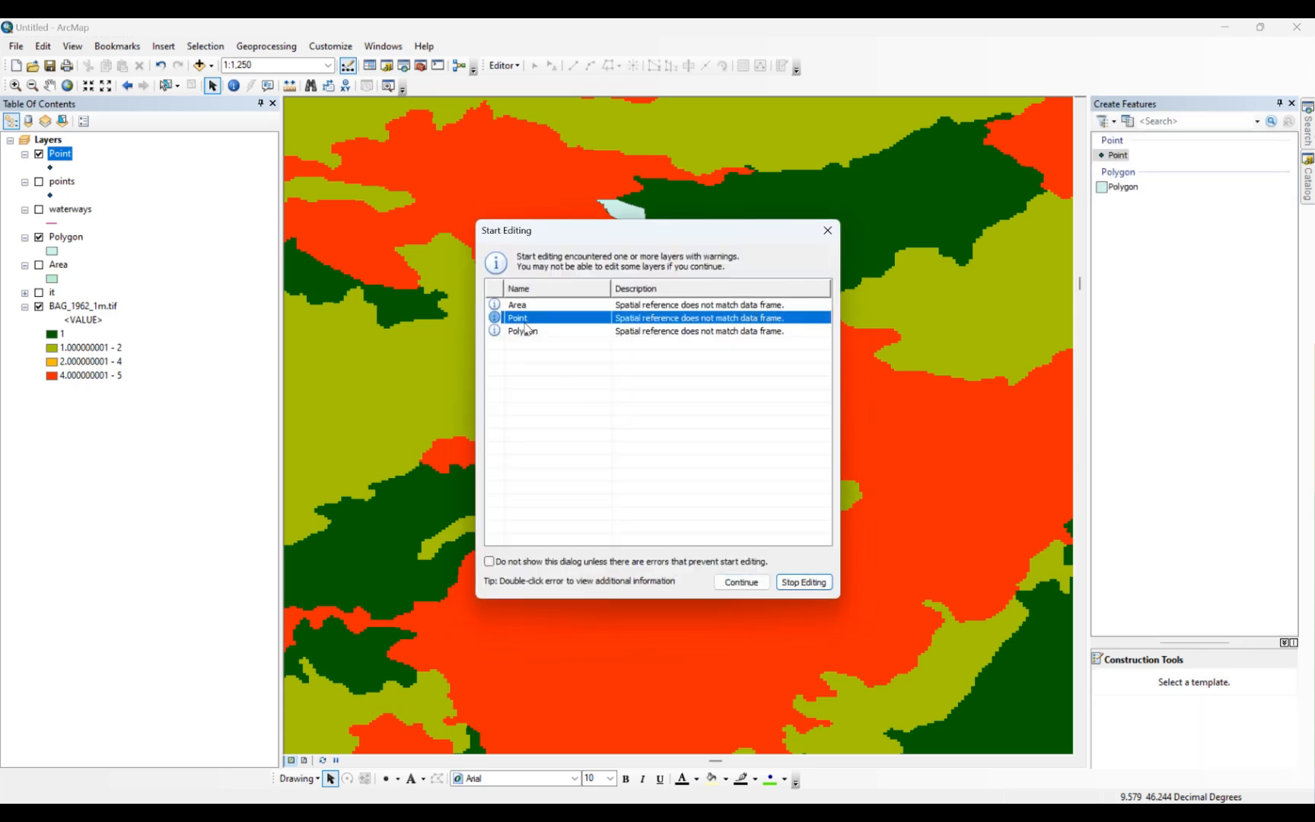
left_click(756, 582)
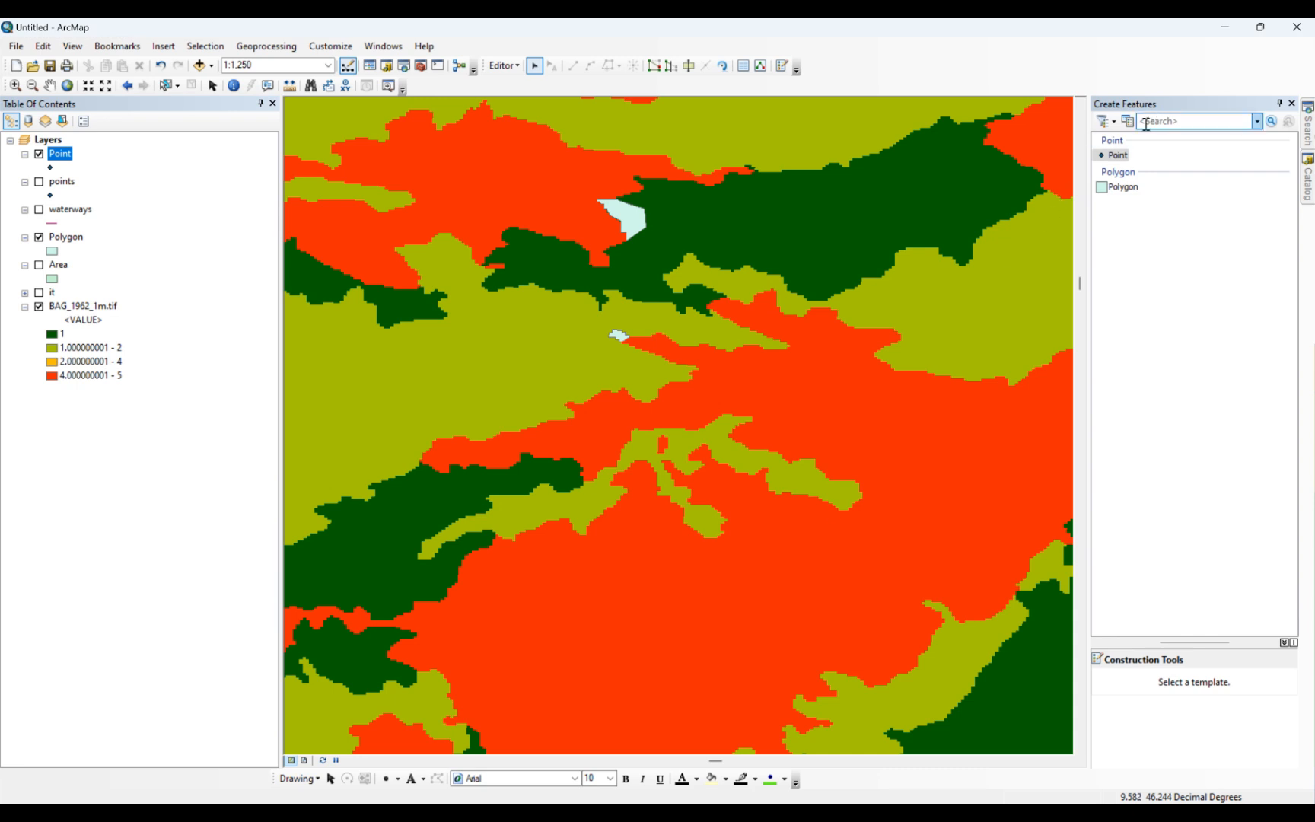
- Place two Point features in the large red area, one south and one east of the central olive branches
left_click(1116, 154)
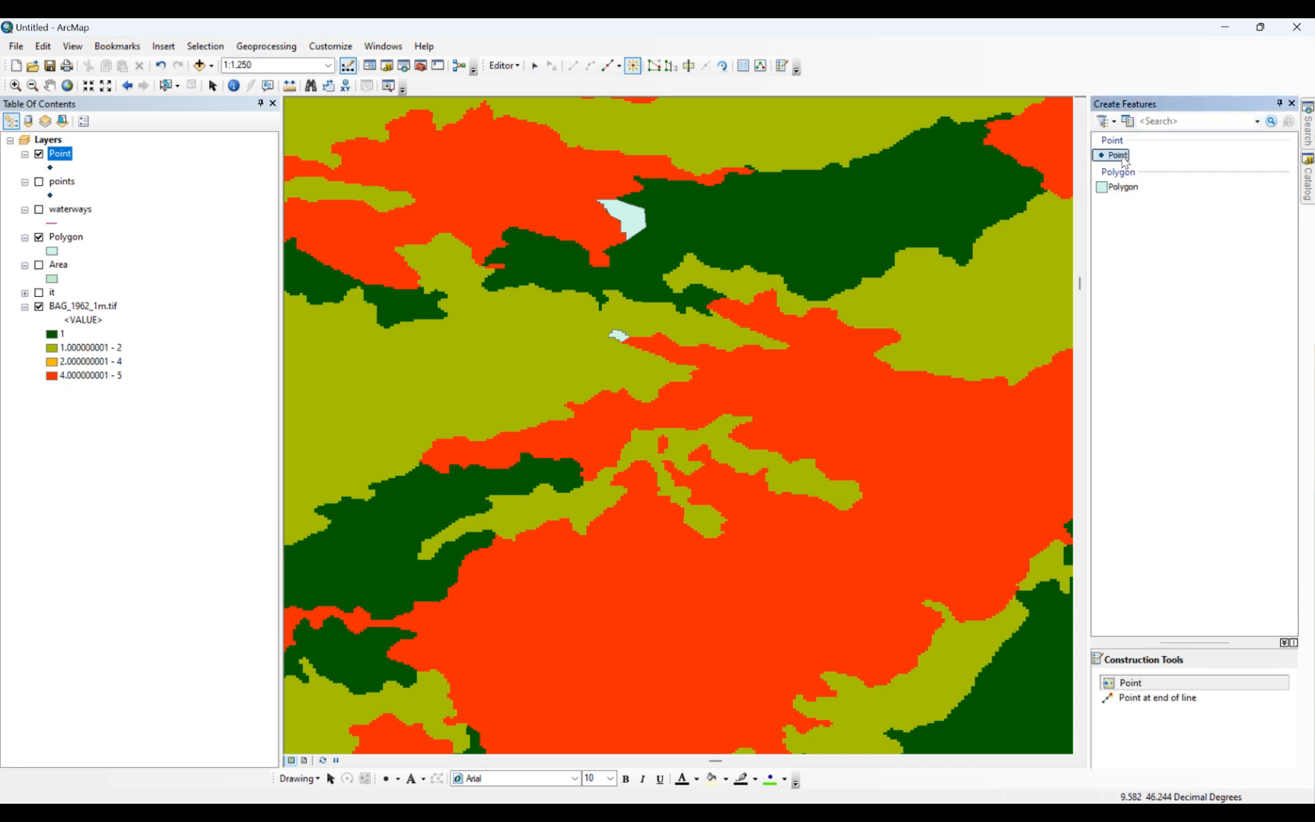
left_click(1139, 687)
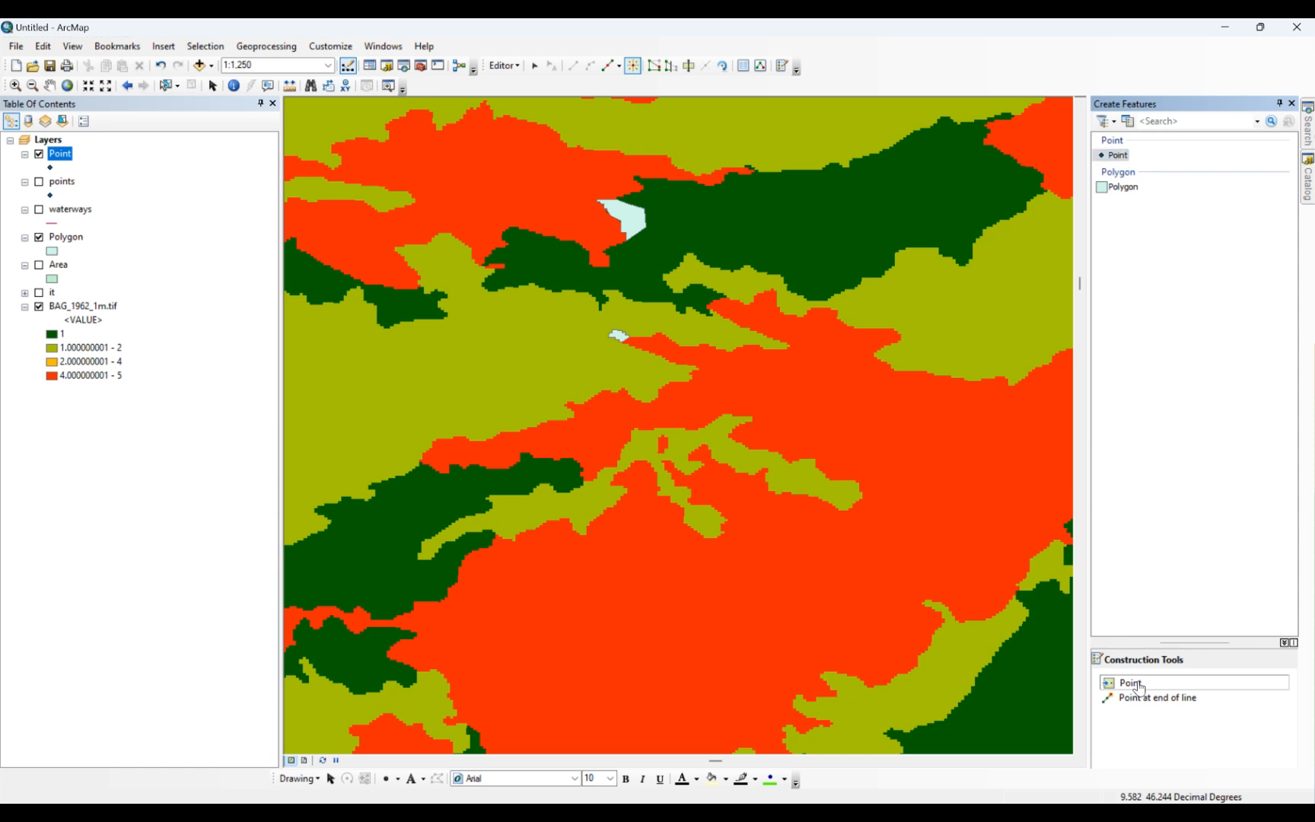
left_click(771, 564)
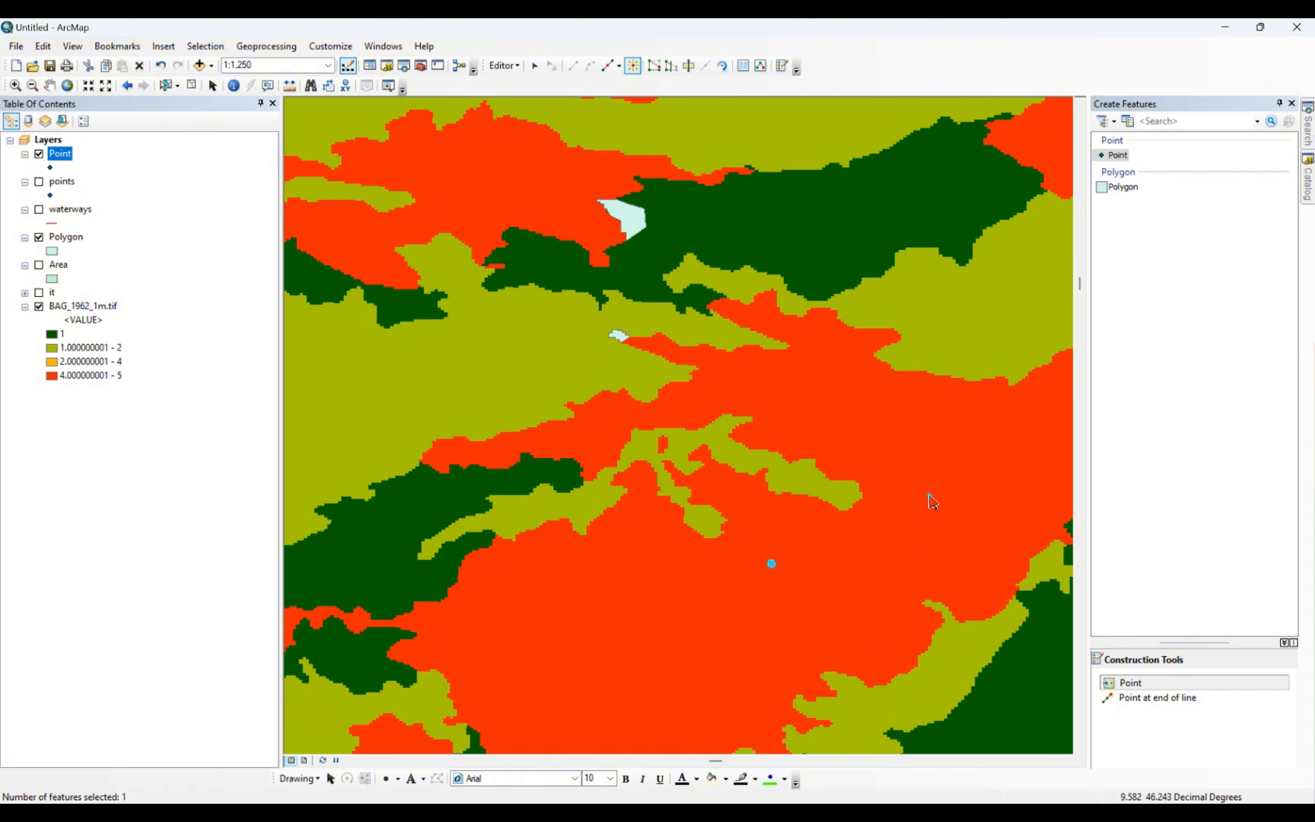
left_click(925, 434)
- Check the new records in the Point layer's attribute table and close the table
right_click(70, 157)
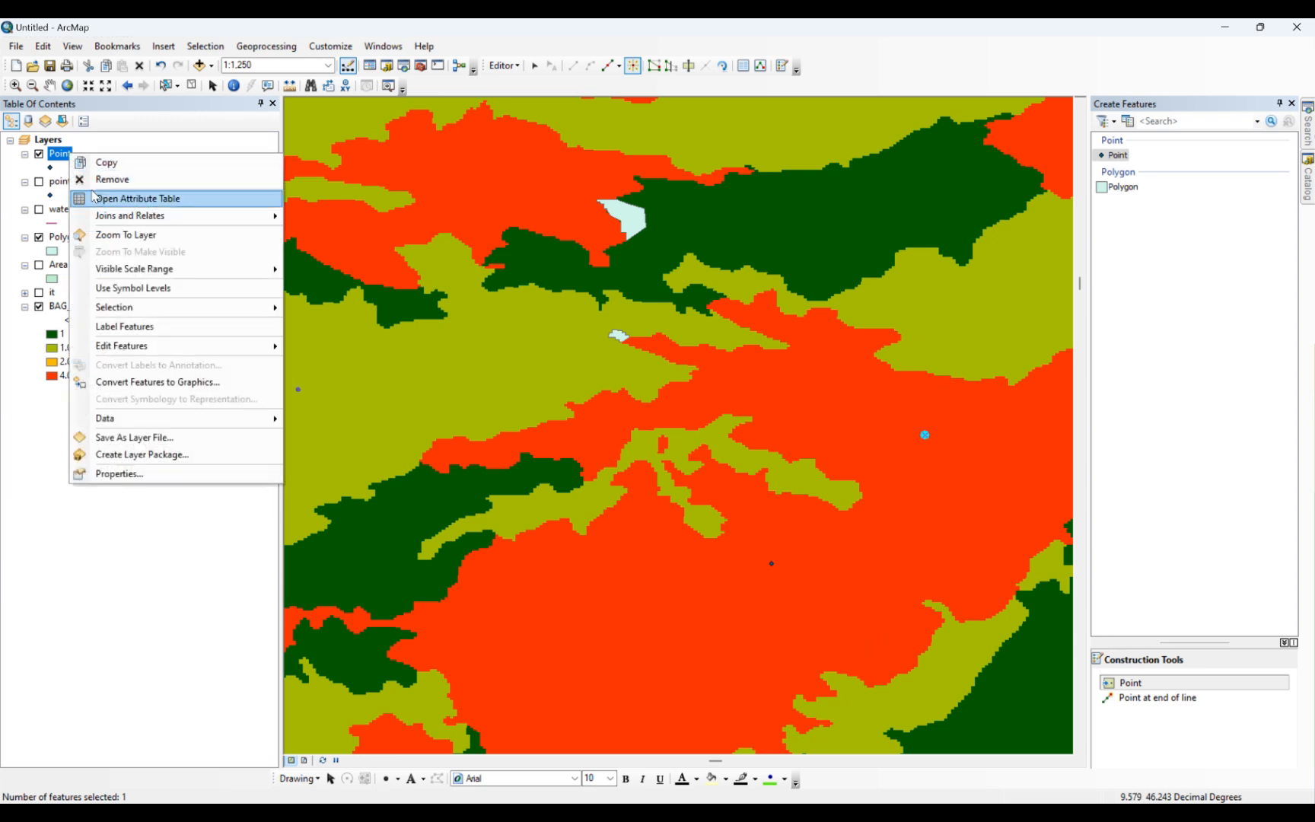
left_click(96, 197)
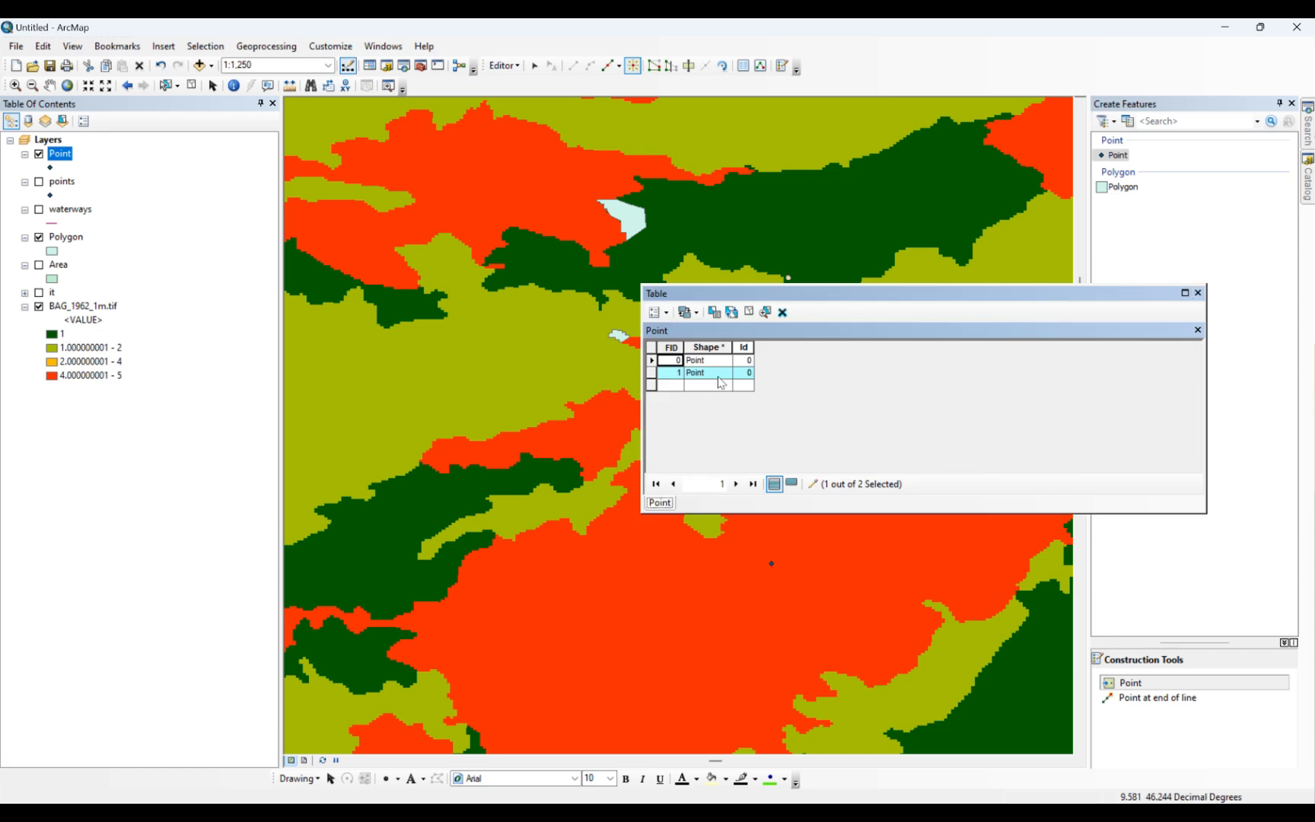
left_click(1198, 294)
- Save the new point features and stop editing
left_click(504, 66)
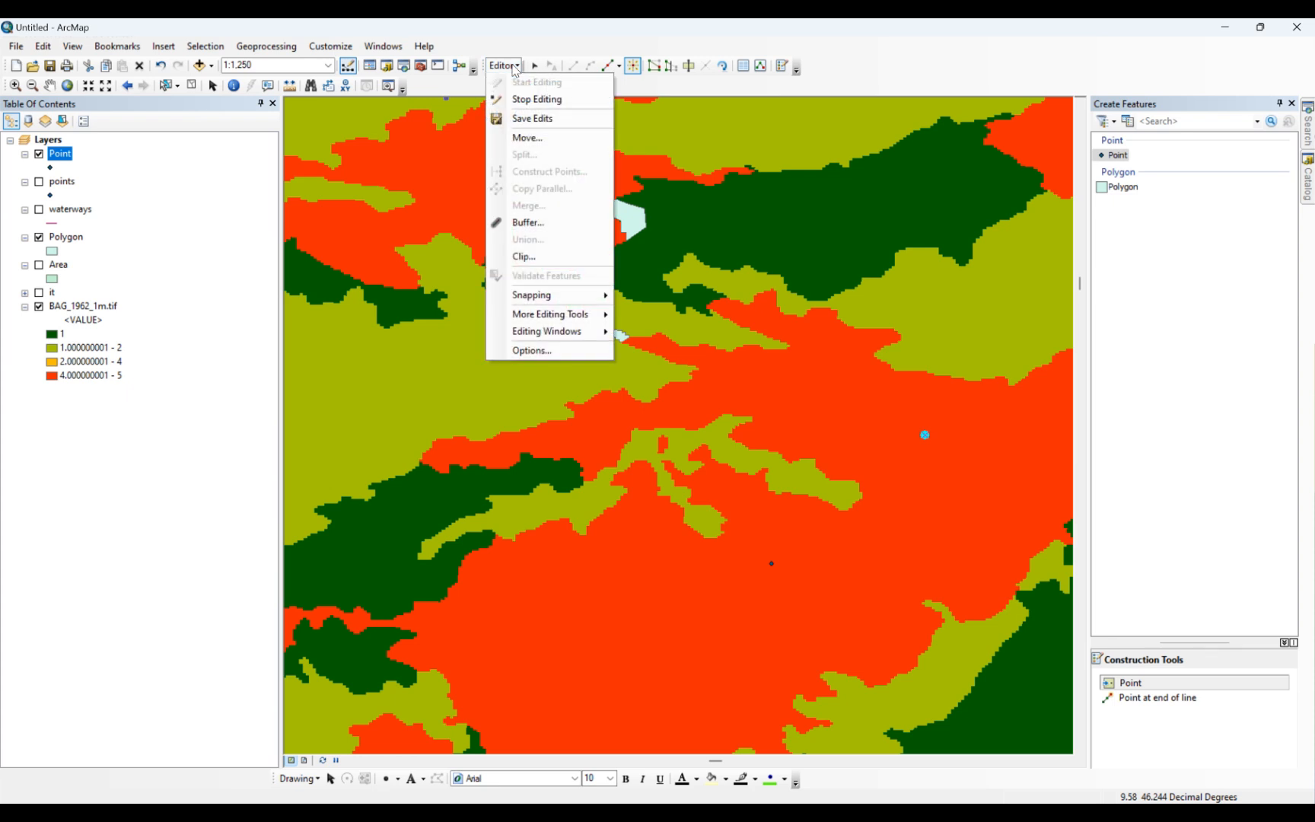
left_click(537, 99)
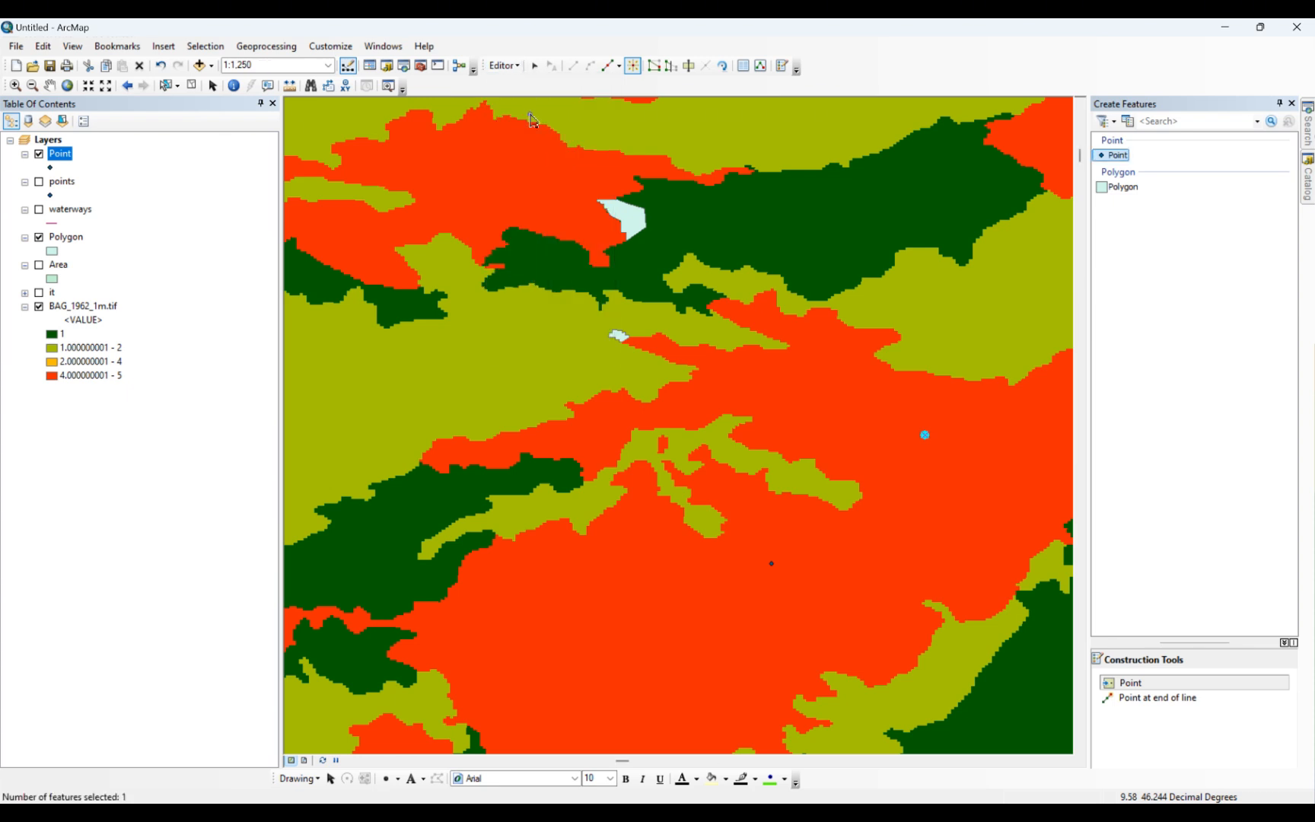
left_click(505, 66)
left_click(537, 98)
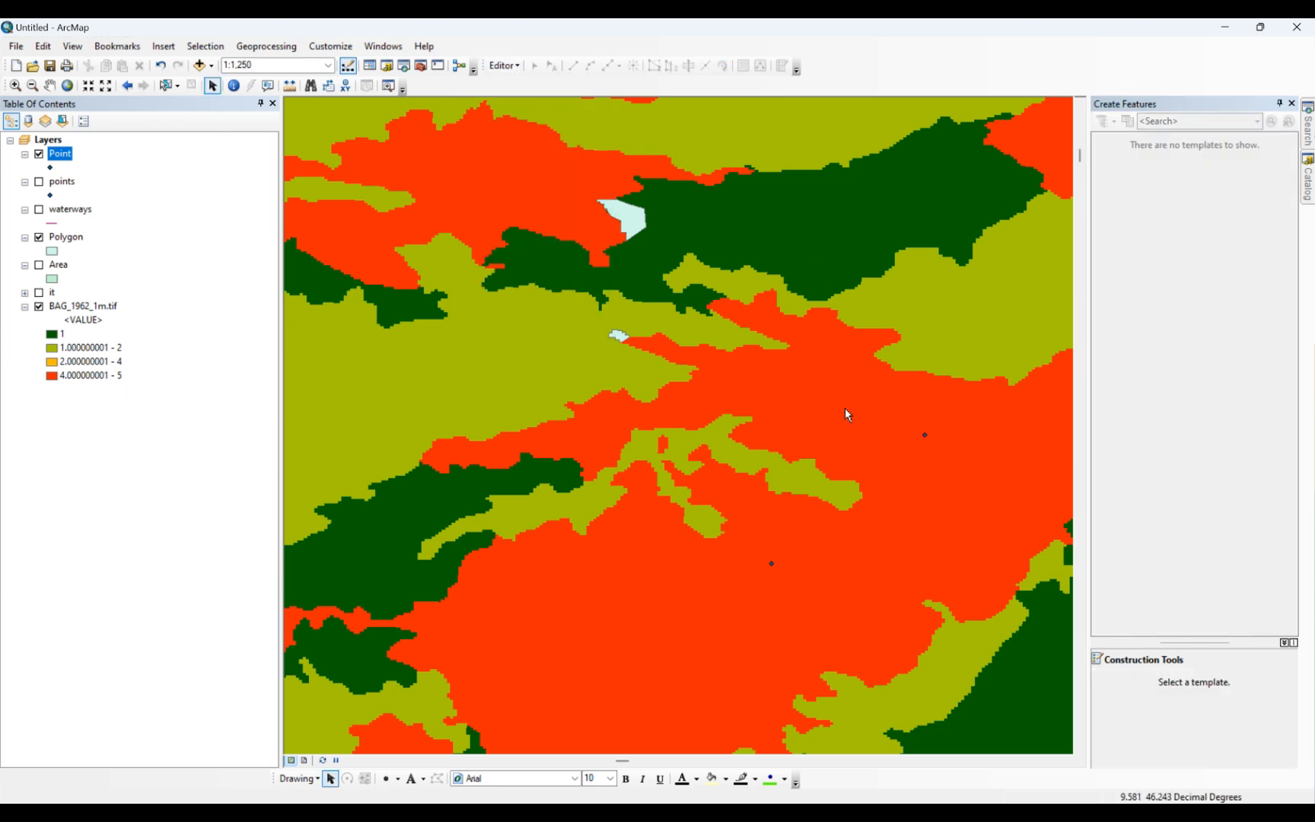
- Inspect the placed points up close, and hide the BAG_1962_1m.tif raster to leave only the digitized features displayed
scroll(938, 449, "up", 3)
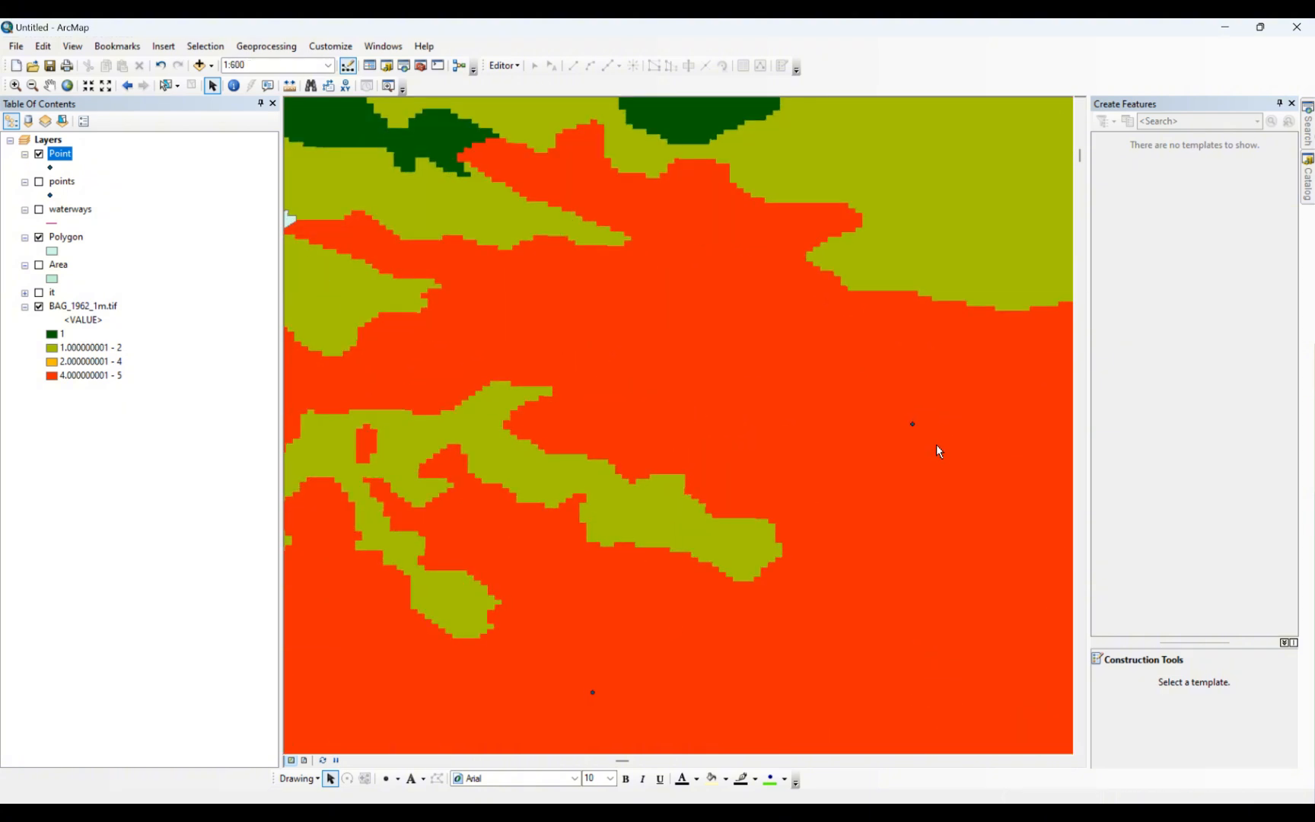
scroll(937, 450, "down", 3)
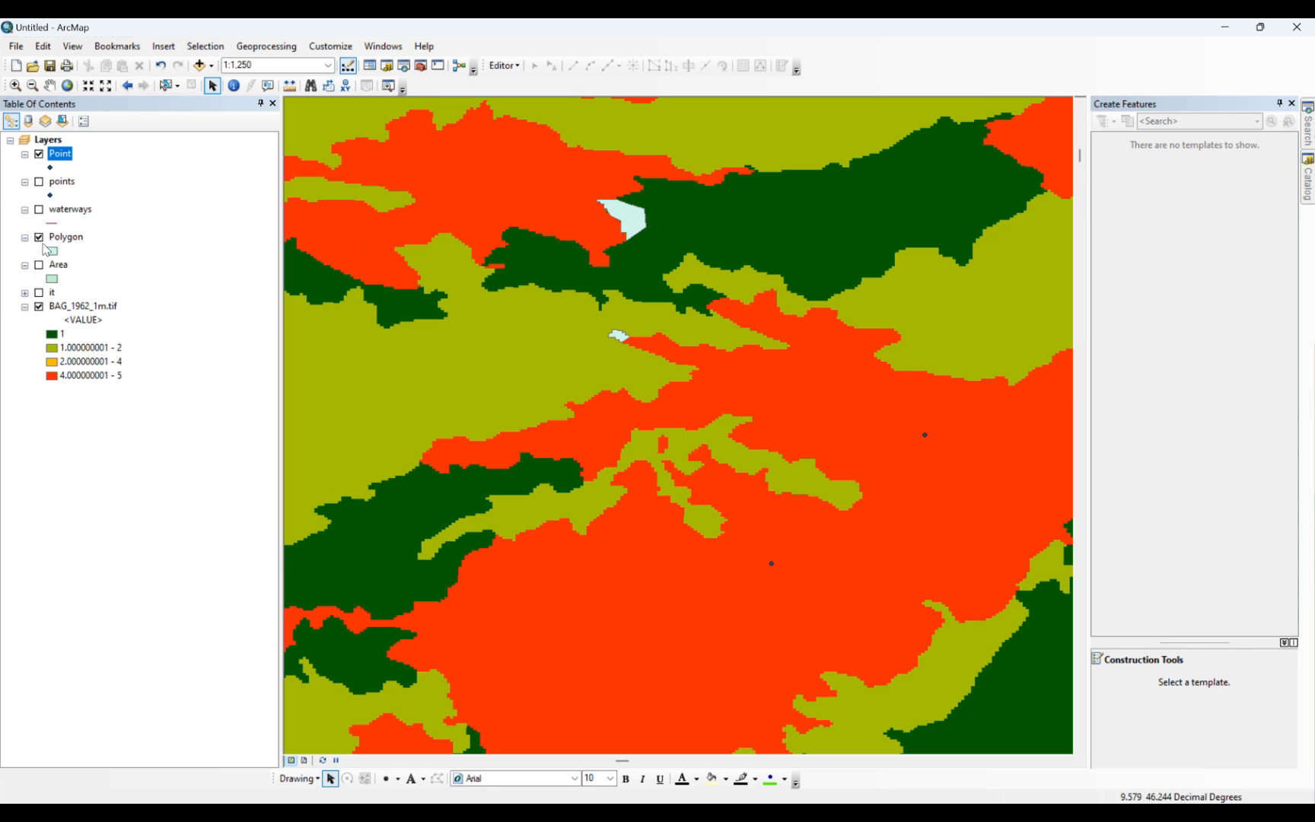
left_click(39, 306)
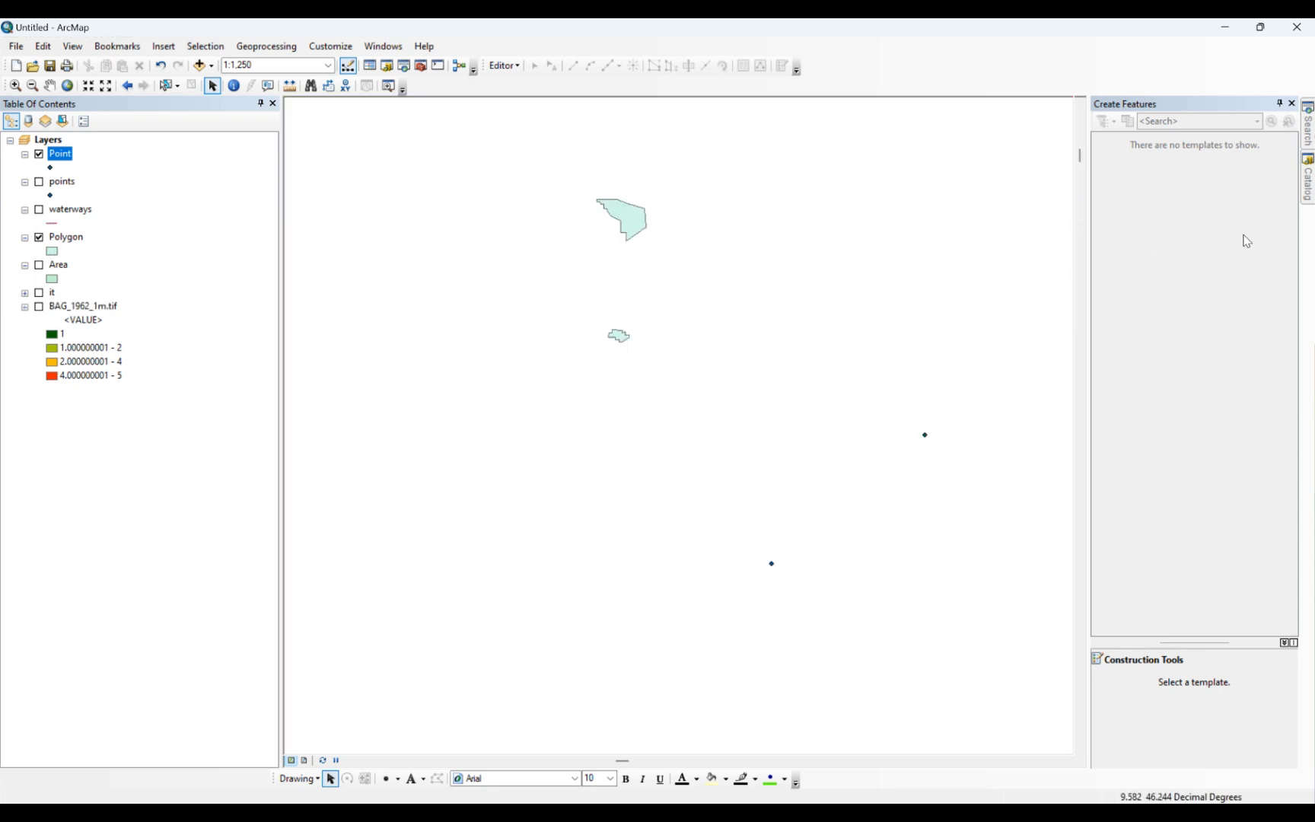
- Start a new shapefile in the Tuscany\Shapefile folder, naming it Polyline with the Polyline feature type
left_click(1309, 186)
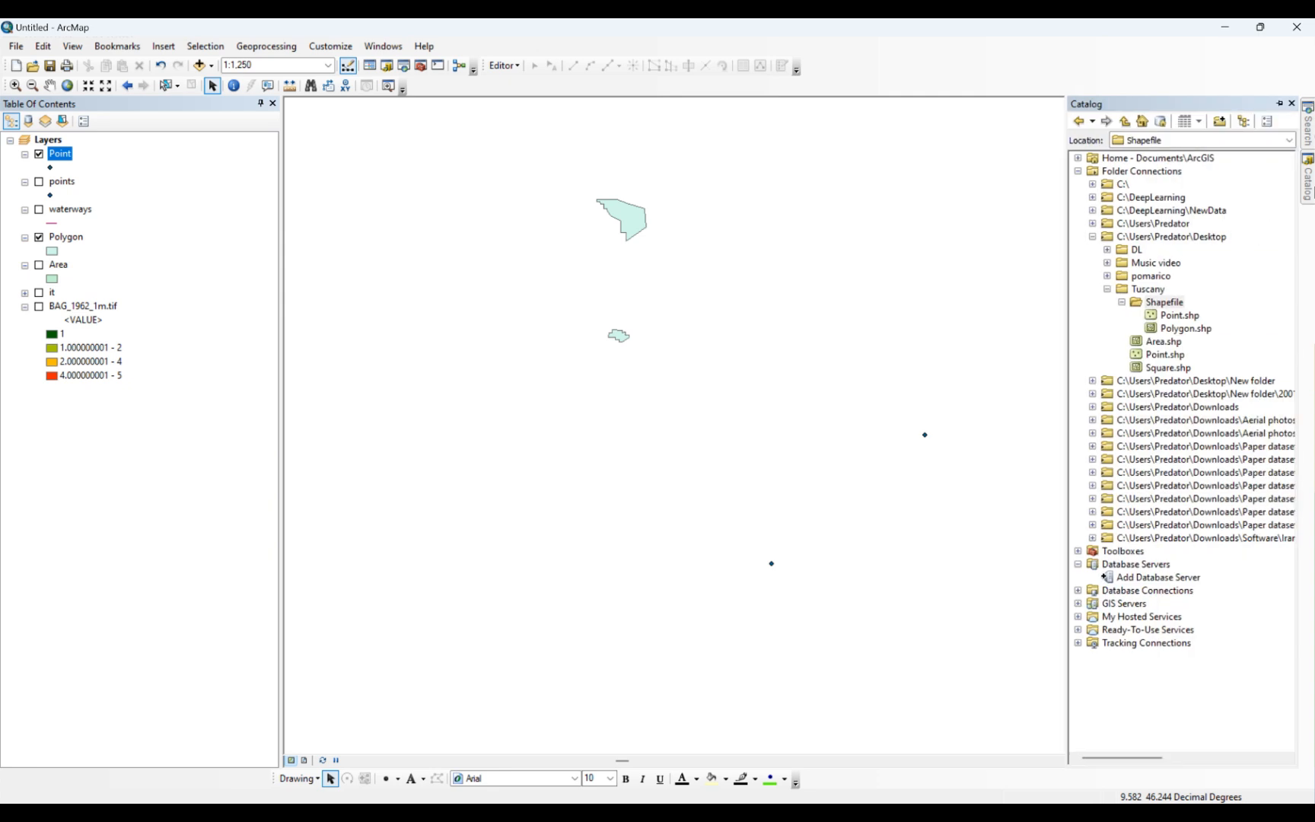
right_click(1172, 304)
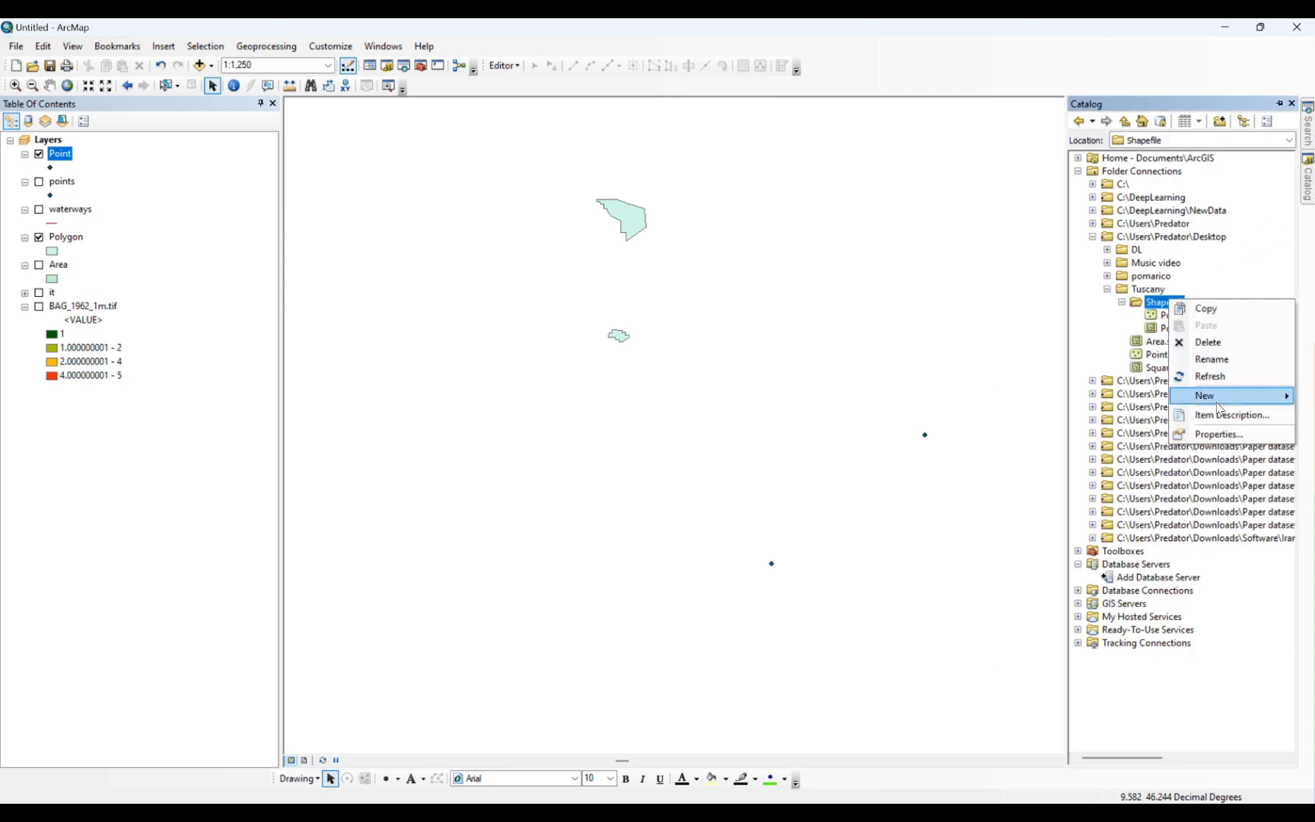
mouse_move(1216, 399)
left_click(1076, 536)
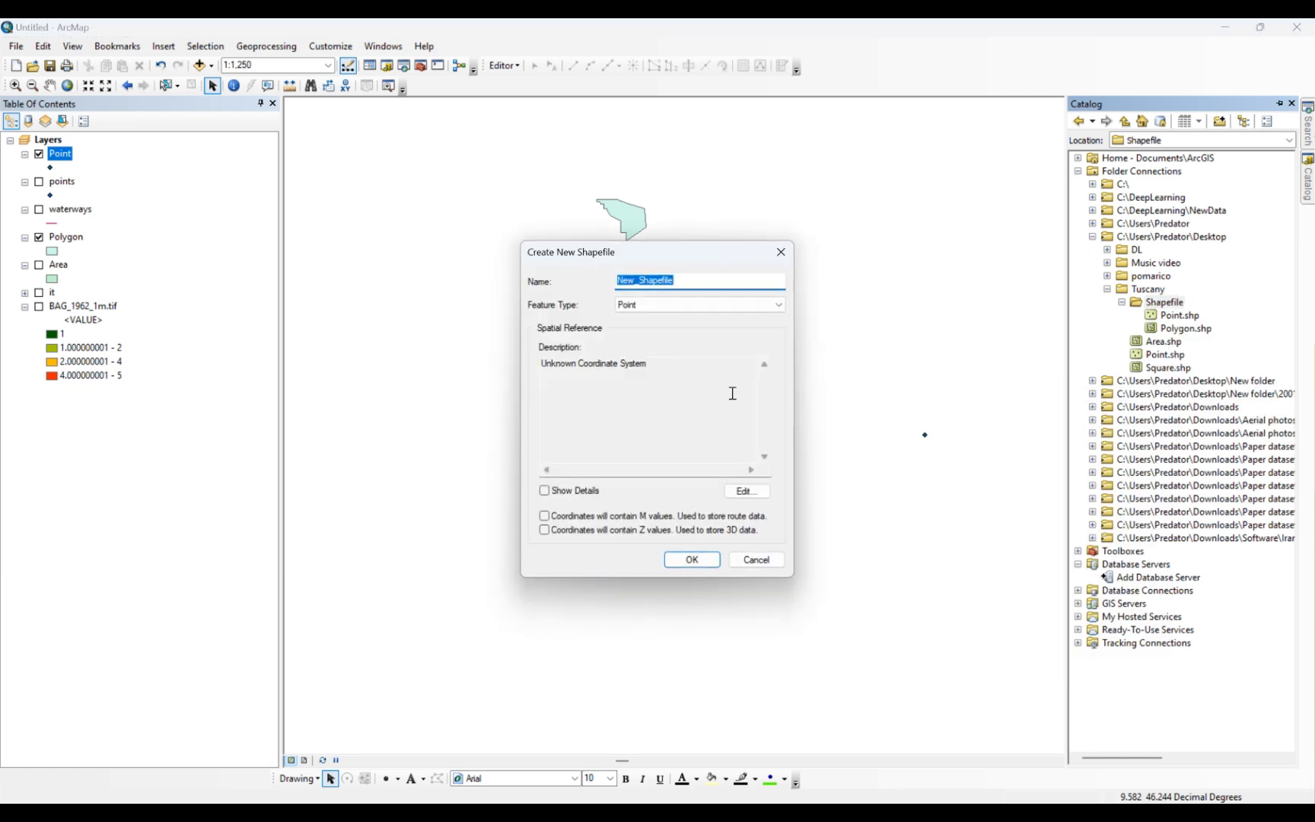
type("Polyline")
left_click(651, 305)
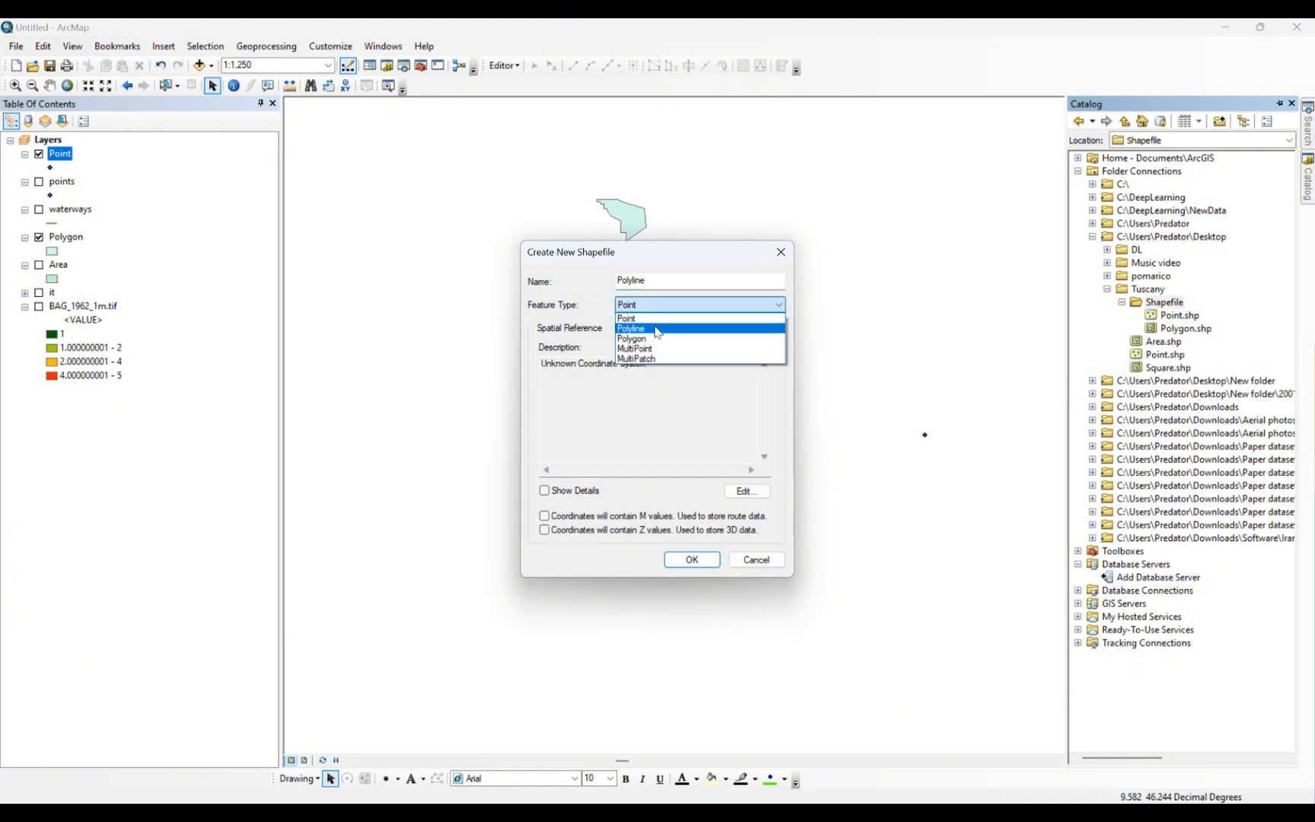
left_click(657, 330)
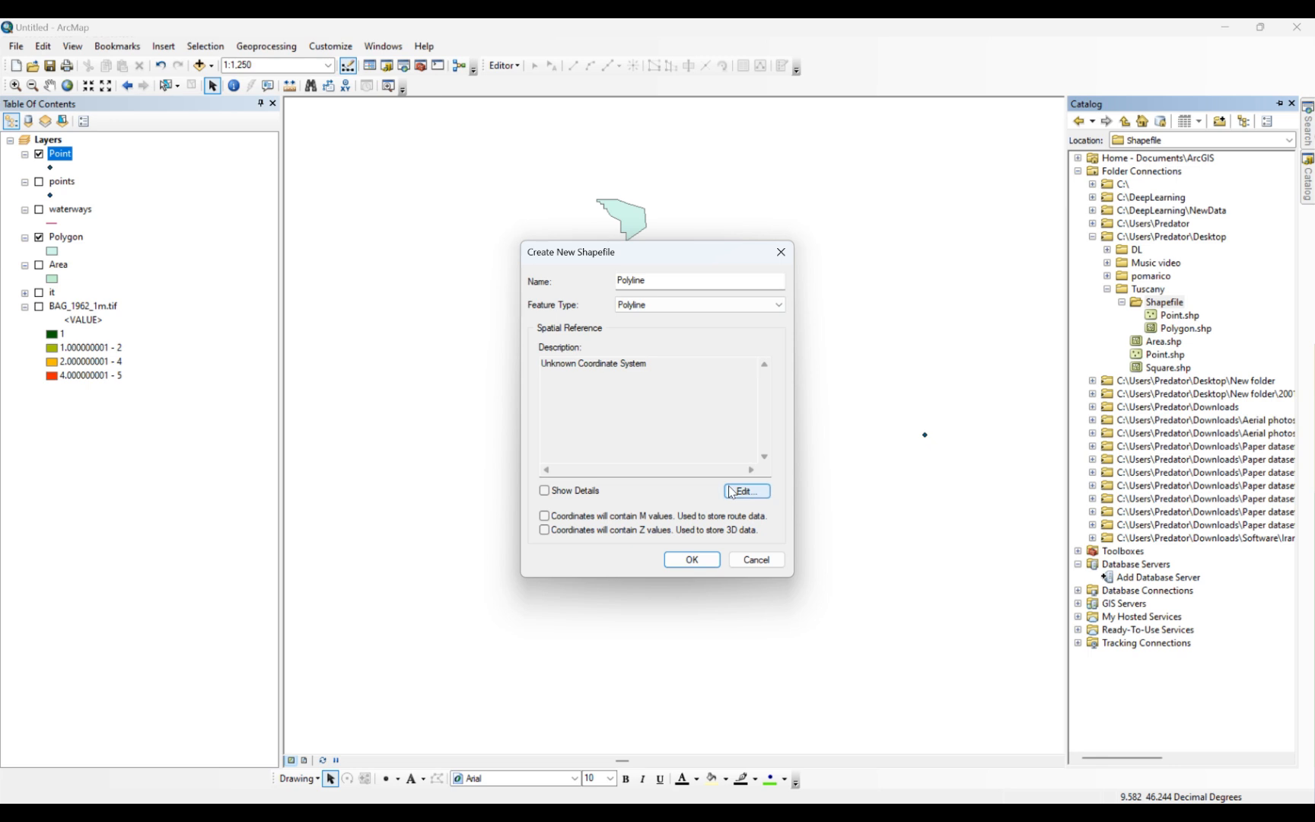
- Assign the WGS_1984_UTM_Zone_32N coordinate system to the new Polyline shapefile and create it
left_click(731, 492)
left_click(638, 338)
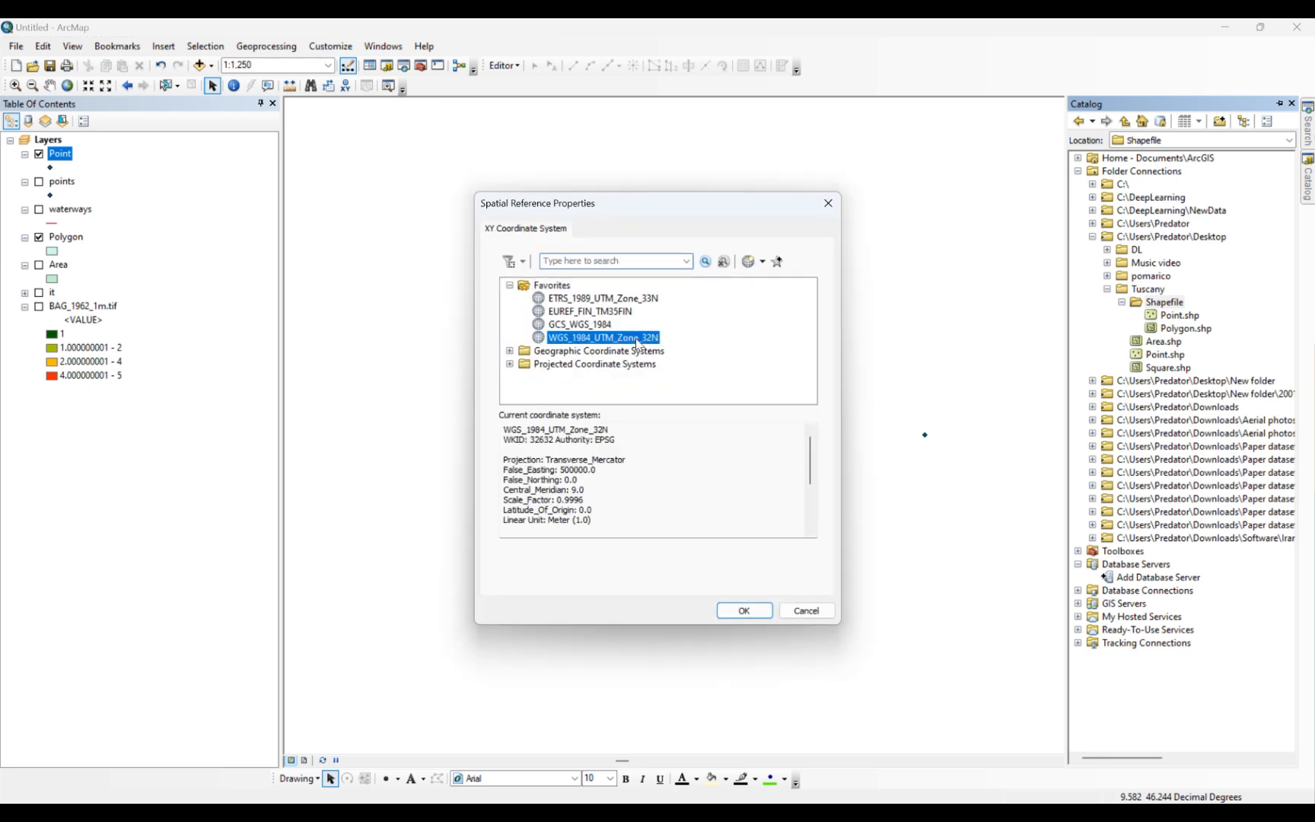
left_click(742, 610)
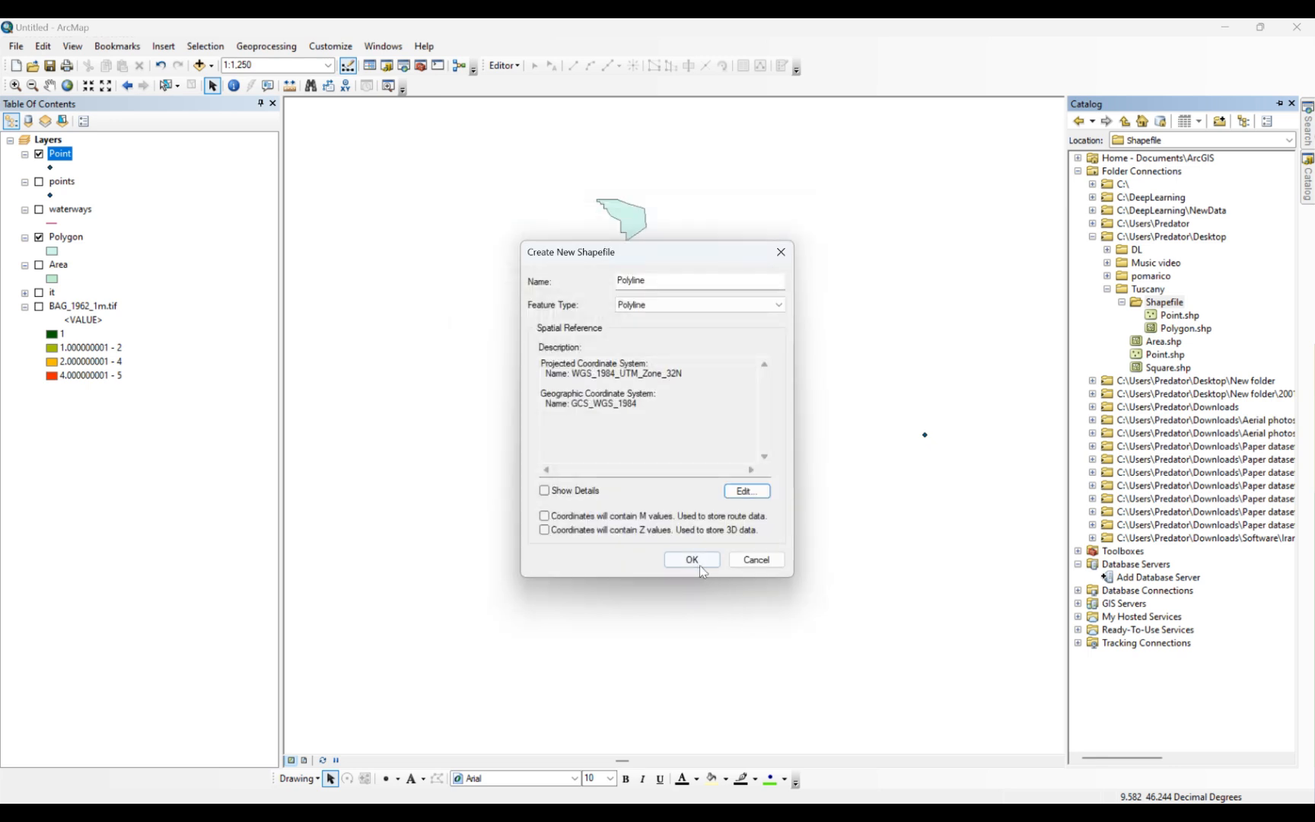
left_click(692, 560)
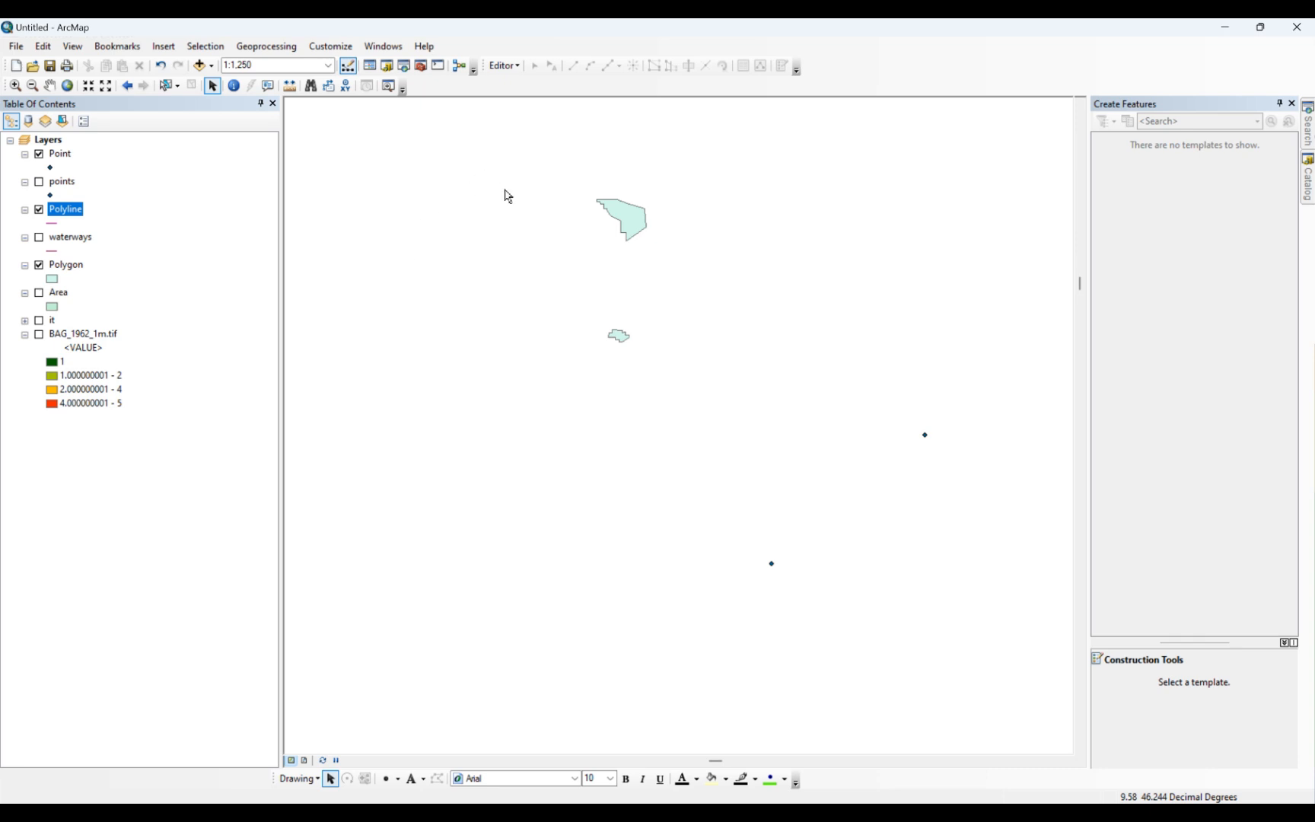
- Start an edit session on the Polyline layer, continuing past the spatial reference warnings
left_click(504, 65)
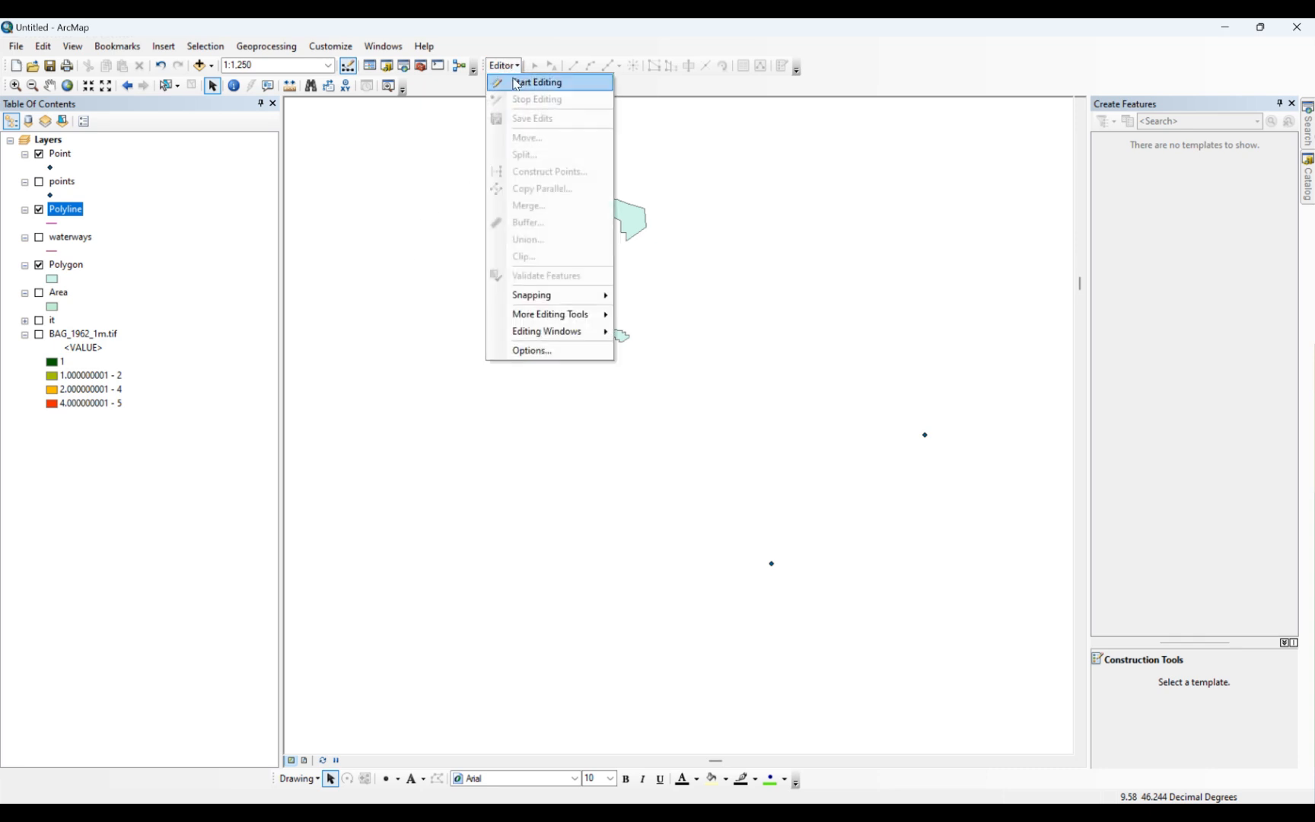
left_click(517, 83)
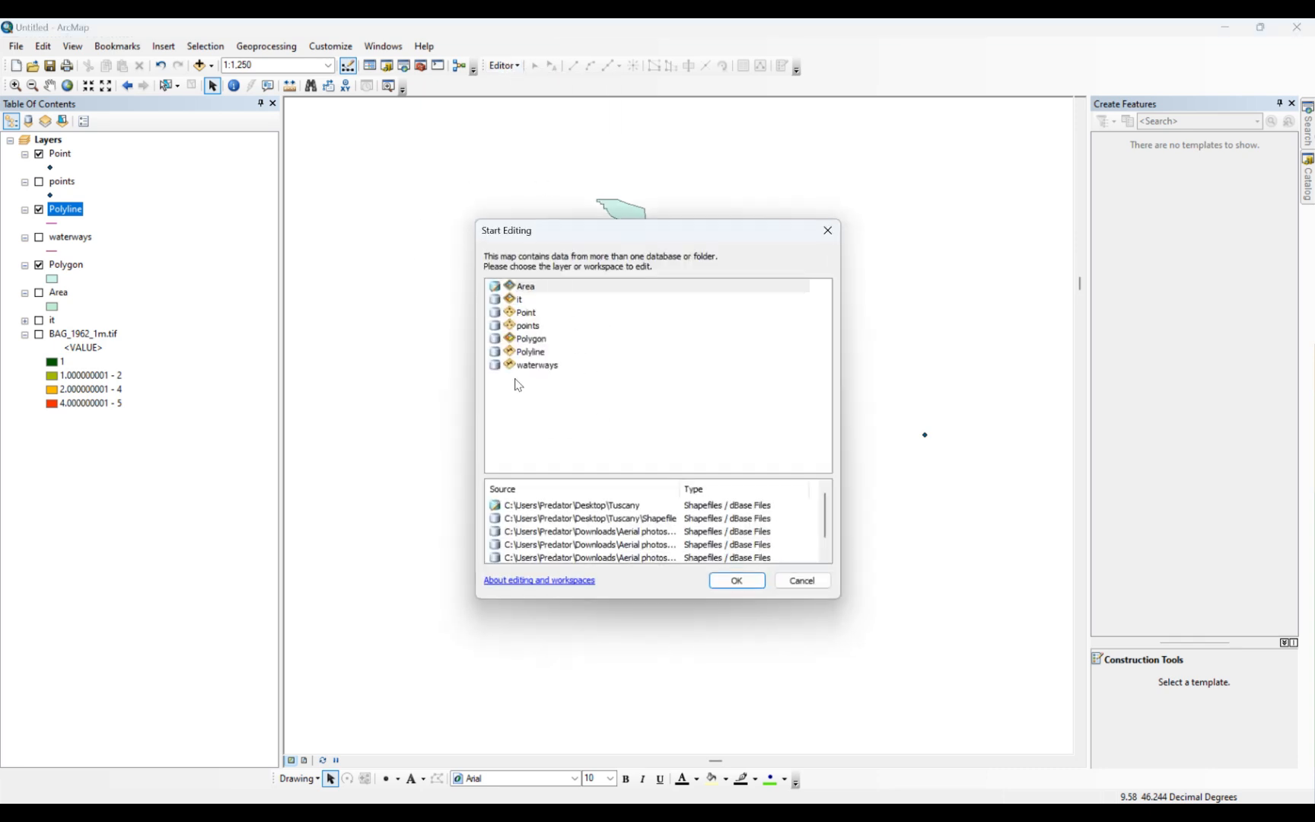
left_click(517, 354)
left_click(750, 581)
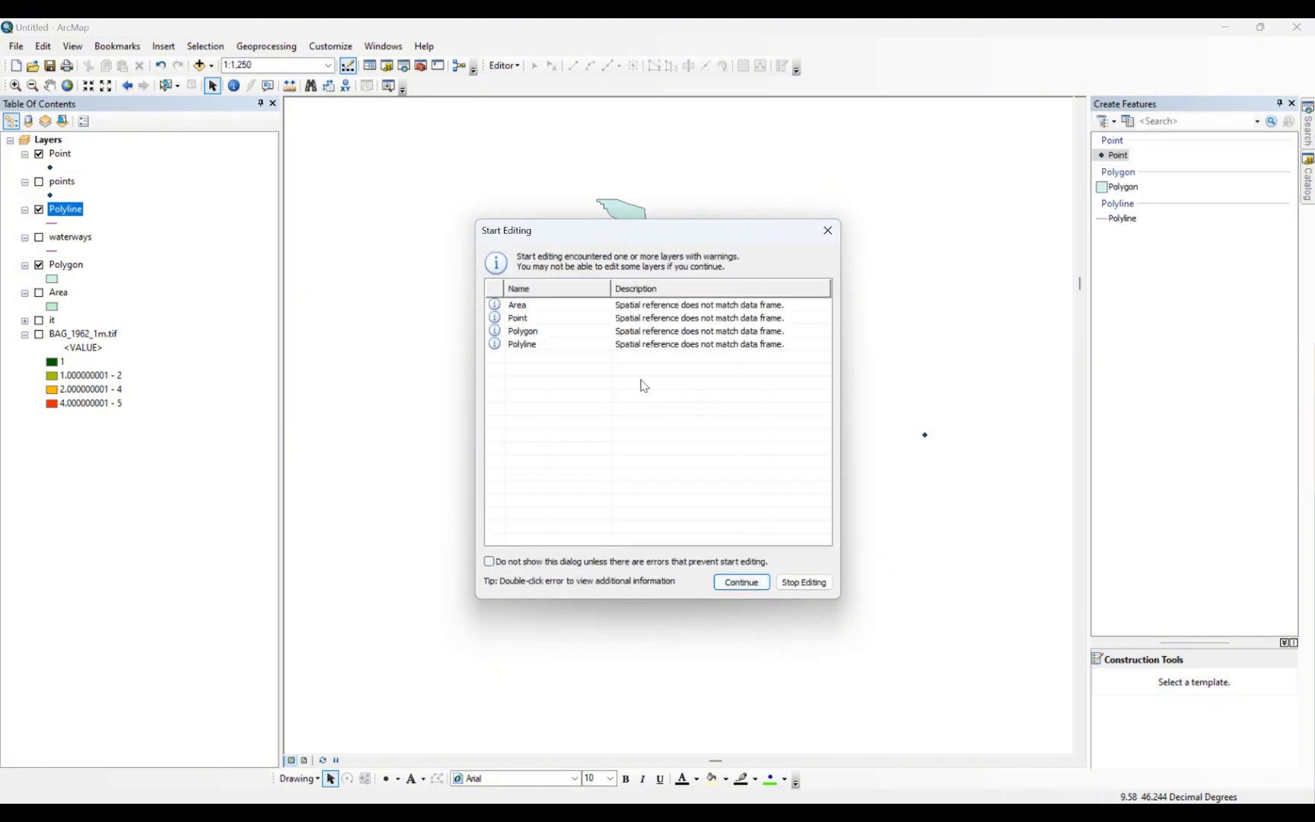
left_click(534, 344)
left_click(741, 582)
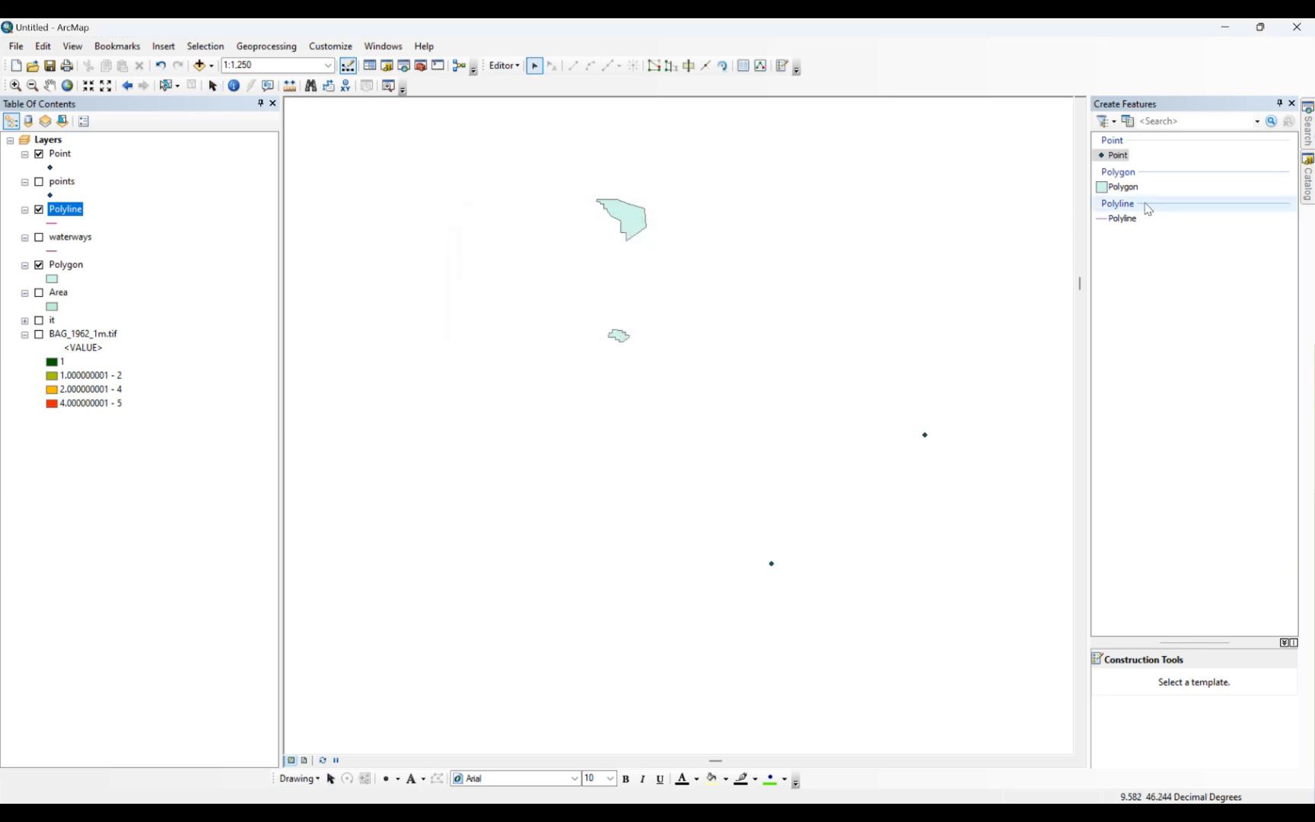
- Digitize a winding line in the Polyline layer, east of the two polygons and running southwest above the two points
left_click(1118, 219)
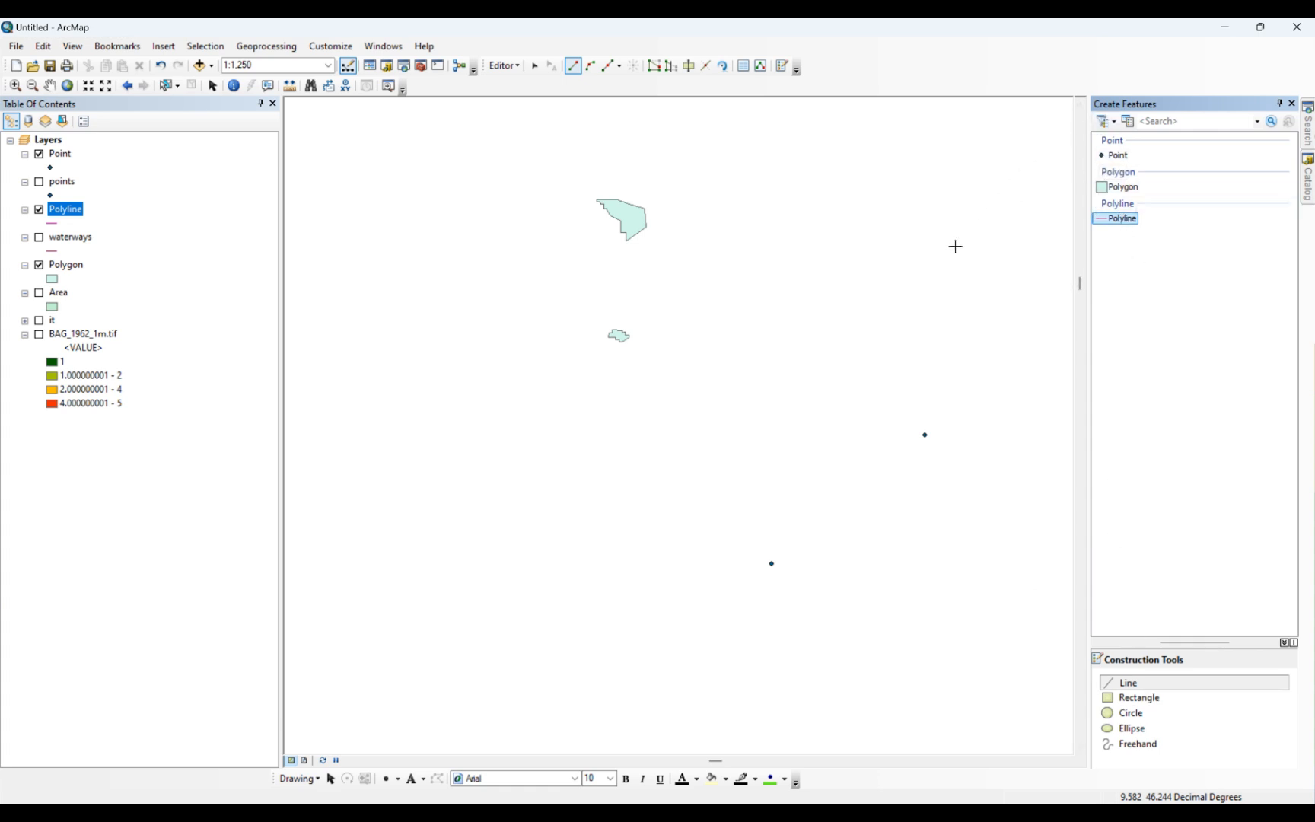
scroll(879, 294, "up", 3)
scroll(879, 295, "down", 2)
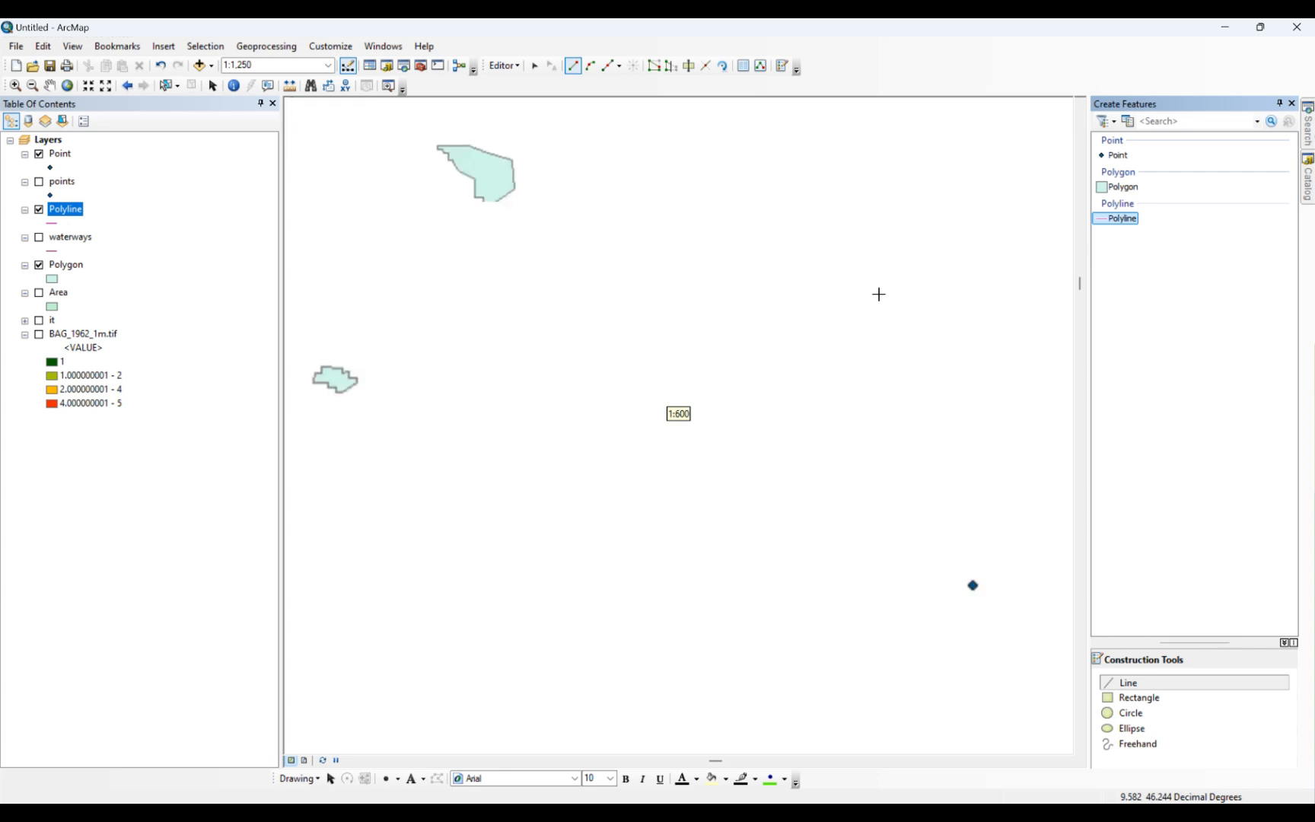
left_click(879, 294)
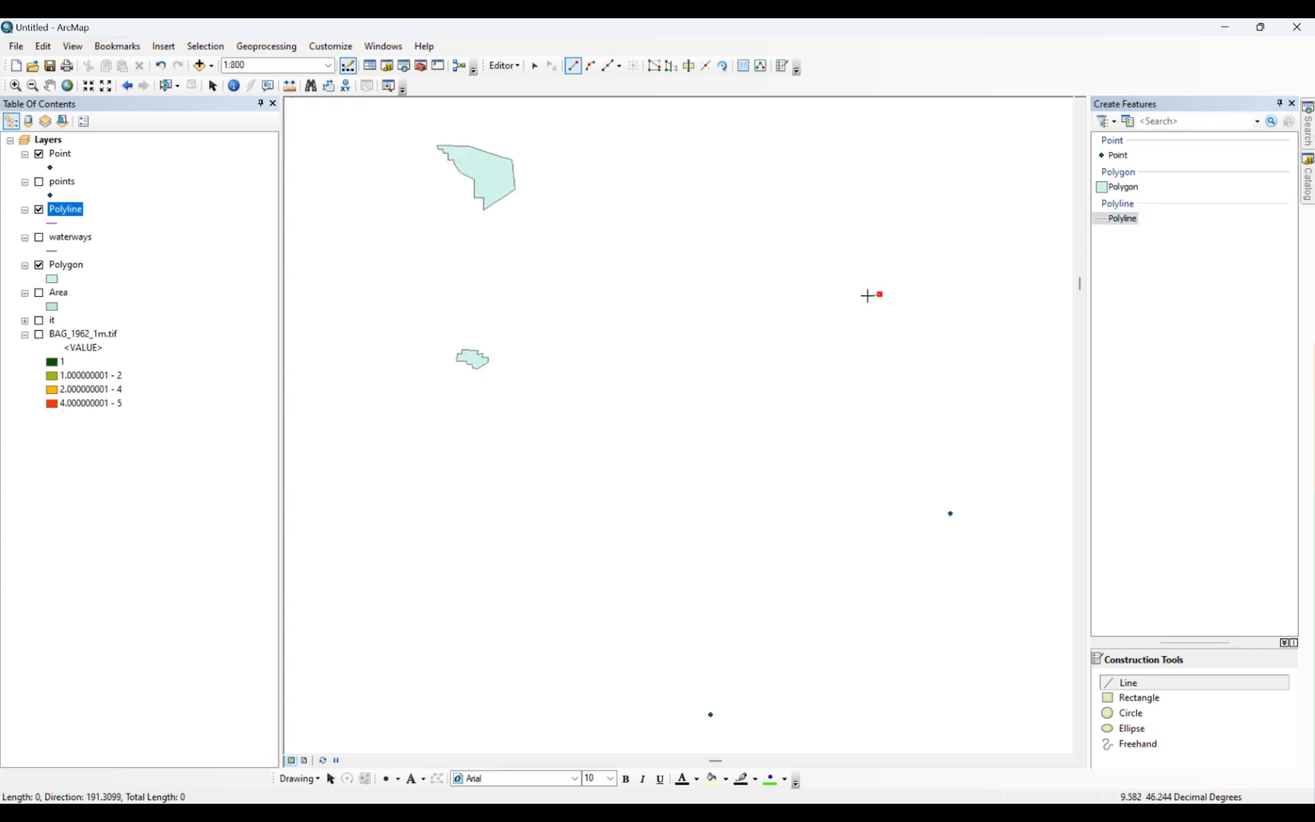
left_click(868, 296)
left_click(851, 300)
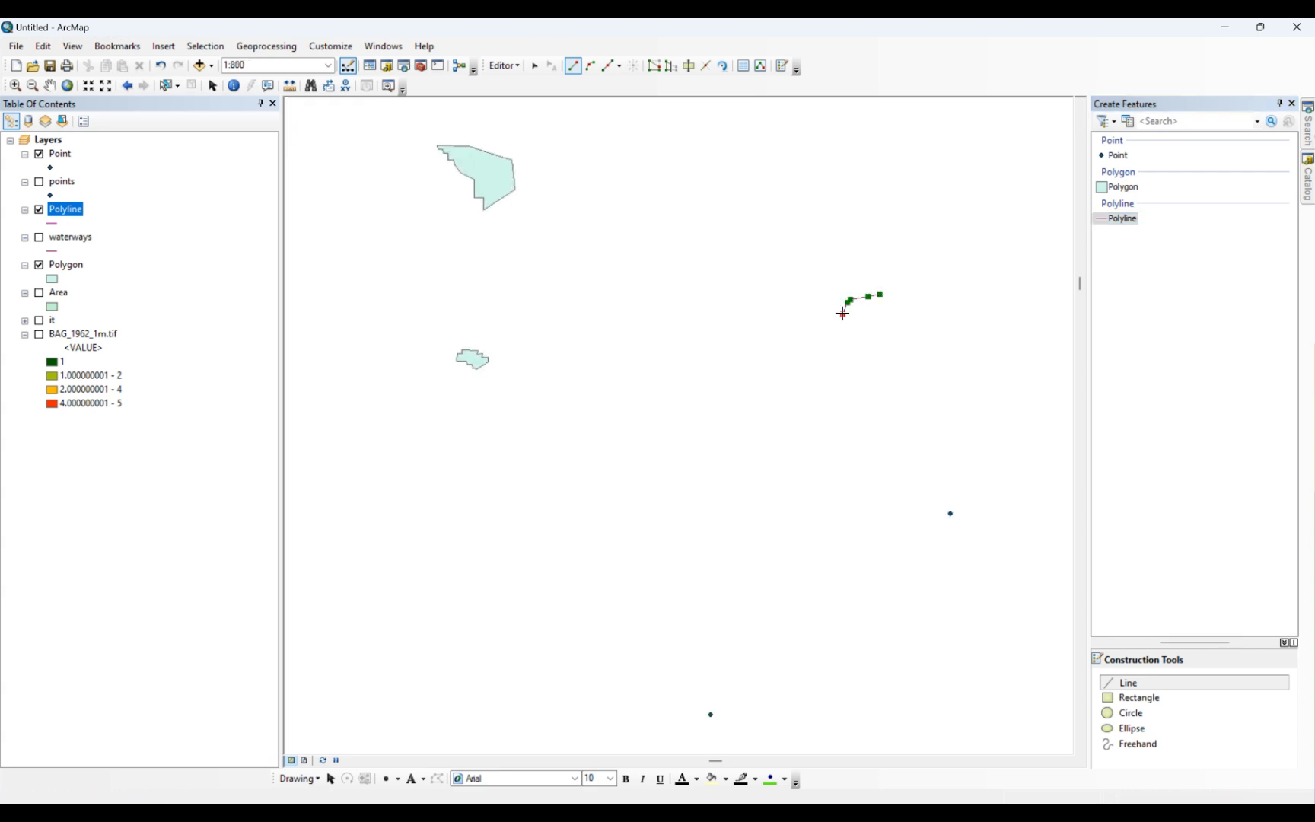
left_click(842, 316)
left_click(840, 345)
left_click(838, 359)
left_click(827, 368)
left_click(792, 378)
left_click(783, 402)
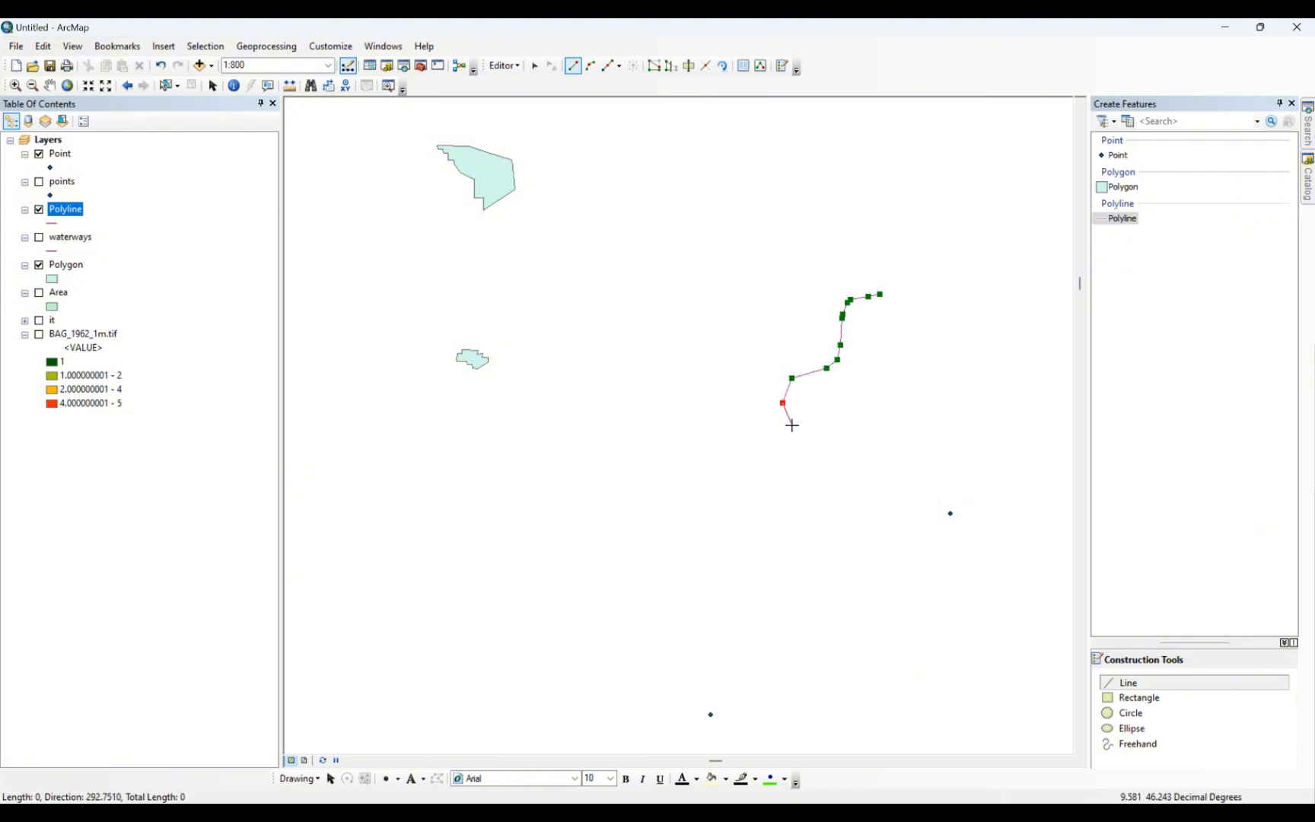
left_click(792, 428)
double_click(789, 432)
left_click(788, 432)
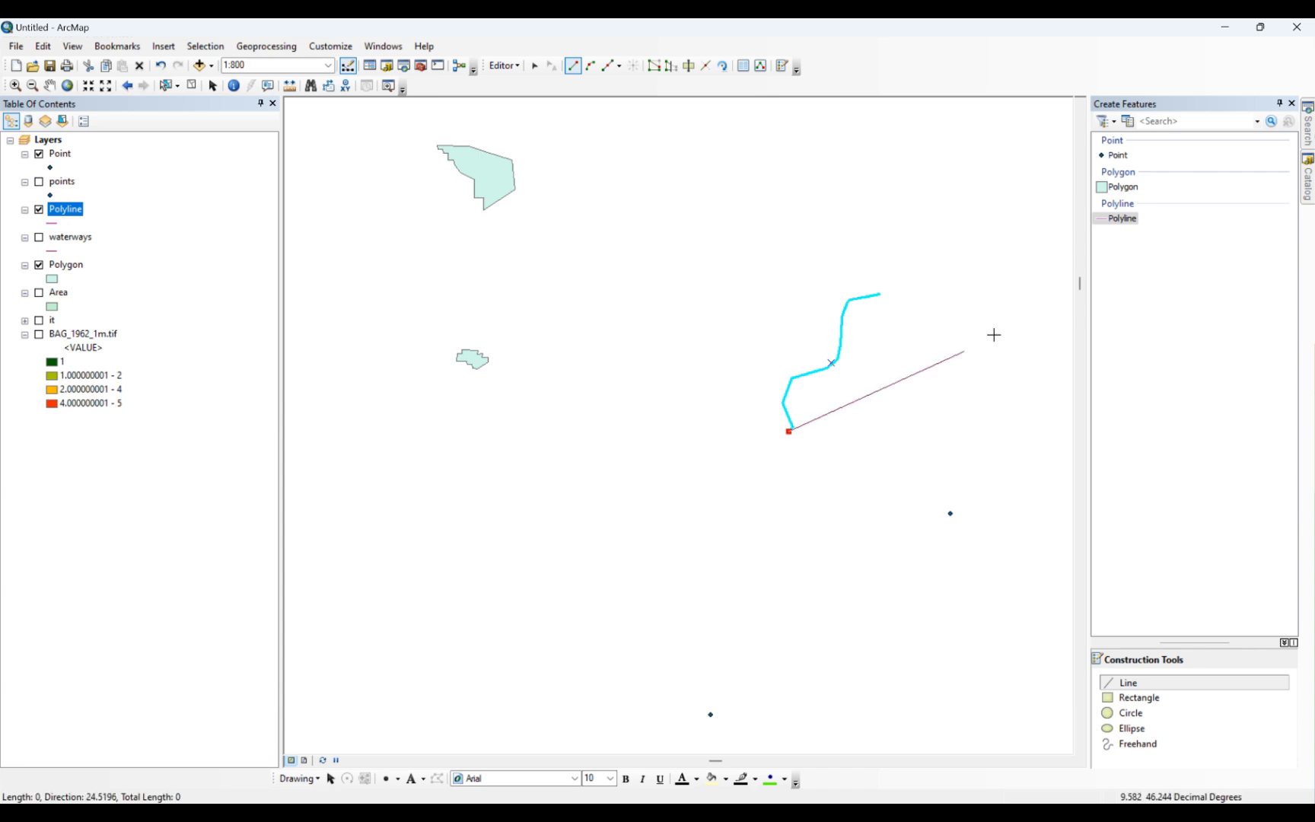
key("Escape")
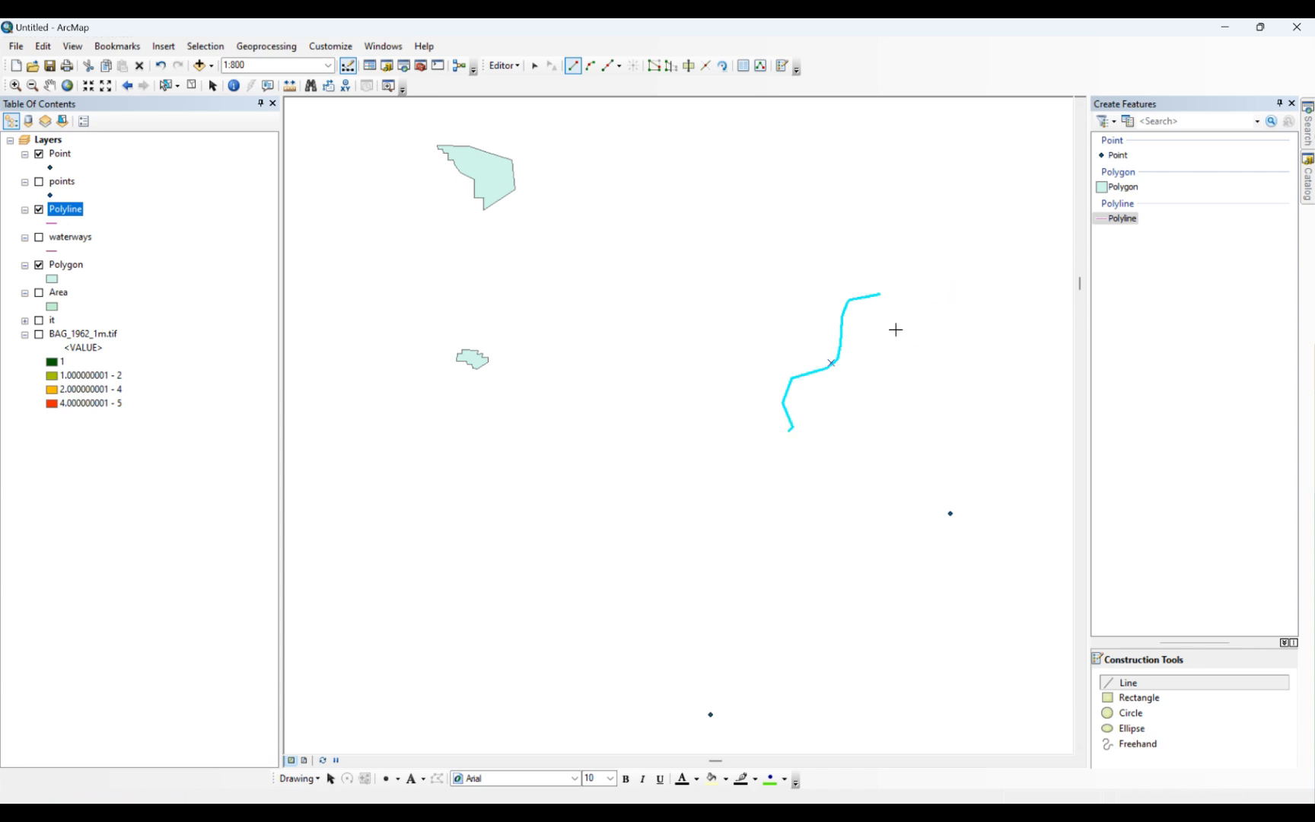
- Save the new polyline feature and stop editing
scroll(875, 217, "up", 1)
scroll(877, 219, "up", 1)
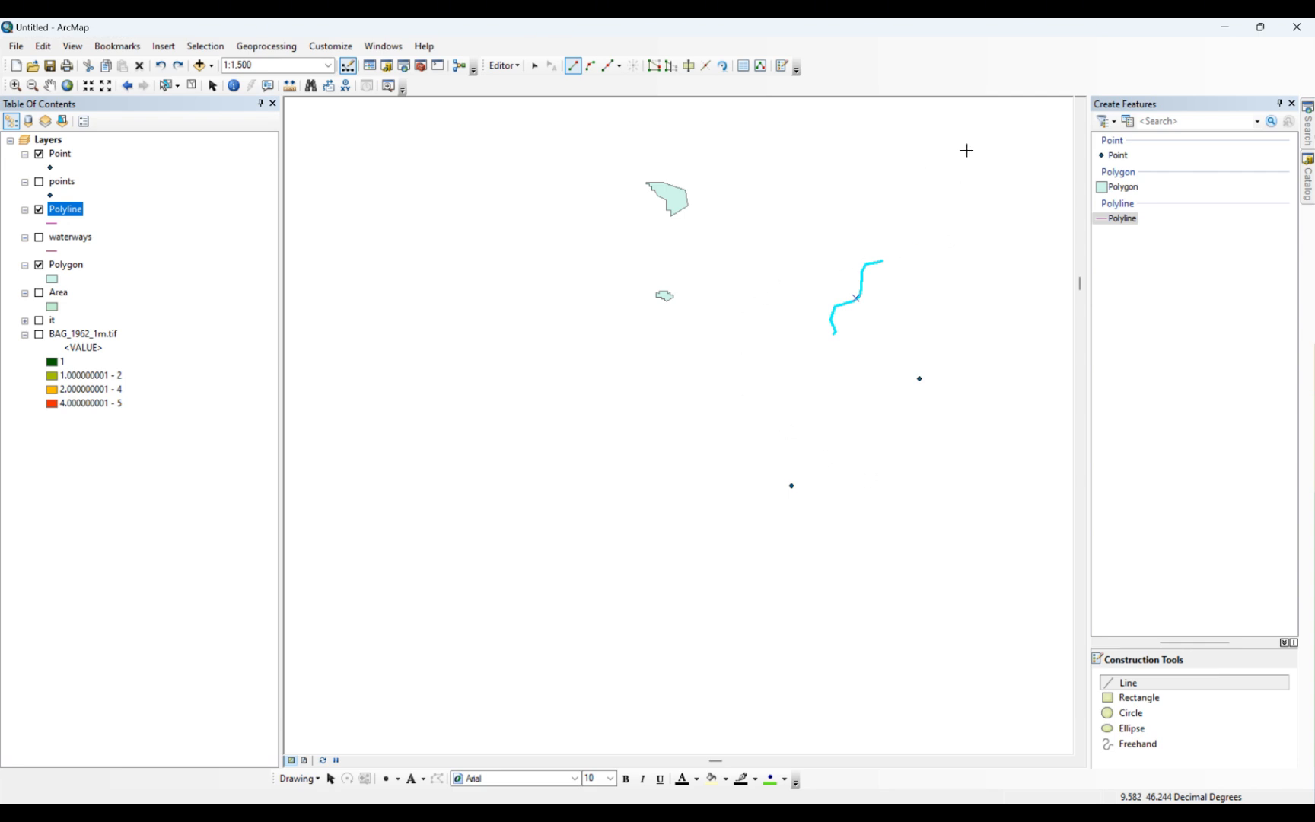
left_click(516, 66)
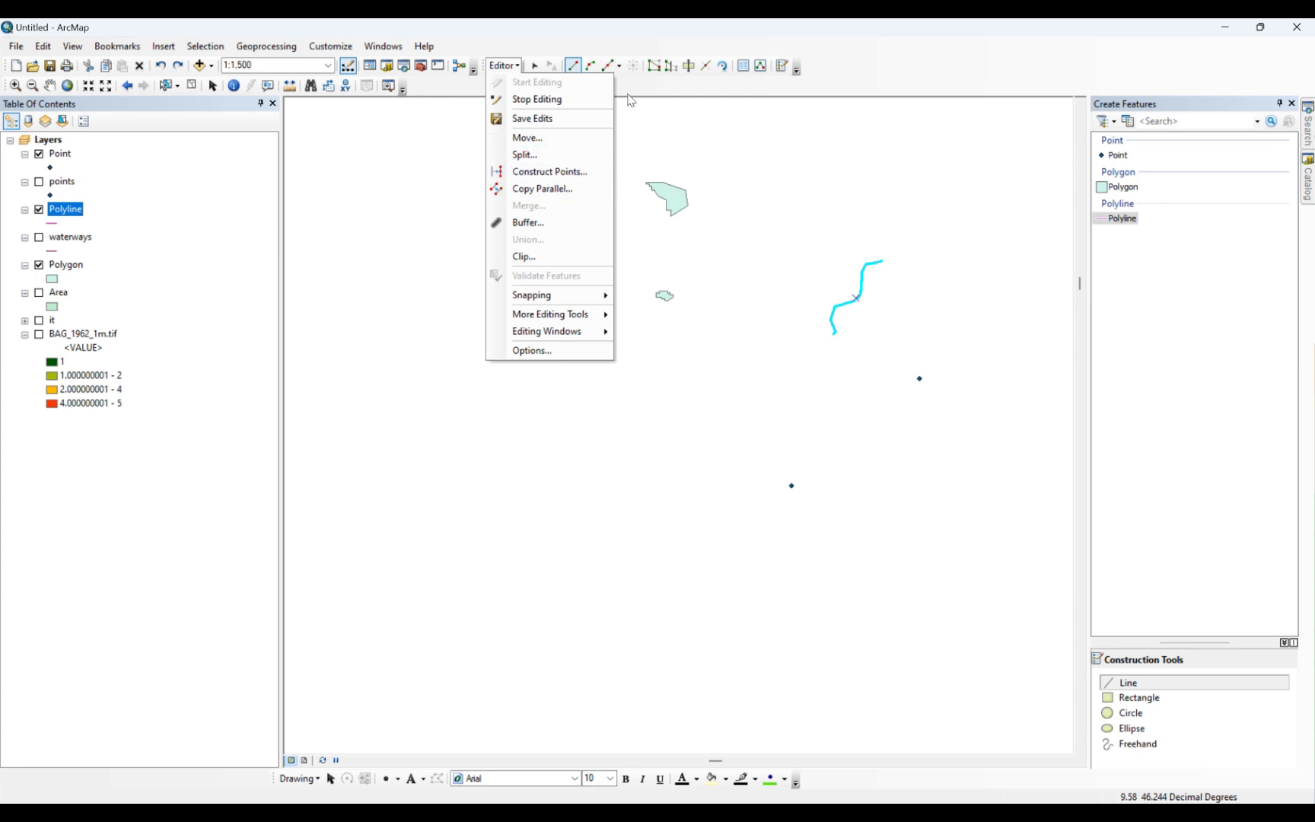
left_click(830, 73)
scroll(667, 185, "up", 3)
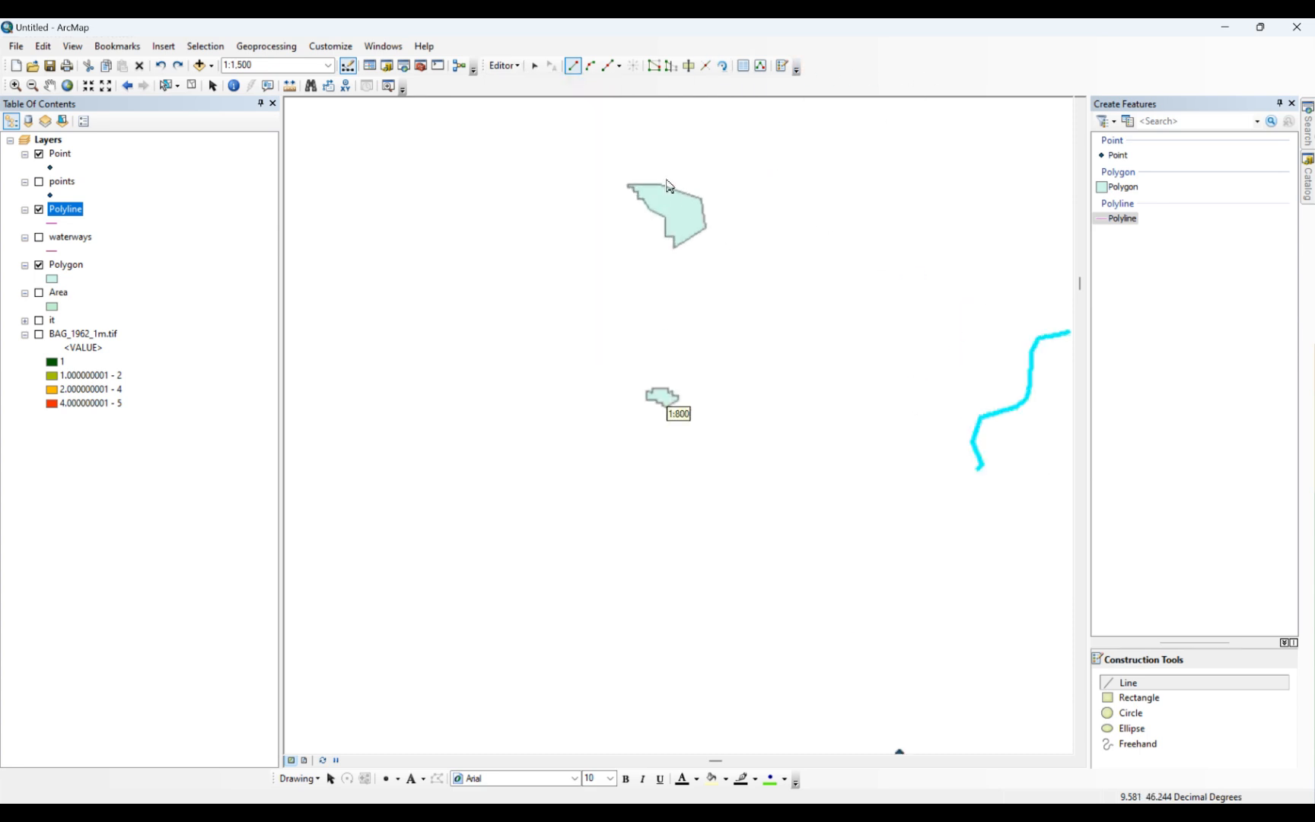
left_click(502, 66)
left_click(512, 118)
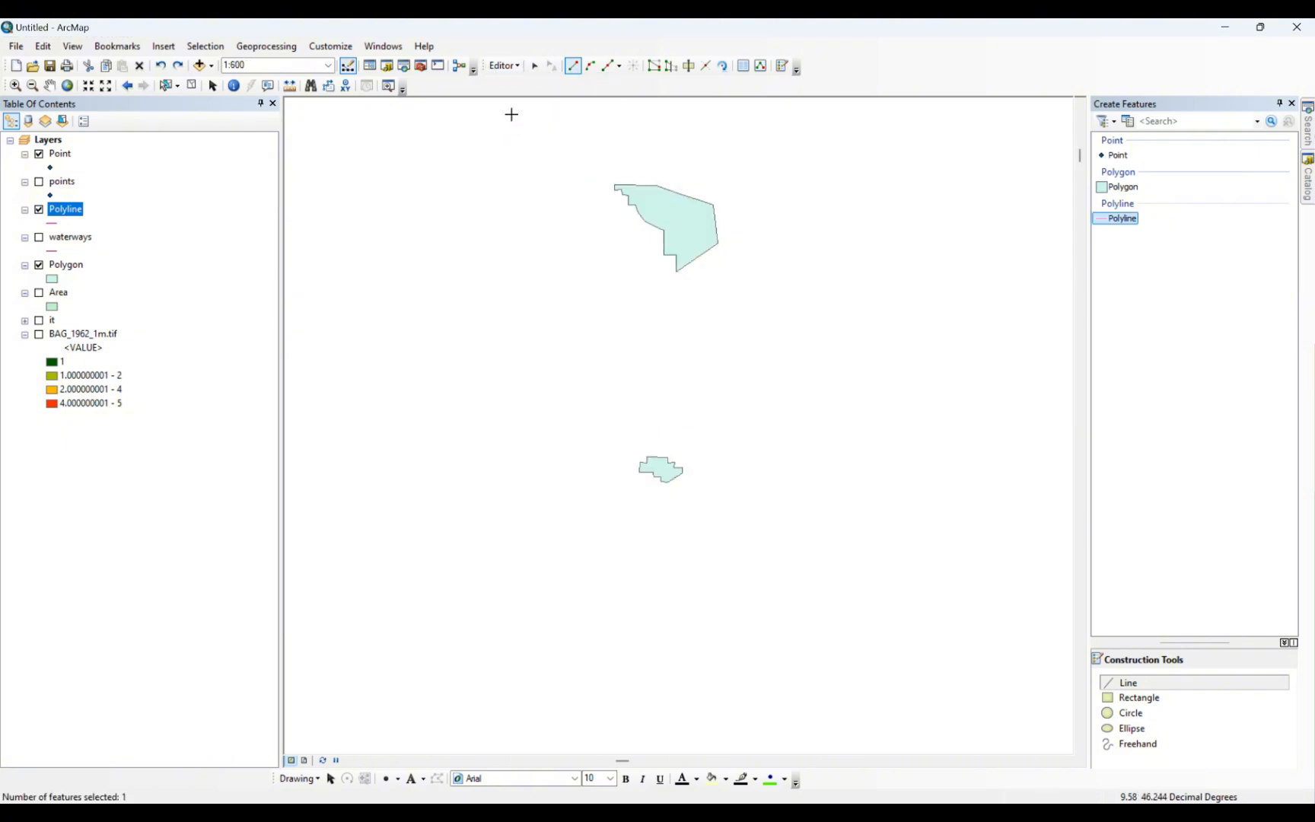
left_click(514, 67)
left_click(519, 100)
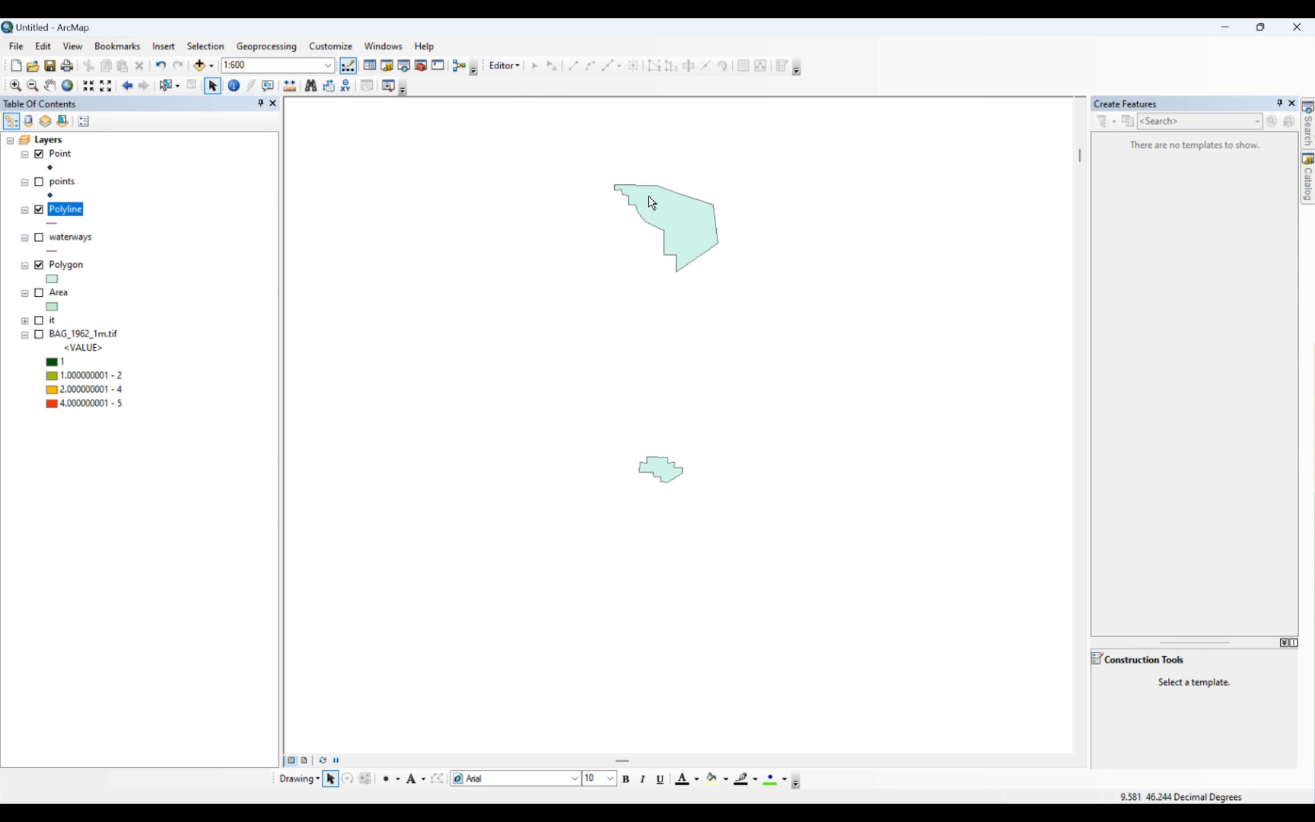
- Start an edit session on the Polygon layer despite the spatial reference warnings, and select the larger northern polygon
left_click(521, 67)
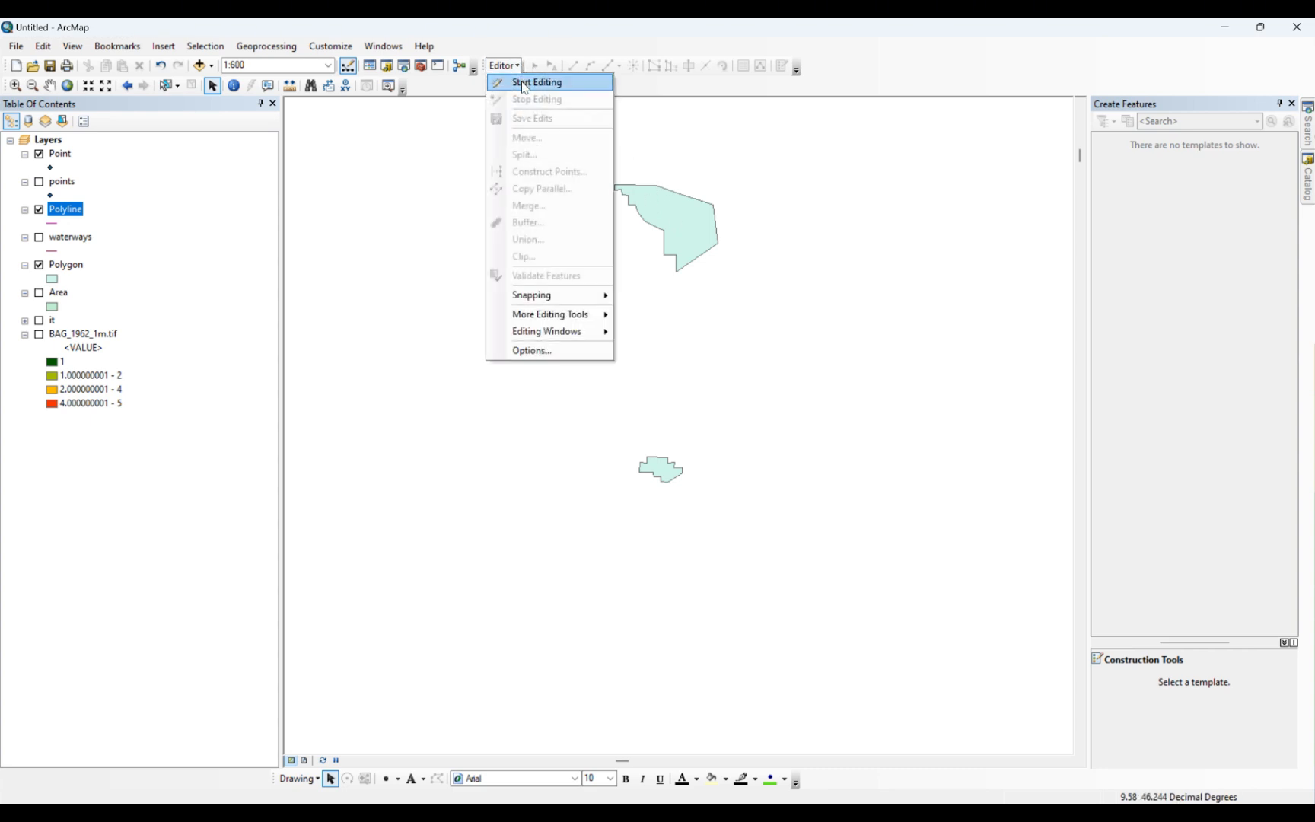
left_click(522, 82)
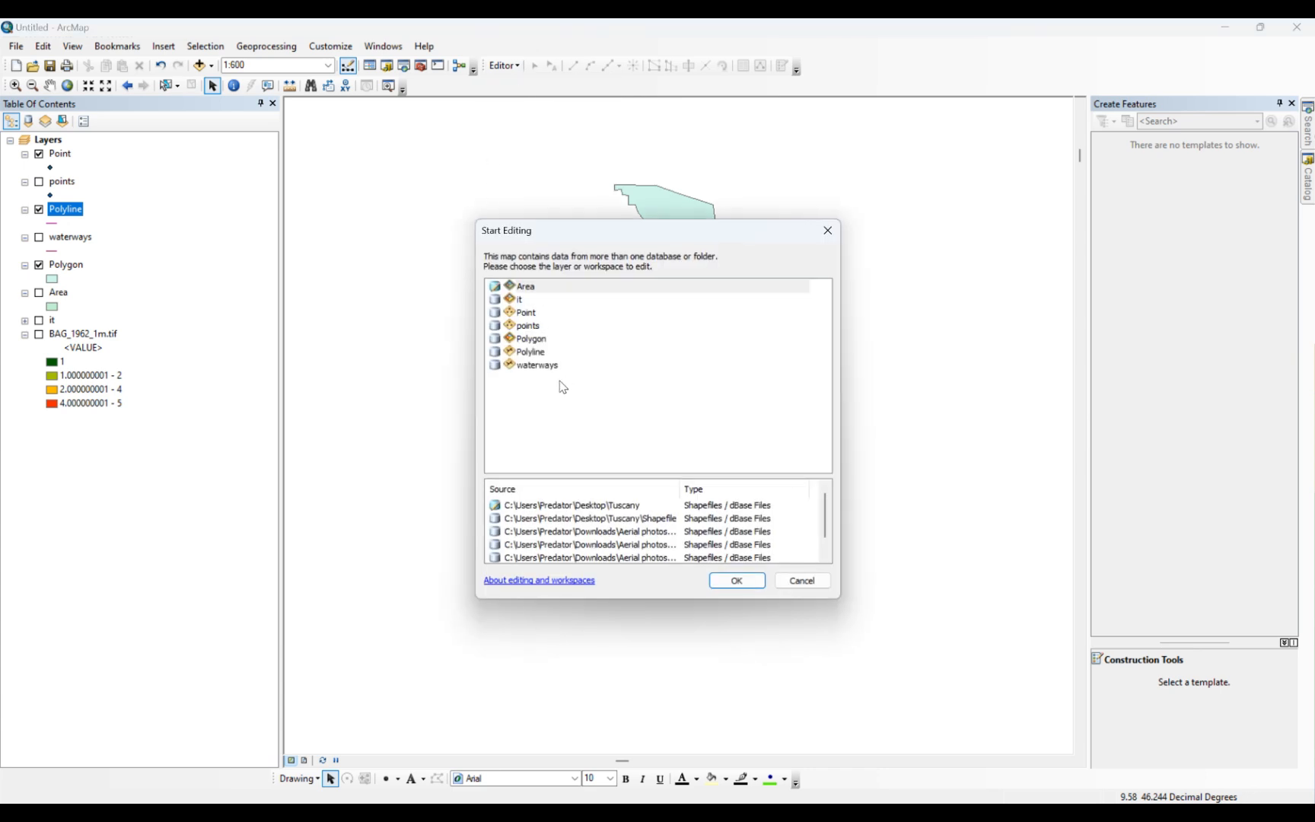
left_click(533, 339)
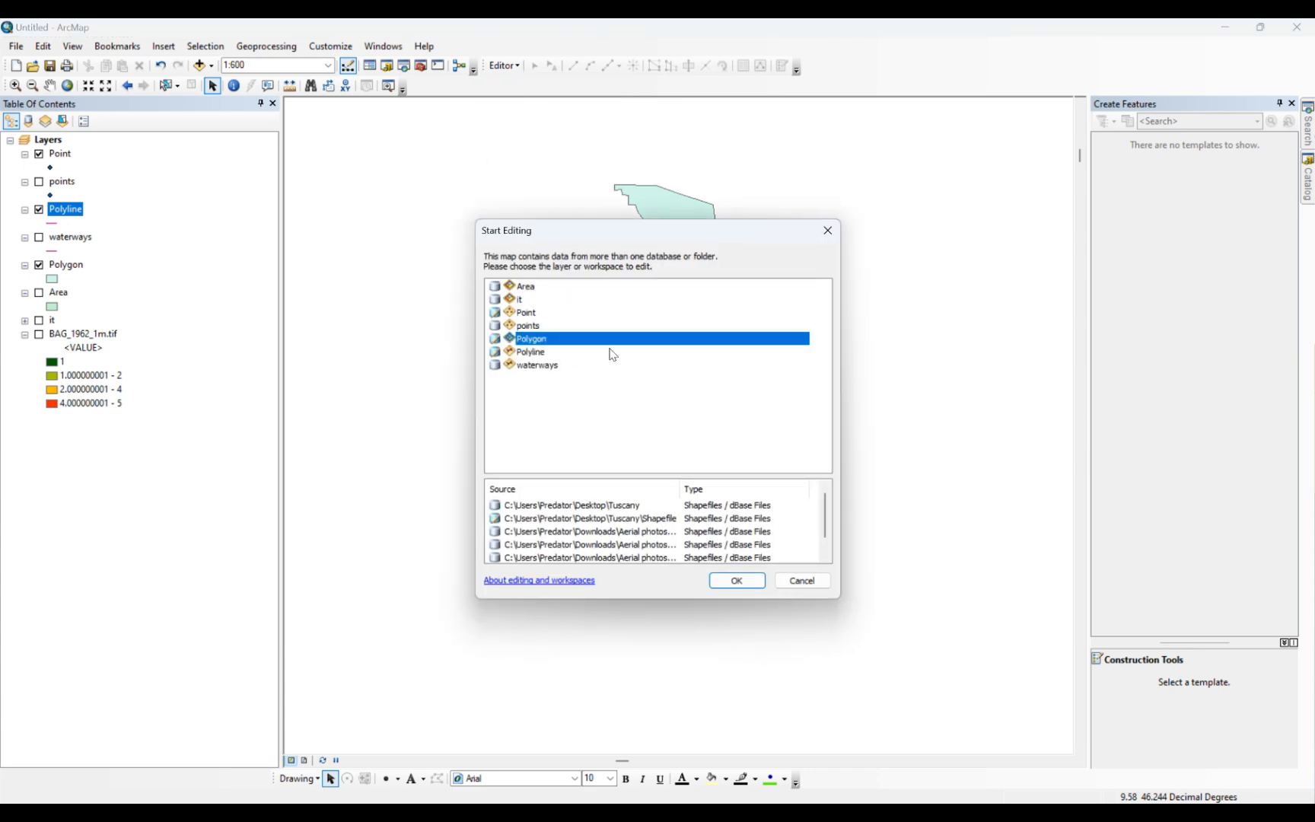
left_click(757, 587)
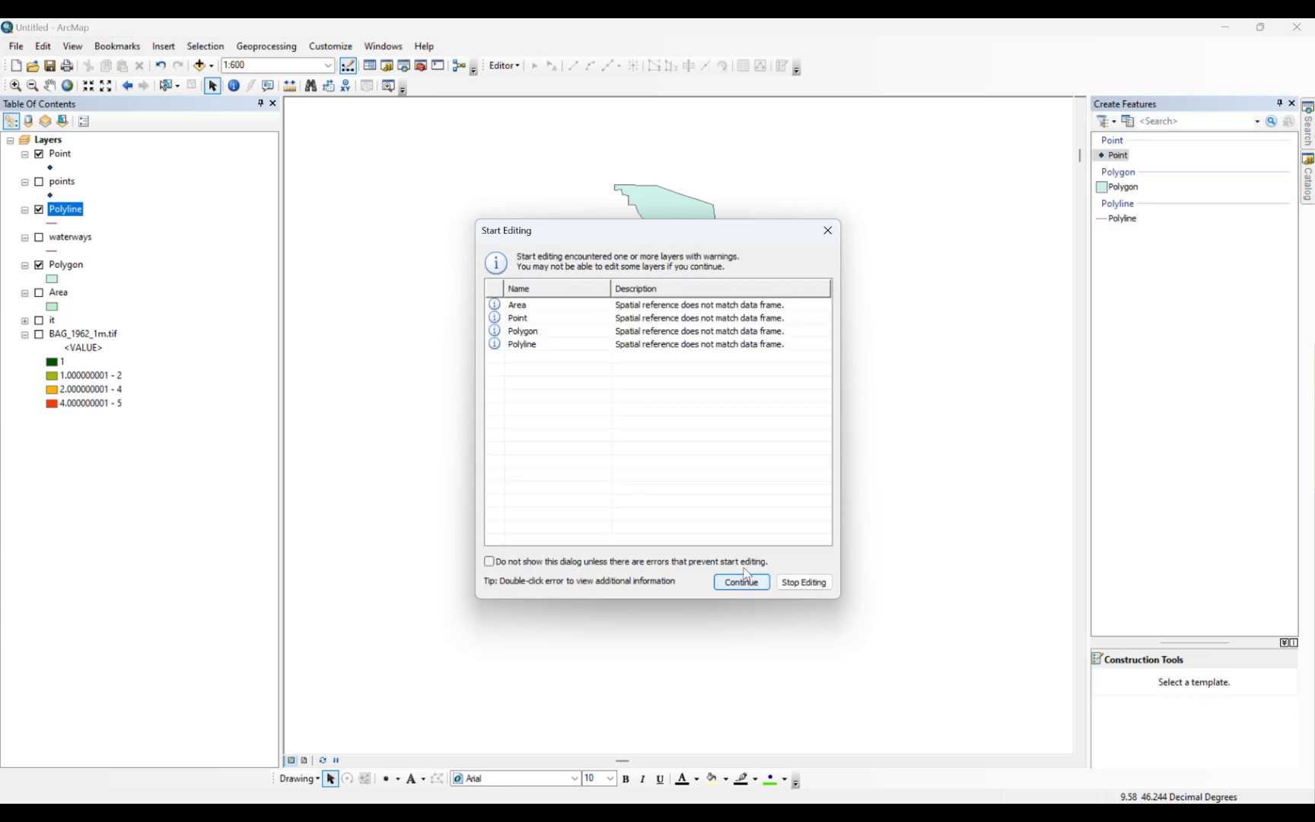
left_click(547, 336)
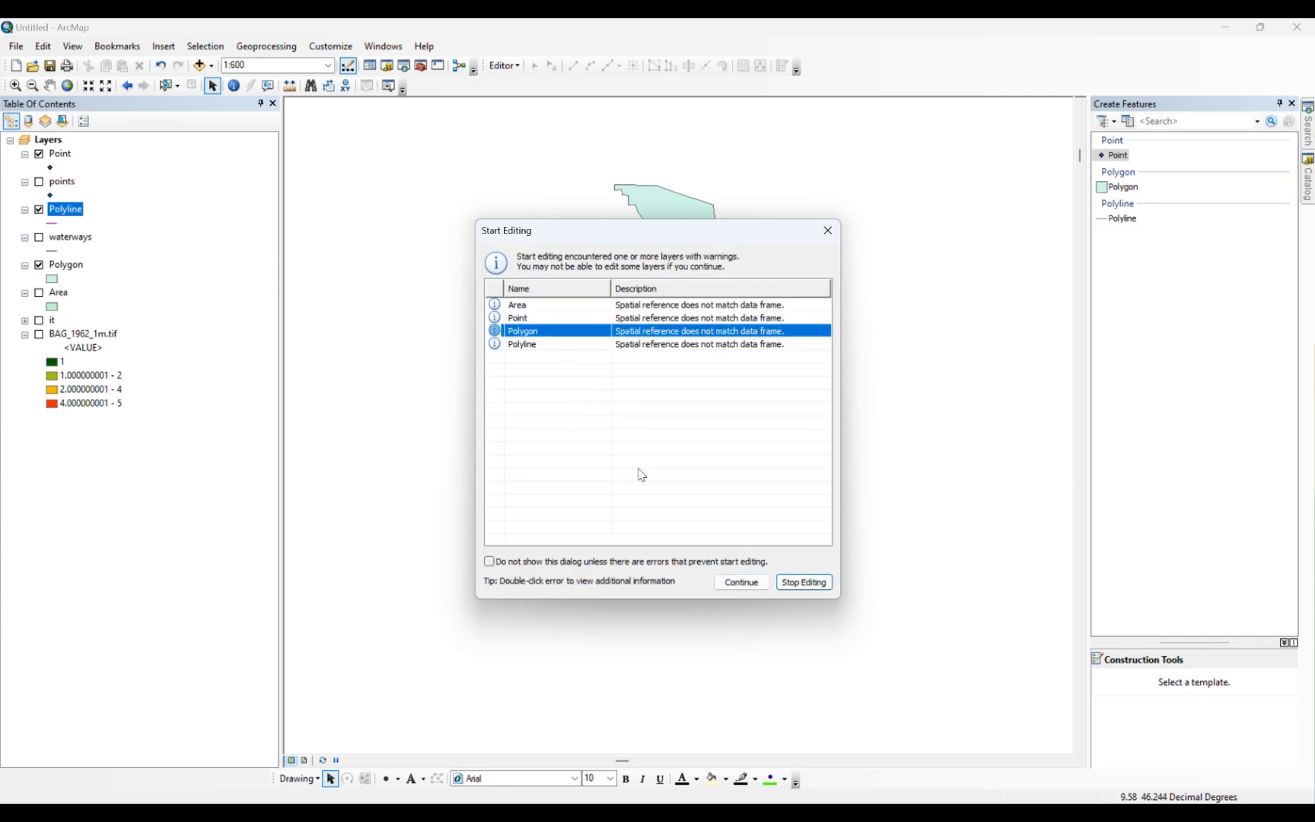
left_click(740, 581)
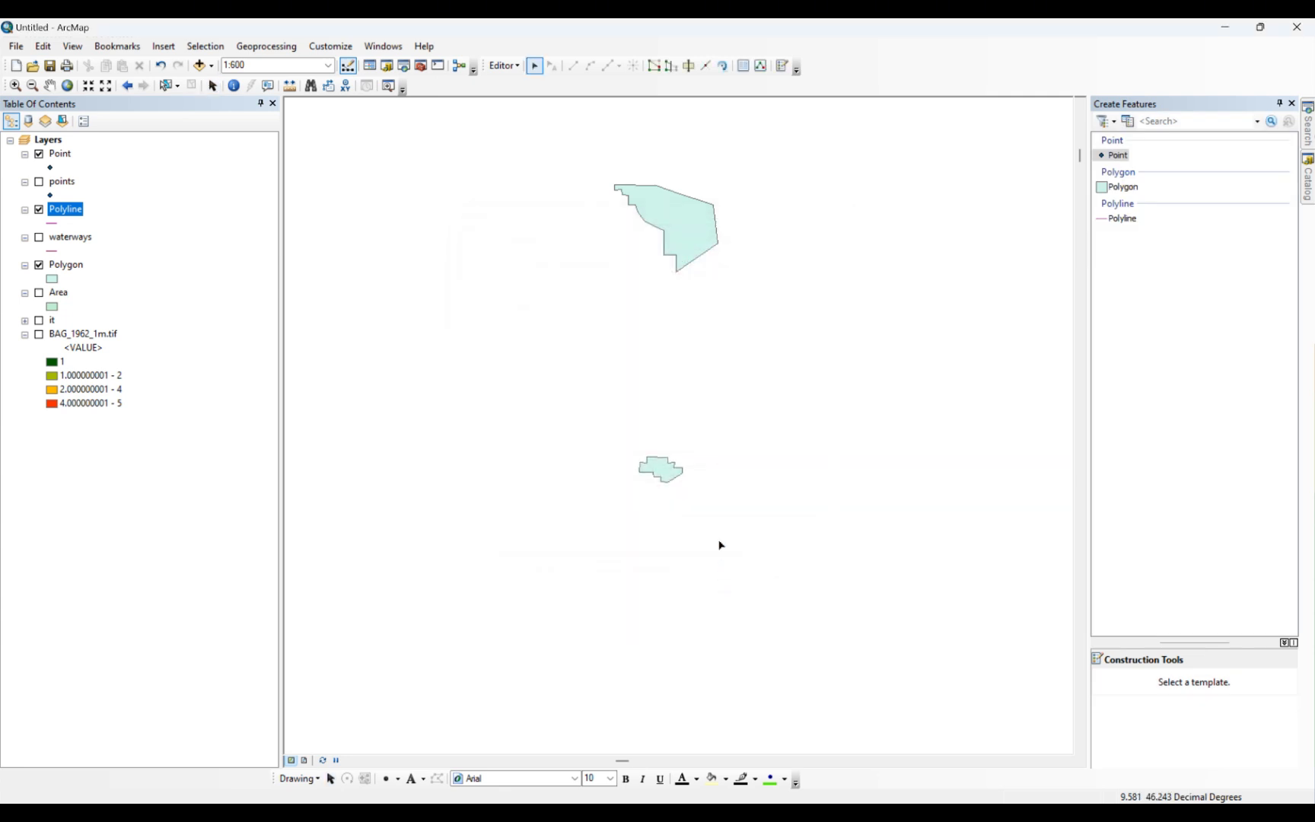
left_click(659, 222)
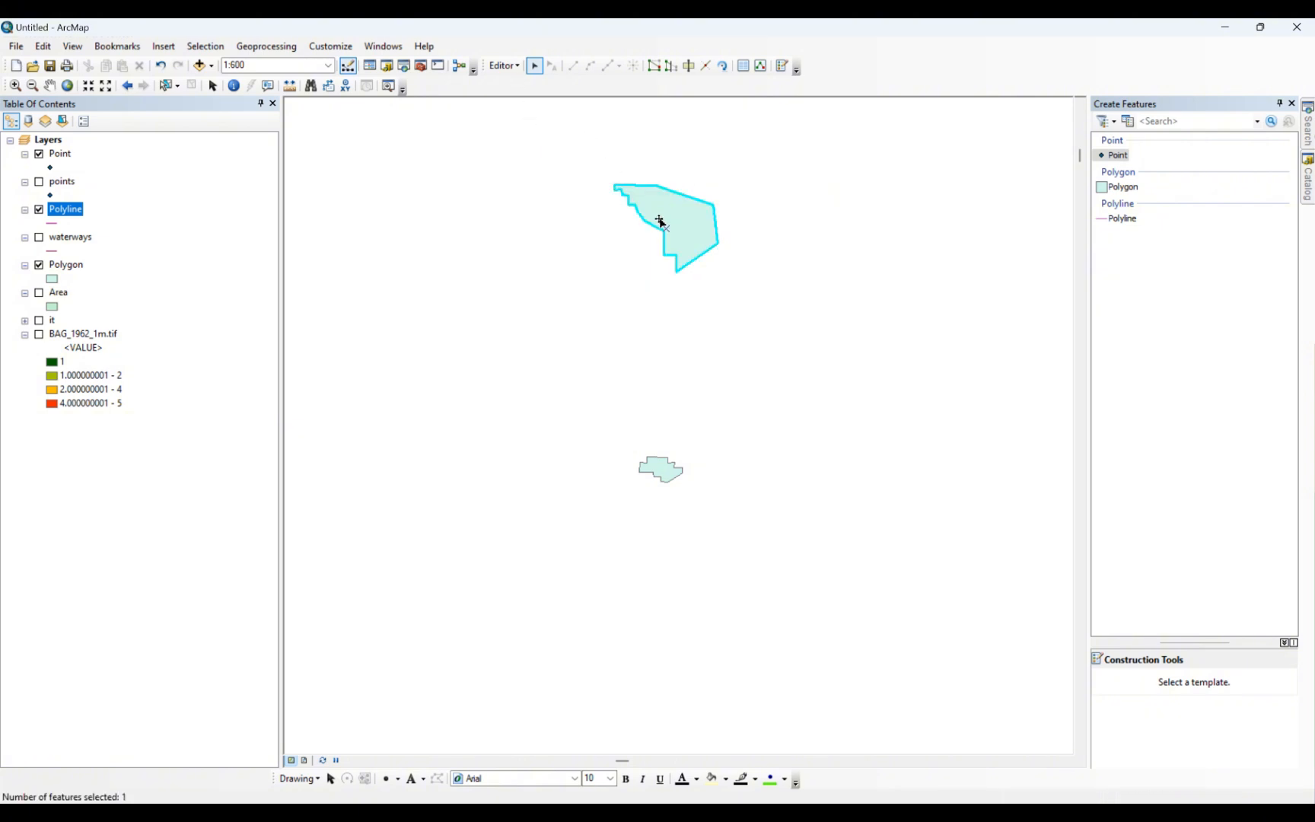
left_click(509, 69)
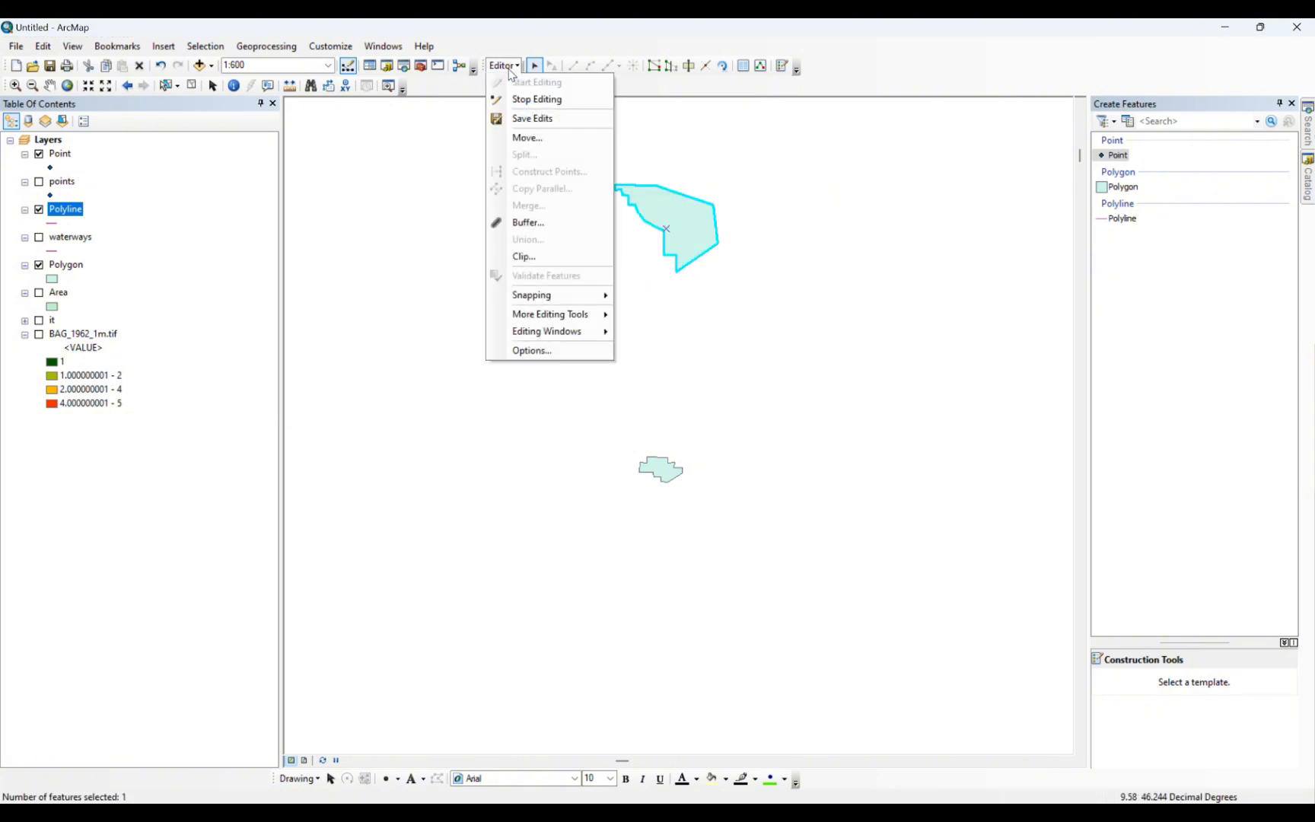
left_click(531, 138)
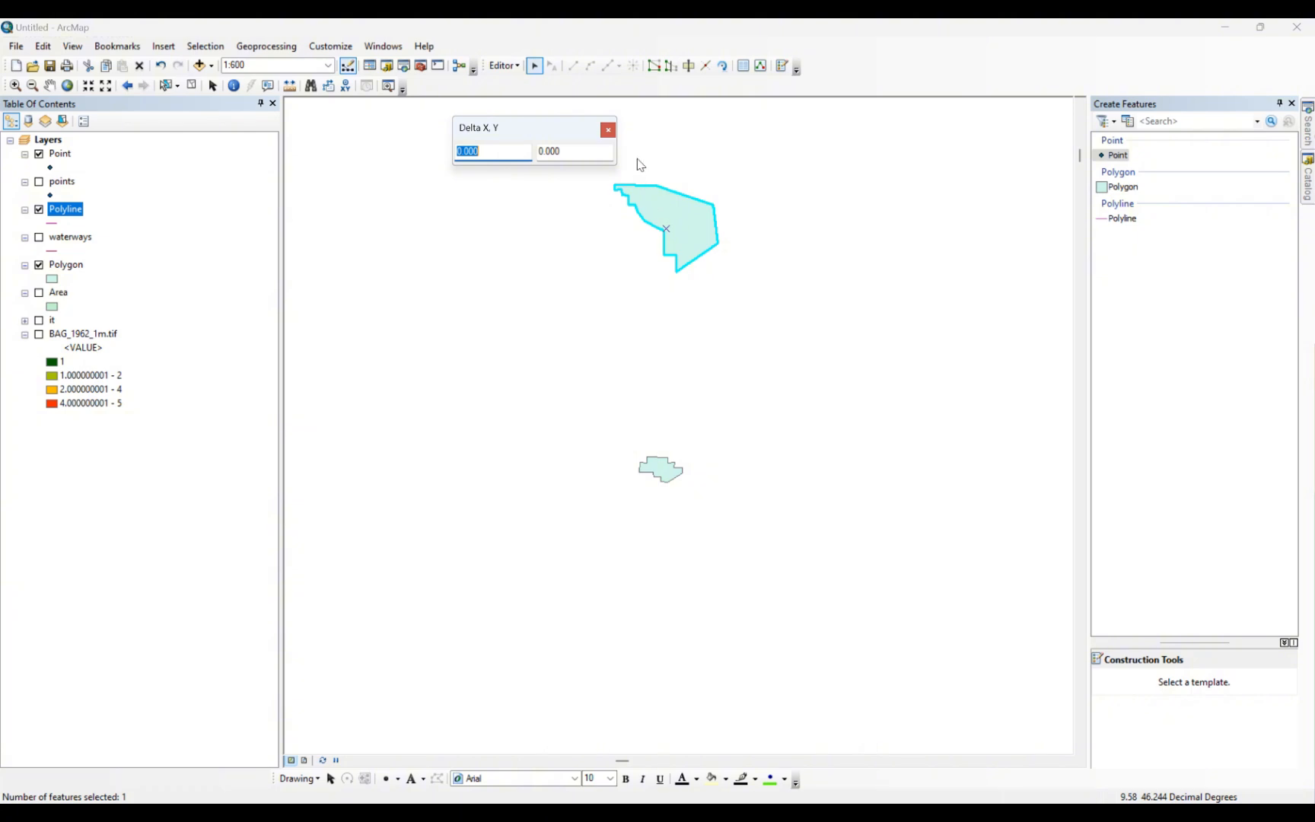
left_click(608, 131)
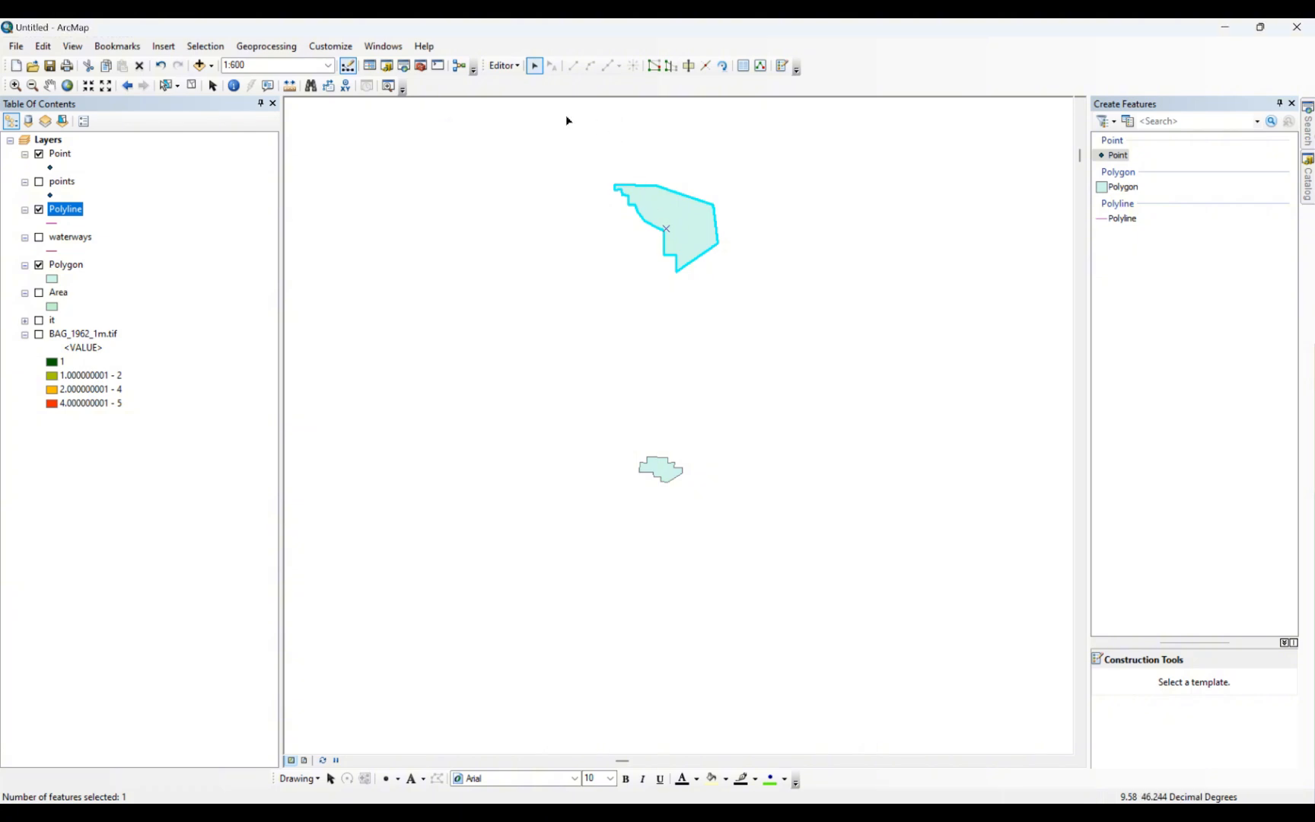
- Stop the edit session on the Polygon layer
left_click(496, 66)
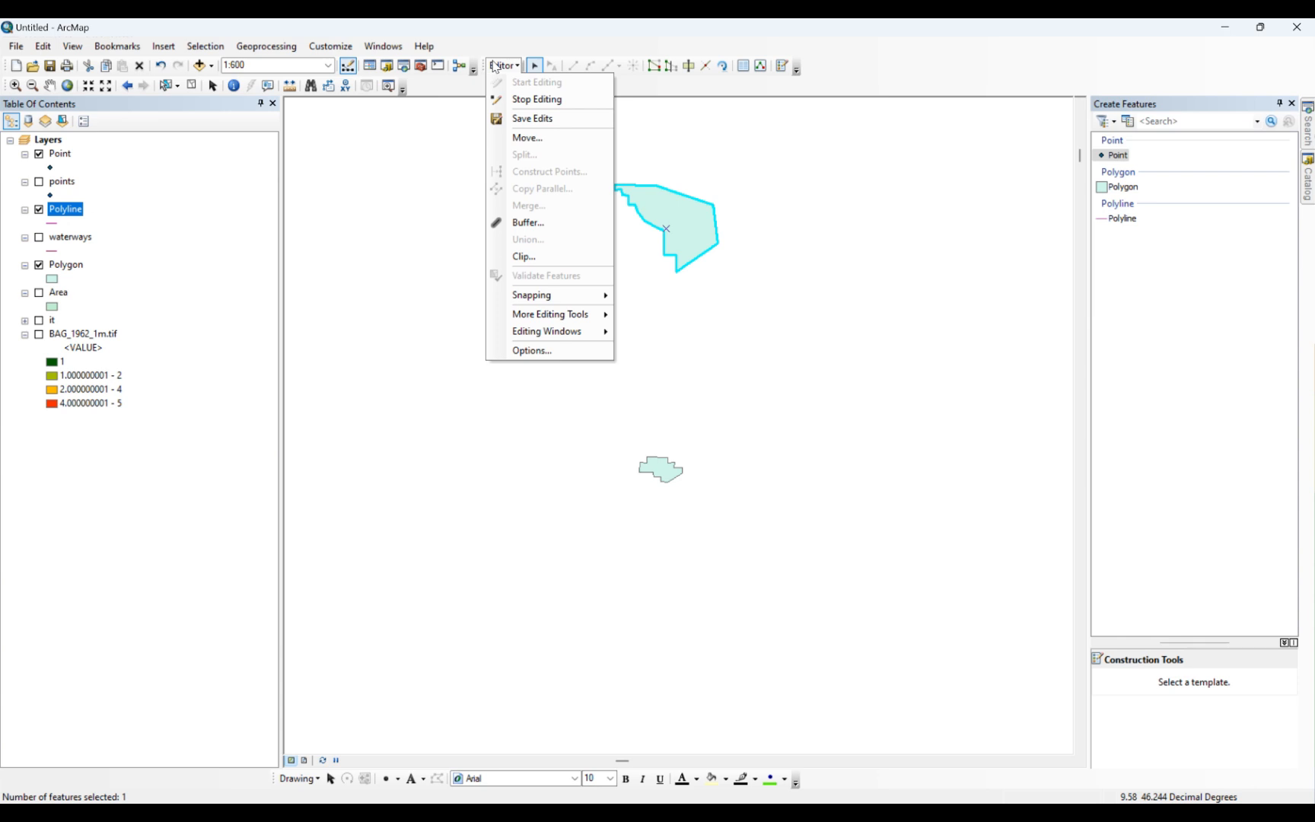
left_click(496, 65)
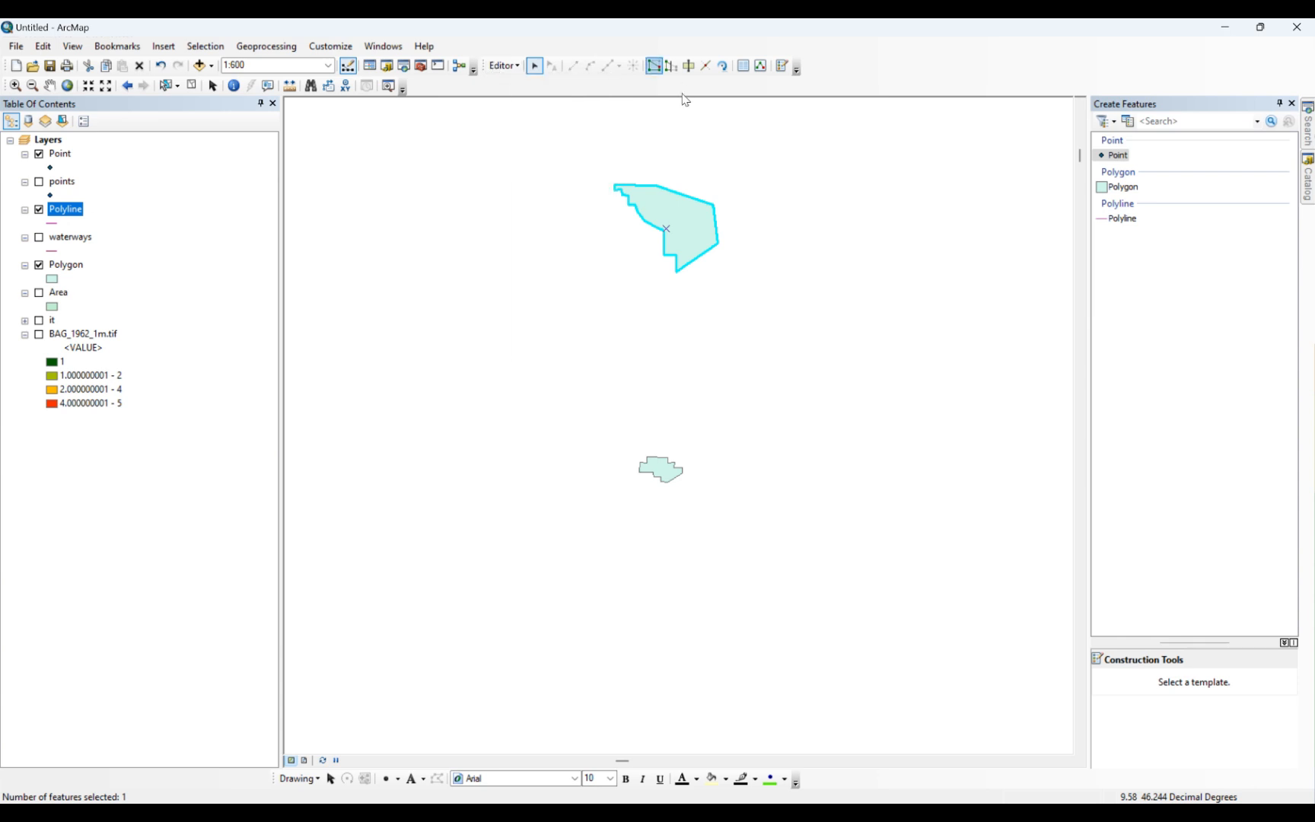
left_click(503, 65)
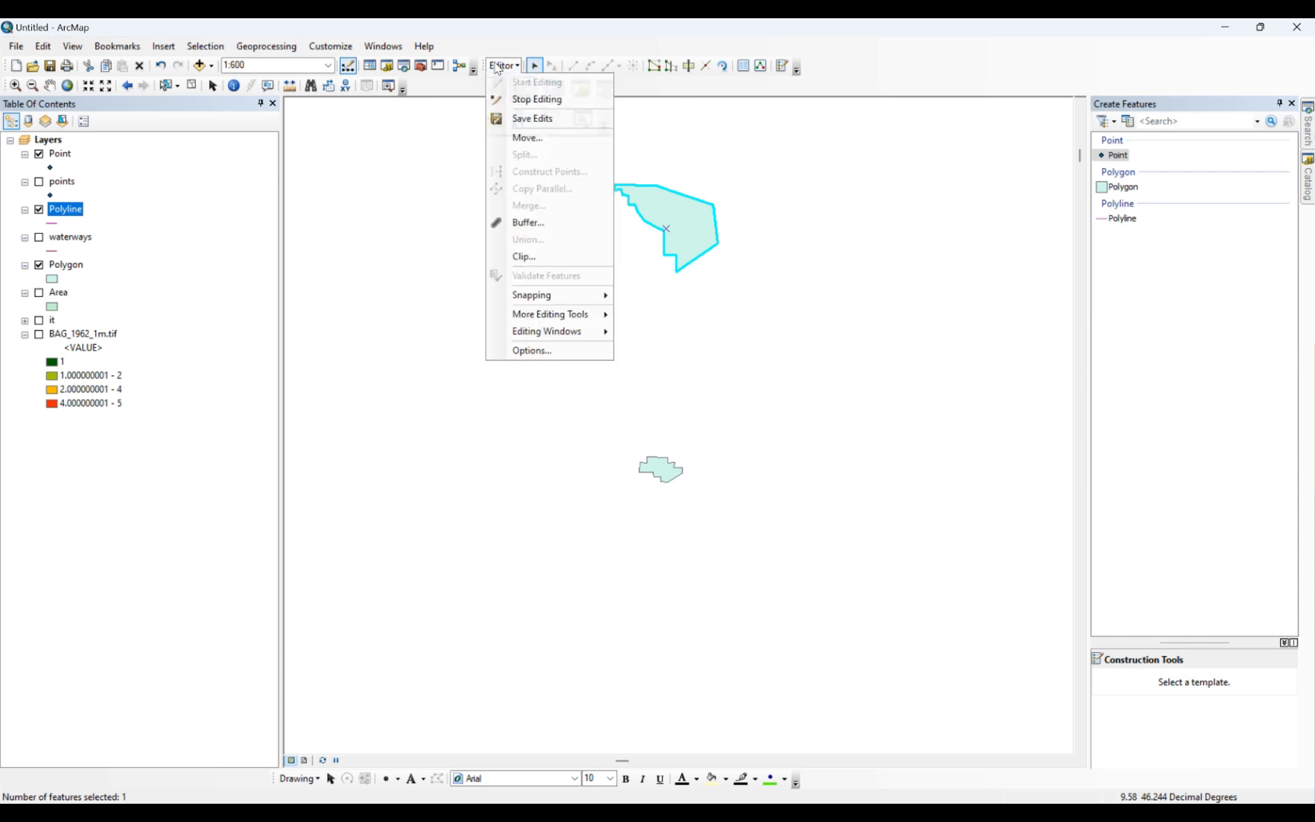
left_click(533, 101)
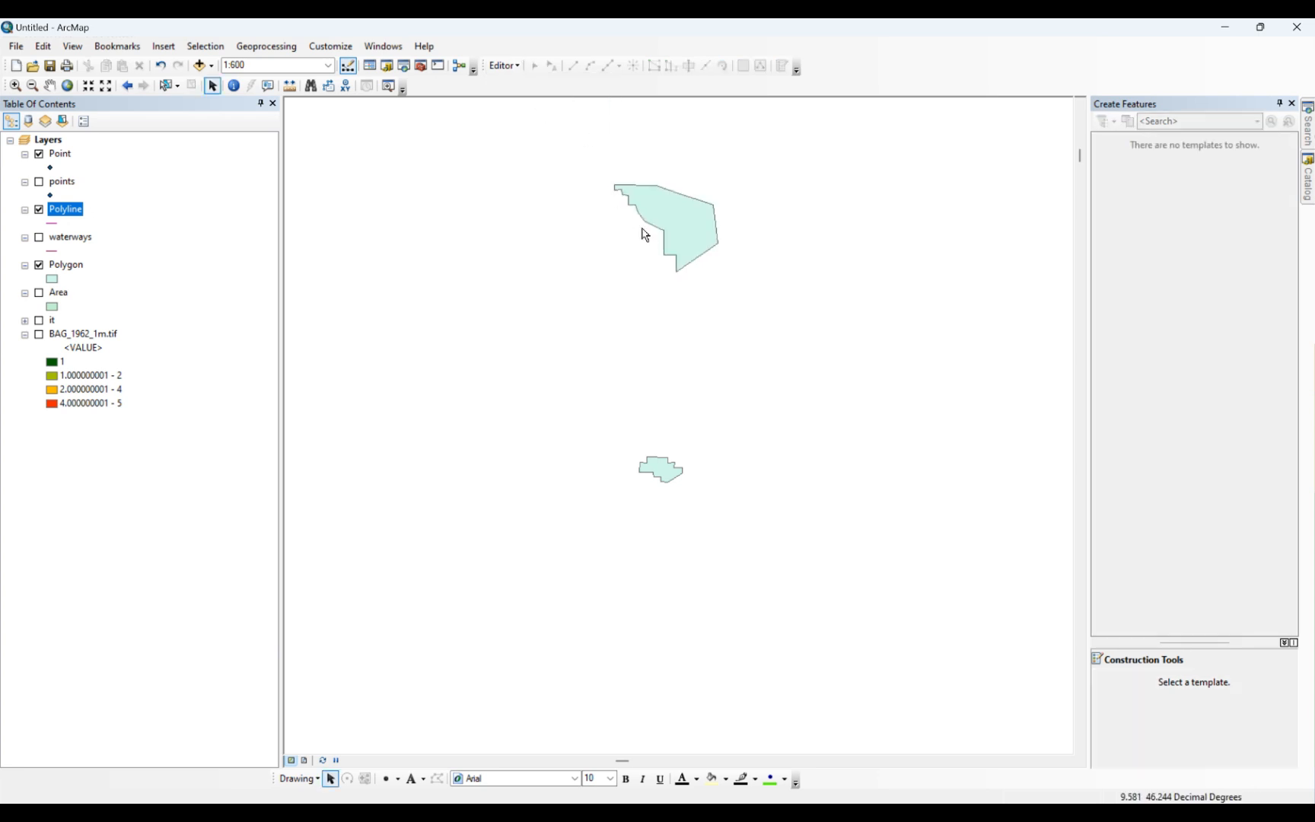
- Start an edit session on the Polyline layer despite the spatial reference warnings, and select the winding line
scroll(596, 275, "up", 4)
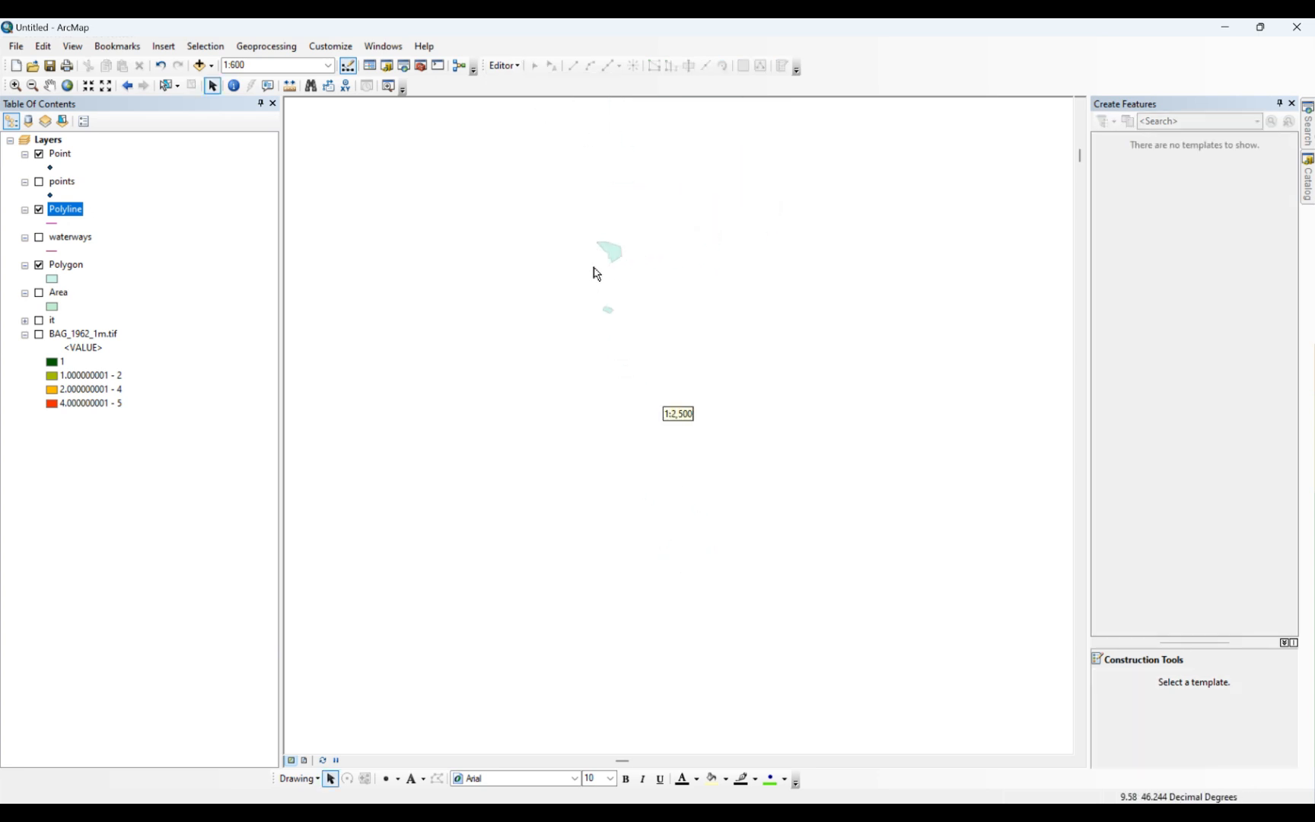
scroll(747, 359, "down", 3)
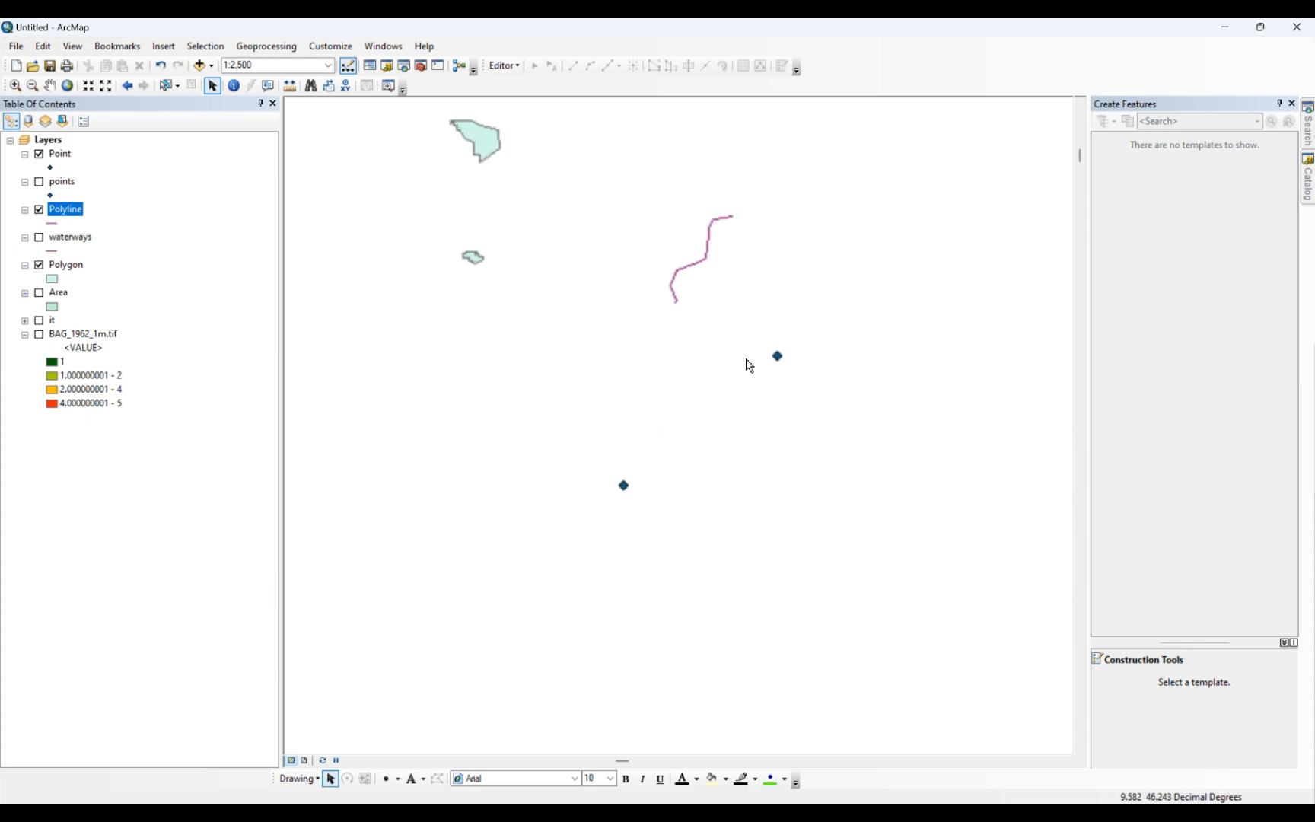
left_click(505, 66)
left_click(514, 82)
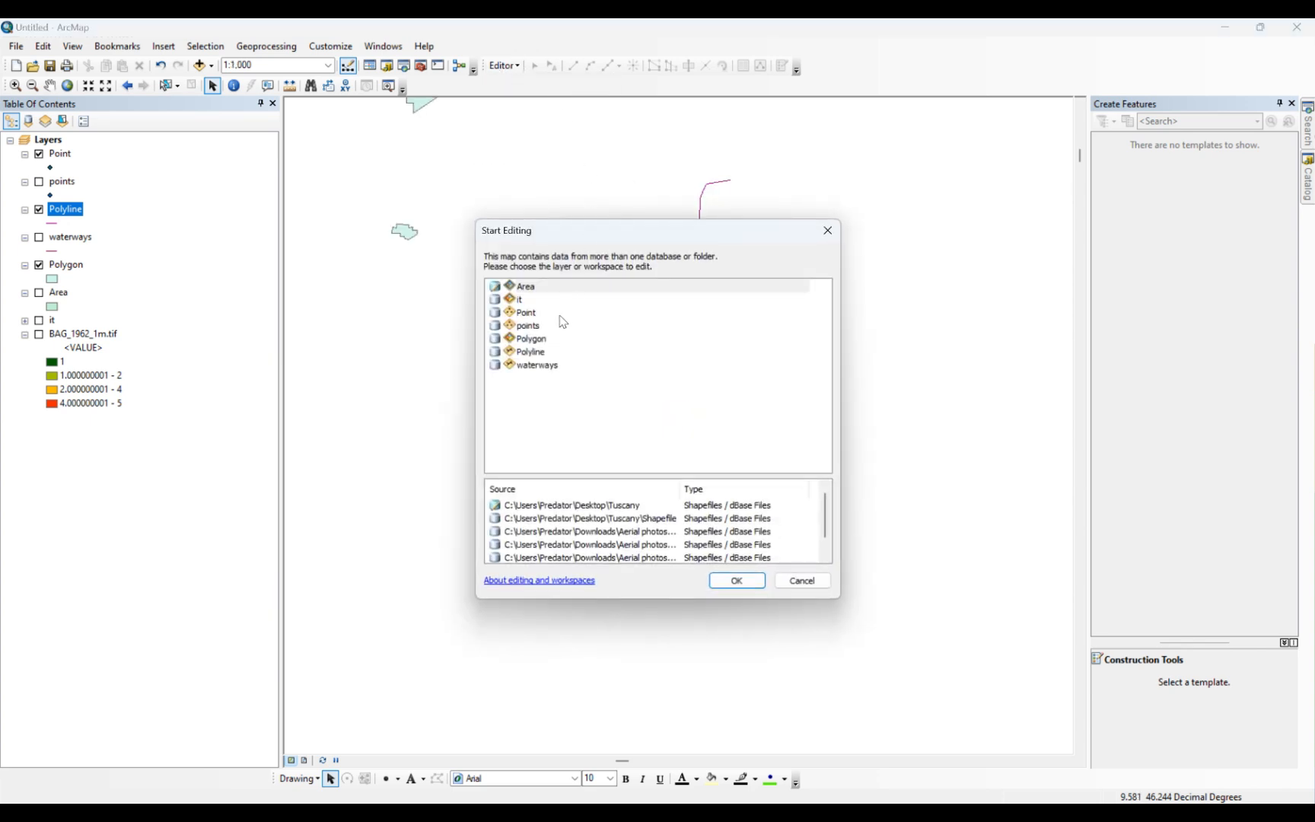
left_click(544, 353)
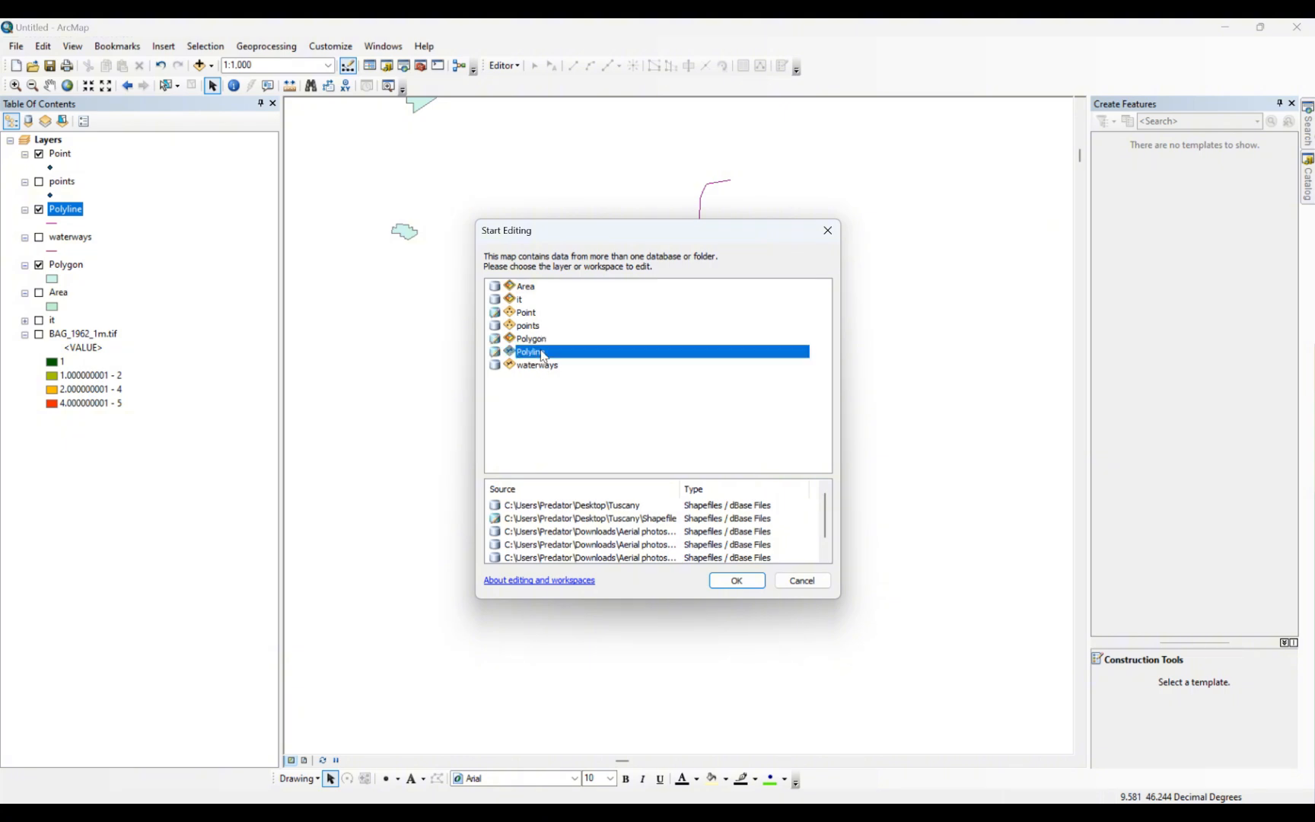
left_click(719, 580)
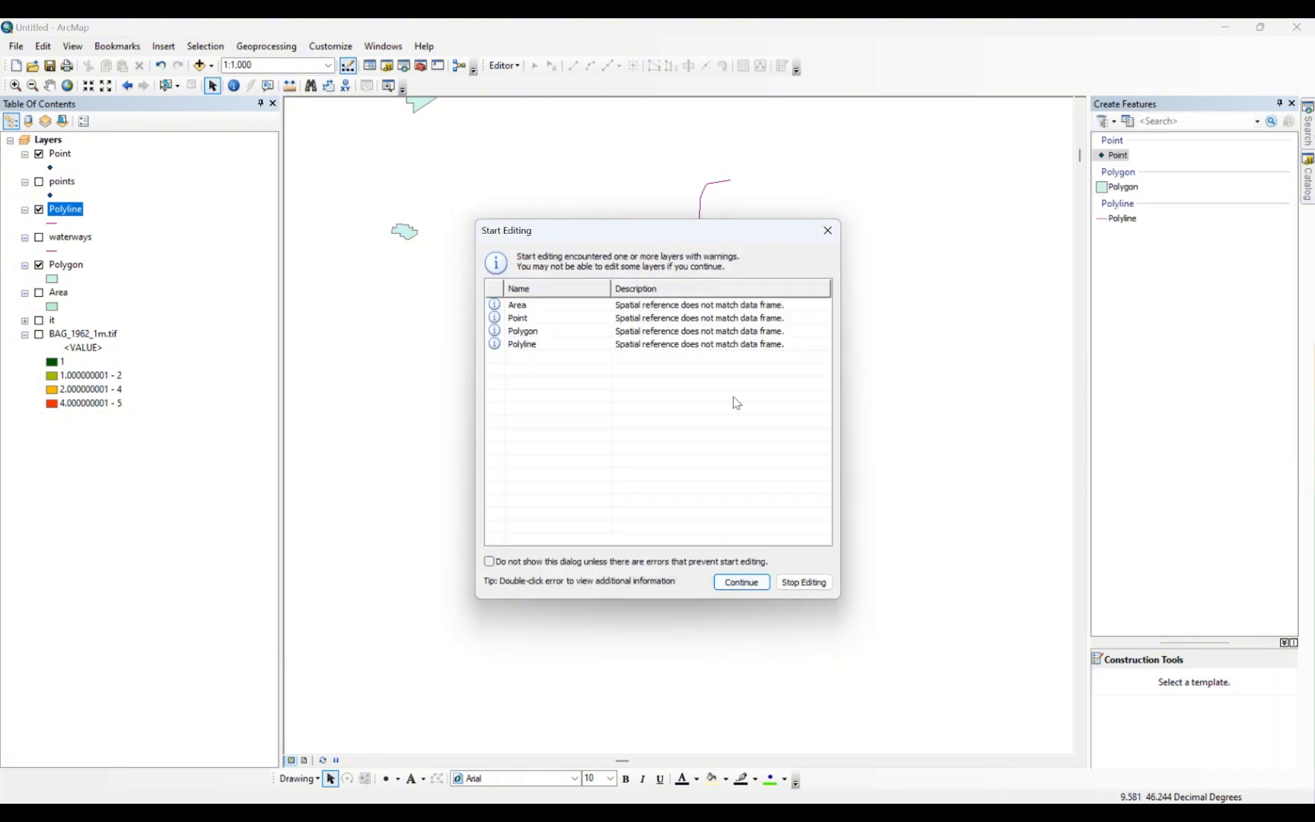
left_click(528, 350)
left_click(743, 582)
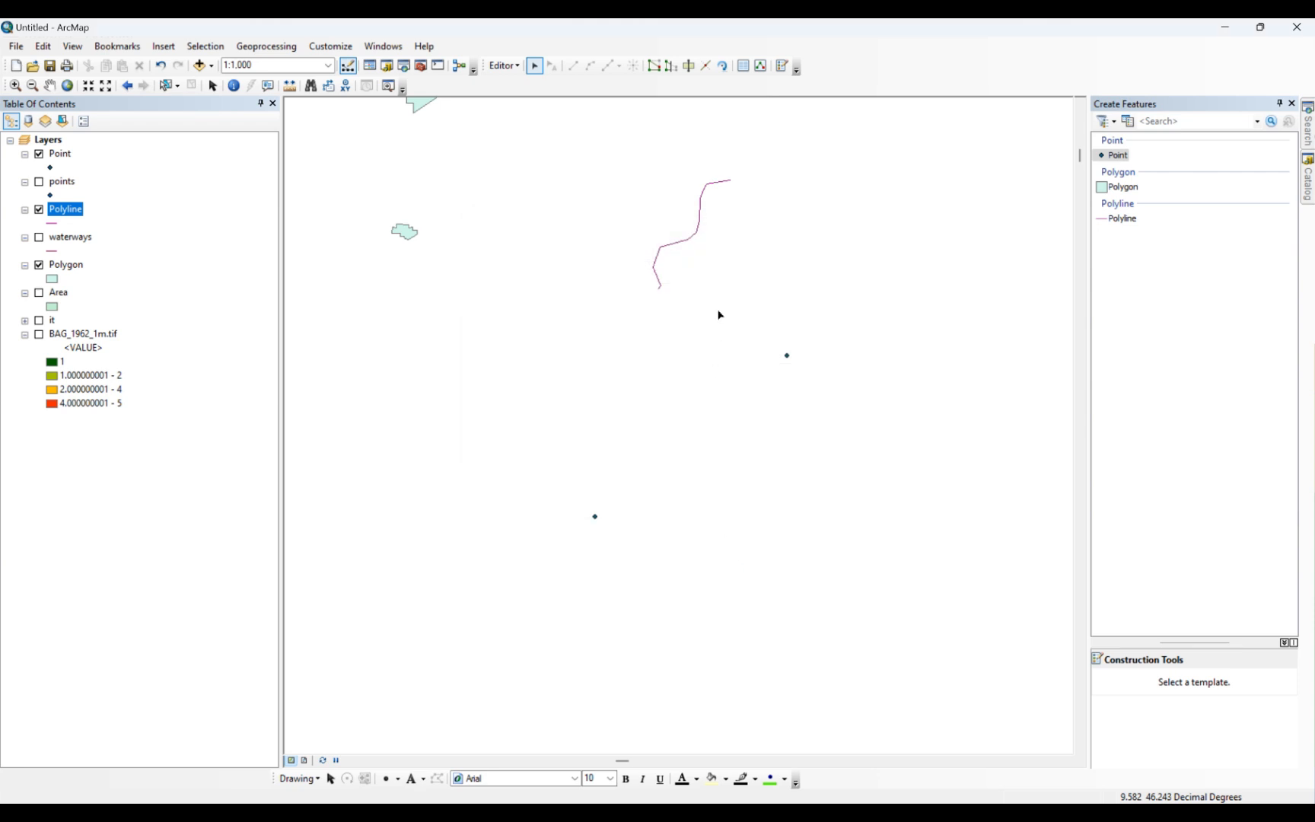
left_click_drag(688, 229, 707, 243)
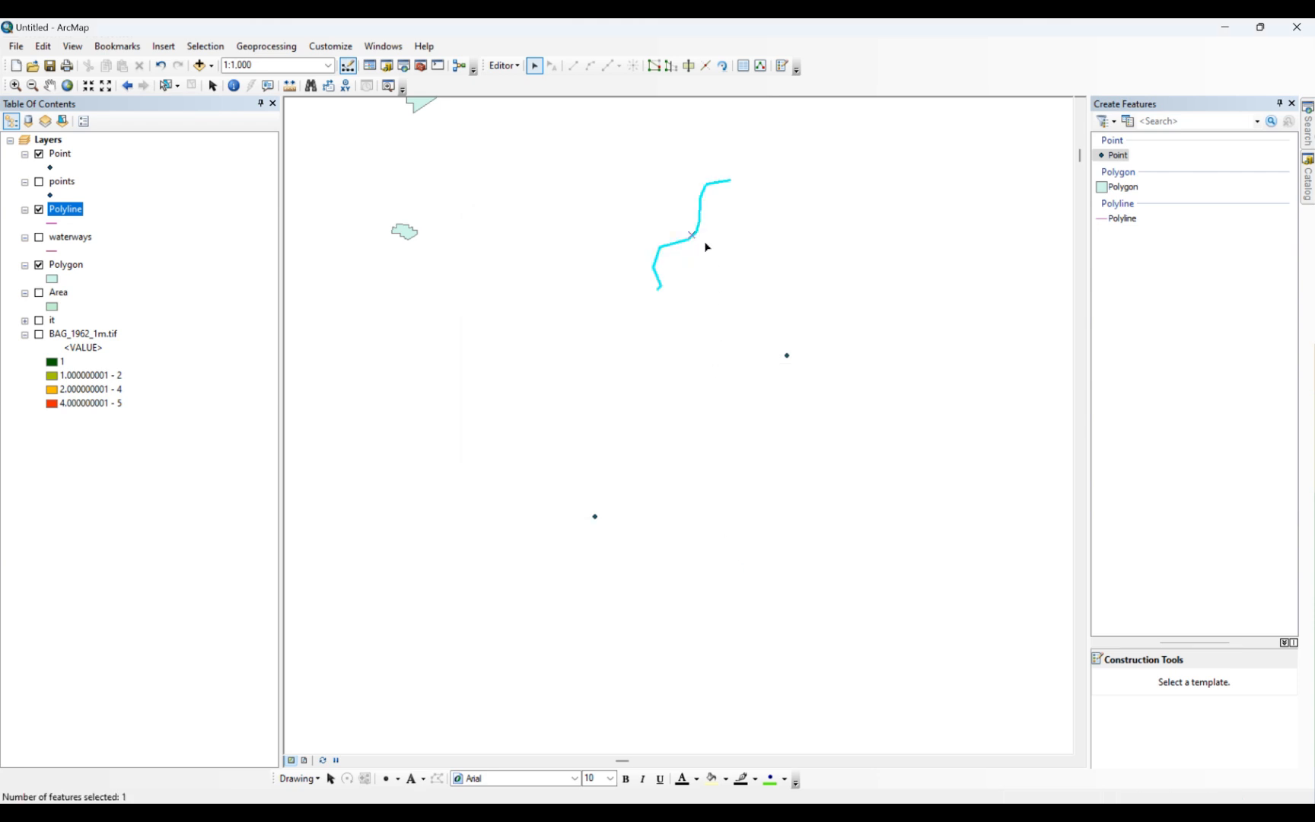
- Try to buffer the selected winding line at a distance of 100 with the Polyline template, and inspect the line closely
left_click(518, 67)
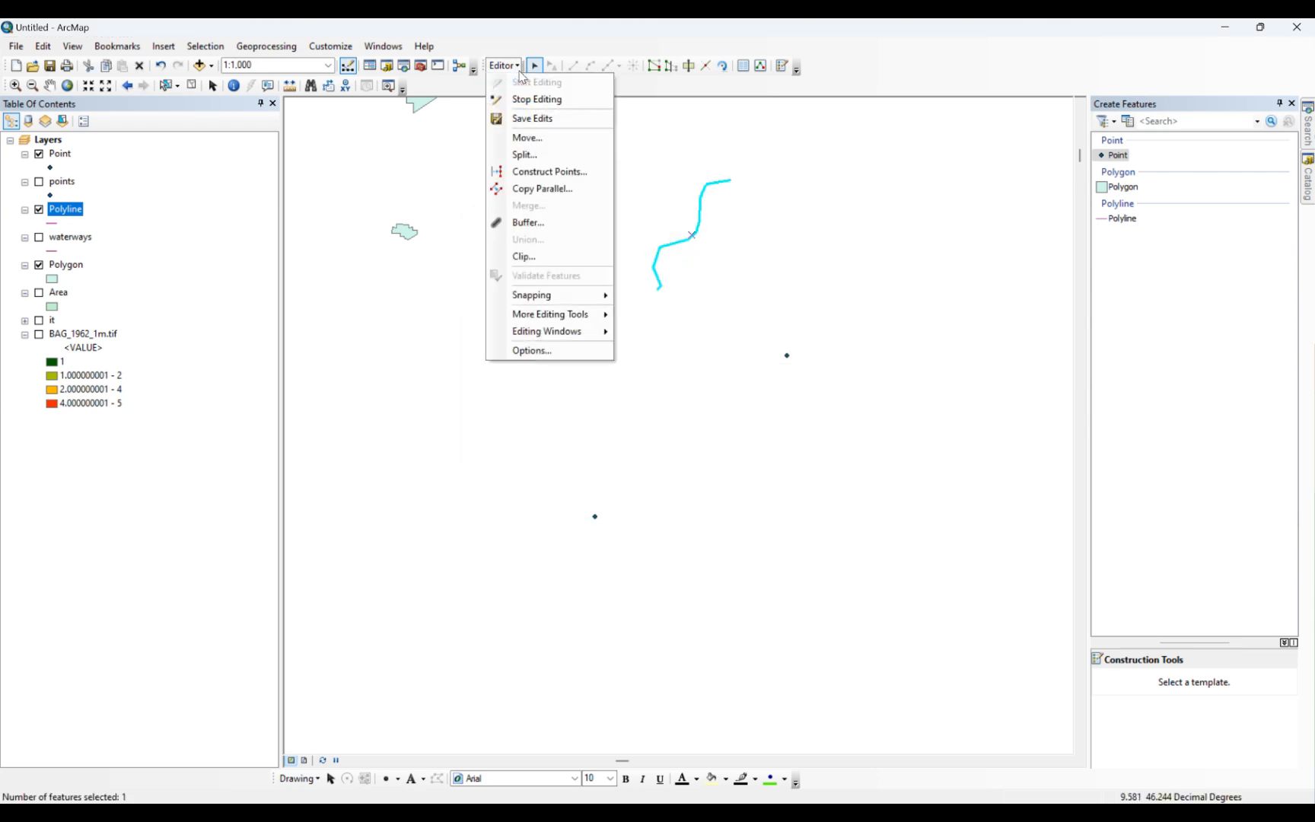
left_click(540, 223)
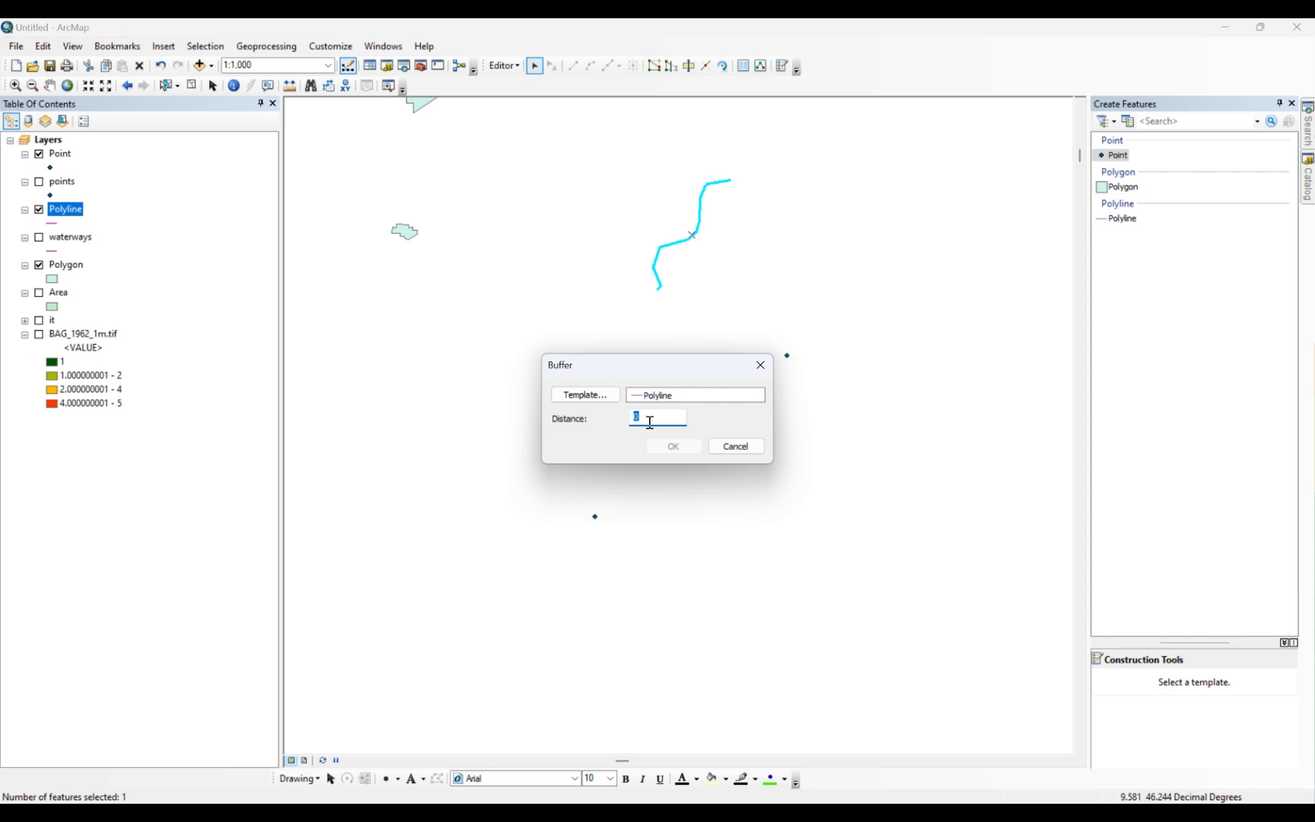
type("100")
left_click(685, 449)
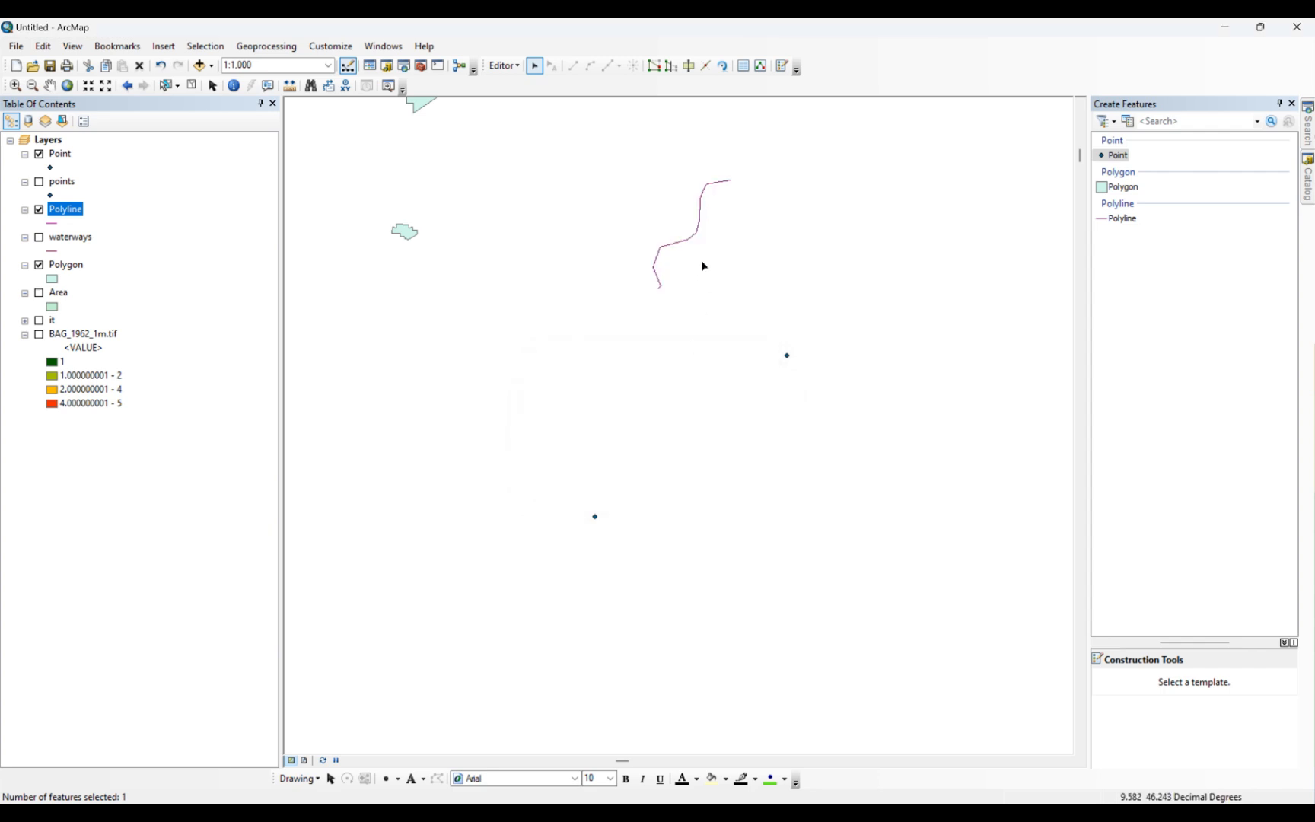
scroll(699, 220, "down", 5)
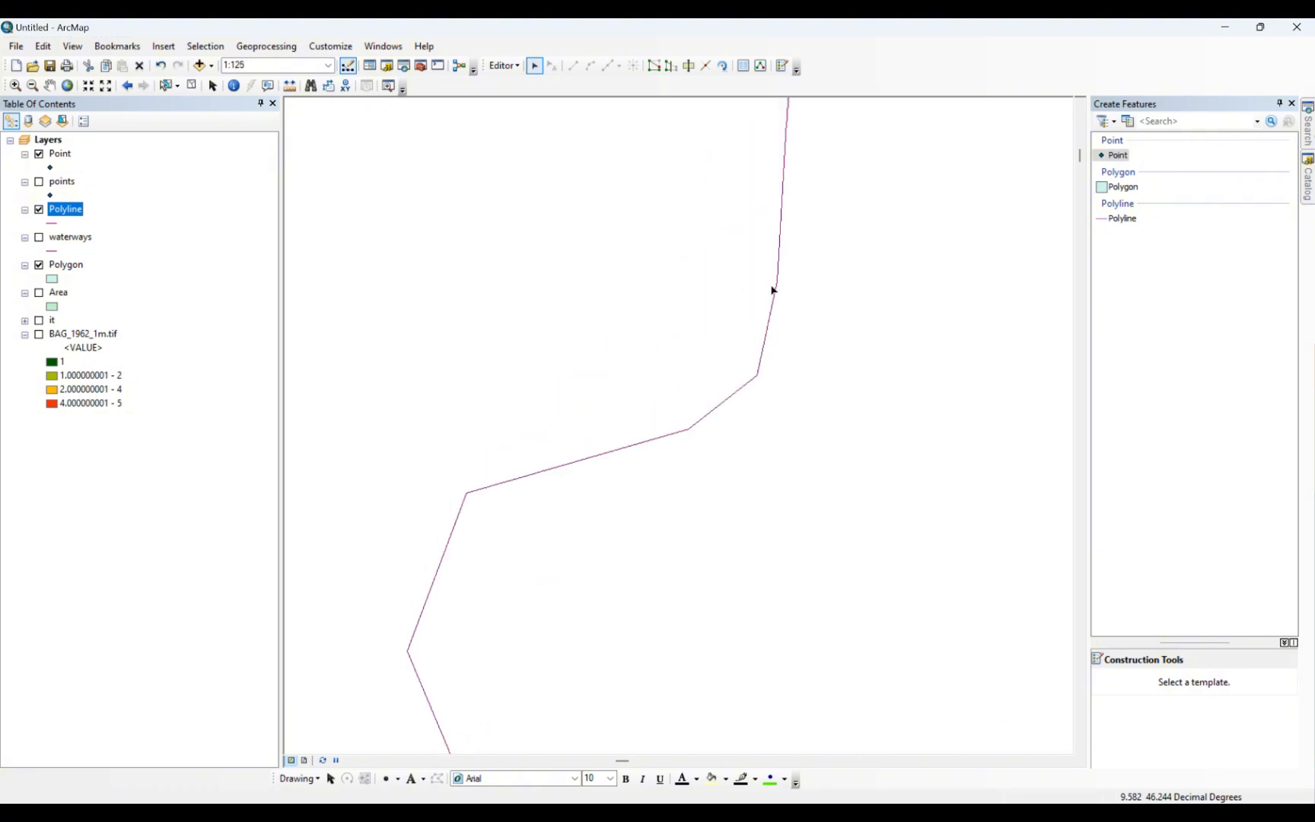
scroll(775, 305, "down", 7)
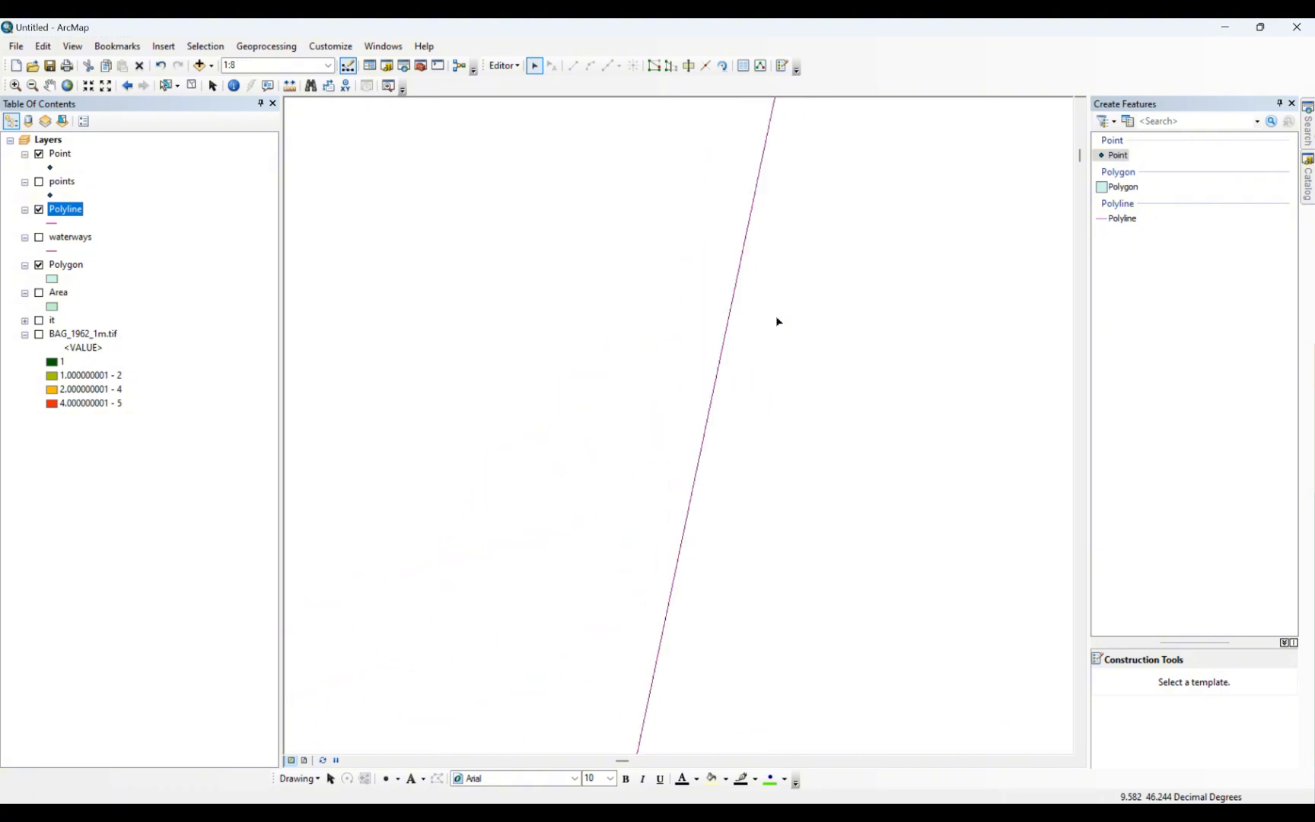
scroll(746, 332, "down", 5)
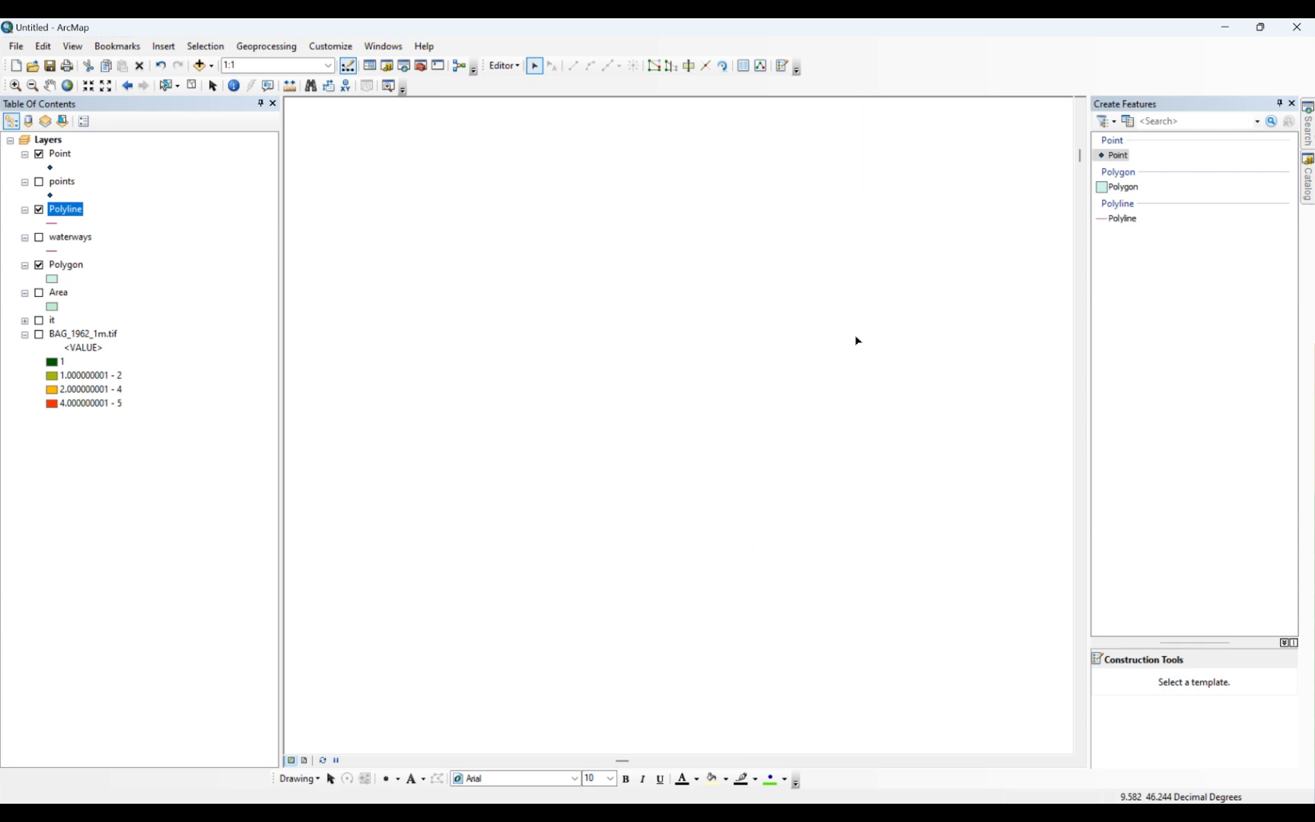
scroll(797, 347, "up", 4)
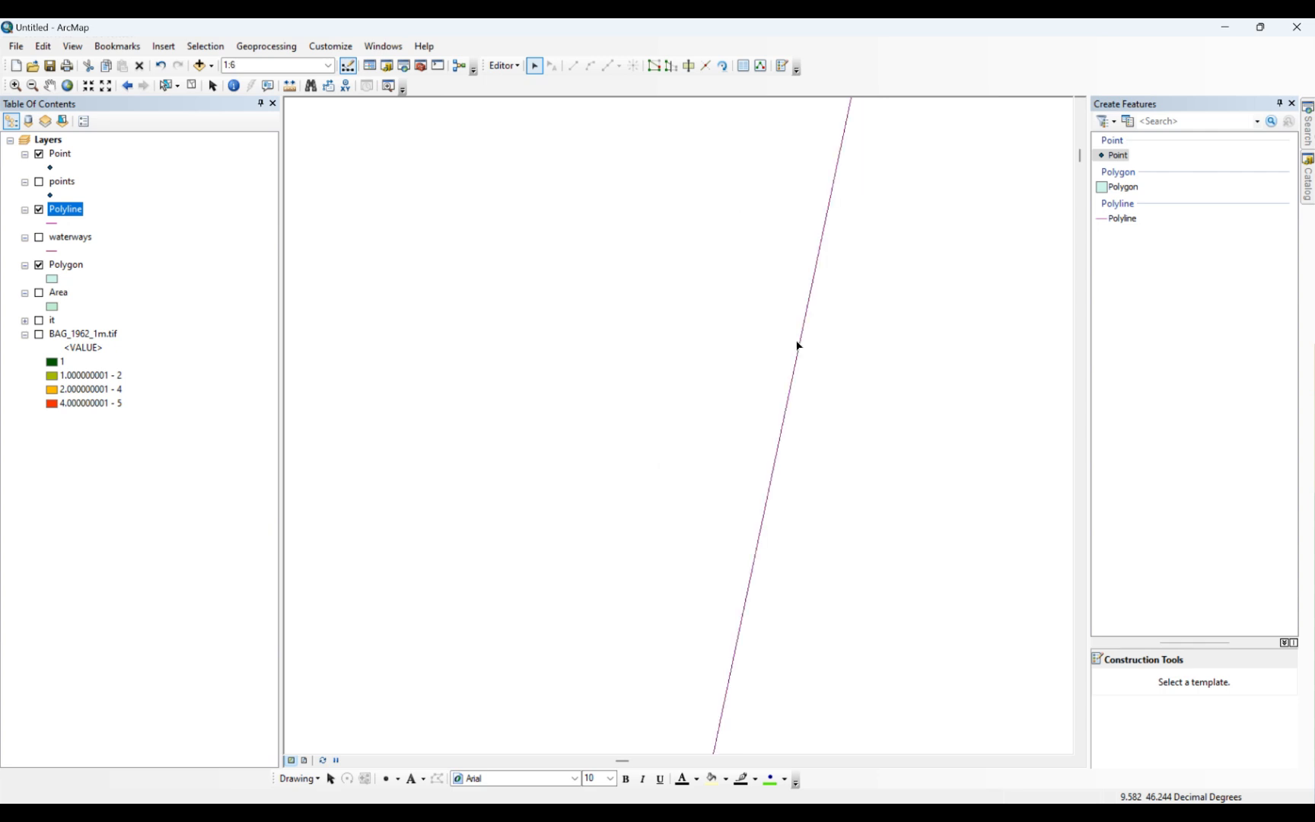
scroll(797, 346, "up", 4)
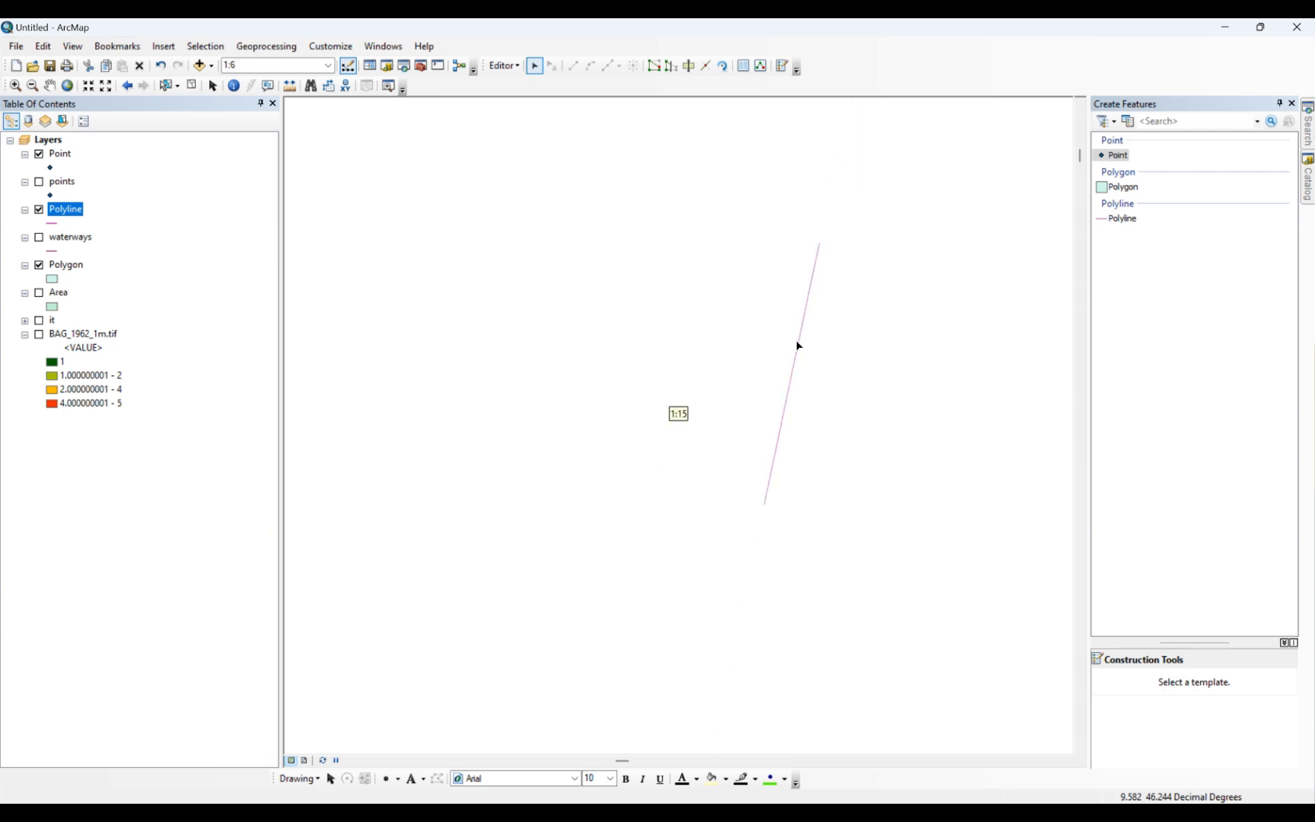
- Try the editing buffer again at a distance of 1000, keeping the Polyline template, and inspect the line
left_click(503, 66)
left_click(531, 222)
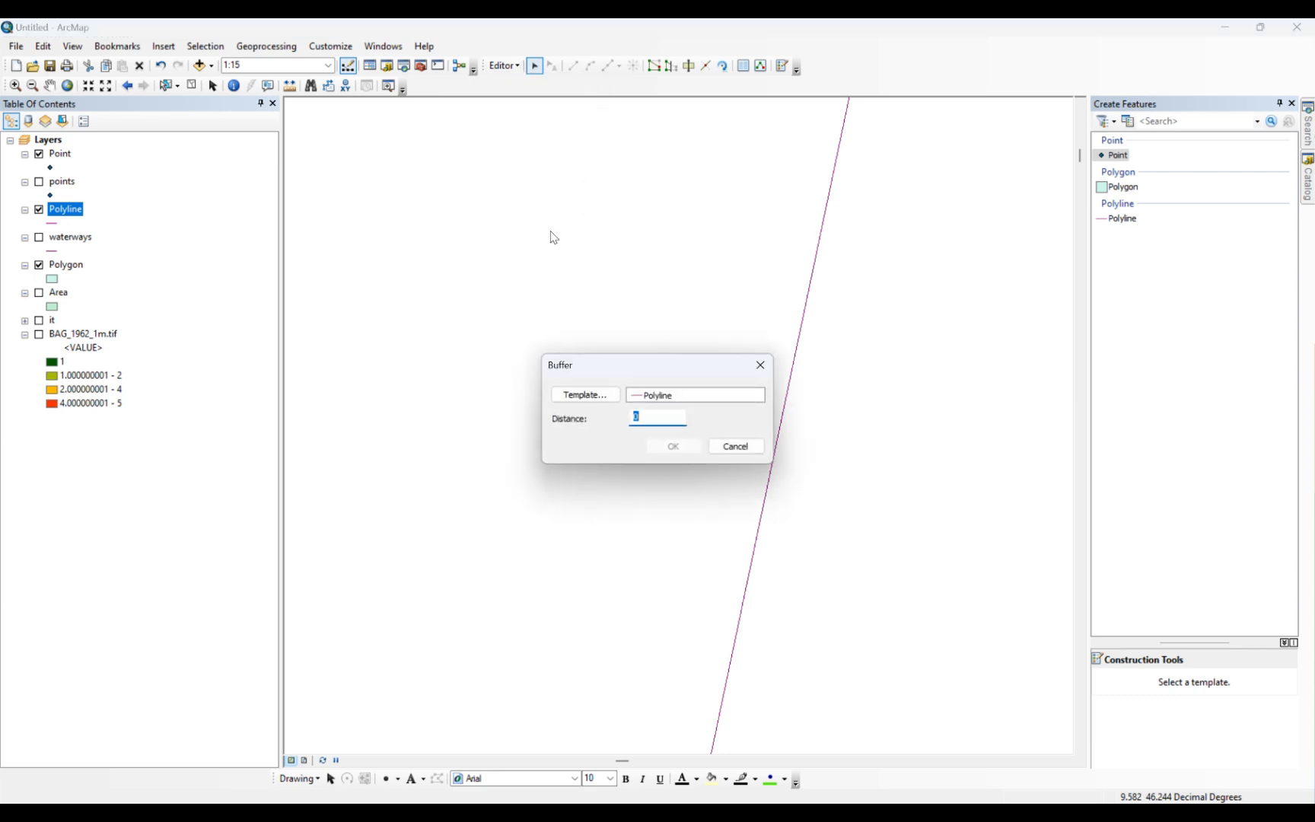
left_click(597, 393)
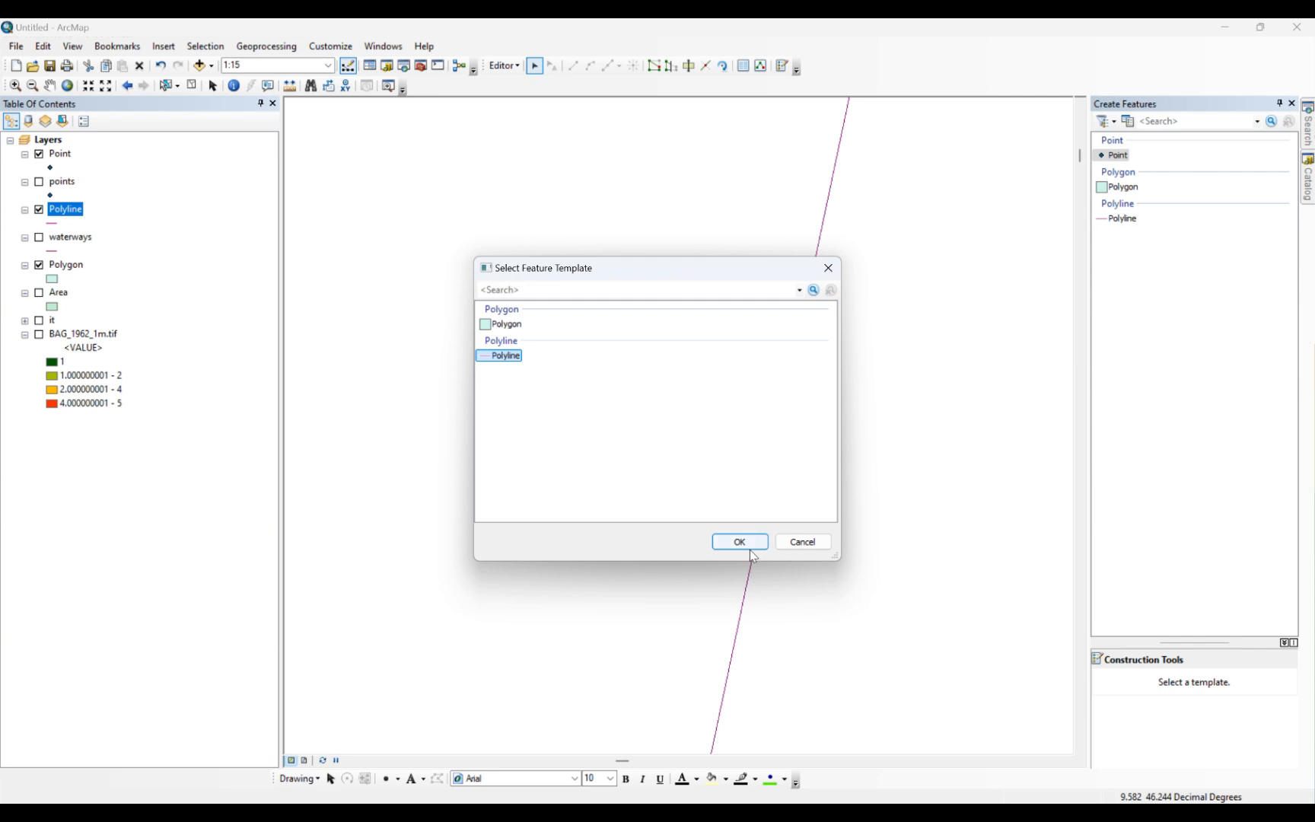
left_click(750, 546)
double_click(635, 419)
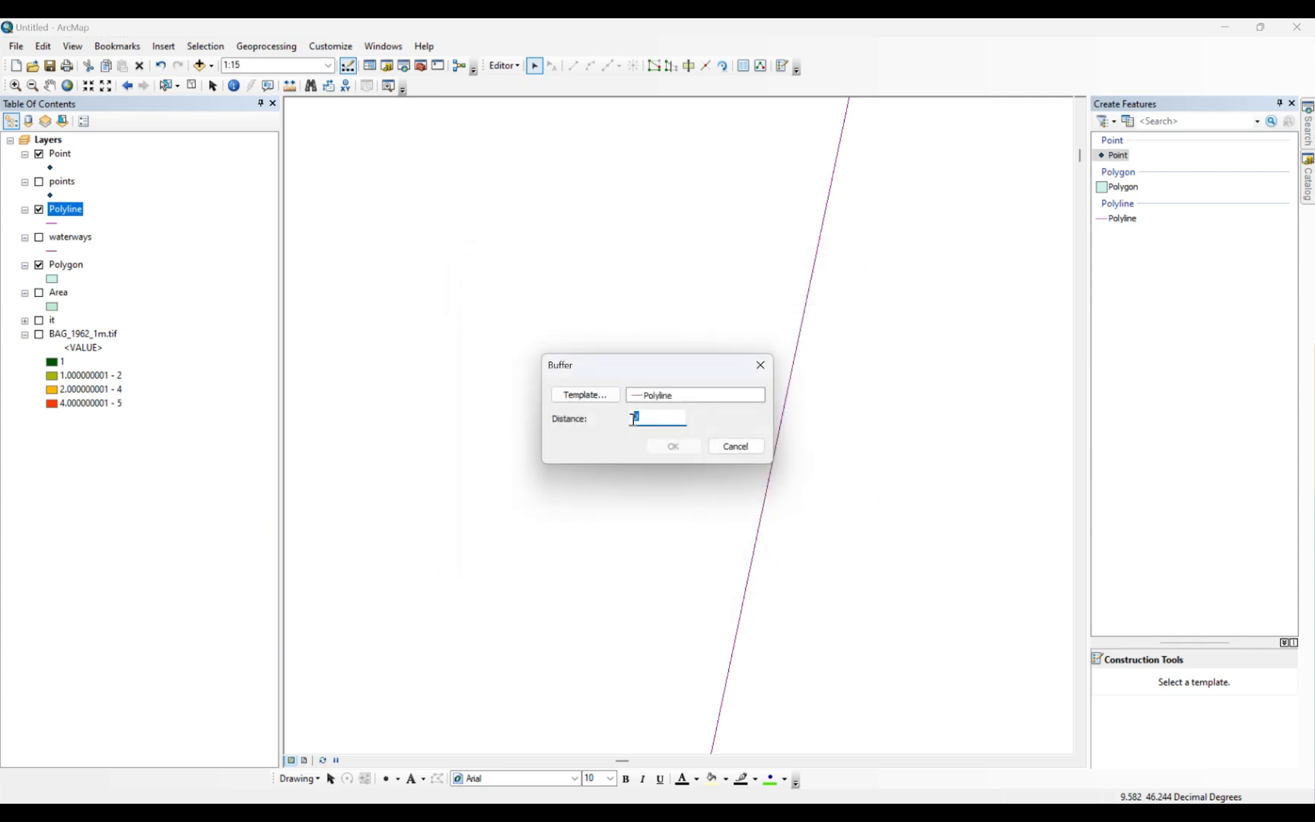
type("1000")
left_click(674, 447)
scroll(793, 435, "down", 1)
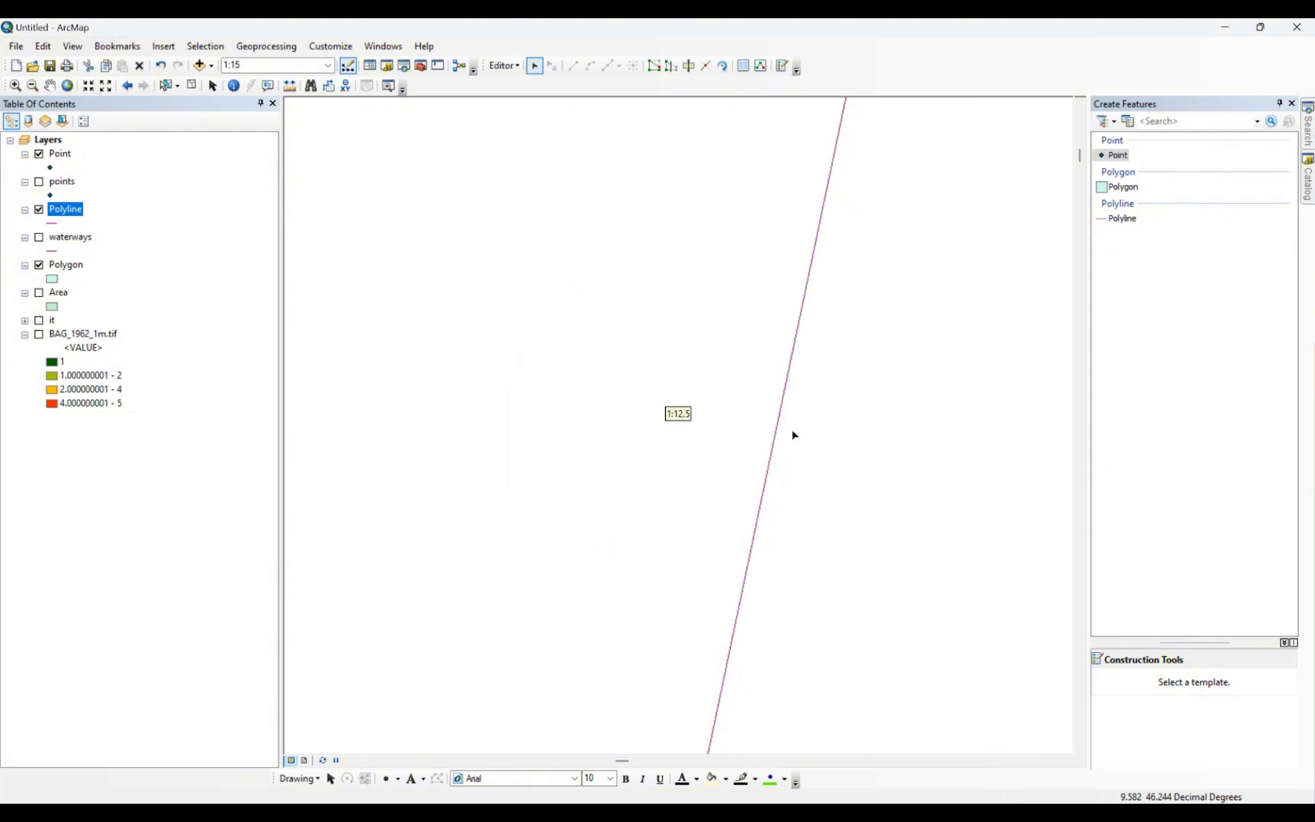
scroll(834, 361, "down", 1)
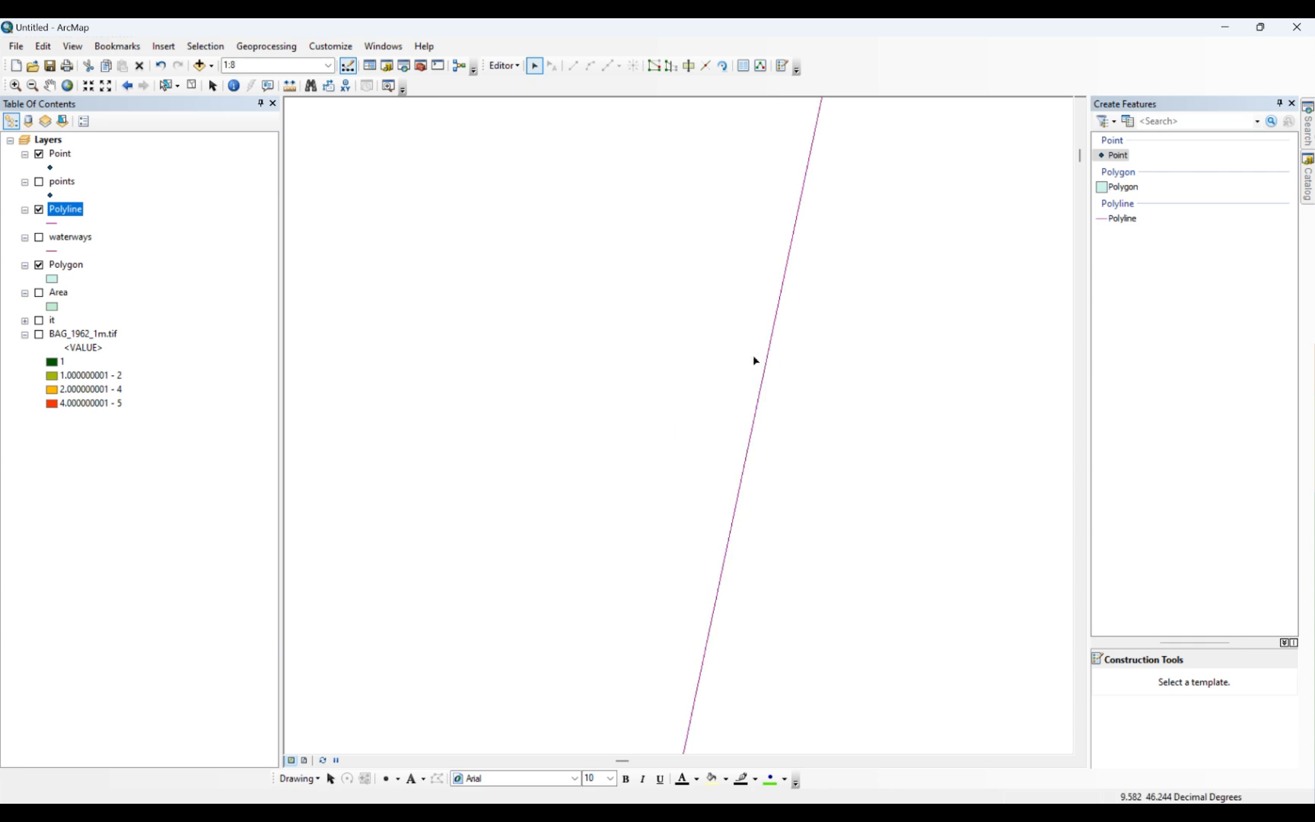
scroll(752, 346, "up", 3)
scroll(748, 340, "up", 4)
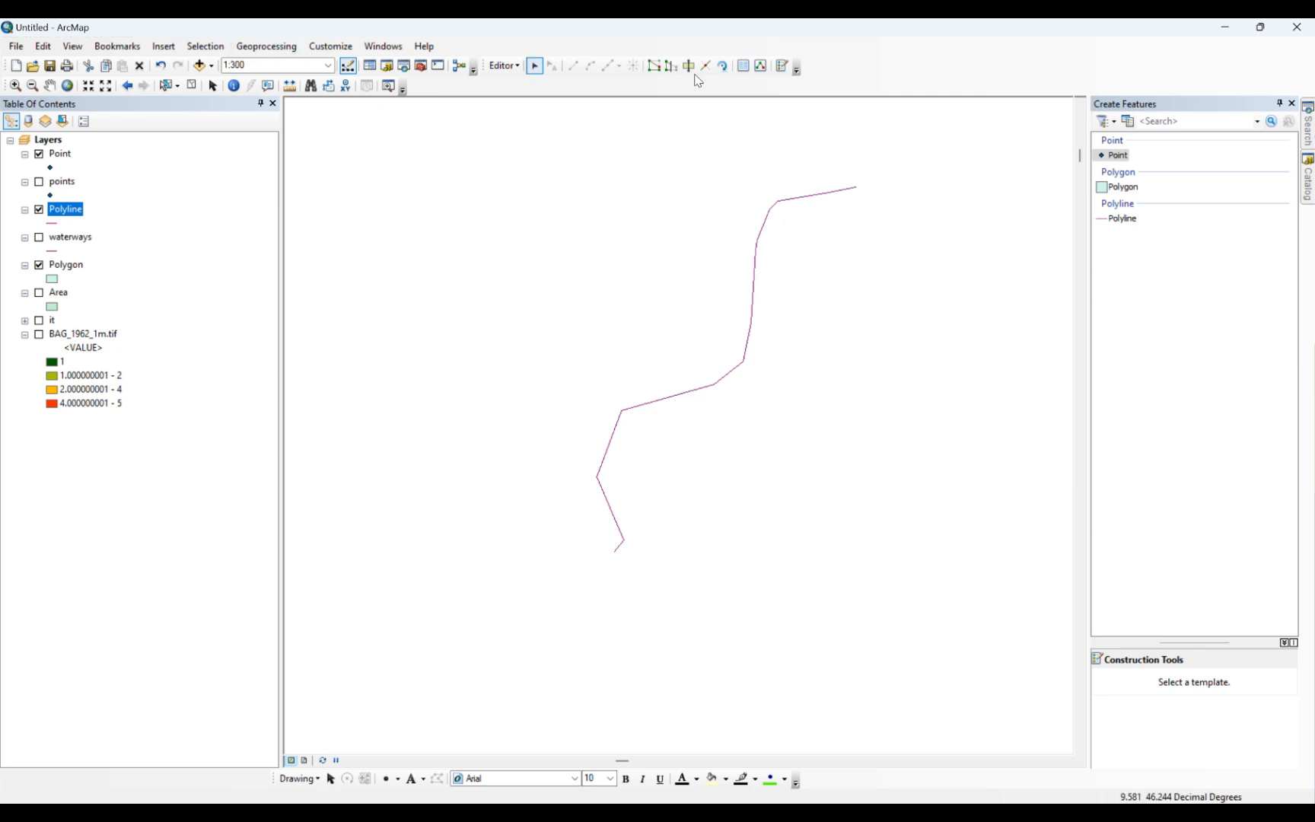
- Stop editing the Polyline layer and discard the buffer edits
left_click(503, 66)
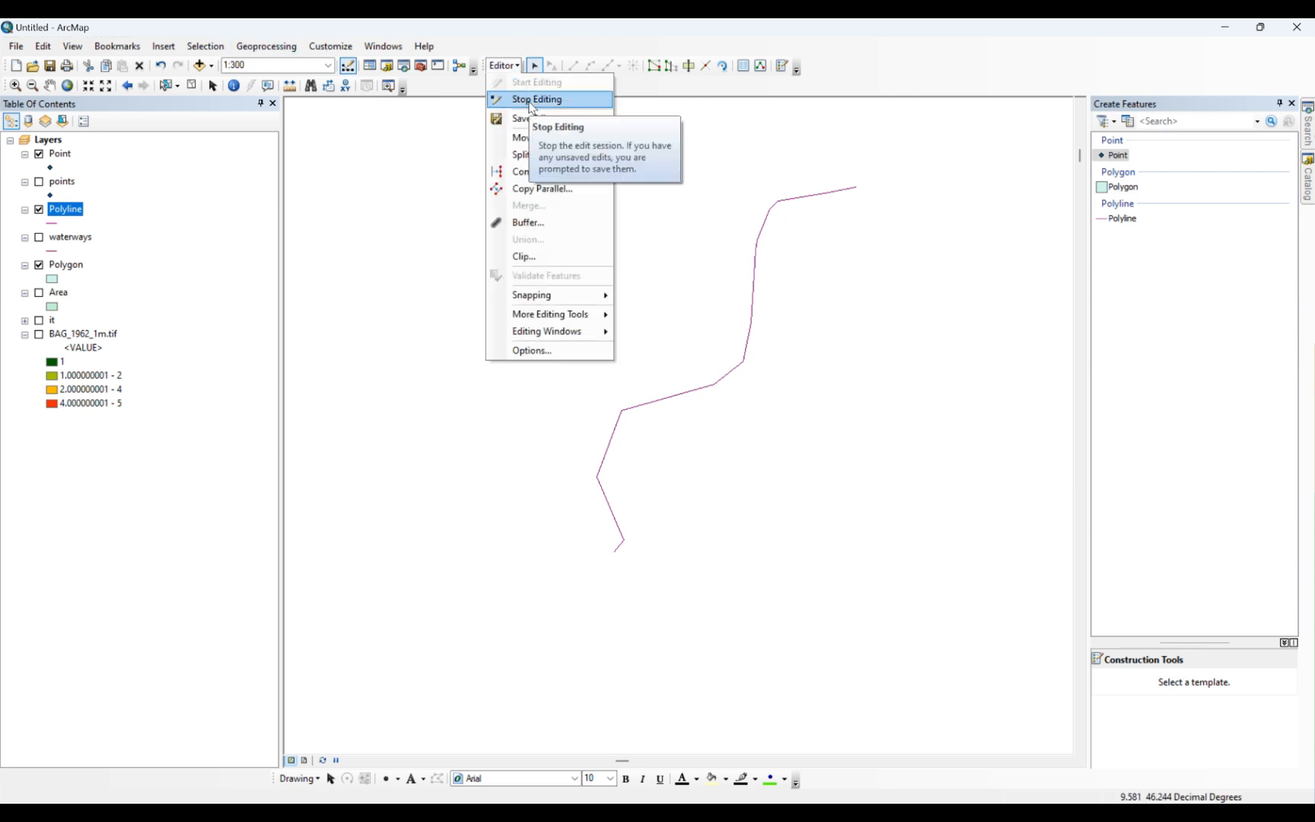
left_click(532, 104)
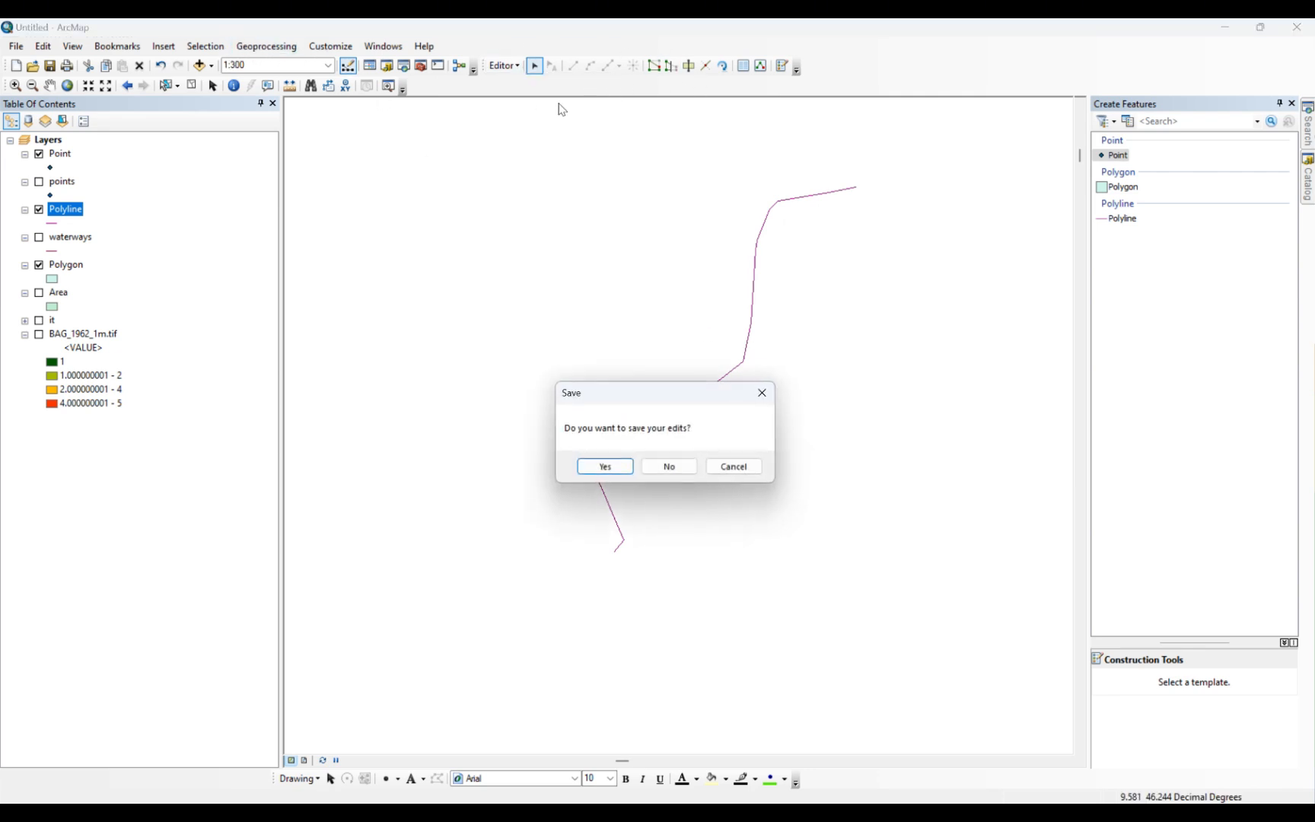
left_click(650, 467)
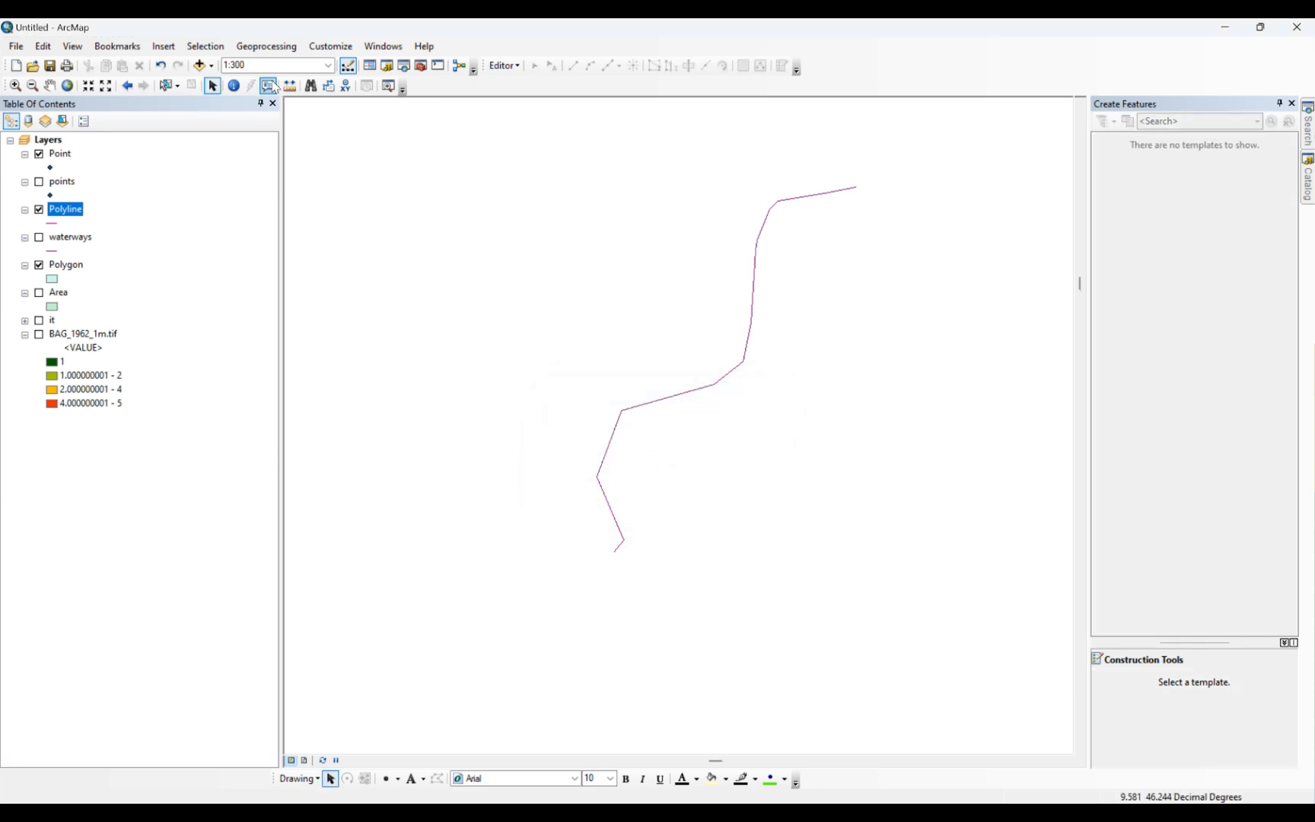
- Search the tools for "buffer (analysis)" and open the Buffer (Analysis) tool
left_click(1309, 134)
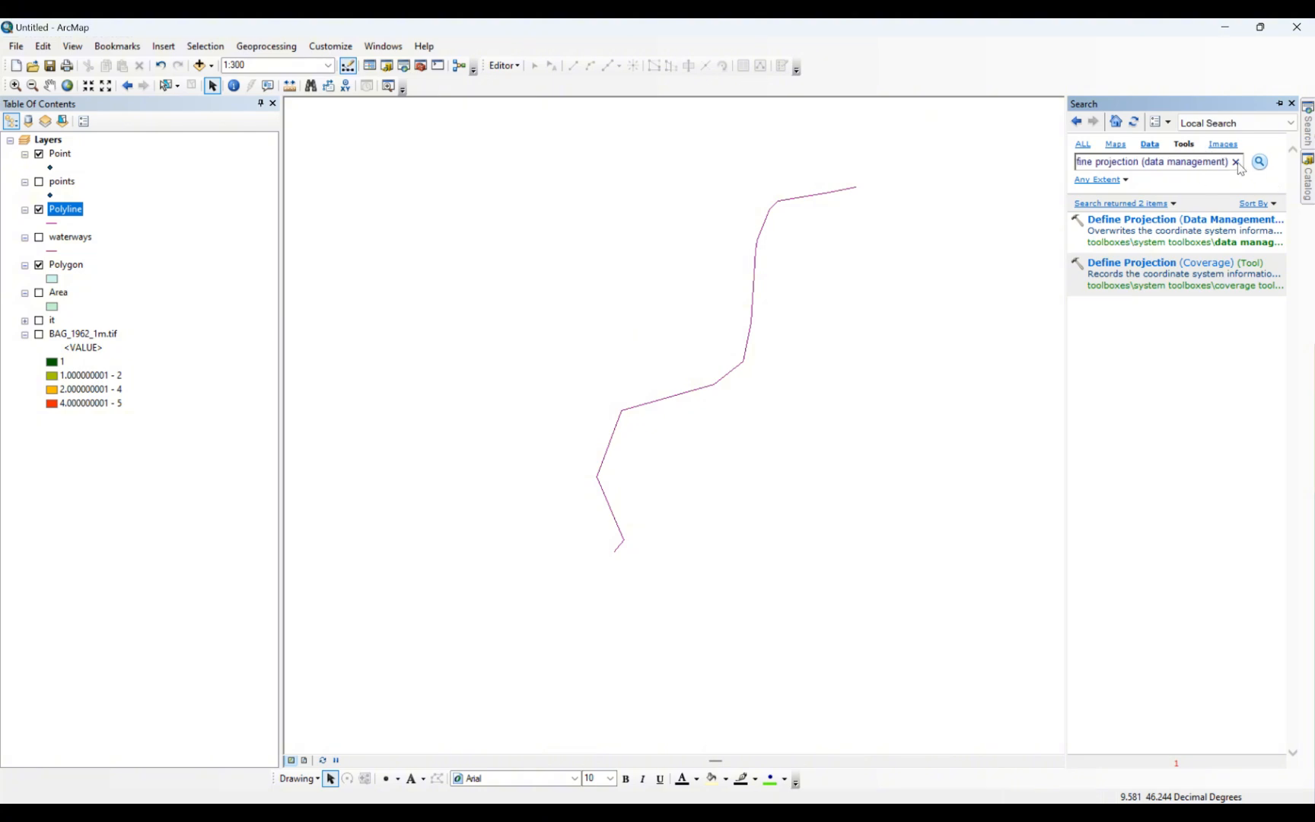
left_click(1108, 162)
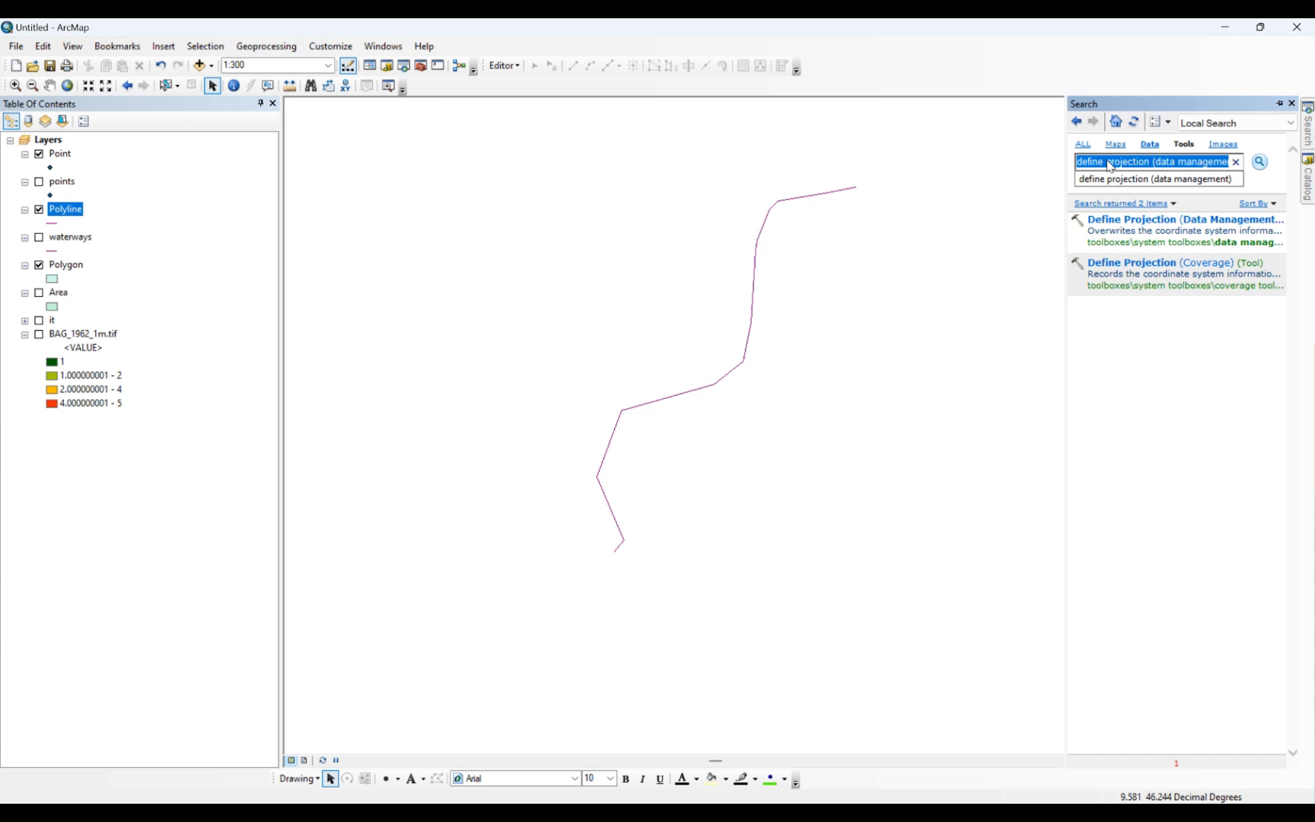
key("BackSpace")
type("b")
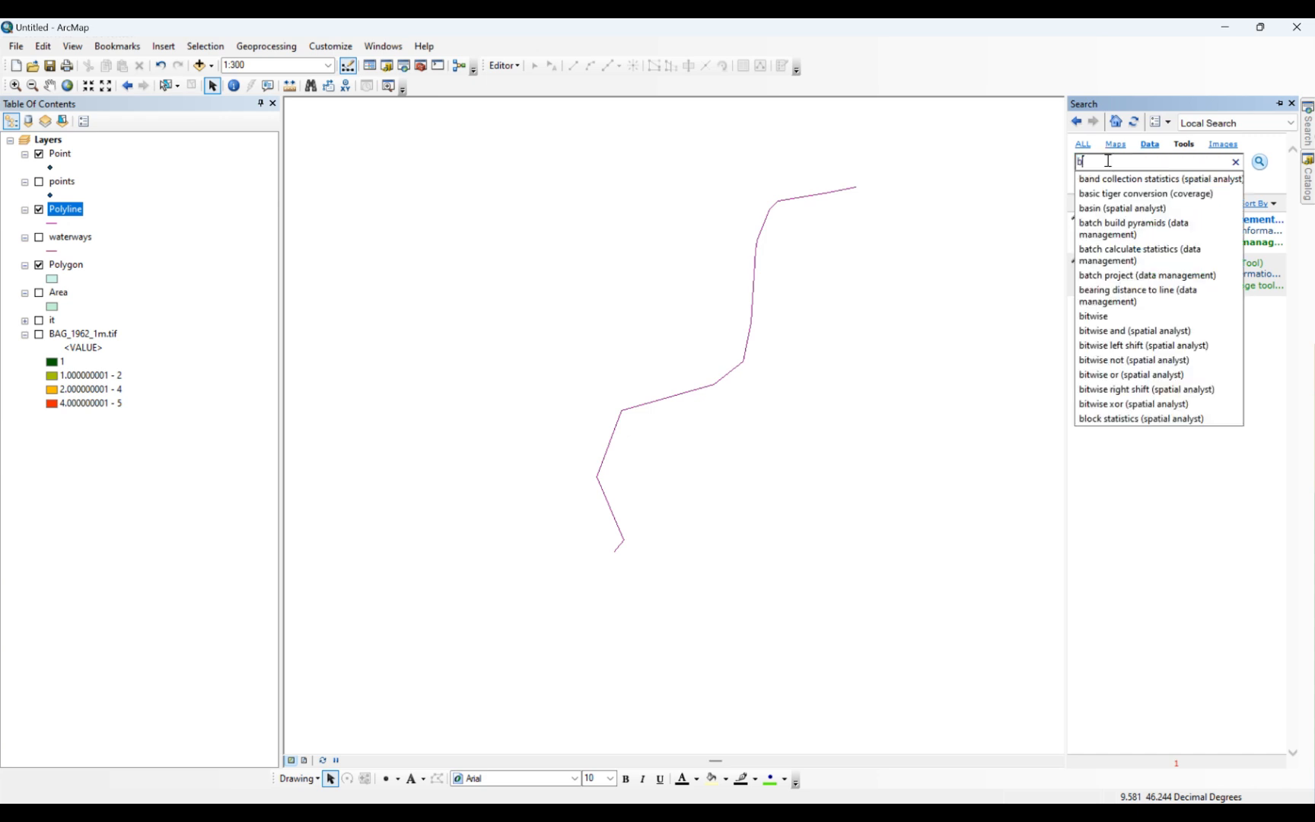
key("BackSpace")
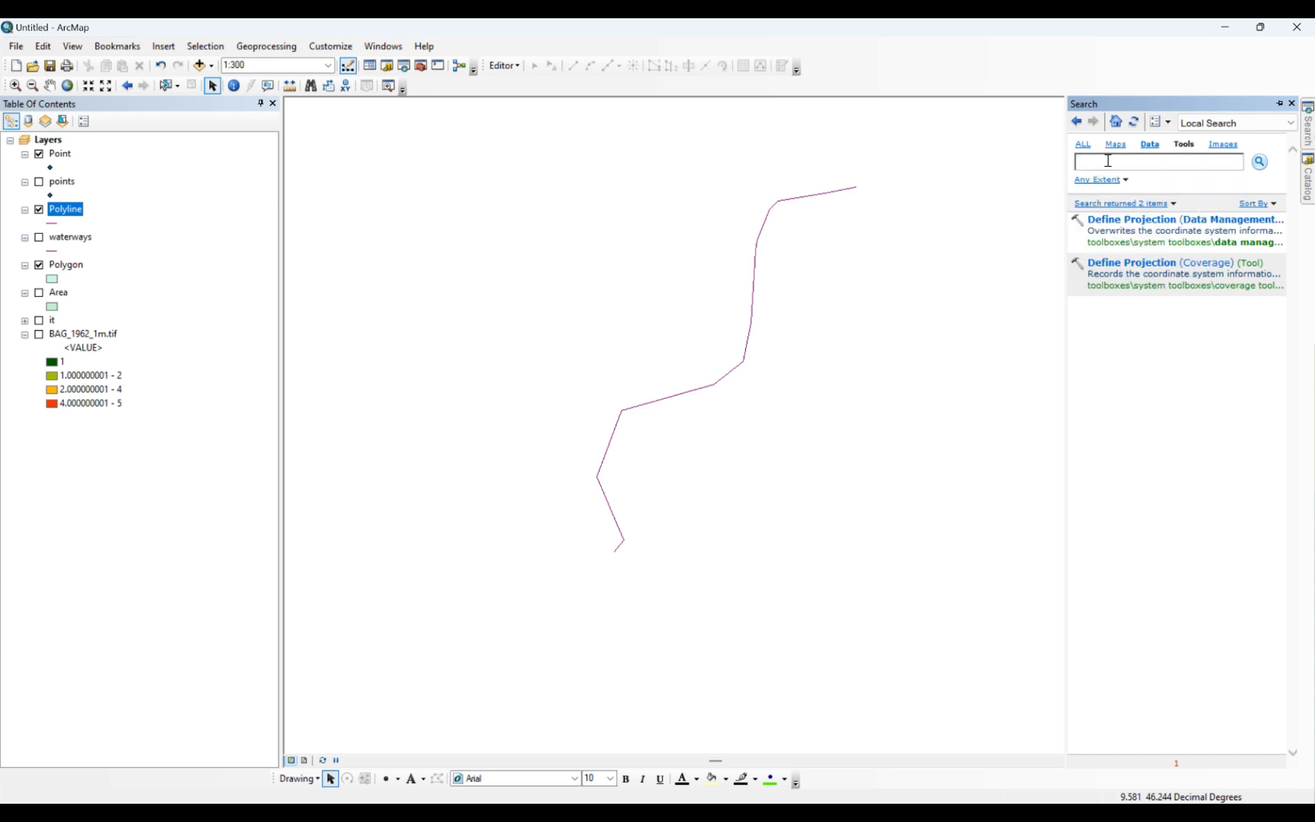
type("buffer")
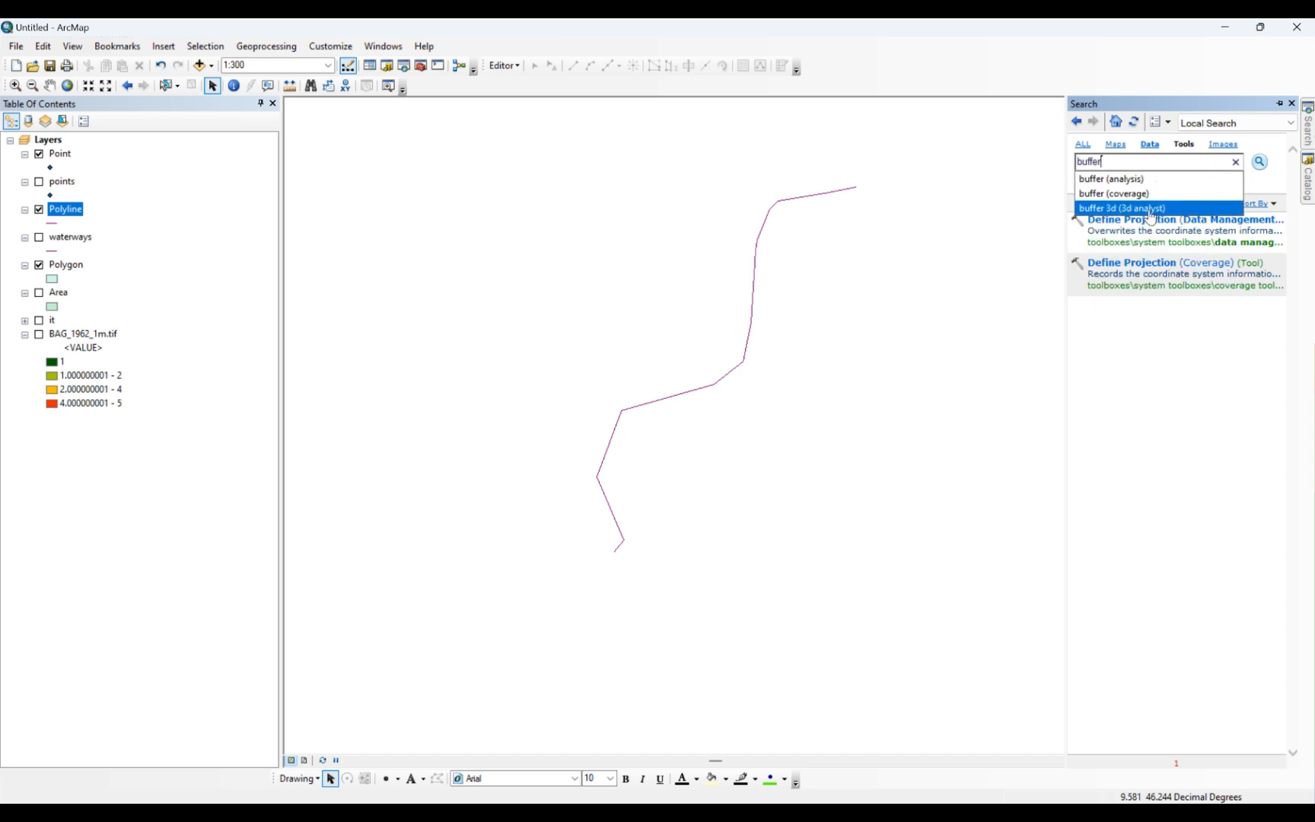
left_click(1093, 183)
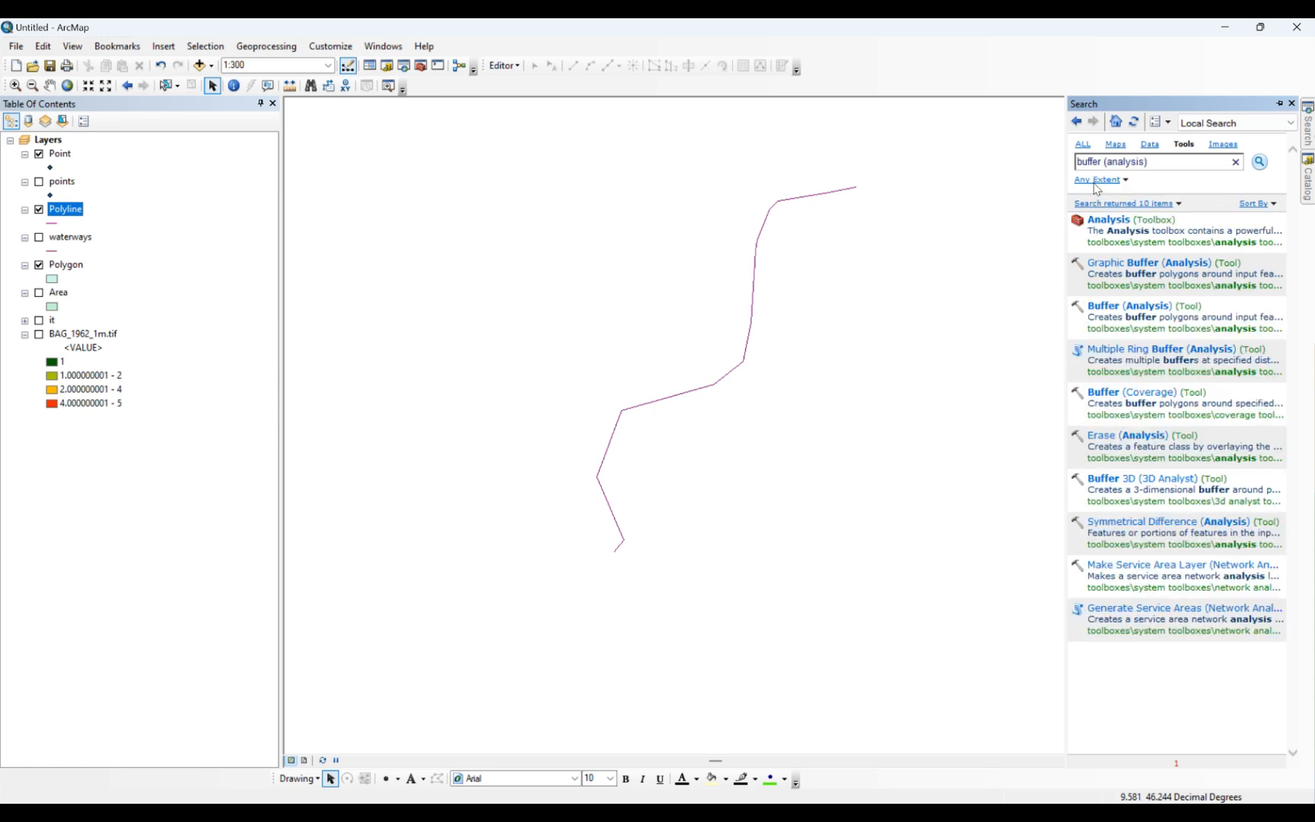
left_click(1115, 307)
- Set the Buffer tool's input features to Polyline and the linear distance to 100 meters
left_click(920, 141)
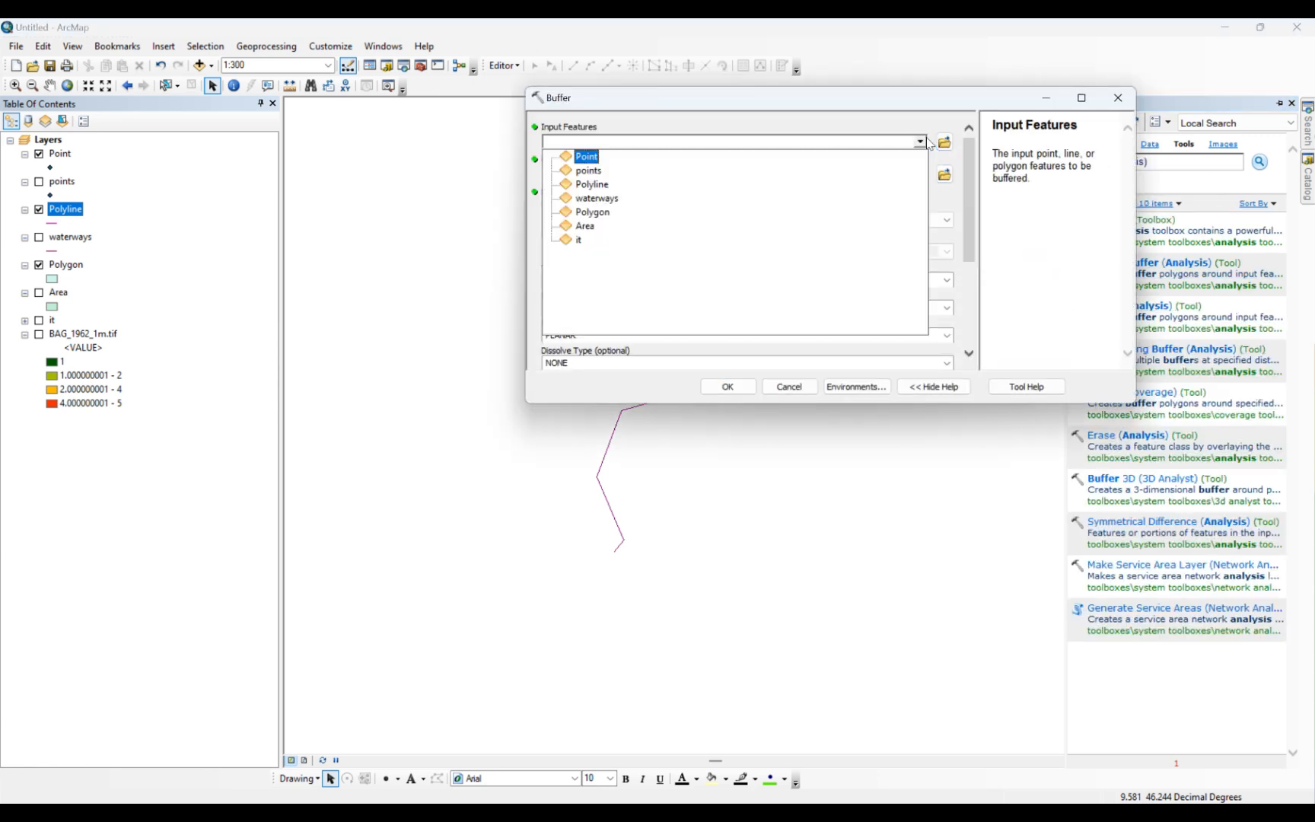
left_click(602, 185)
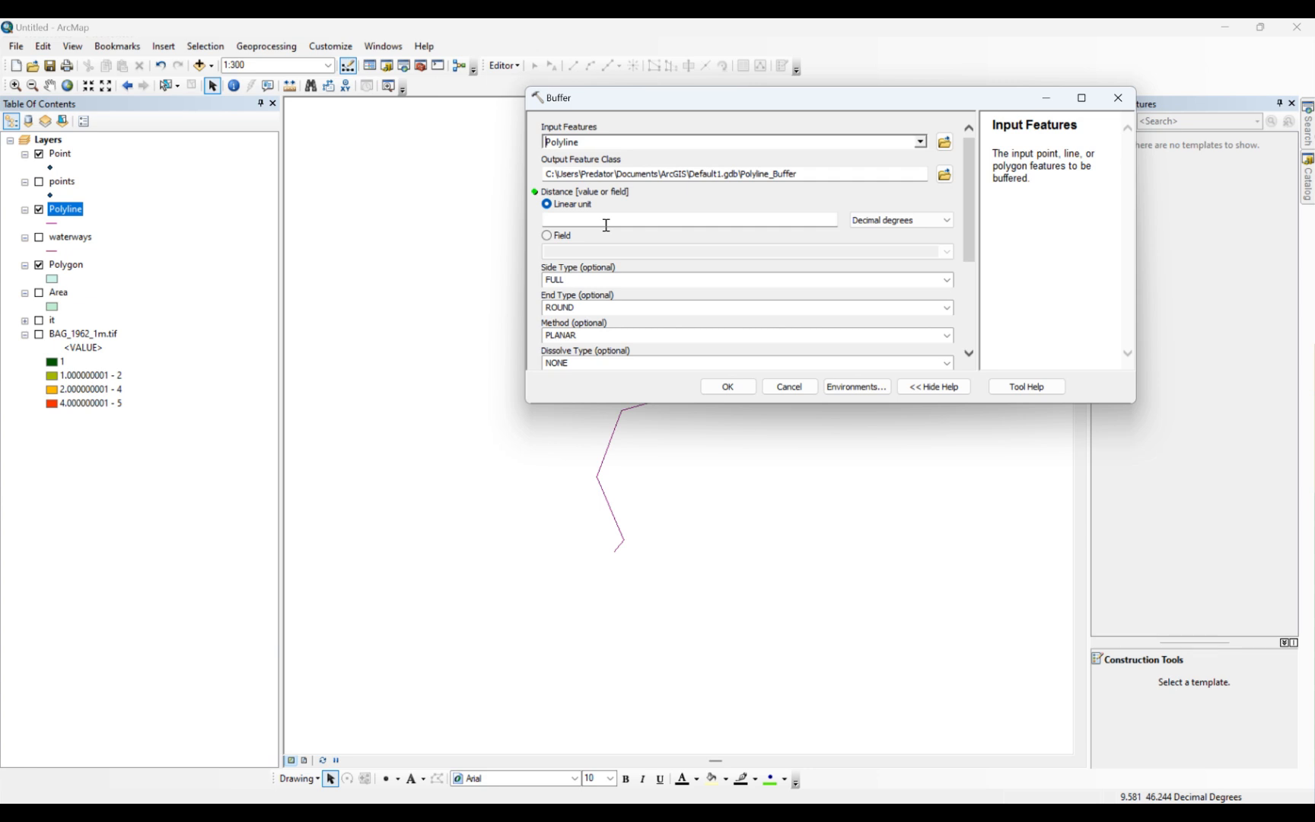
left_click(900, 223)
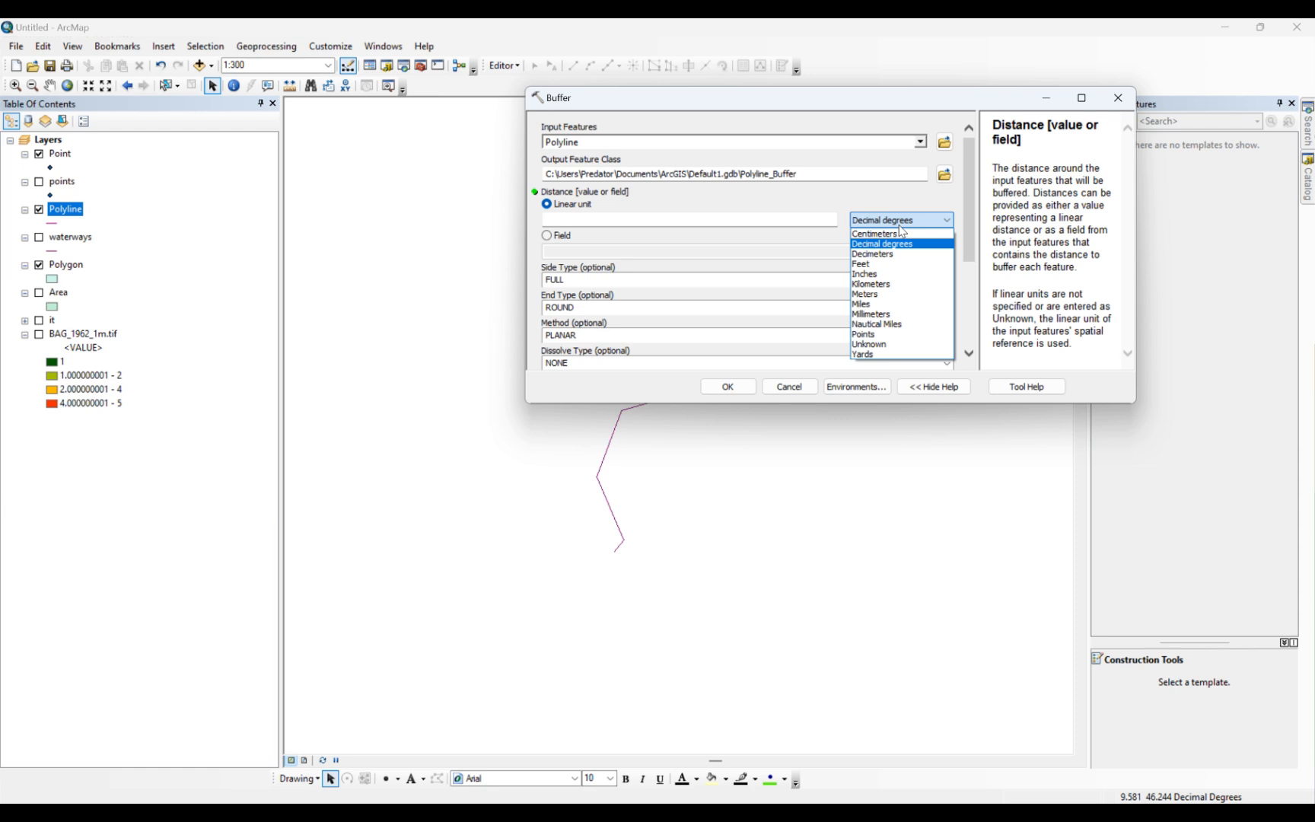
left_click(891, 302)
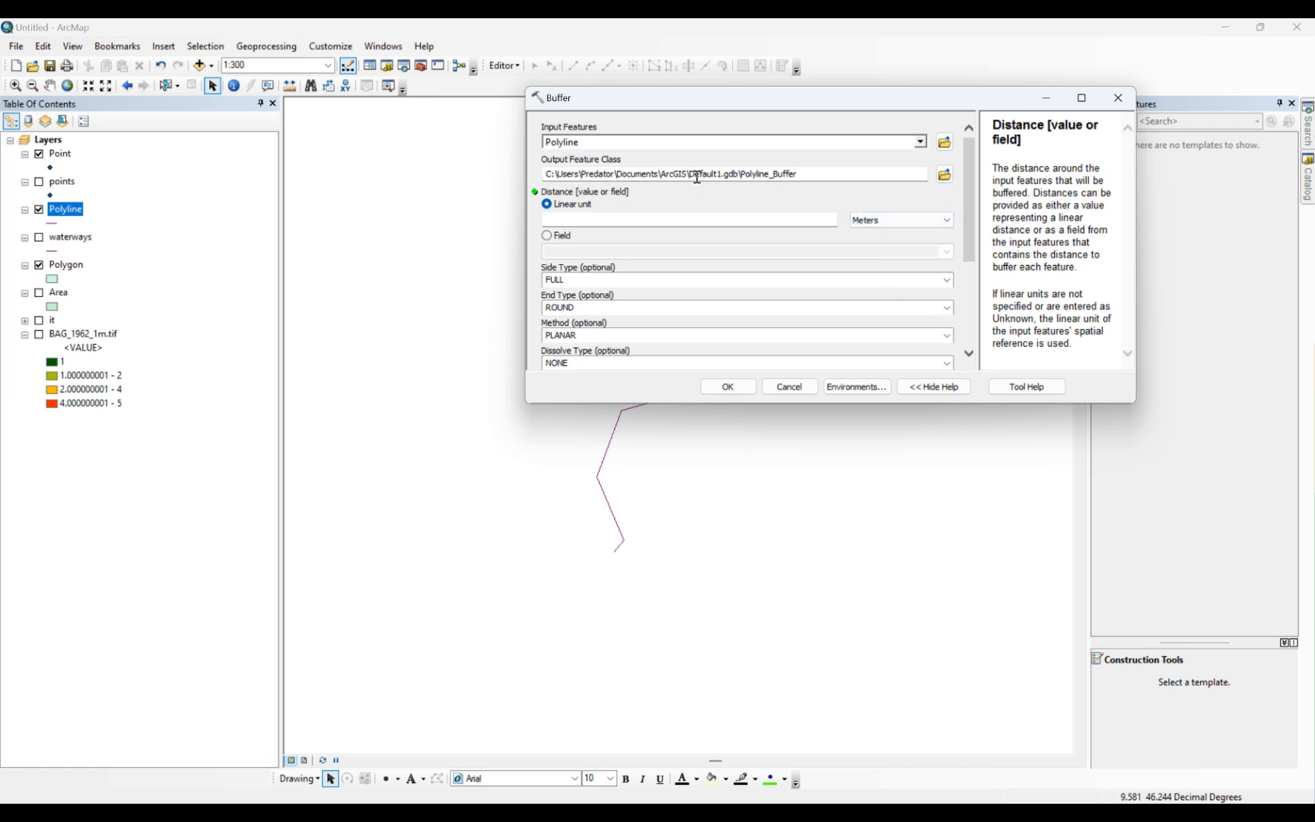
left_click(701, 223)
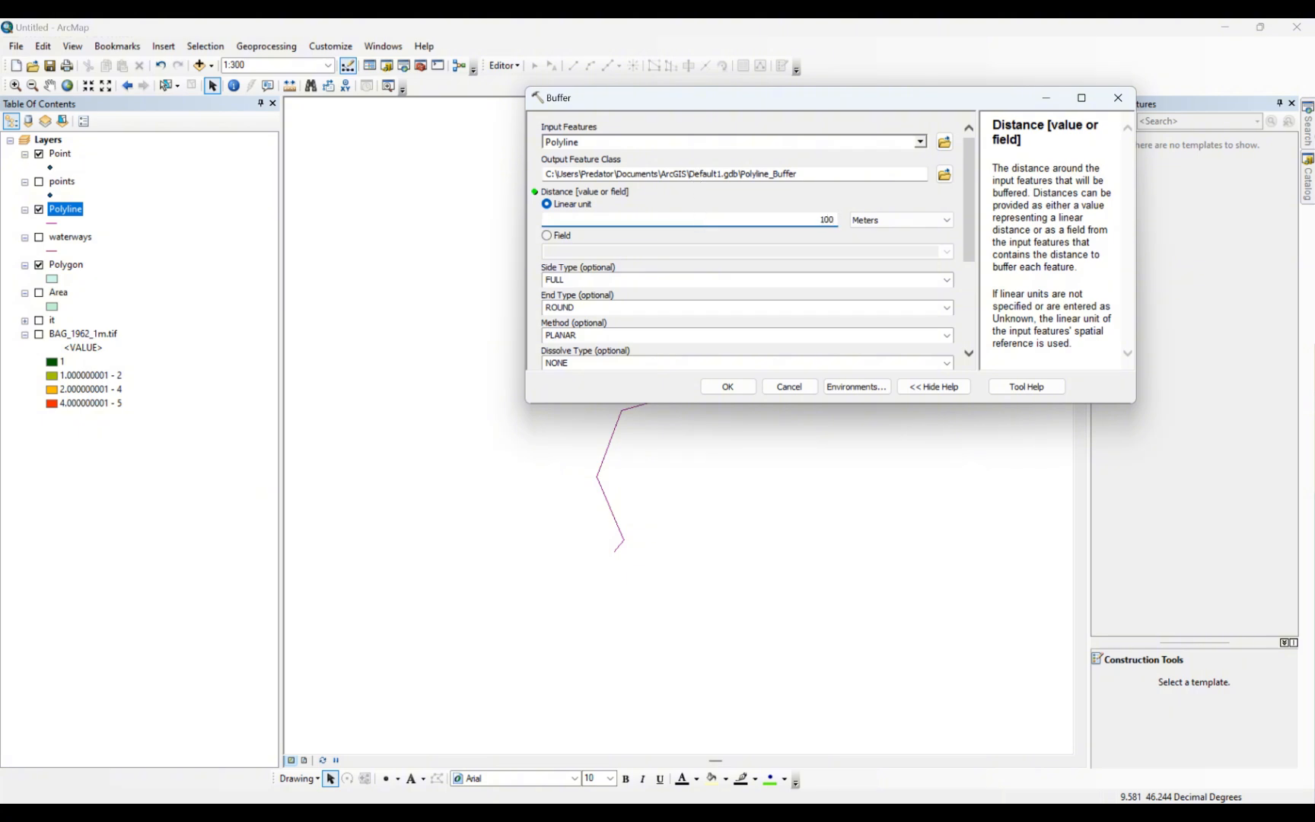
left_click(719, 199)
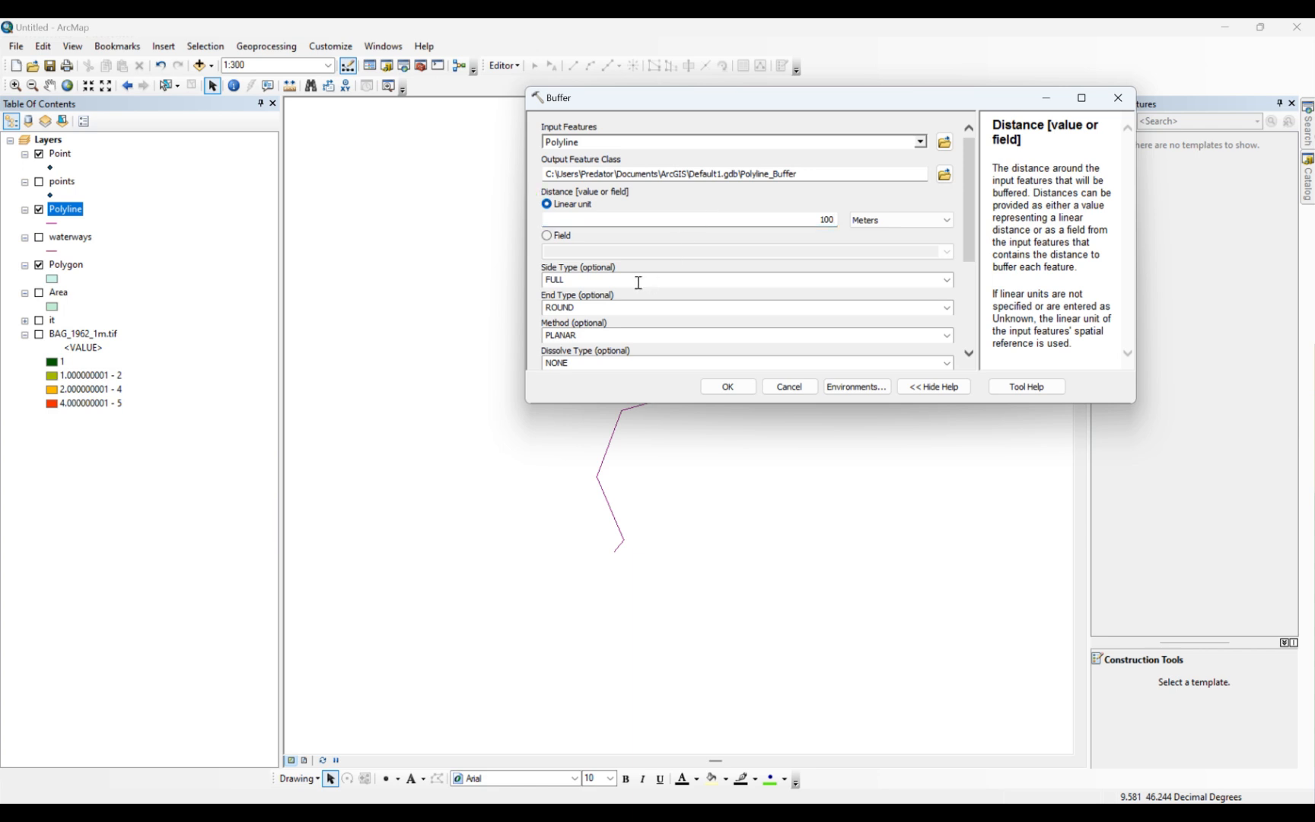
- Review the buffer's side, end and method options, keep FULL, ROUND and PLANAR, and run the tool
left_click(942, 279)
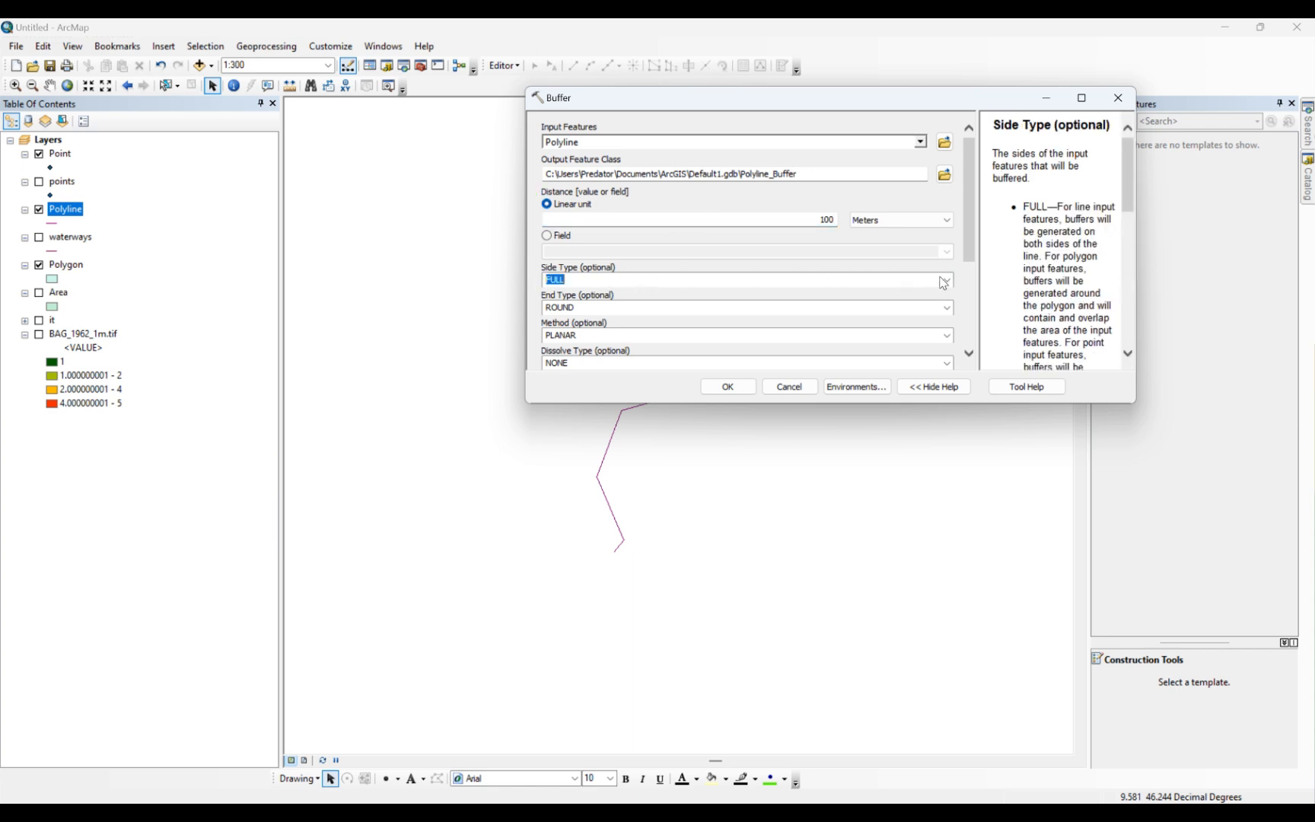
left_click(947, 282)
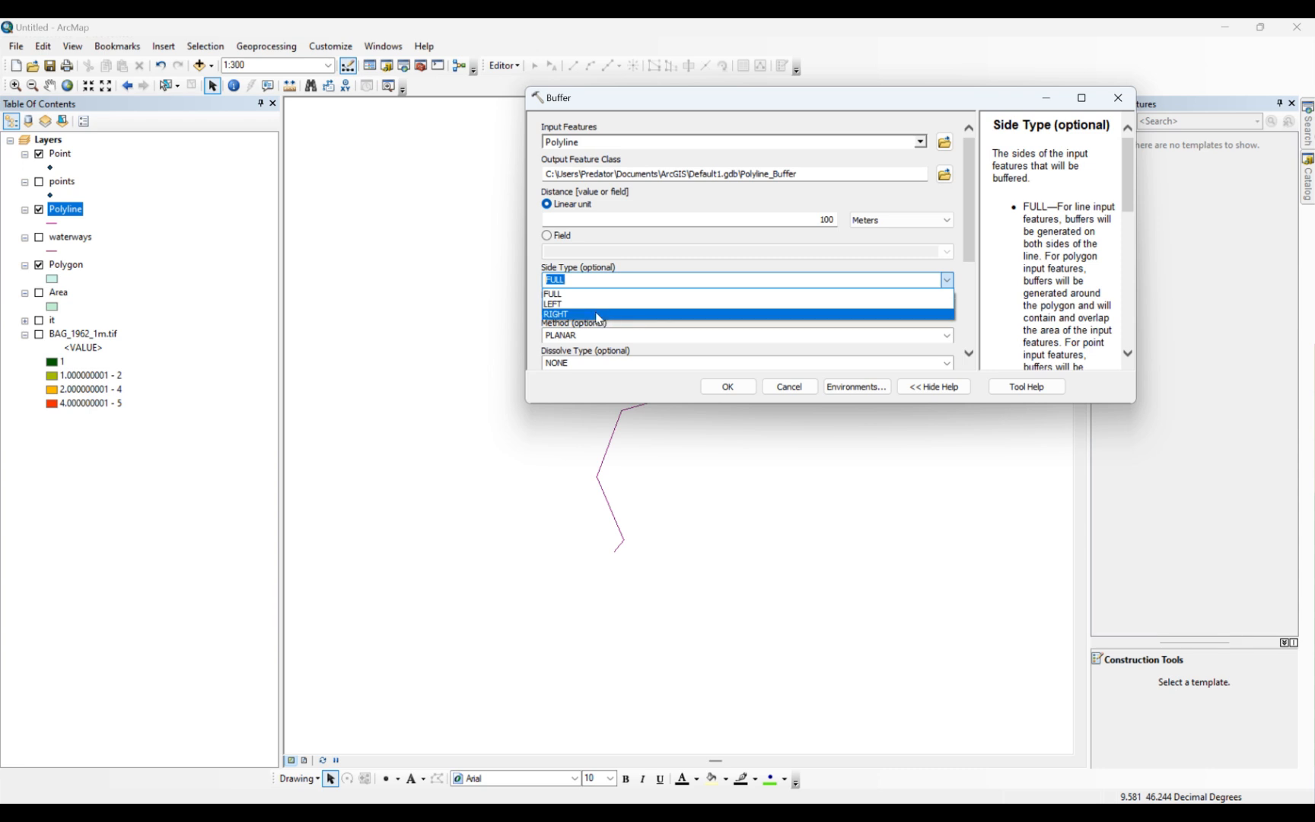
left_click(528, 265)
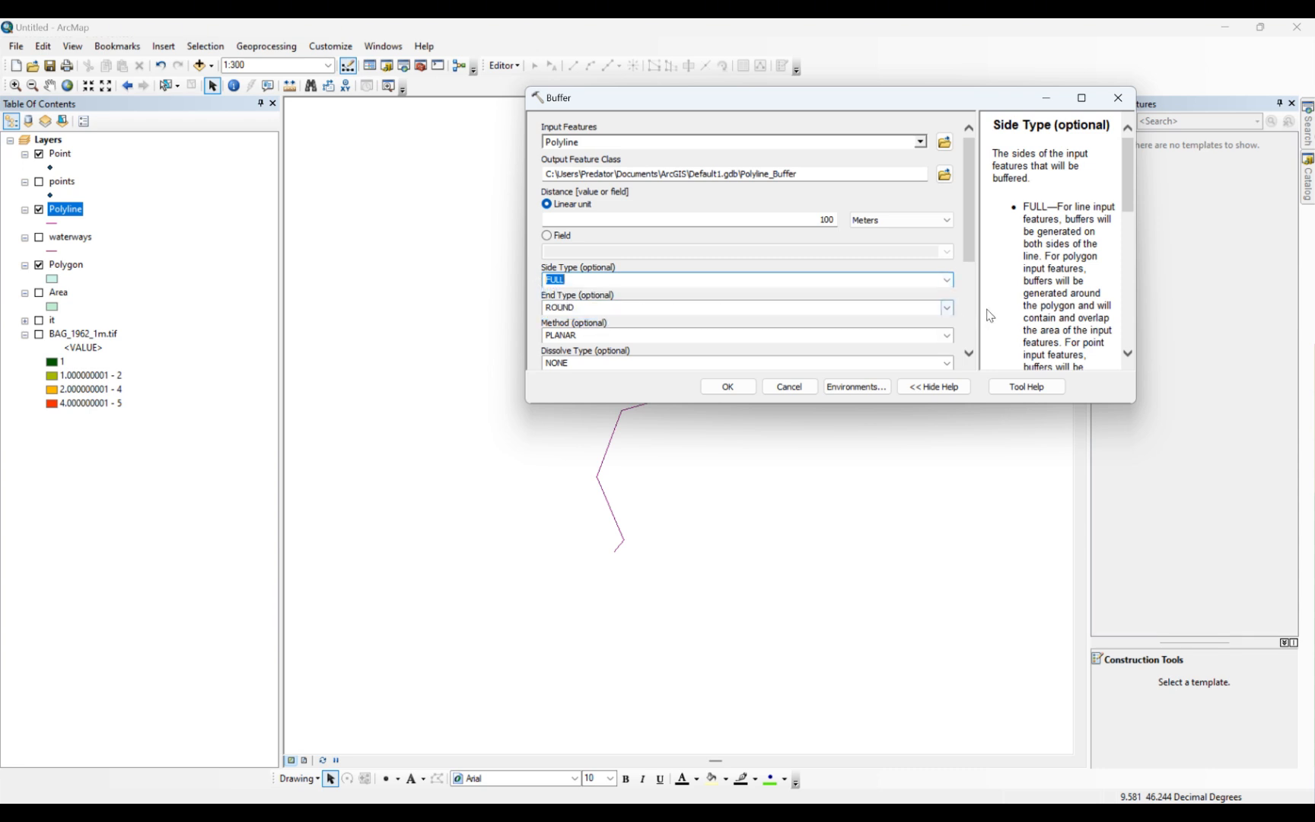
left_click(948, 308)
left_click(948, 312)
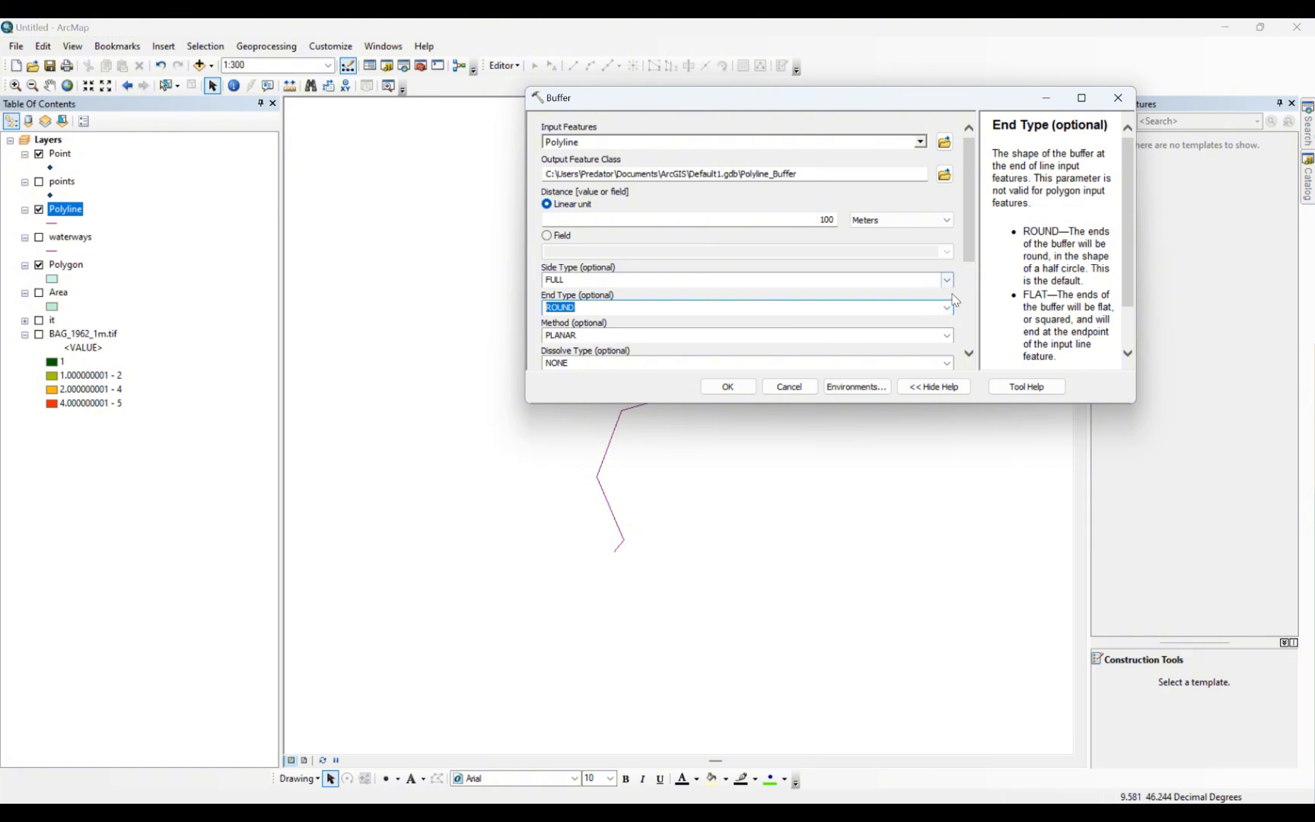
left_click(947, 335)
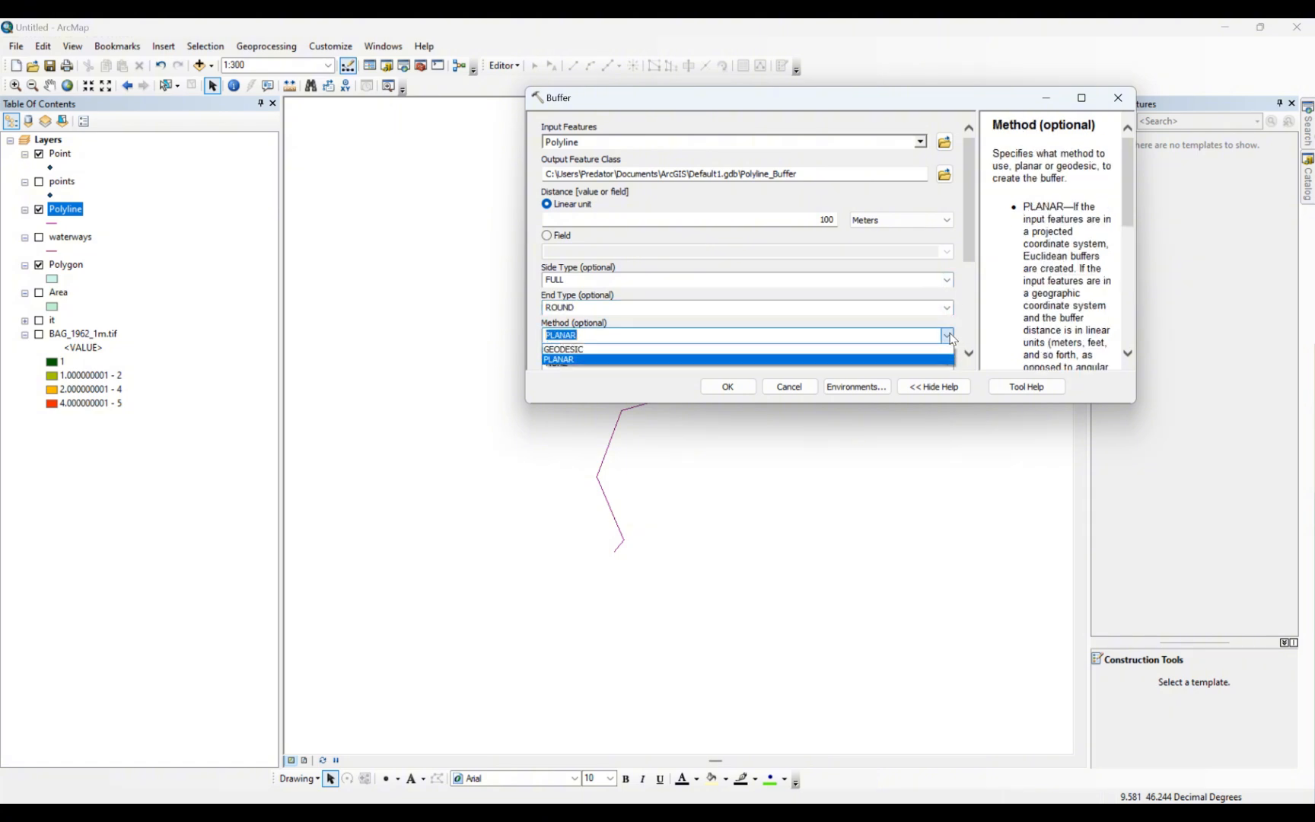
left_click(949, 337)
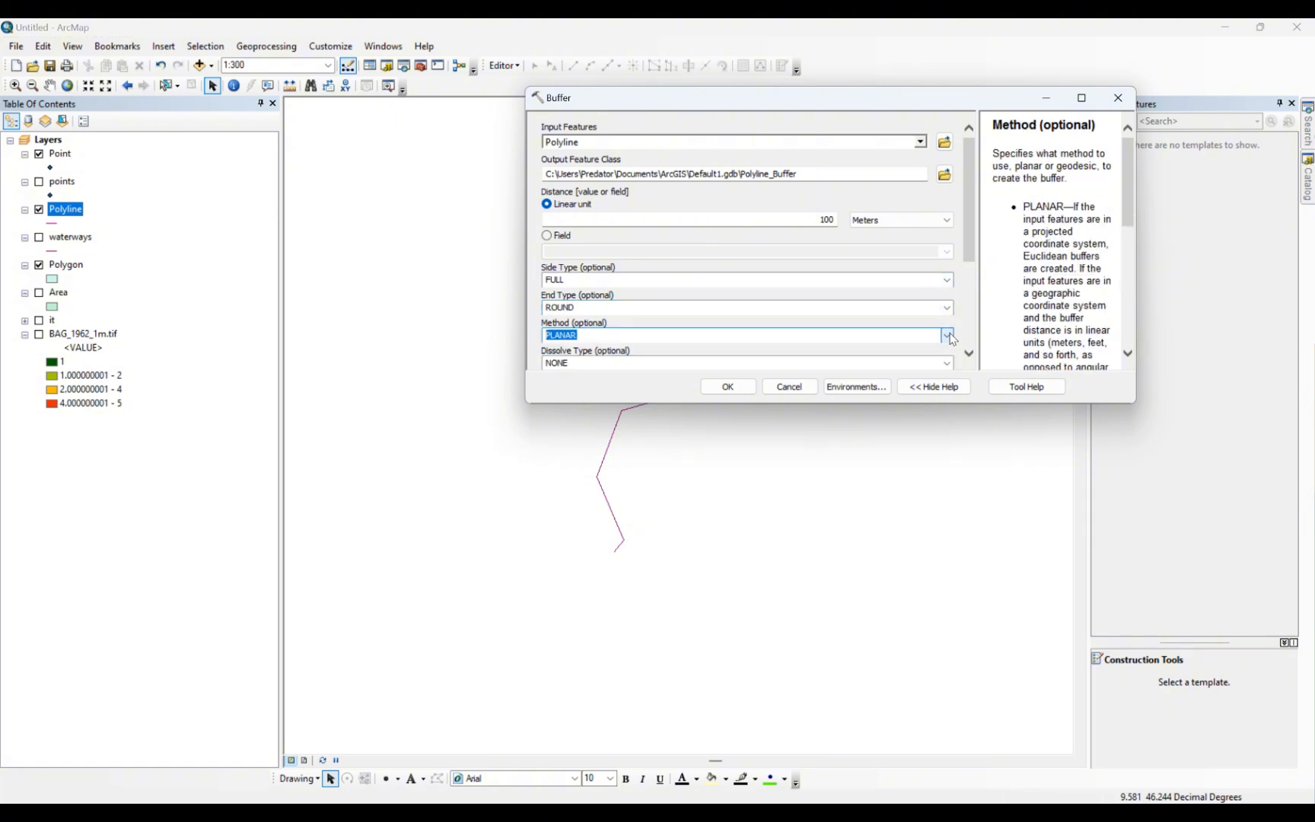
left_click(720, 386)
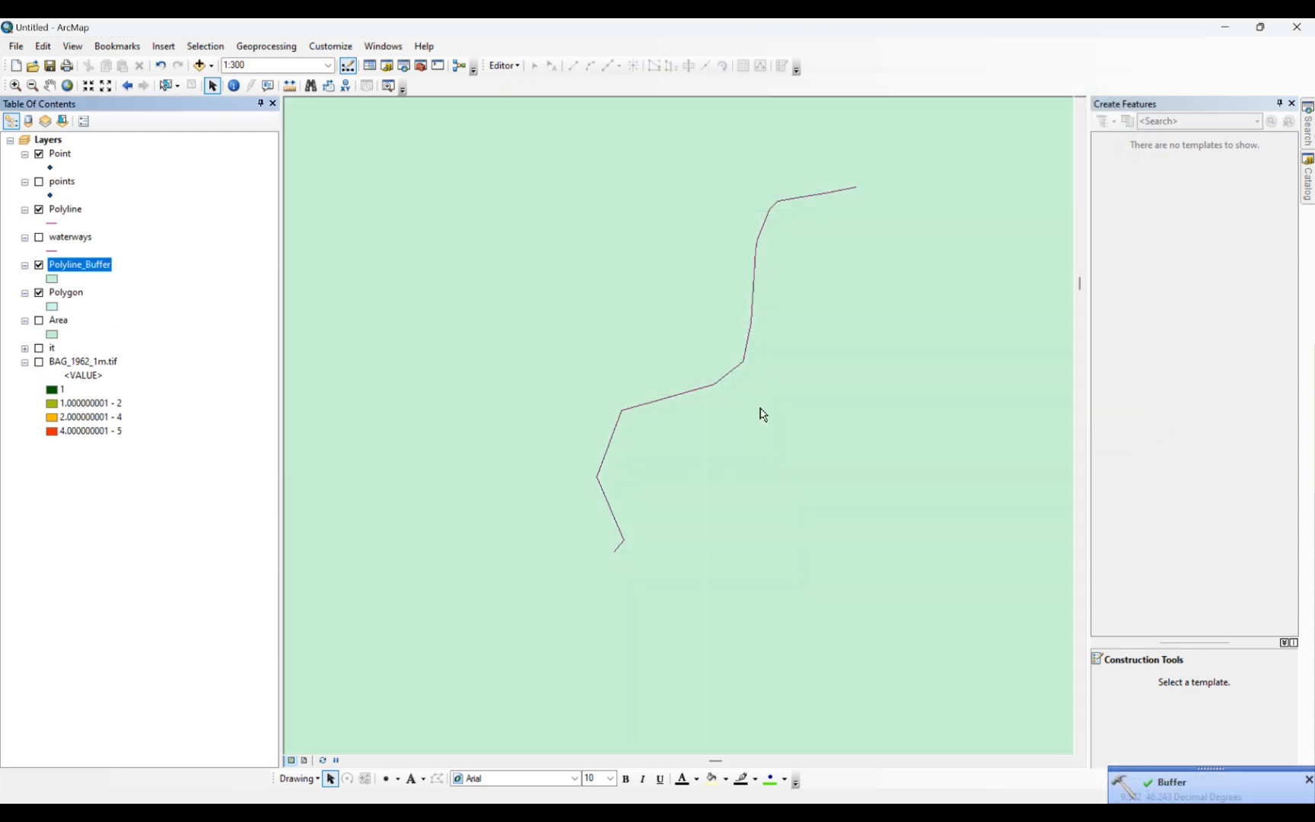
- Inspect the full extent of the buffer around the winding line, and hide the Polyline_Buffer layer
scroll(761, 412, "down", 5)
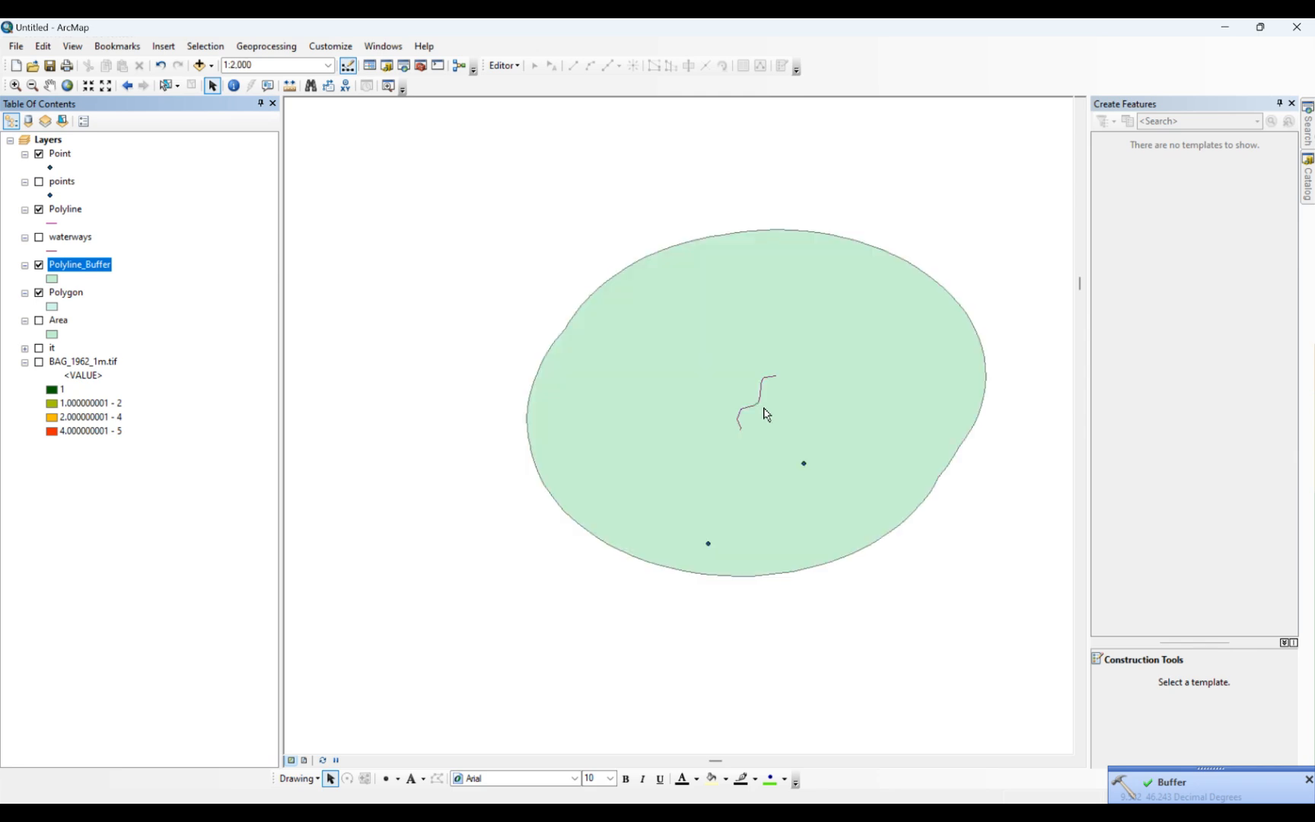
scroll(792, 371, "up", 2)
scroll(792, 371, "down", 2)
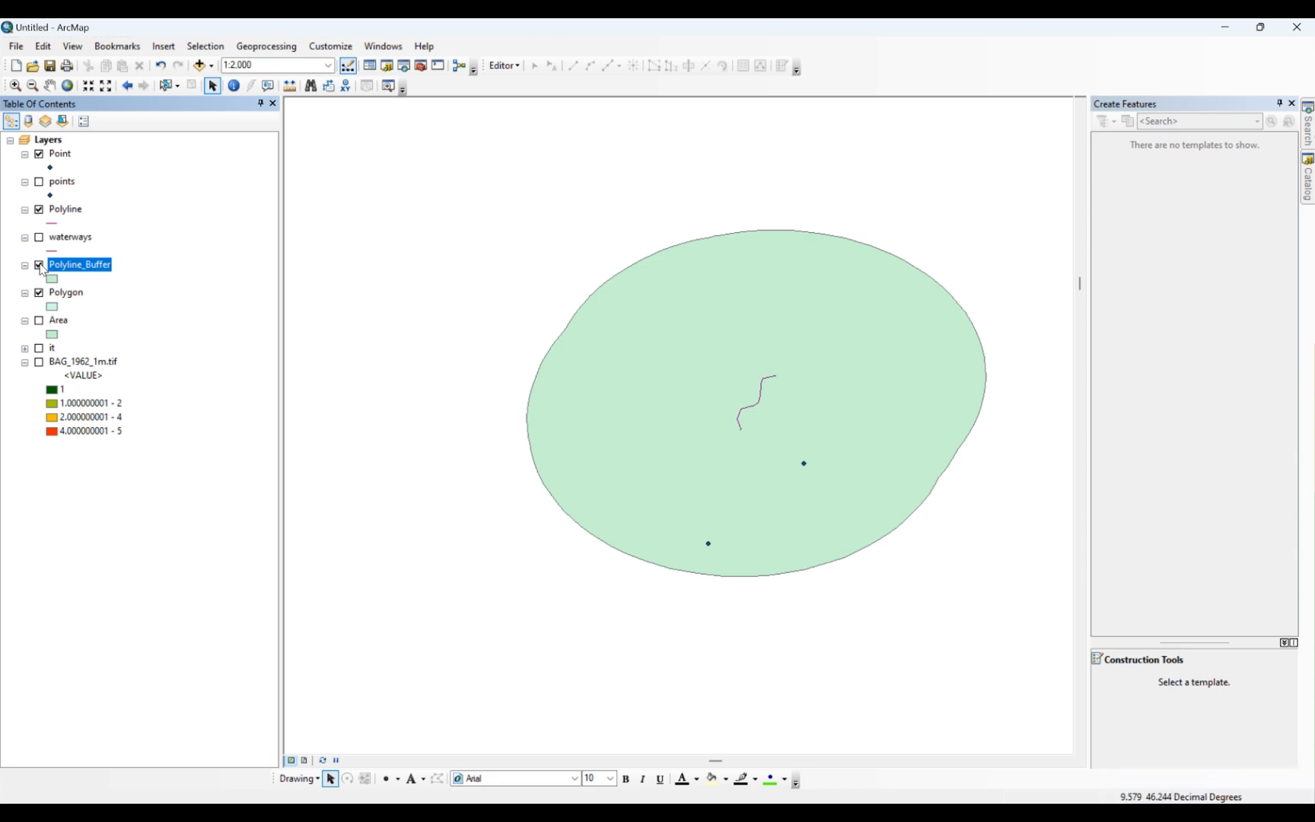
left_click(40, 266)
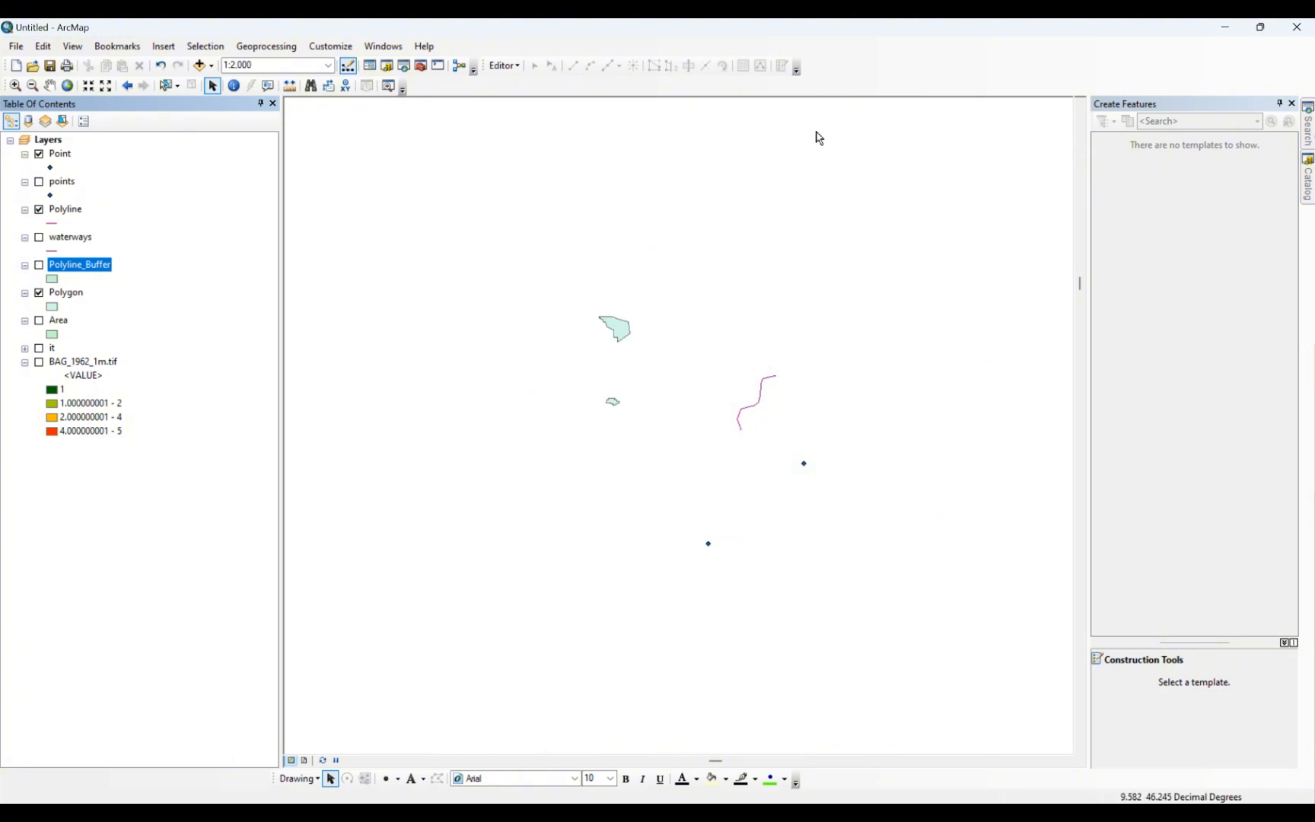
- Remove the digitized Point and Polyline layers from the map
left_click(40, 154)
right_click(57, 158)
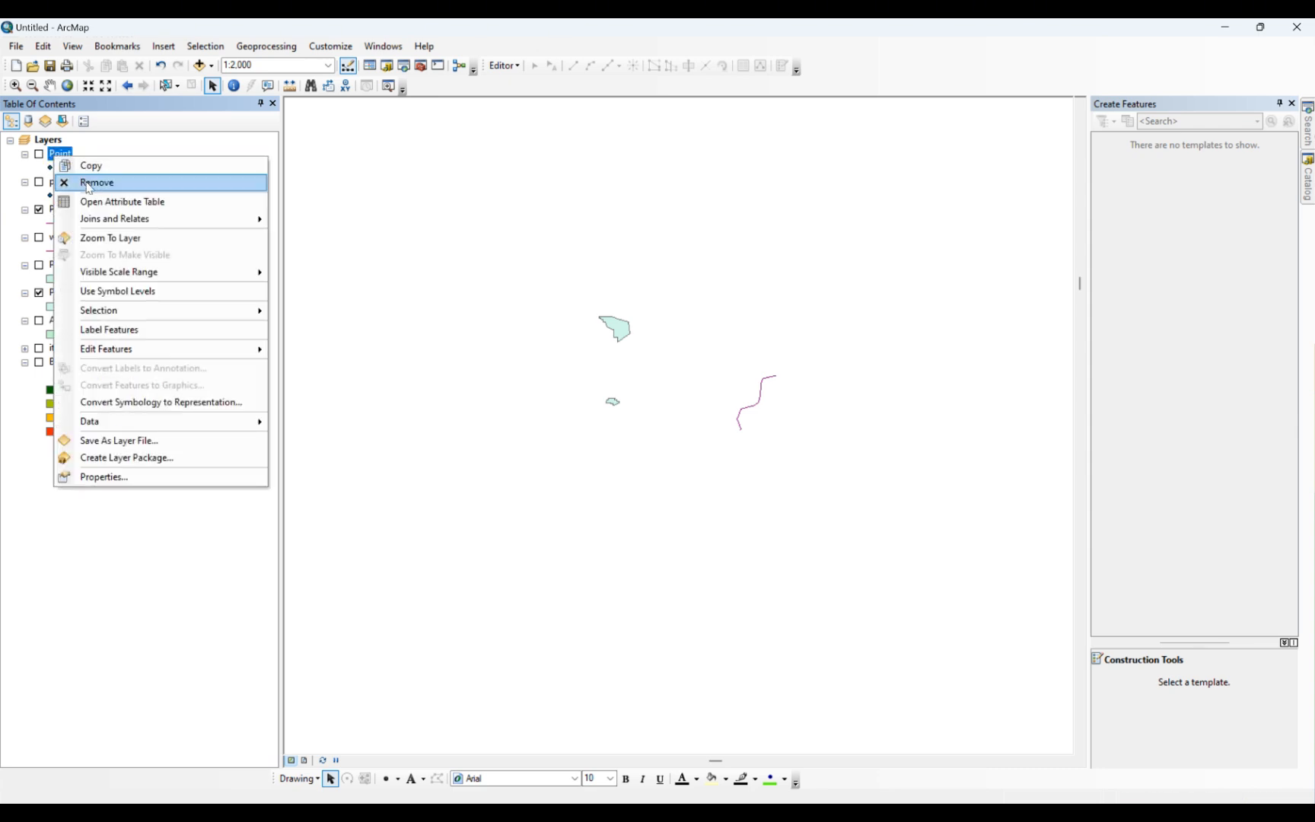
left_click(83, 183)
right_click(63, 157)
left_click(34, 170)
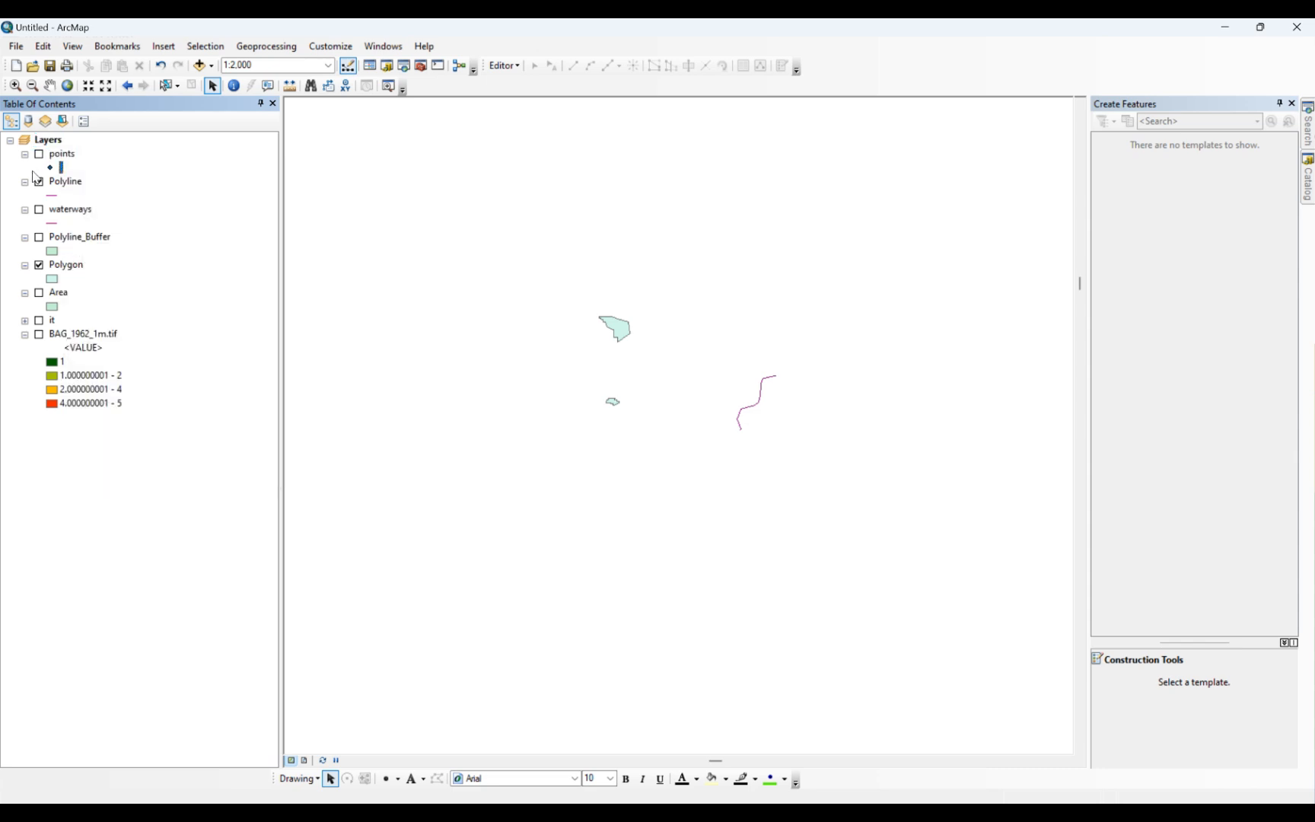
right_click(57, 183)
left_click(84, 213)
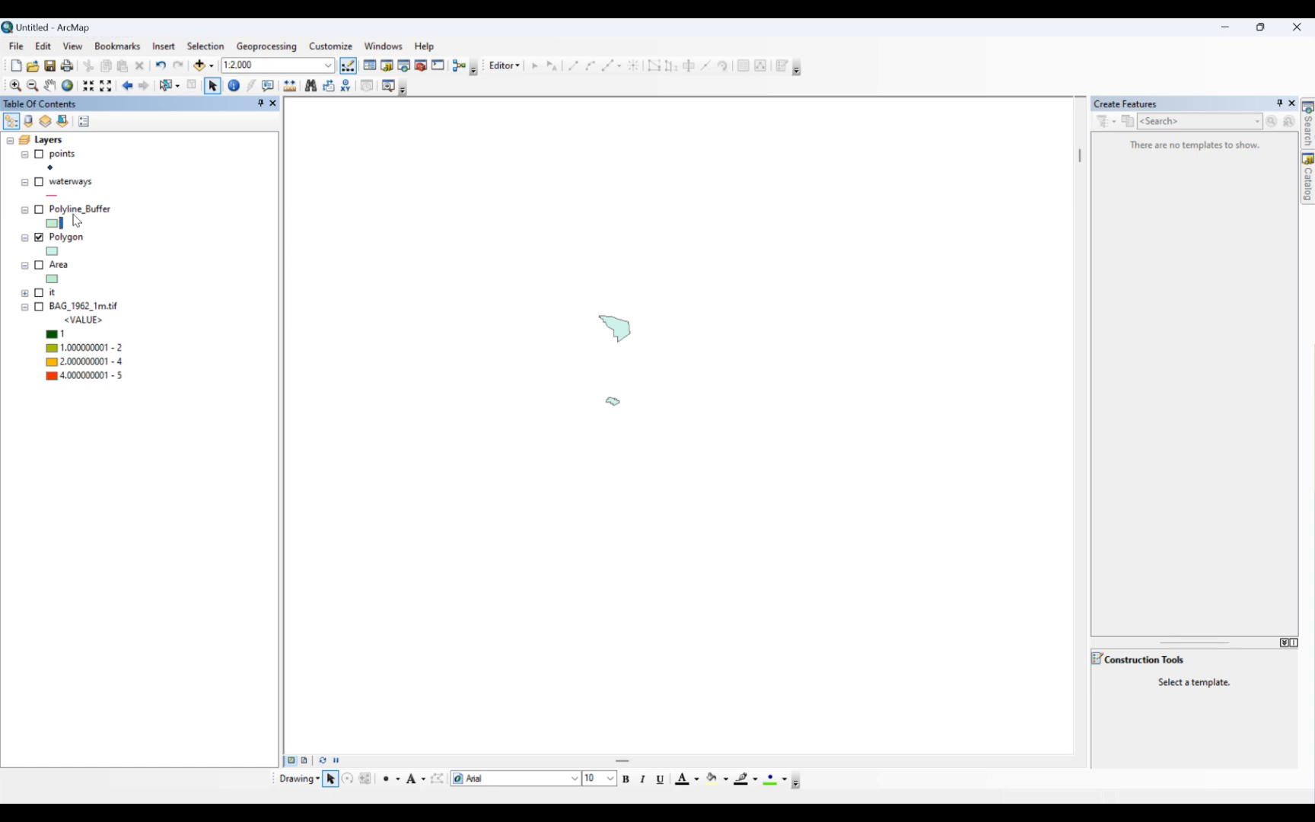
- Remove the Polyline_Buffer, Polygon and Area layers from the map, and close the Create Features window
right_click(73, 215)
left_click(106, 238)
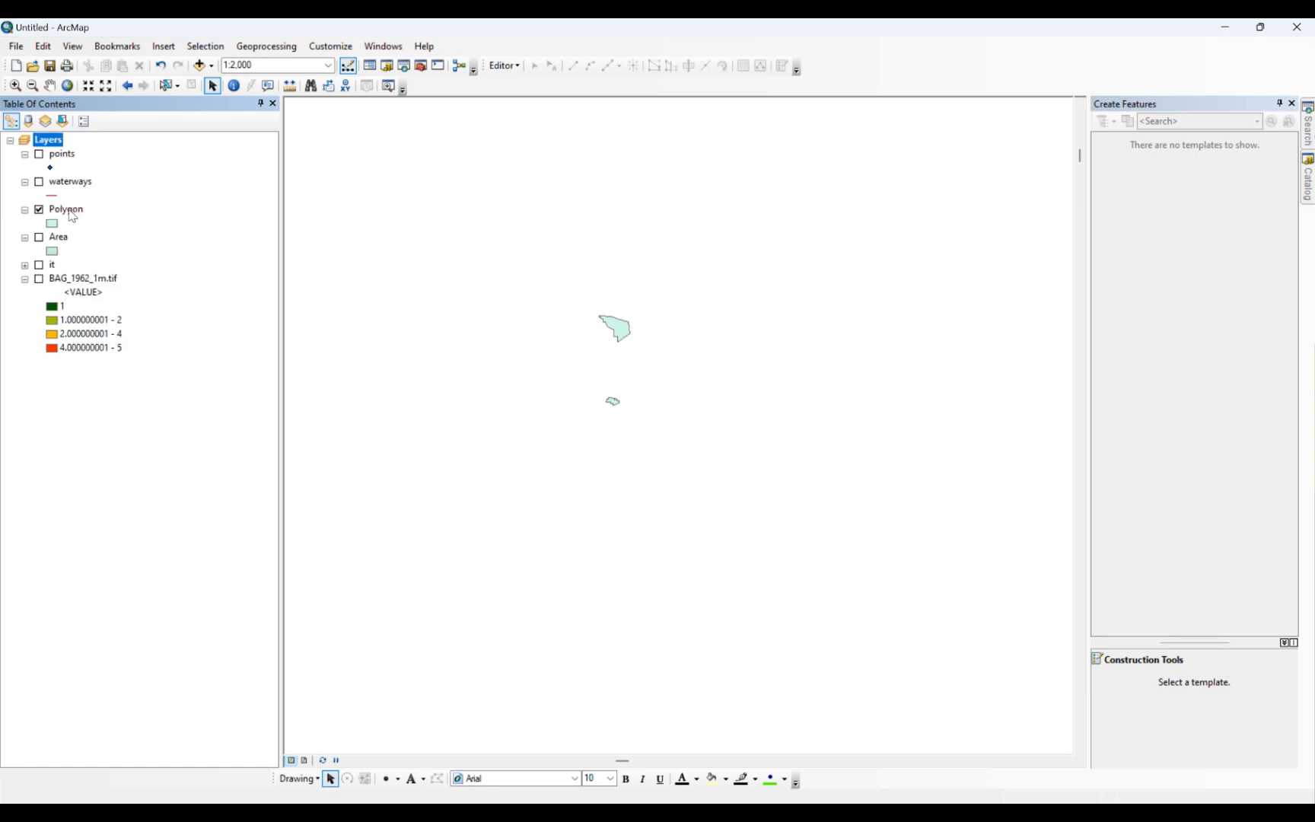
right_click(72, 216)
left_click(100, 243)
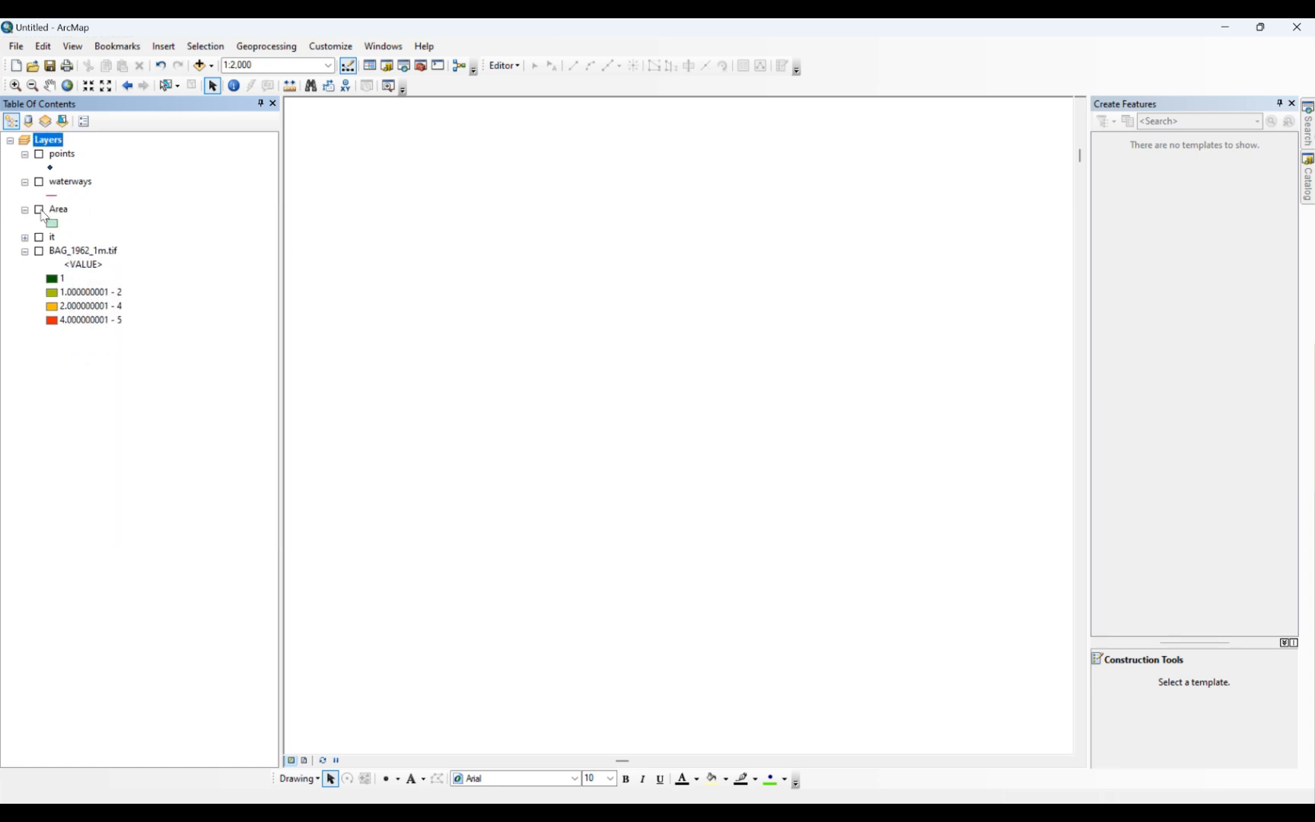
left_click(50, 210)
right_click(58, 210)
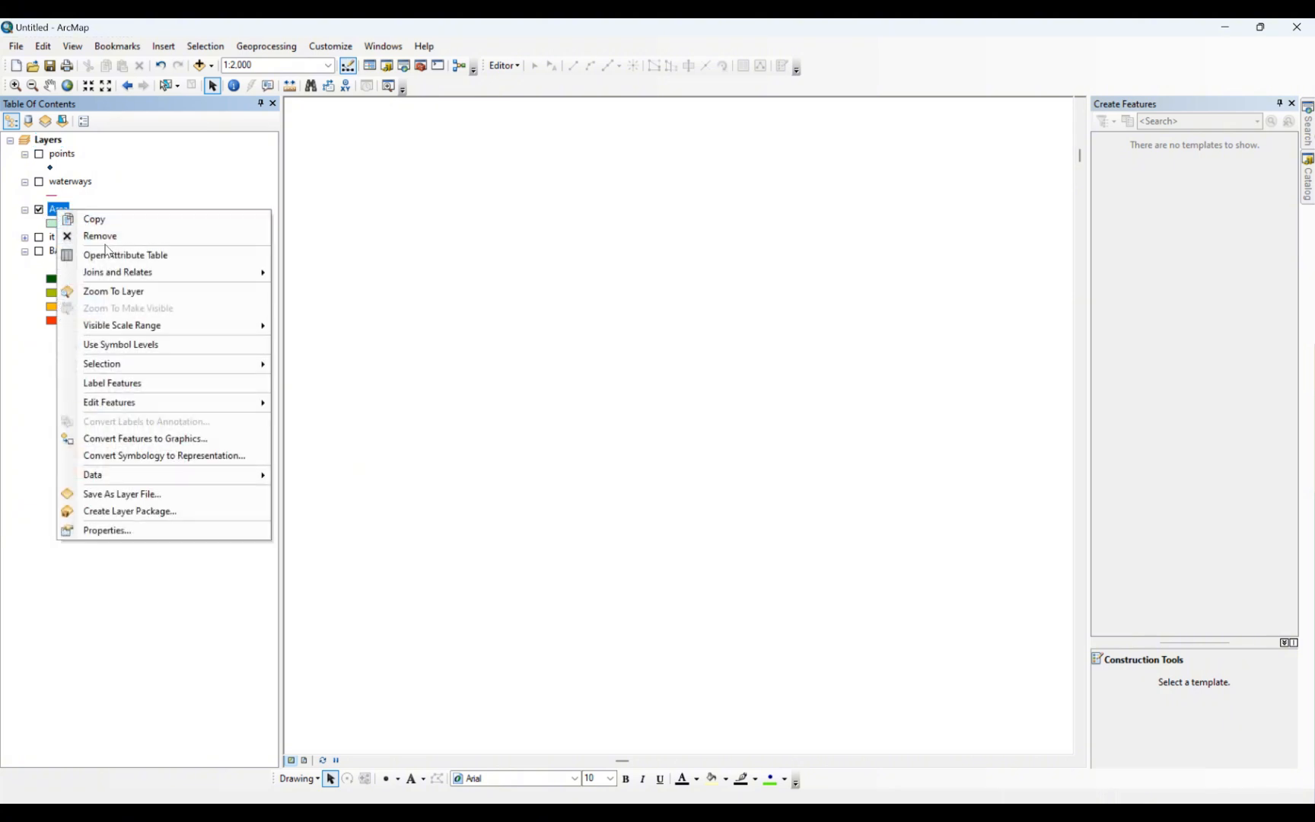
left_click(108, 244)
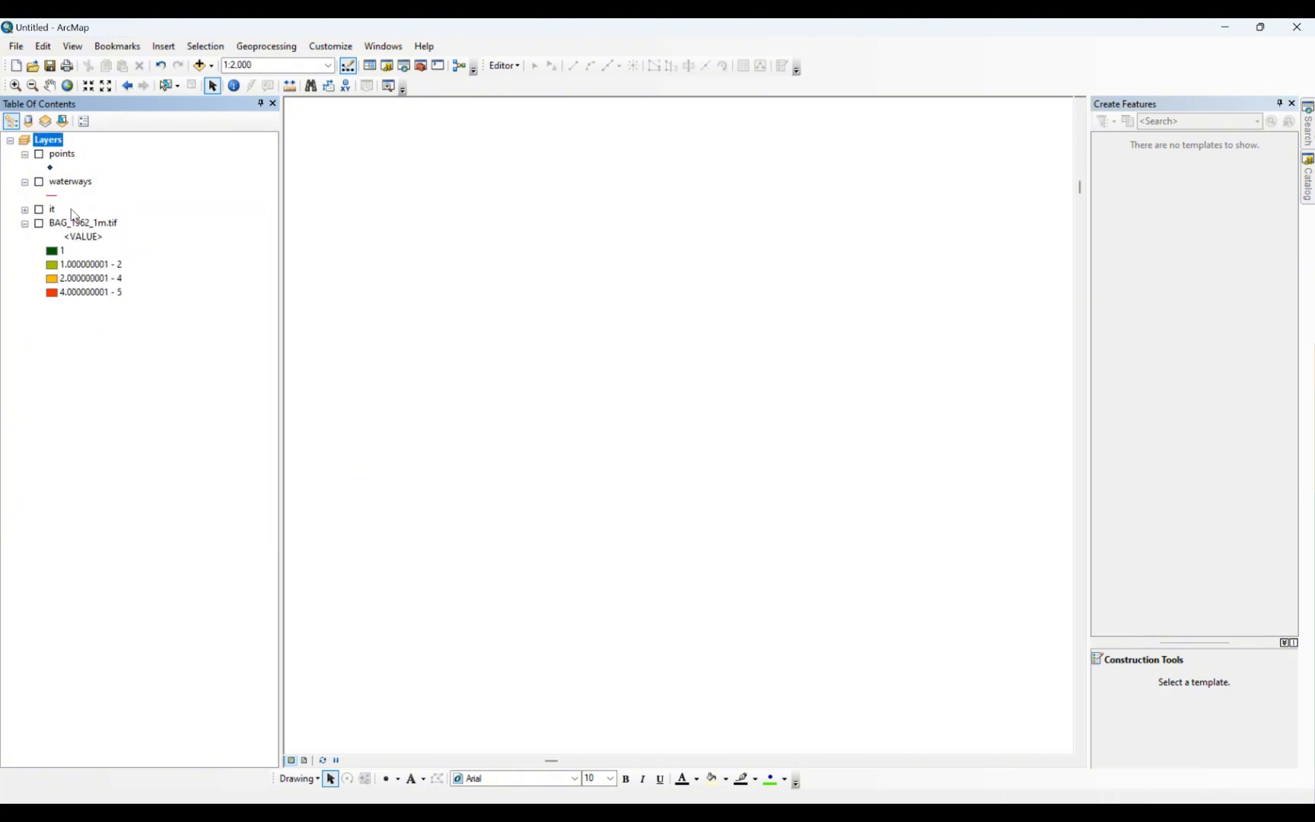
left_click(1292, 103)
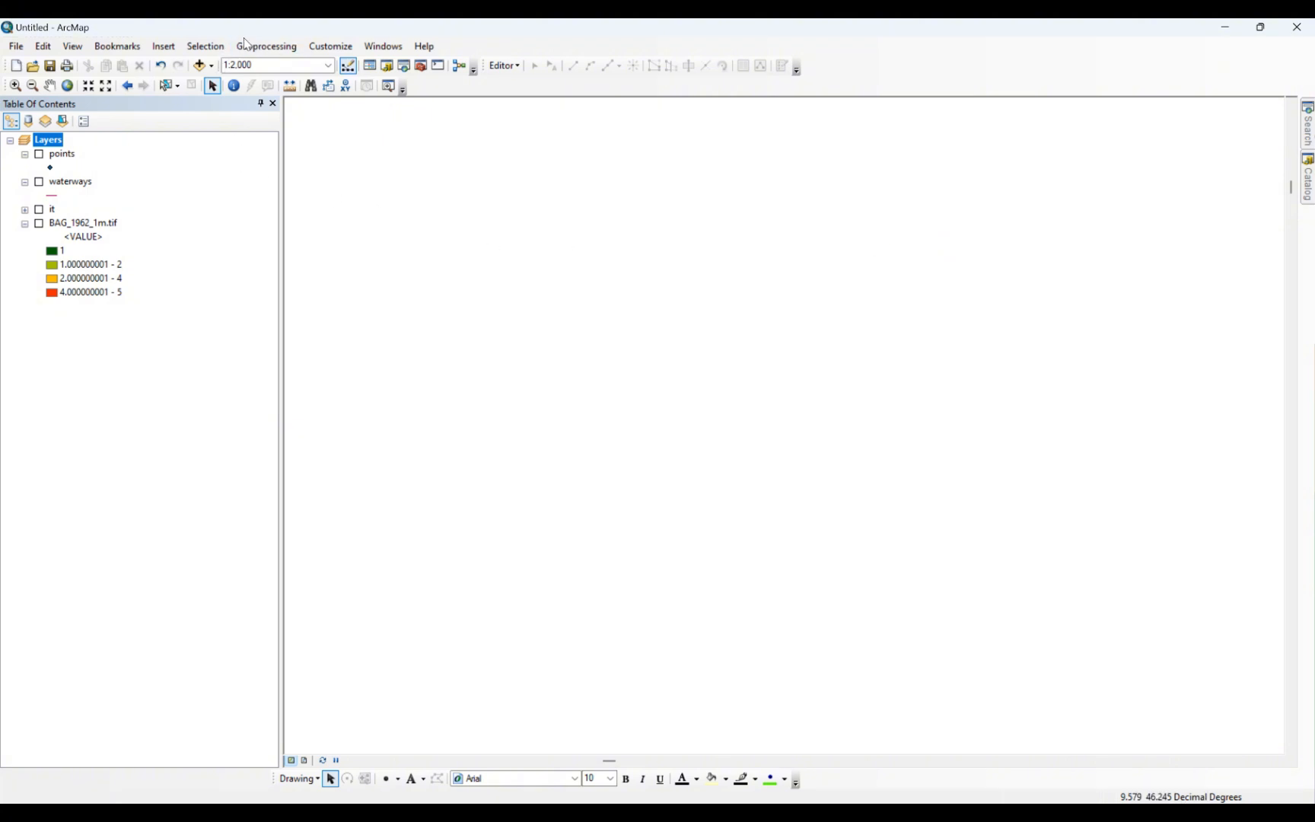
- Turn on the "it" layer, fit the map to its extent, and activate the Select Features tool
left_click(265, 46)
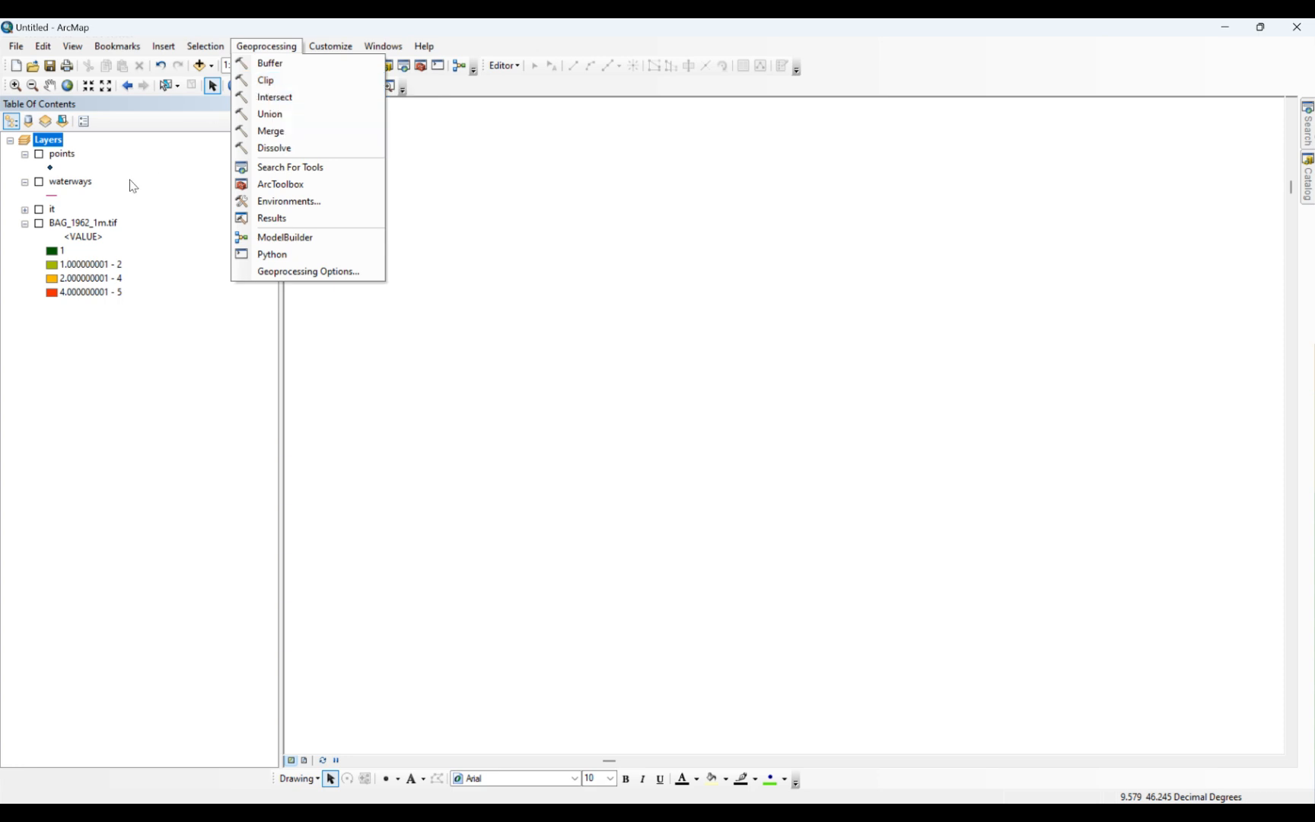
left_click(40, 210)
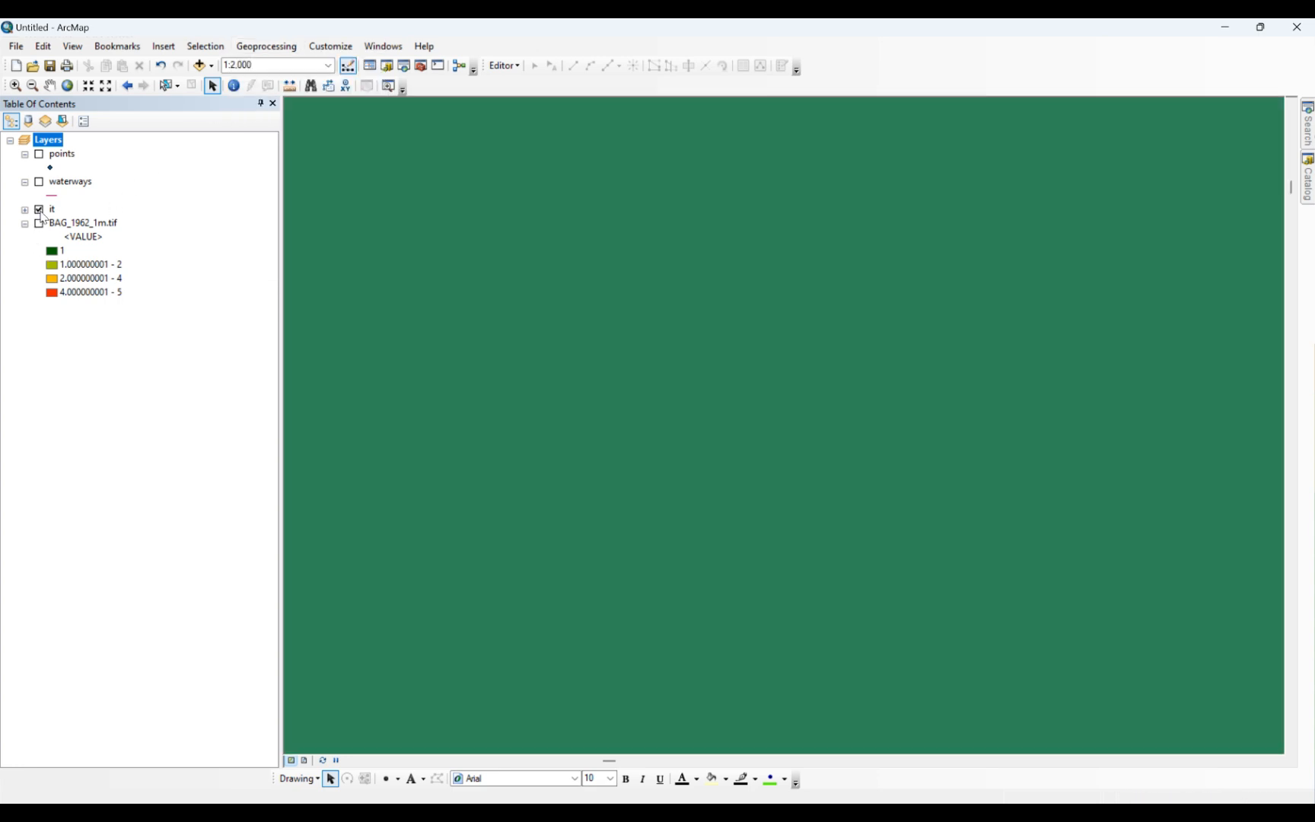
right_click(53, 213)
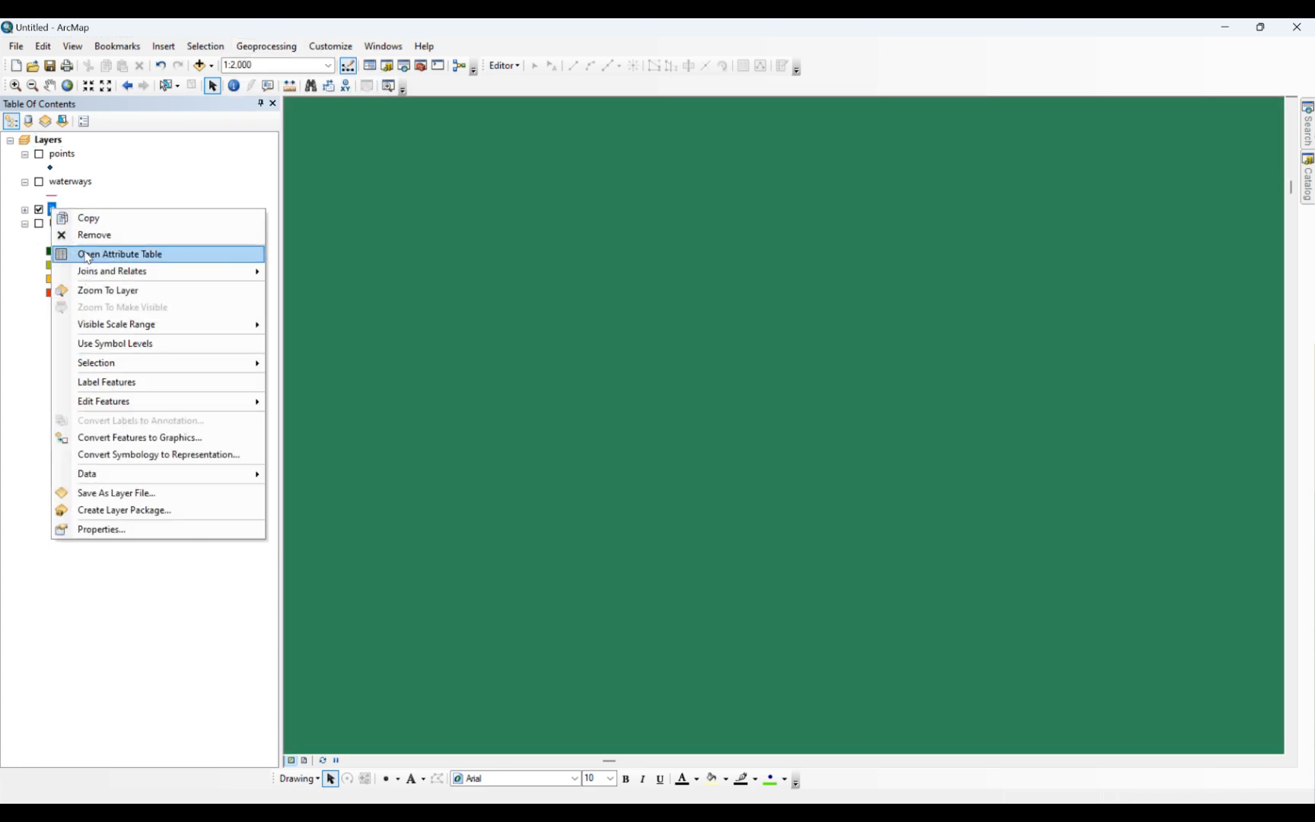
left_click(115, 294)
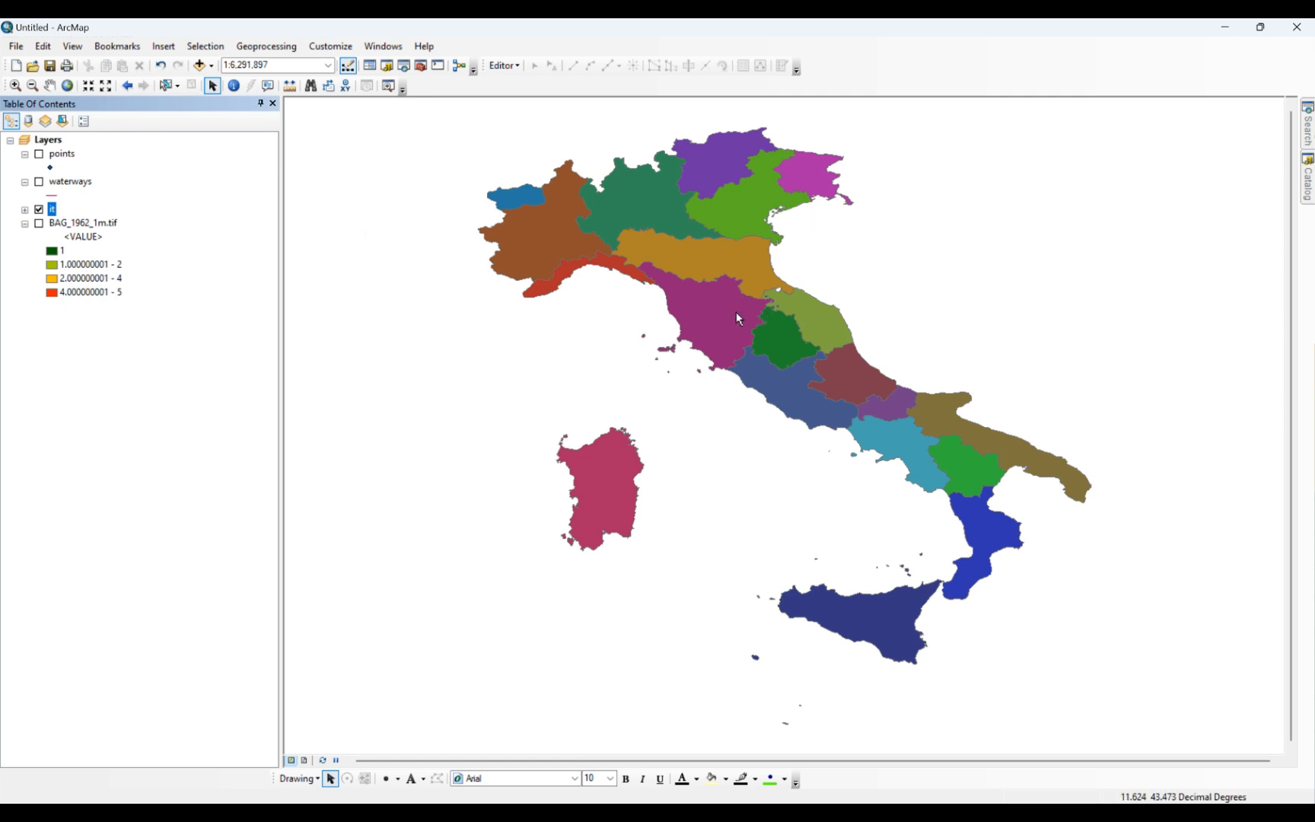
left_click(166, 85)
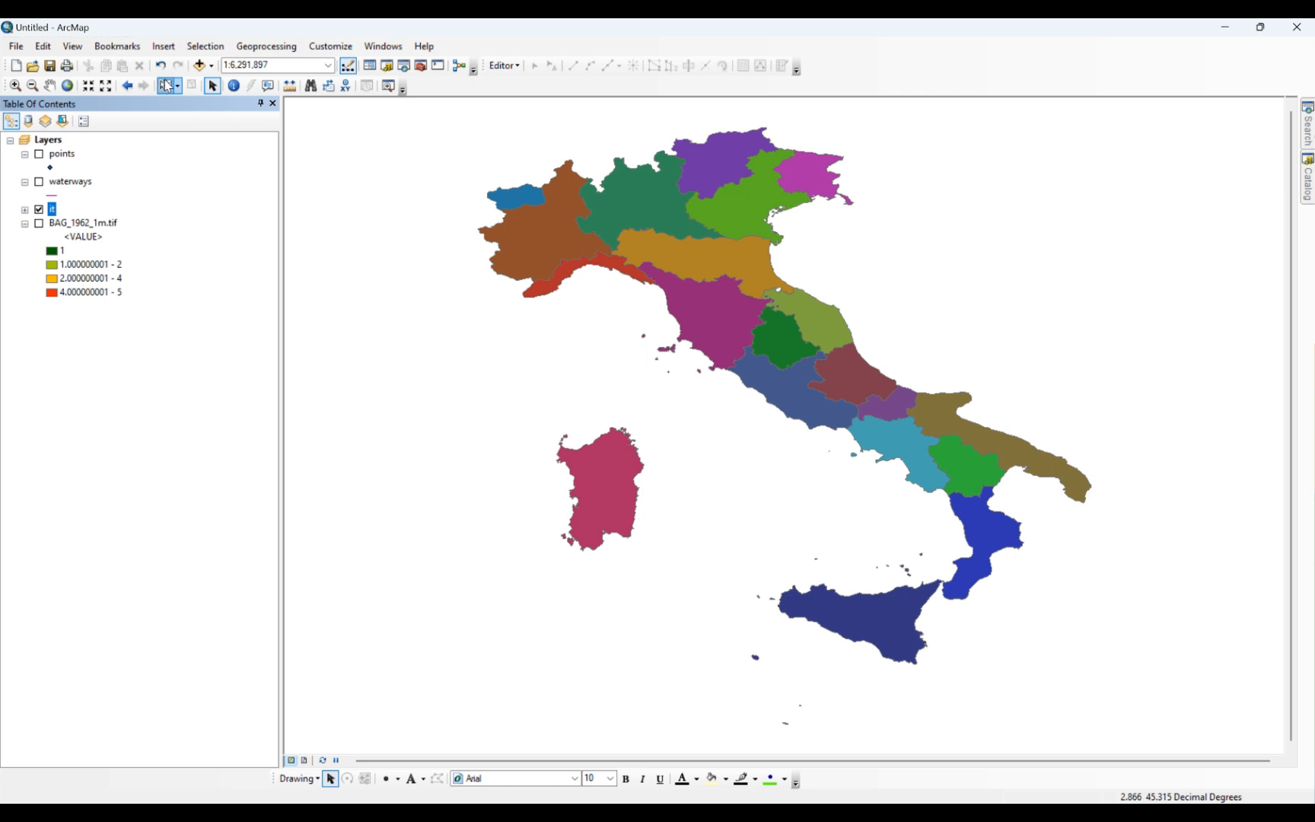
- Select the Tuscany region and export it from the "it" layer as Tuscany.shp in the data frame's coordinate system, adding it to the map
left_click(731, 315)
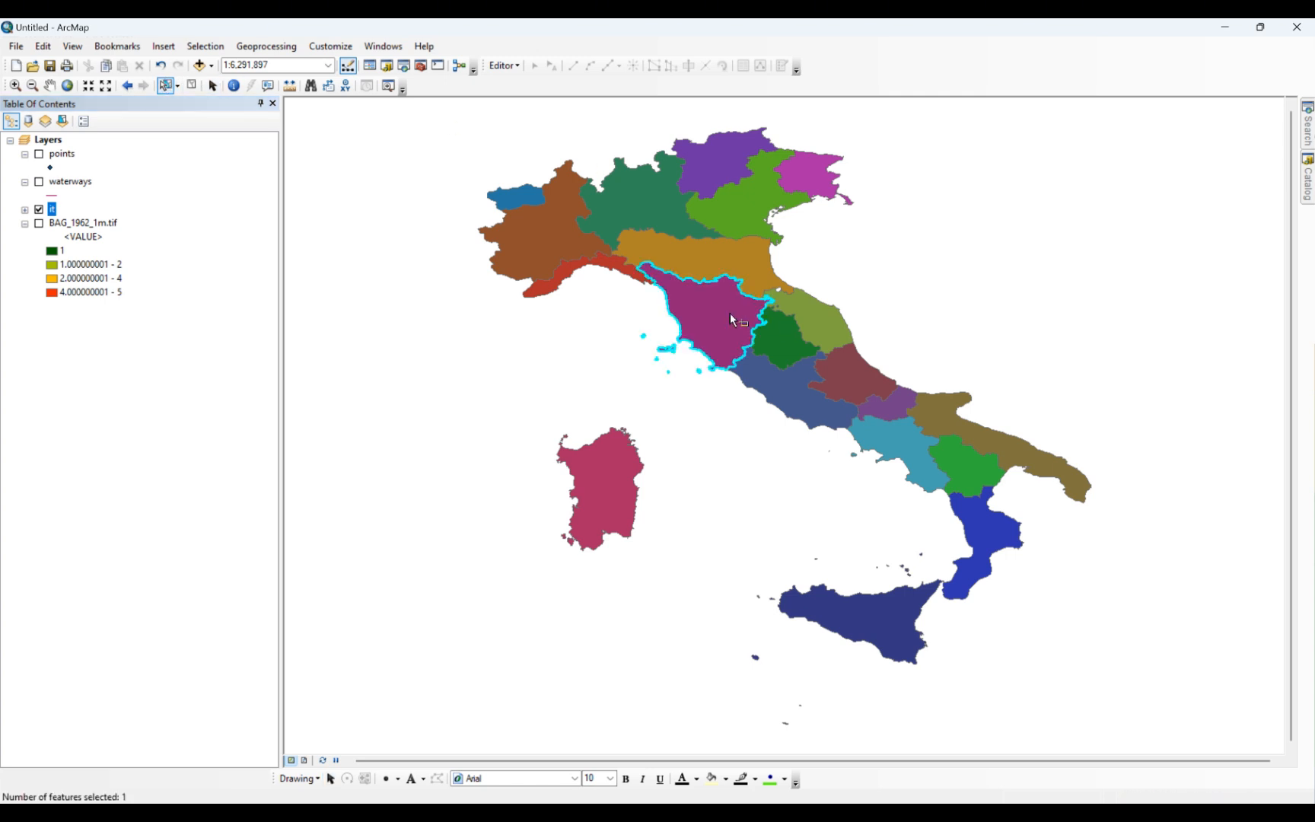
right_click(55, 211)
mouse_move(205, 478)
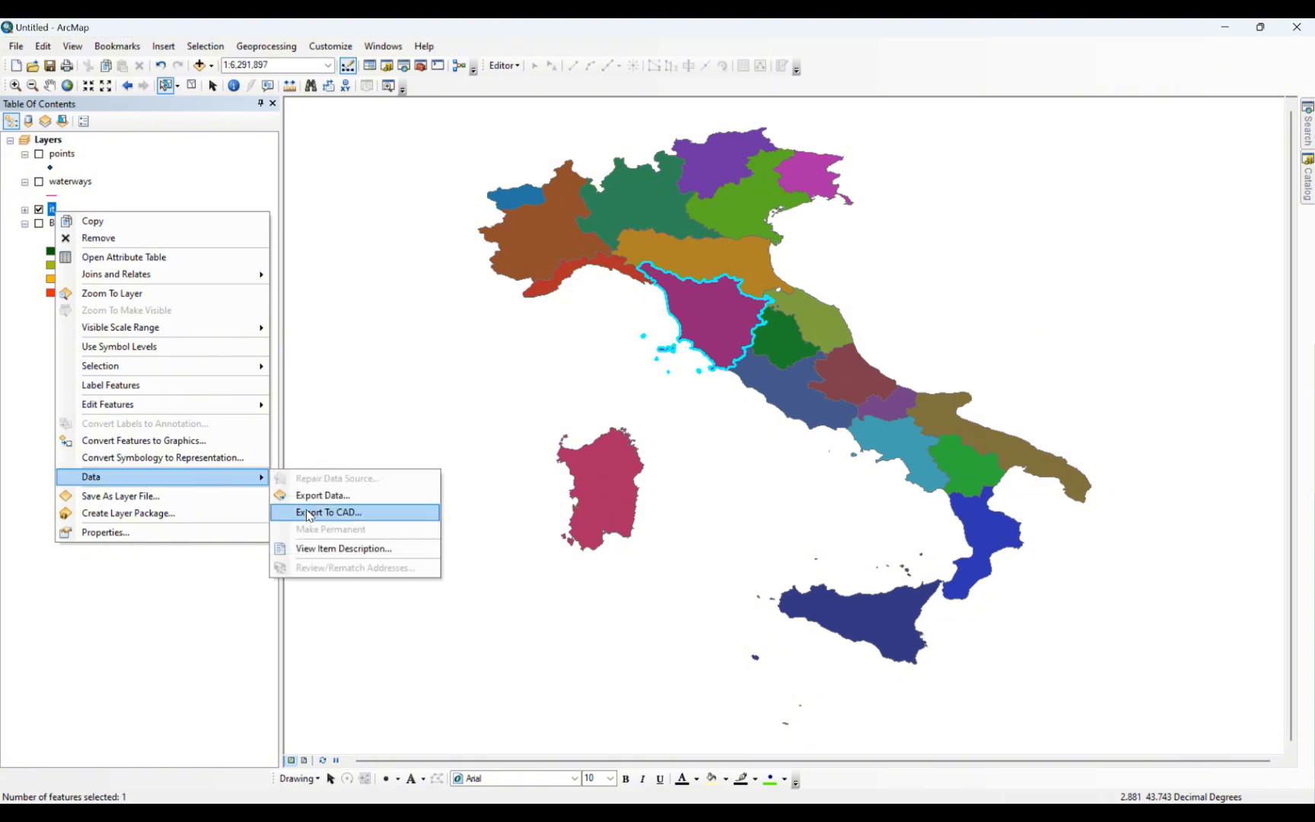
left_click(322, 495)
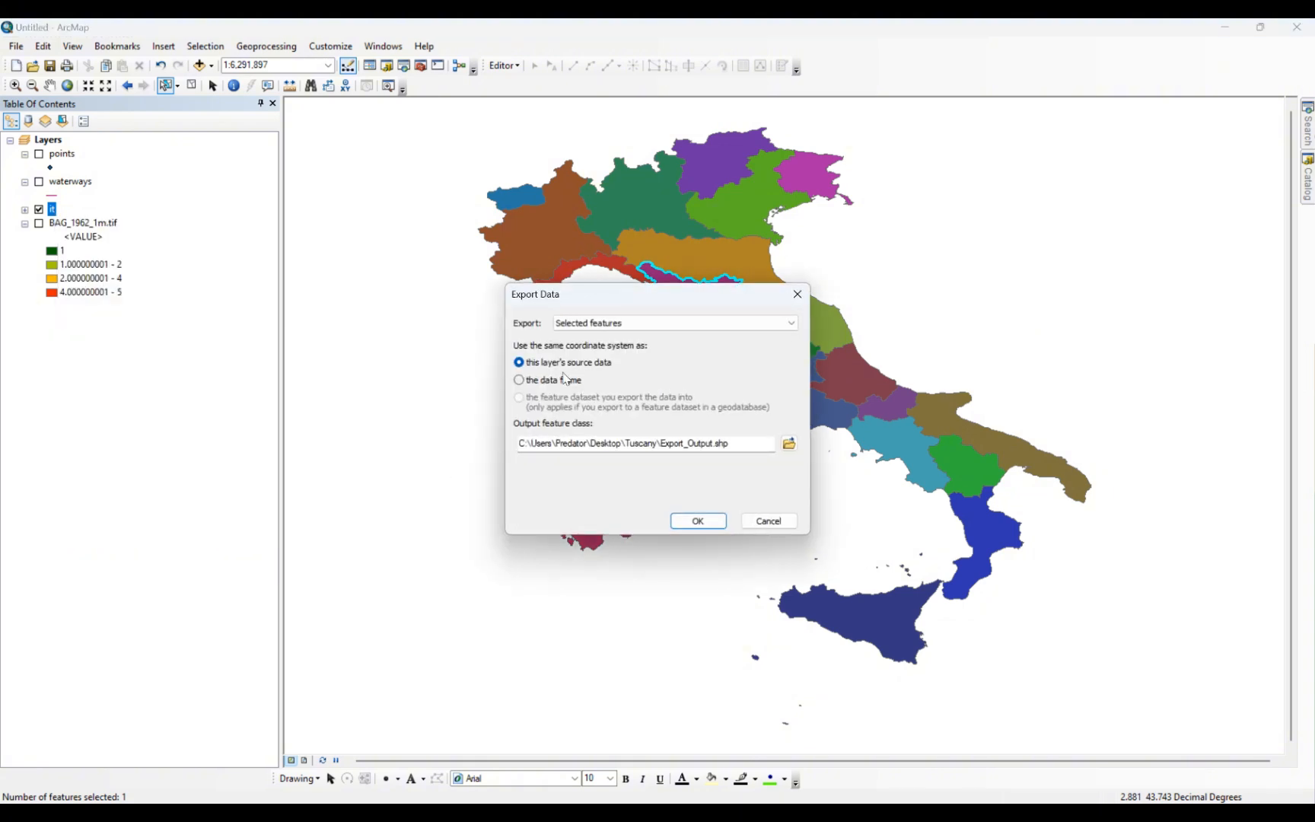
left_click(789, 444)
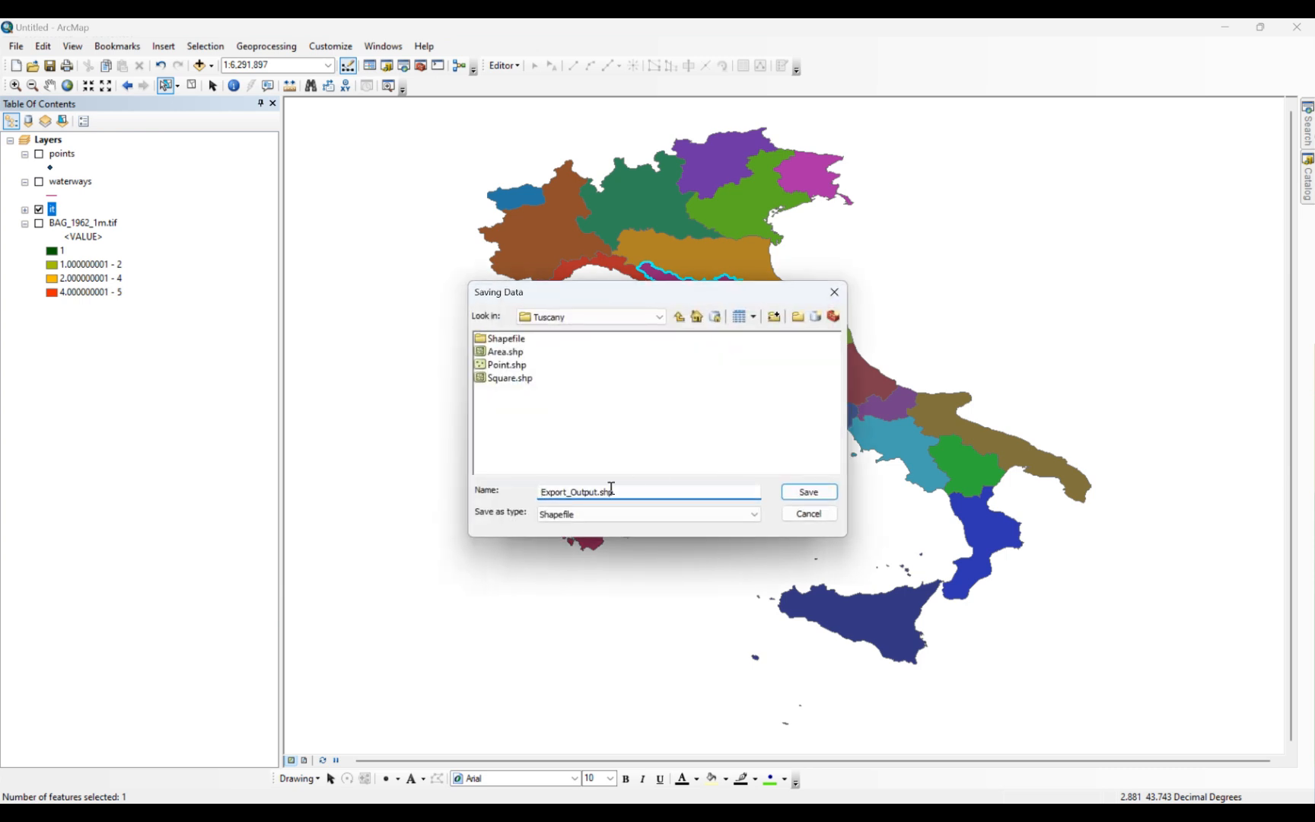
left_click_drag(649, 491, 454, 494)
type("Tuscany")
left_click(806, 493)
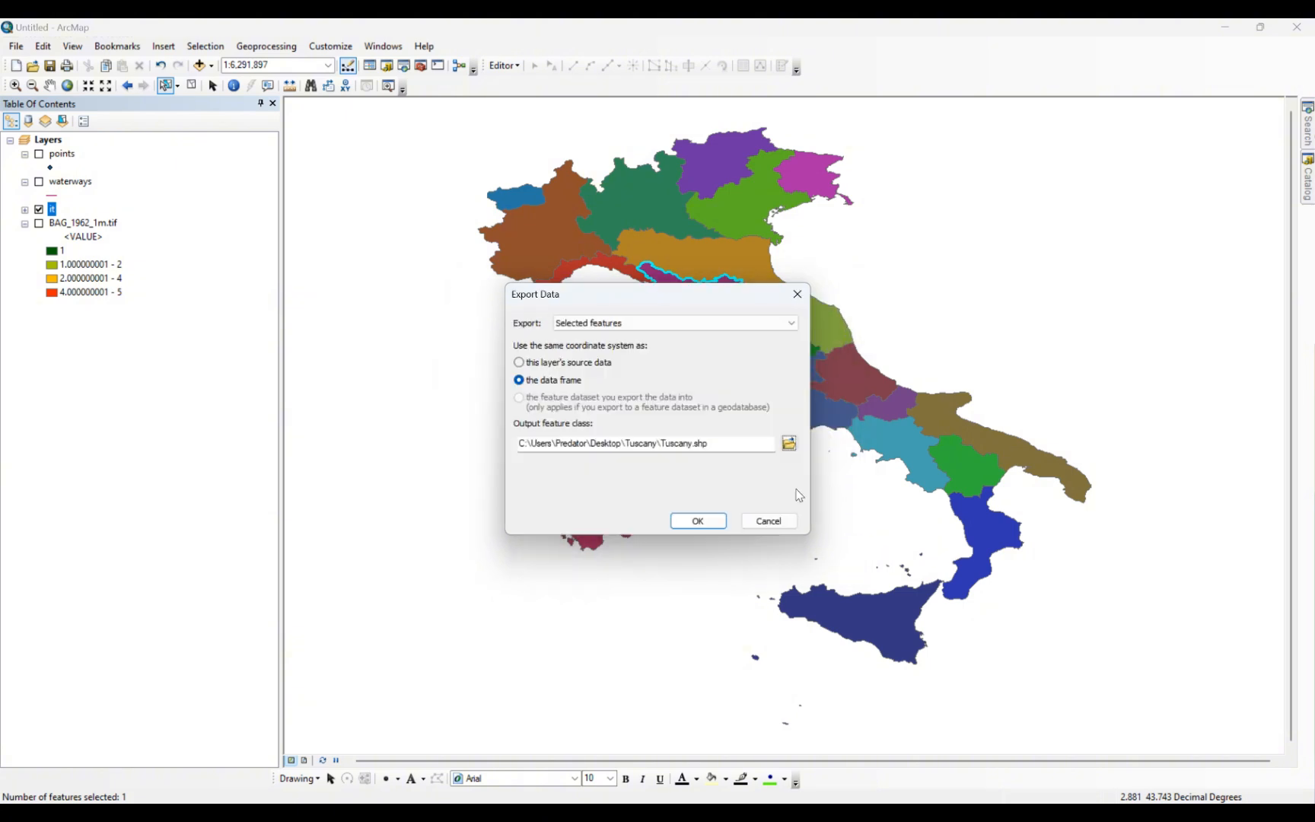
left_click(698, 522)
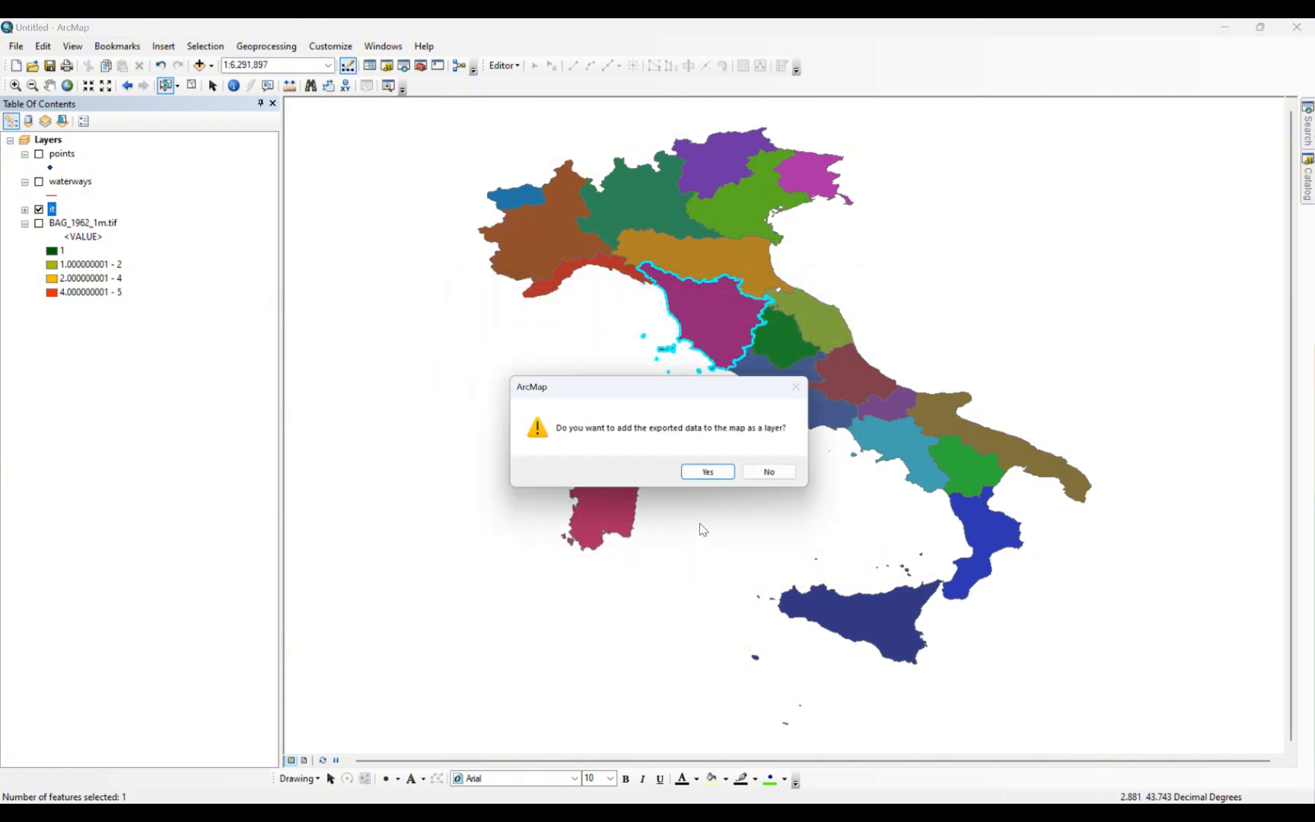
left_click(716, 478)
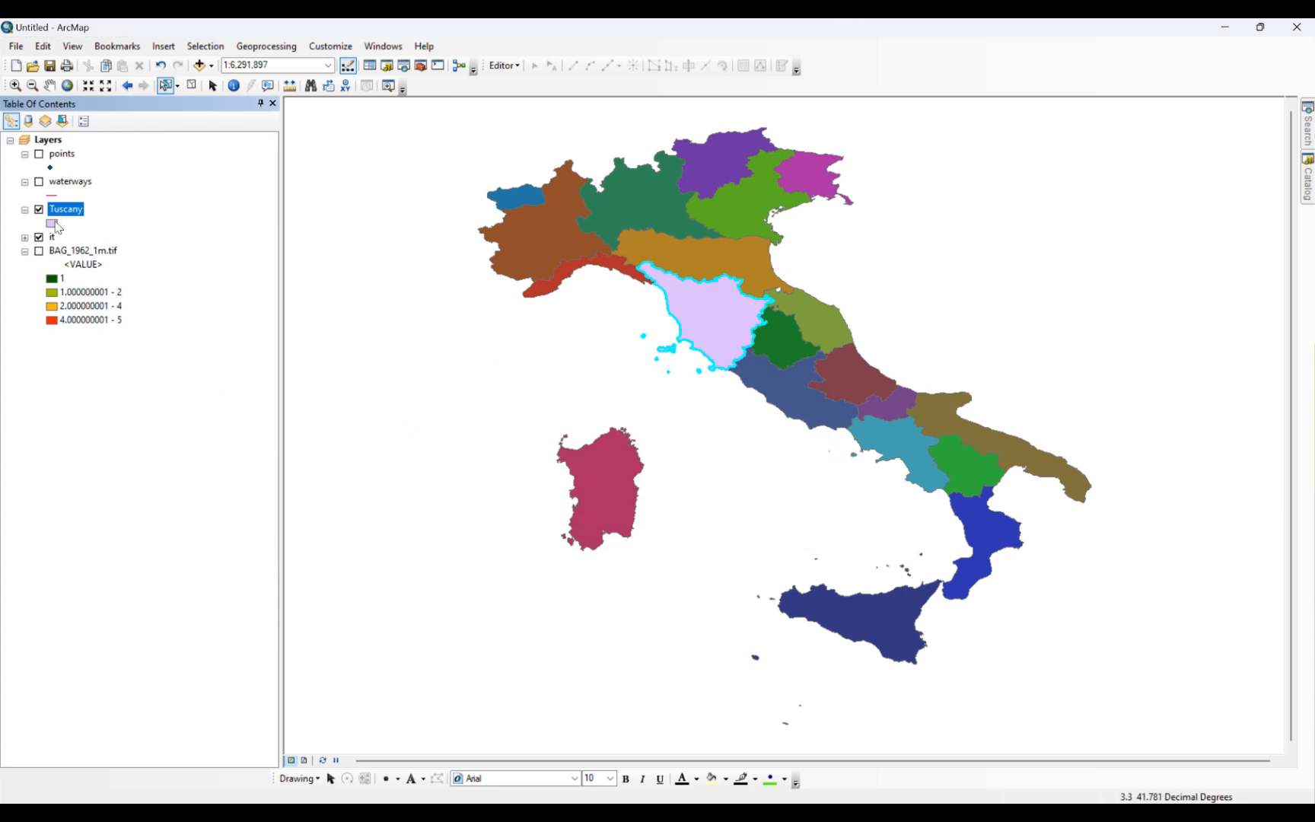
- Hide the "it" layer, preview the points layer over Tuscany and hide it again, and turn on the waterways layer
left_click(40, 237)
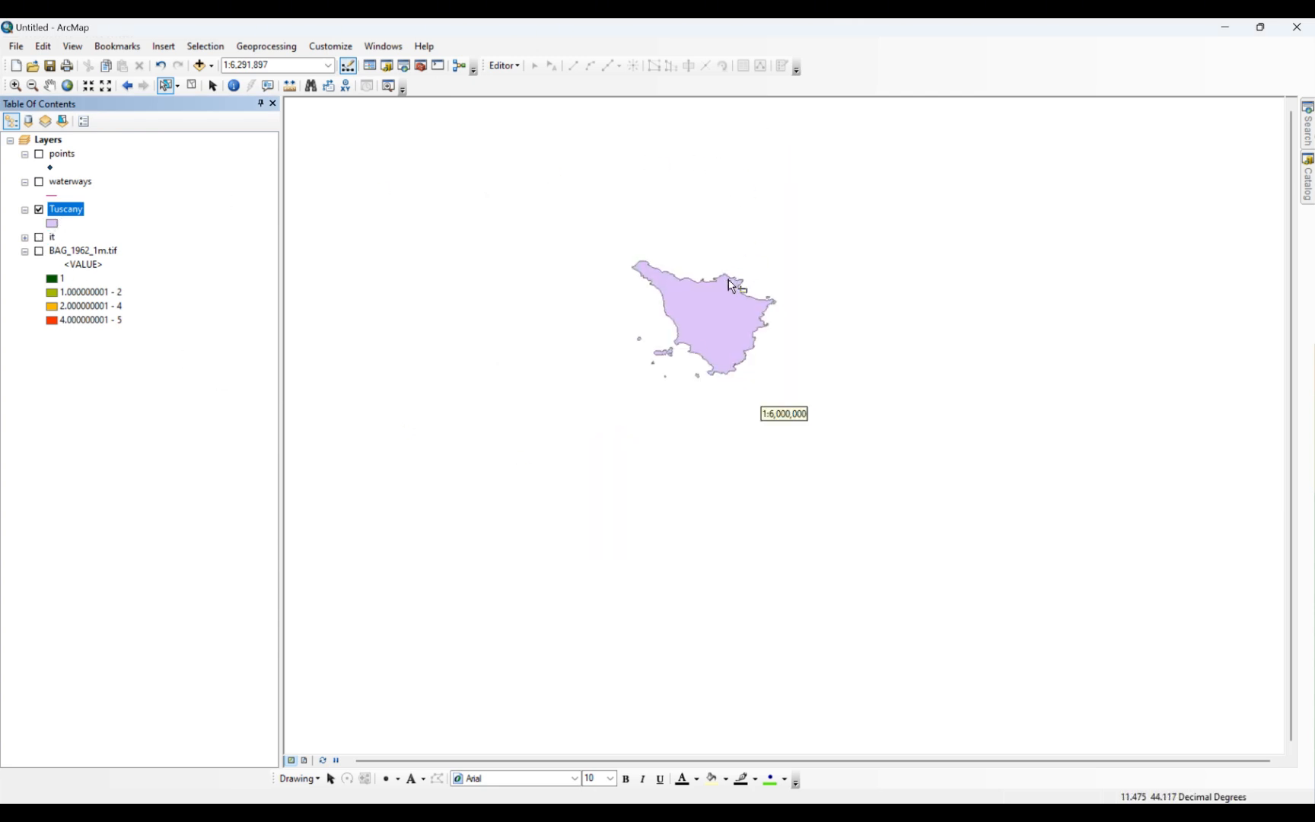
scroll(743, 270, "up", 2)
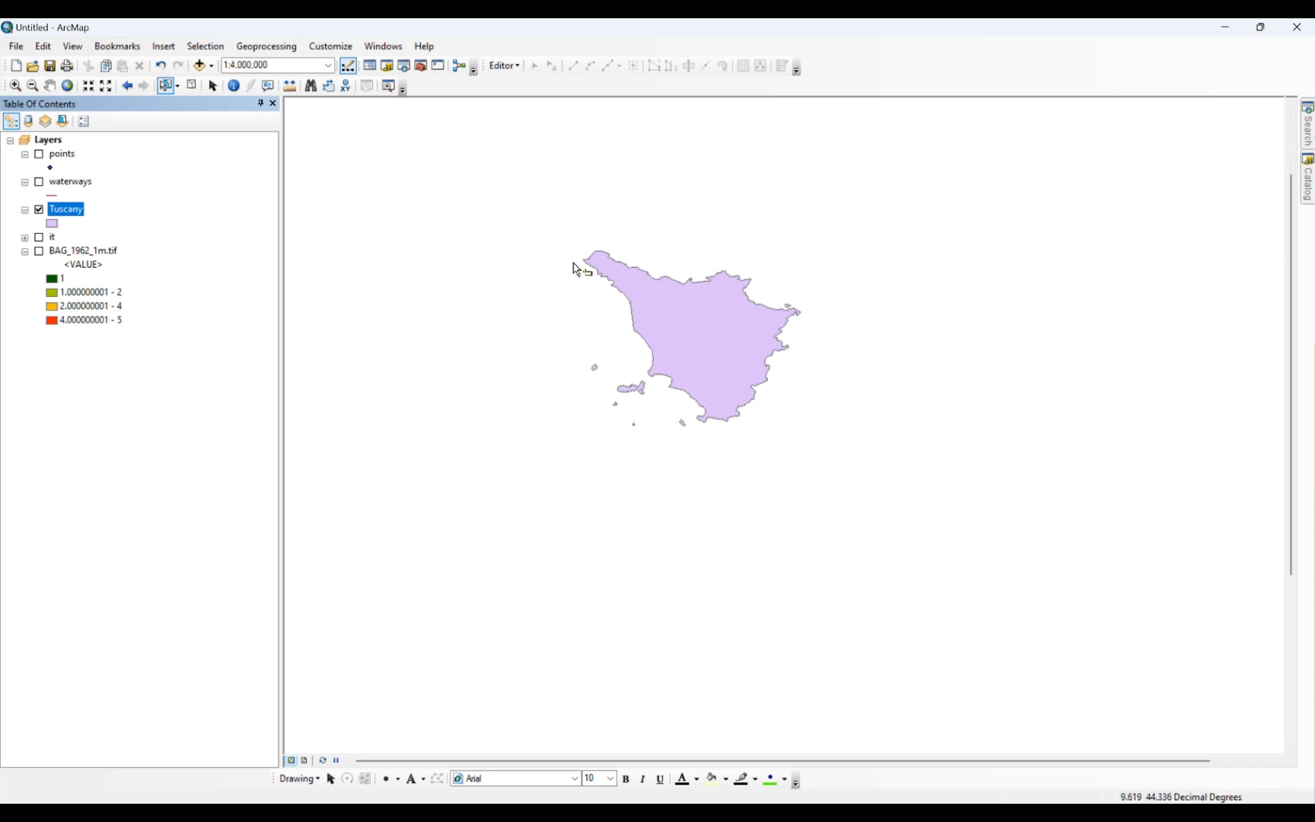
left_click(281, 50)
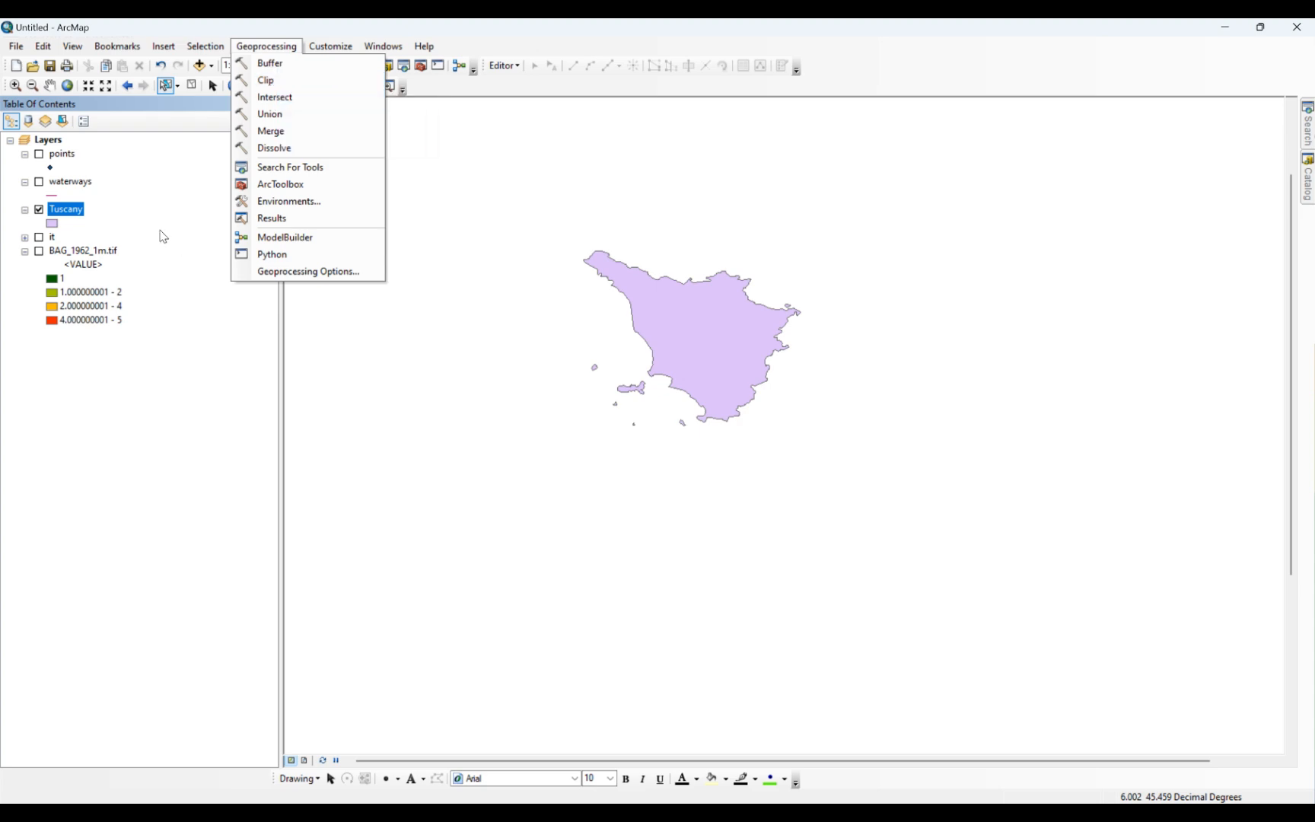
left_click(41, 156)
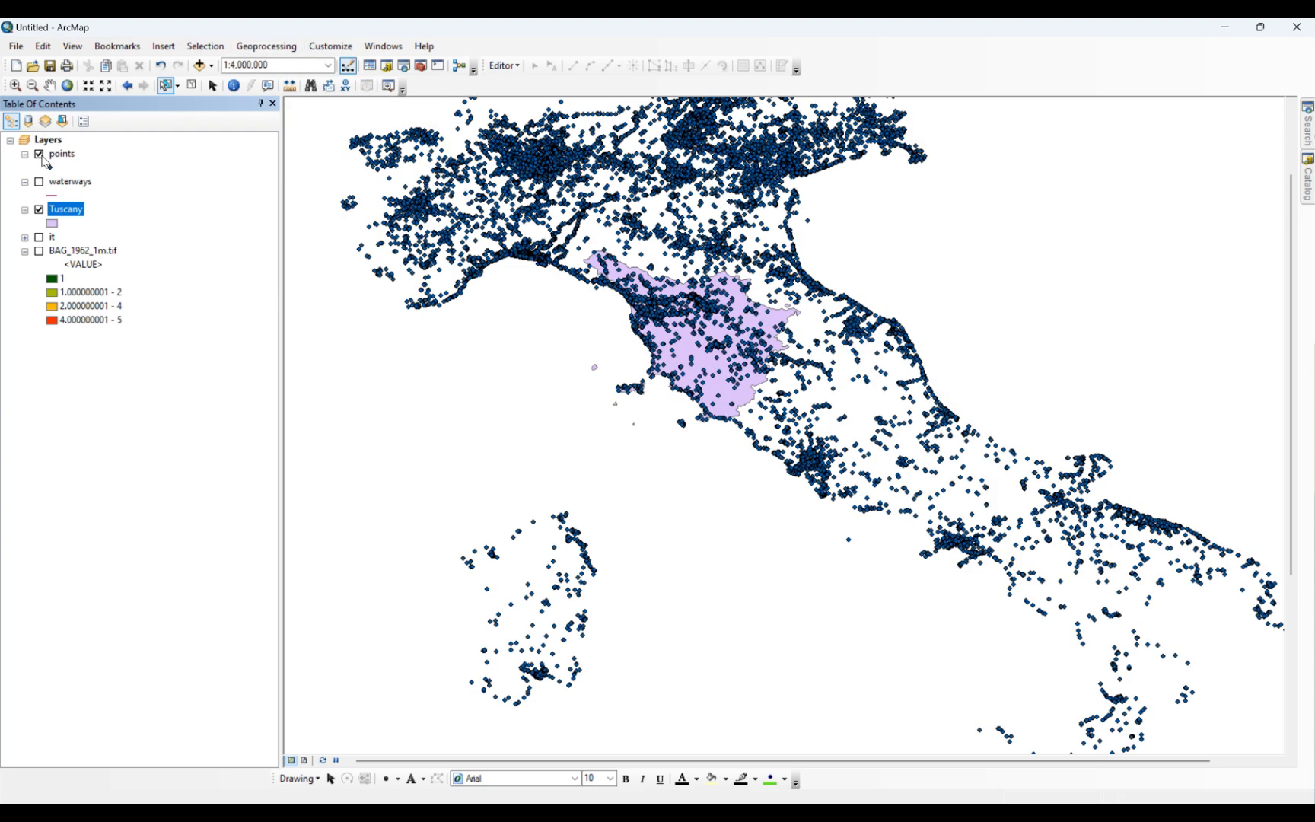
left_click(40, 155)
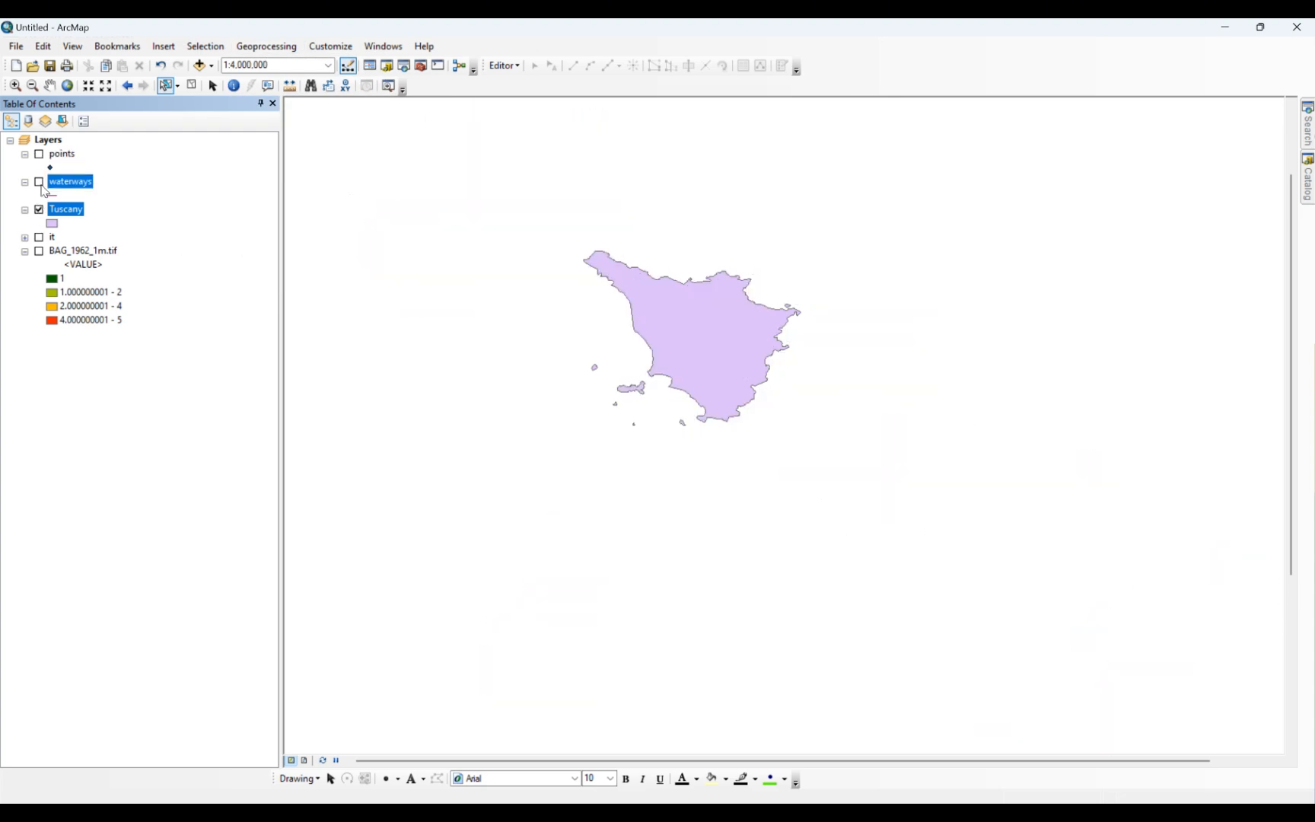
left_click(39, 183)
scroll(647, 236, "up", 3)
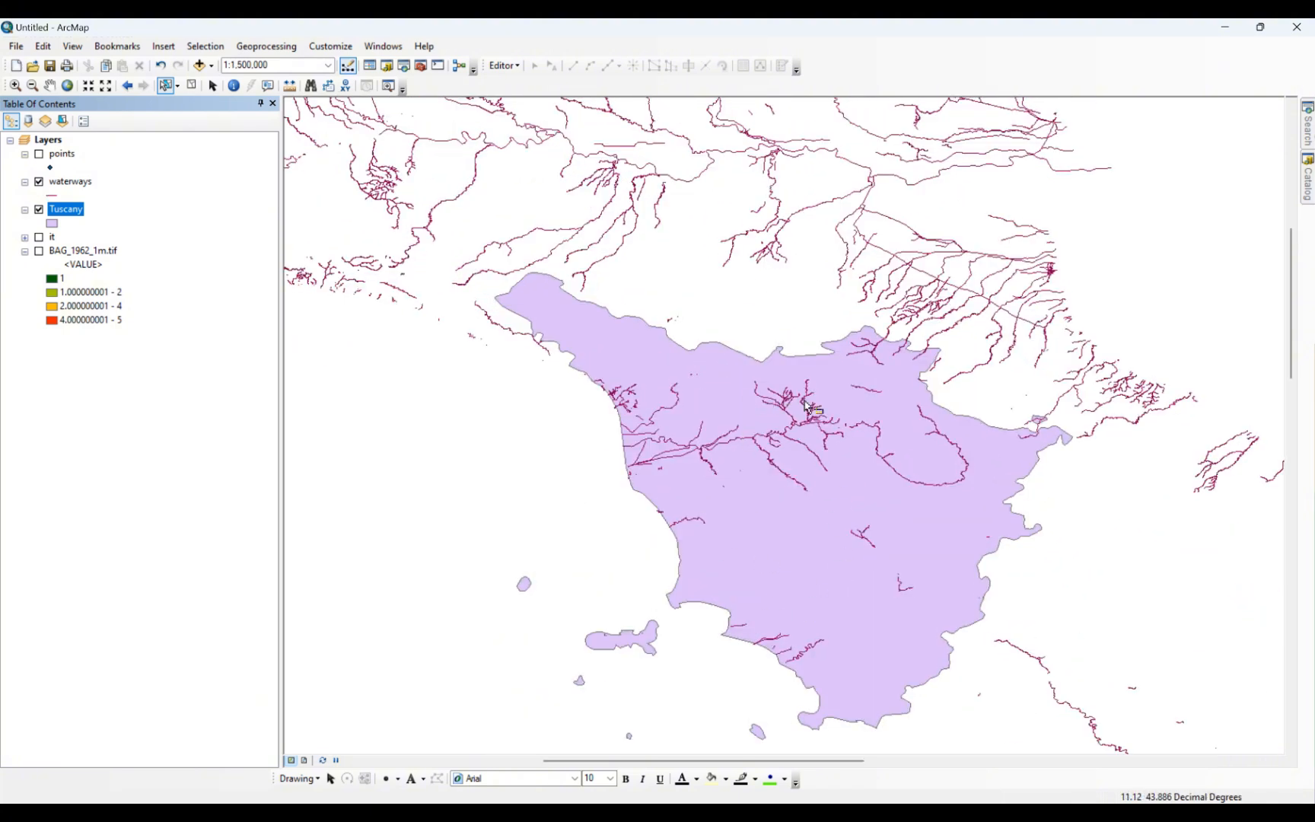
- Clip the waterways layer to the Tuscany layer with the Clip tool, keeping the default output feature class waterways_Clip
left_click(213, 85)
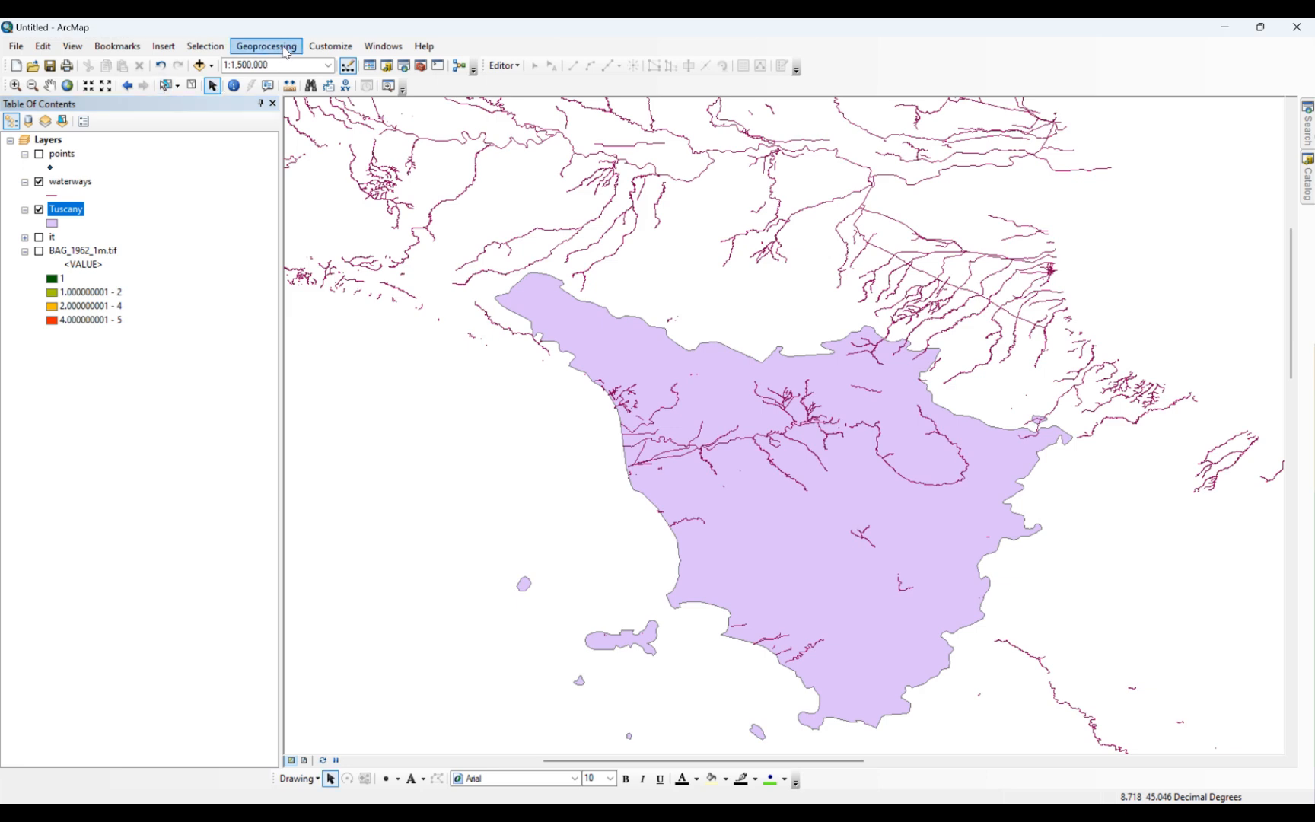
left_click(266, 46)
left_click(266, 80)
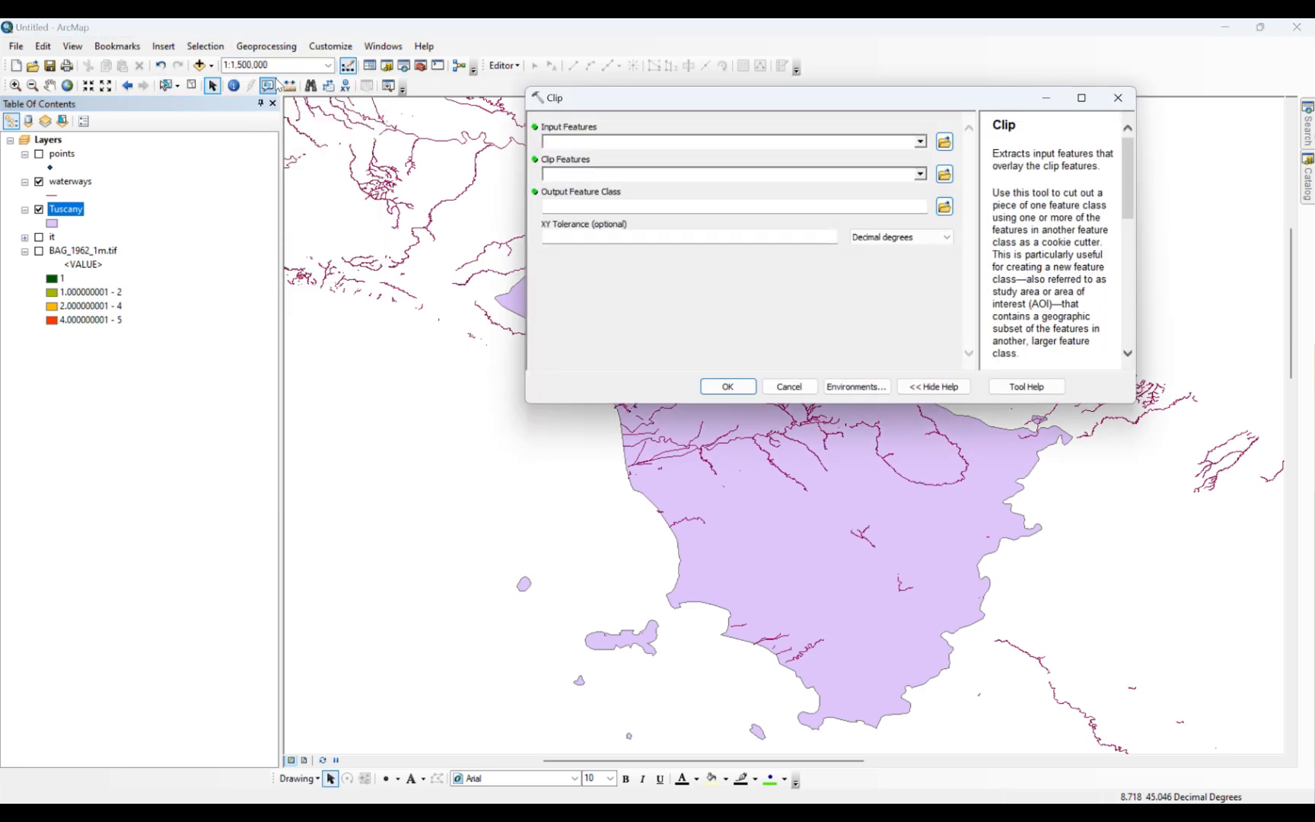
left_click_drag(749, 104, 673, 242)
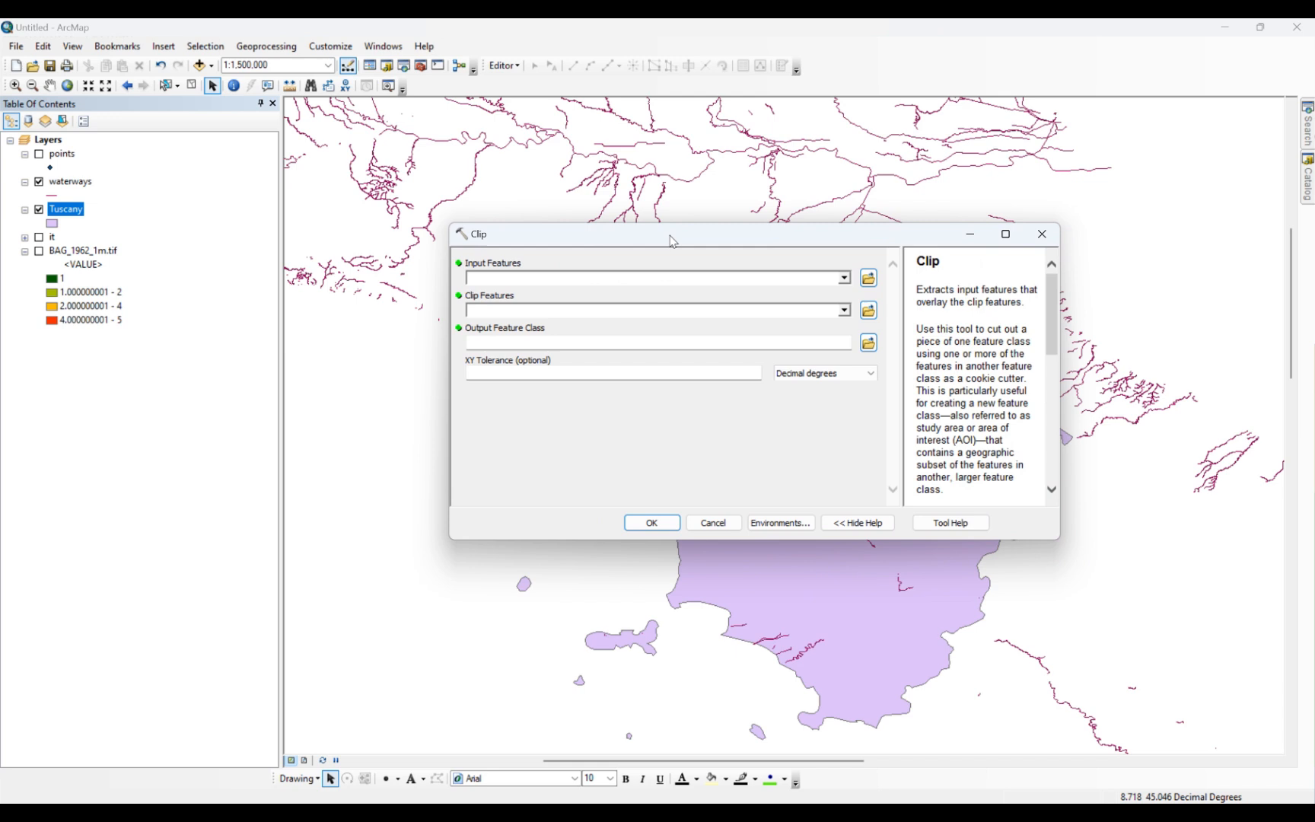
left_click(844, 278)
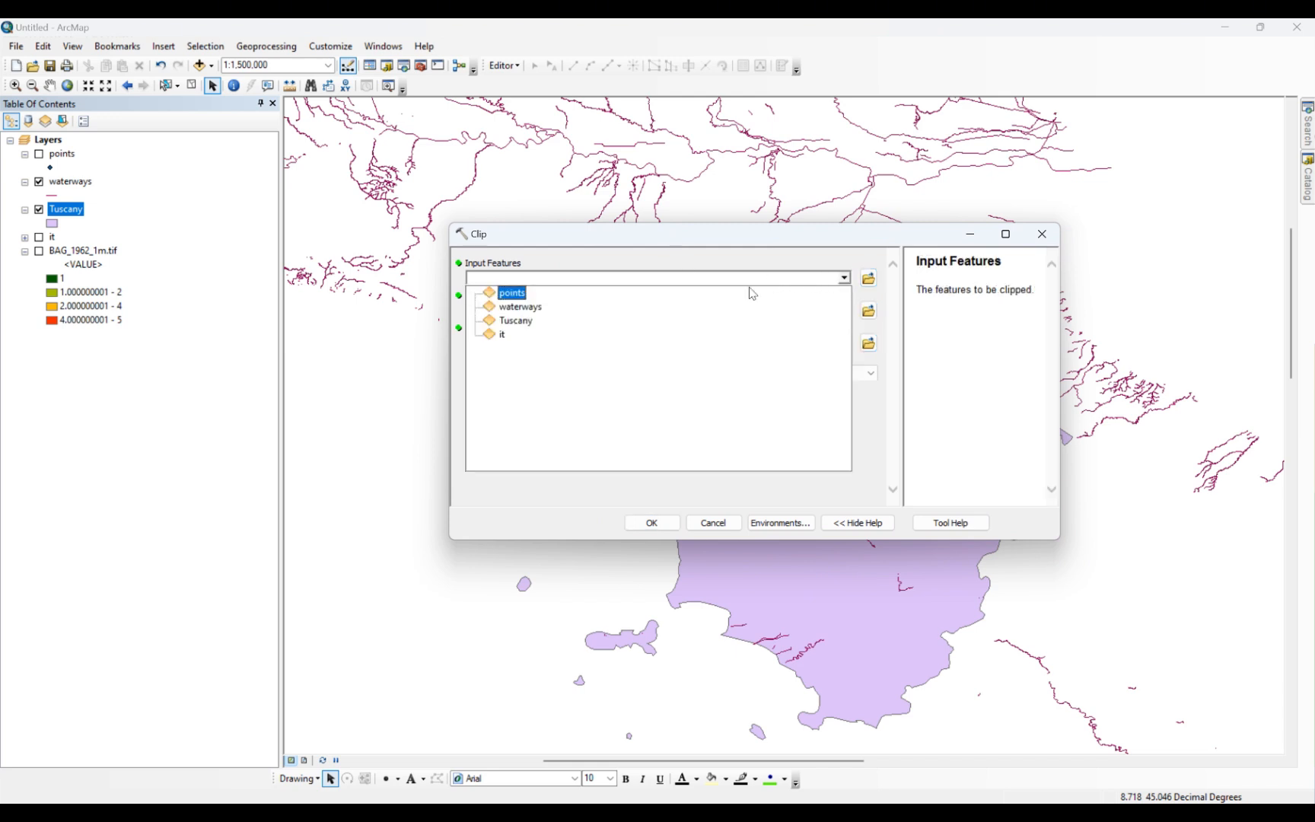
left_click(525, 308)
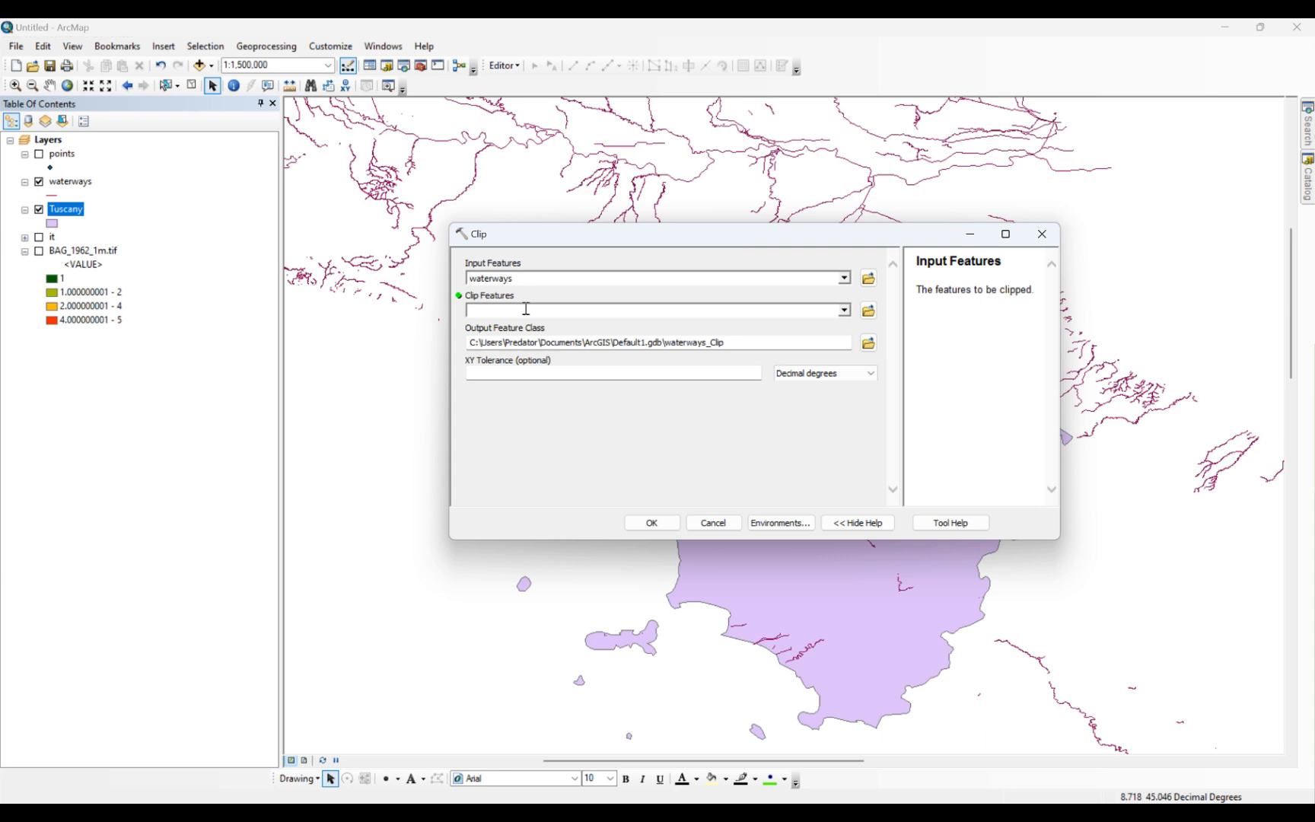
left_click(847, 312)
left_click(530, 355)
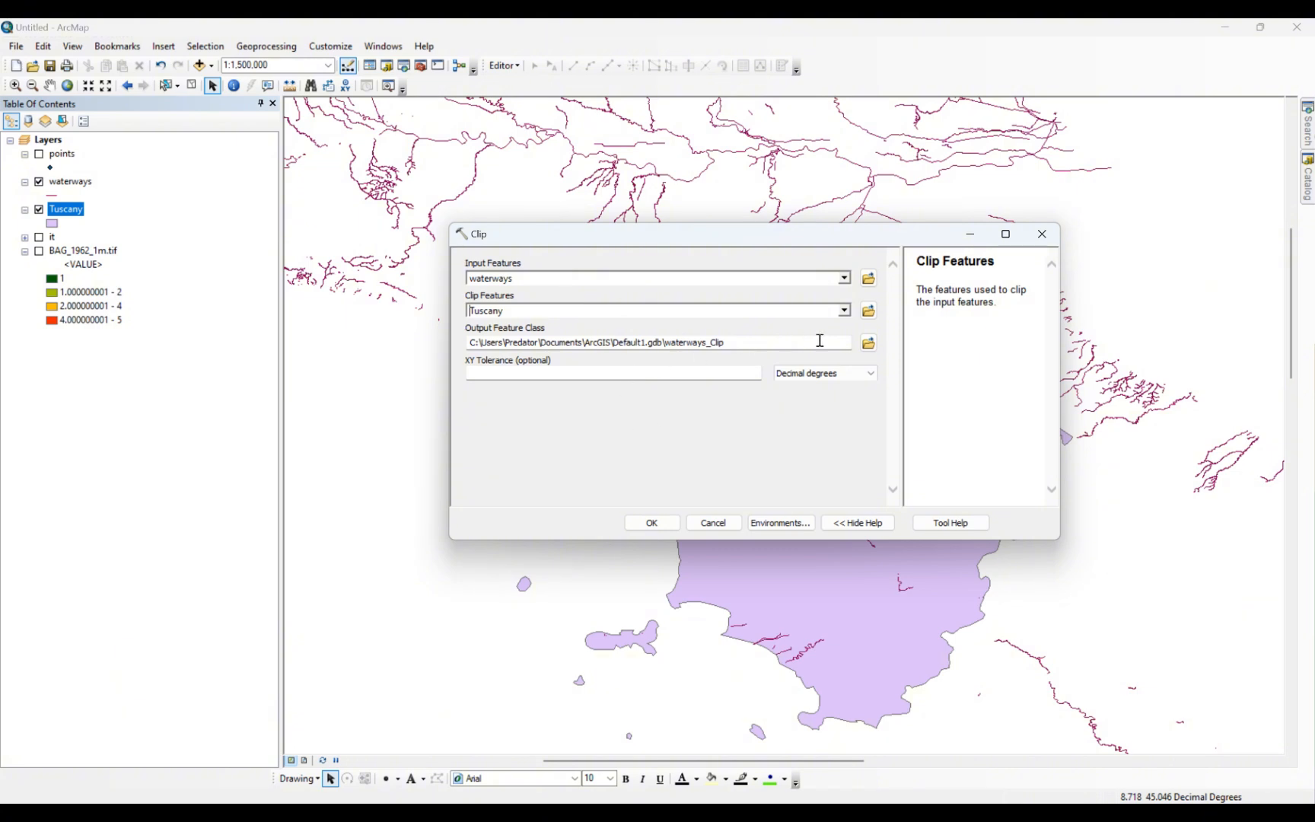
left_click(877, 352)
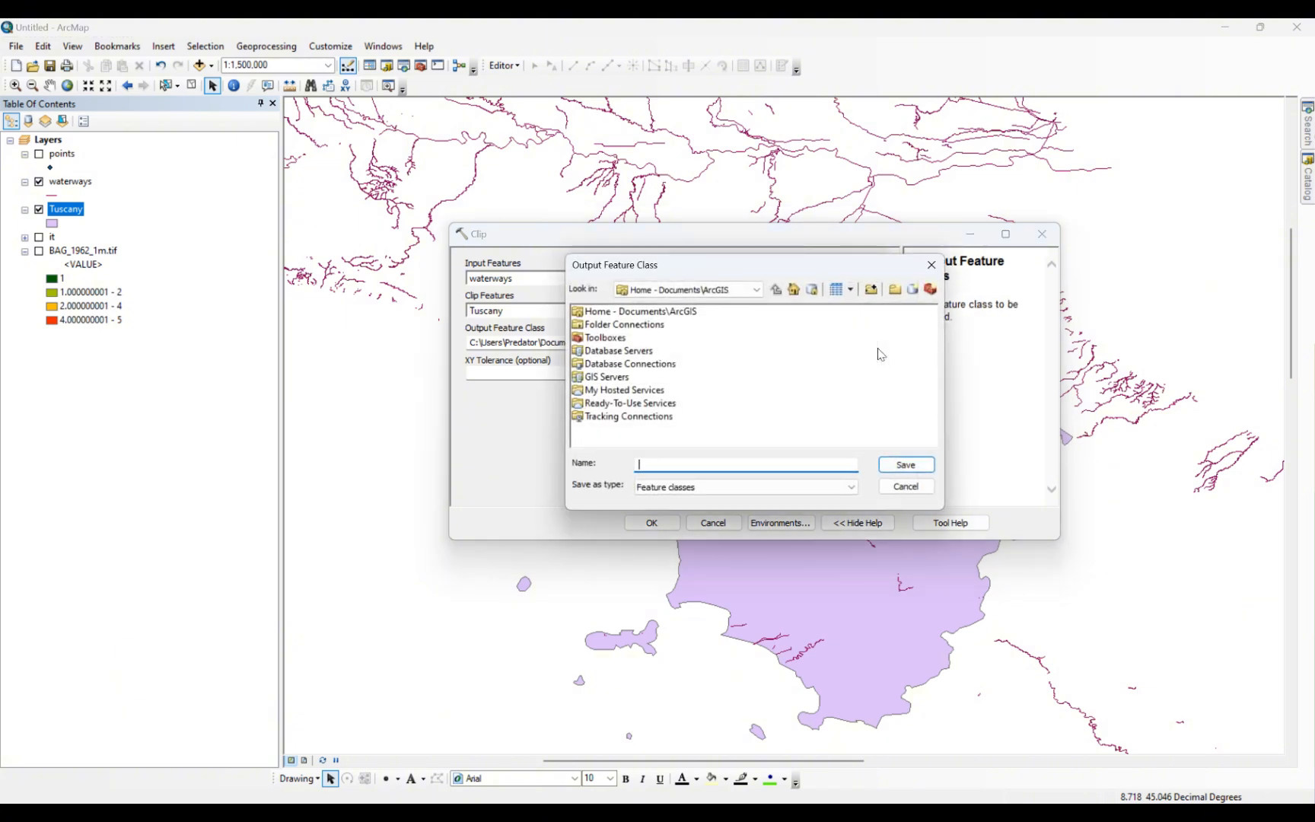
left_click(933, 268)
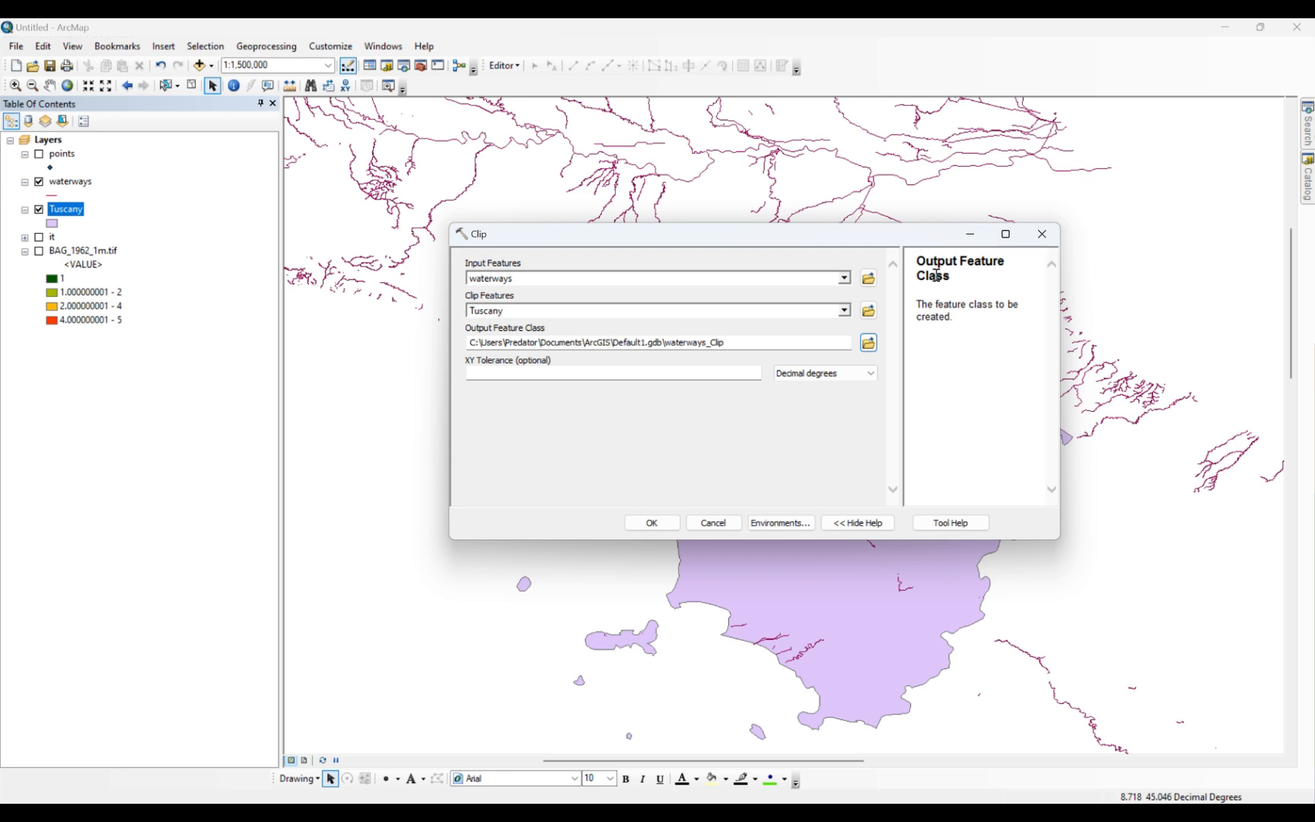
left_click(651, 523)
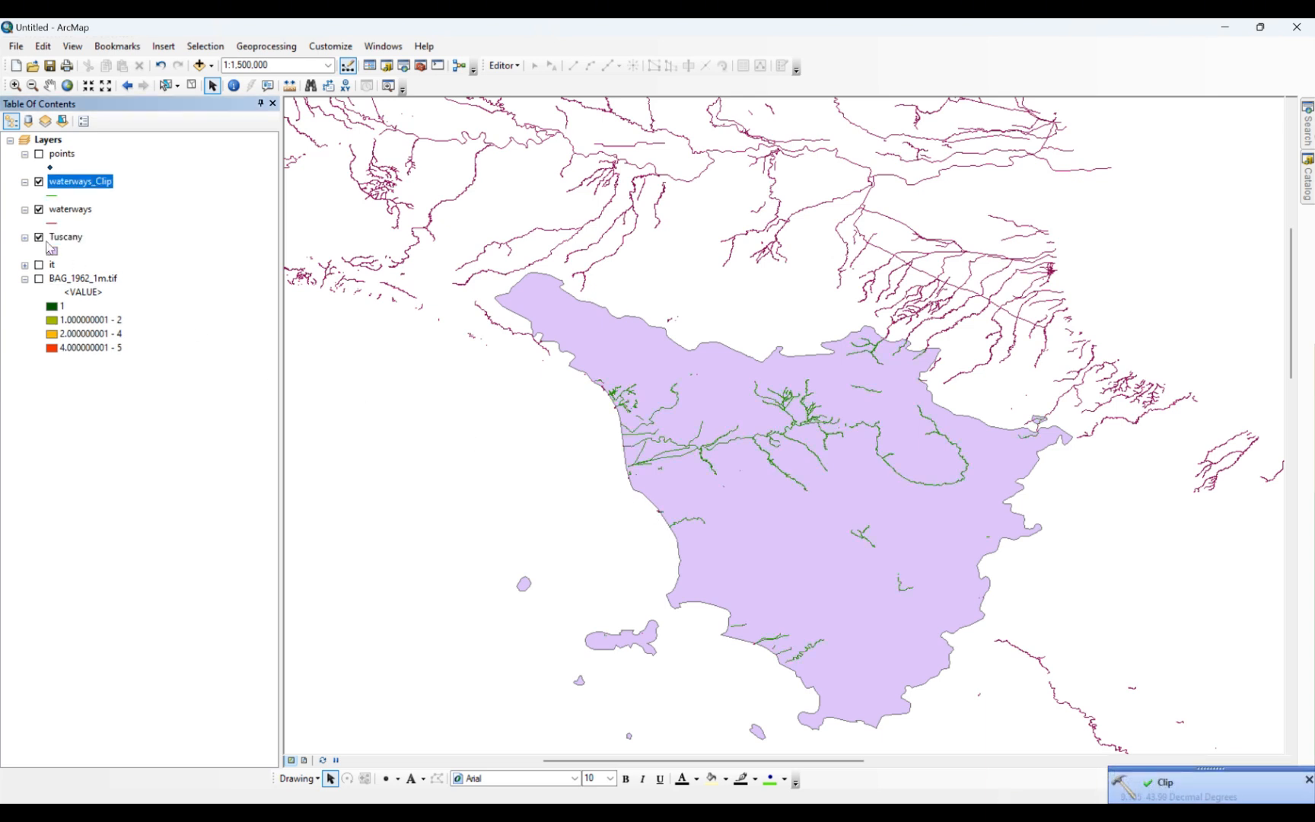
- Hide the original waterways layer and set the line width of the waterways_Clip symbol to 3
left_click(38, 210)
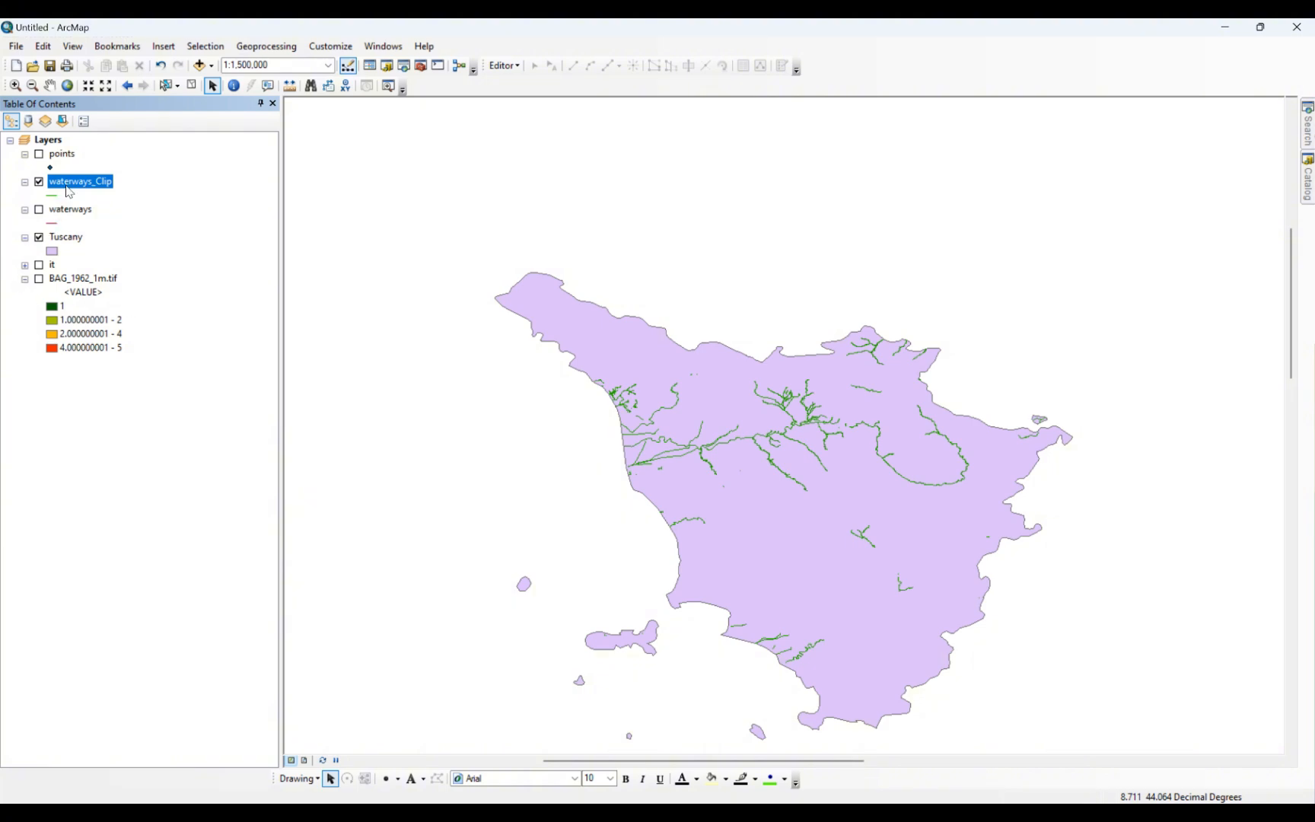
left_click(53, 196)
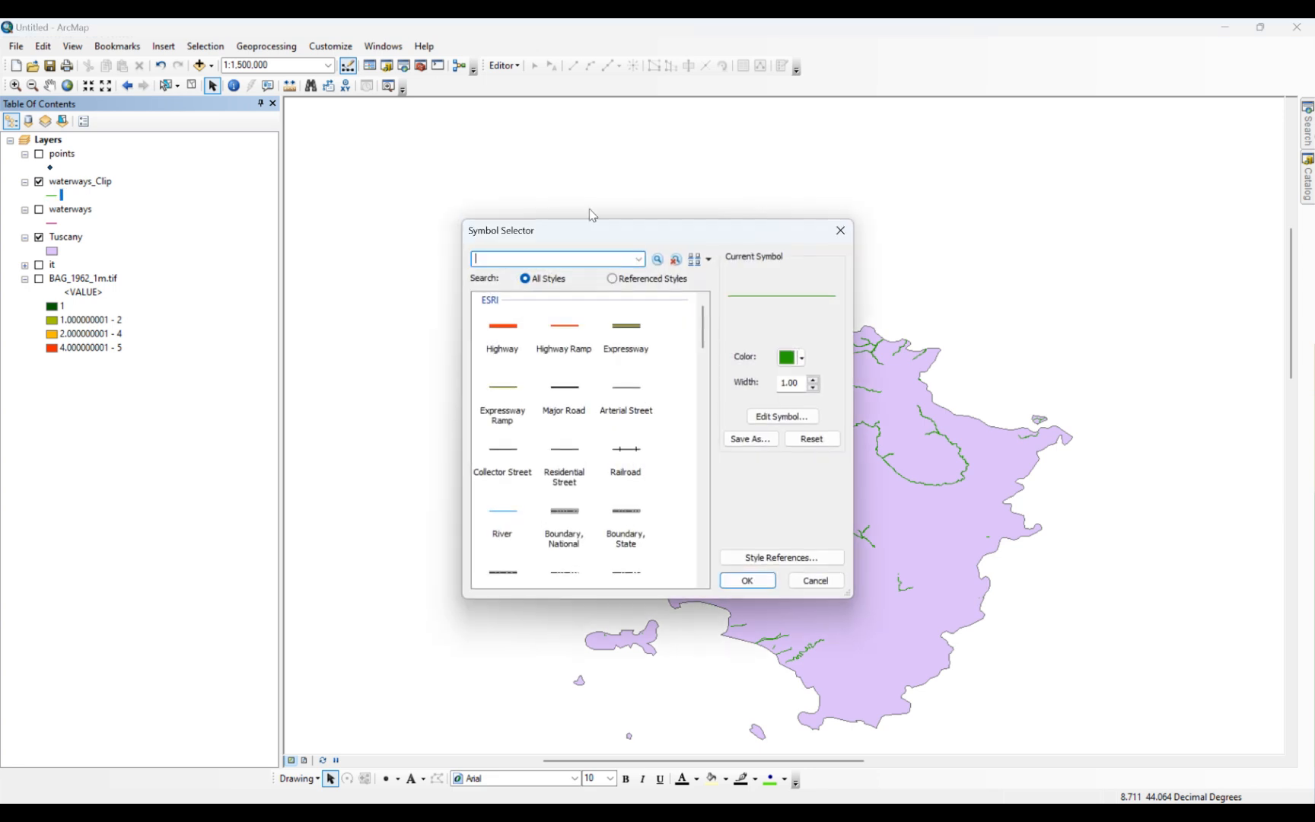
left_click(813, 380)
left_click(814, 380)
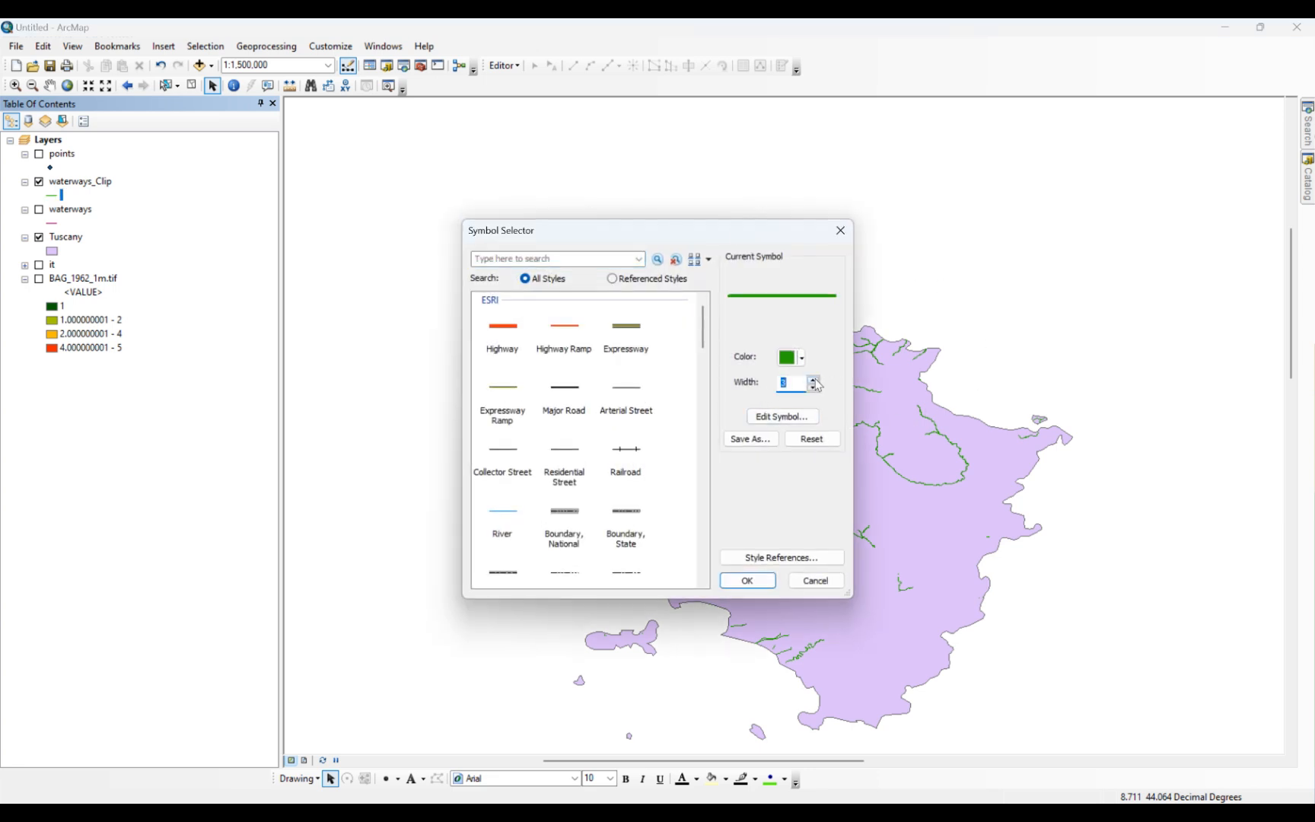
left_click(749, 579)
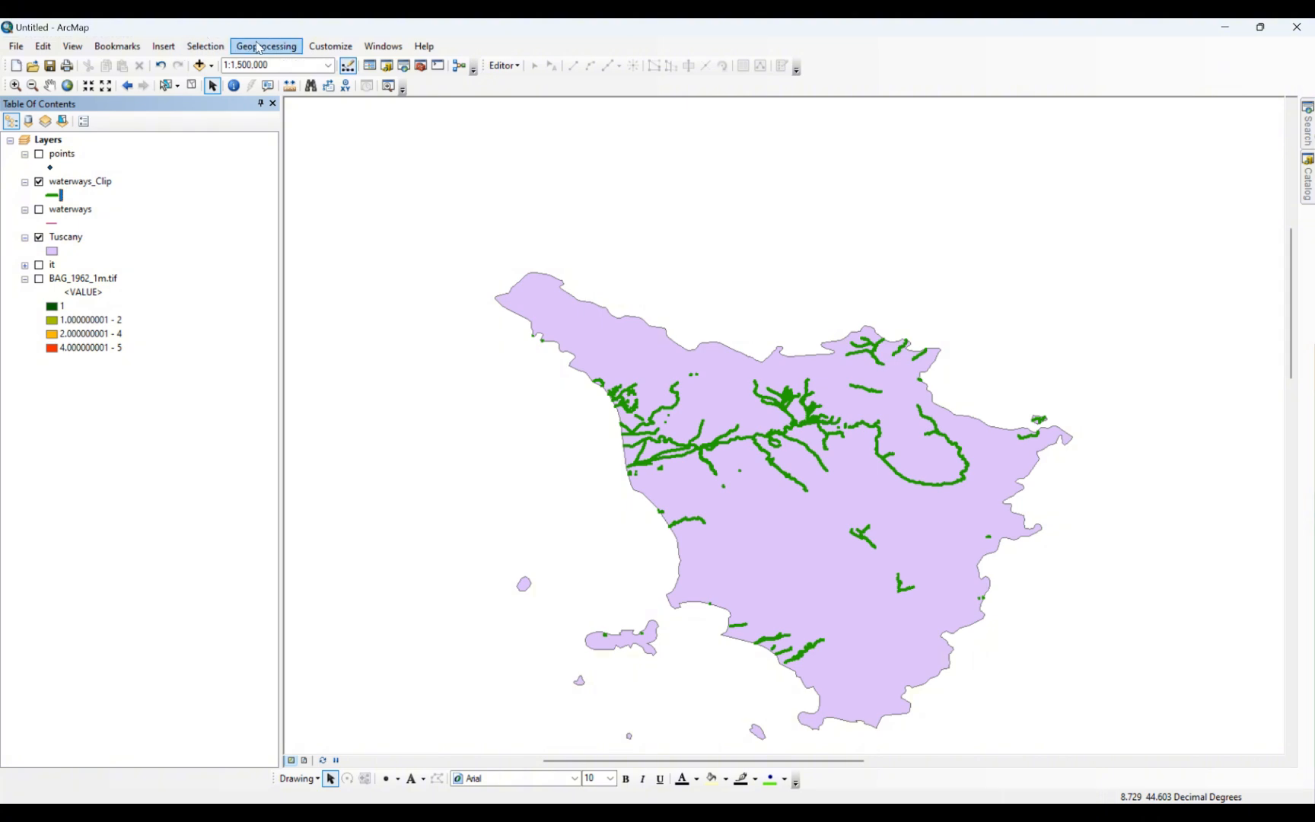
- Examine the Intersect tool's parameters and its help page with the input and output illustration, and close both without running the tool
left_click(259, 48)
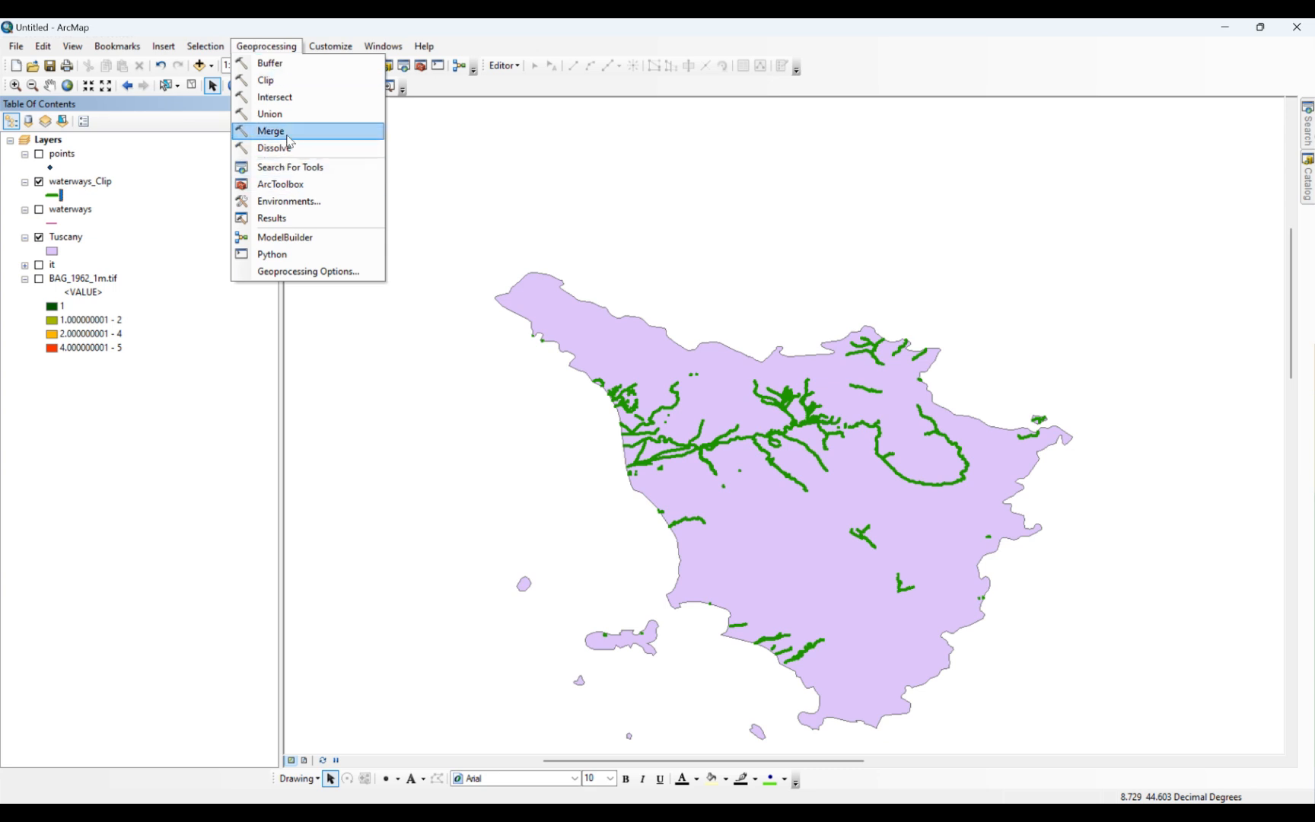
left_click(289, 100)
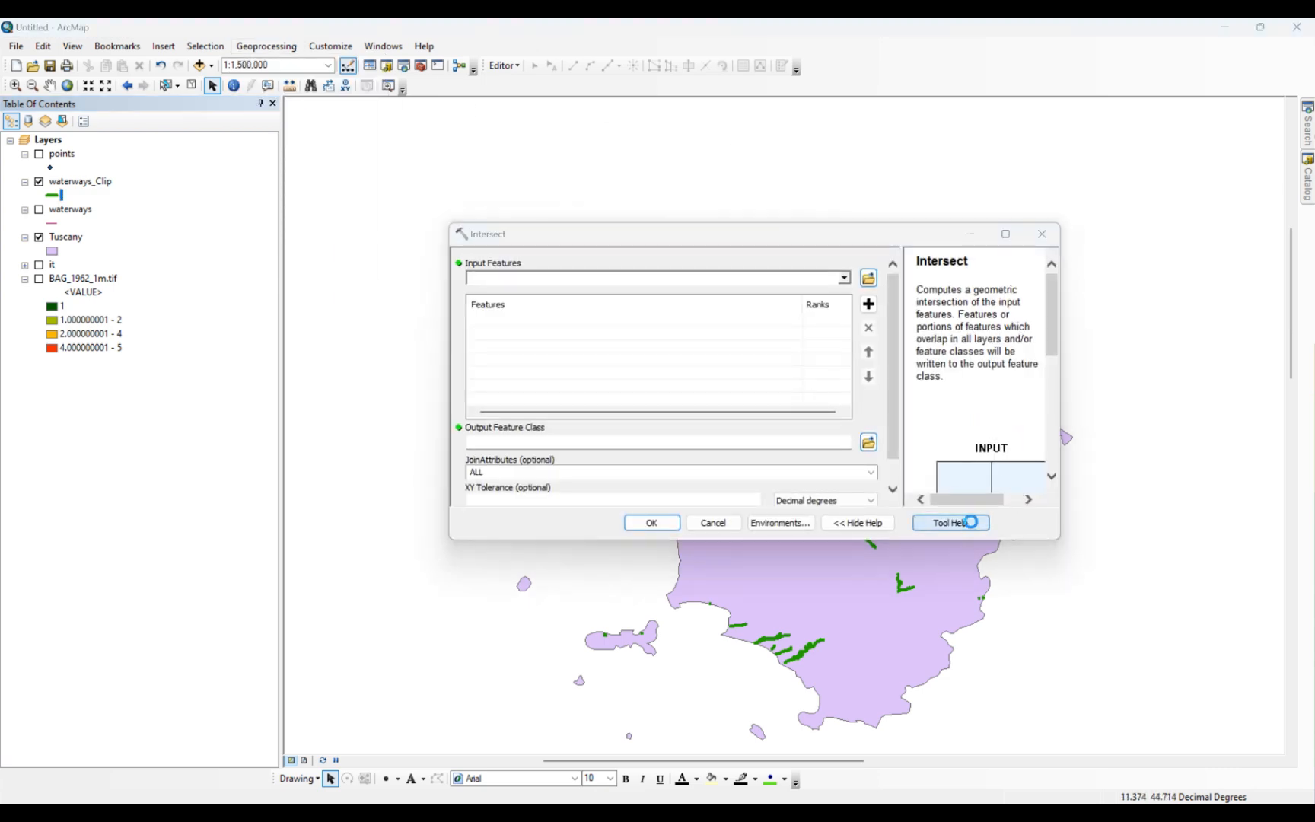
left_click(950, 522)
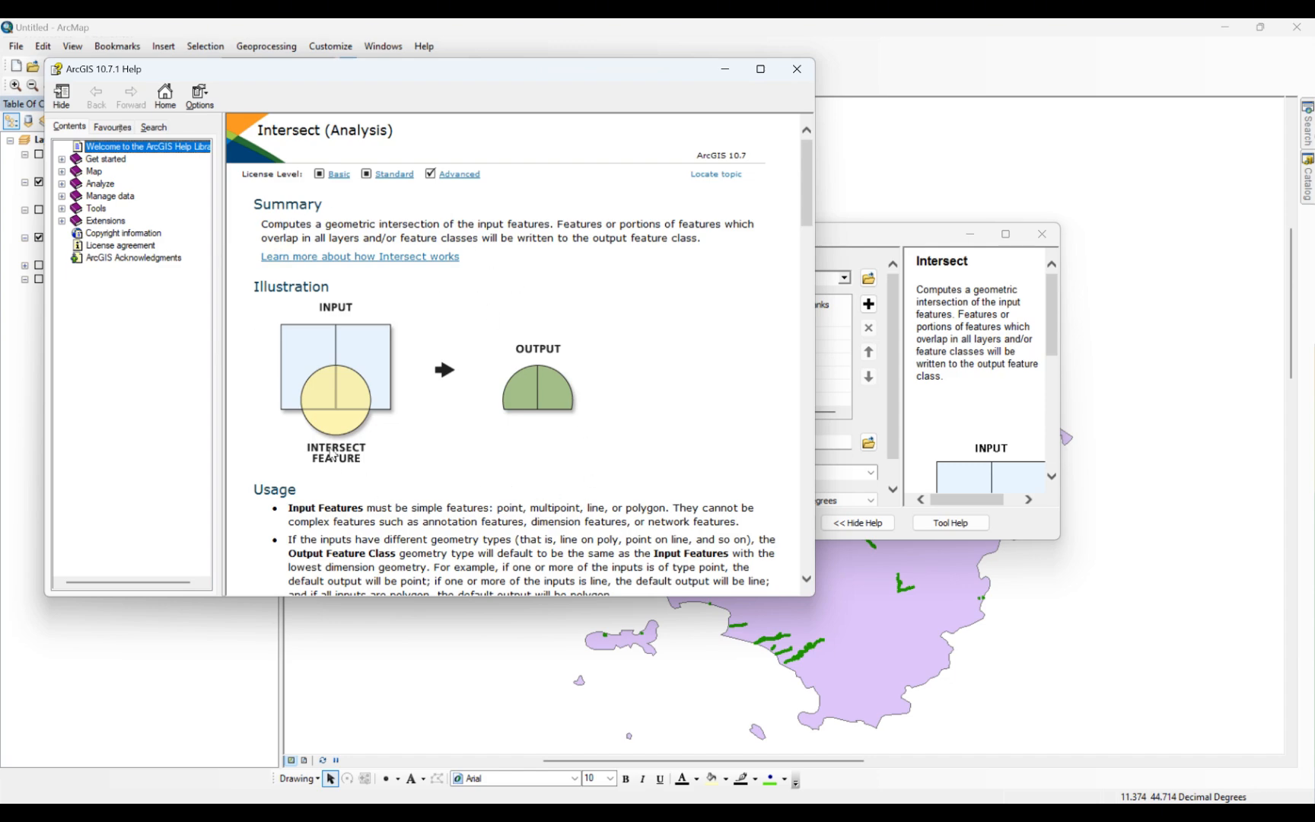
scroll(333, 455, "down", 10)
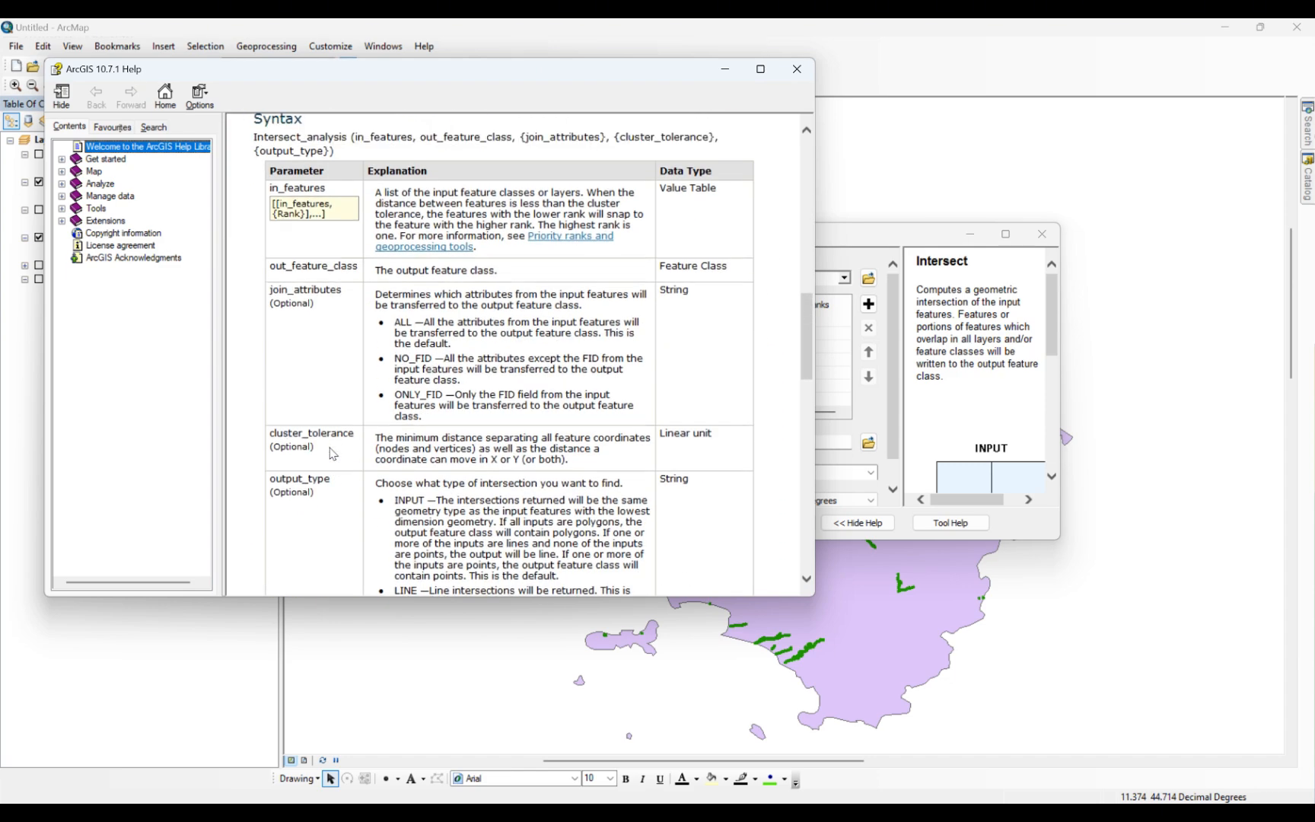
scroll(334, 454, "up", 10)
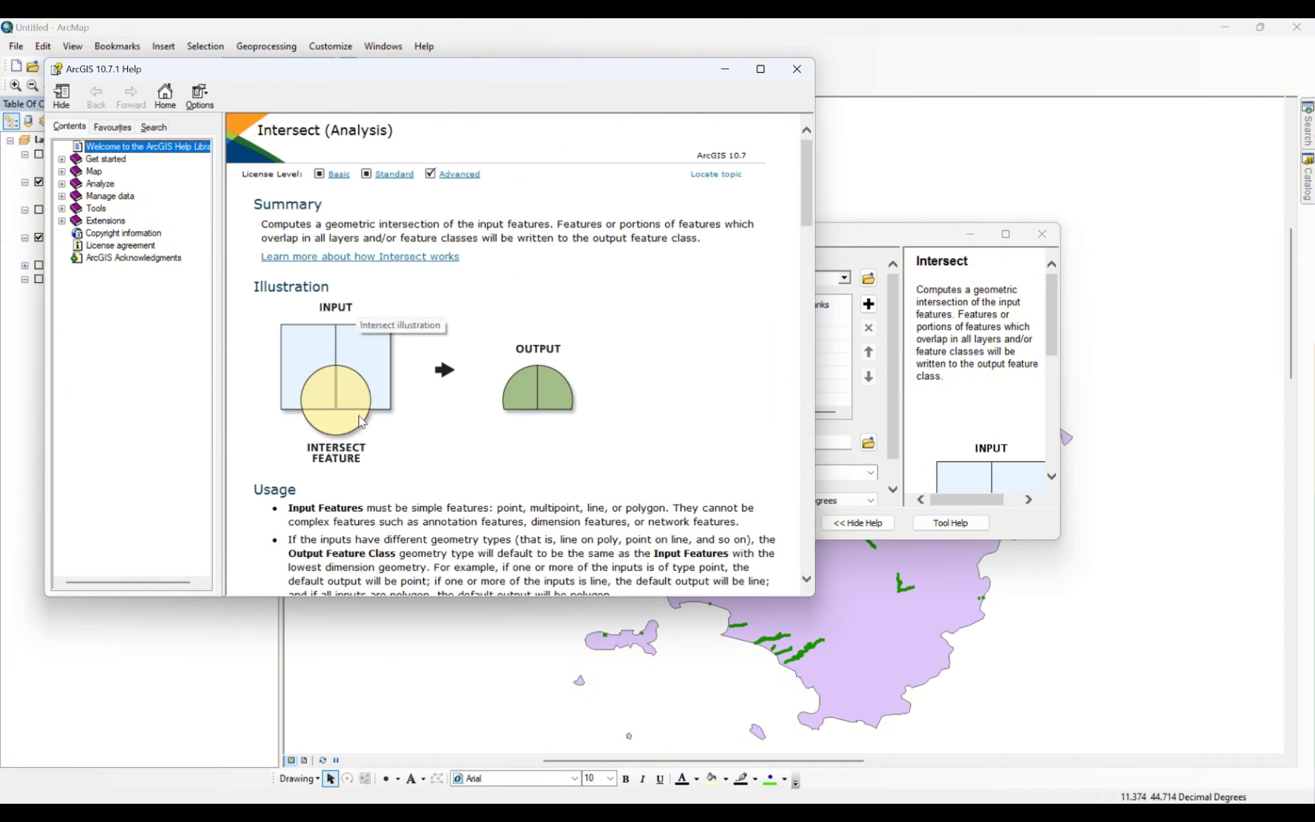
left_click(794, 79)
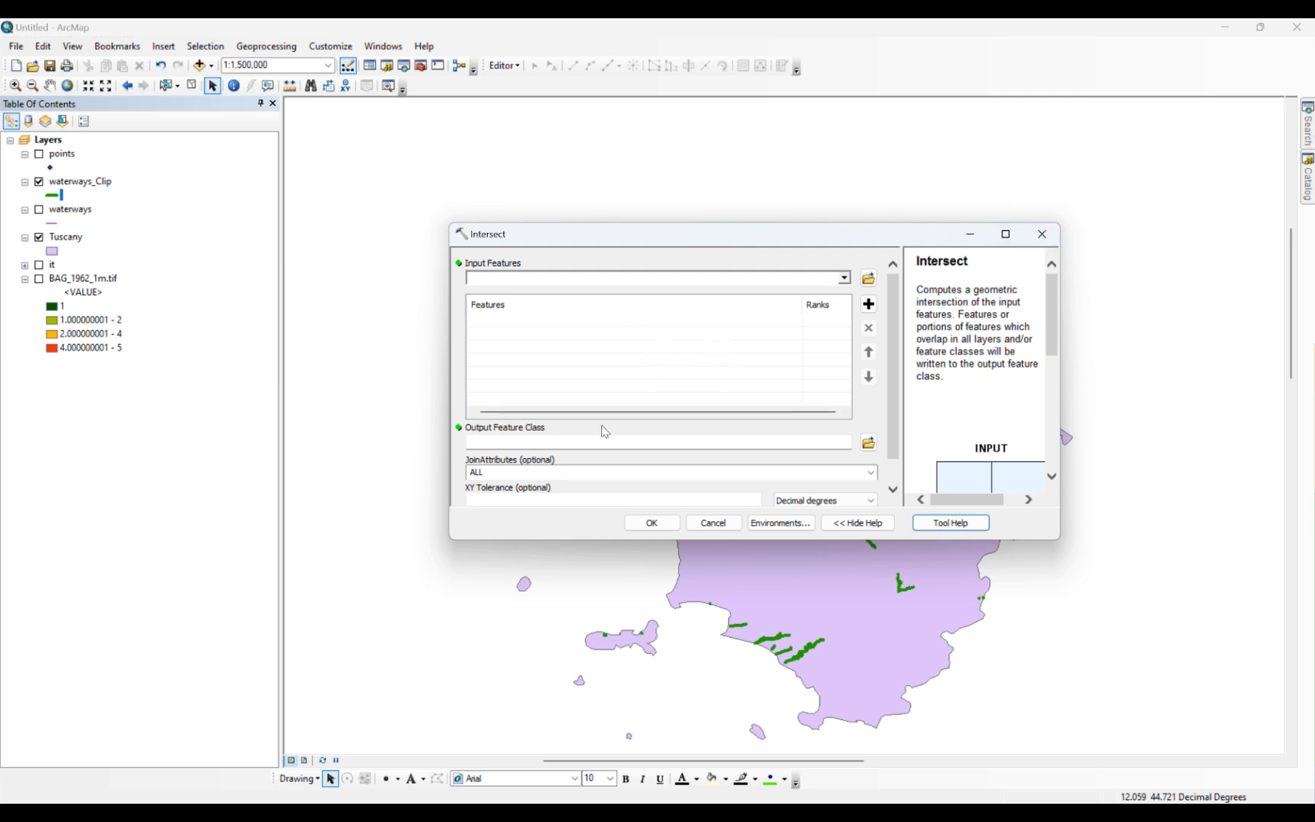
scroll(579, 491, "down", 1)
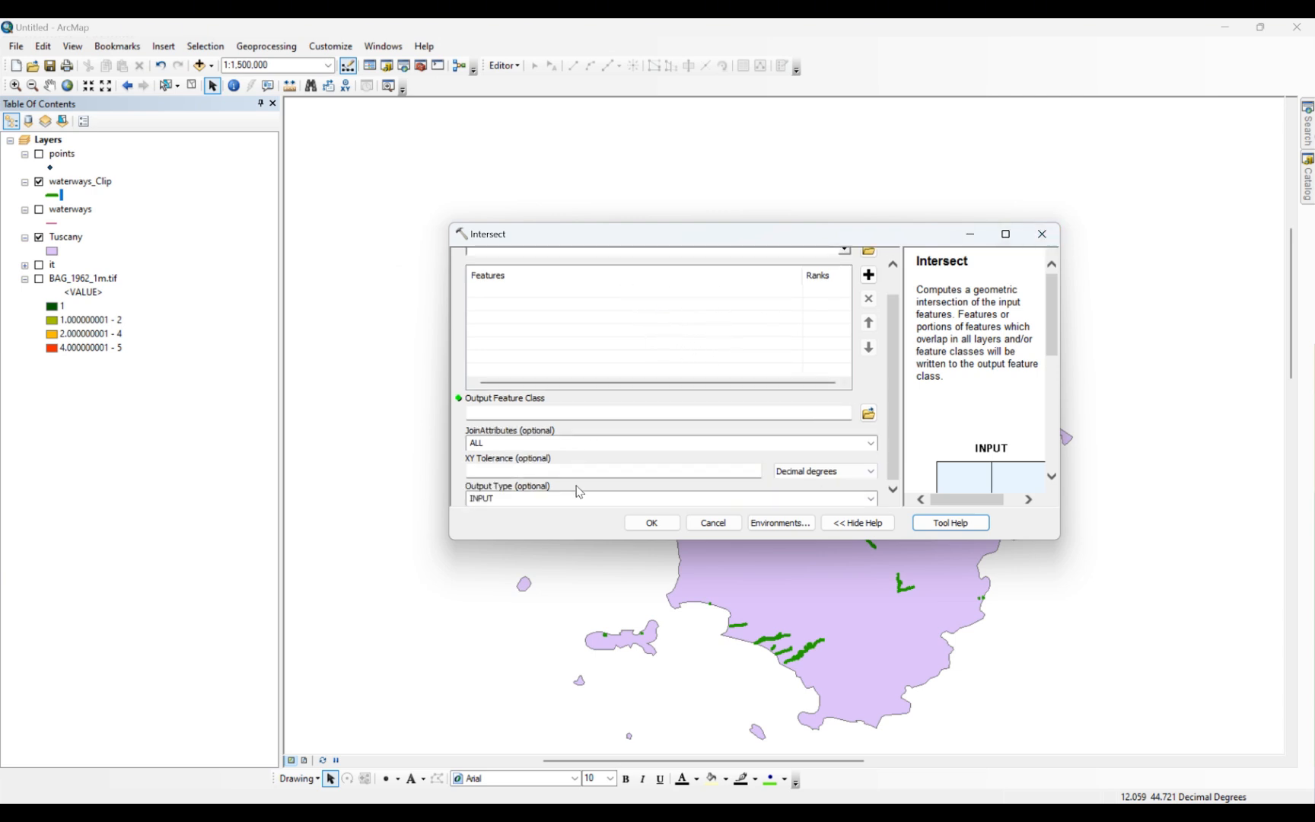
left_click(1041, 235)
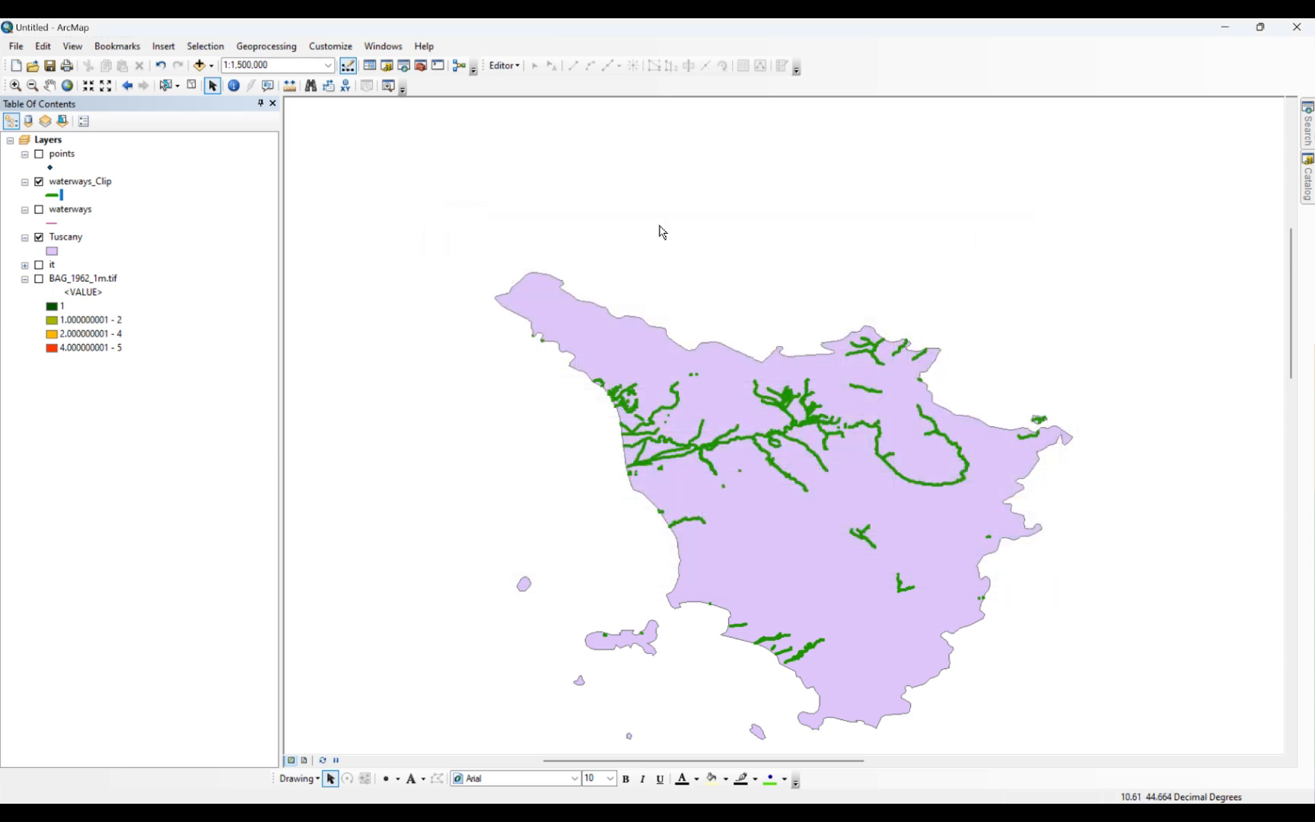
- Examine the Union tool's parameters and its help page with illustration and usage notes, and close both without running the tool
left_click(236, 49)
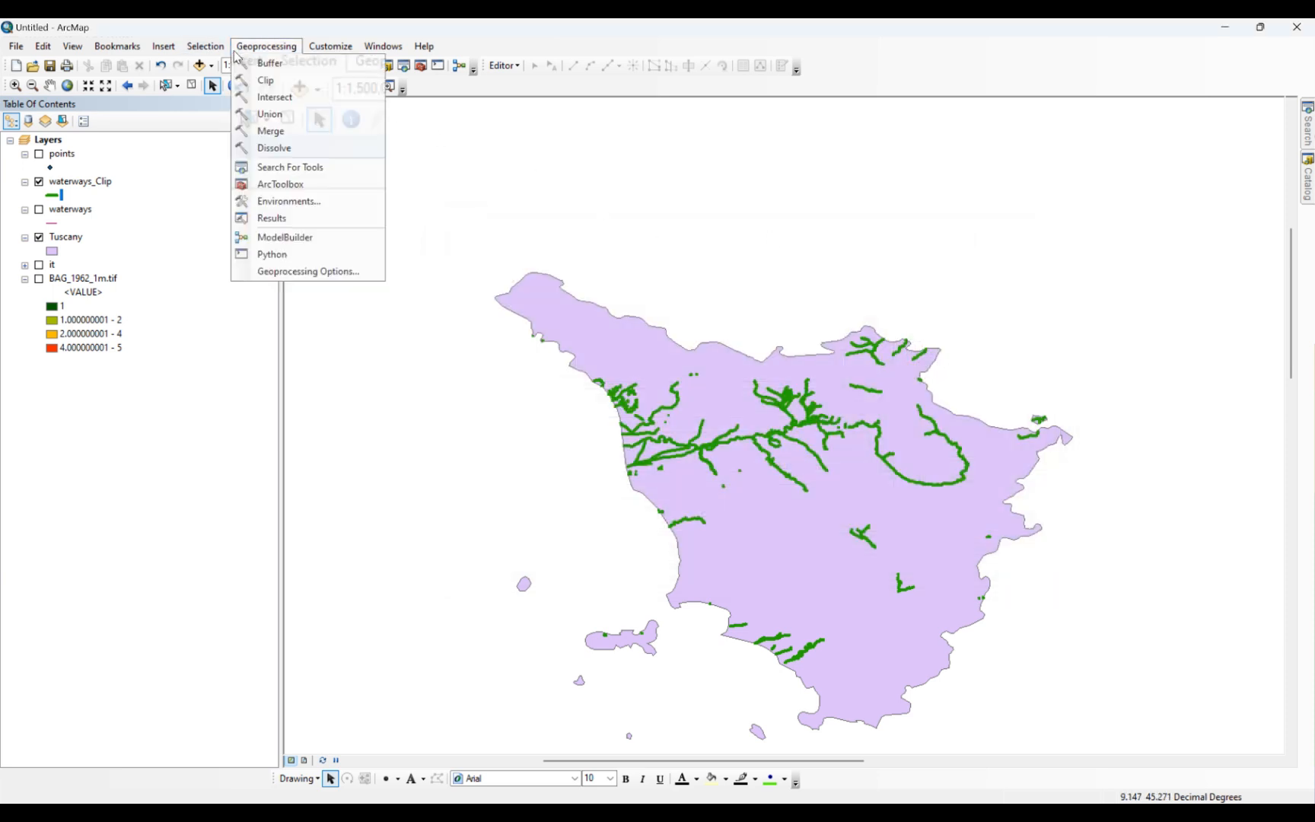
left_click(270, 114)
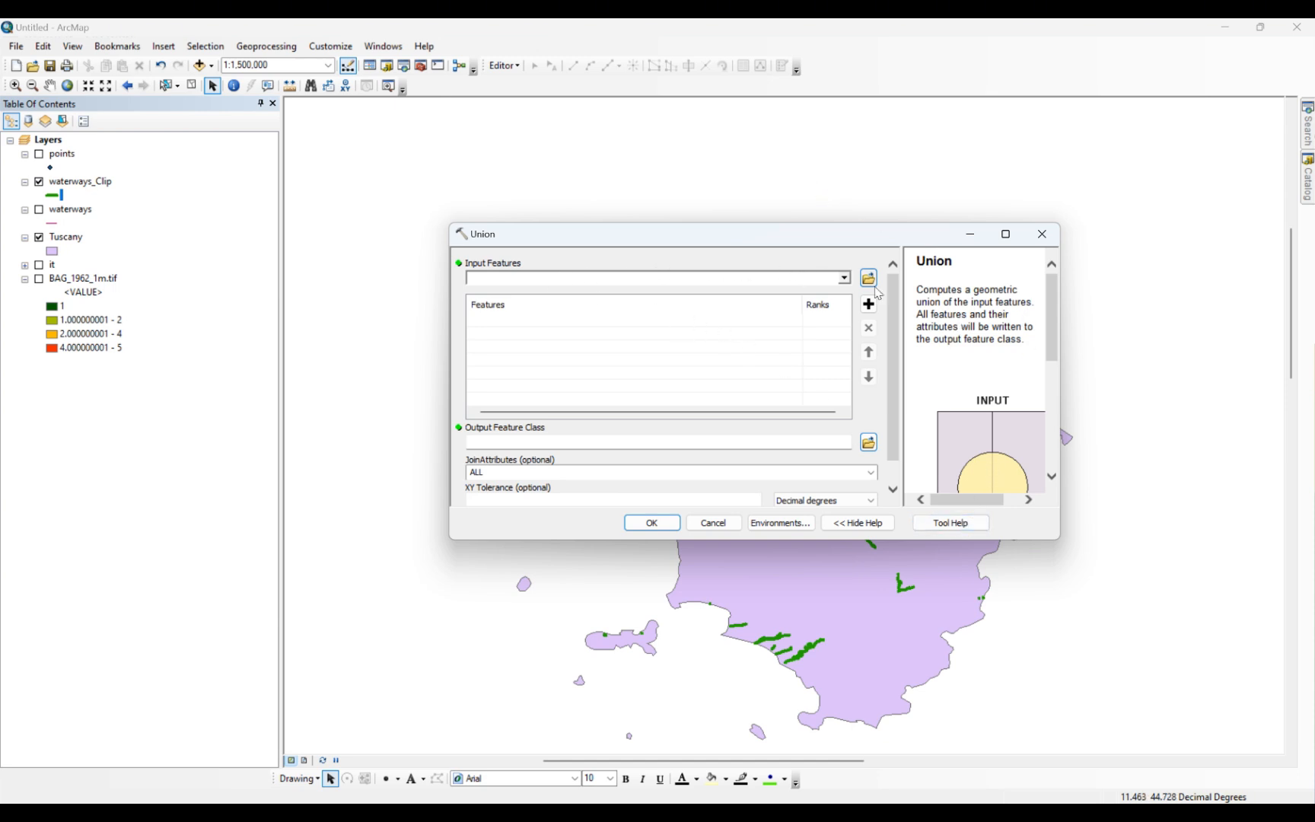
scroll(654, 450, "down", 2)
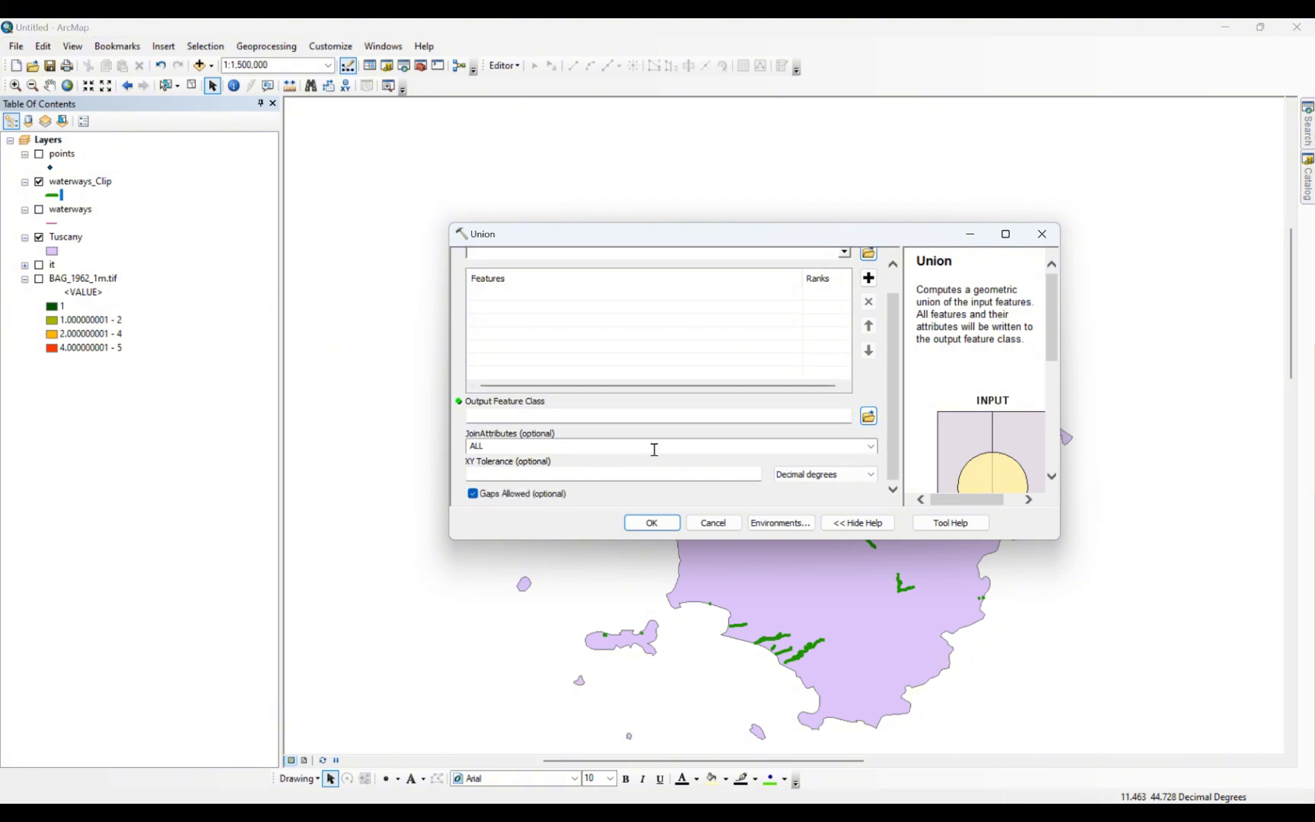
left_click(950, 522)
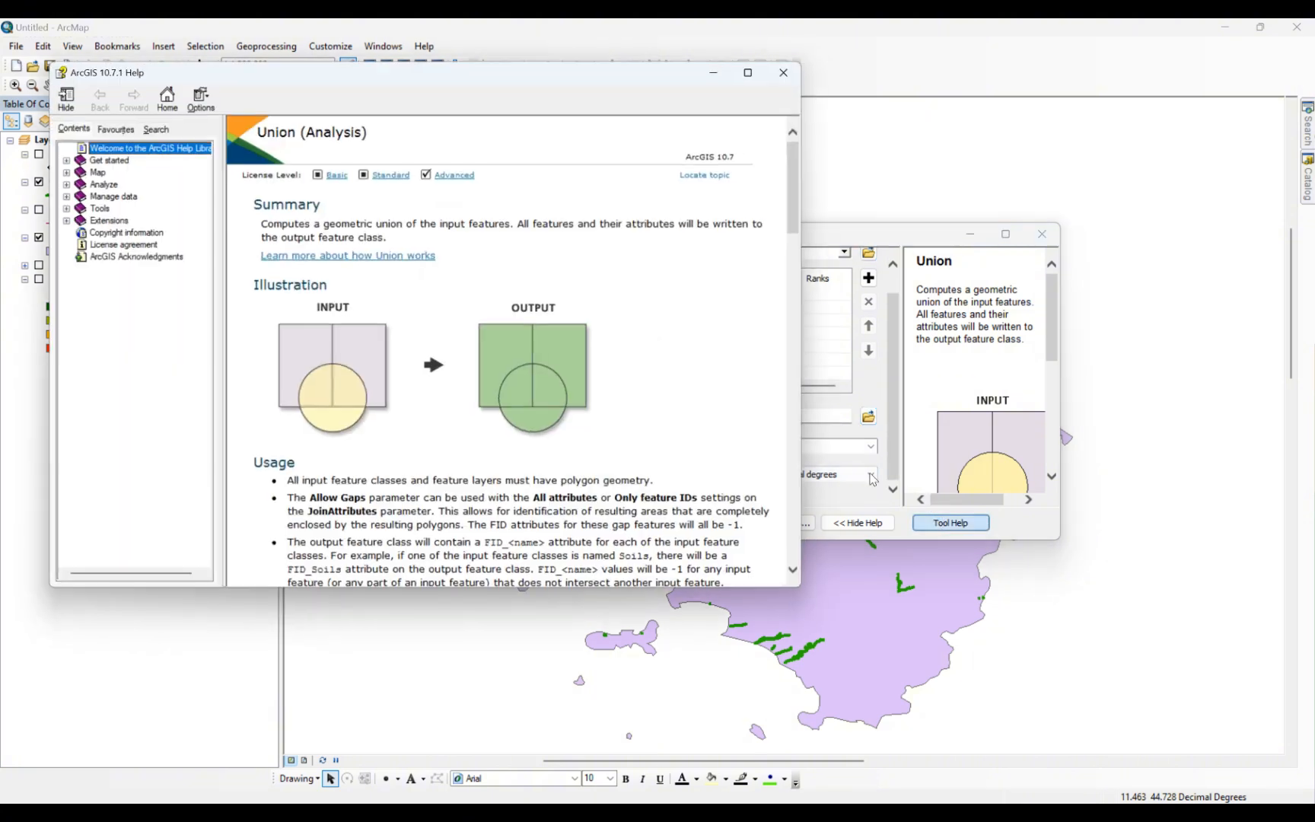
scroll(671, 371, "down", 2)
scroll(674, 373, "up", 2)
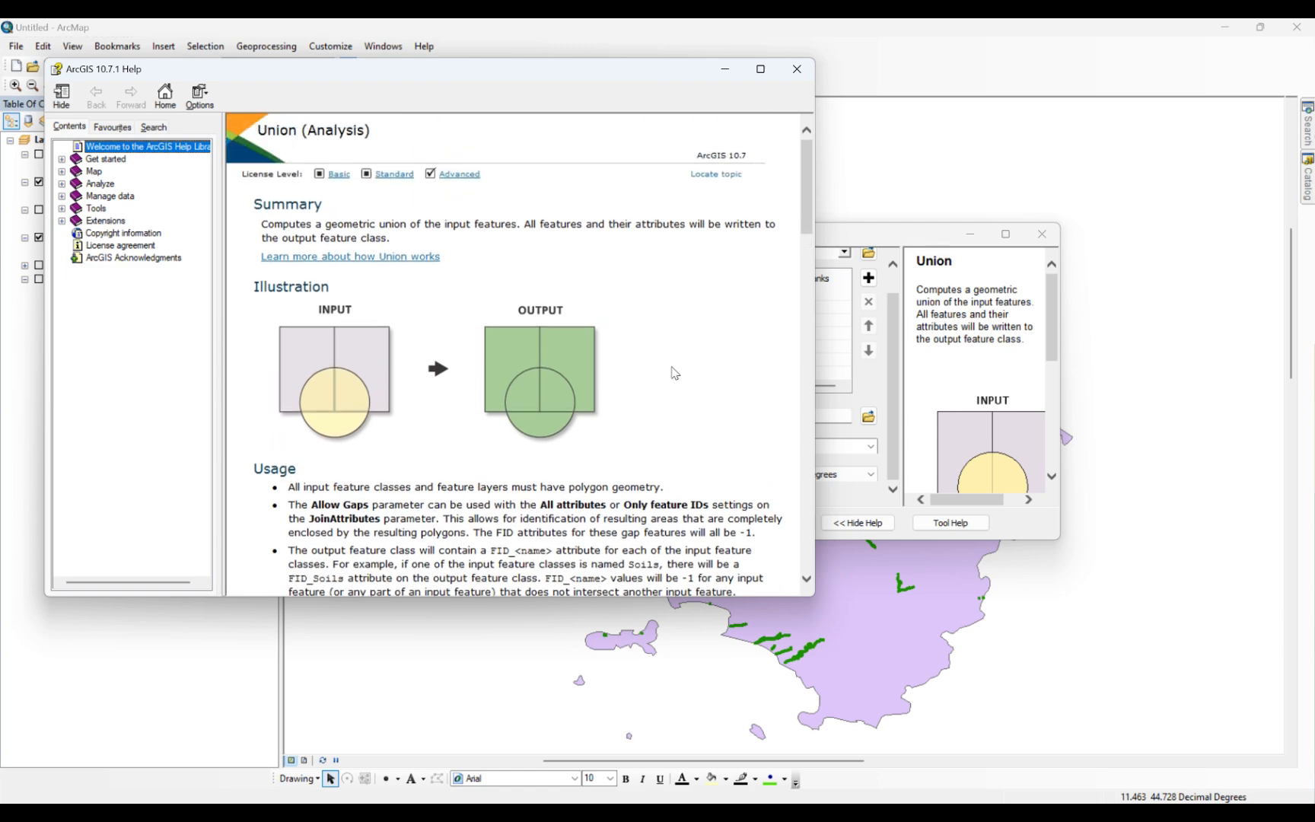
scroll(675, 373, "down", 20)
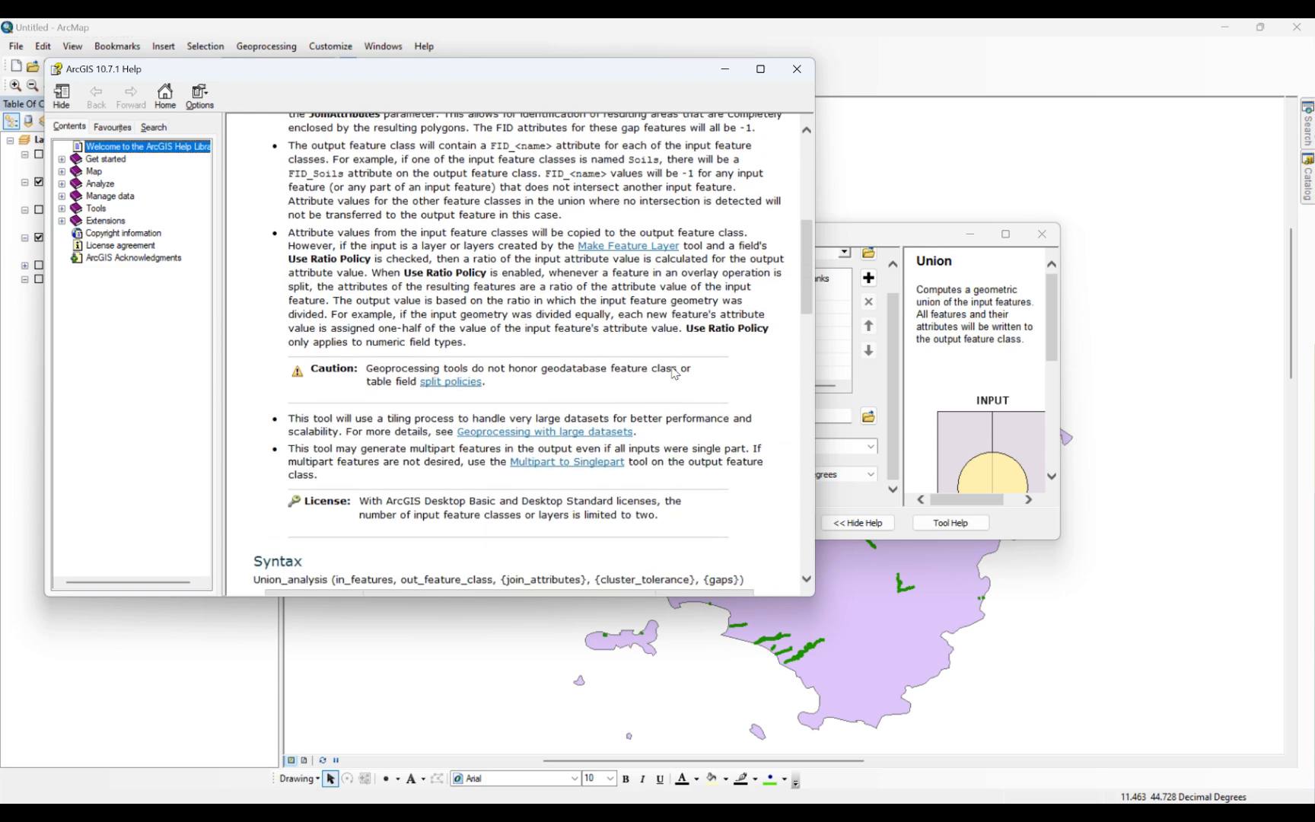
scroll(674, 372, "up", 20)
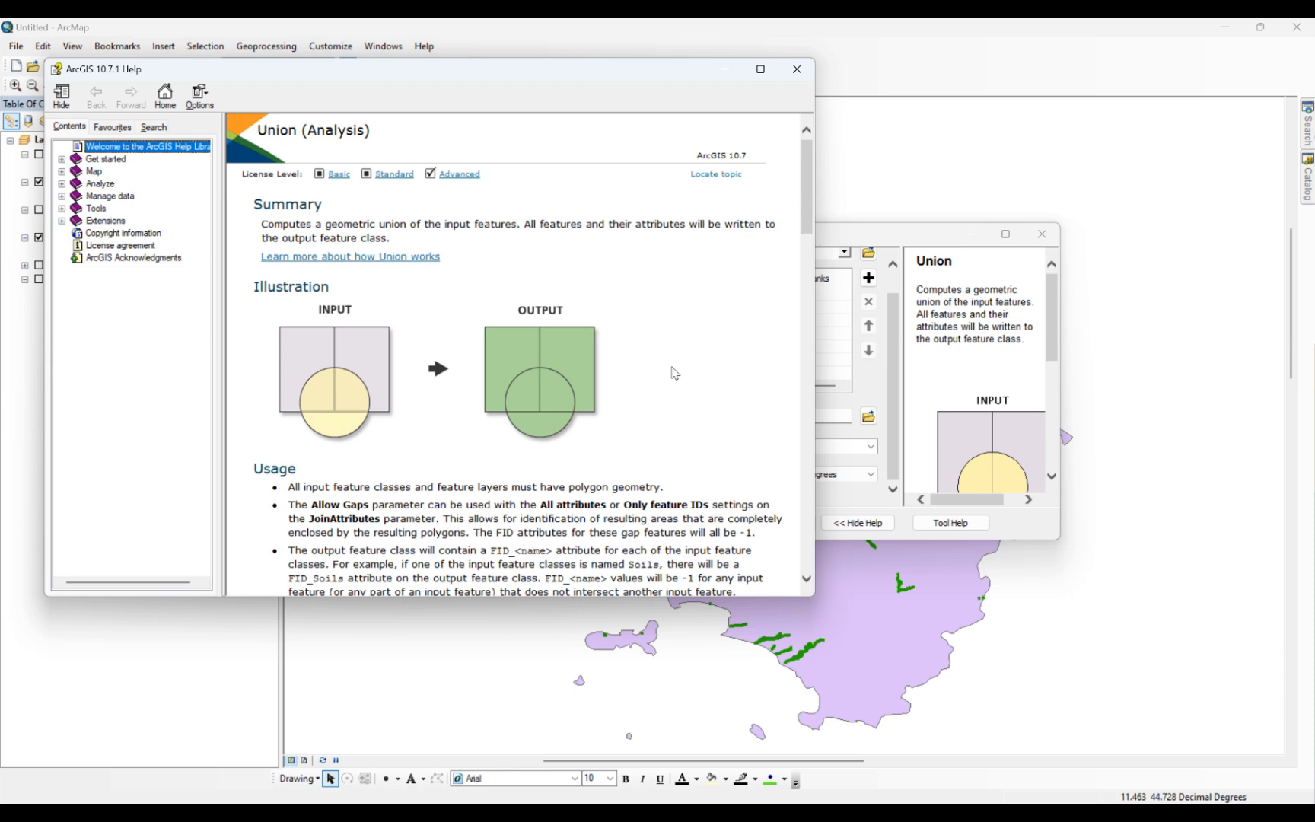
left_click(797, 70)
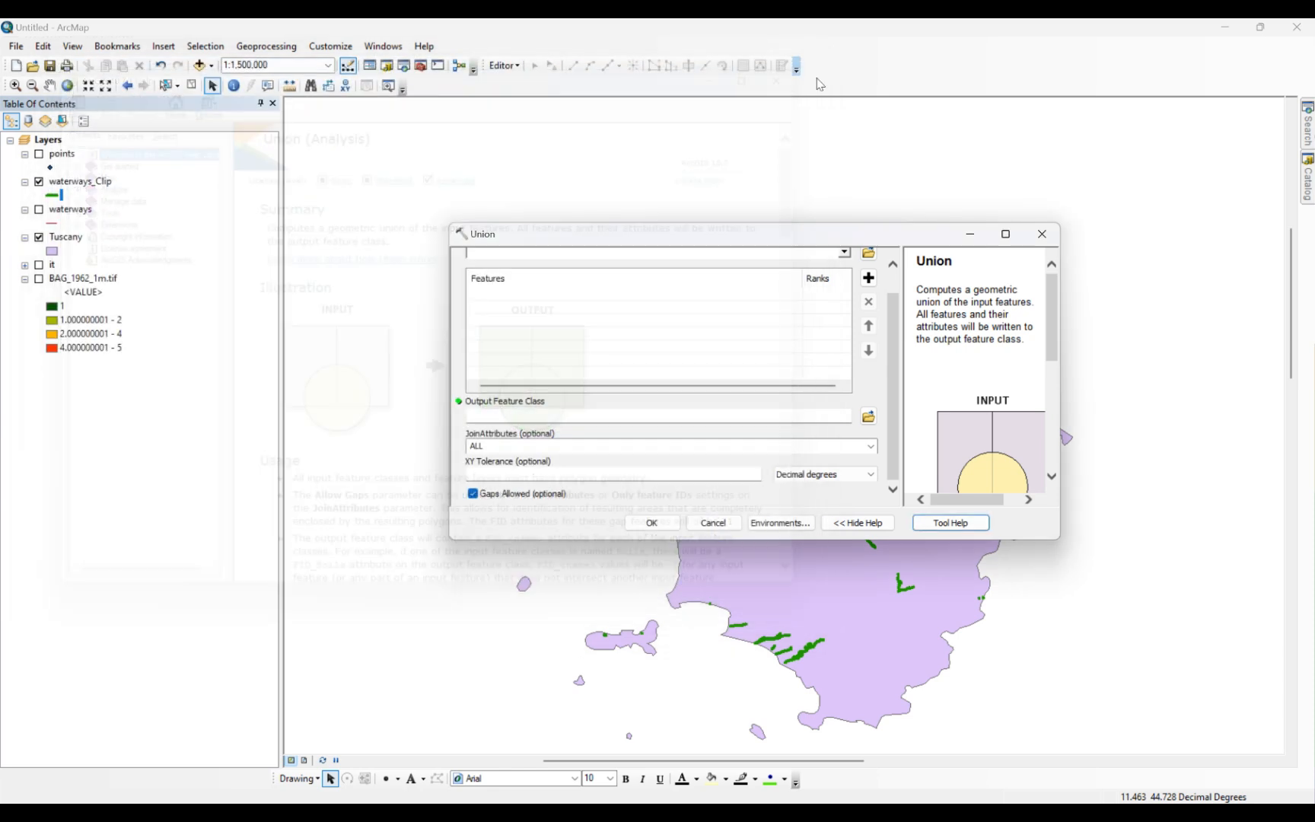
left_click(1042, 235)
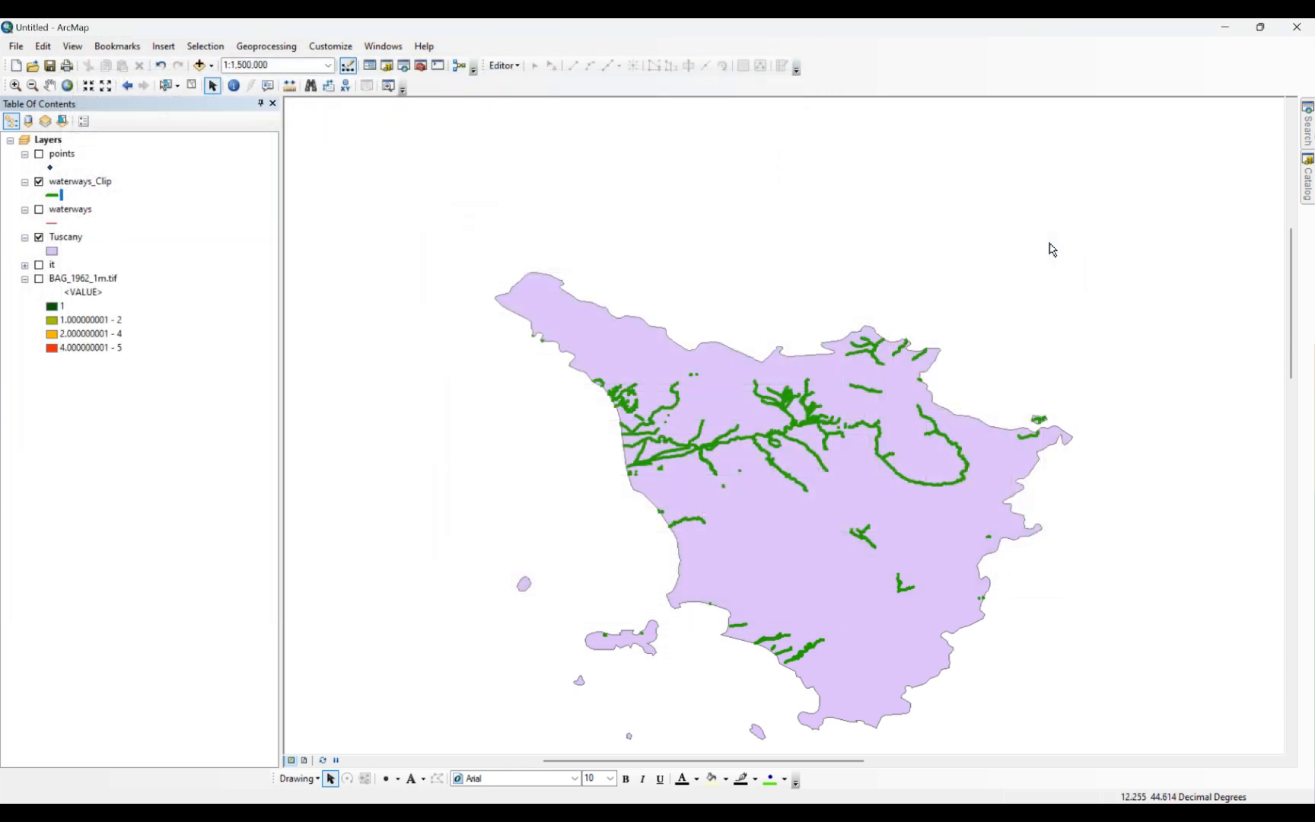
- Hide the Tuscany and waterways_Clip layers, turn on the "it" regions layer and clear the feature selection
left_click(274, 46)
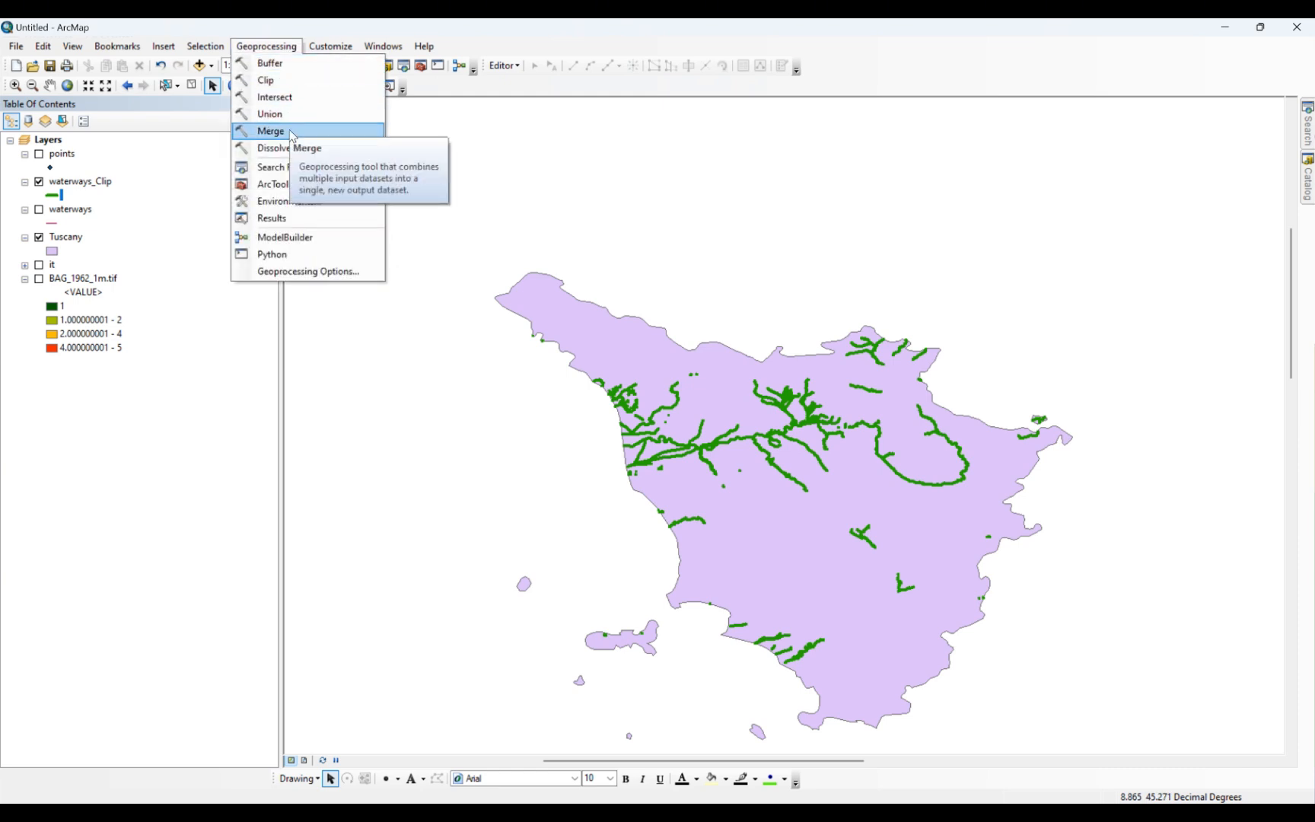
left_click(231, 352)
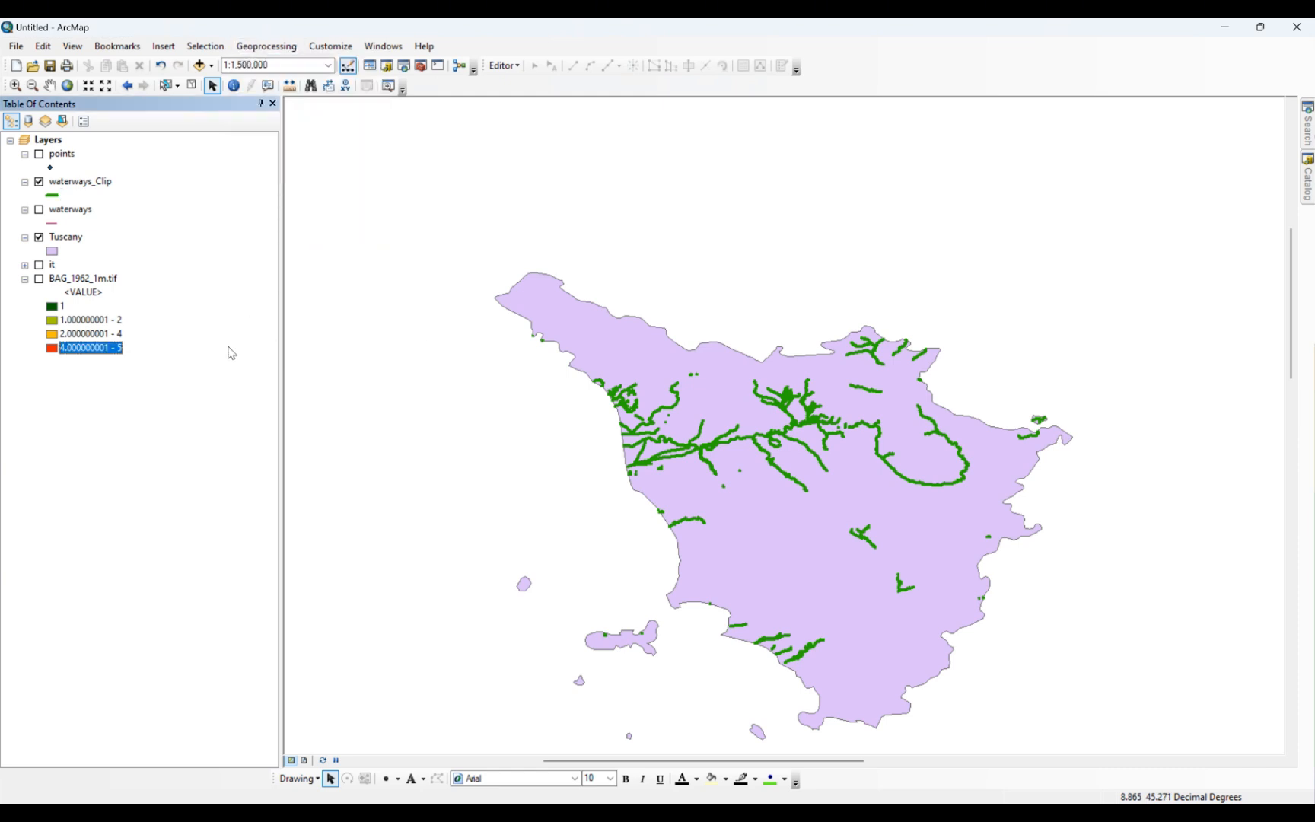
left_click(39, 238)
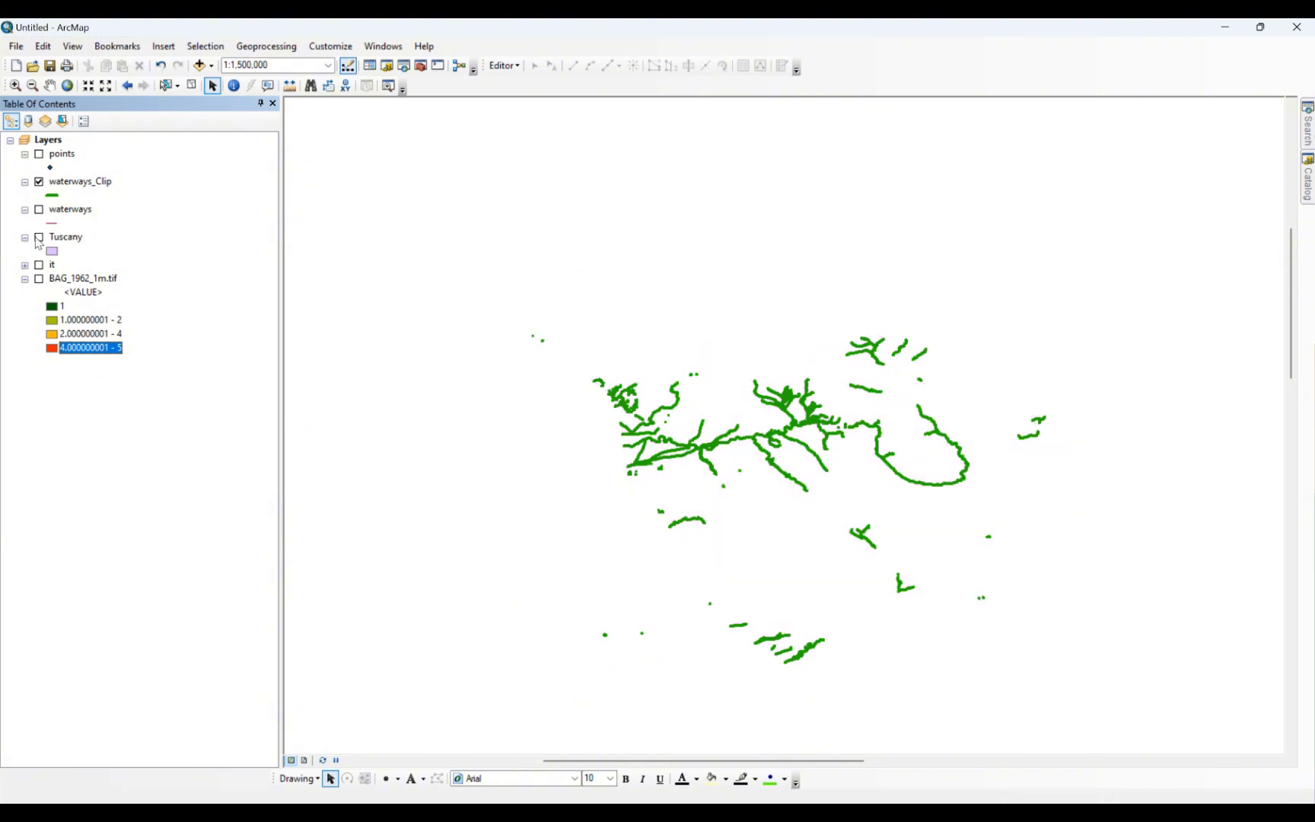
left_click(38, 182)
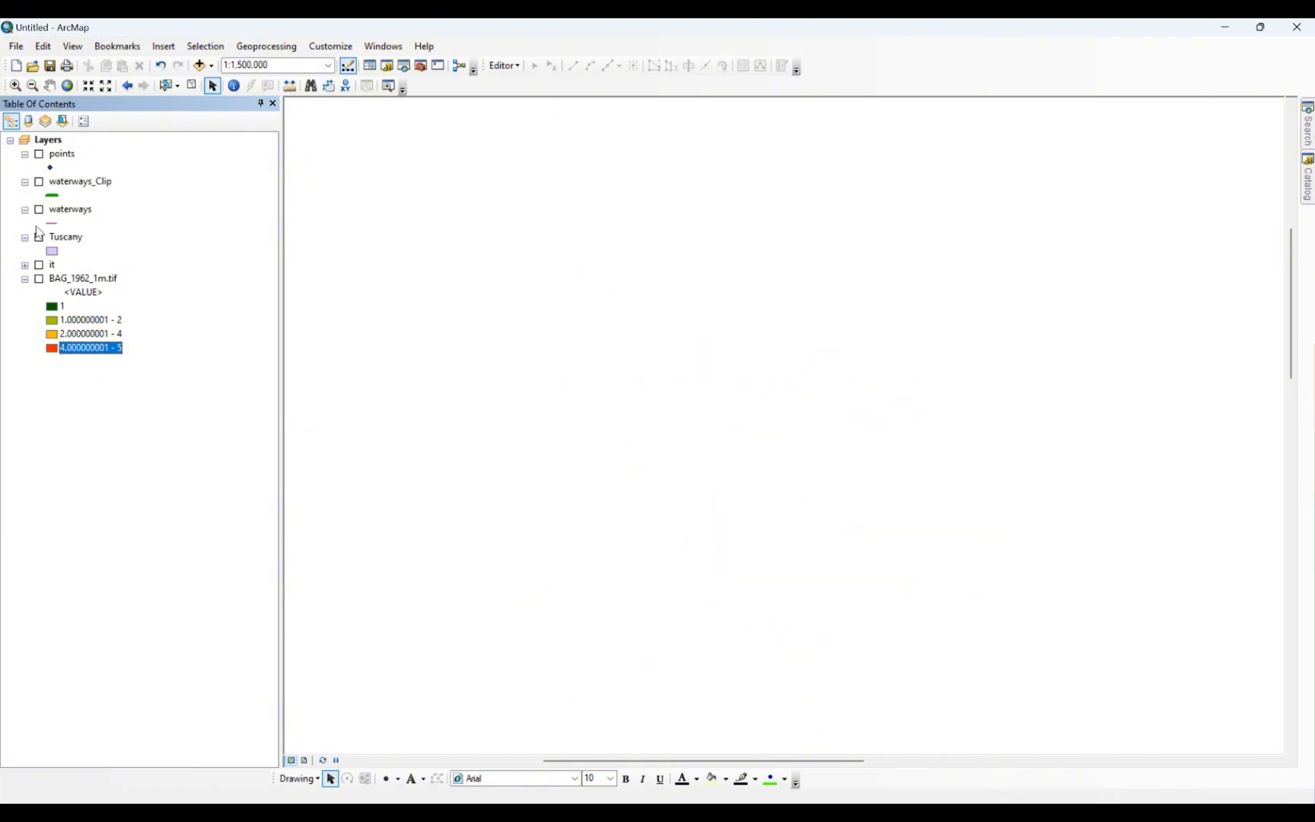
left_click(38, 265)
scroll(805, 481, "down", 3)
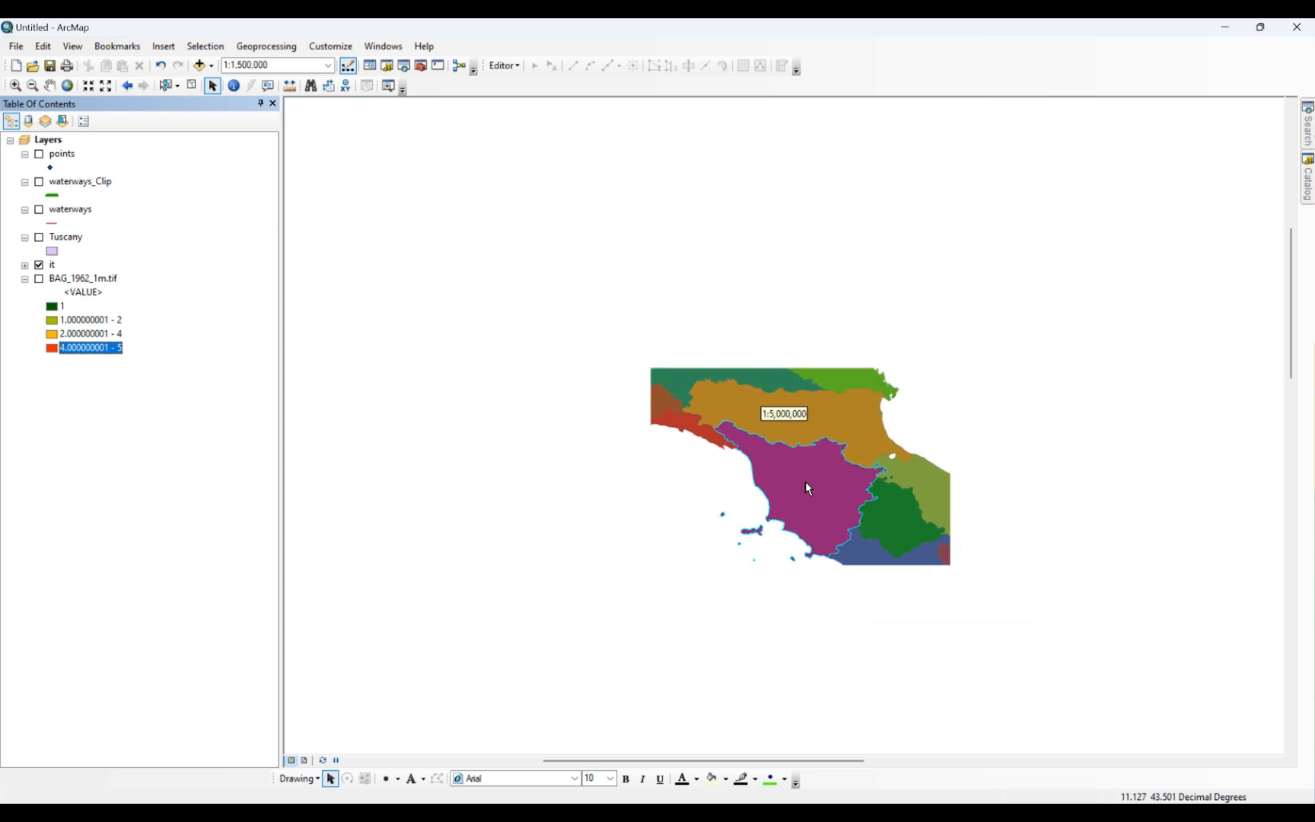
scroll(897, 443, "up", 1)
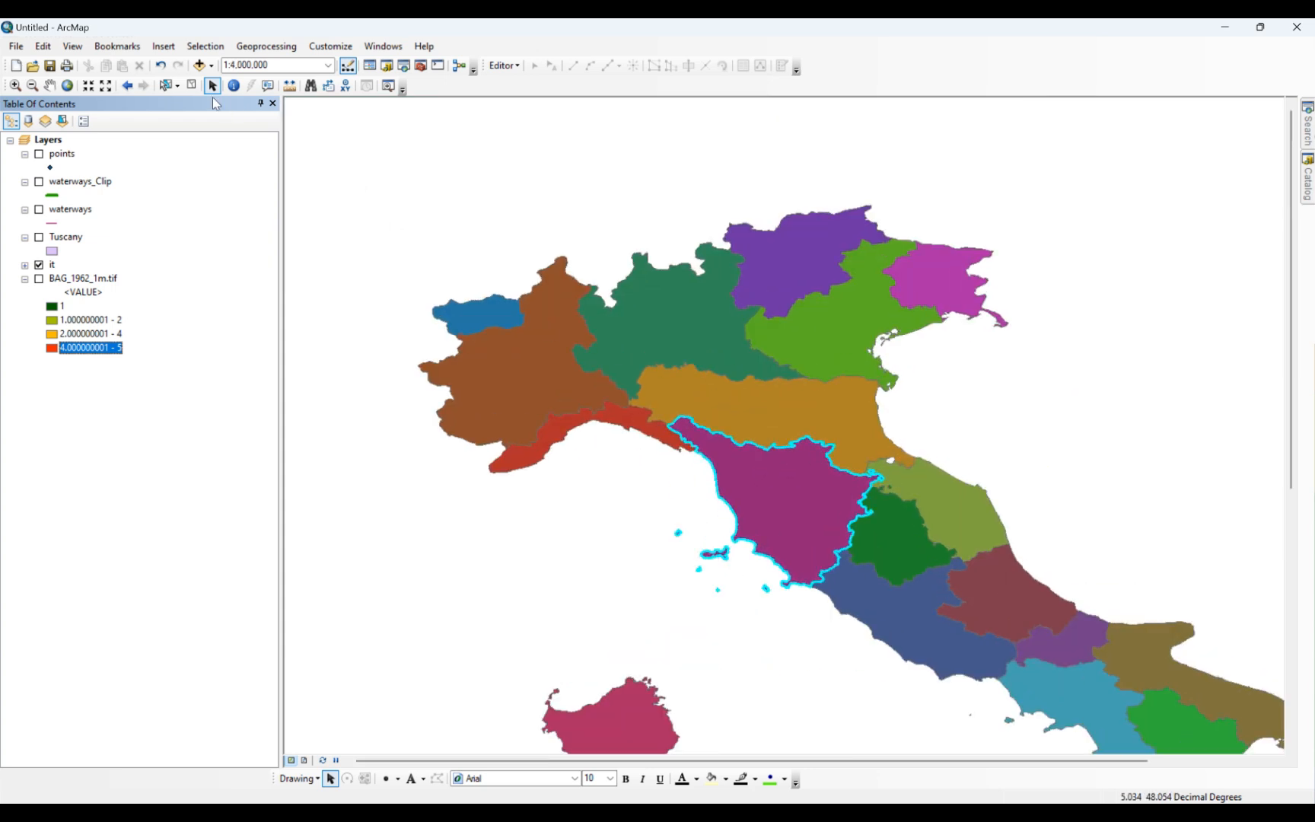
left_click(192, 86)
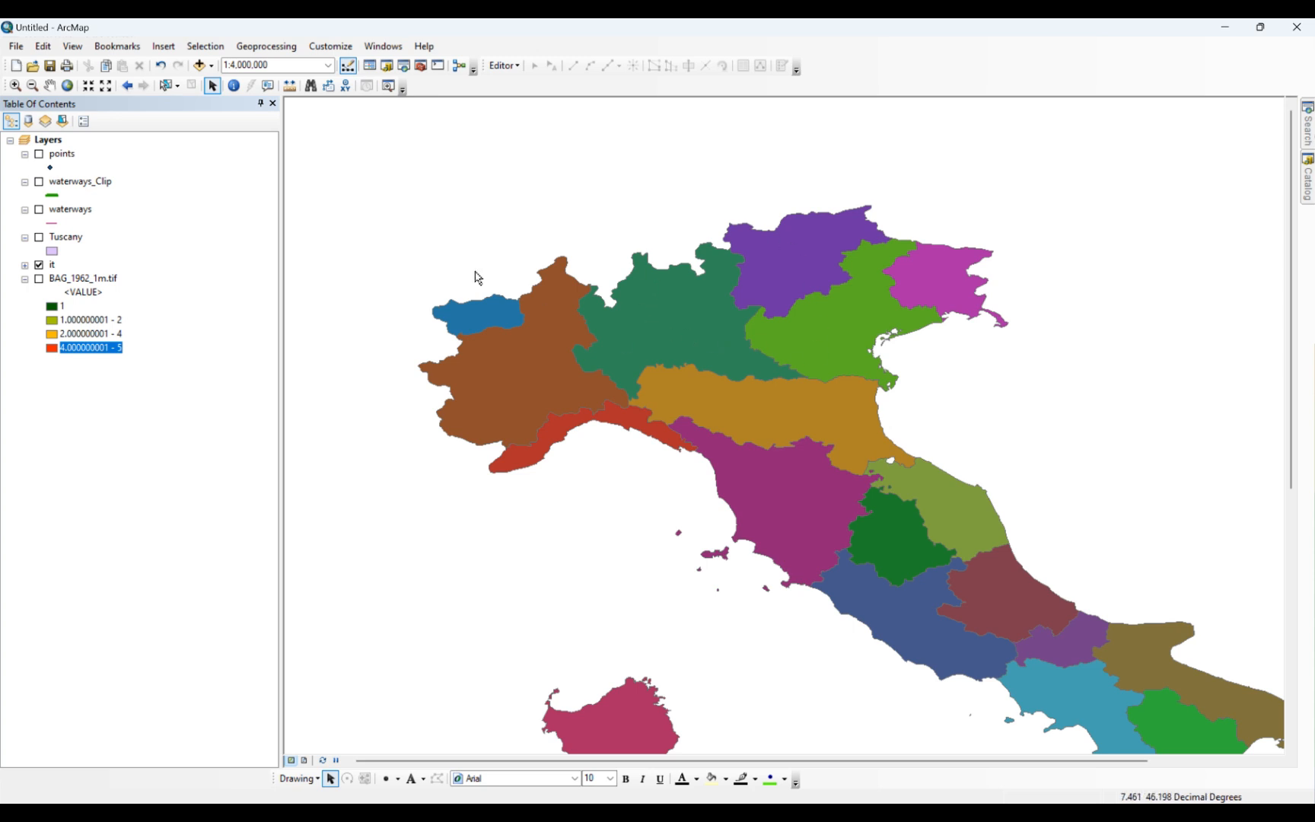
- Run the Merge geoprocessing tool on the "it" layer, keeping the default output dataset it_Merge, and compare the output with the original layer
left_click(281, 50)
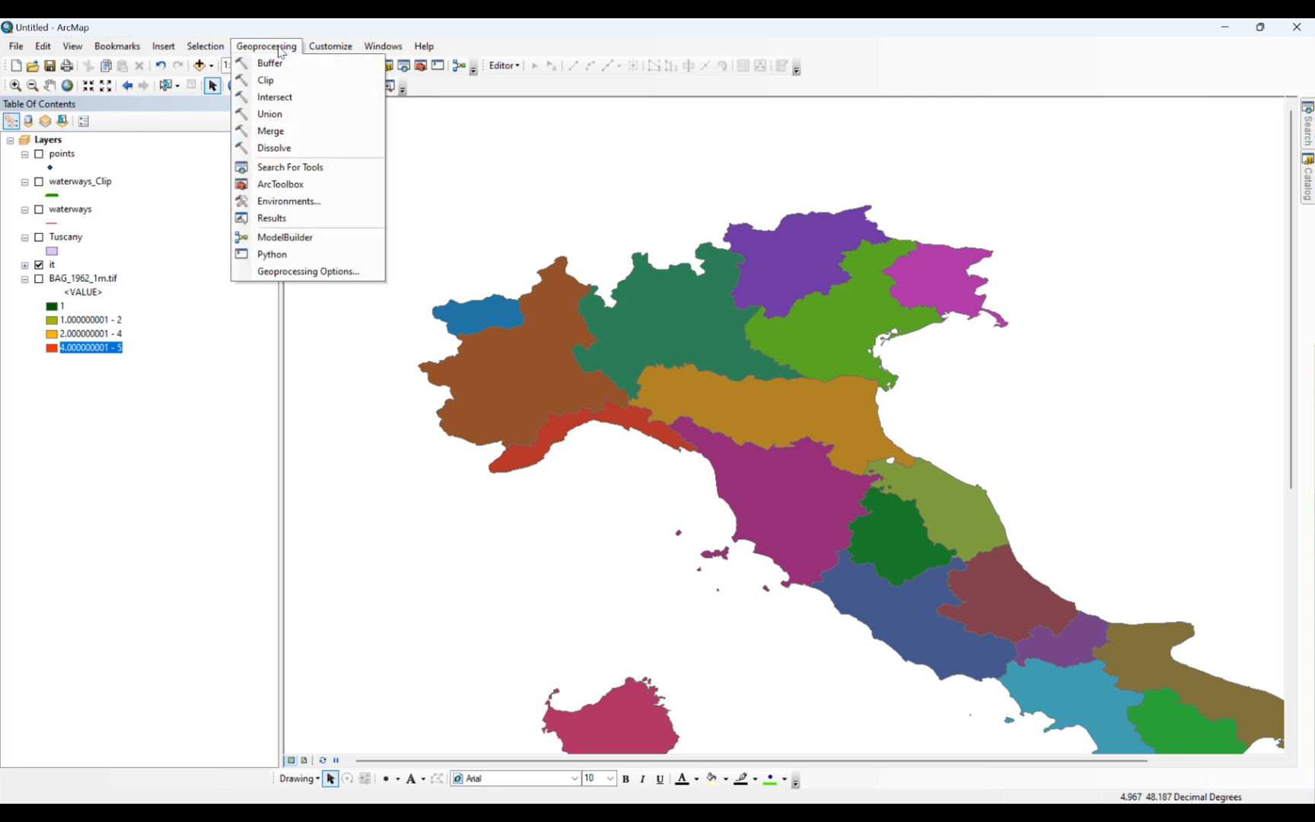
left_click(296, 135)
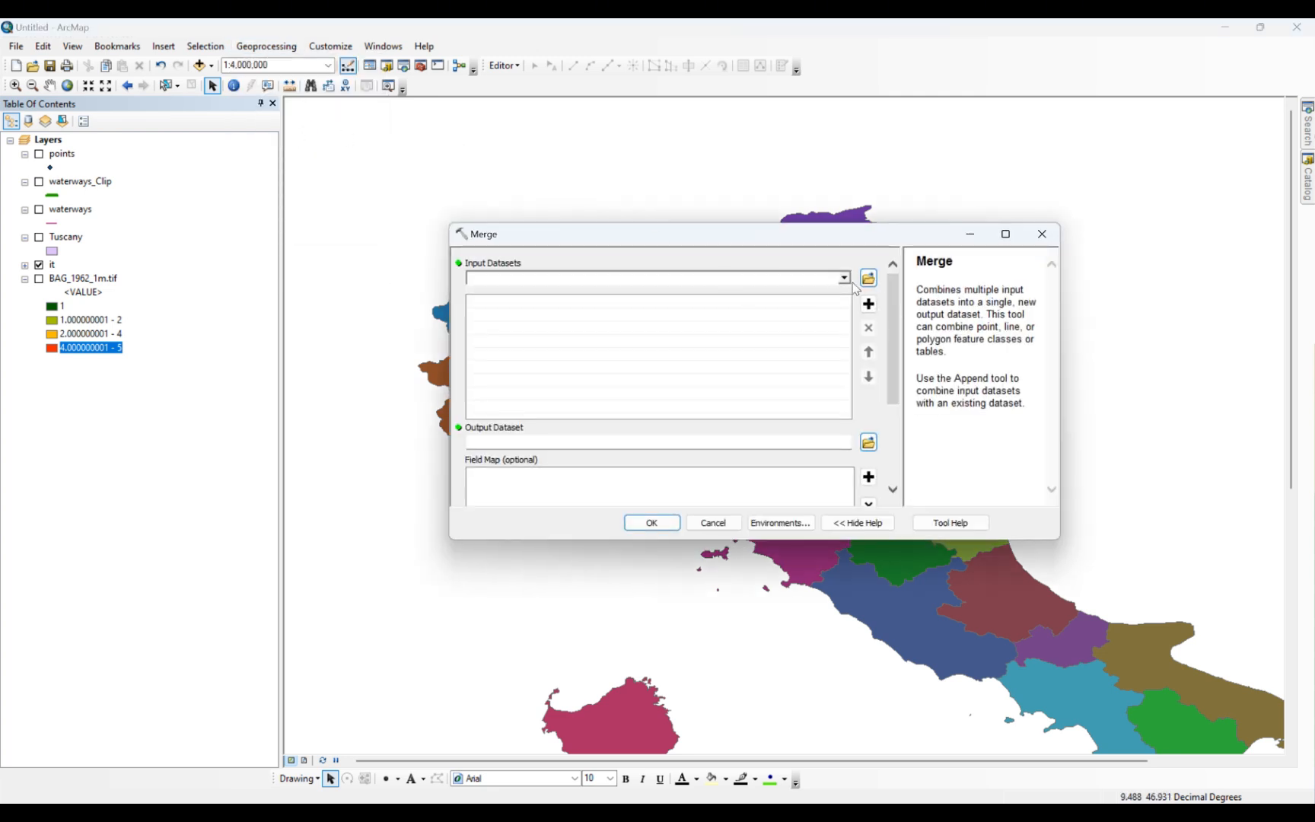
left_click(844, 279)
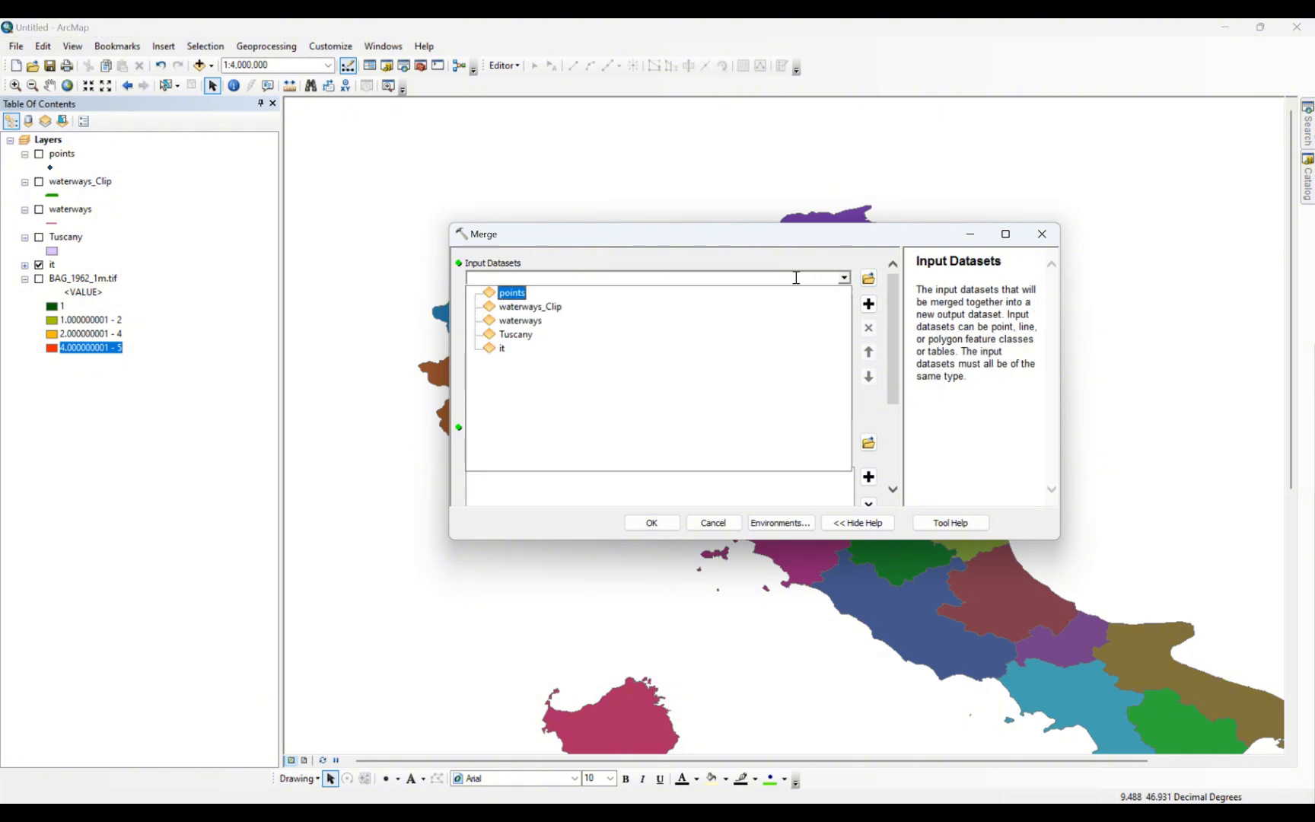
left_click(525, 348)
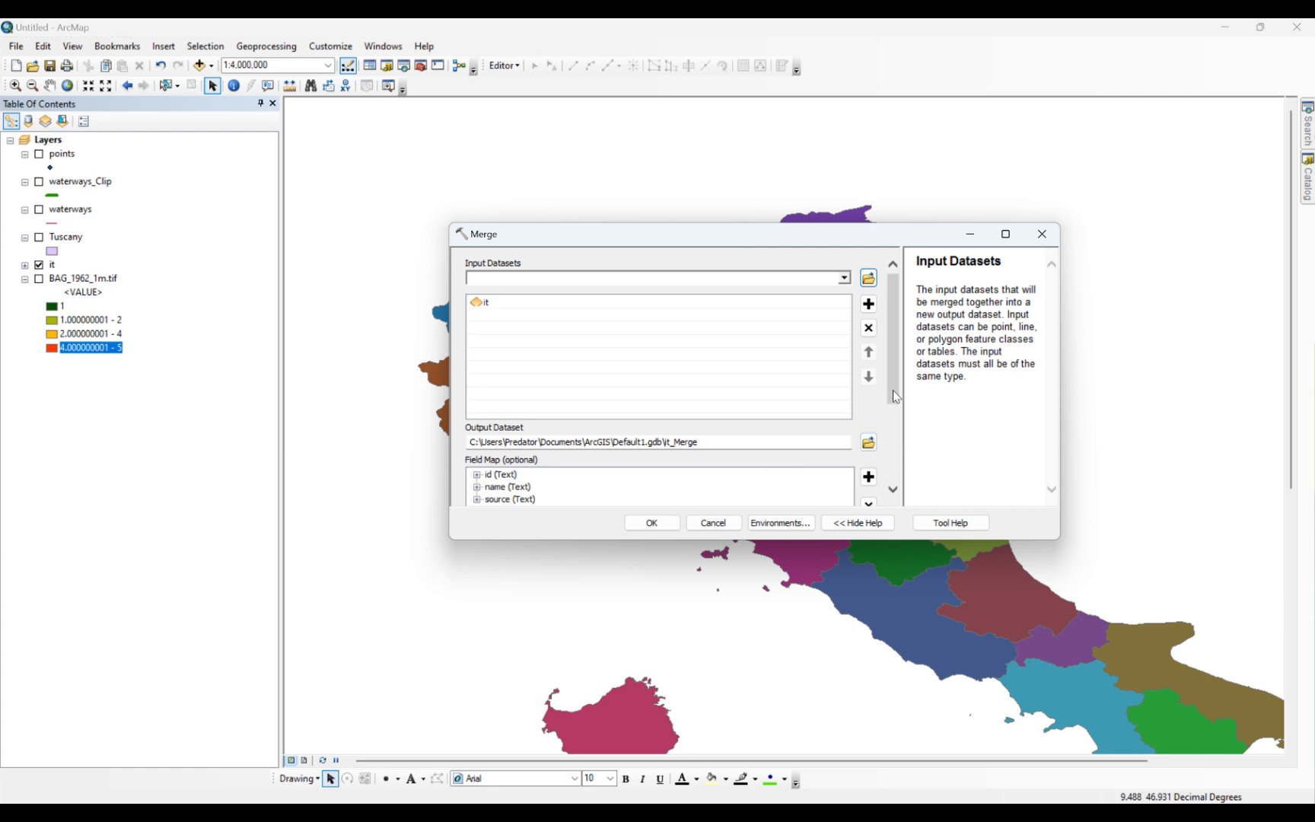
left_click_drag(893, 390, 893, 484)
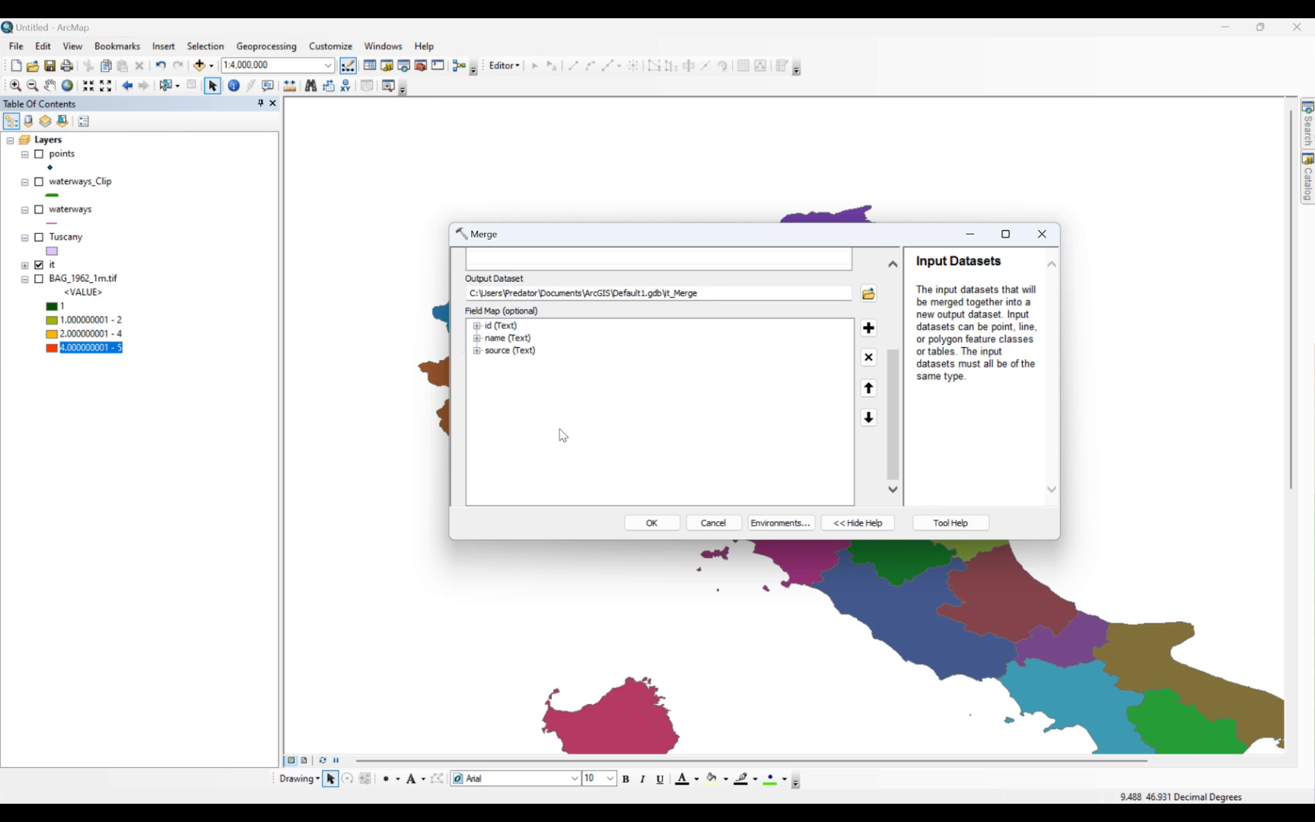
left_click(649, 523)
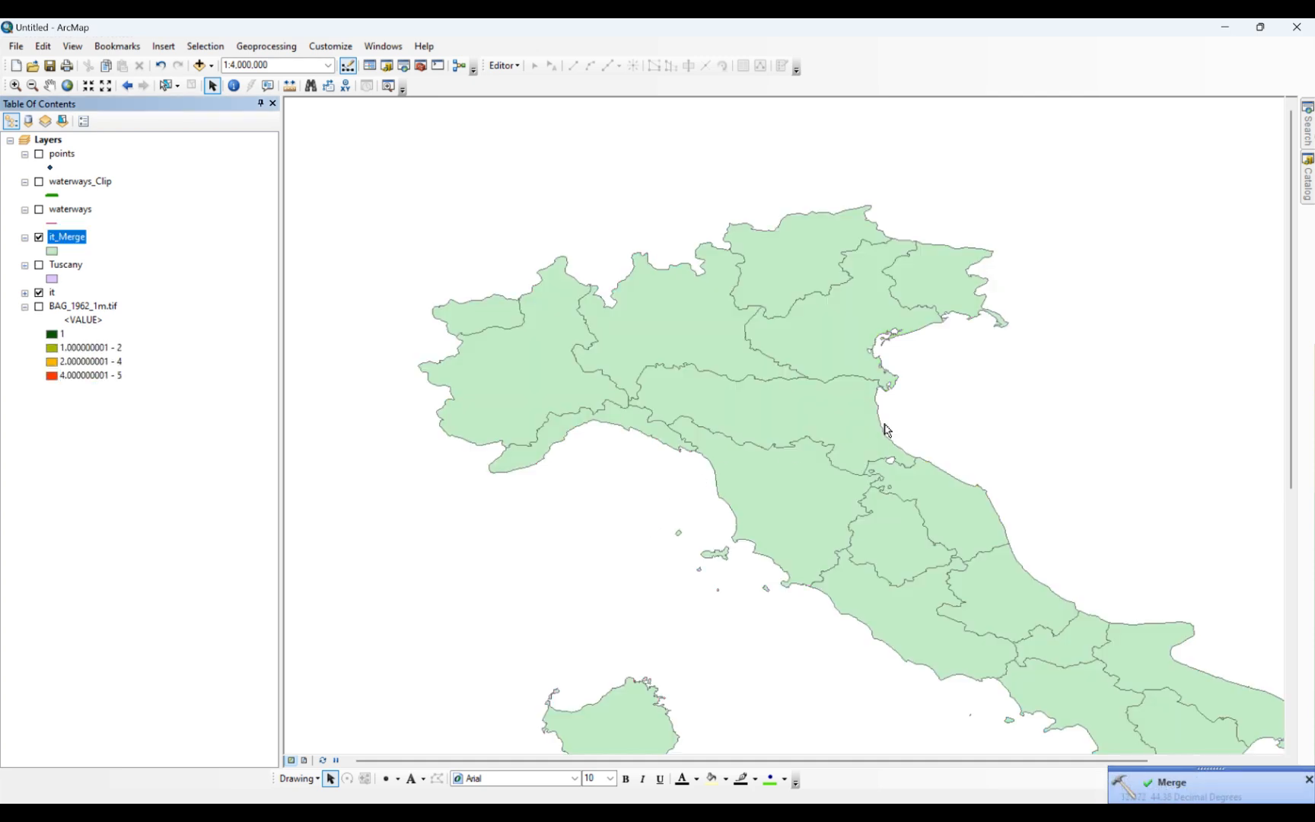
left_click(40, 238)
left_click(40, 238)
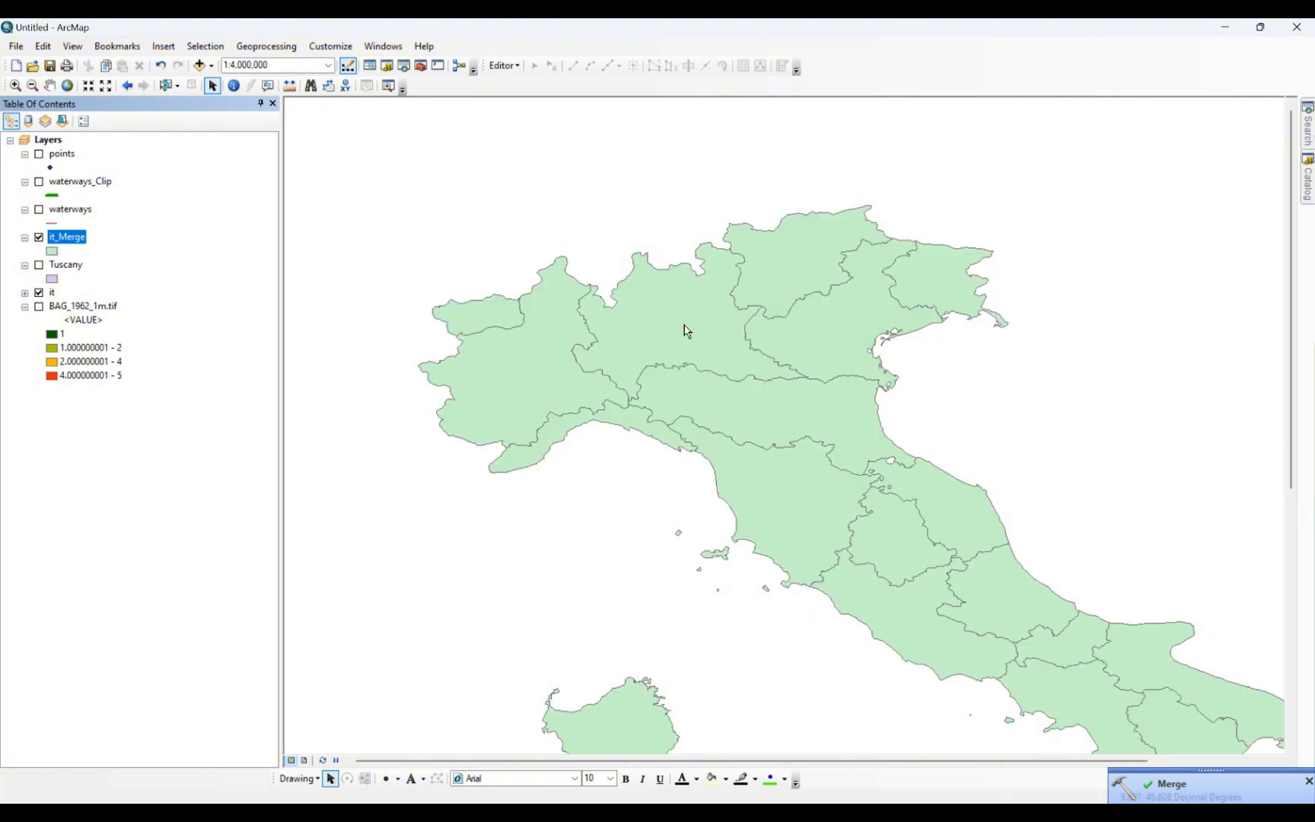
- Start an edit session on the it_Merge layer and merge the Emilia-Romagna region into the Tuscany feature
left_click(508, 67)
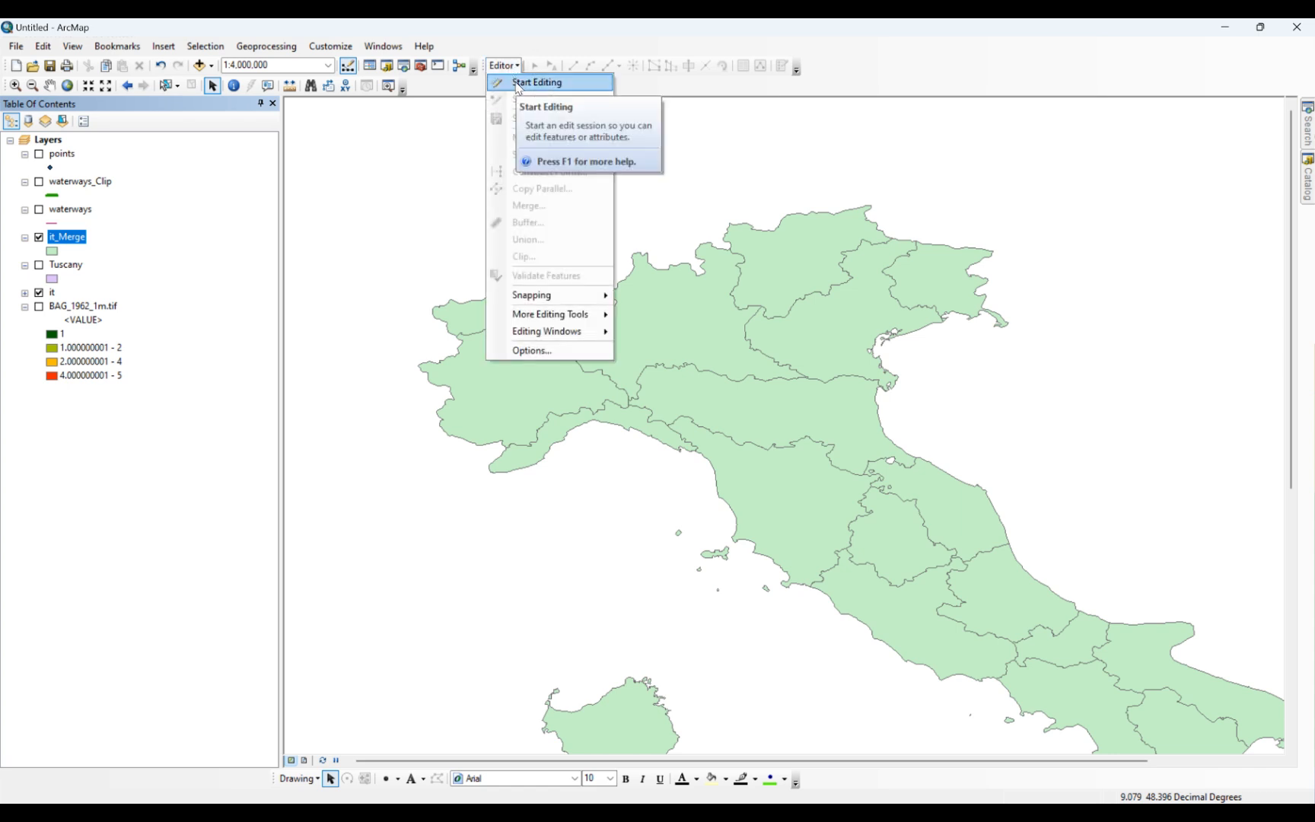
left_click(525, 82)
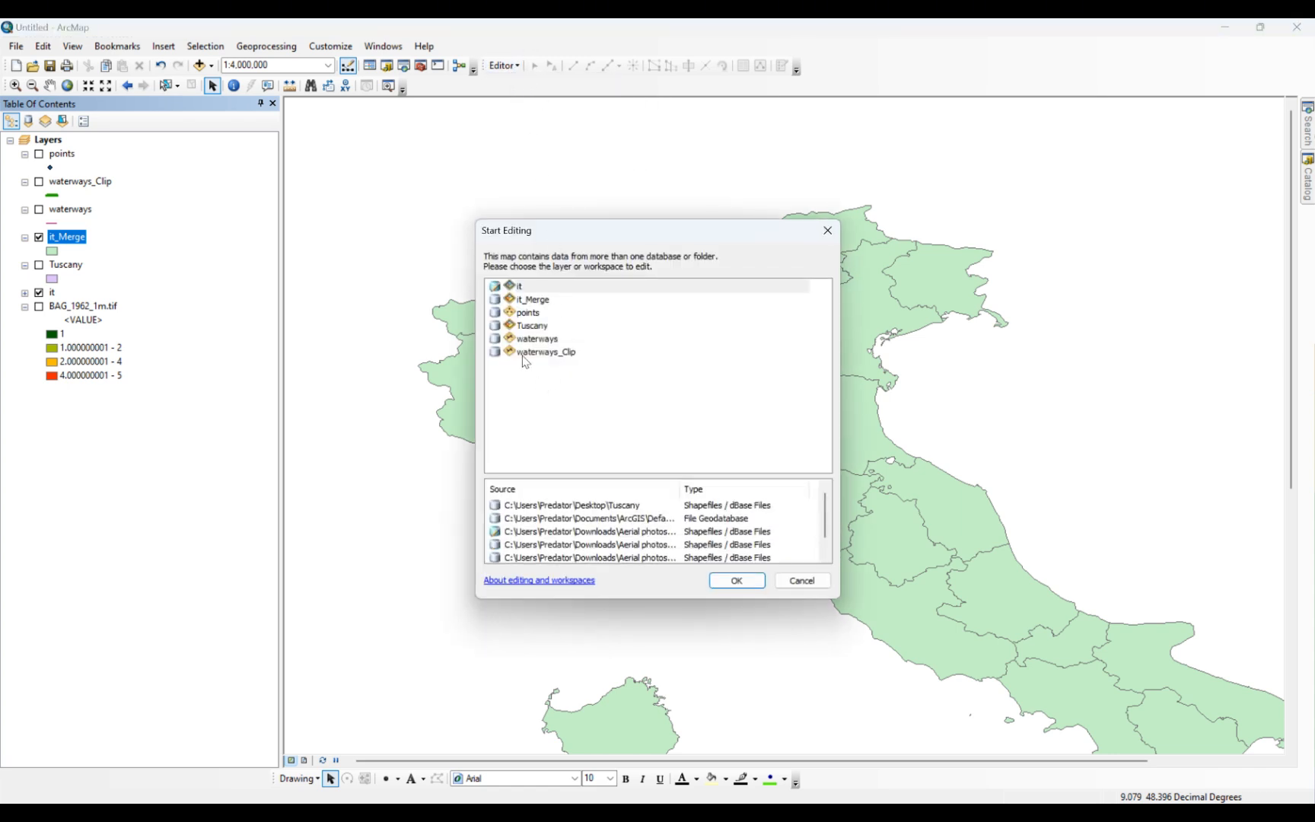
left_click(531, 304)
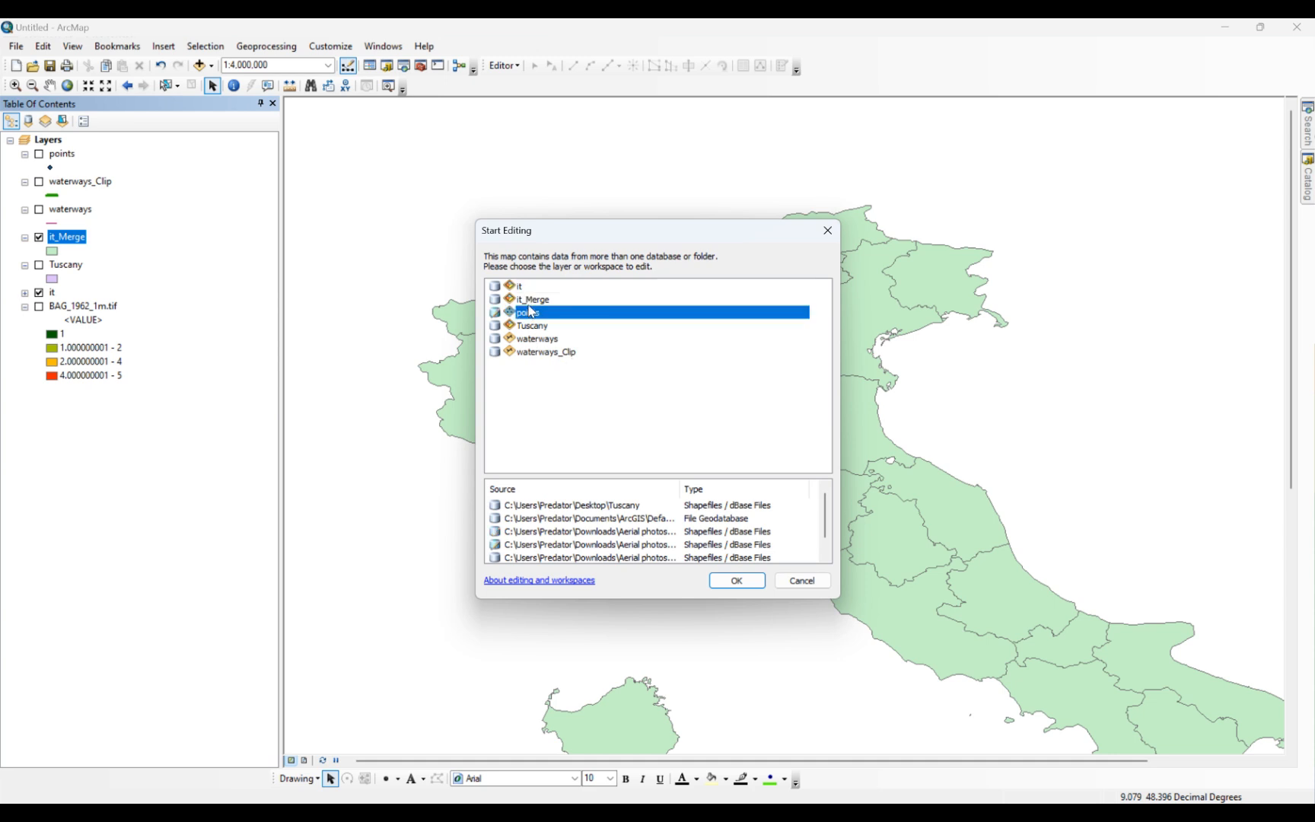
left_click(737, 580)
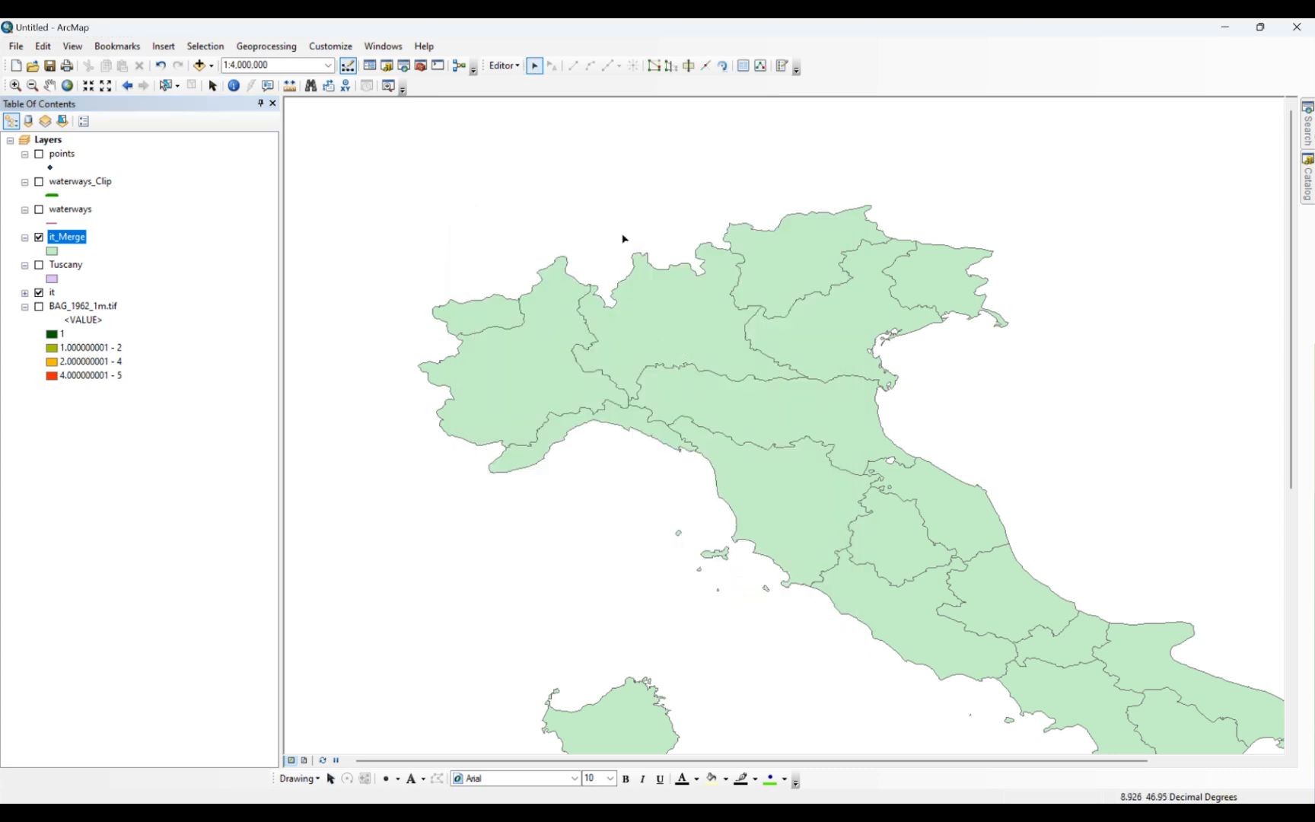
left_click(772, 423)
left_click(776, 485)
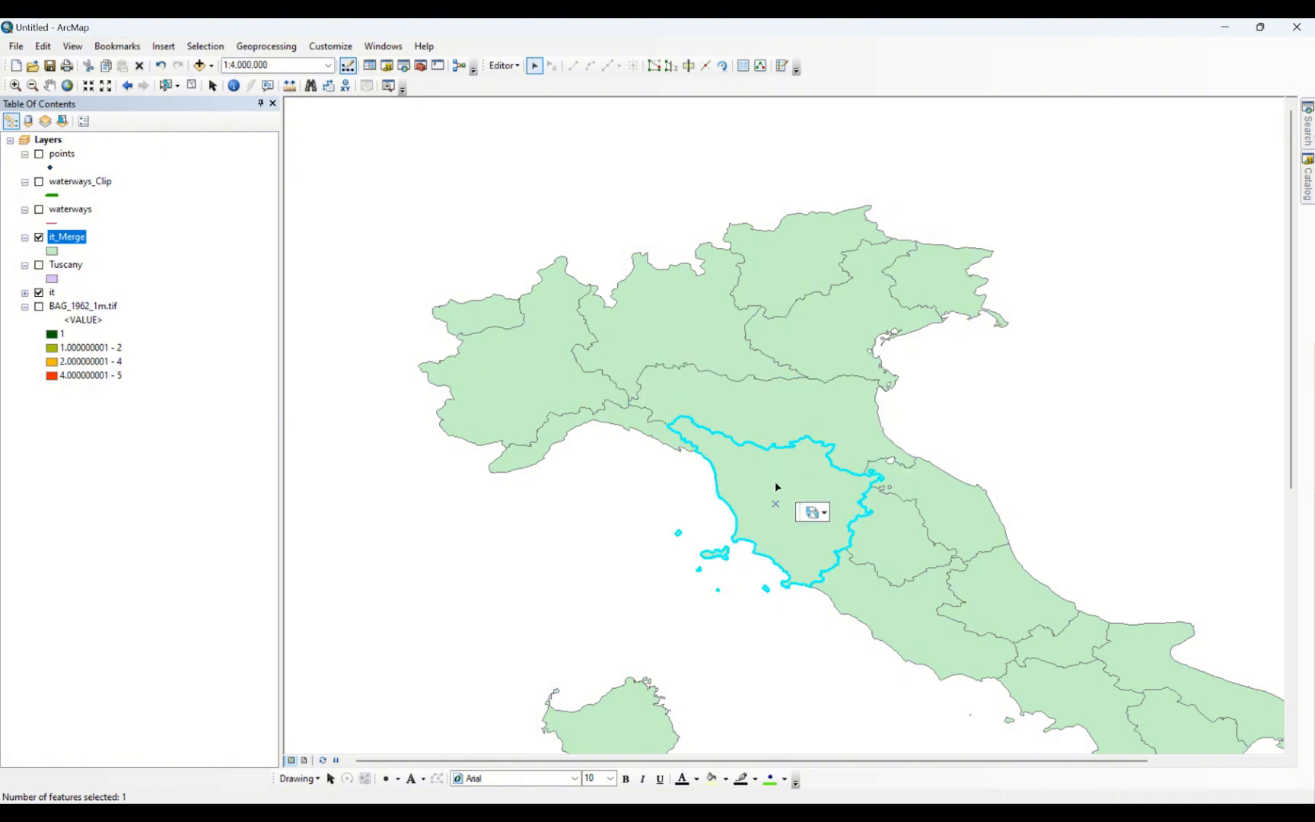
left_click(776, 438, "shift")
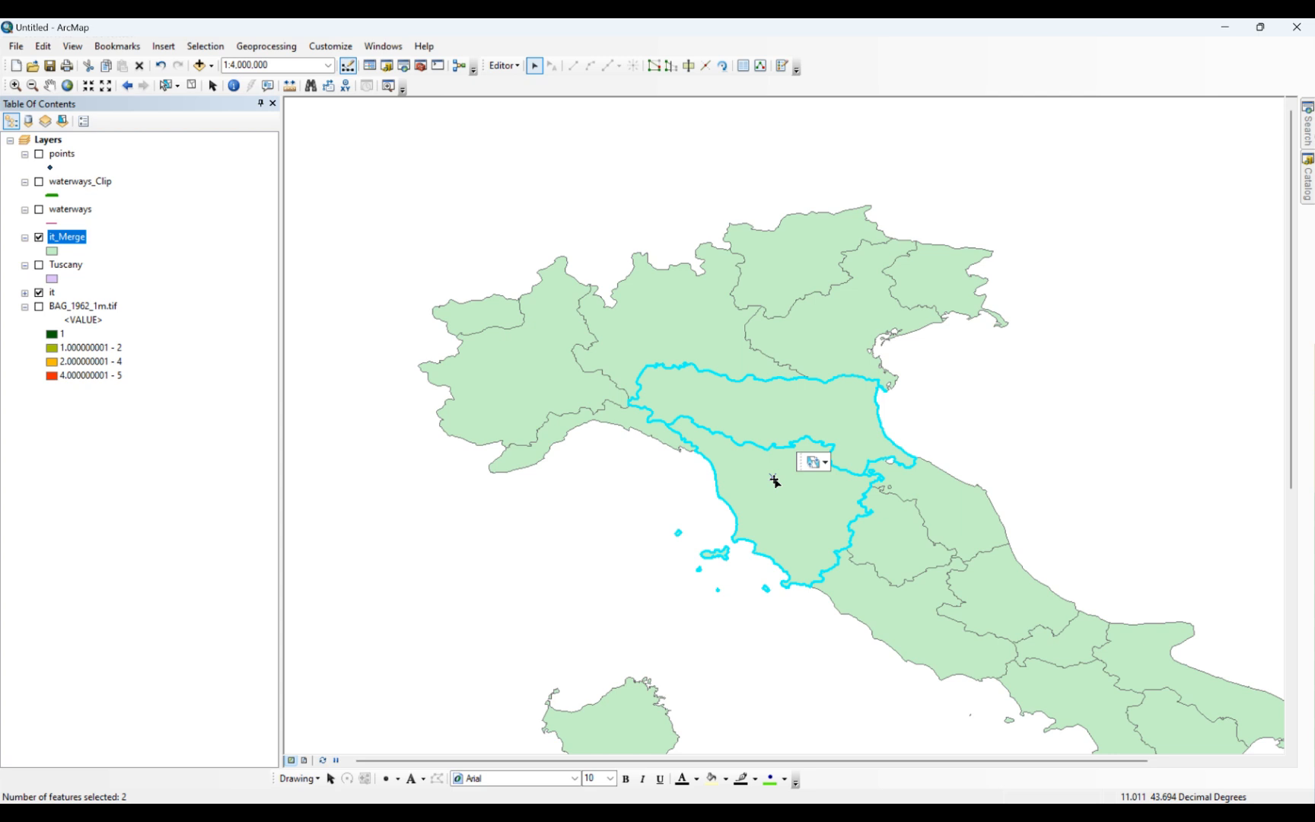
left_click(504, 66)
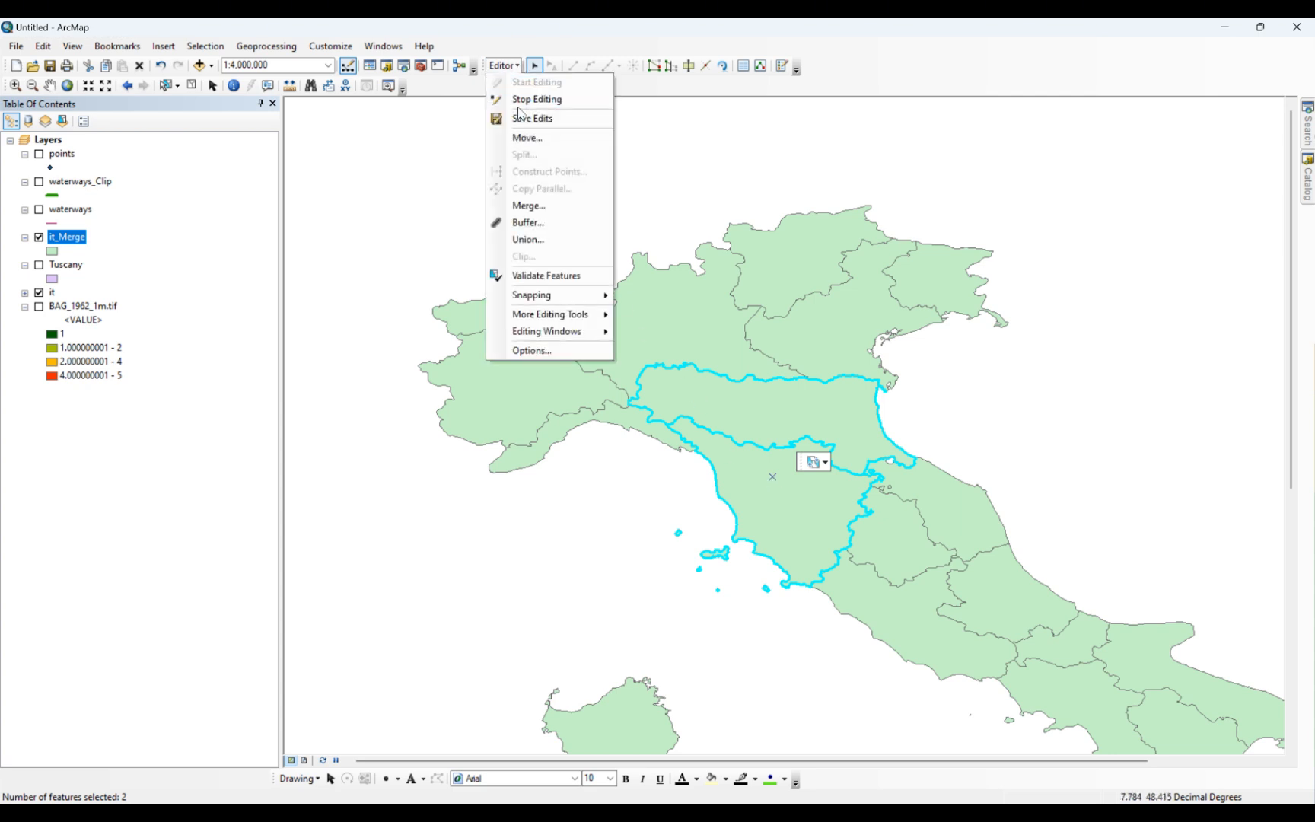
left_click(529, 205)
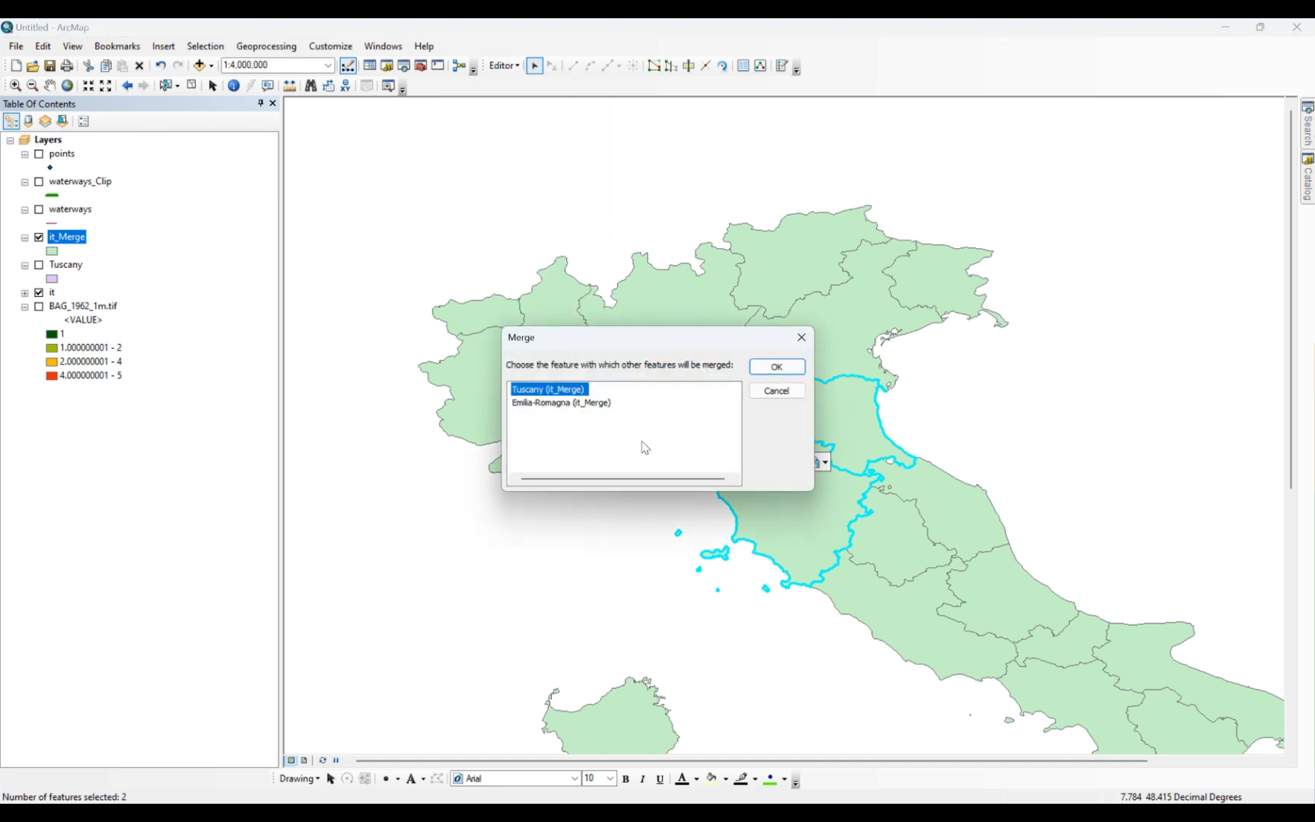
left_click(774, 368)
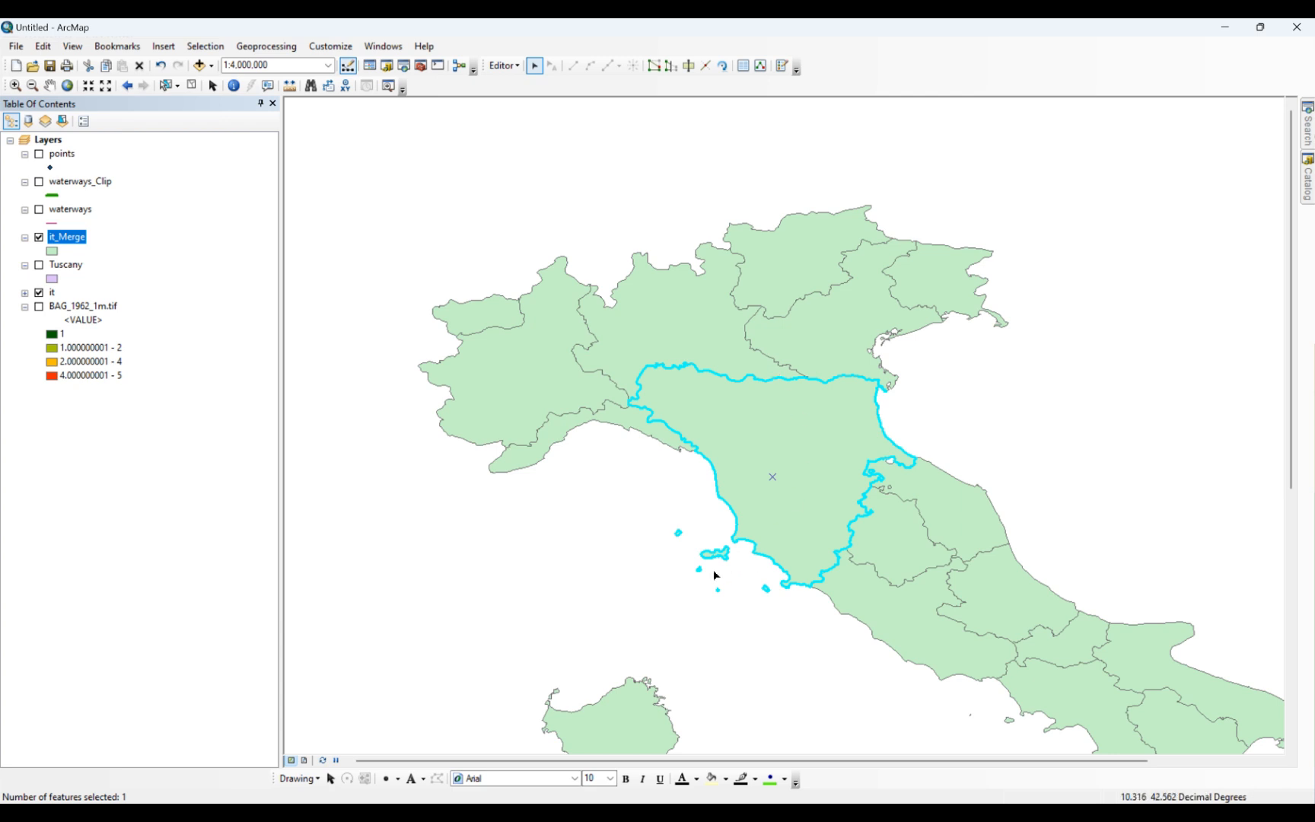
left_click(786, 478)
- Stop the edit session and discard the region merge without saving the edits
left_click(516, 73)
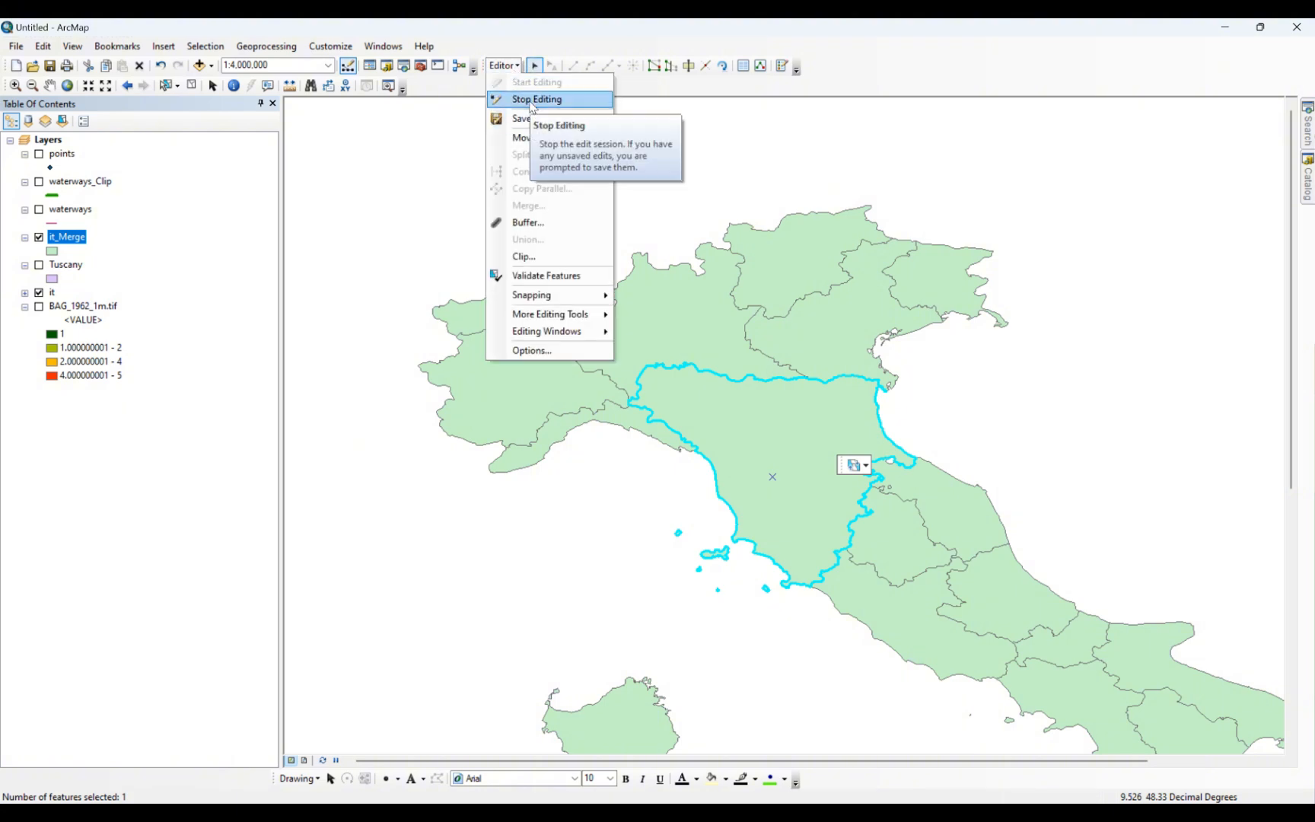
left_click(533, 99)
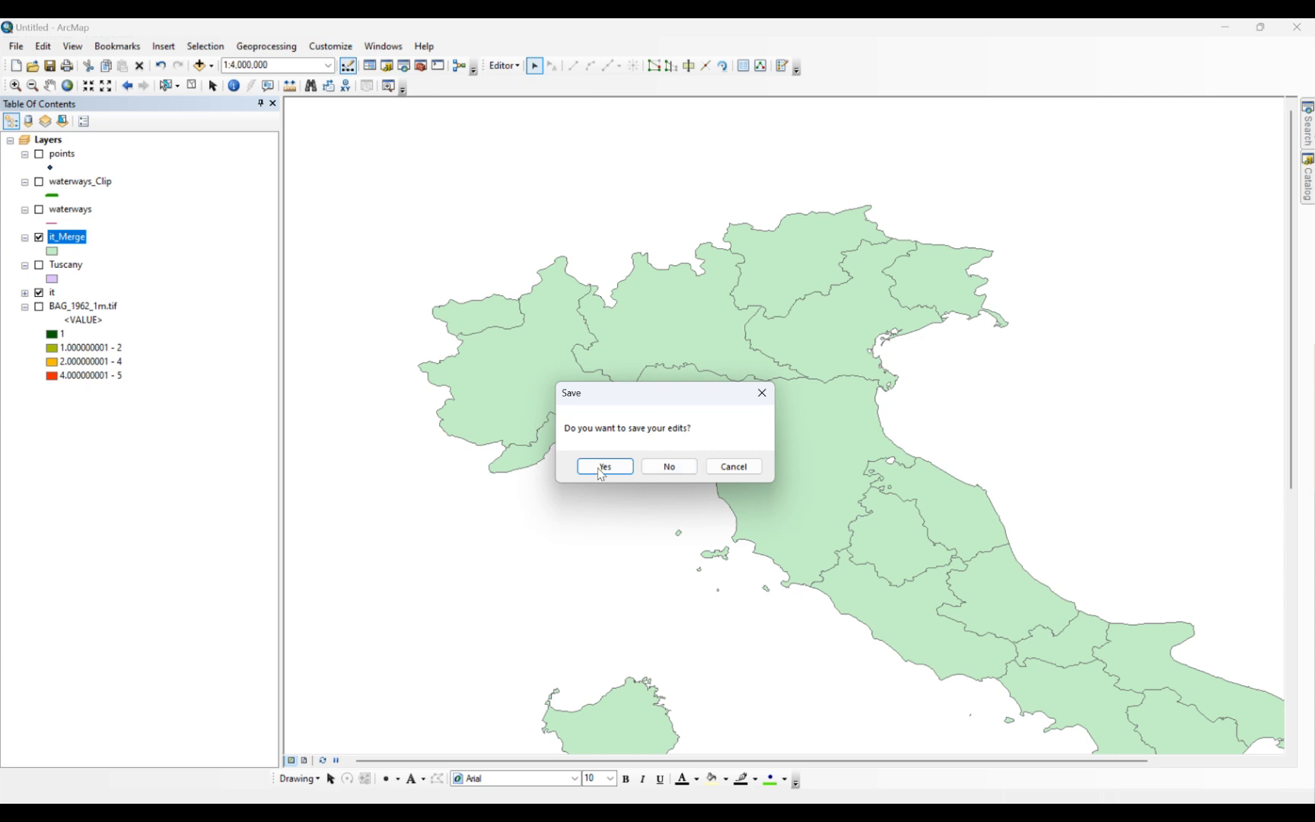
left_click(677, 465)
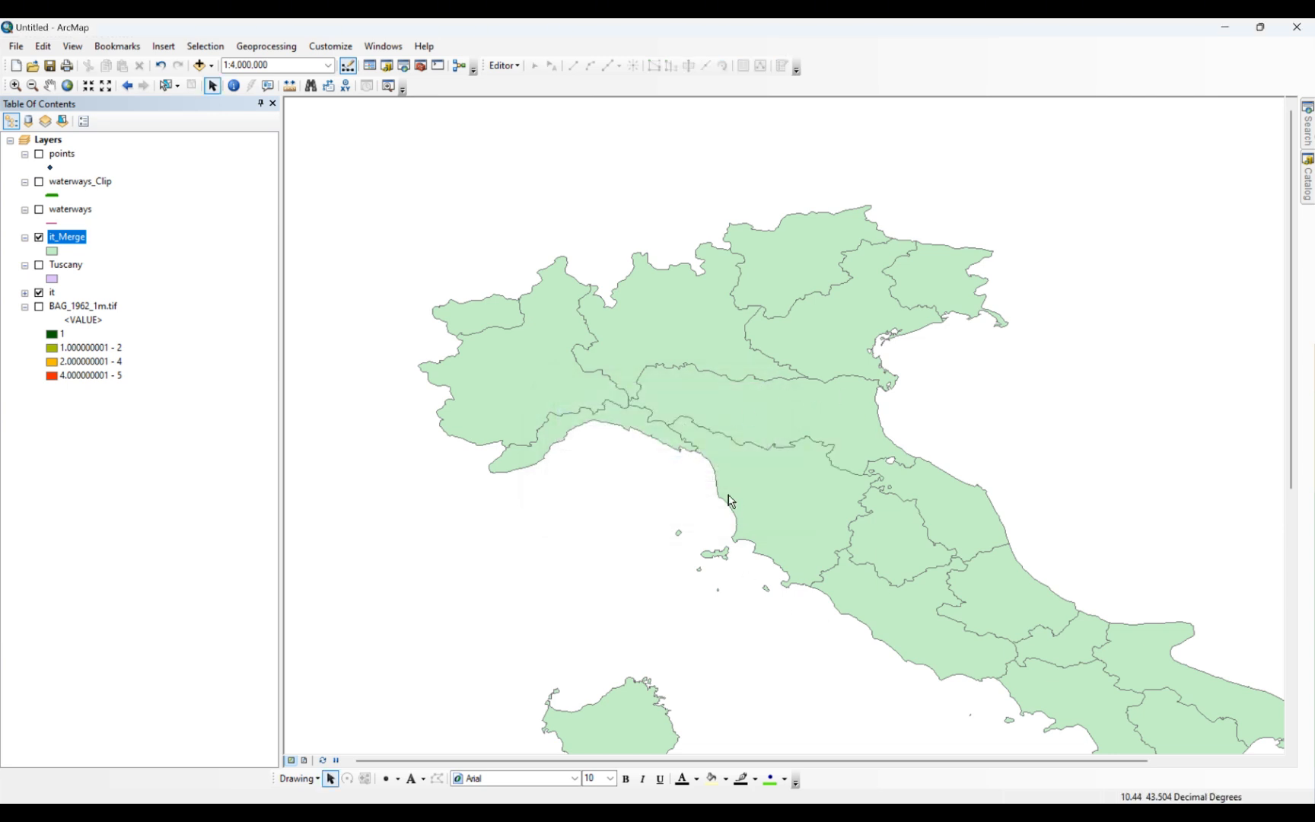
- Hide the it_Merge and "it" layers so the map shows no regions
left_click(39, 238)
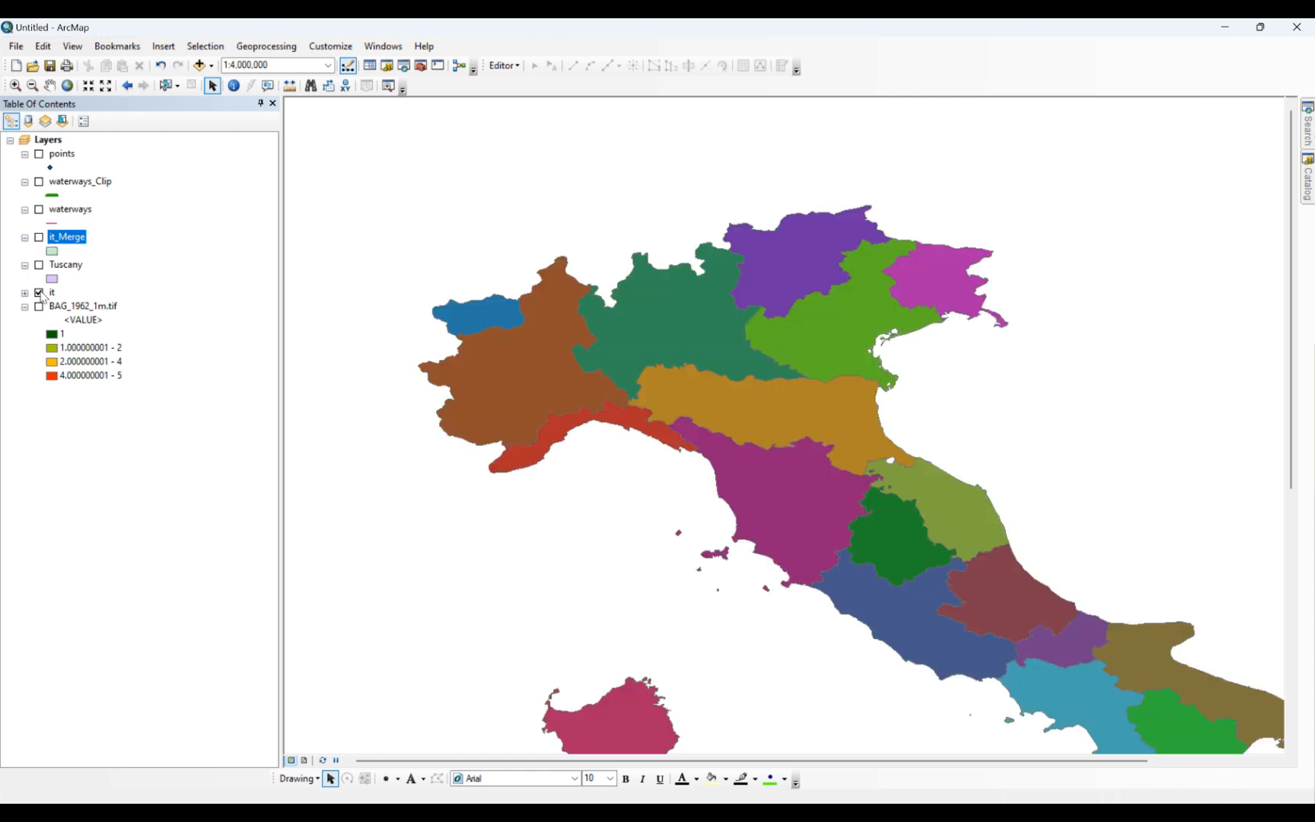
left_click(39, 293)
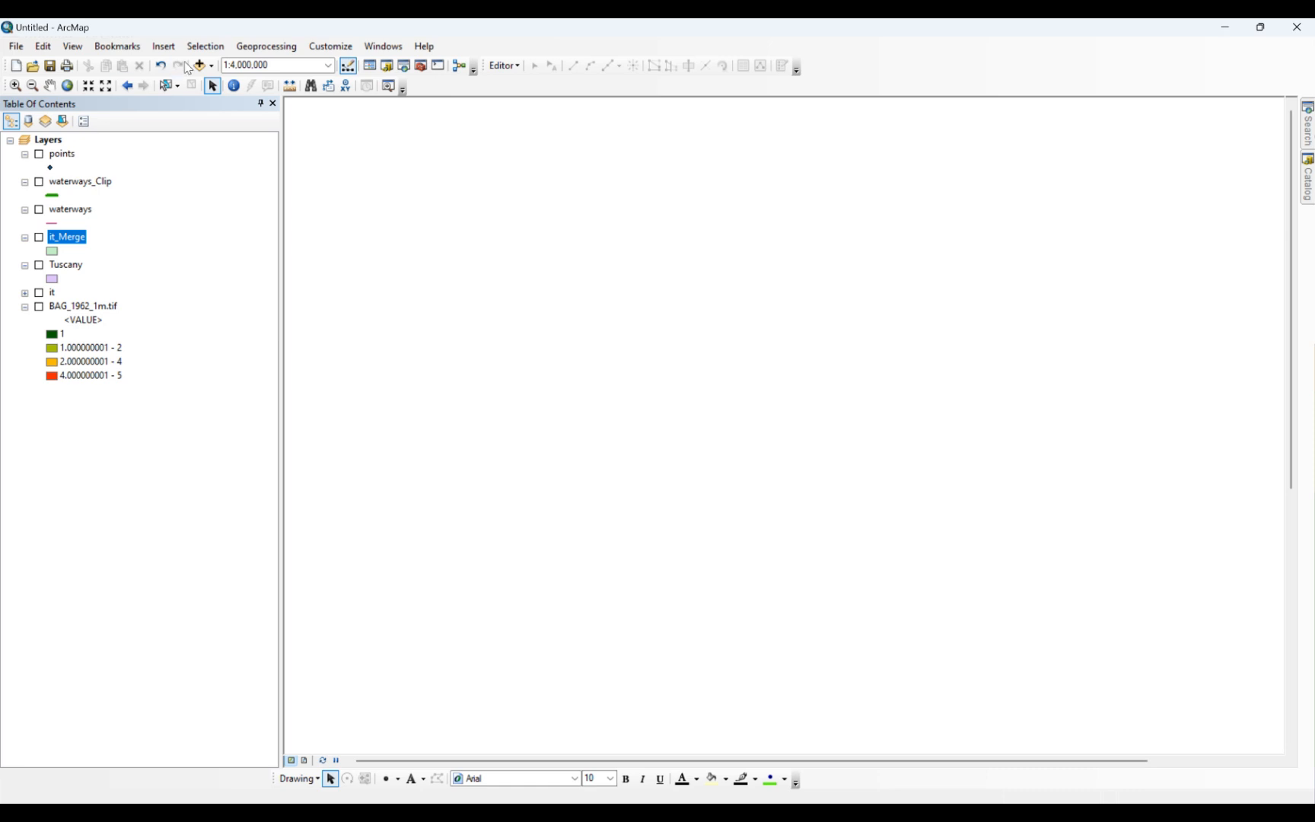
- Read the help page of the Dissolve geoprocessing tool, including its illustration and usage notes, and close the tool without running it
left_click(268, 47)
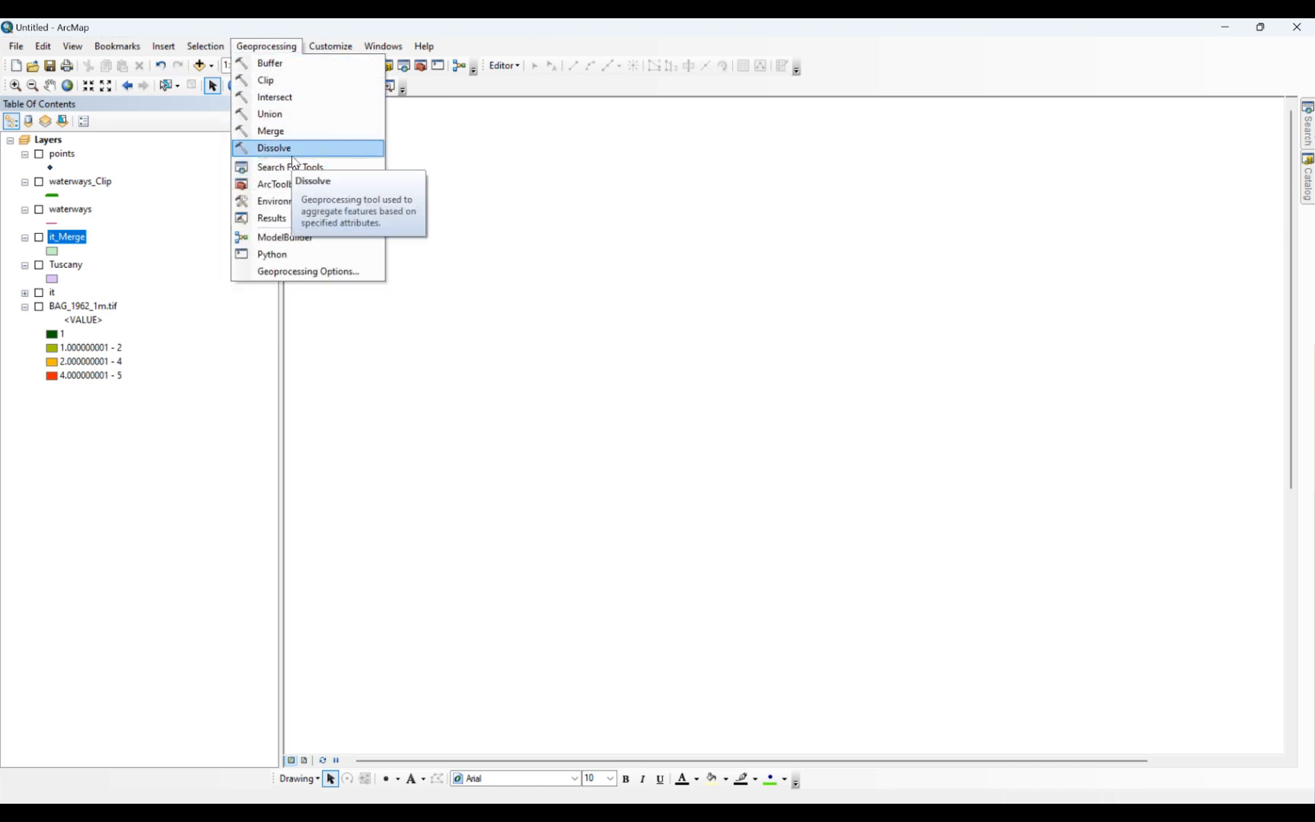
left_click(293, 153)
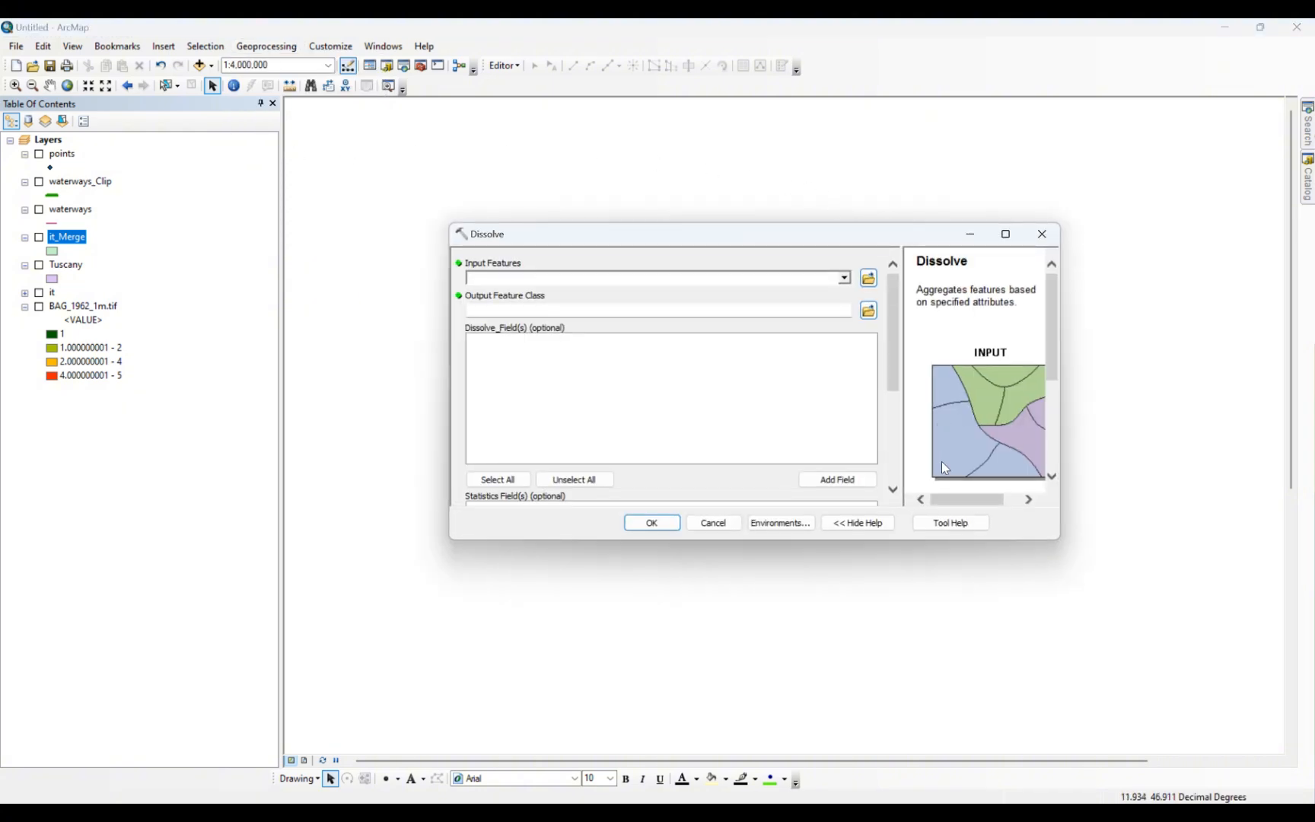
left_click(958, 529)
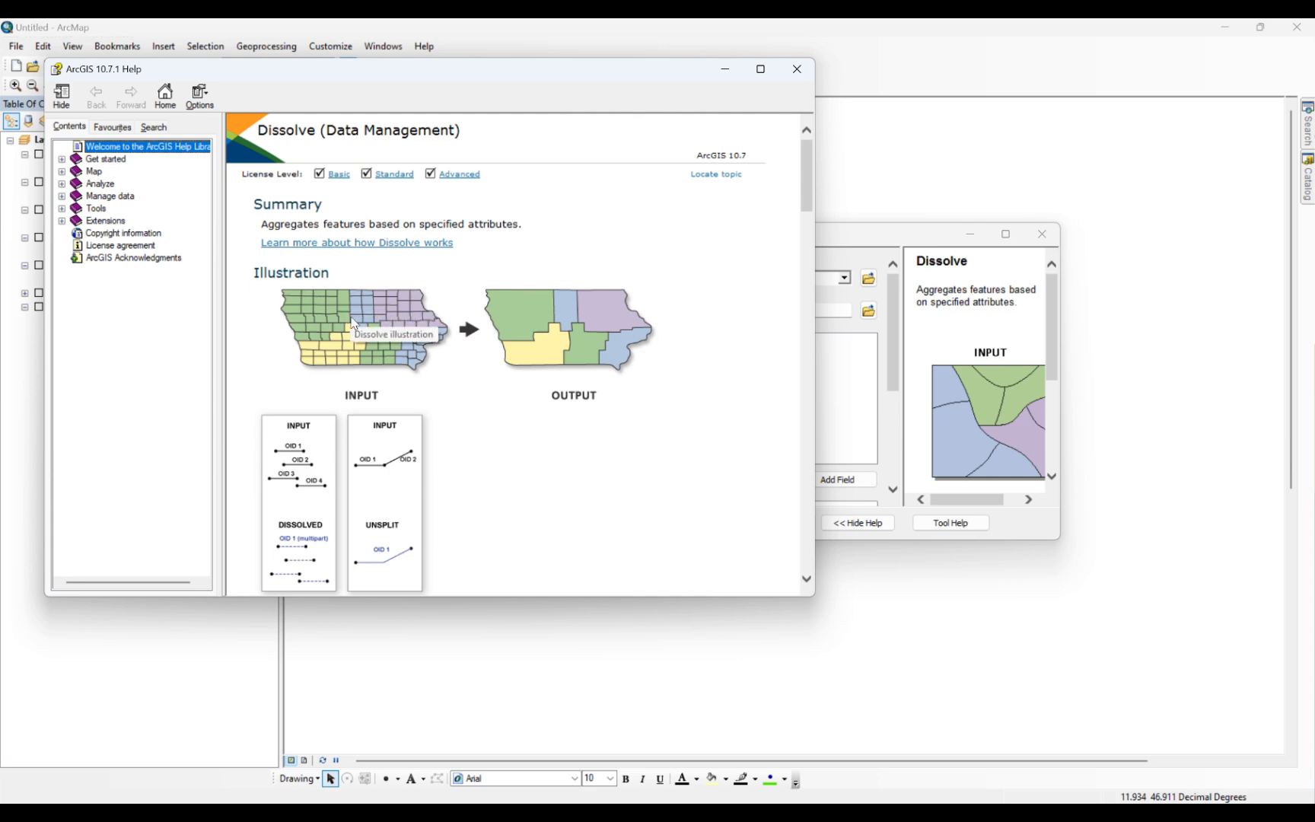
scroll(361, 329, "down", 6)
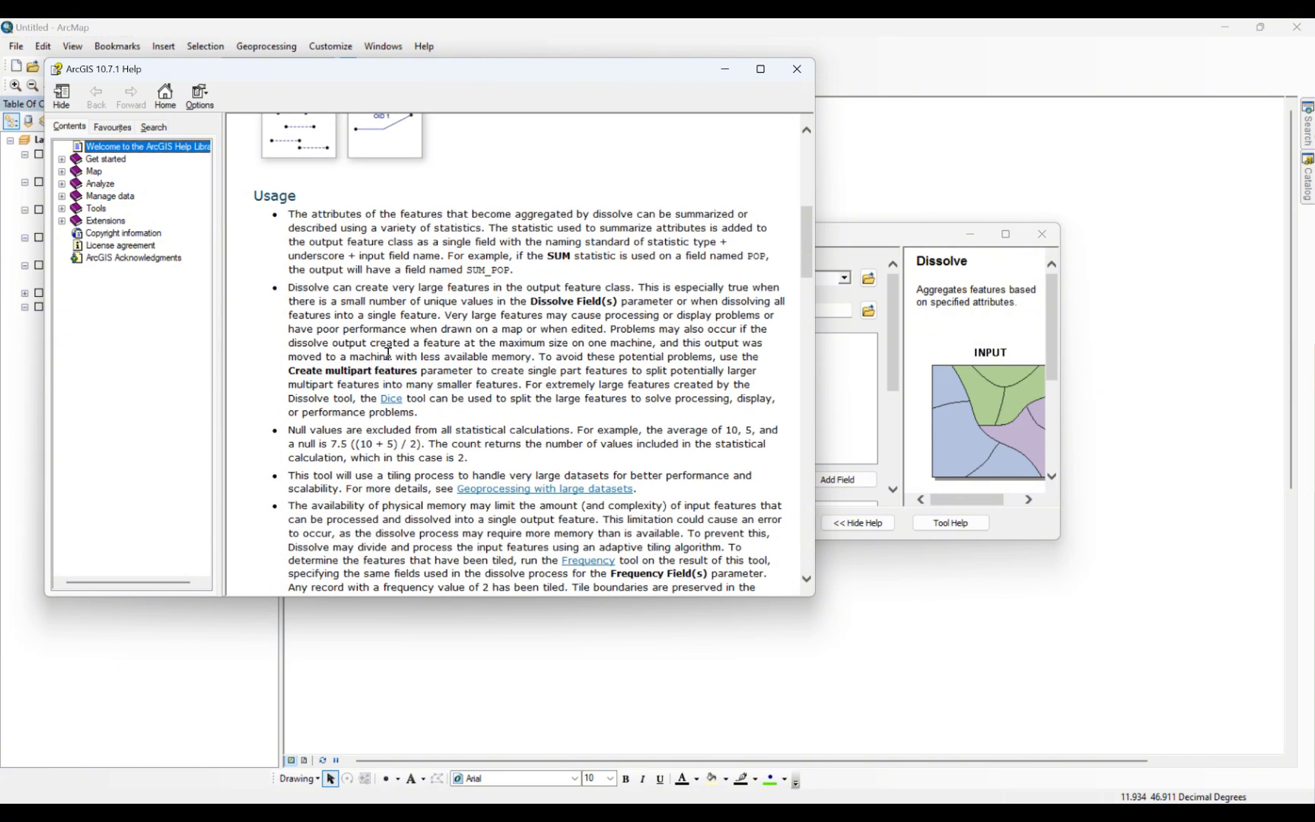
scroll(388, 353, "up", 7)
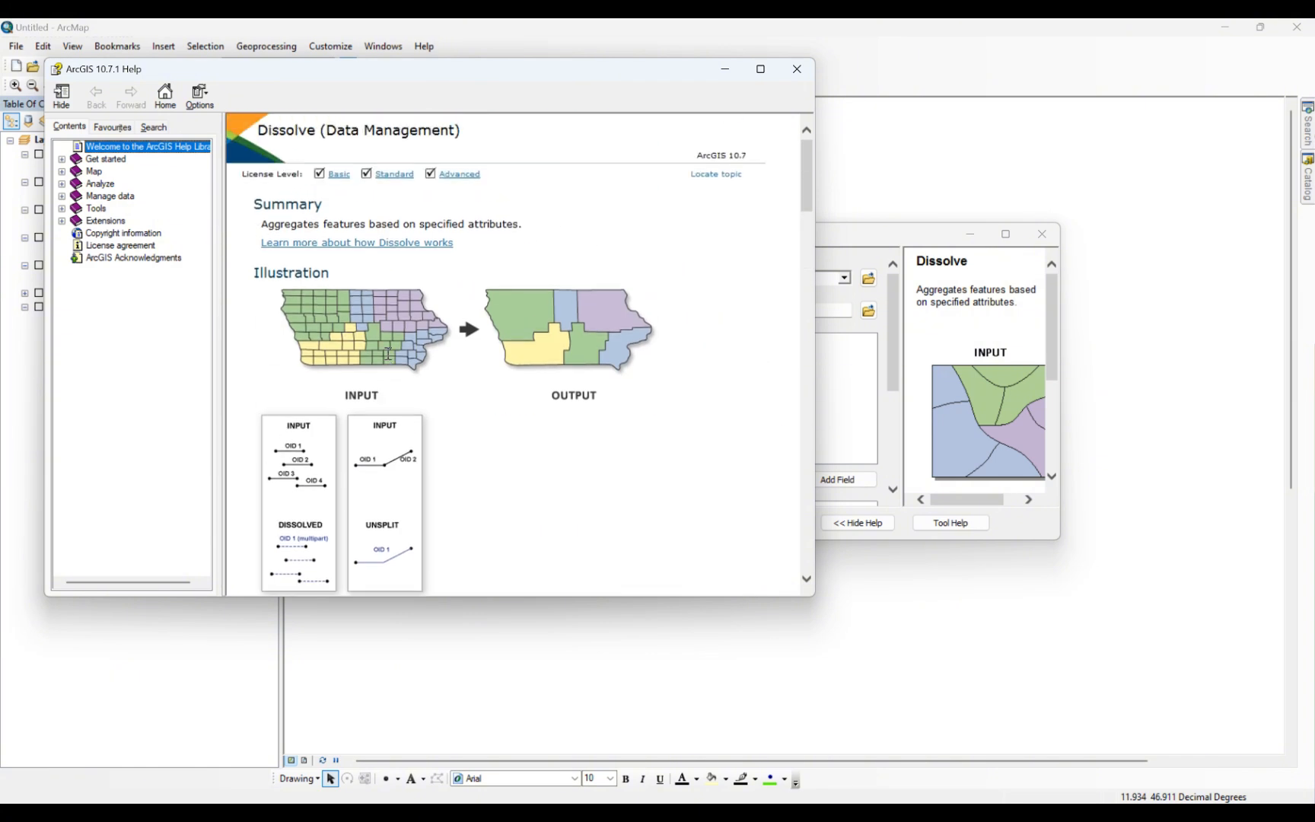
left_click(797, 68)
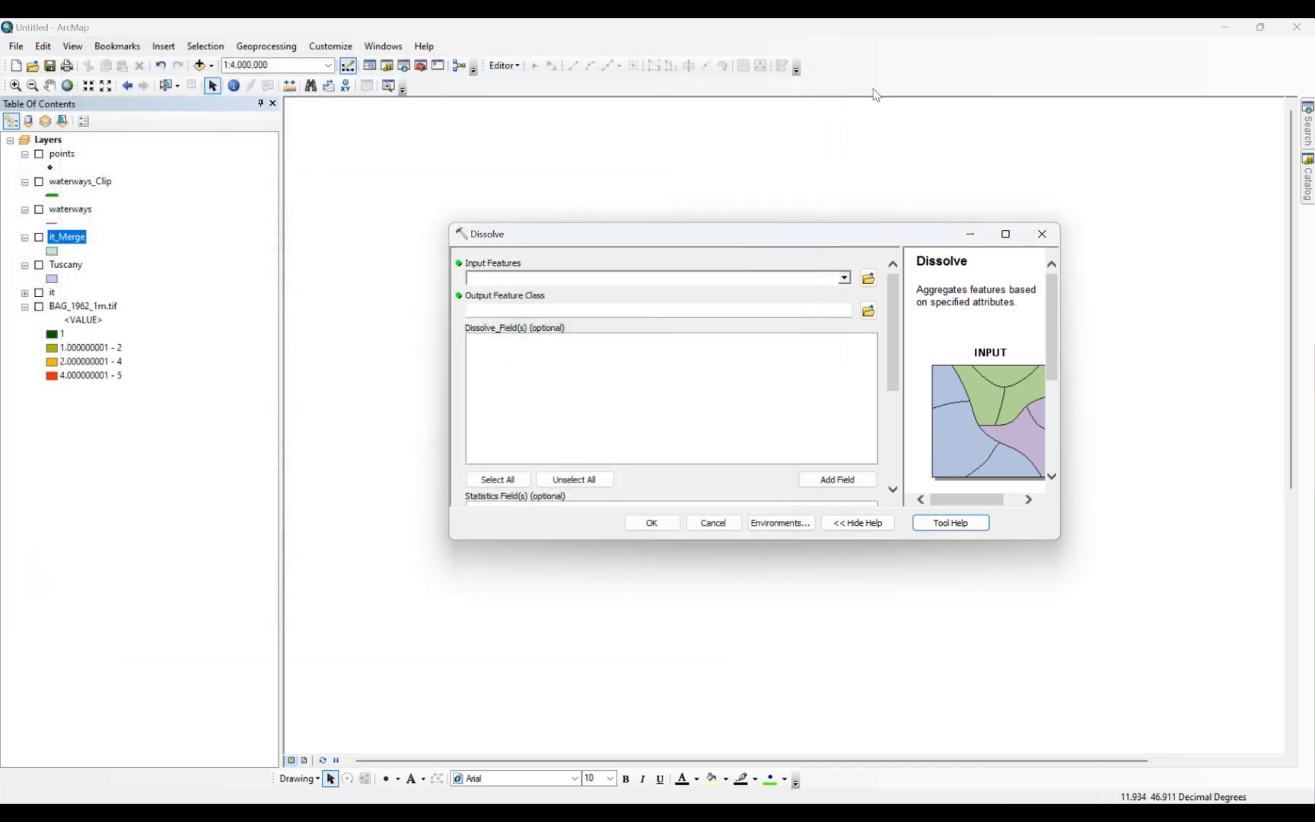
left_click(1042, 233)
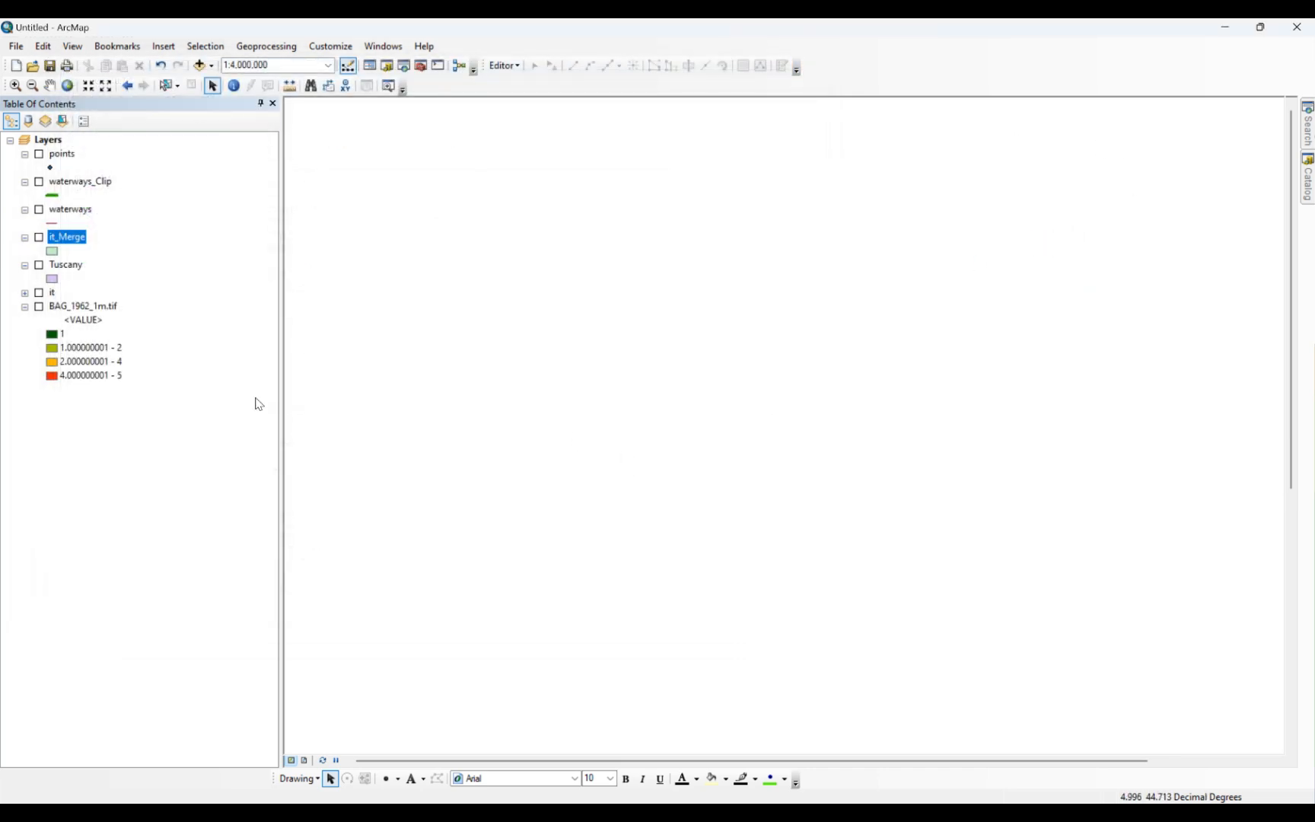
- Turn on the BAG_1962_1m.tif raster layer and zoom to its extent
left_click(39, 307)
left_click(64, 307)
right_click(65, 307)
left_click(114, 390)
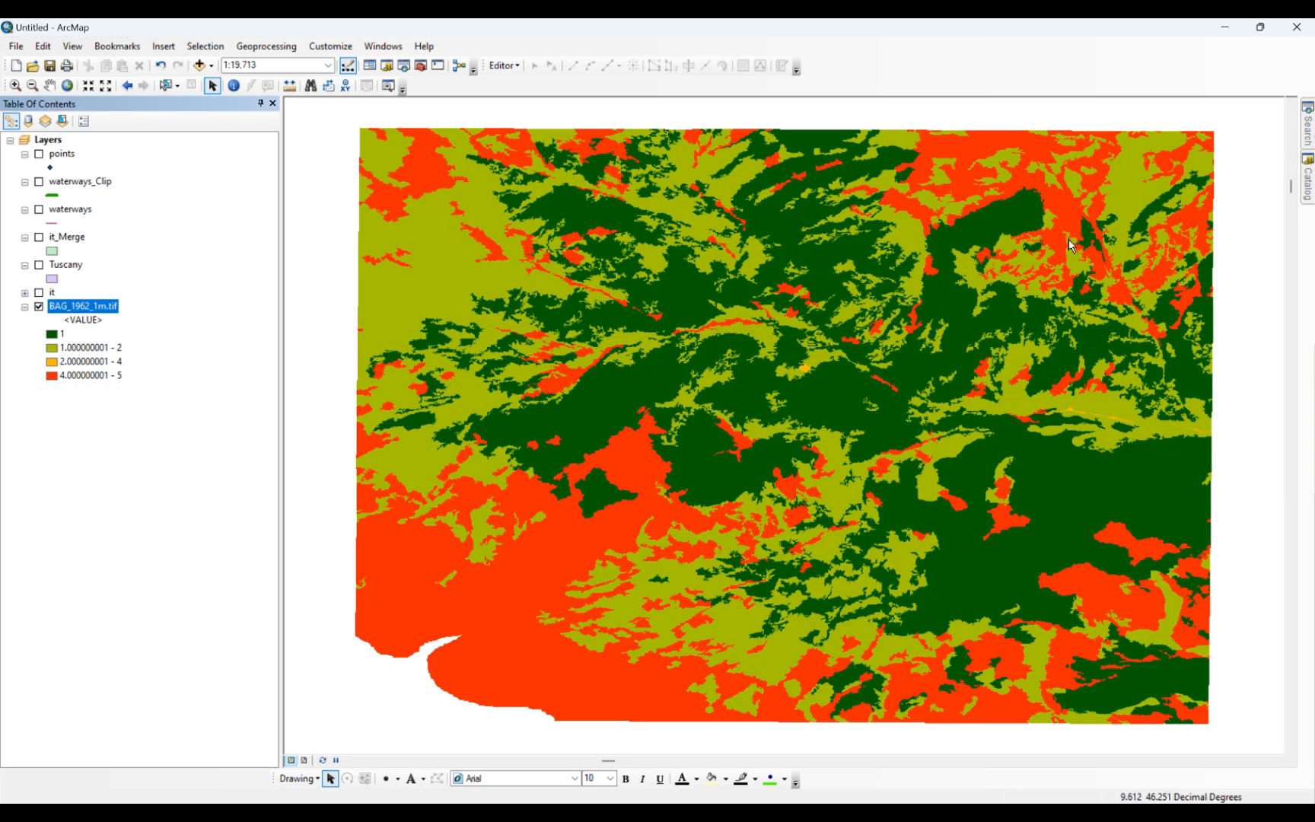
- Search the tools for "raster to polygon (conversion)" and open the Raster to Polygon tool
left_click(1306, 187)
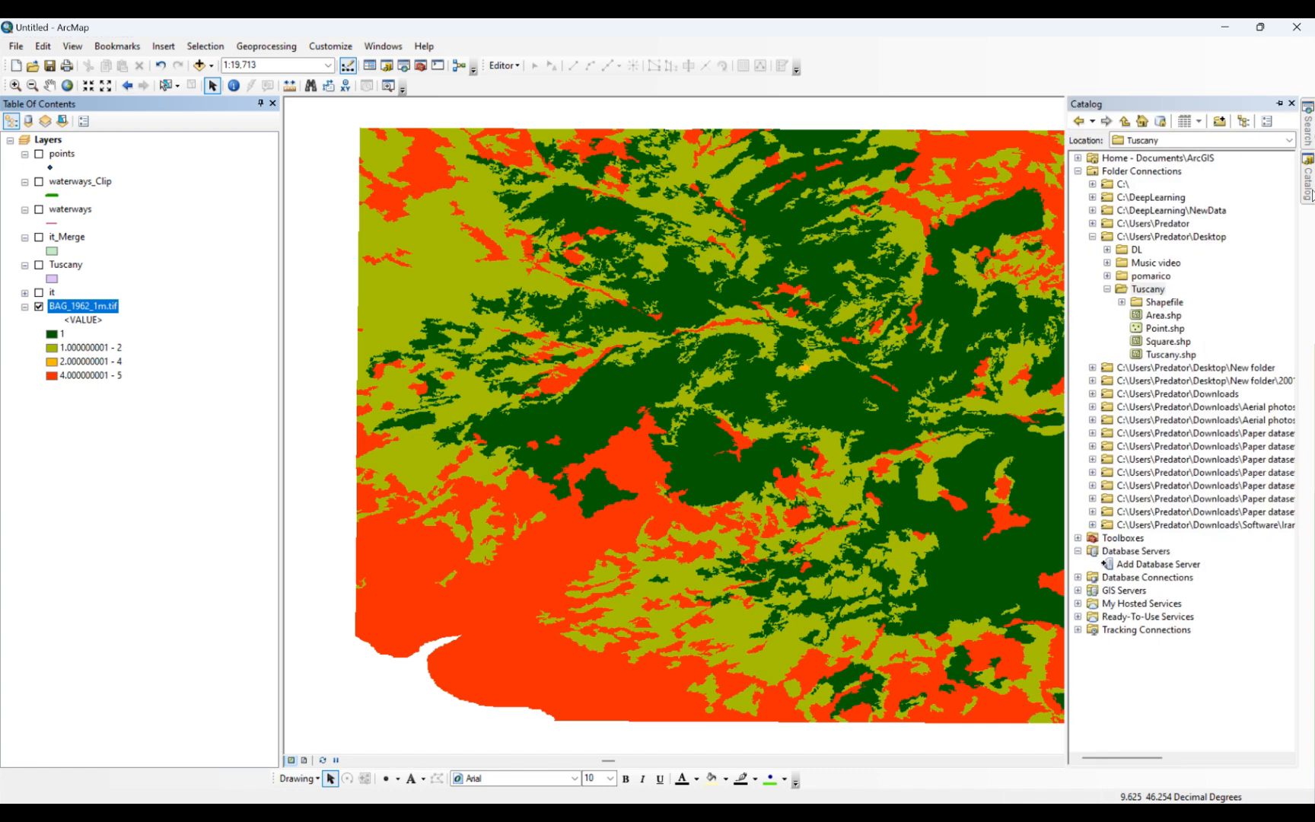
left_click(1307, 122)
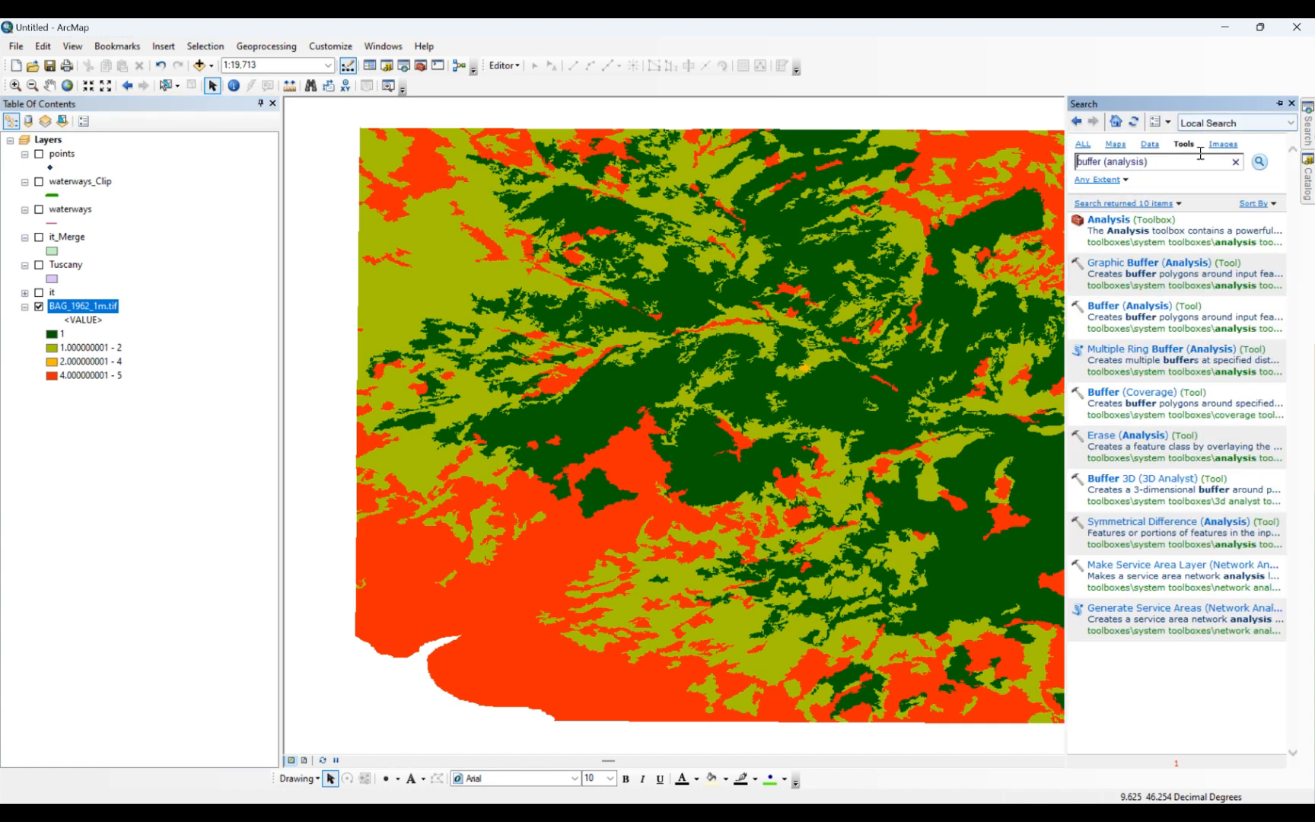
left_click_drag(1183, 158, 1075, 161)
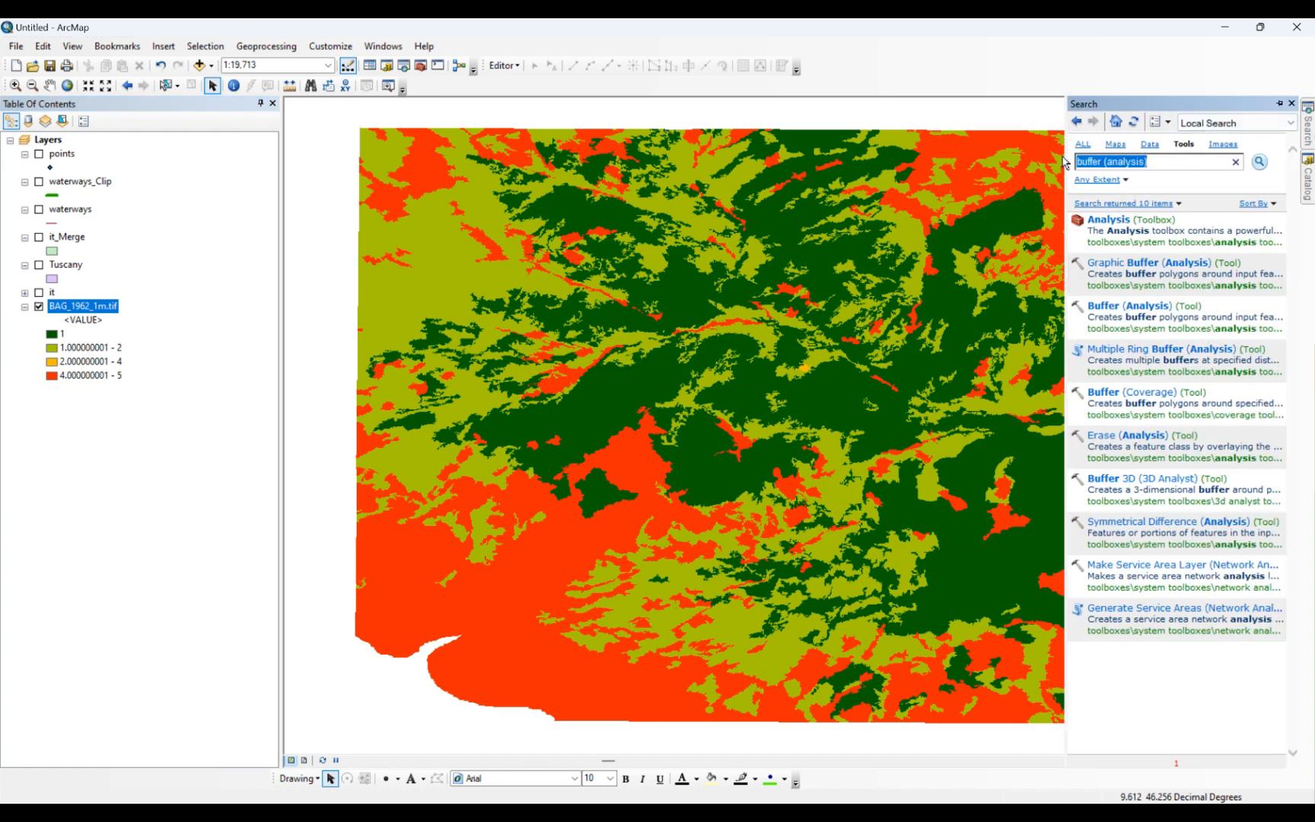
type("raste")
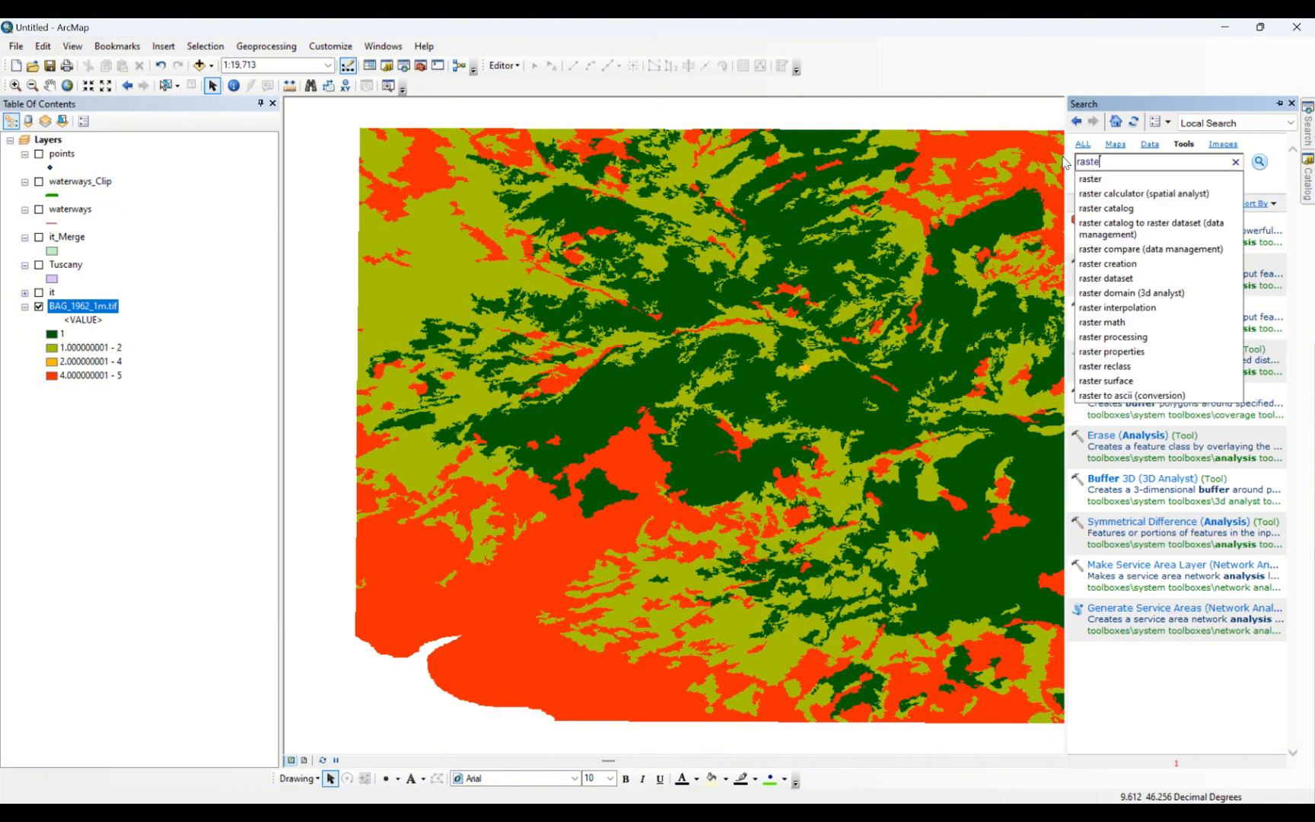
type("r to polu")
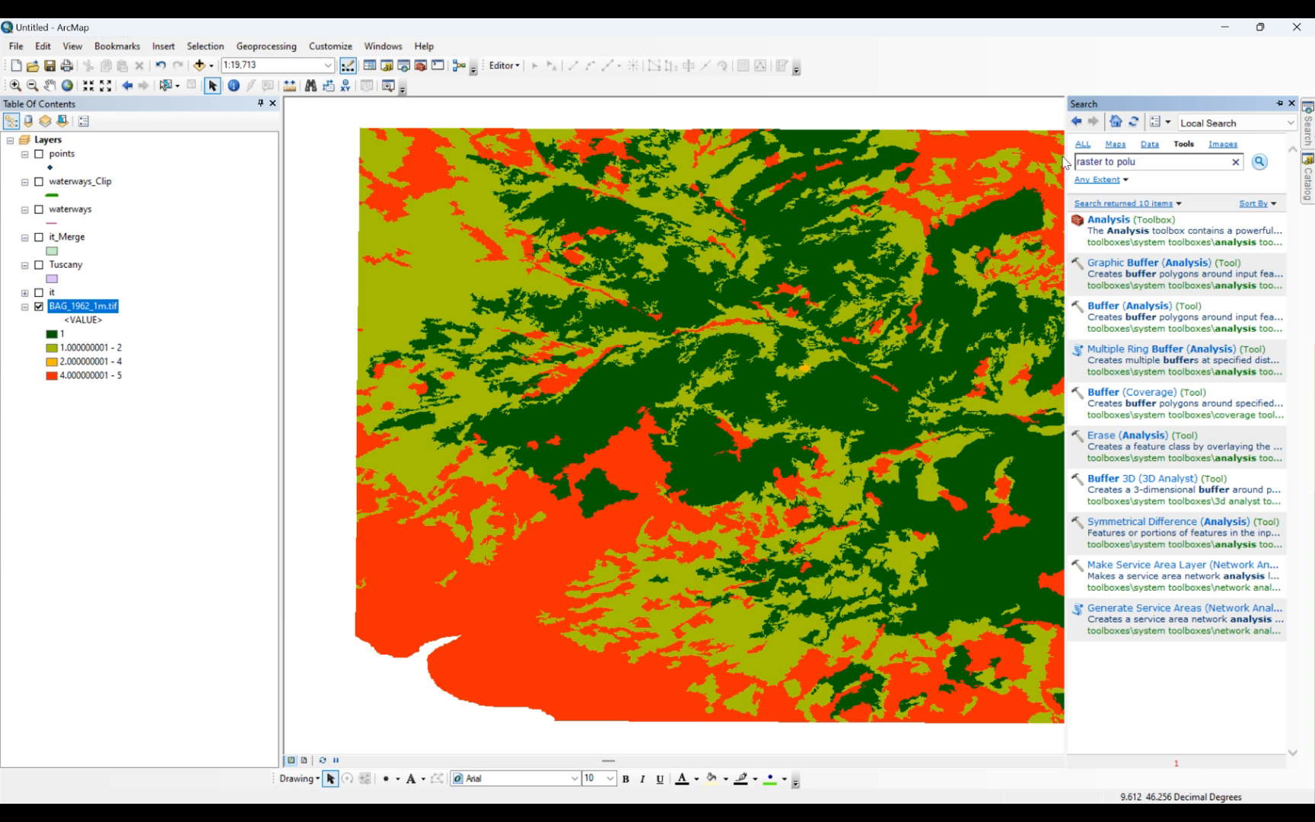
key("BackSpace")
type("y")
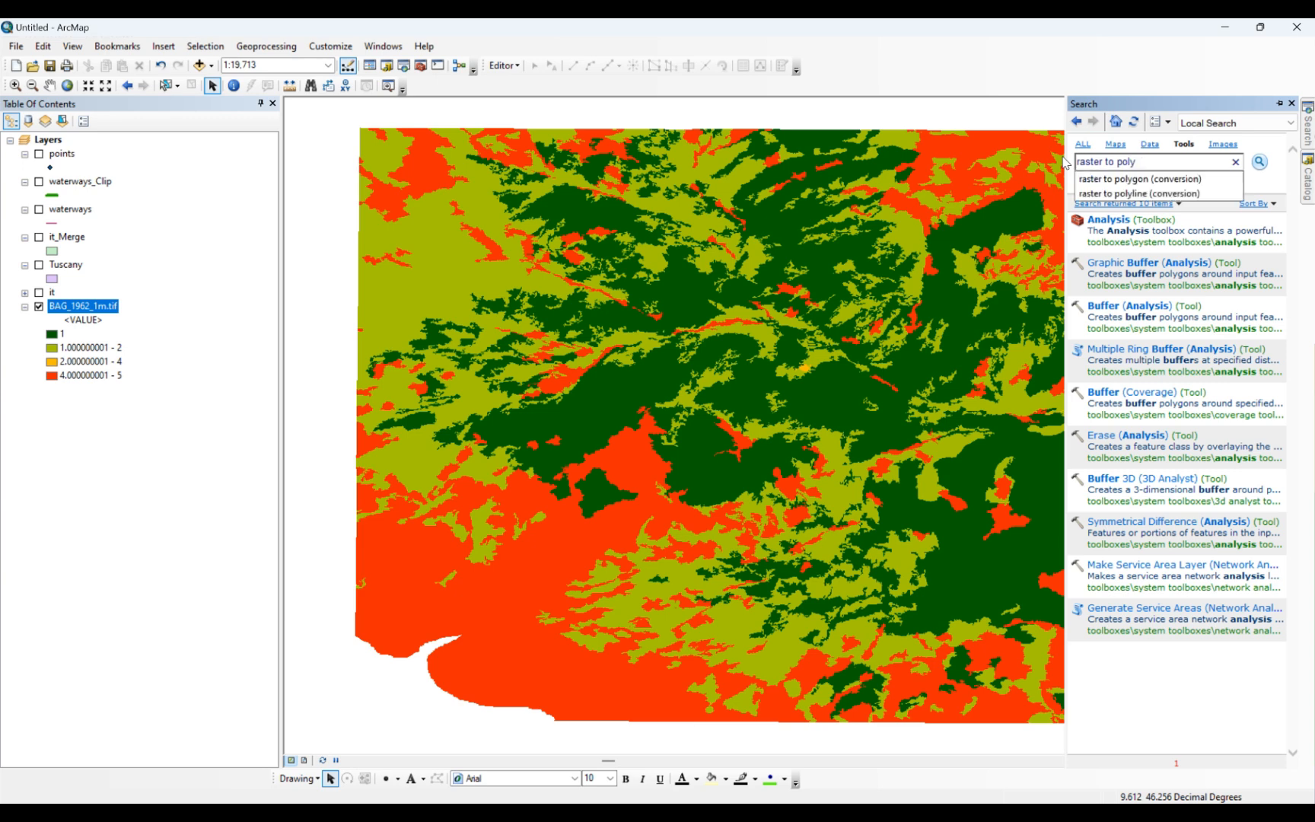
left_click(1107, 178)
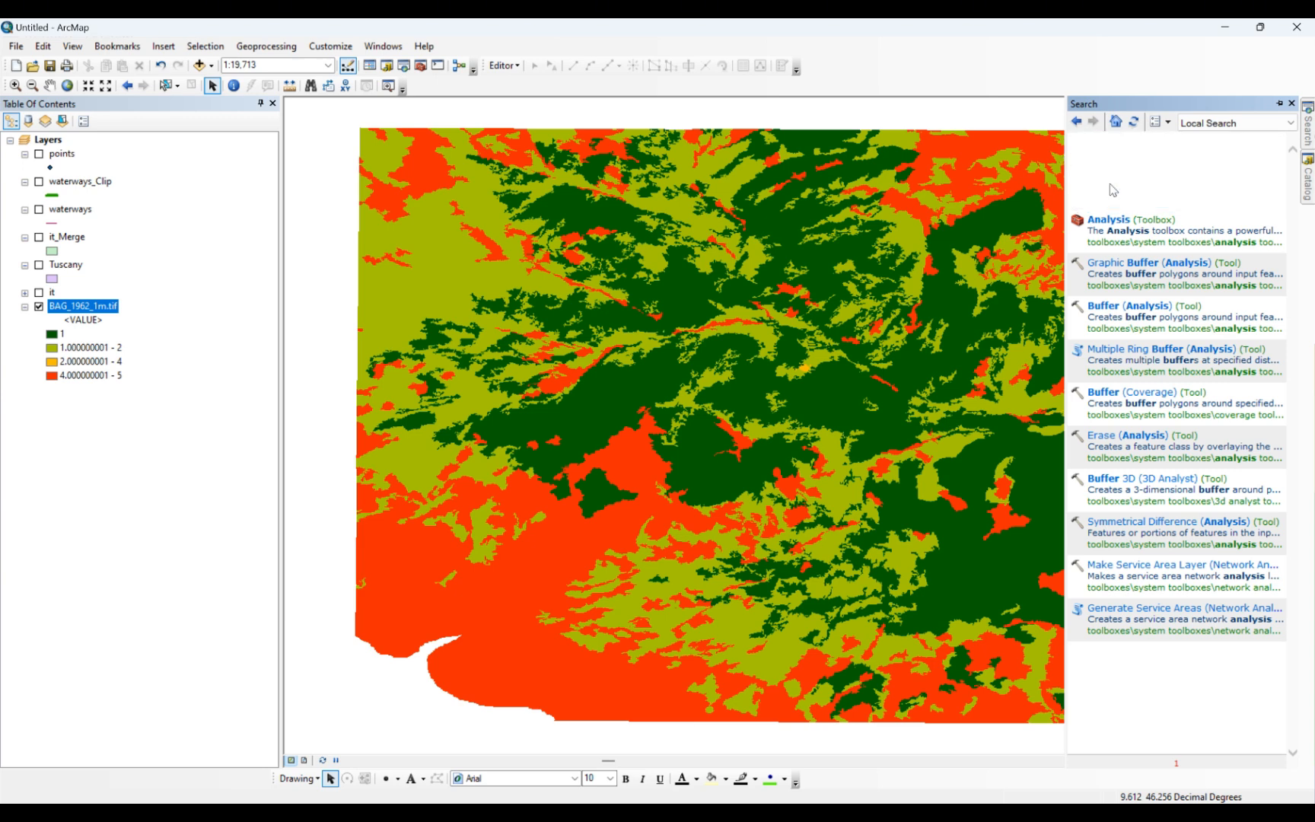
left_click(1131, 220)
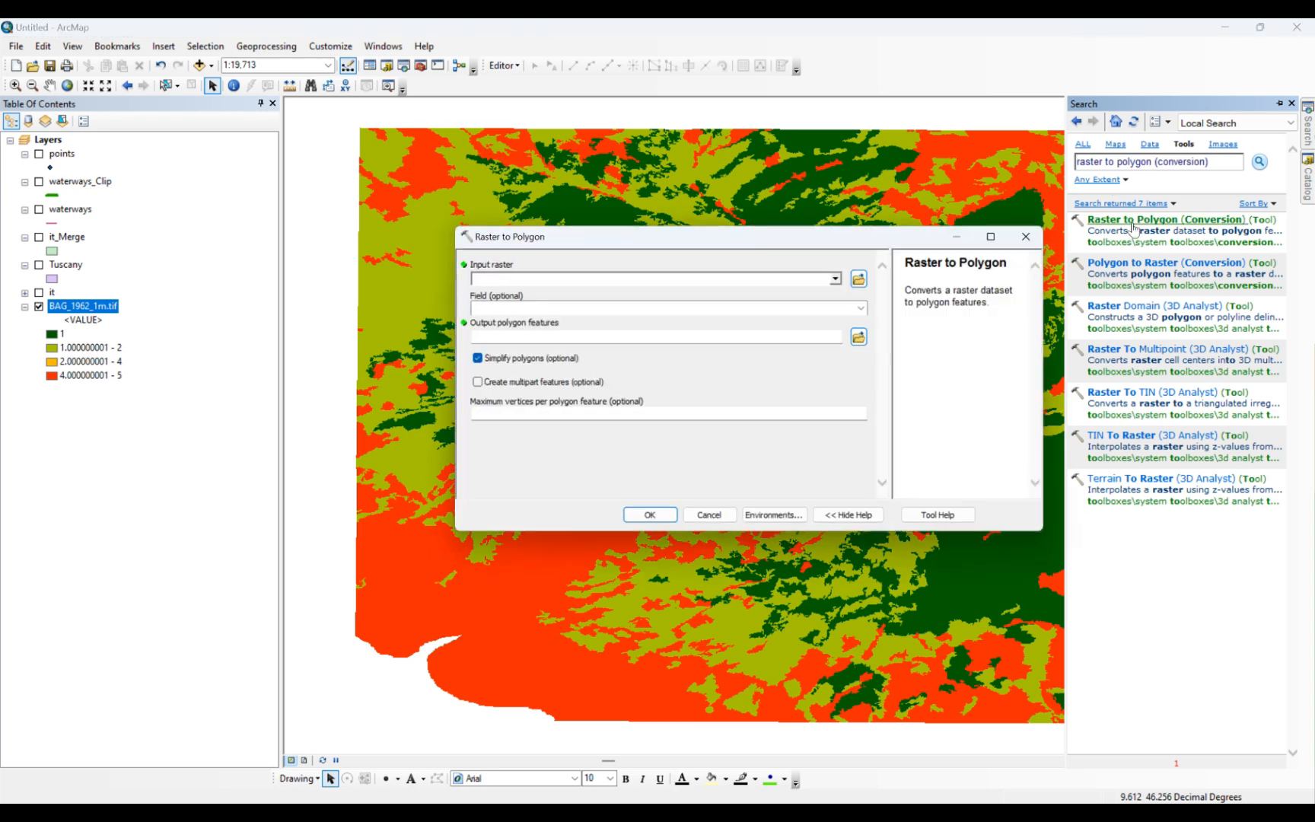
- Convert BAG_1962_1m.tif to simplified polygons using the Value field and the default output RasterT_tif2, and hide the source raster
left_click(844, 278)
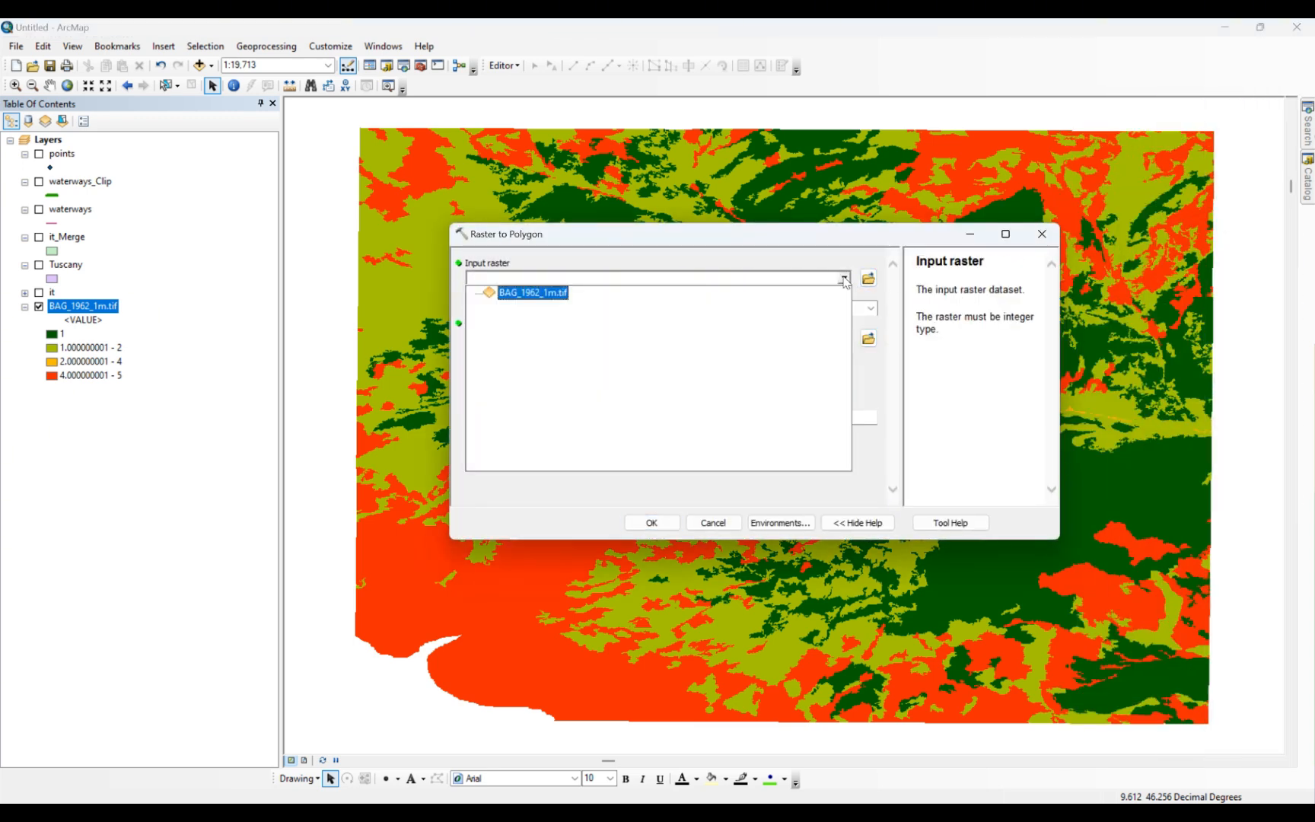
left_click(533, 293)
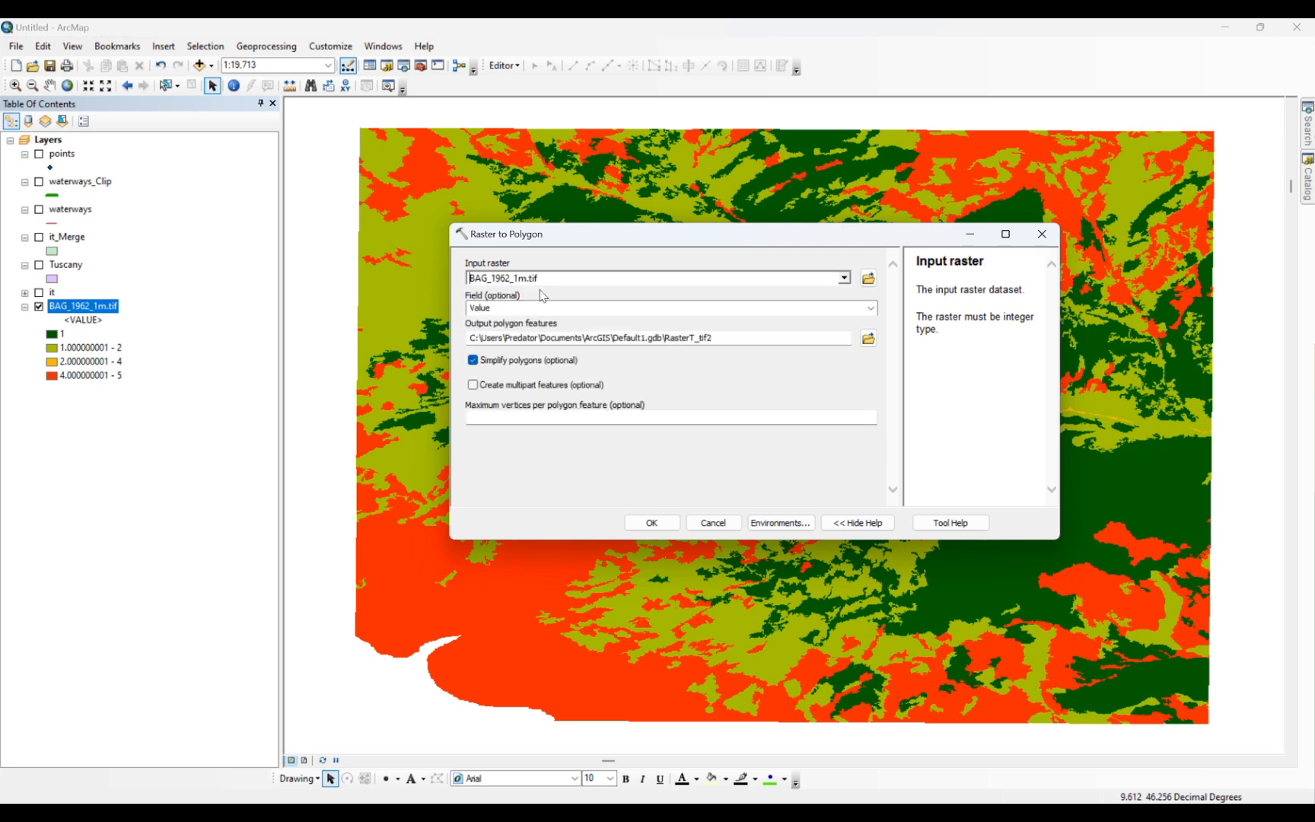
left_click(870, 308)
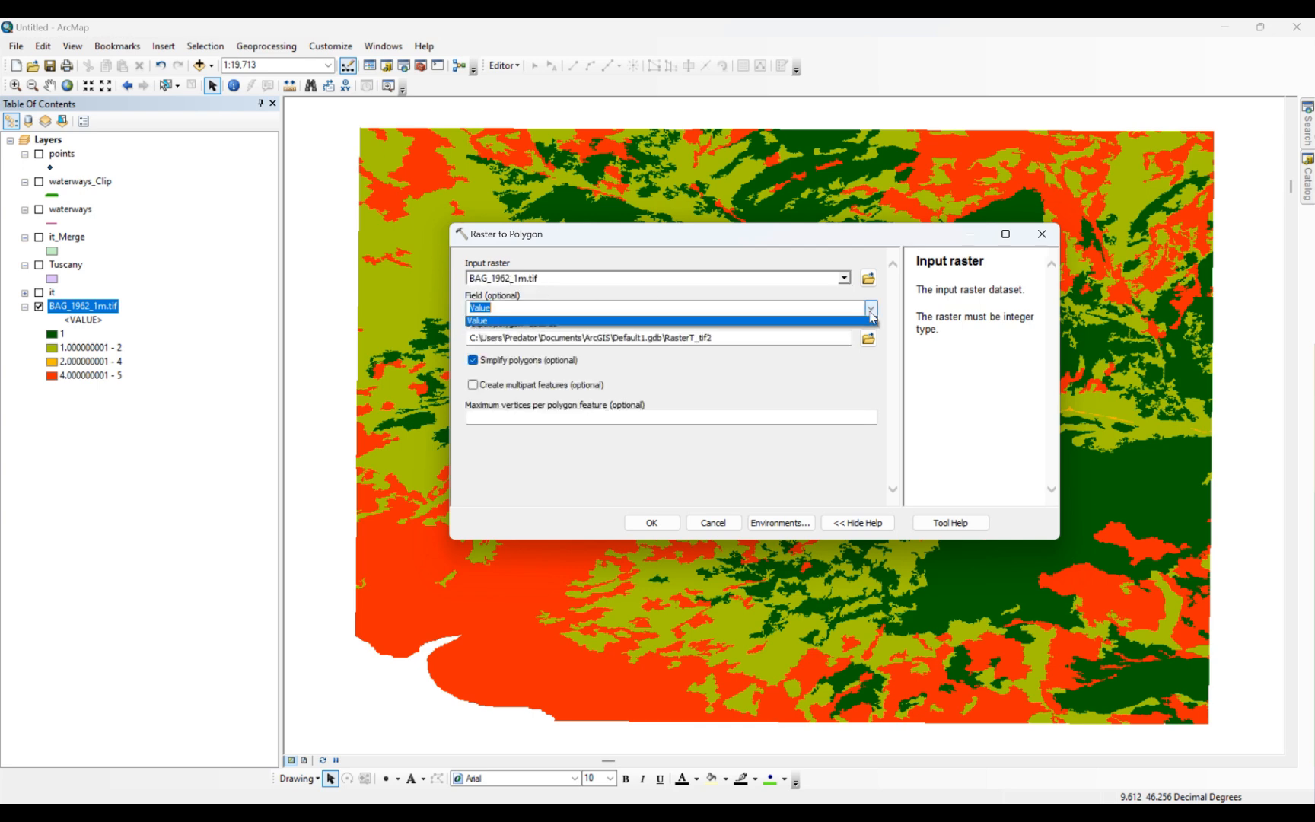
left_click(871, 313)
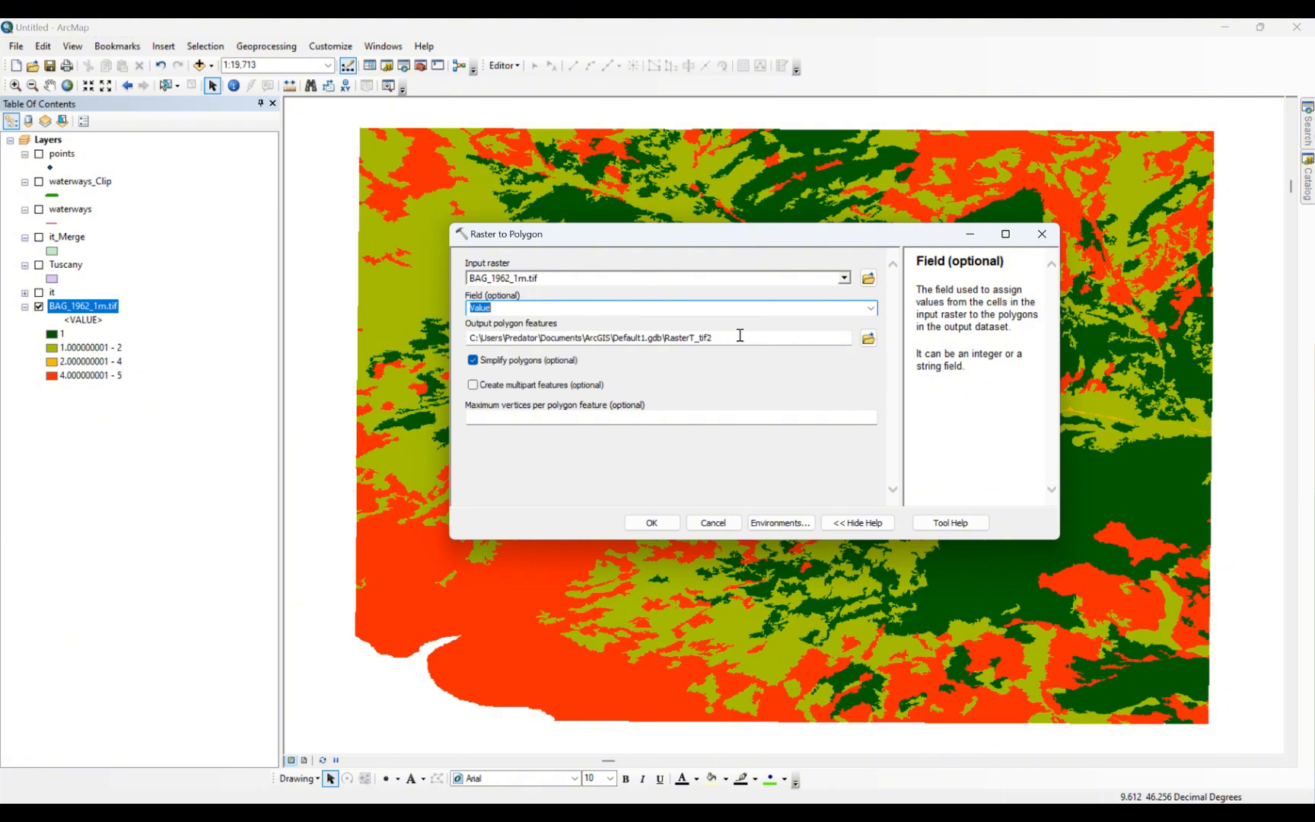
left_click(868, 339)
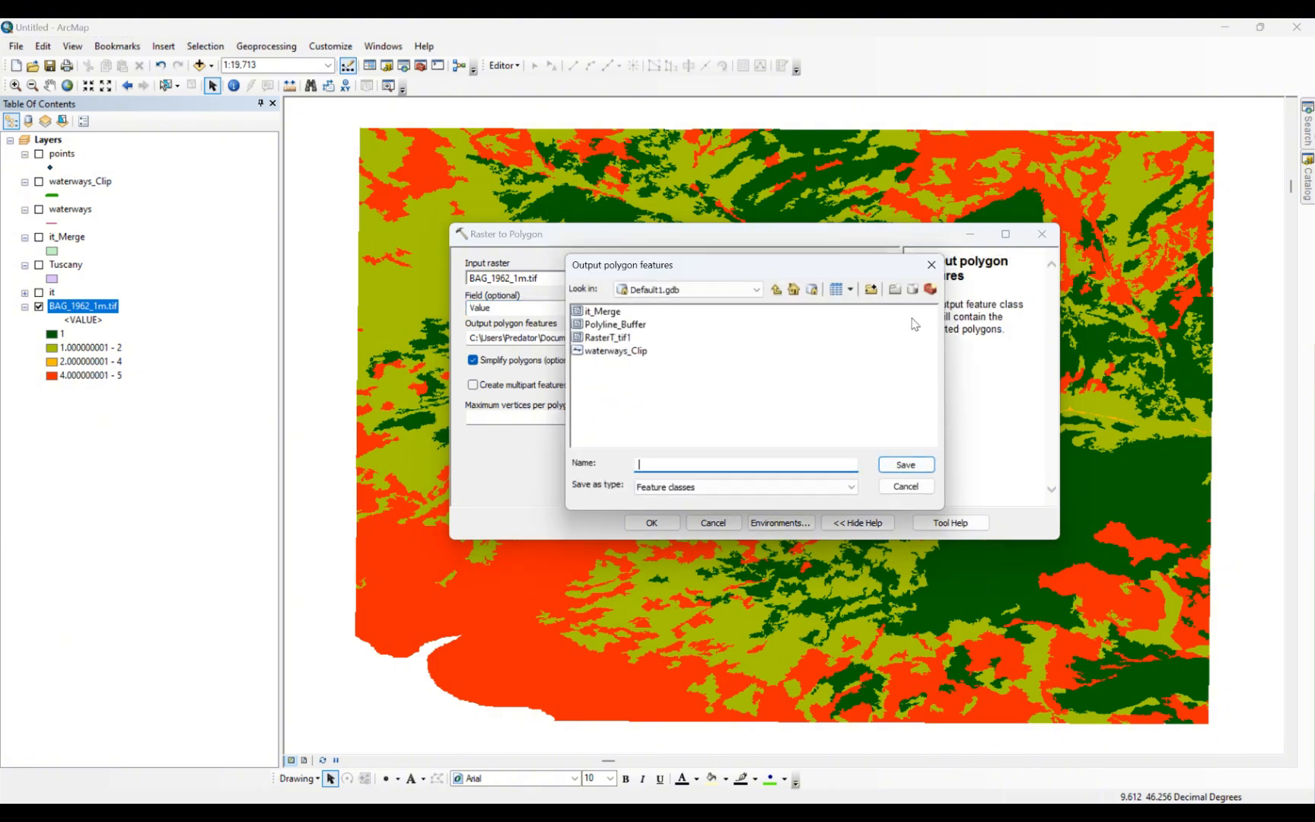
left_click(934, 273)
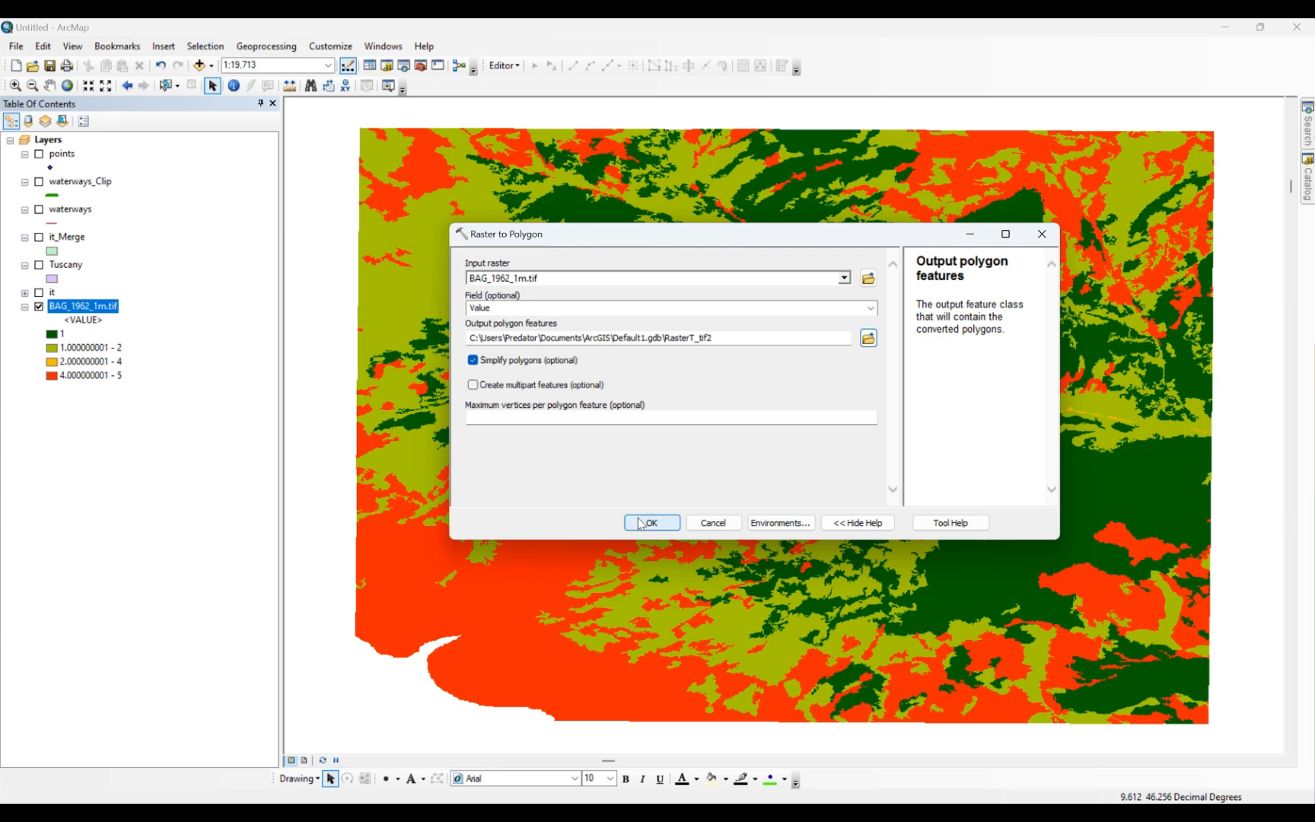
left_click(640, 524)
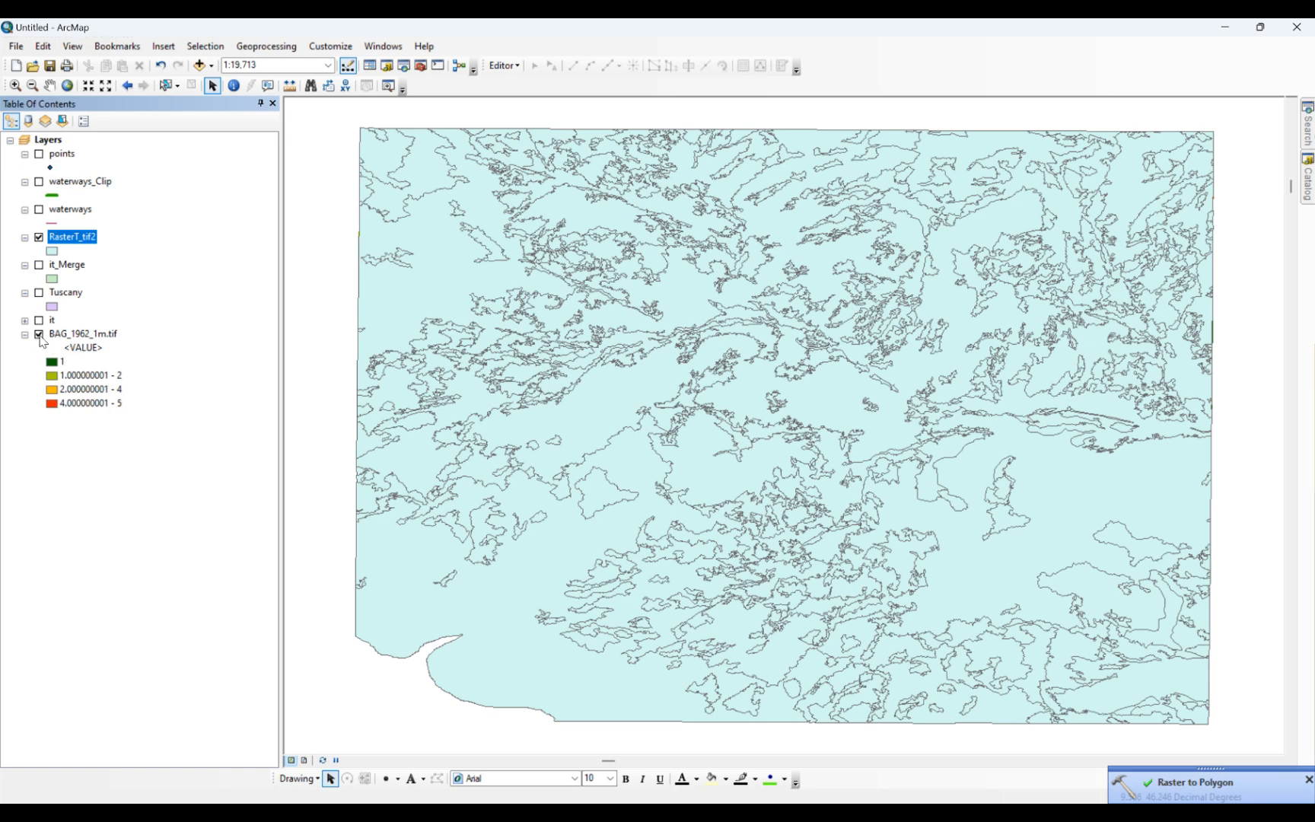
left_click(39, 335)
- Examine the gridcode values in the attribute table of the RasterT_tif2 layer and close the table
right_click(75, 242)
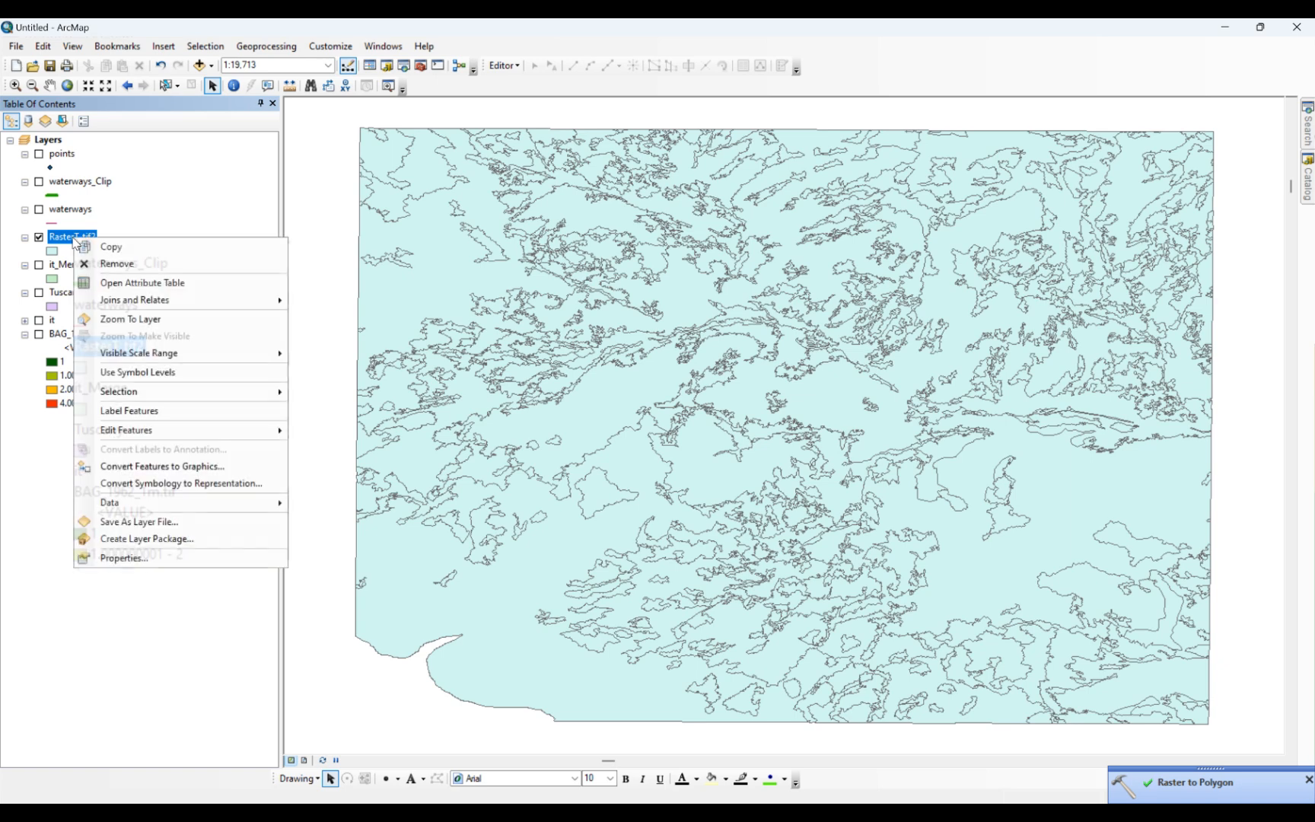
left_click(107, 283)
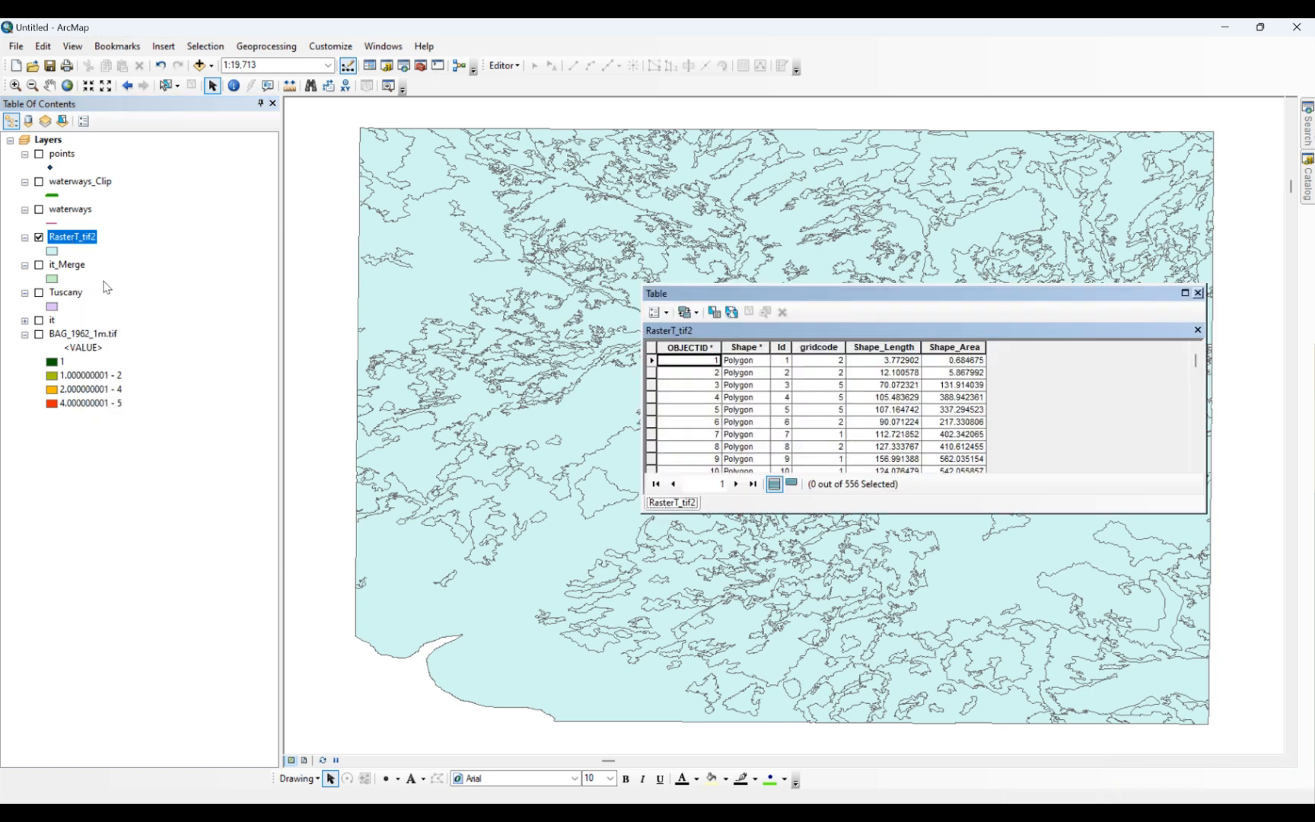
left_click(839, 372)
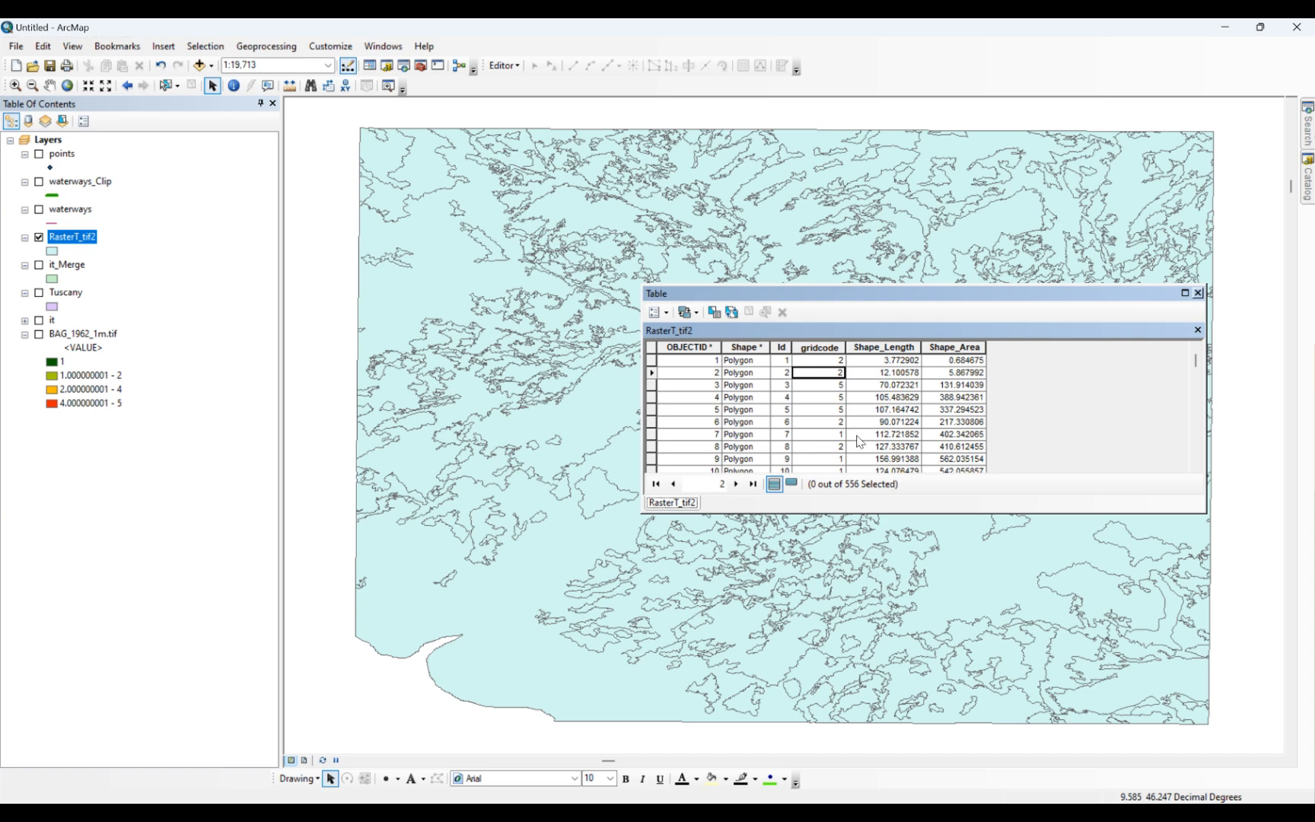
scroll(840, 402, "down", 3)
scroll(840, 402, "down", 20)
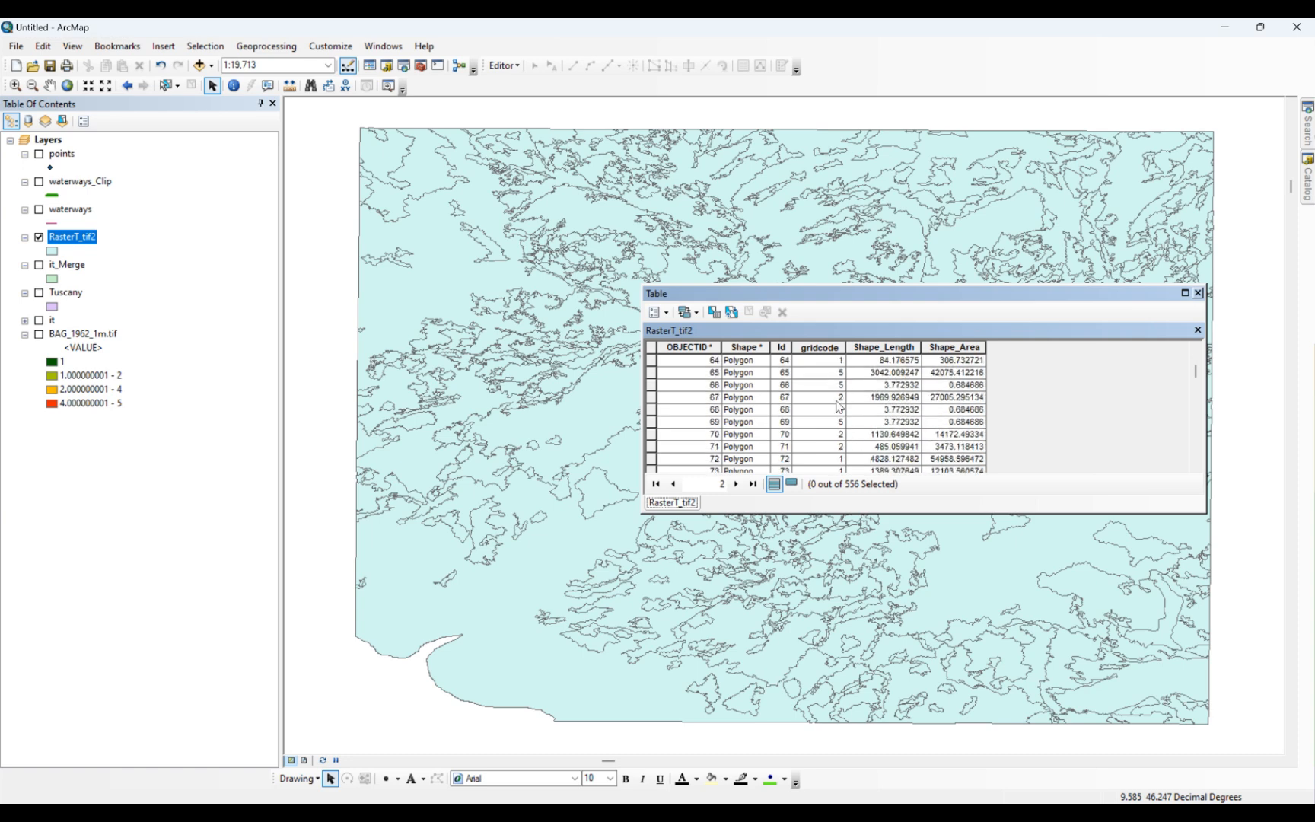
scroll(840, 407, "down", 12)
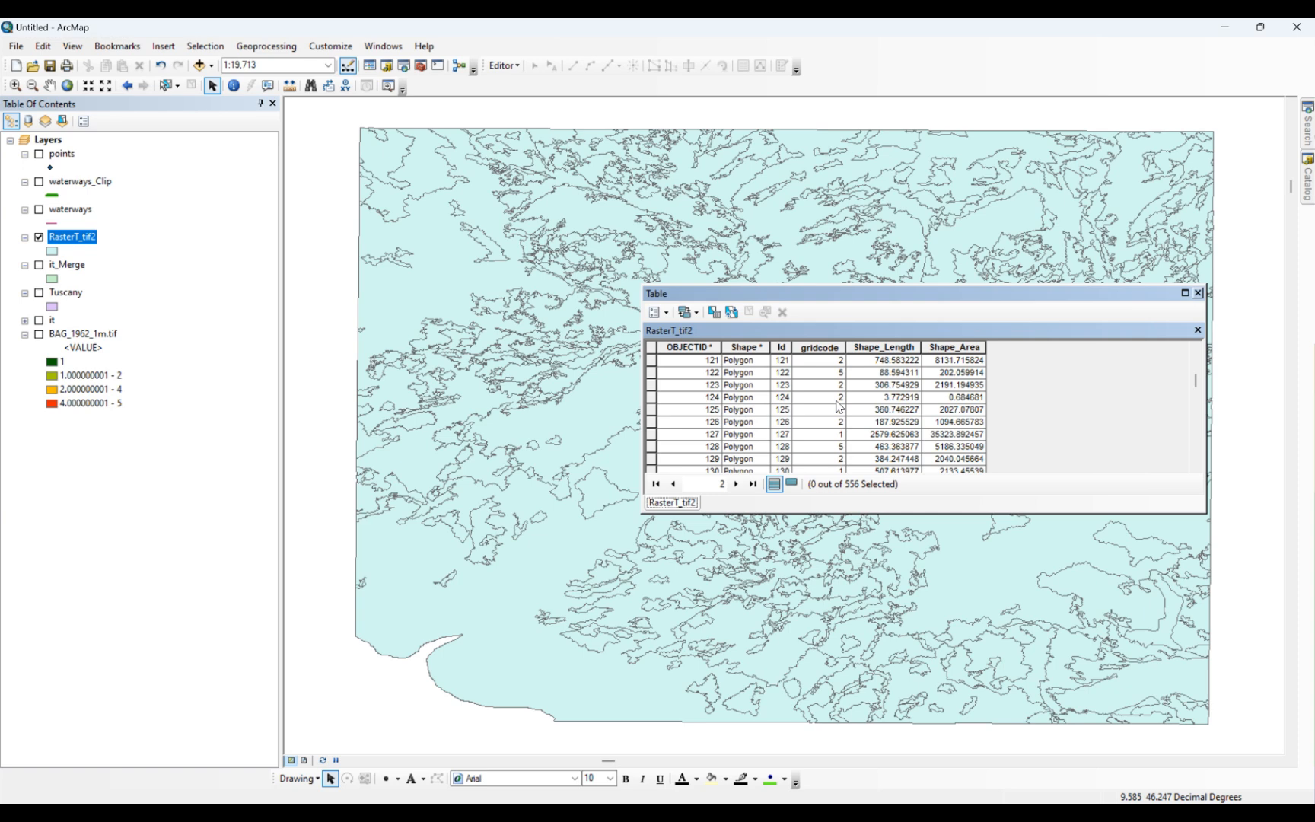
scroll(838, 407, "up", 20)
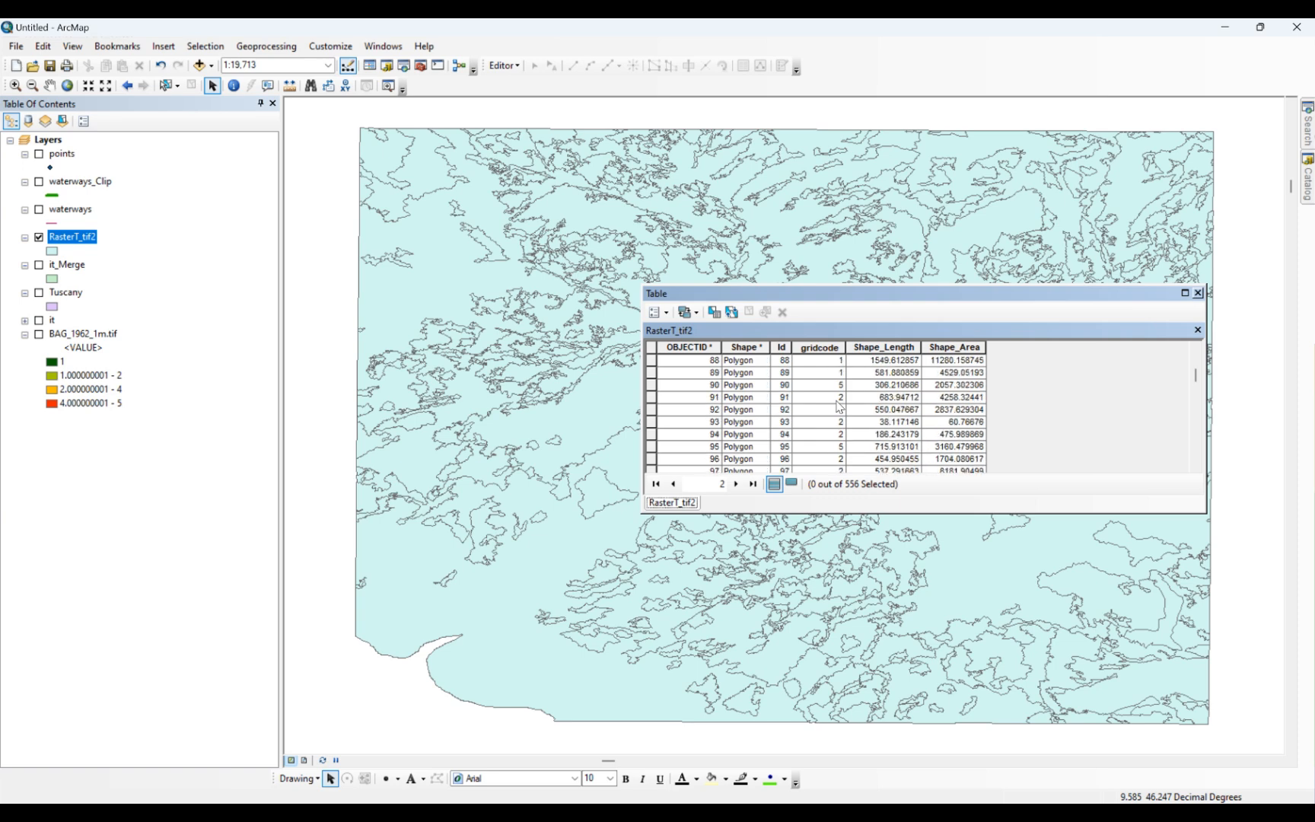
scroll(839, 407, "up", 2)
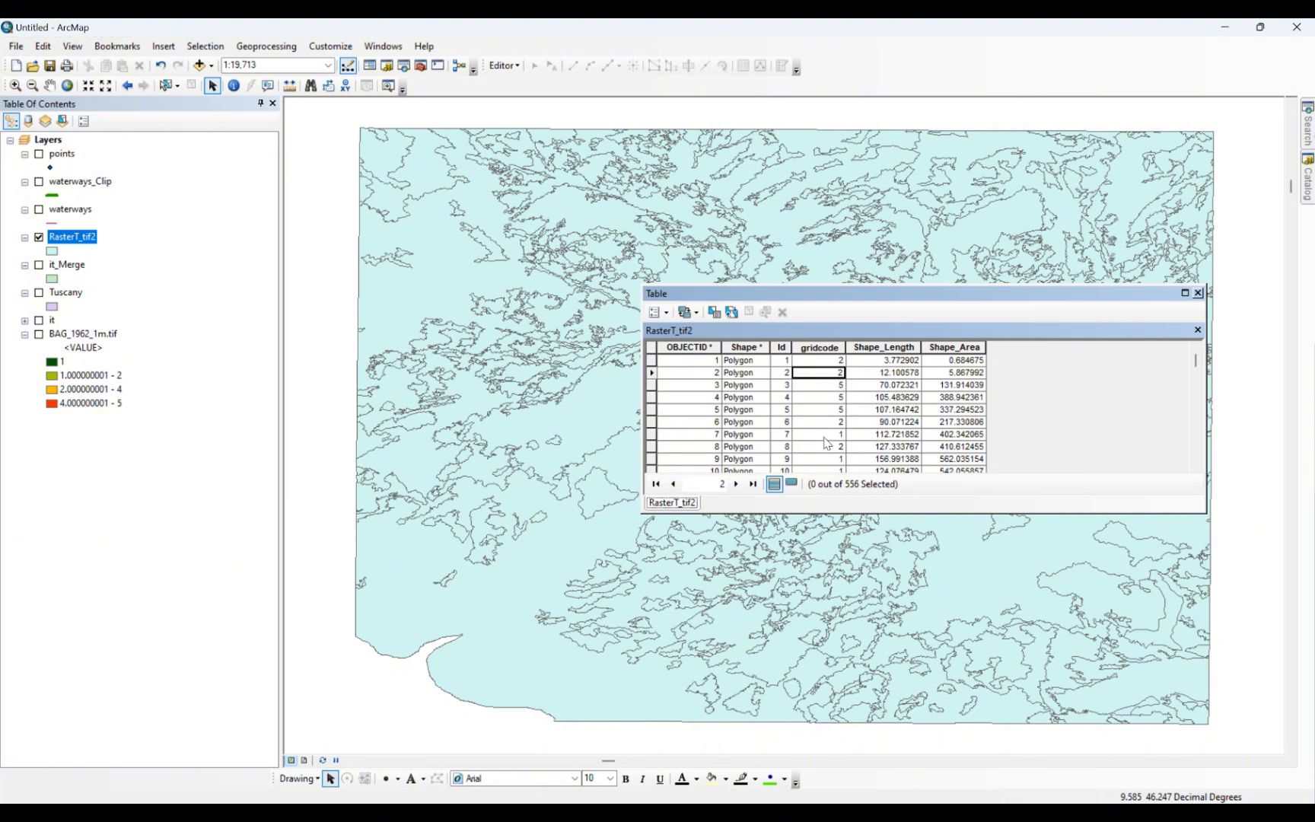
left_click(1197, 293)
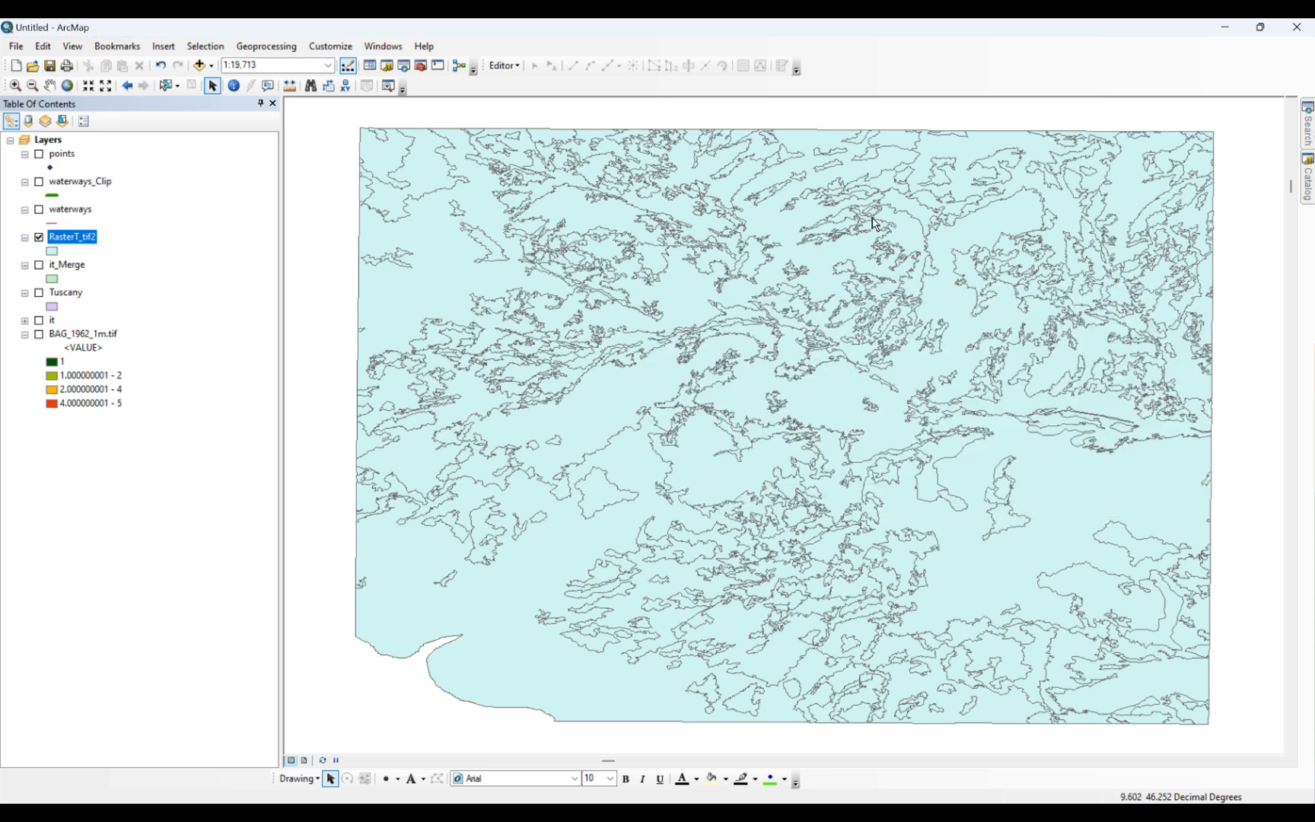
- Dissolve the RasterT_tif2 polygons by the gridcode field, keeping the default output RasterT_tif2_Dissolve, and check gridcode in the source attribute table before running
left_click(266, 46)
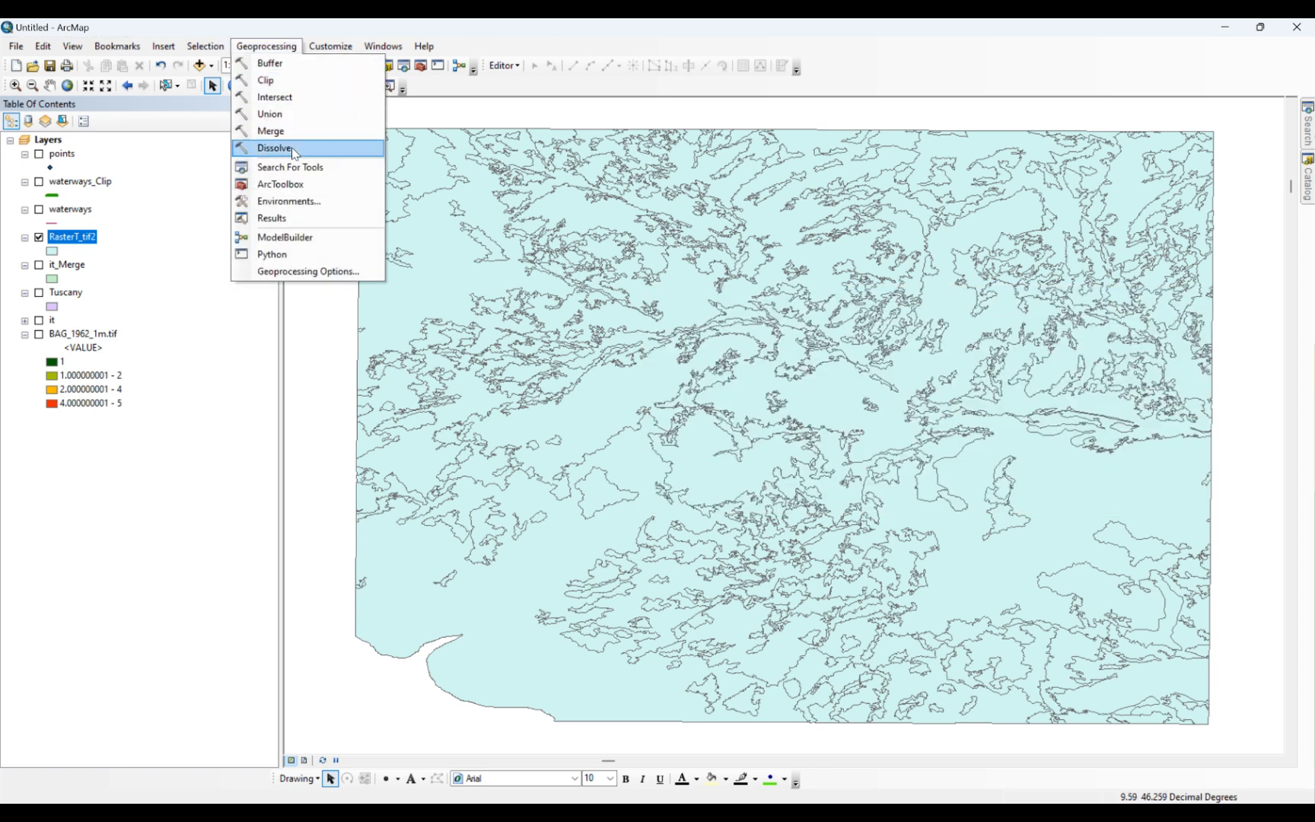
left_click(292, 148)
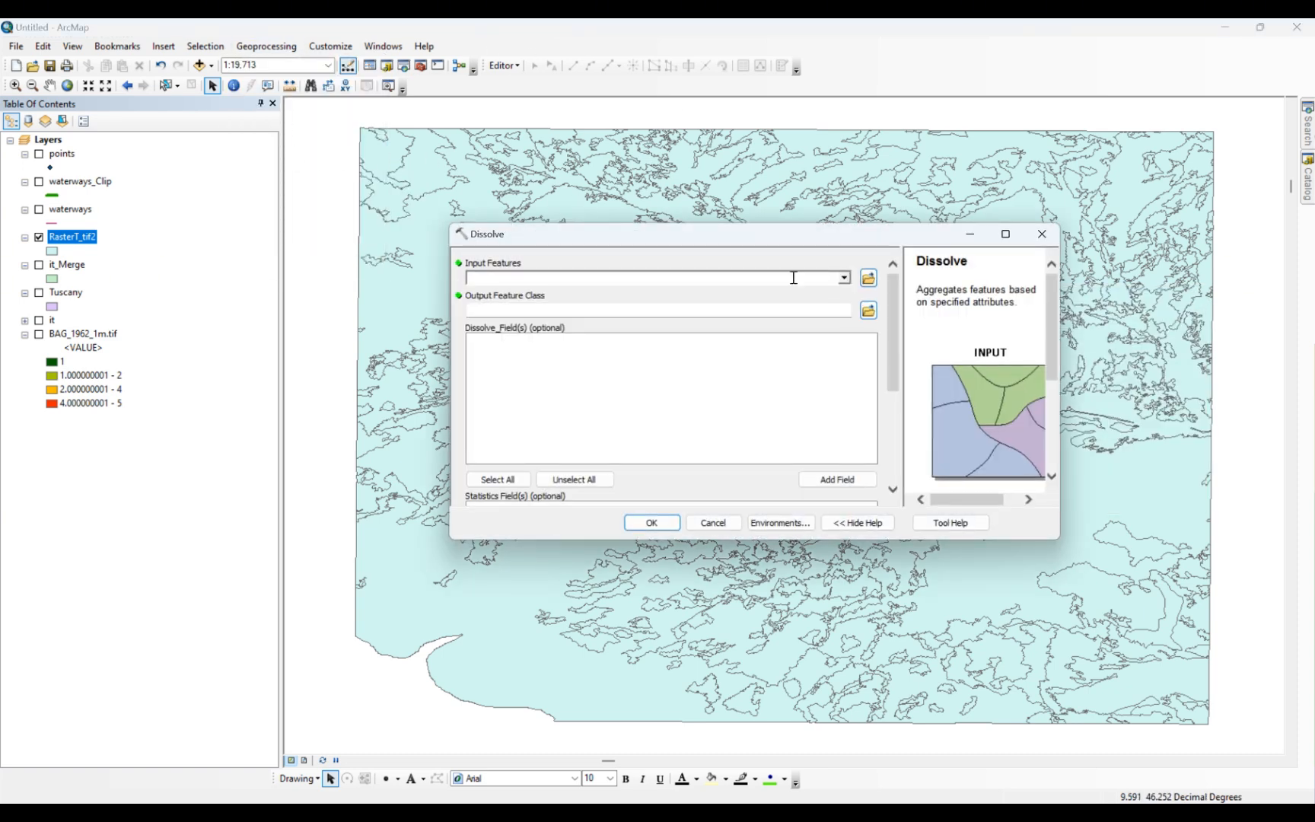
left_click(845, 279)
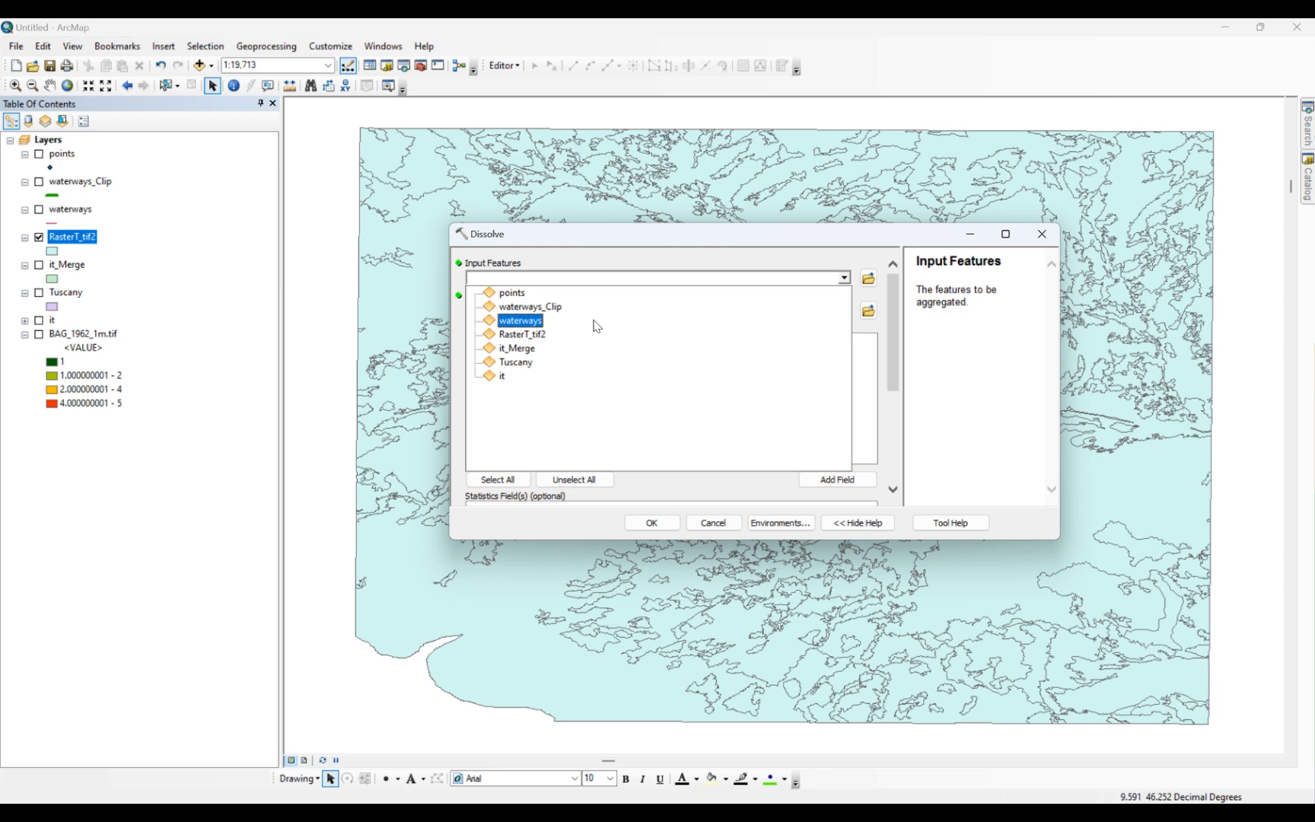
left_click(546, 337)
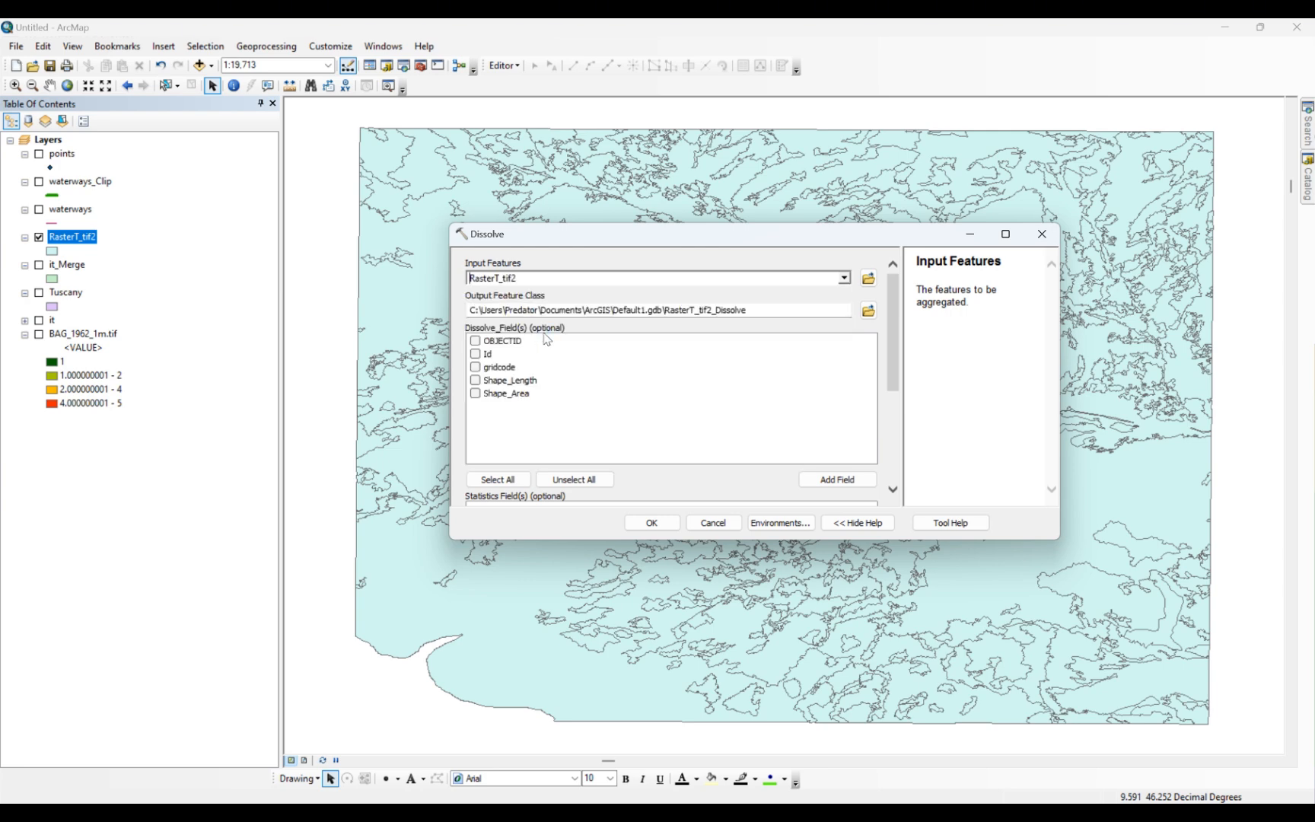
left_click(476, 368)
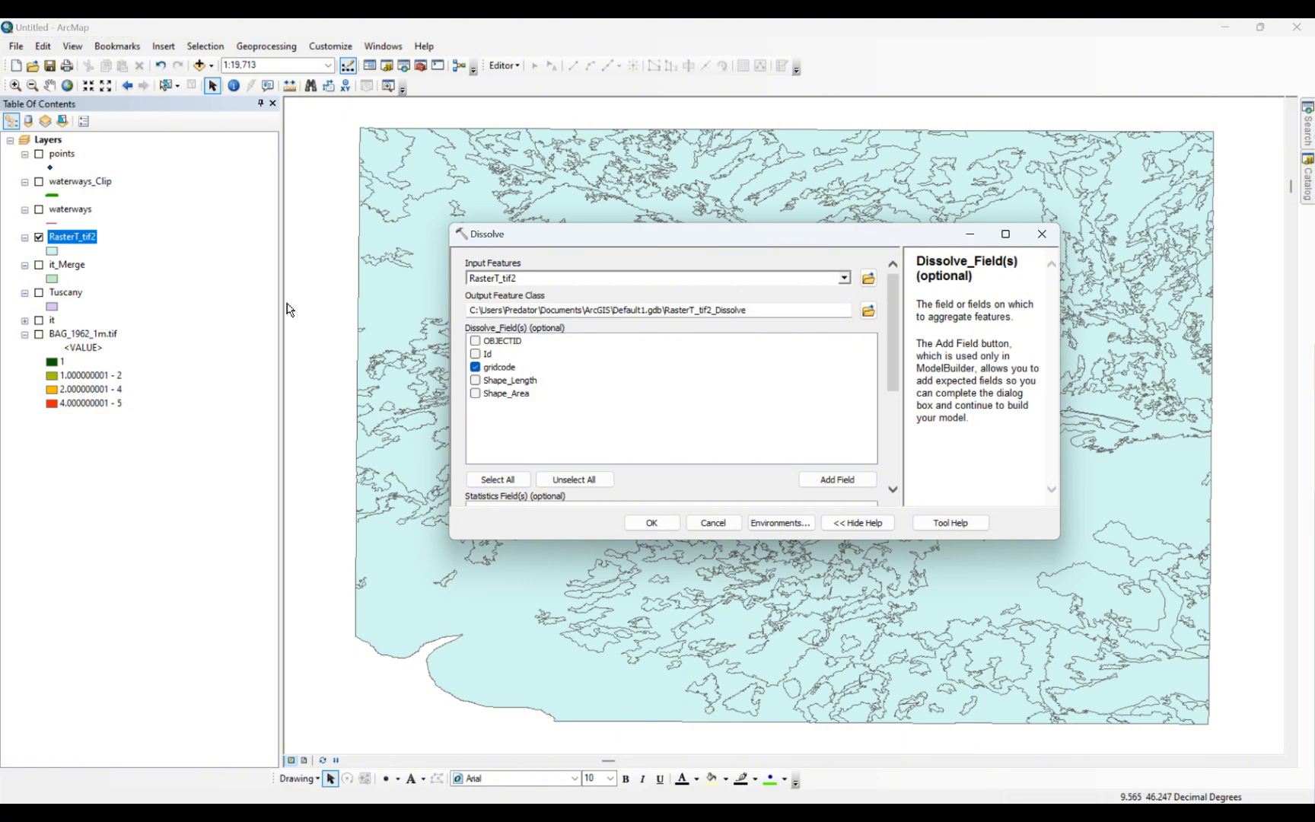
right_click(94, 238)
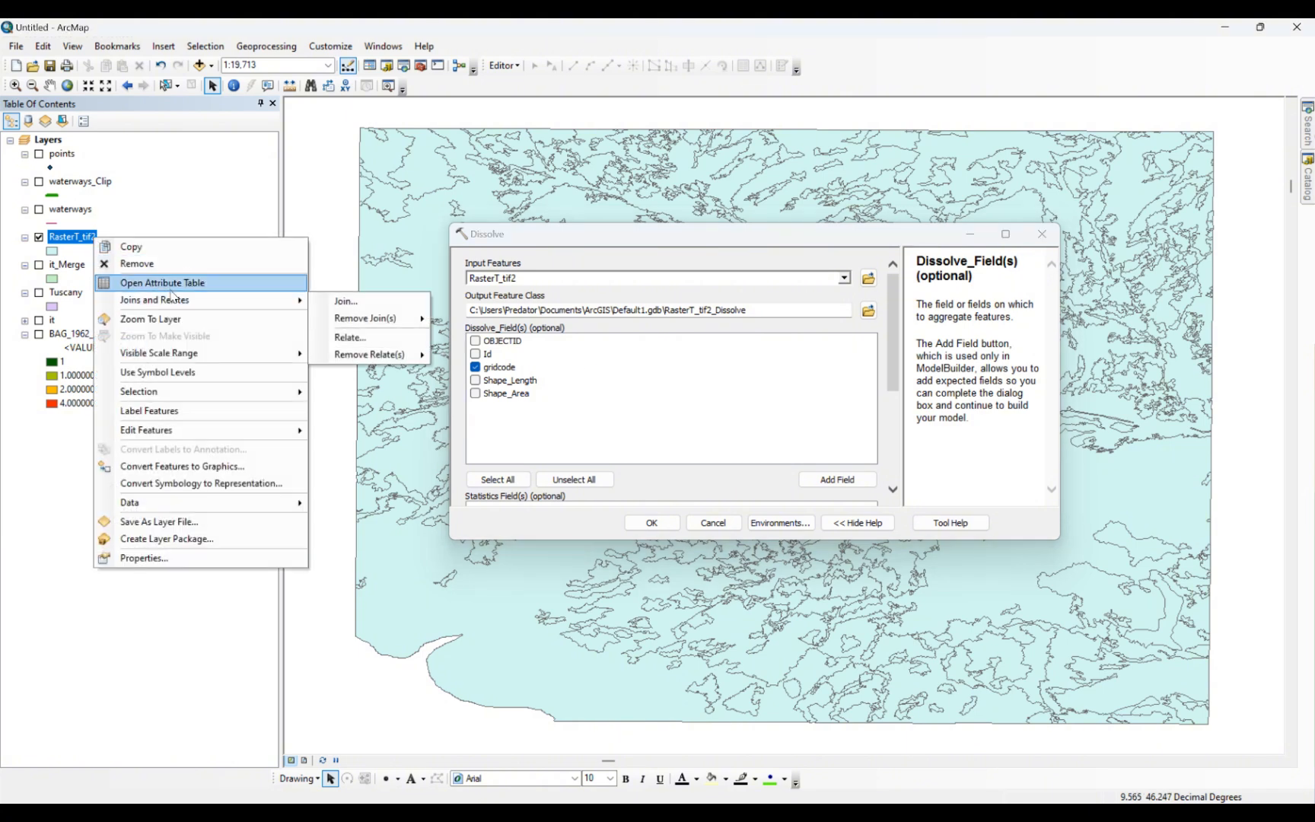
left_click(172, 283)
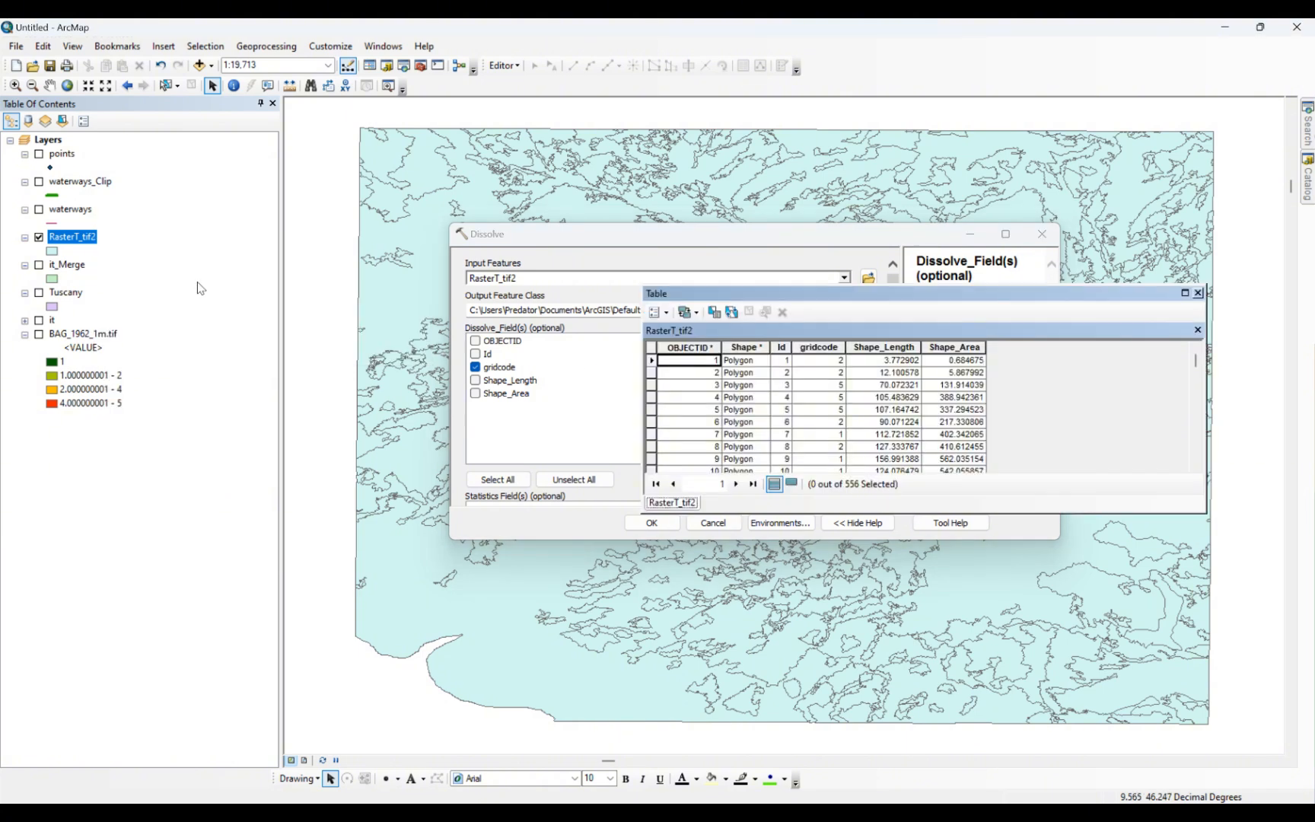
left_click(828, 372)
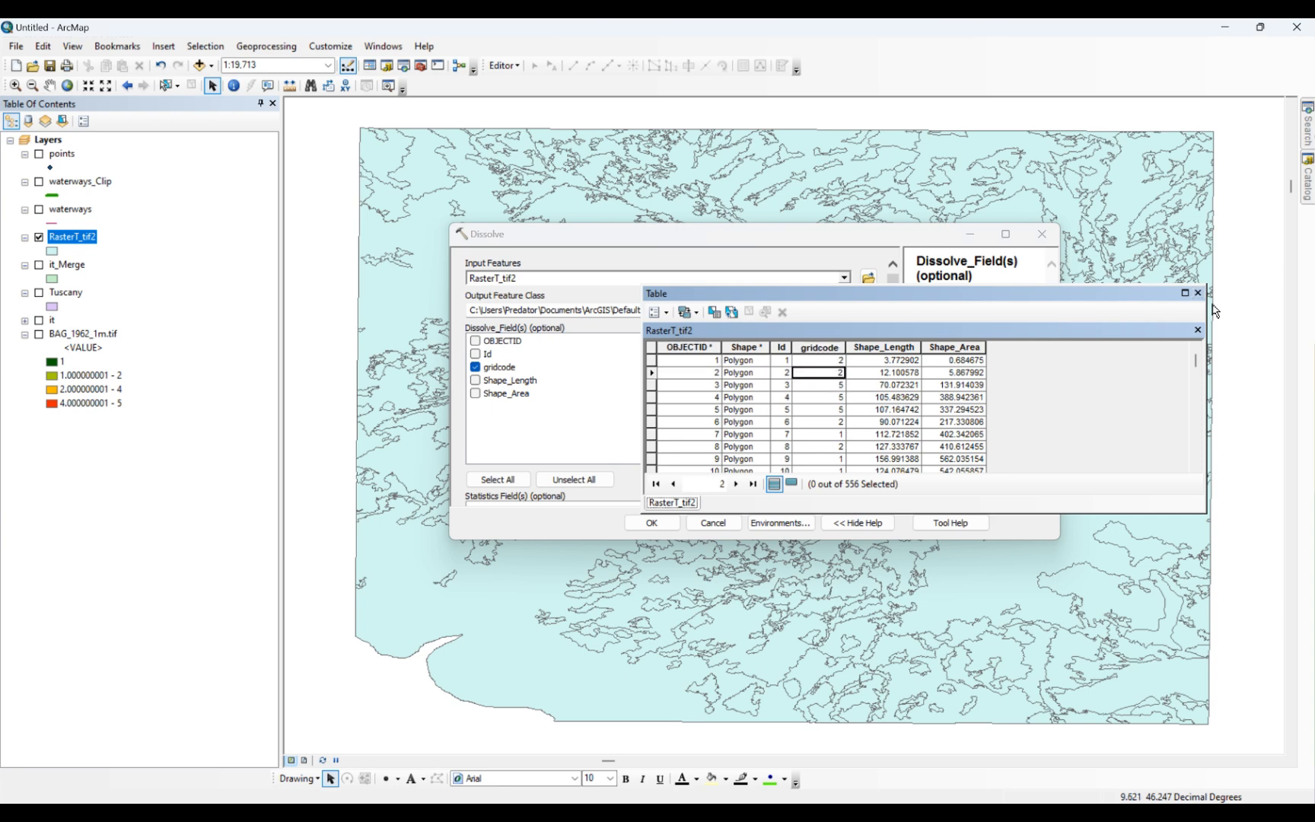
left_click(1198, 292)
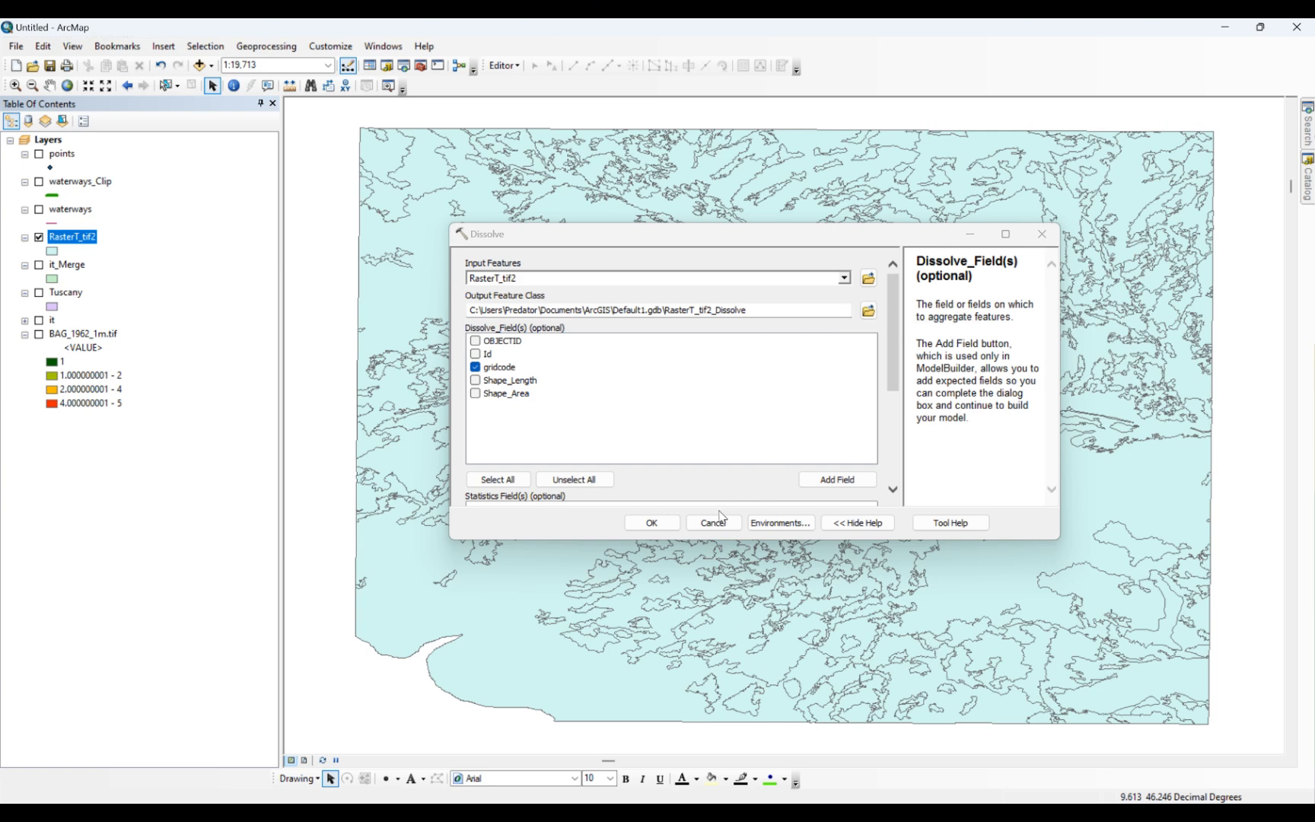
left_click(654, 523)
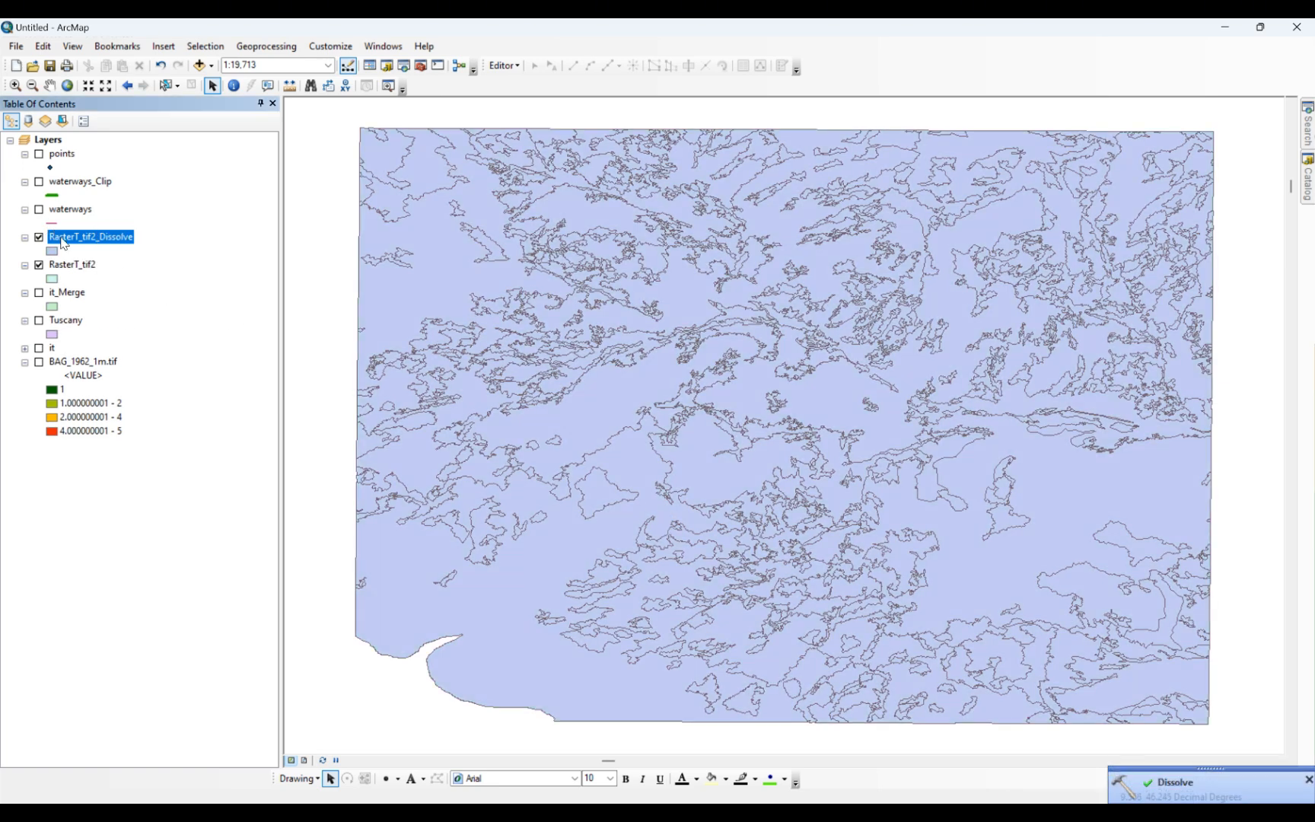
- Examine the gridcode value of each record in the RasterT_tif2_Dissolve attribute table and close the table
right_click(63, 242)
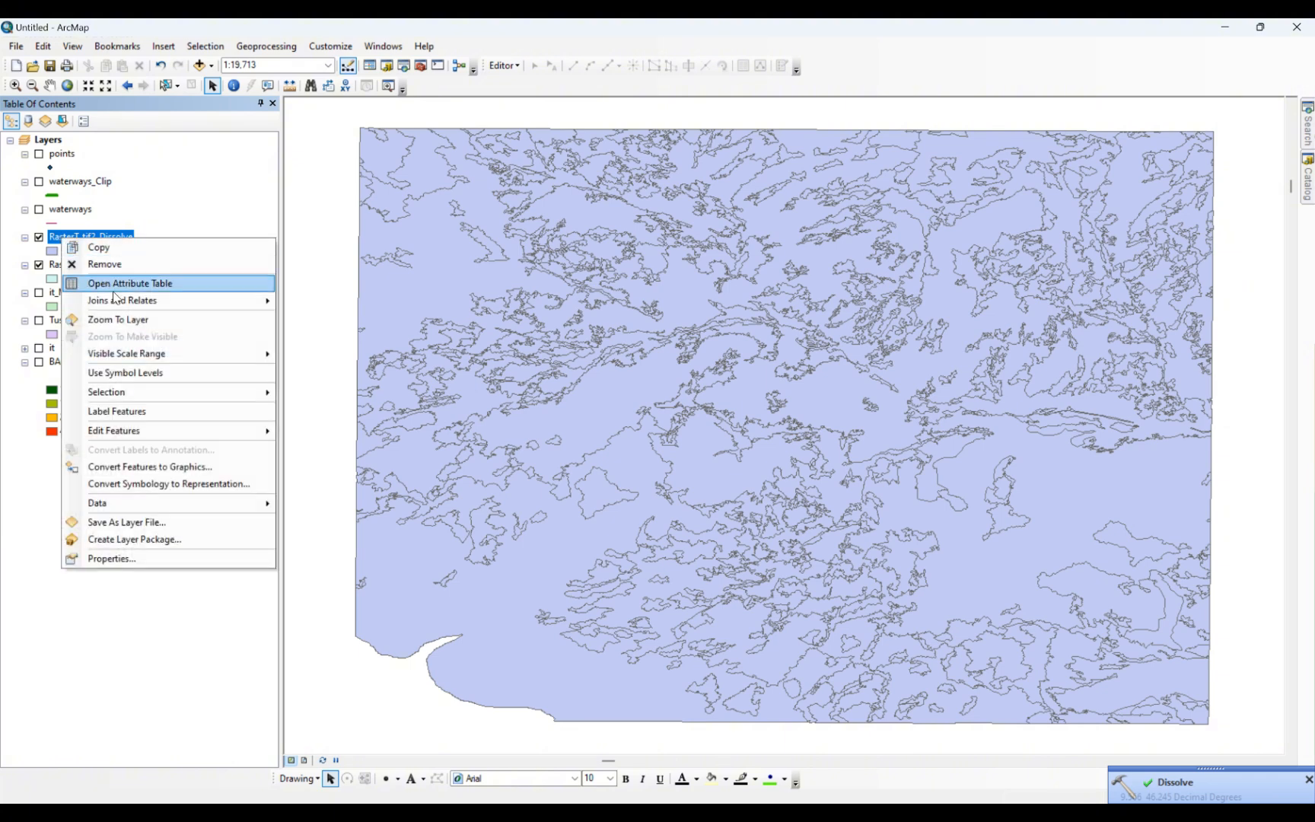
left_click(134, 283)
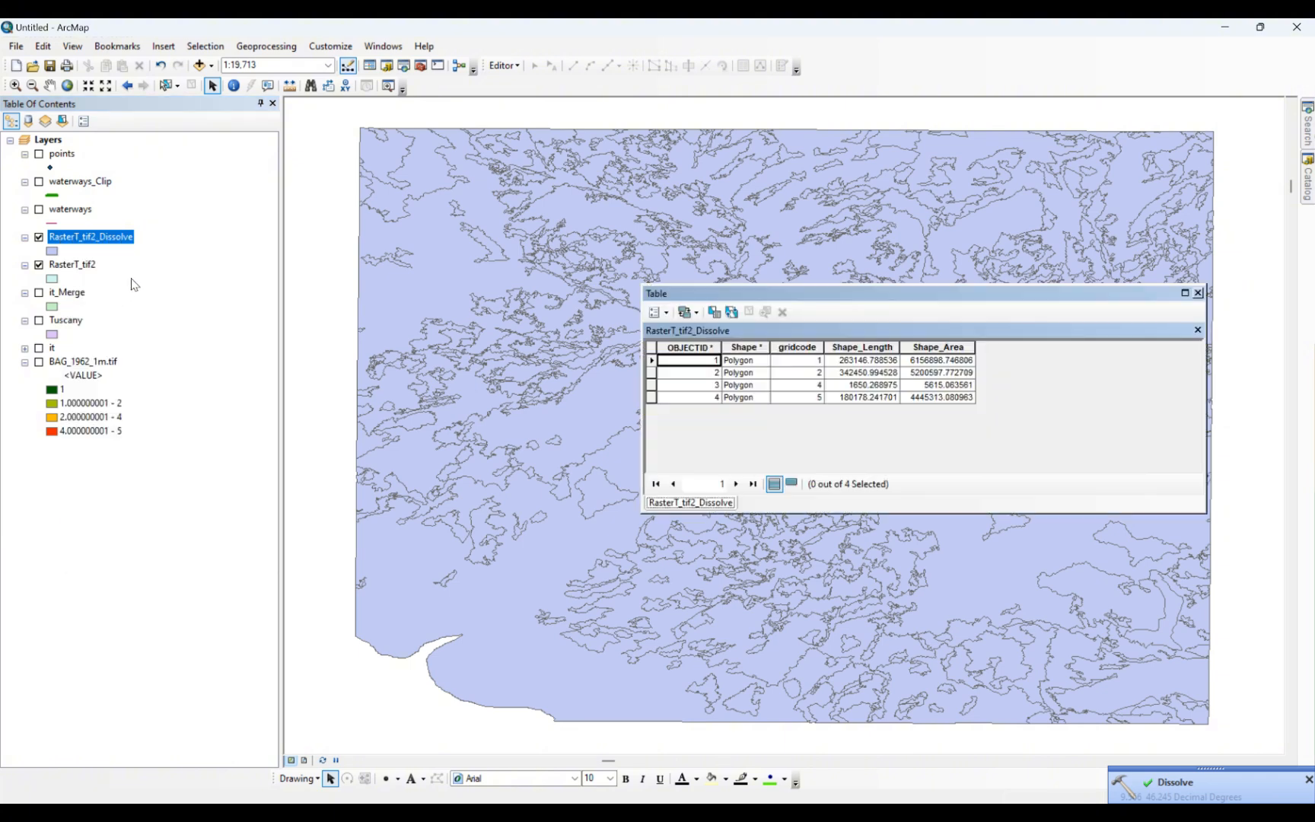
left_click(821, 362)
left_click(821, 373)
left_click(822, 385)
left_click(822, 397)
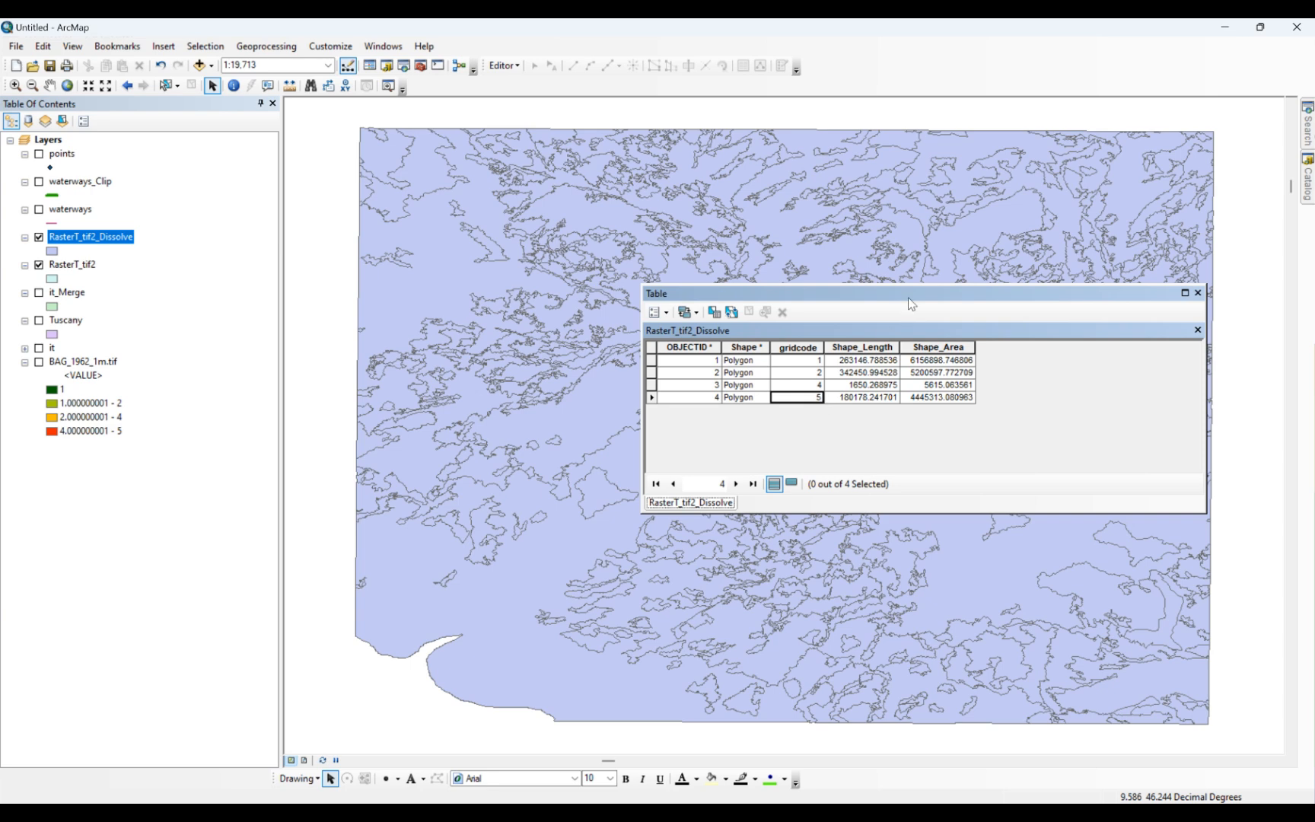
left_click(1197, 293)
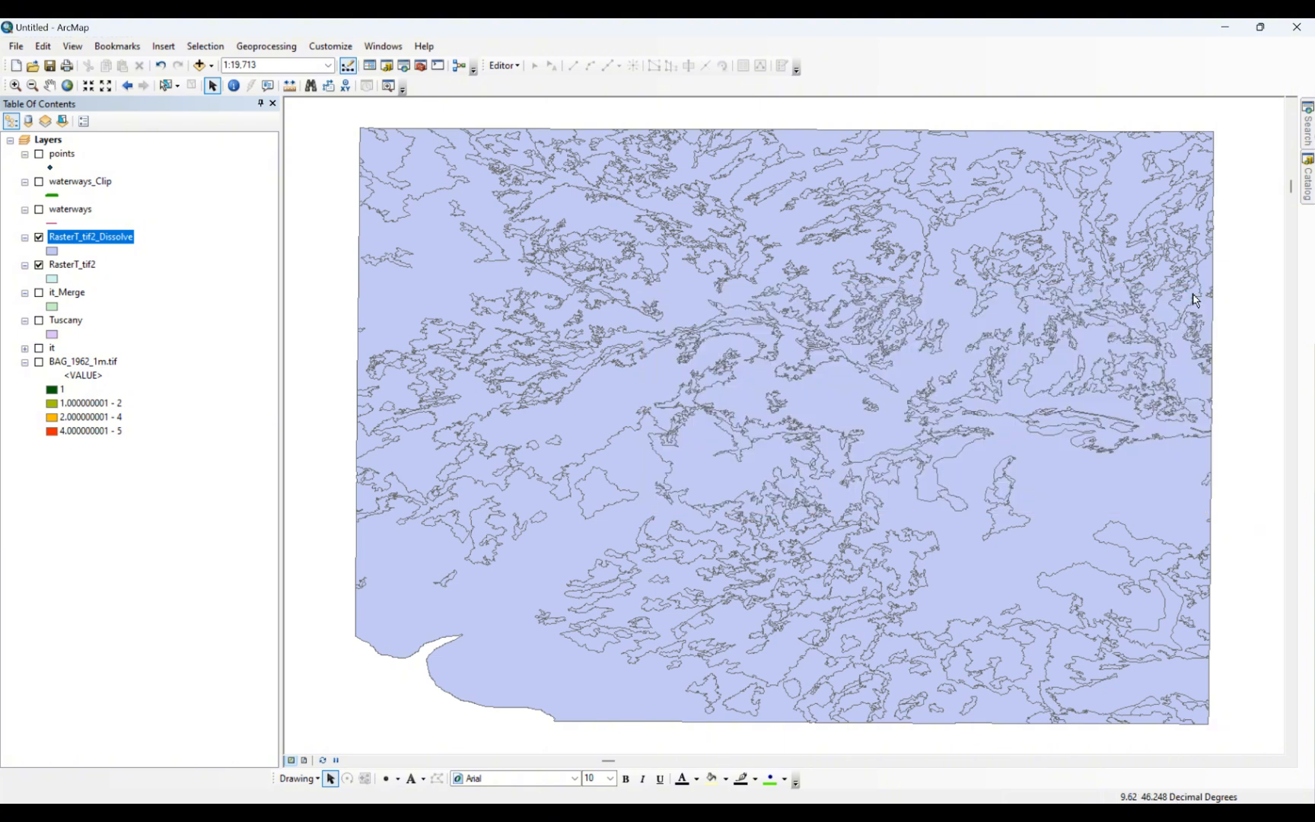